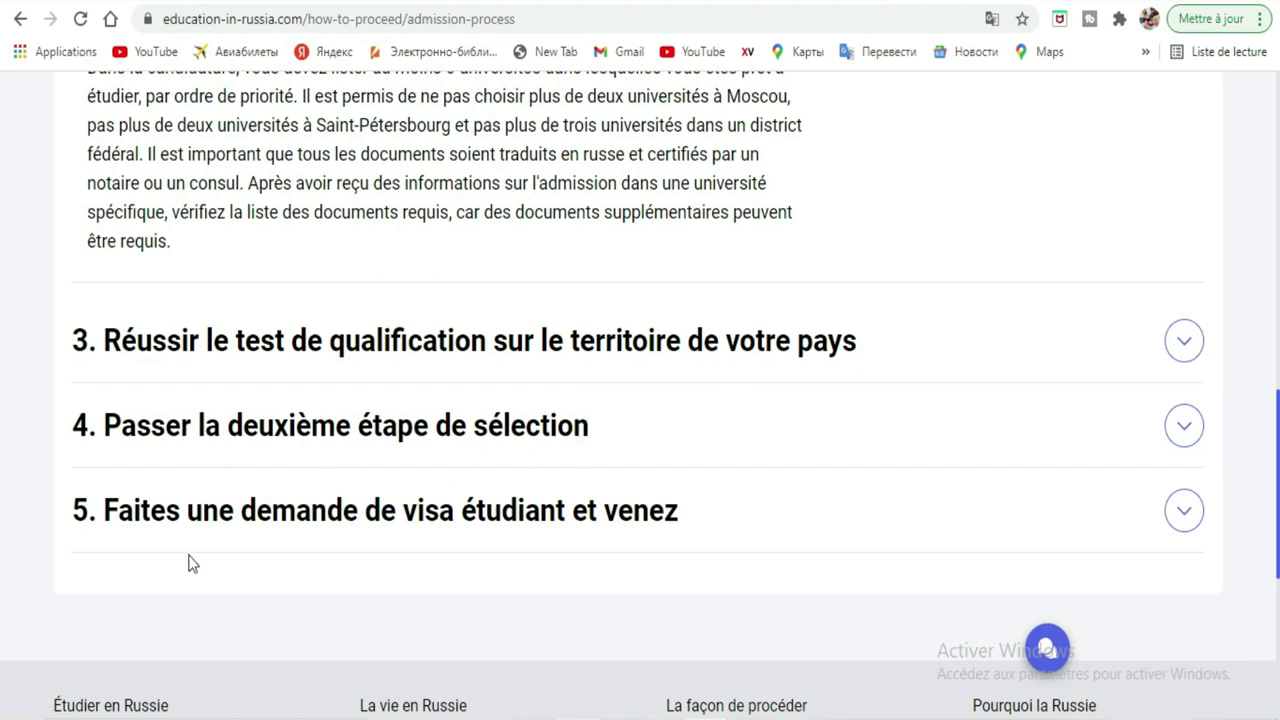
# Open the personal account area (Espace personnel) and start registering a new account.
pyautogui.scroll(-3, 3, 410)
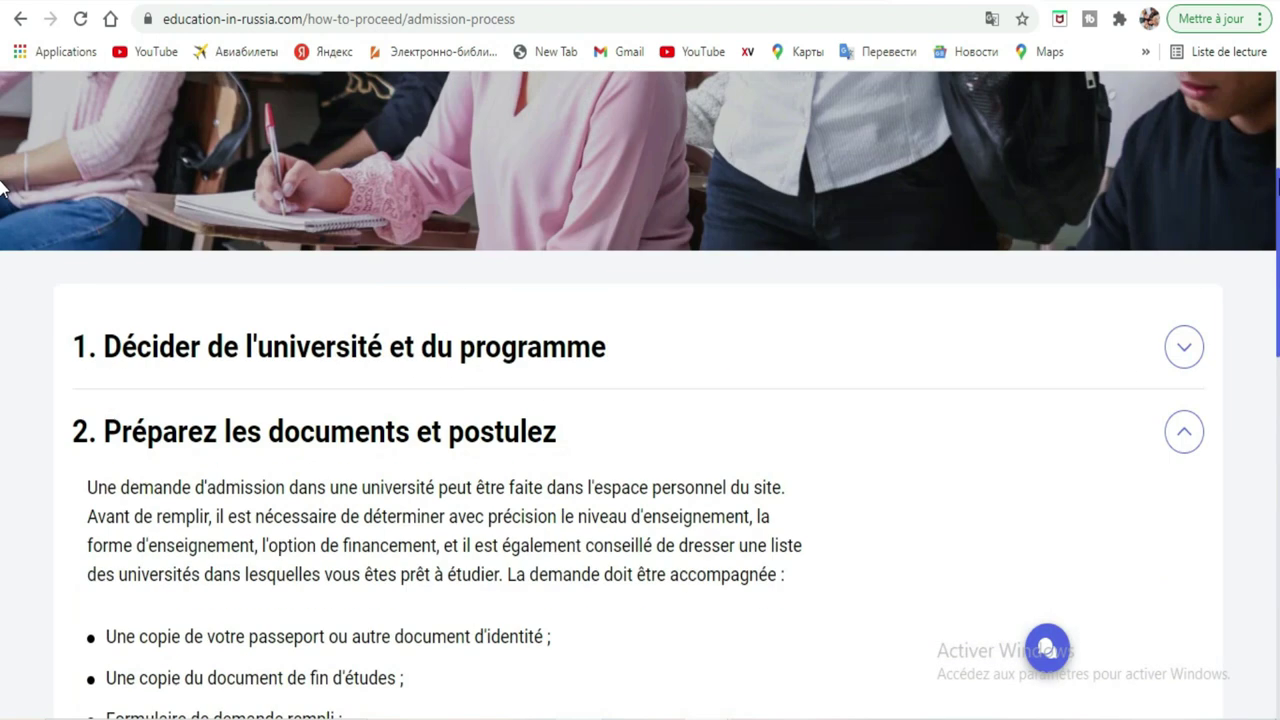
pyautogui.scroll(2, 3, 190)
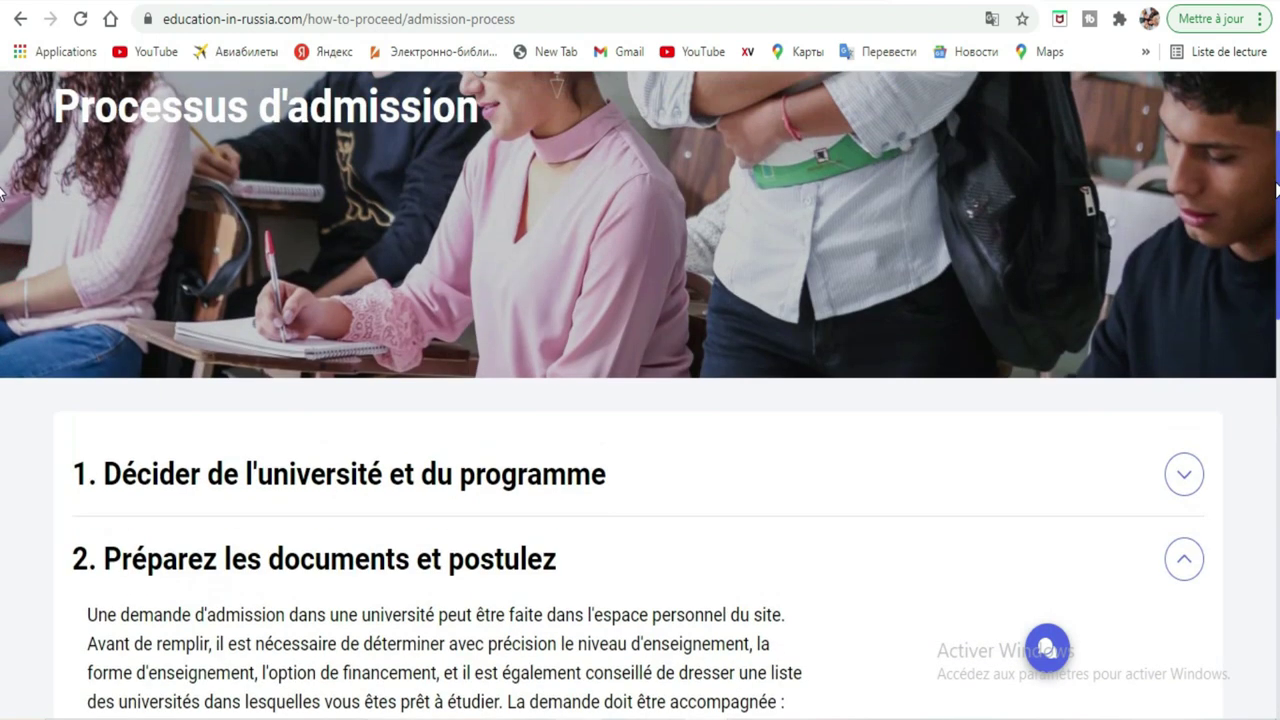
pyautogui.scroll(3, 3, 190)
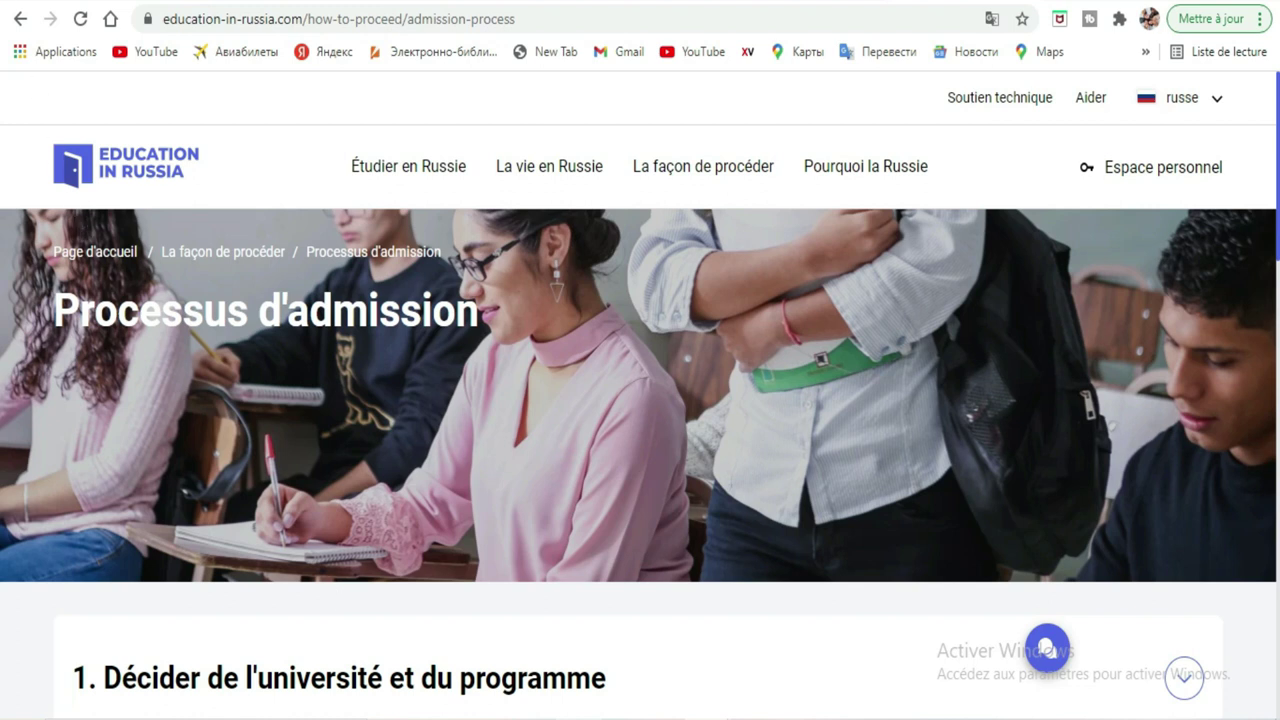
pyautogui.click(362, 172)
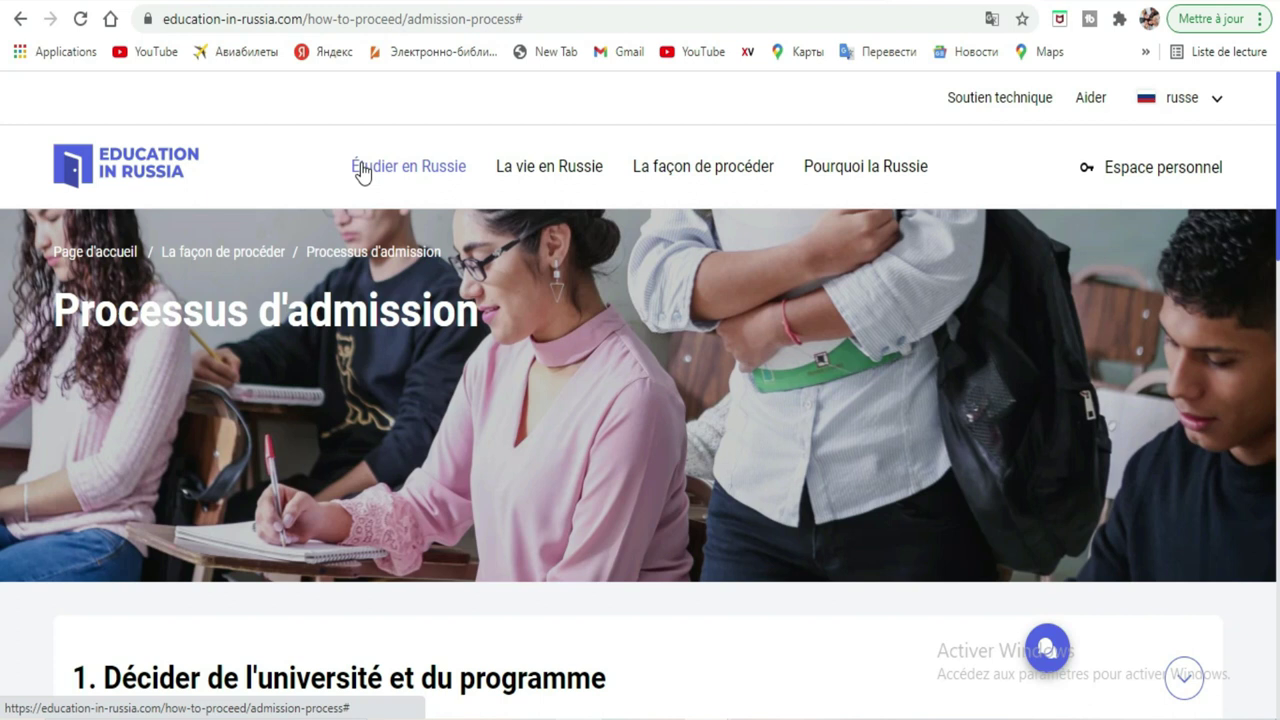
pyautogui.click(432, 175)
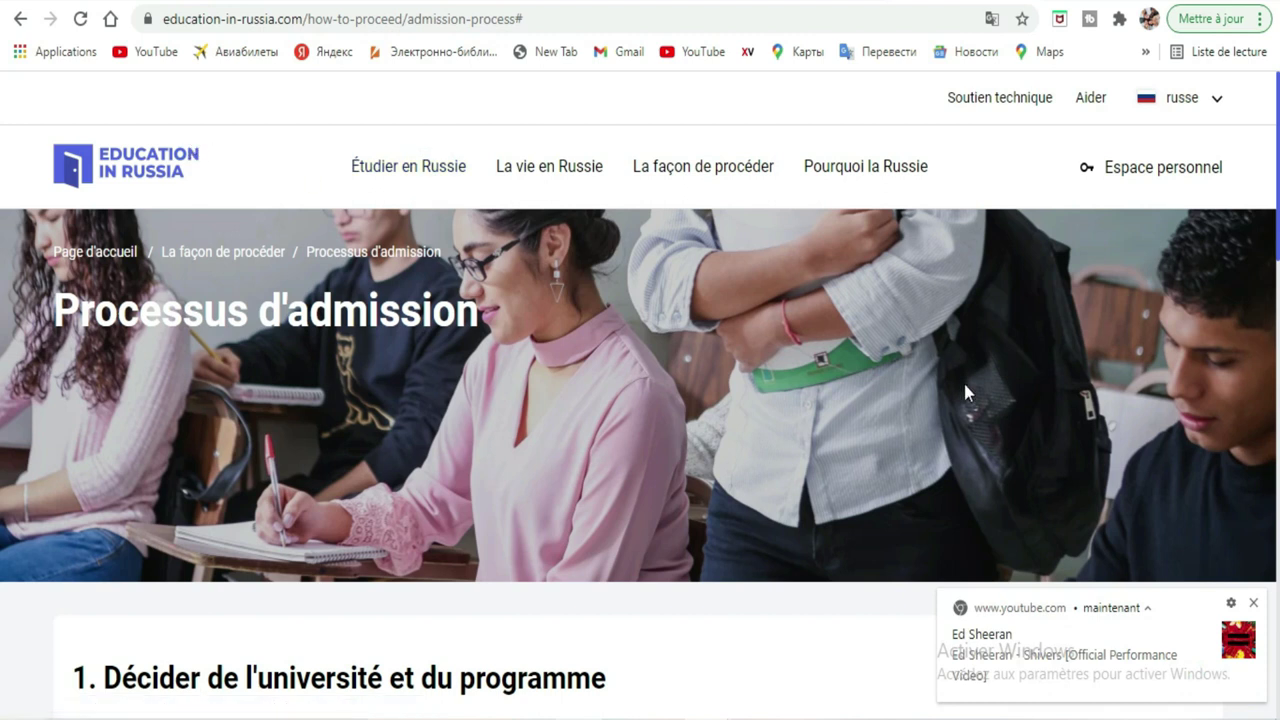
pyautogui.click(1253, 602)
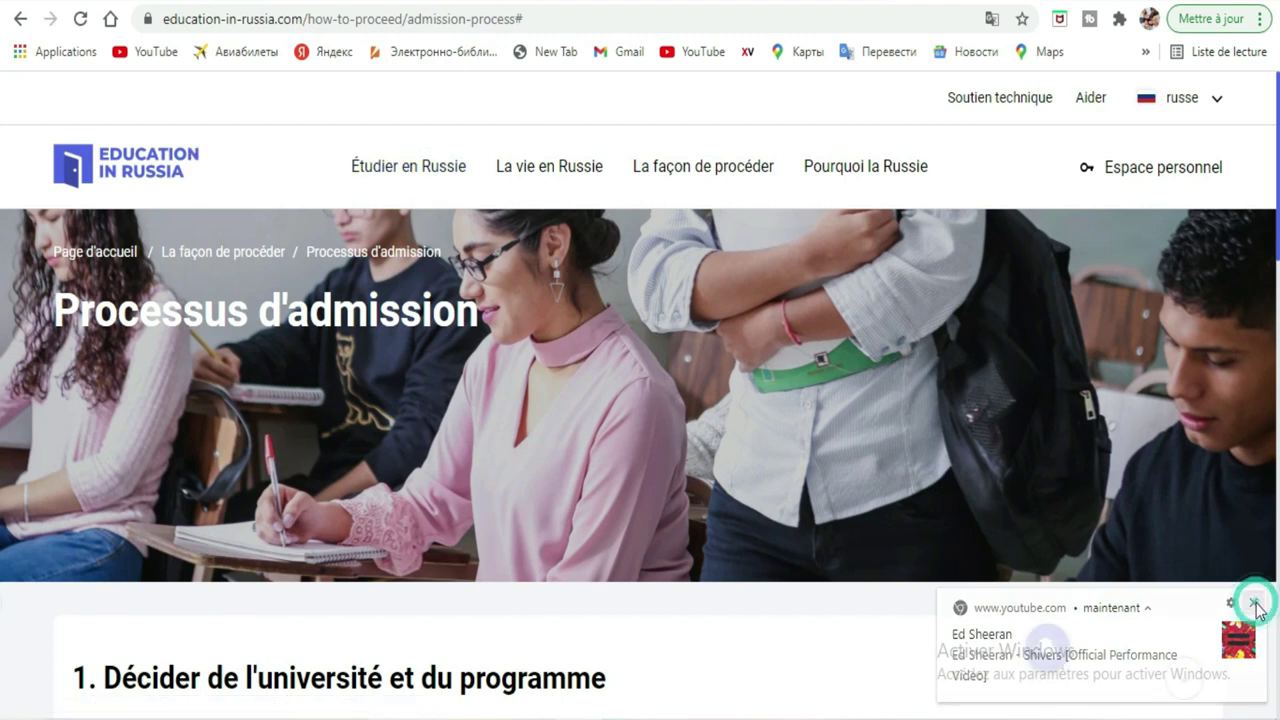
pyautogui.click(1134, 167)
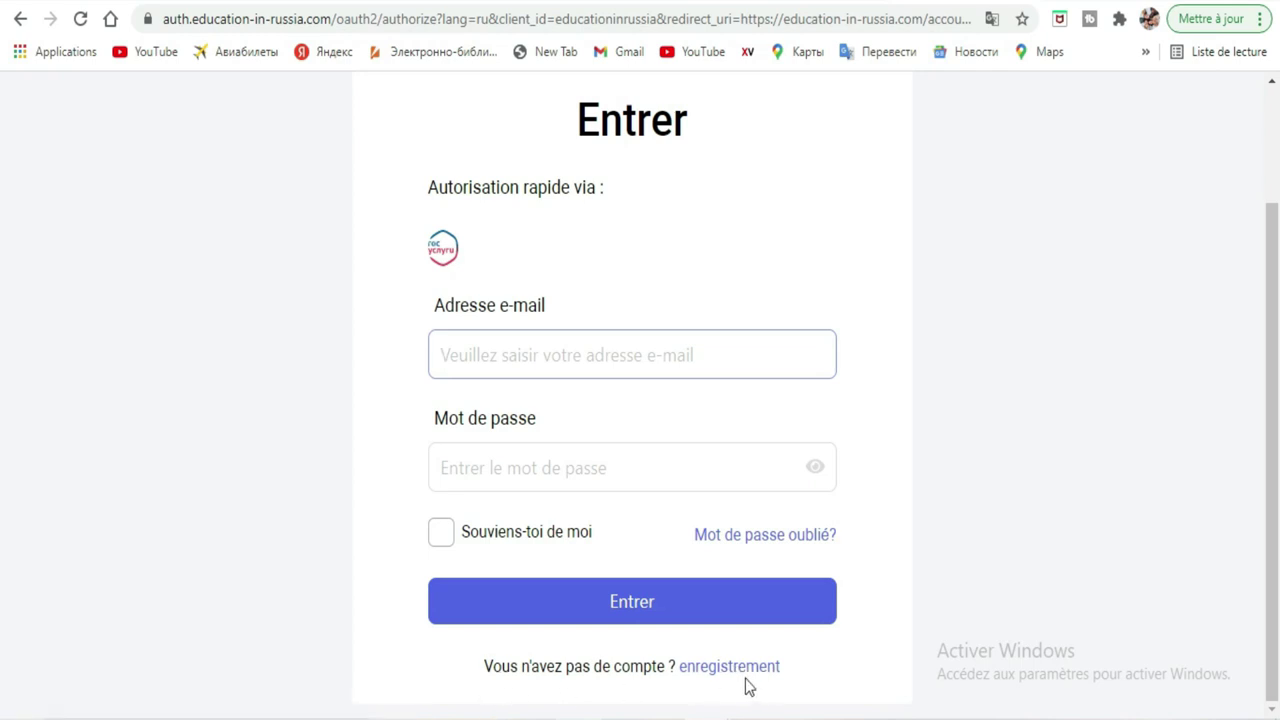
pyautogui.click(737, 677)
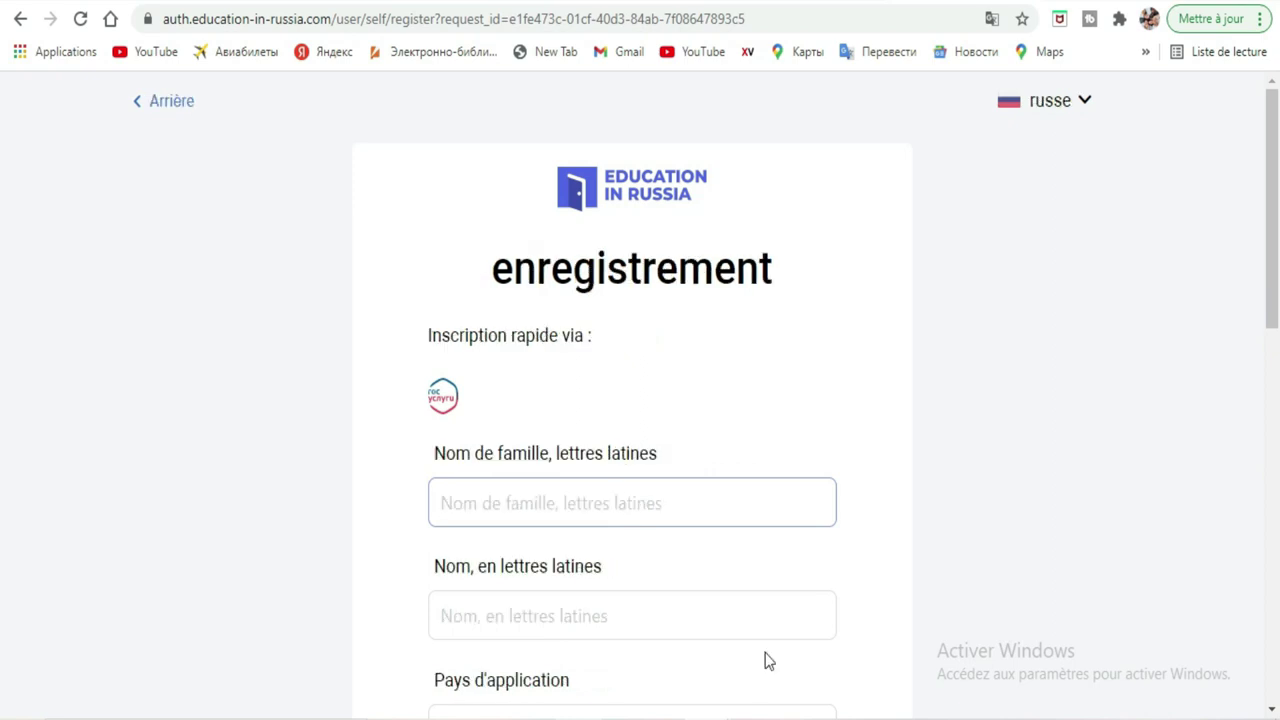
pyautogui.moveTo(1278, 177); pyautogui.dragTo(1278, 286)
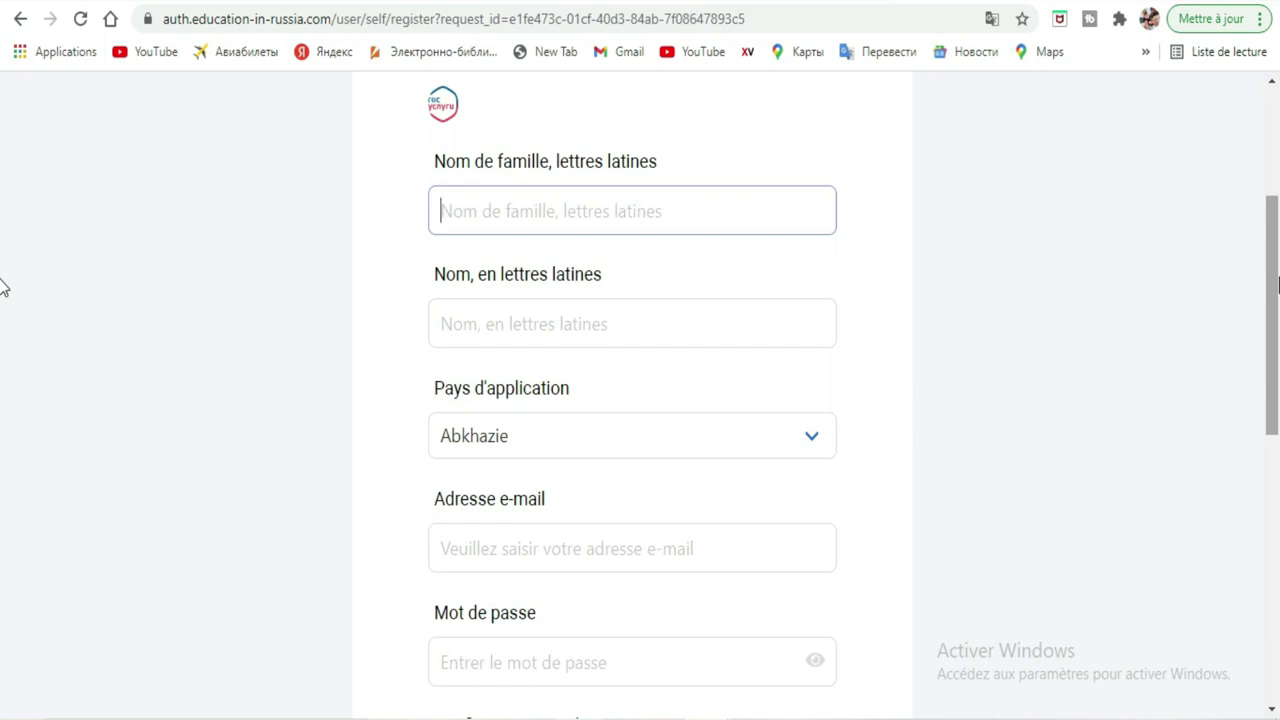
# Enter the applicant's surname and first name in the Latin-letter fields.
pyautogui.click(752, 214)
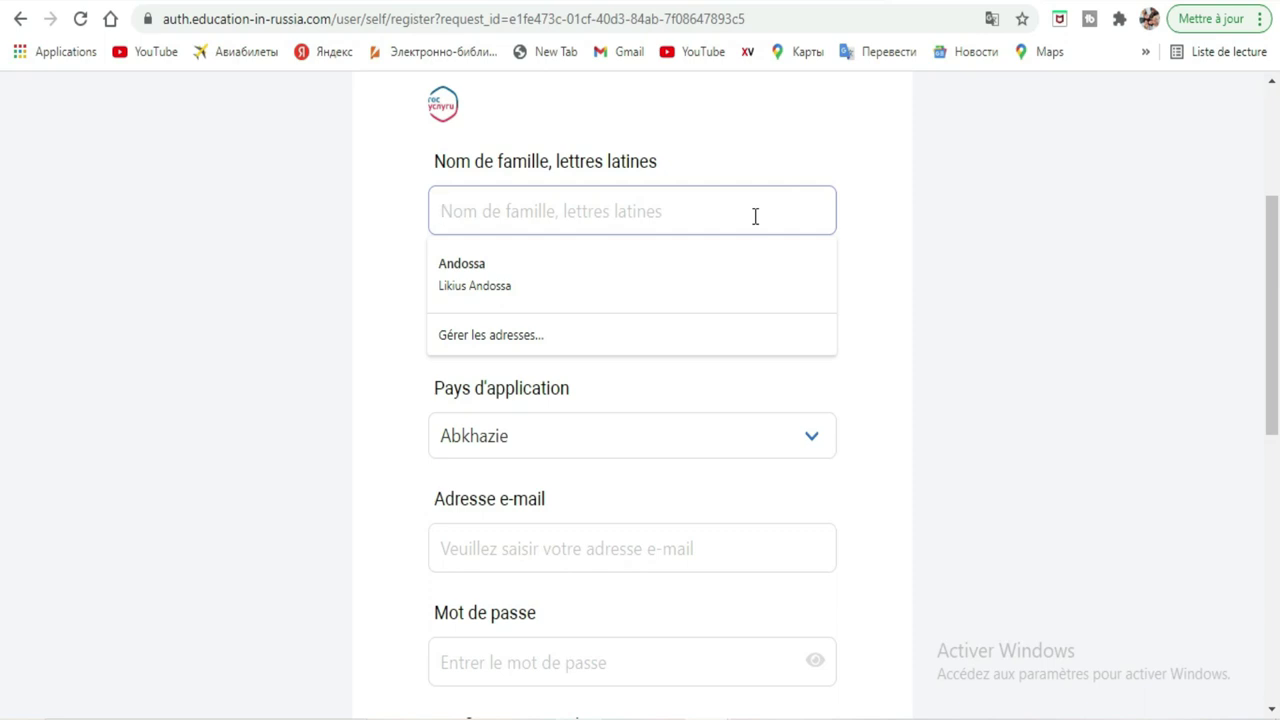
pyautogui.write('g')
pyautogui.press('BackSpace')
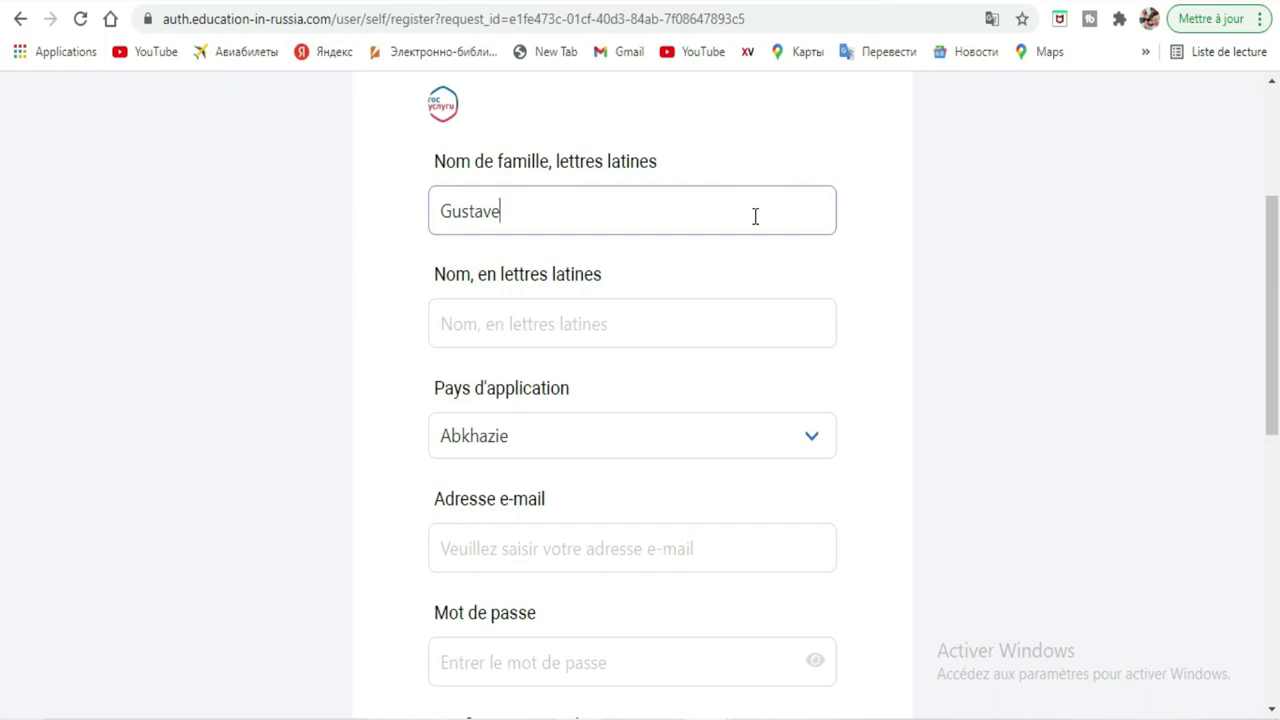
pyautogui.click(697, 310)
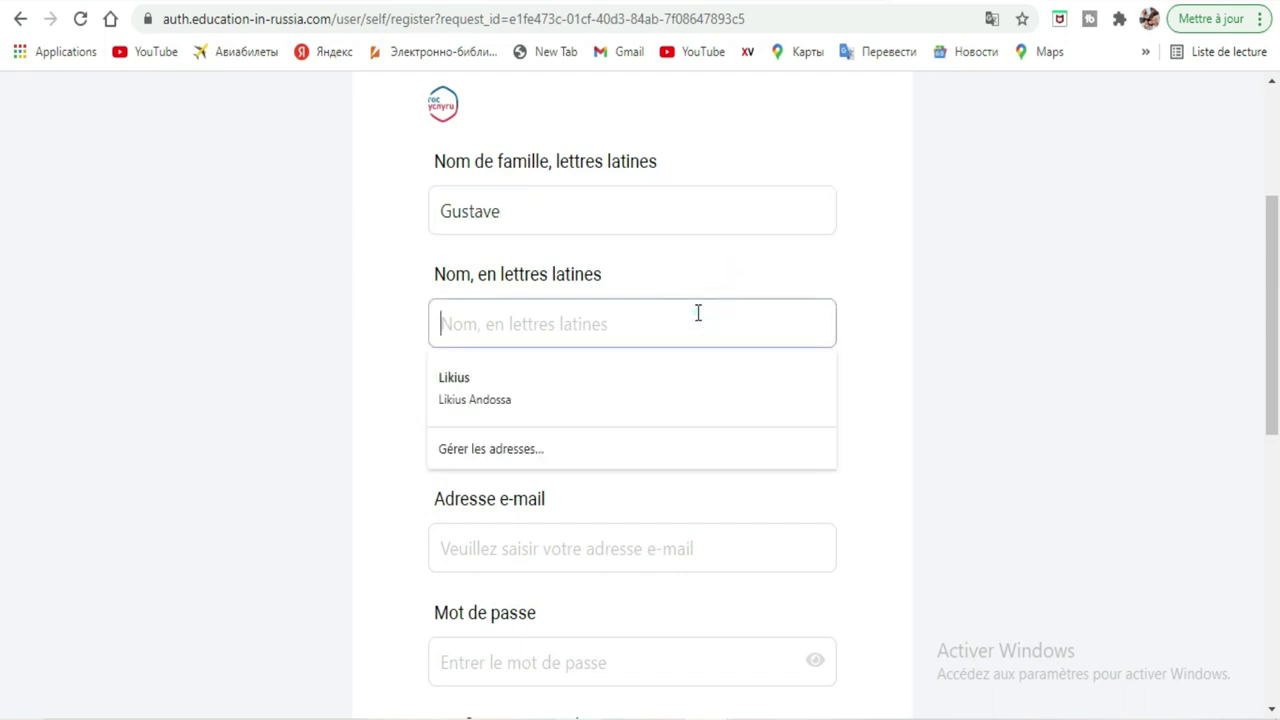
pyautogui.write('ki')
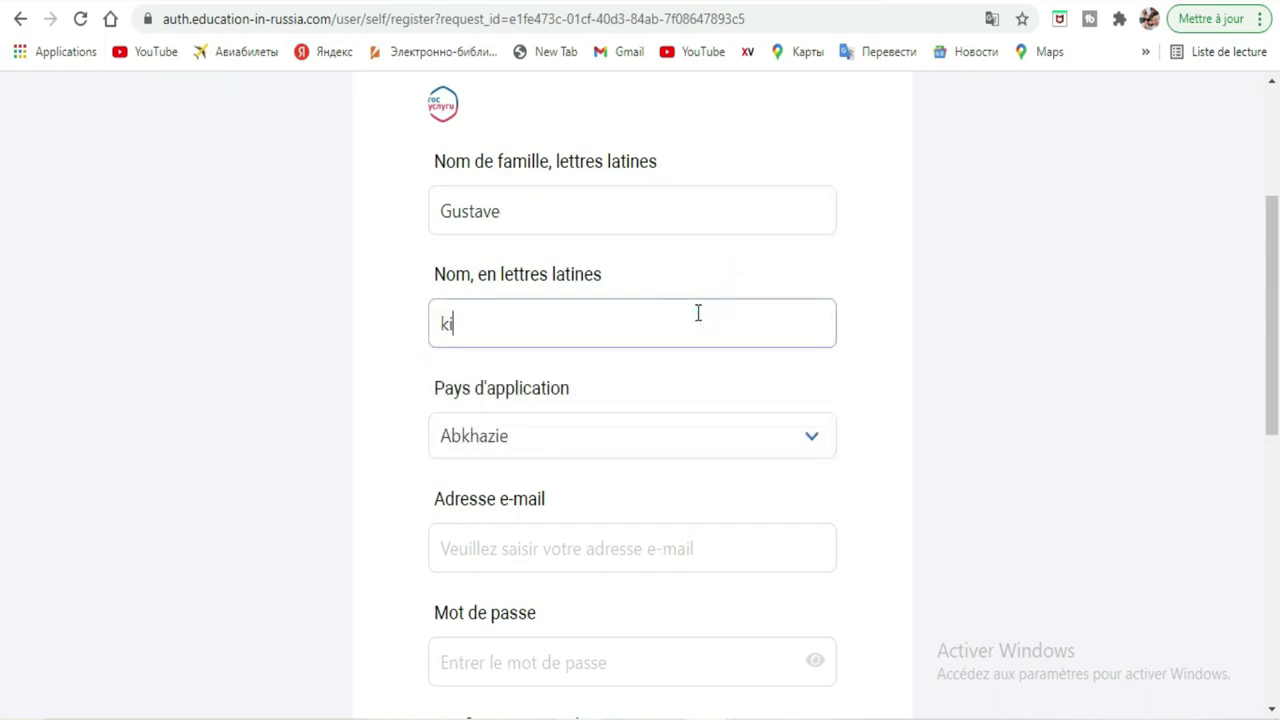
pyautogui.write('ty')
# Choose Кот д`Ивуар (Côte d'Ivoire) from the Pays d'application country list.
pyautogui.click(811, 453)
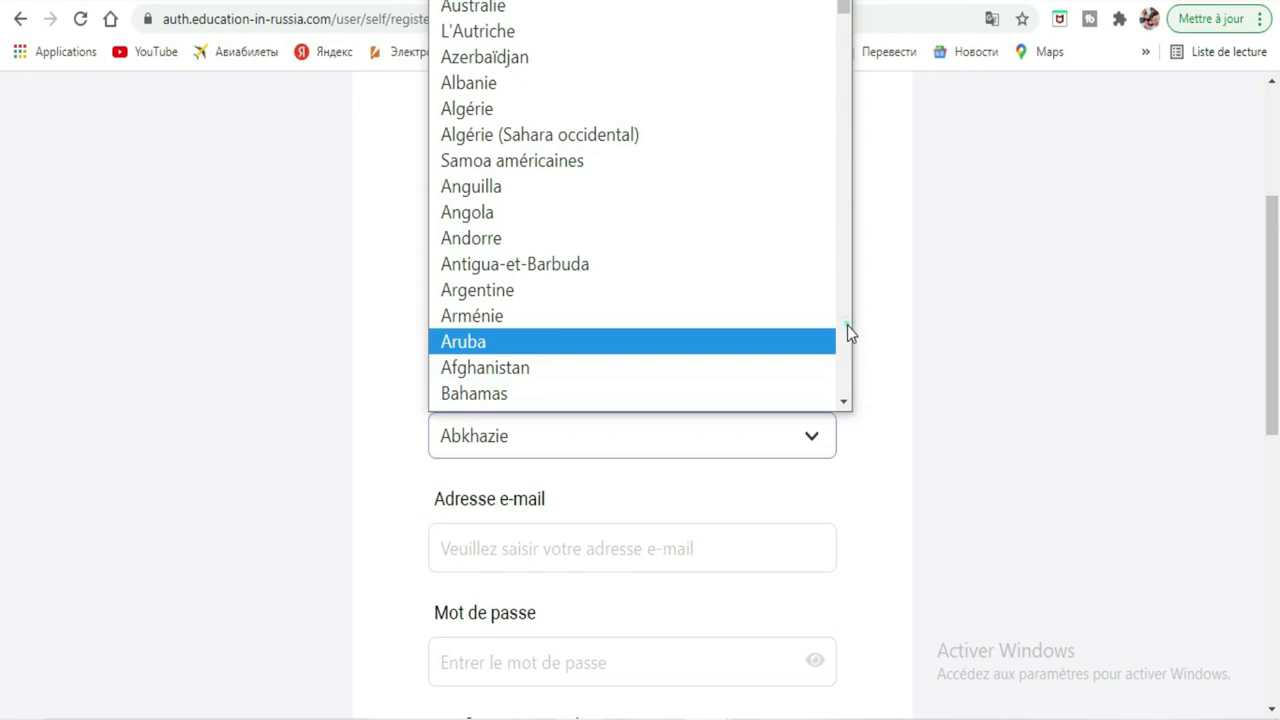
pyautogui.click(847, 325)
pyautogui.click(847, 325)
pyautogui.click(847, 325)
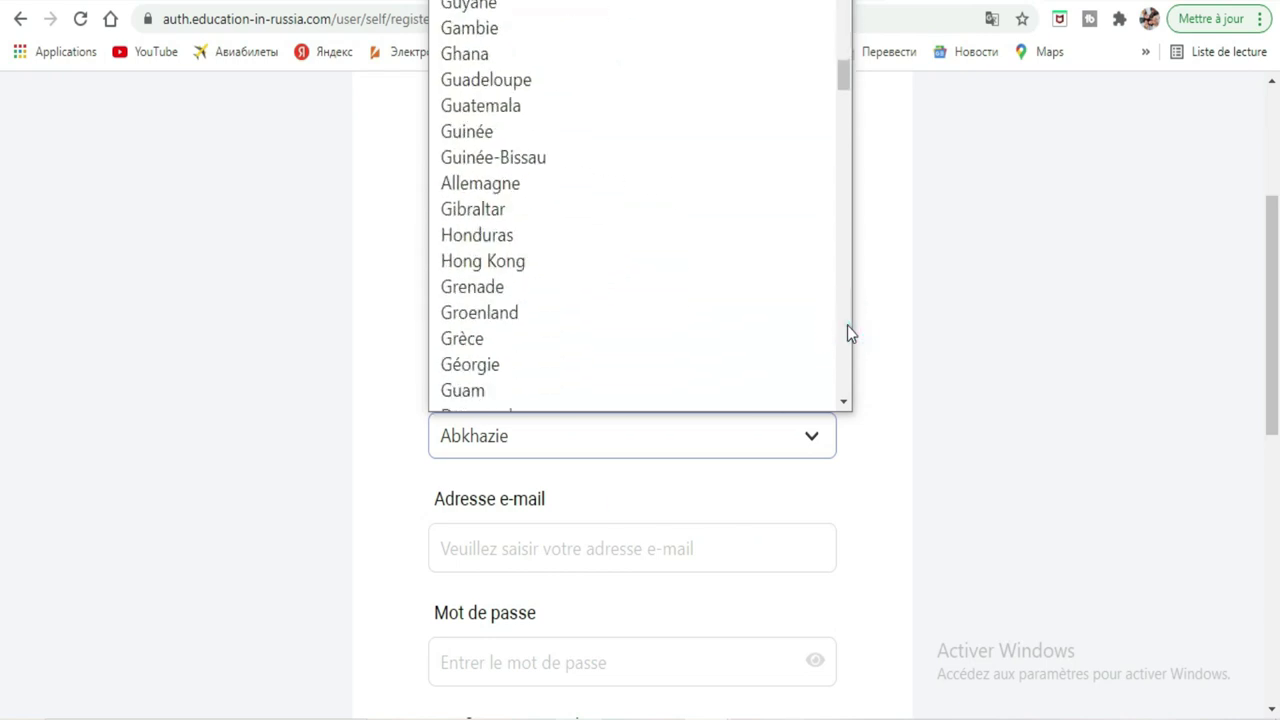
pyautogui.click(847, 325)
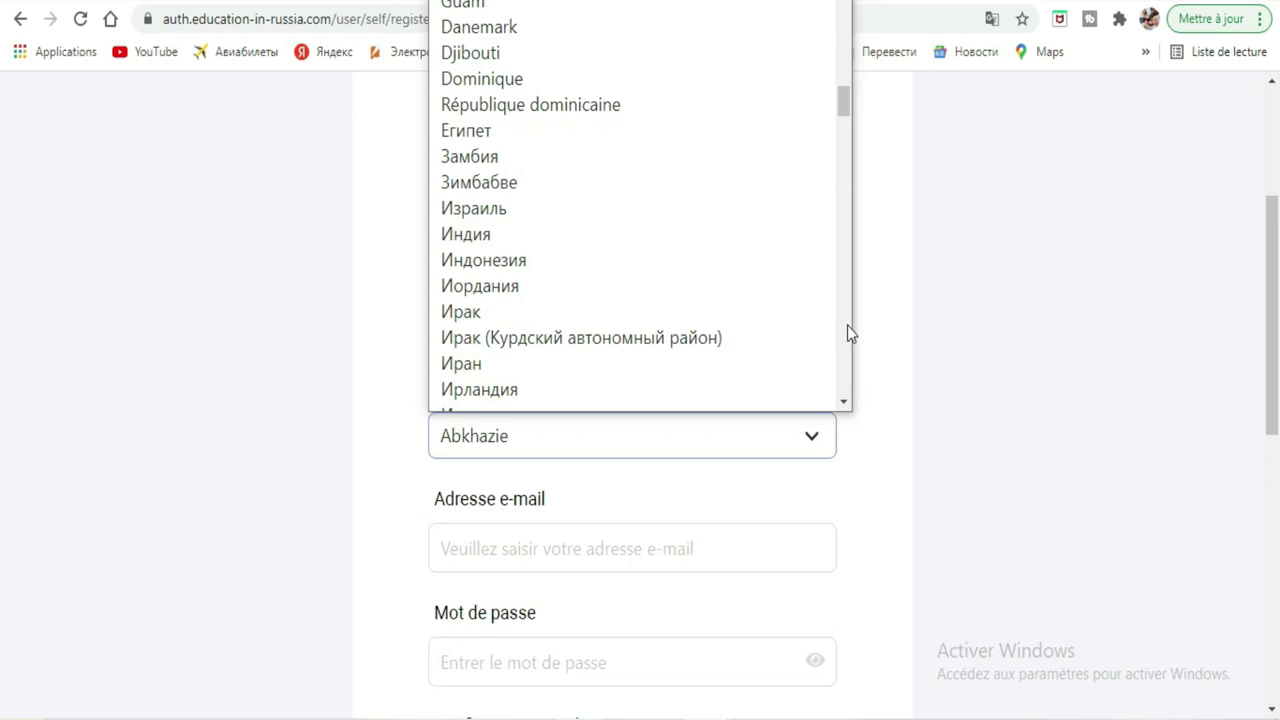
pyautogui.moveTo(849, 93); pyautogui.dragTo(850, 140)
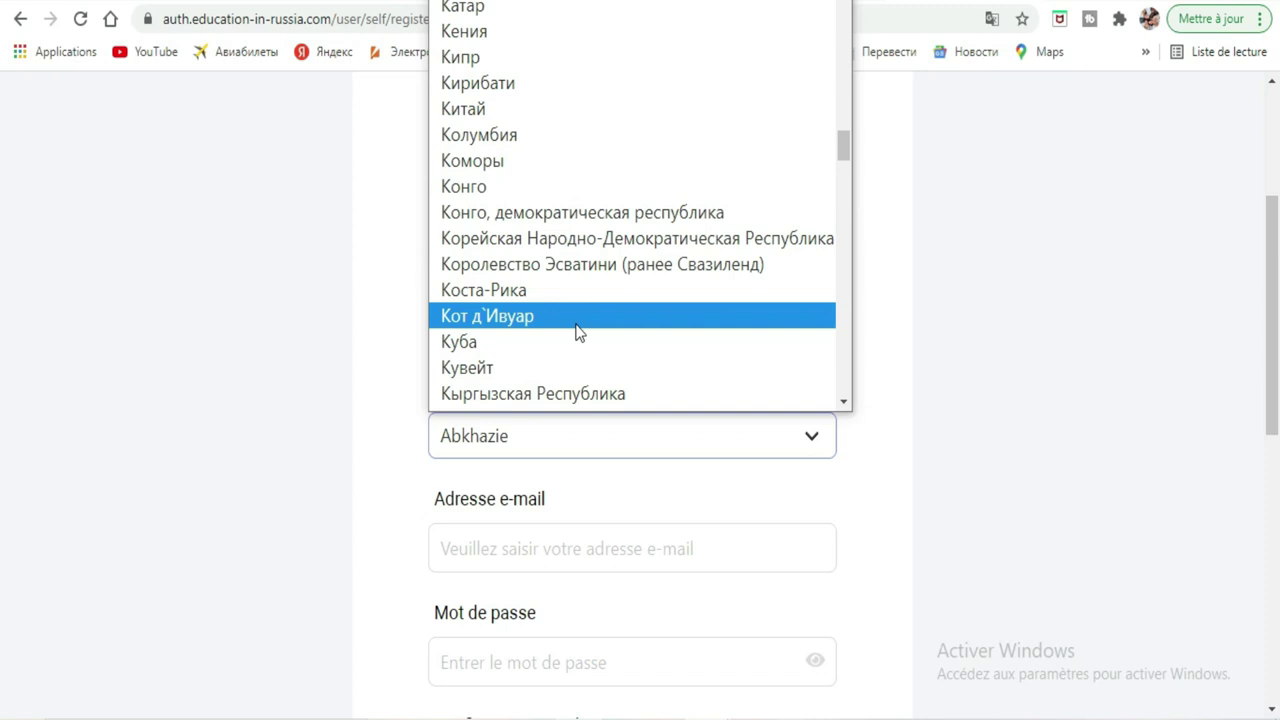
pyautogui.moveTo(849, 145)
pyautogui.mouseDown()
pyautogui.moveTo(845, 43)
pyautogui.moveTo(834, 208)
pyautogui.moveTo(831, 163)
pyautogui.mouseUp()
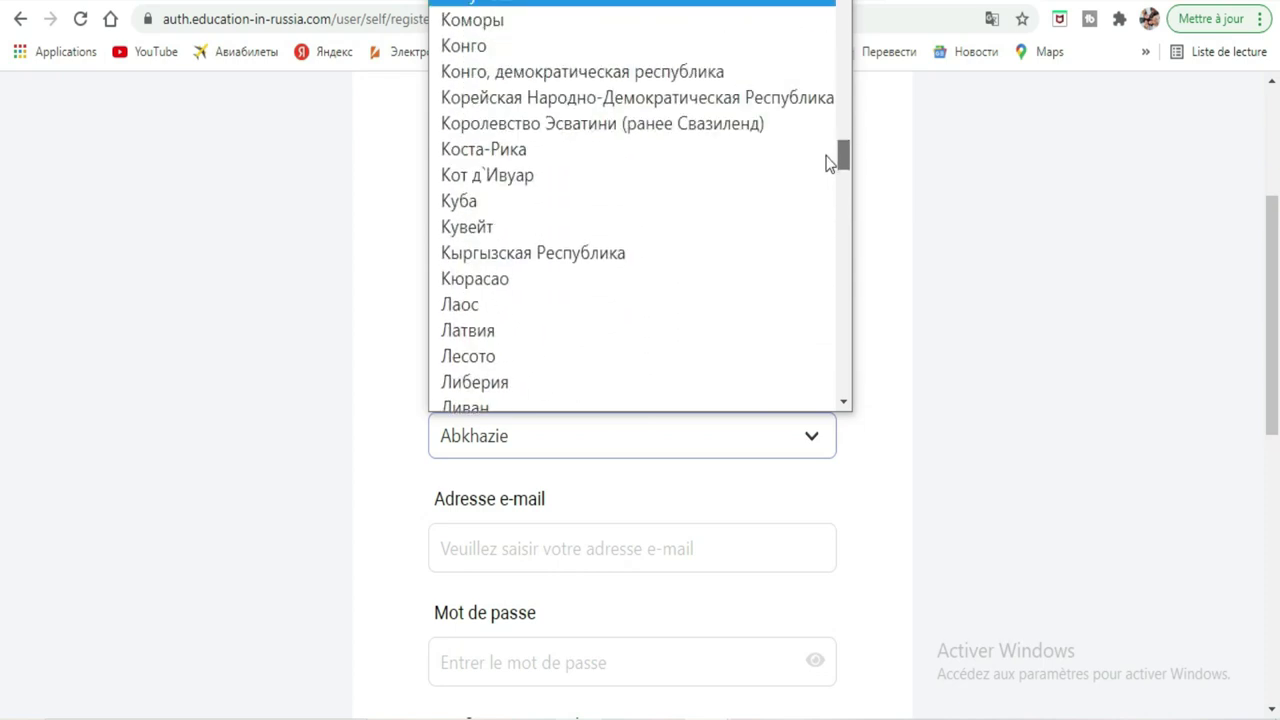
pyautogui.click(461, 175)
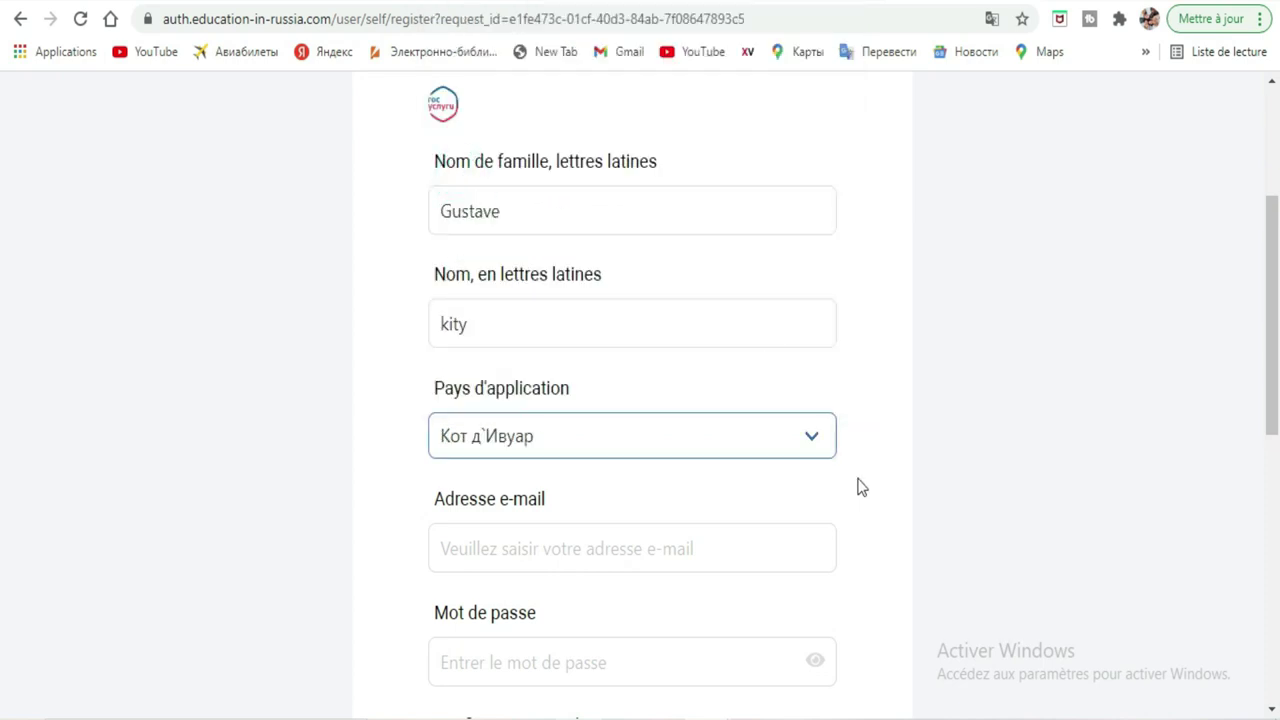
# Fill in the registration e-mail address using the browser's autofill suggestion.
pyautogui.scroll(-2, 1086, 414)
pyautogui.click(784, 382)
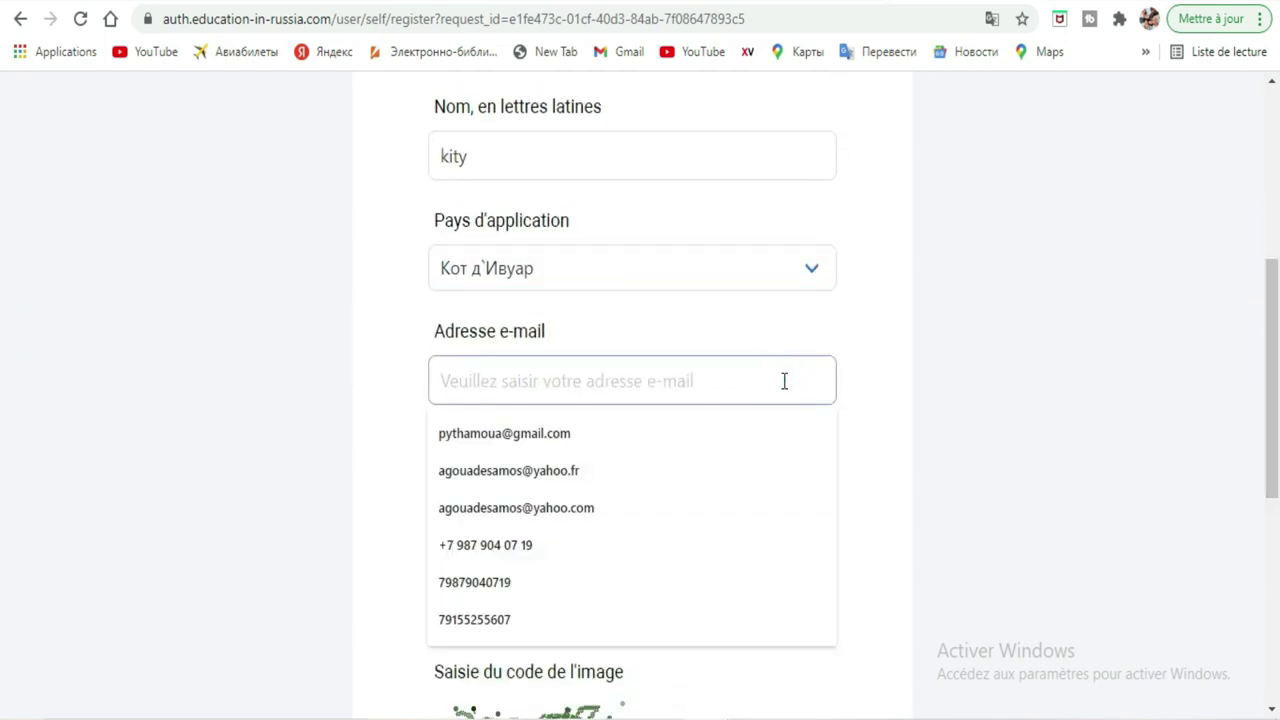
pyautogui.write('monde')
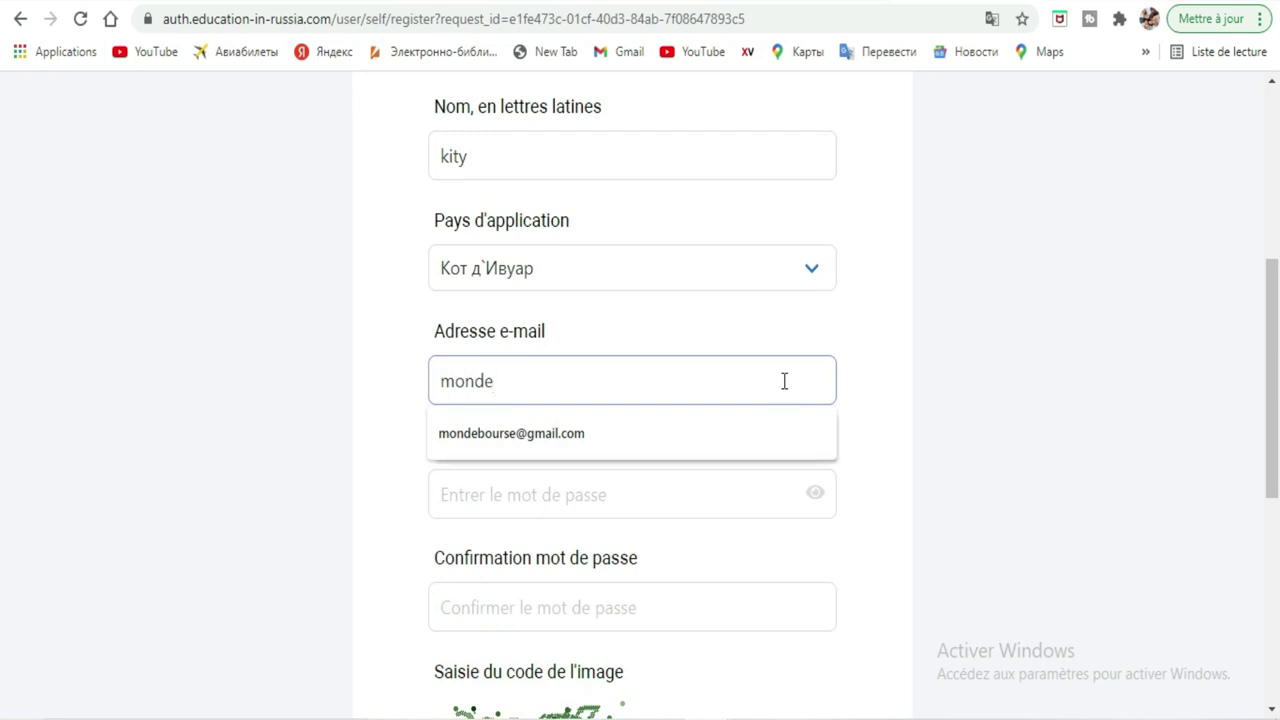
pyautogui.click(713, 433)
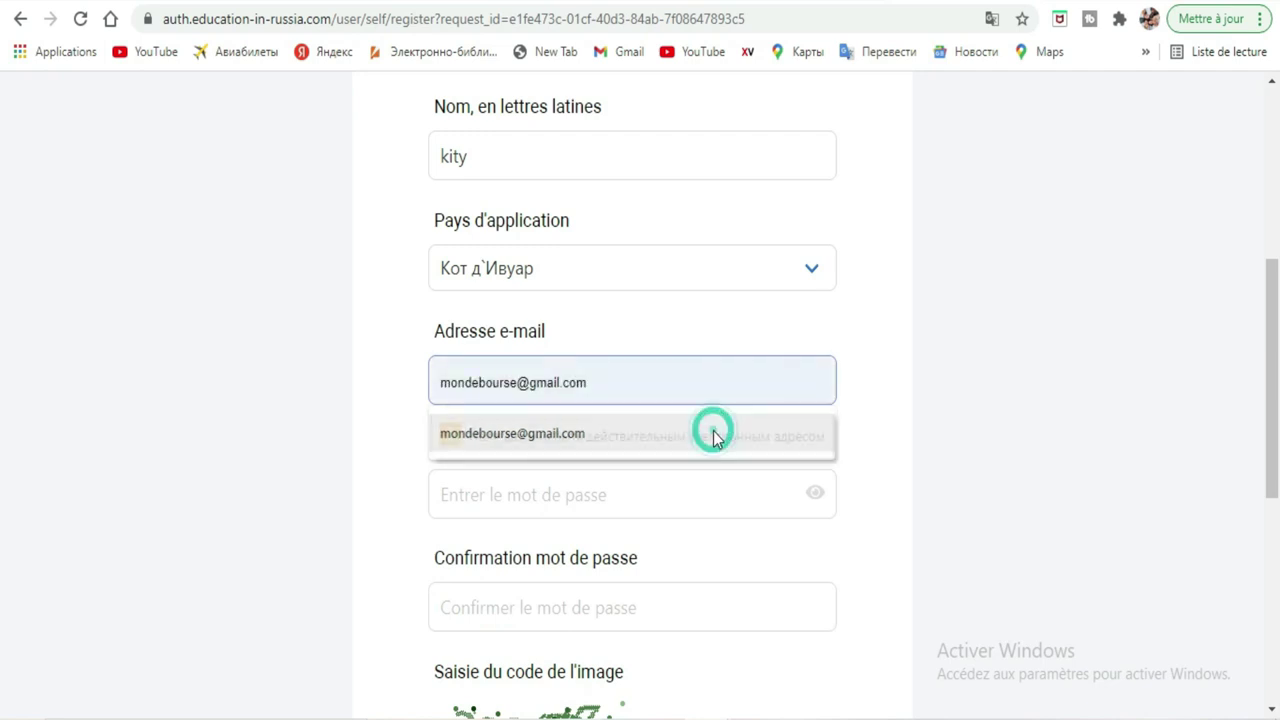
# Type the account password in Mot de passe and again in Confirmation.
pyautogui.click(666, 488)
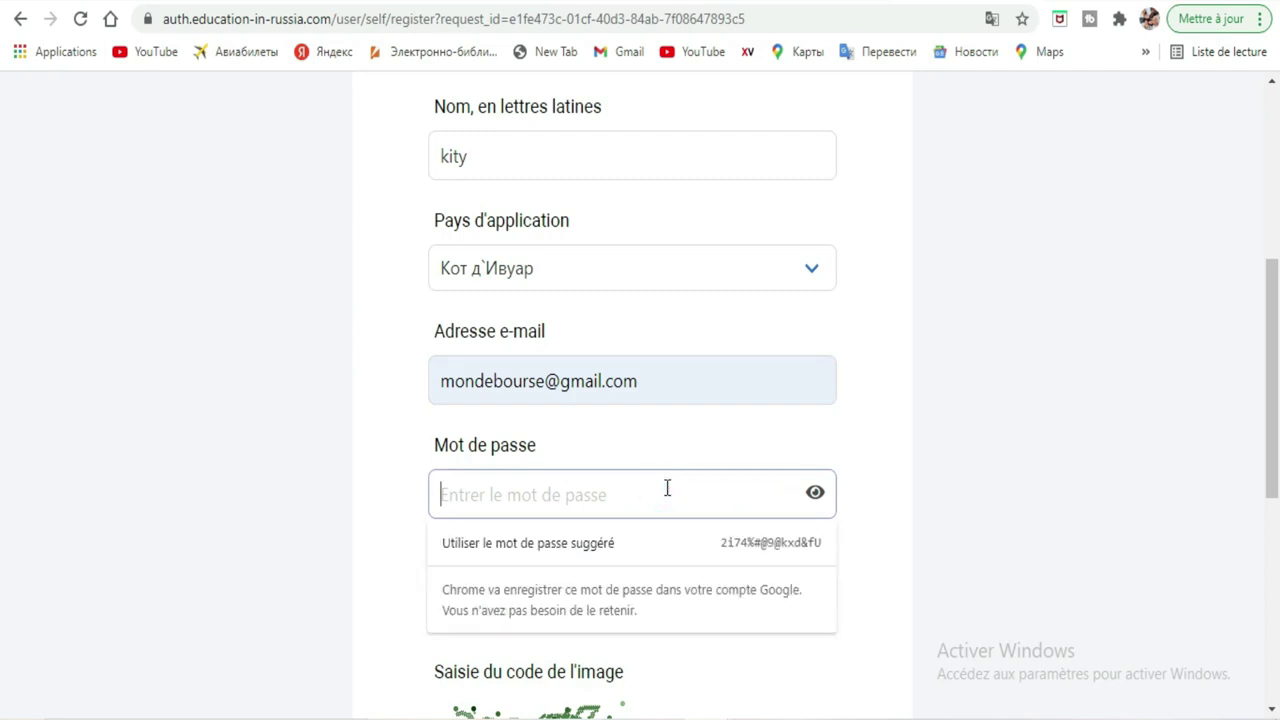
pyautogui.write('•')
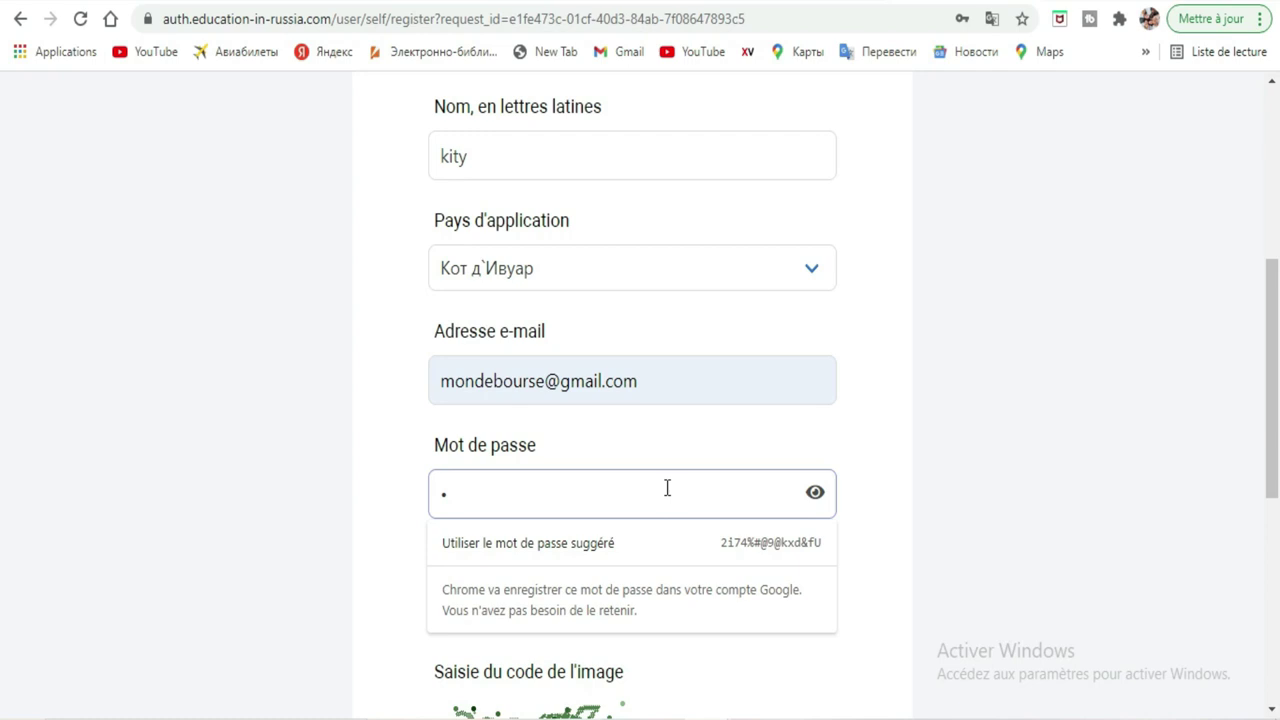
pyautogui.write('••••••••')
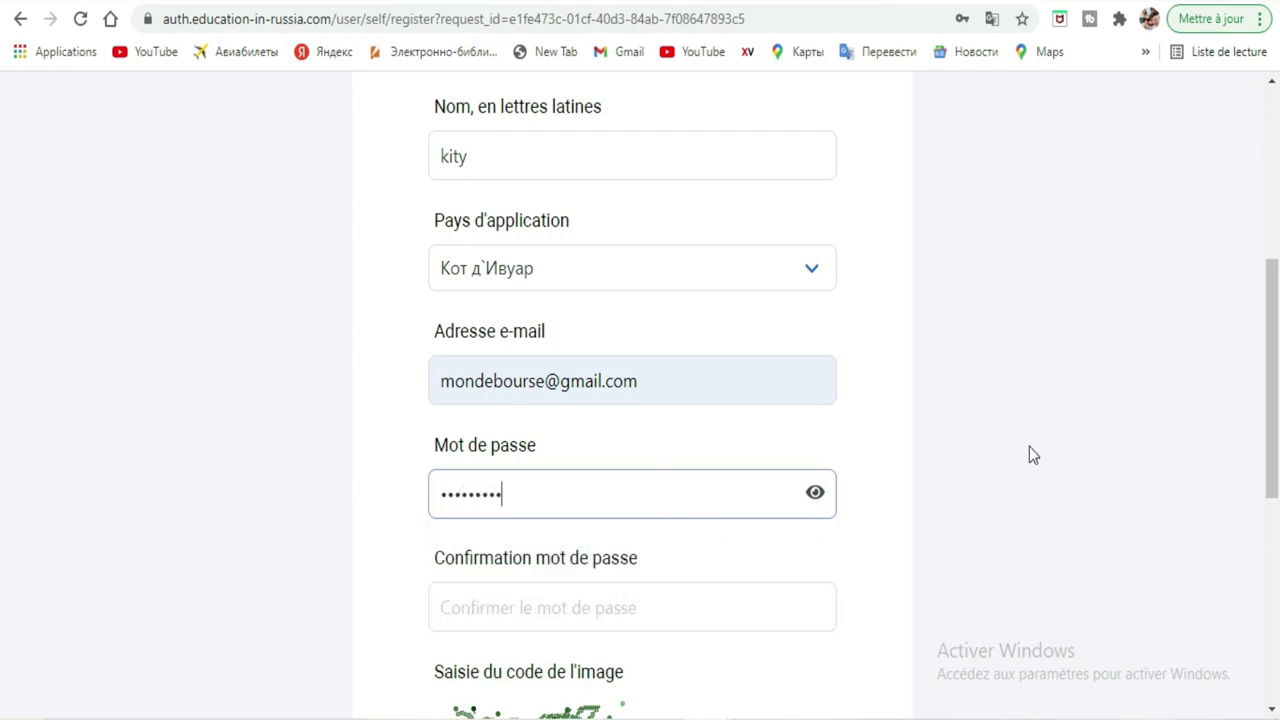
pyautogui.moveTo(1275, 397); pyautogui.dragTo(1277, 456)
pyautogui.click(792, 463)
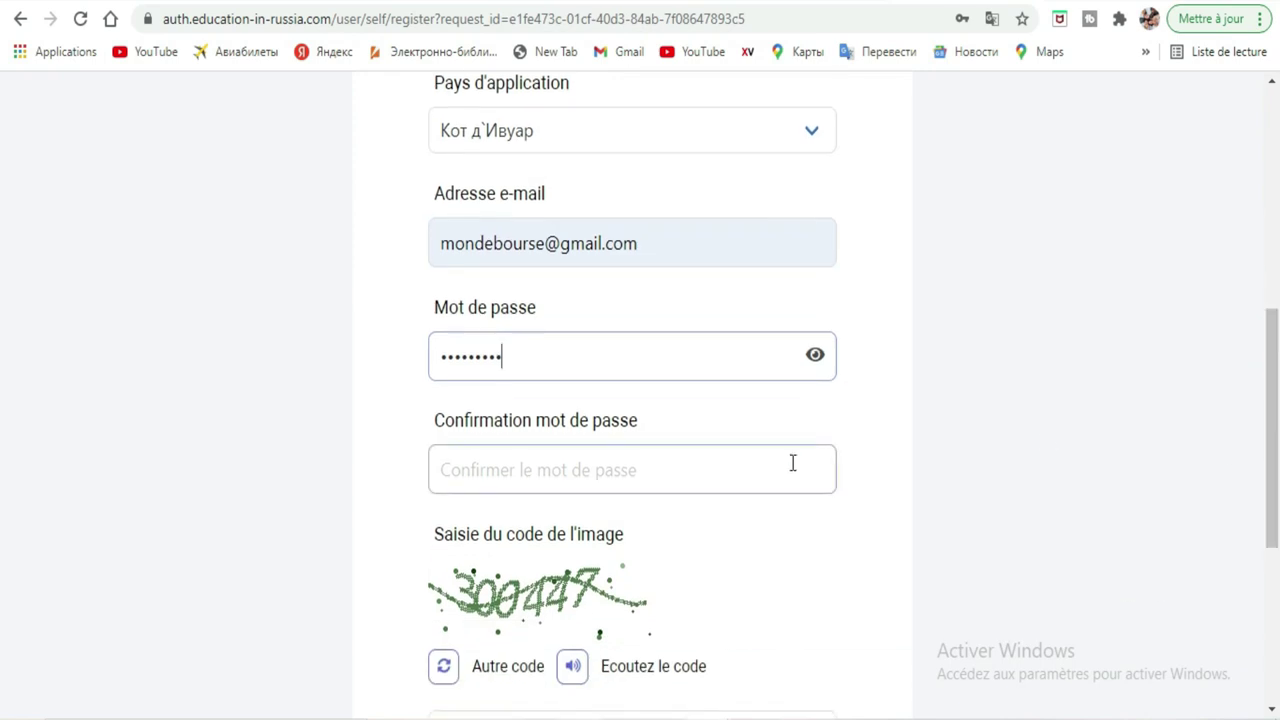
pyautogui.write('•••••••••')
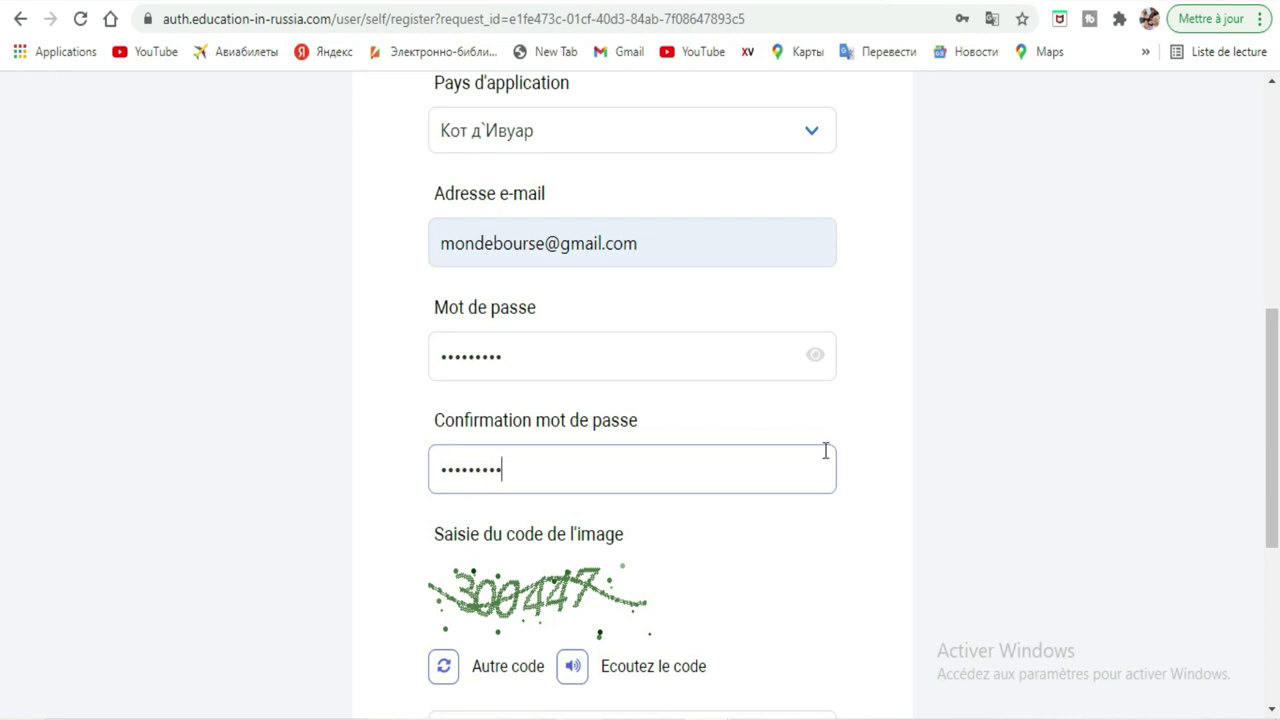
# Enter the image verification code shown in the captcha.
pyautogui.scroll(-2, 591, 474)
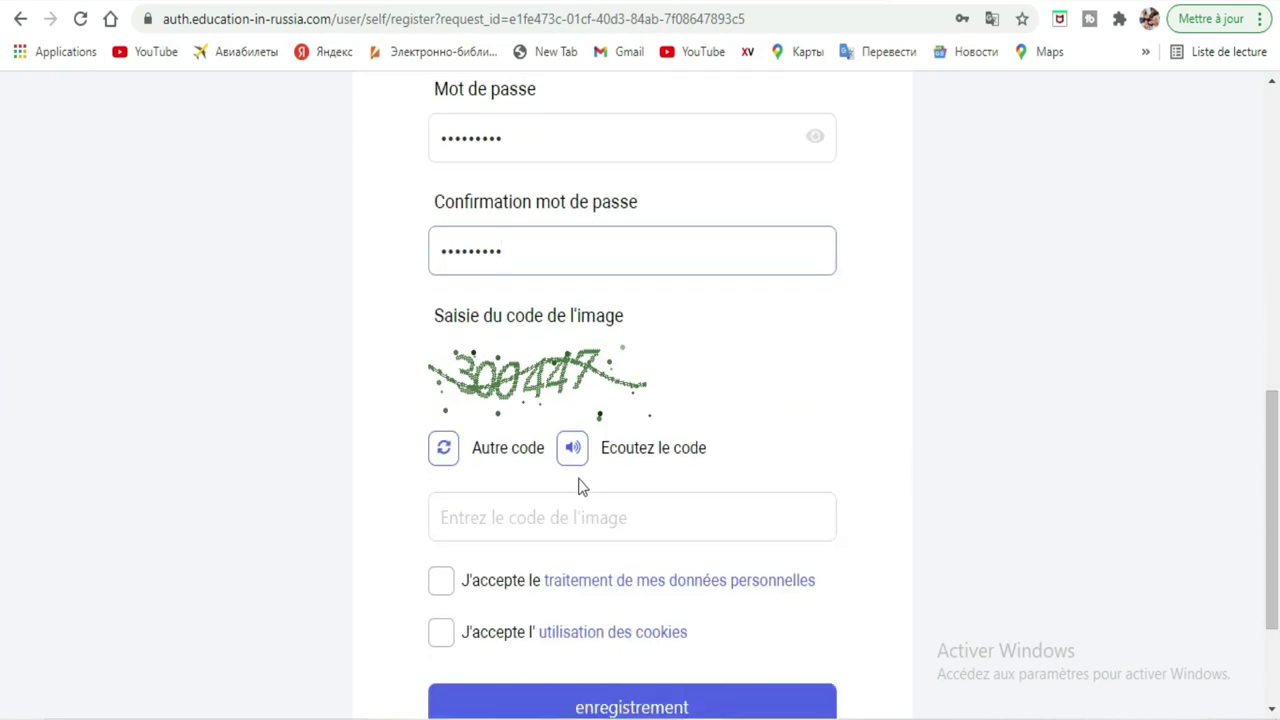
pyautogui.click(557, 513)
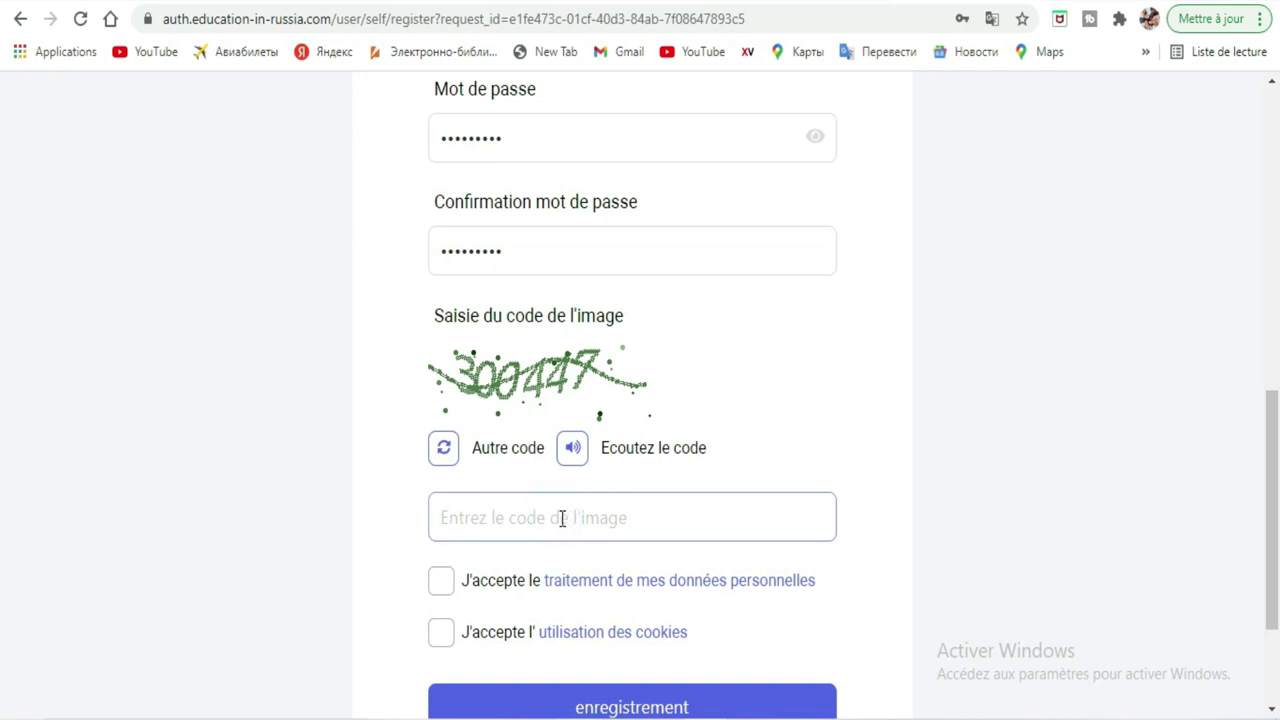
pyautogui.write('300')
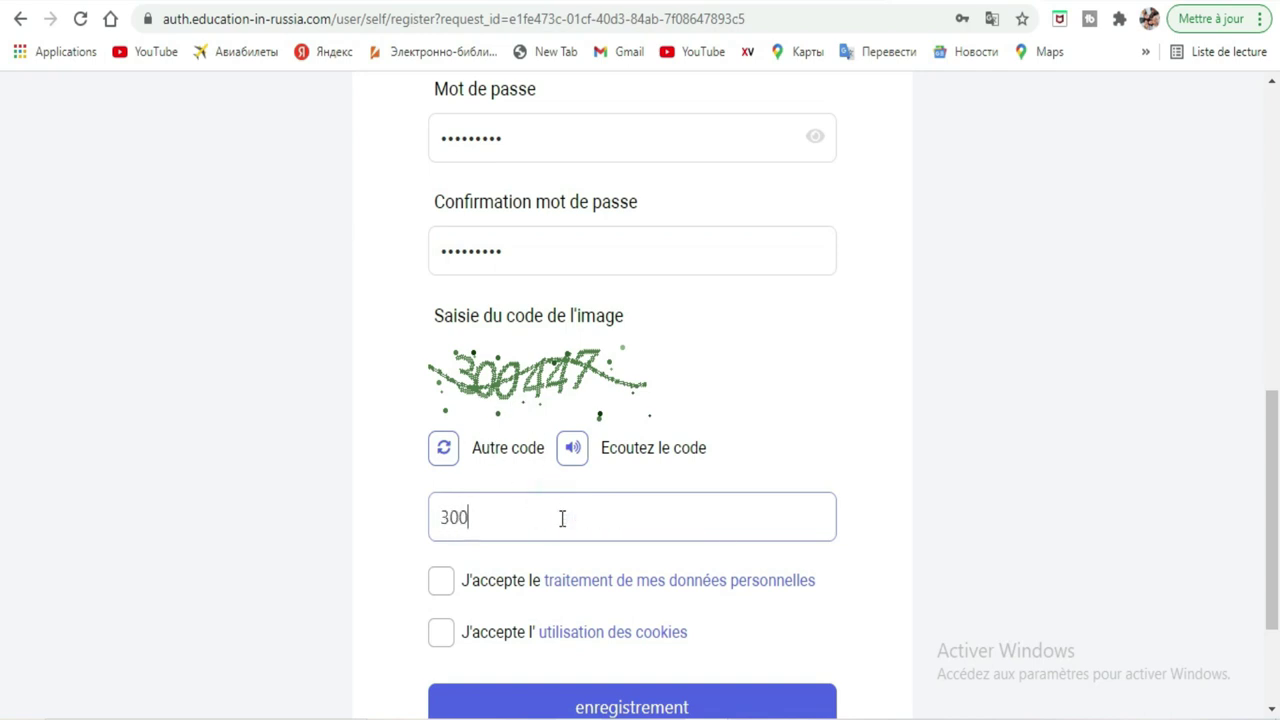
pyautogui.write('447')
# Tick the personal-data and cookie consents, submit the registration, and save the password in Chrome.
pyautogui.click(579, 464)
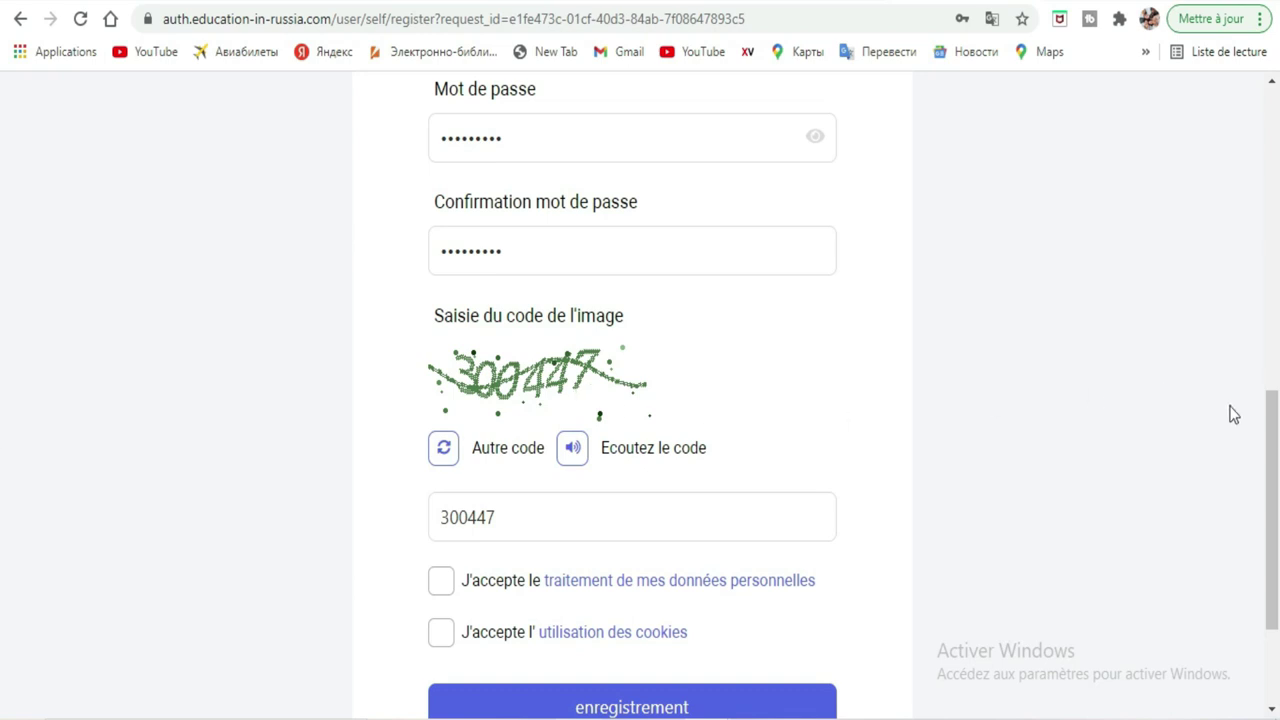
pyautogui.scroll(-1, 3, 466)
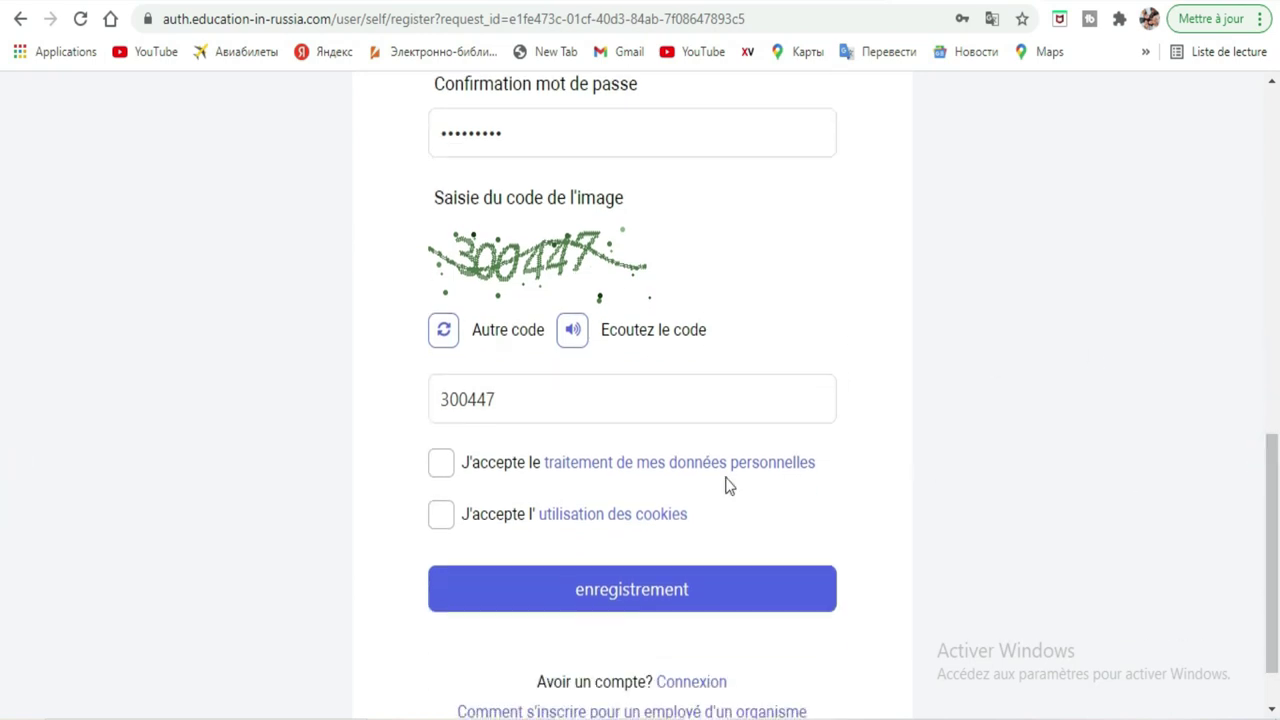
pyautogui.click(447, 469)
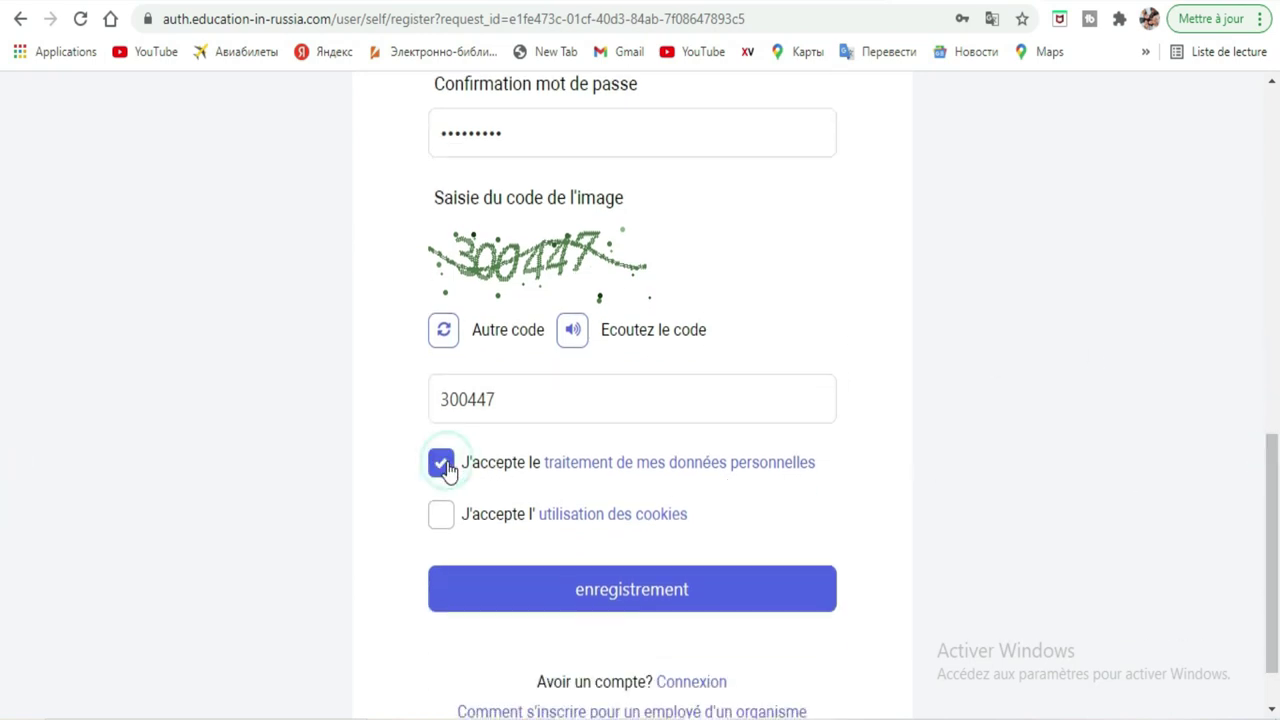
pyautogui.click(447, 522)
pyautogui.click(638, 600)
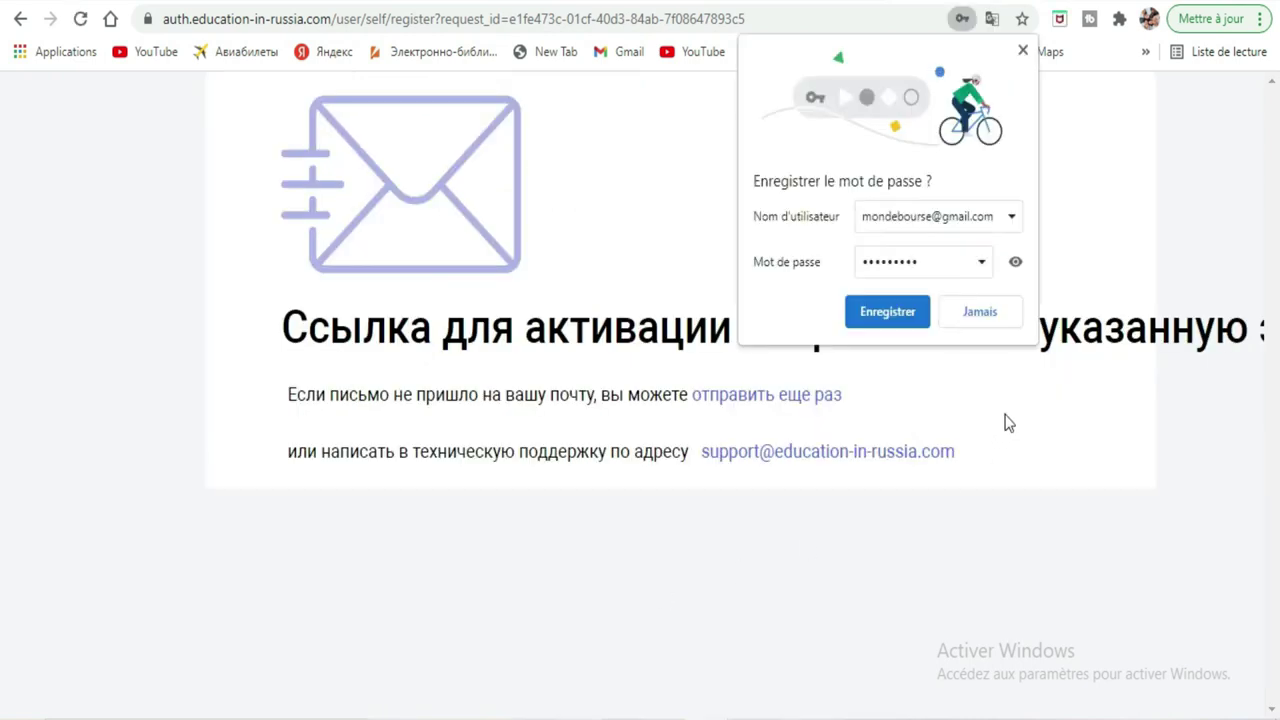
pyautogui.click(885, 313)
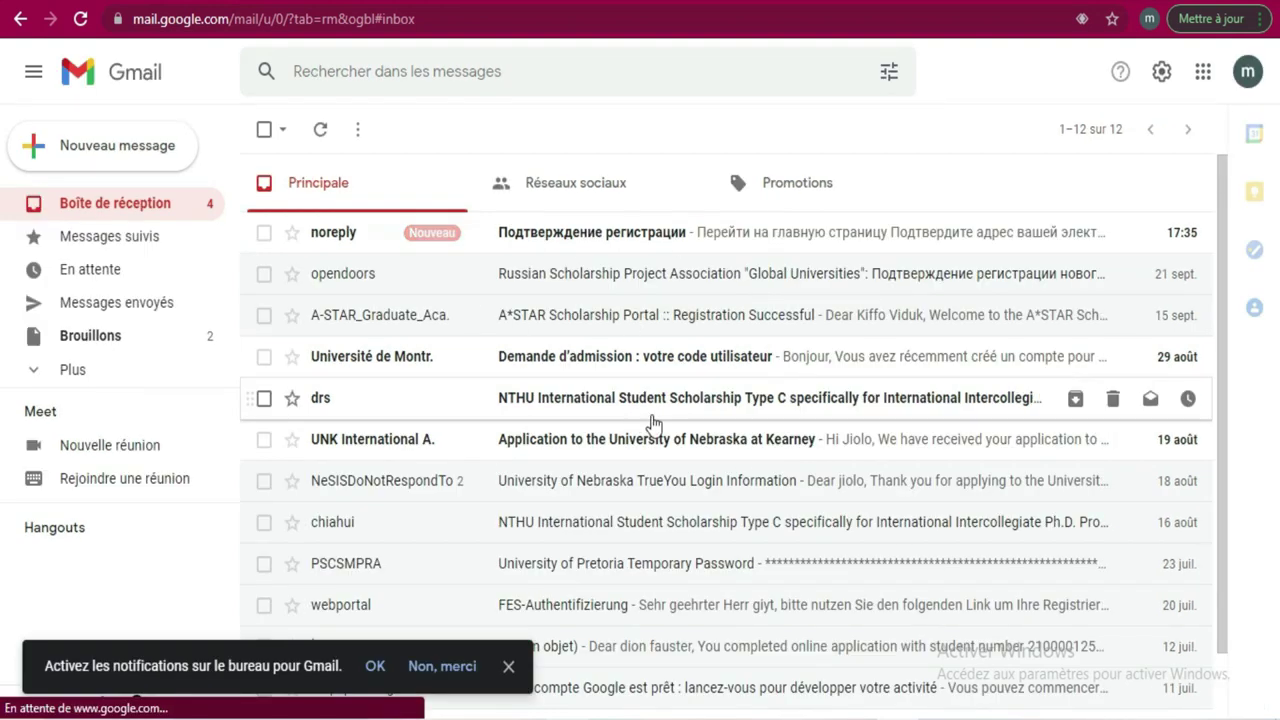
# Open the noreply confirmation e-mail in Gmail and press Подтвердить to verify the address.
pyautogui.click(797, 238)
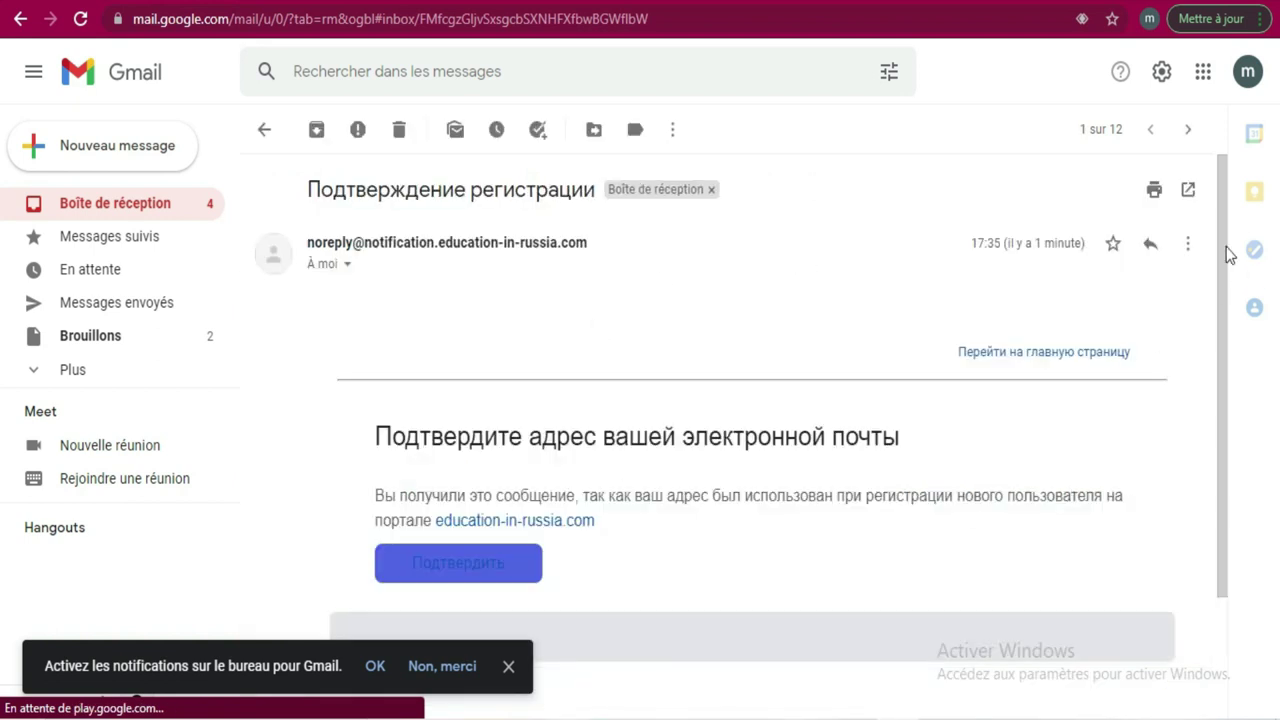
pyautogui.moveTo(1223, 236); pyautogui.dragTo(1245, 384)
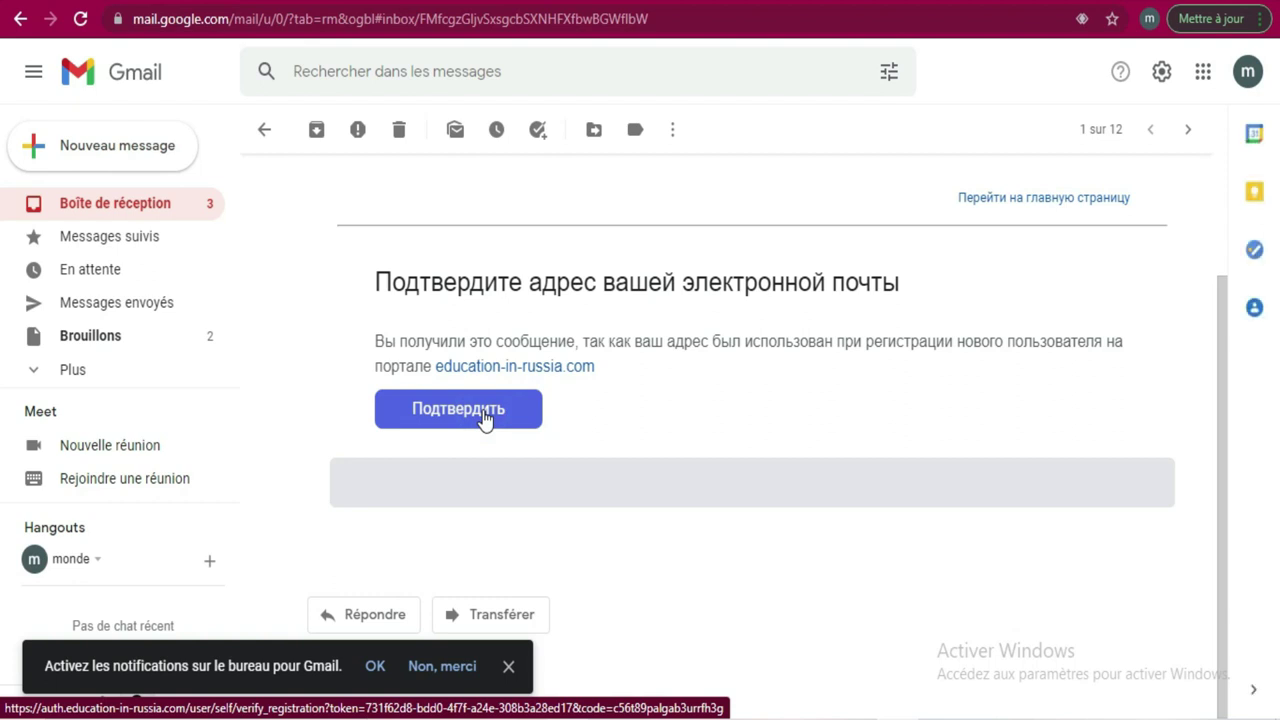
pyautogui.click(469, 410)
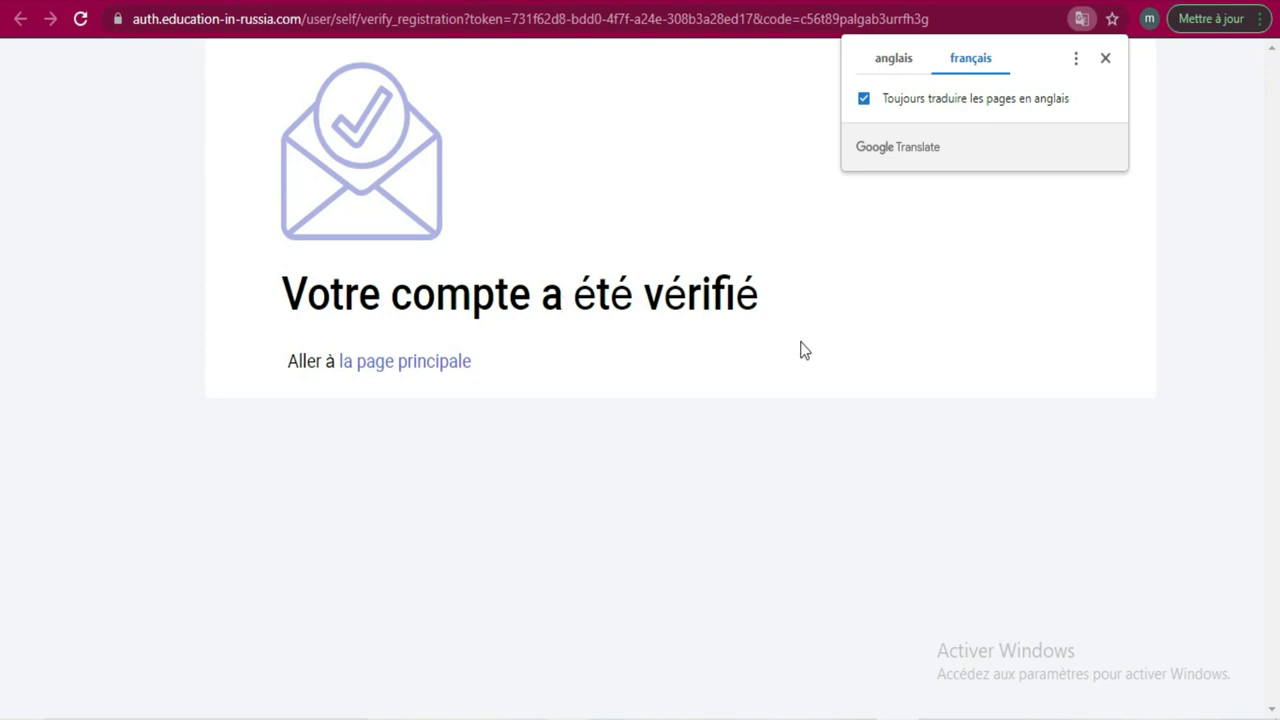
# Dismiss the Google Translate popup and follow the 'la page principale' link.
pyautogui.click(1105, 60)
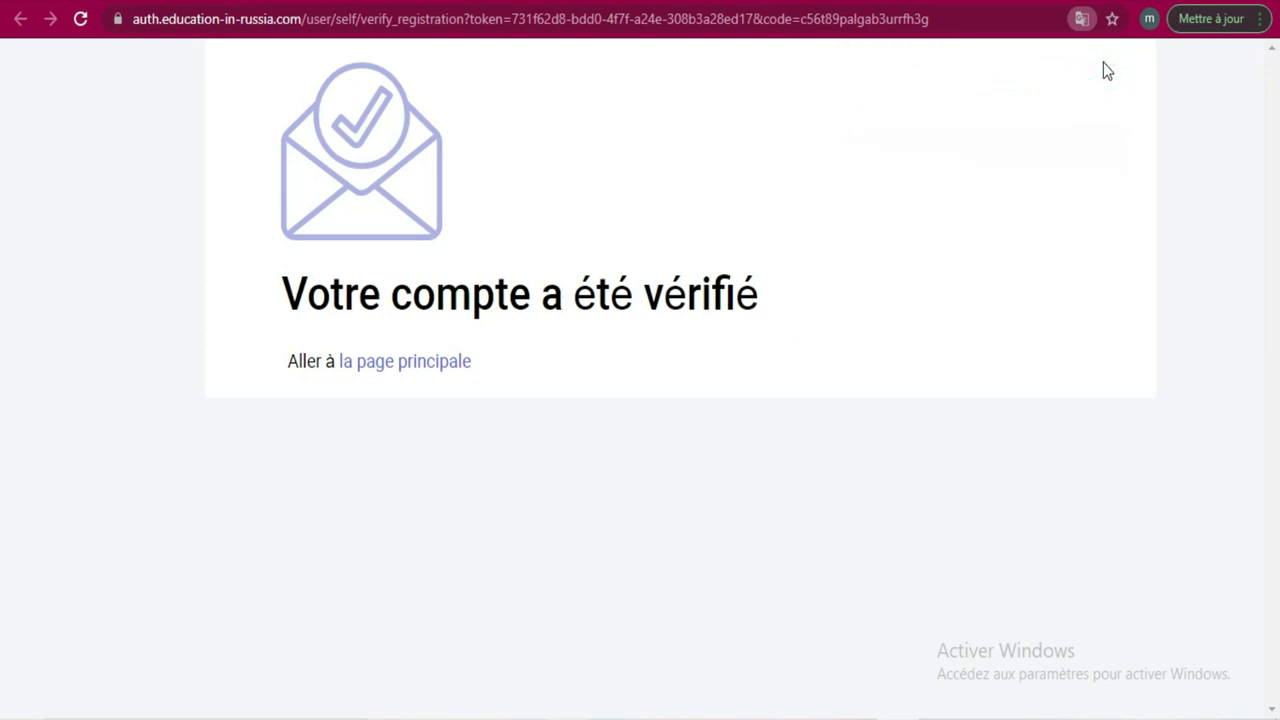
pyautogui.click(427, 364)
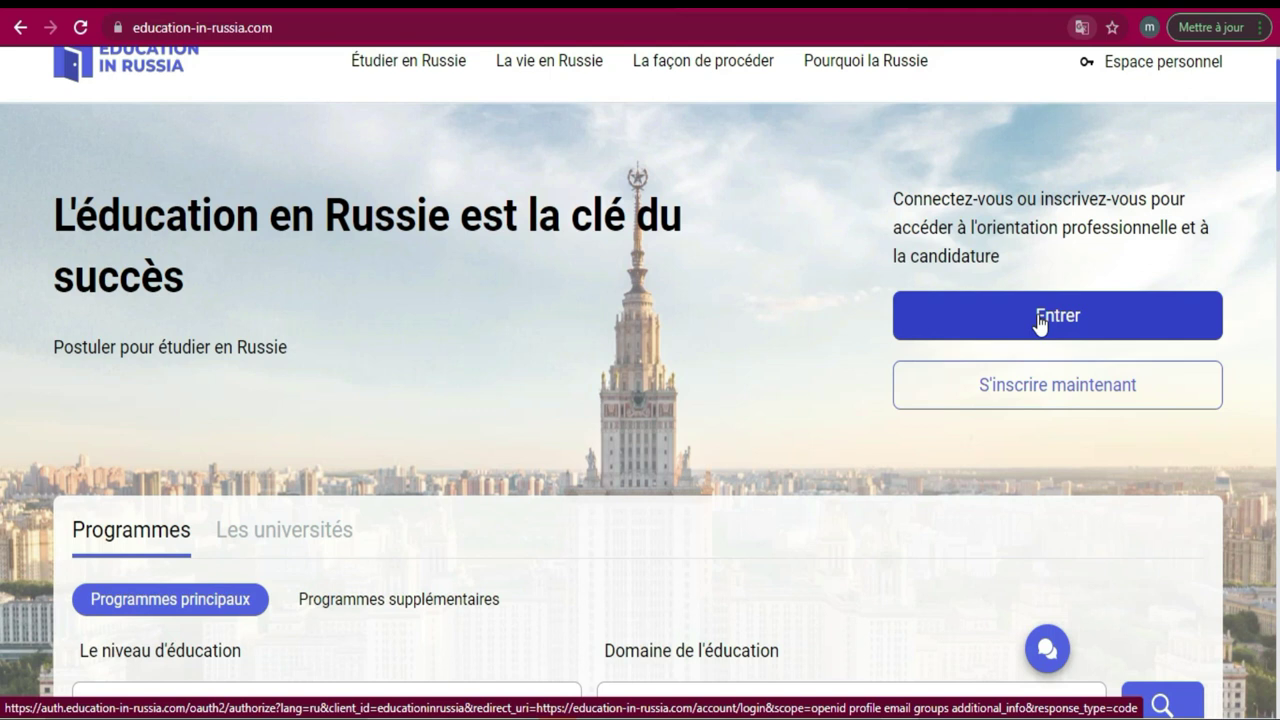
# Sign in through Entrer with 'Souviens-toi de moi' checked.
pyautogui.click(1038, 318)
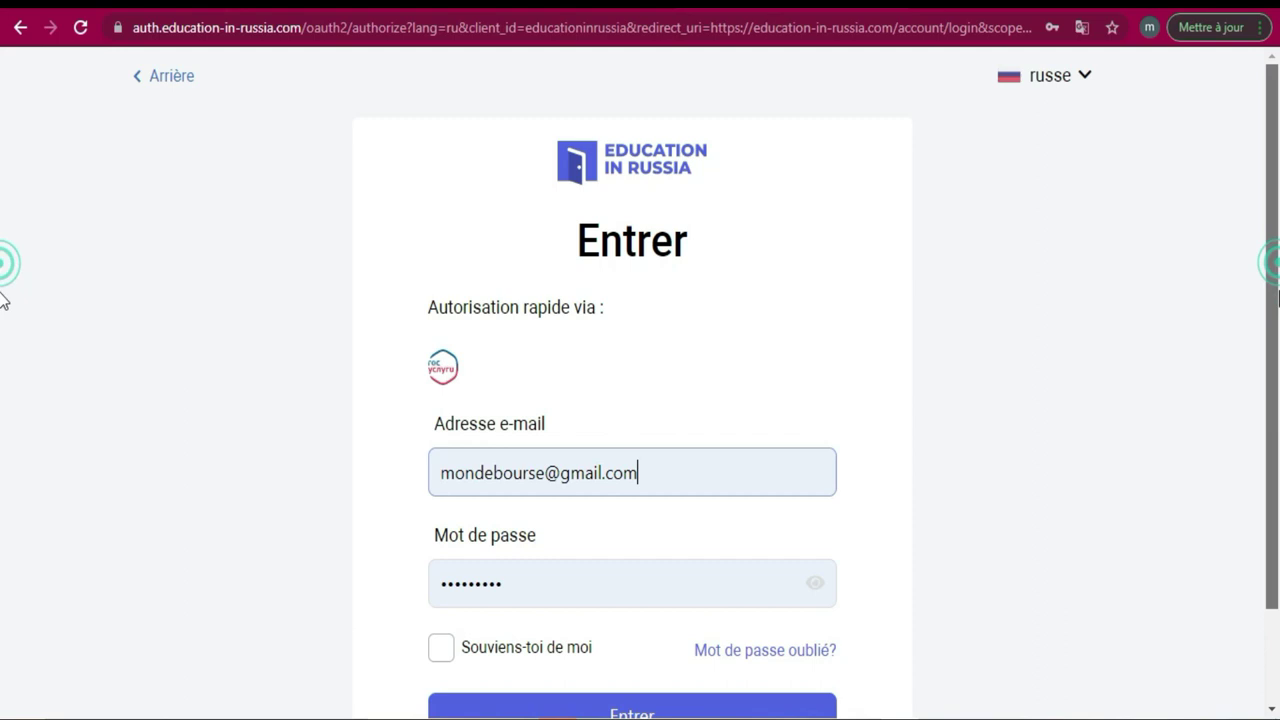
pyautogui.scroll(-1, 3, 300)
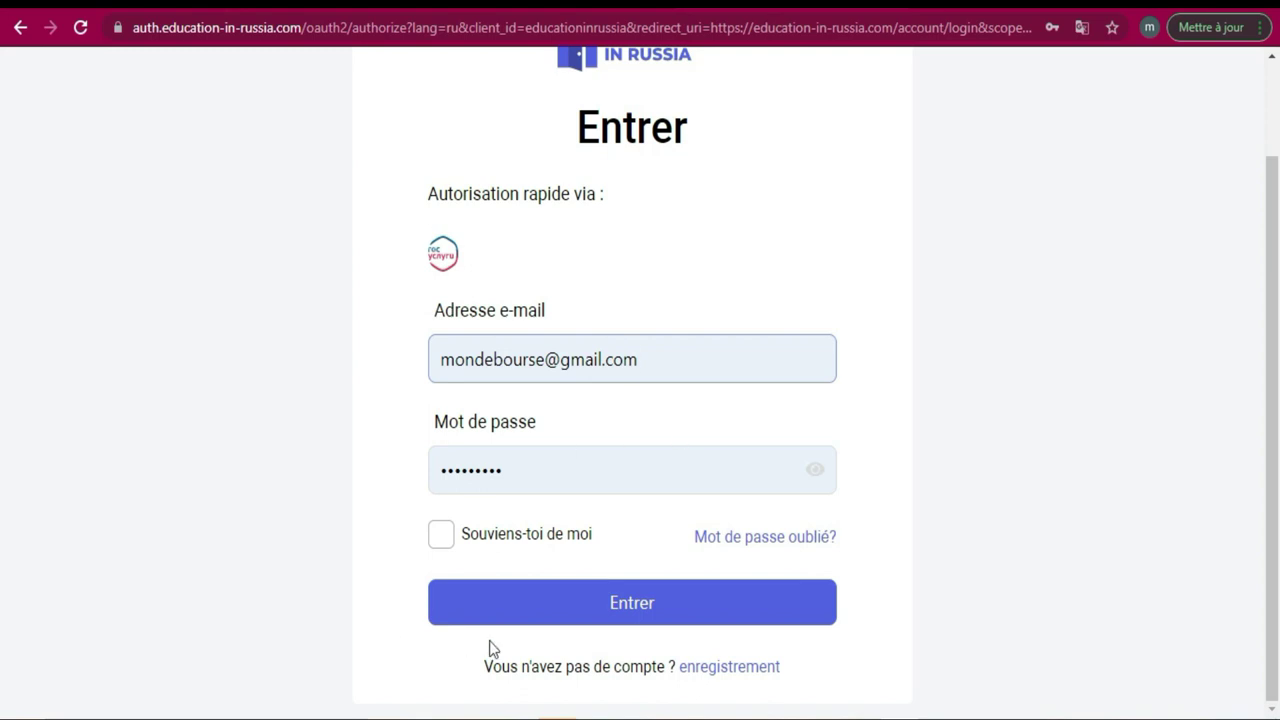
pyautogui.click(443, 542)
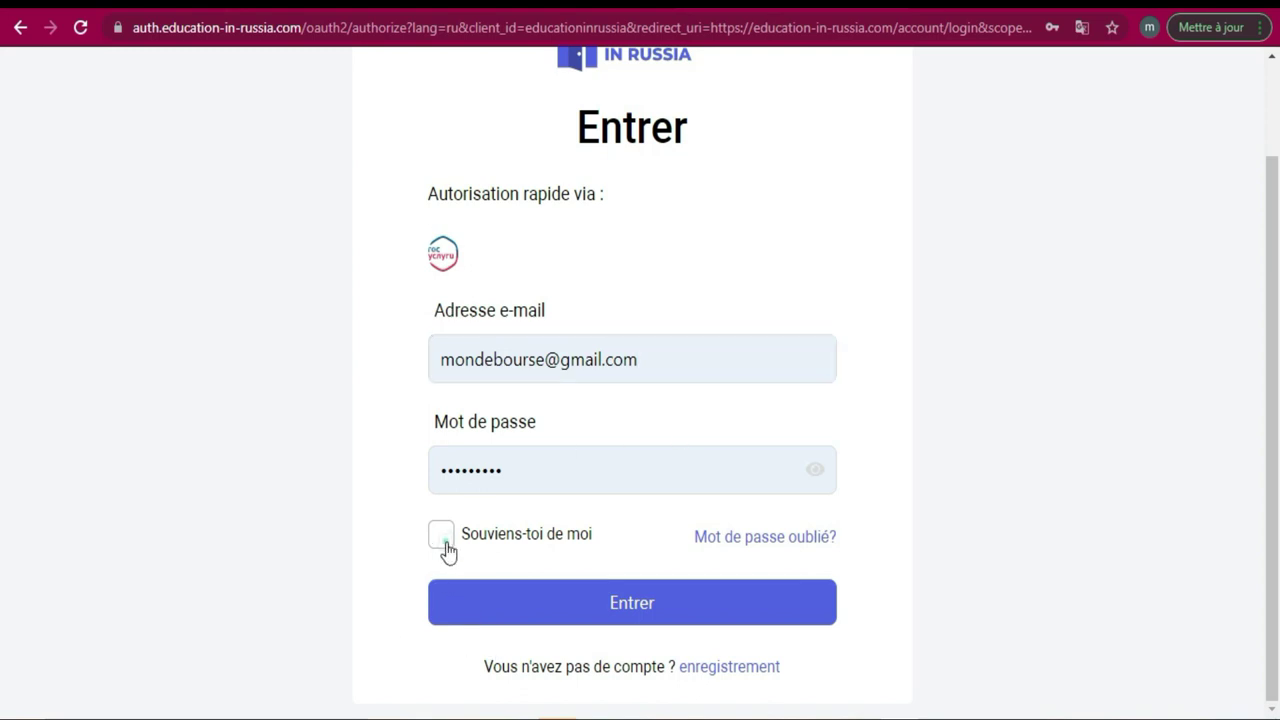
pyautogui.click(654, 610)
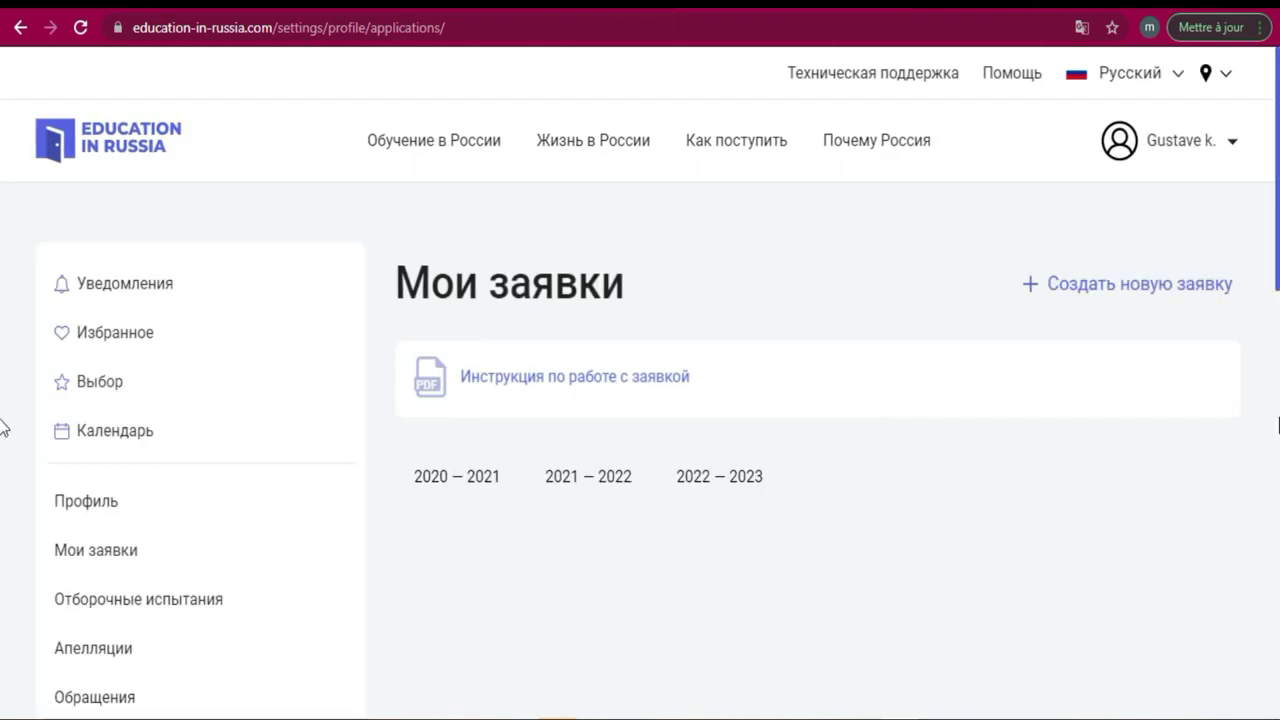
# Scroll the Мои заявки page to view the sidebar and the instruction link.
pyautogui.scroll(-1, 3, 240)
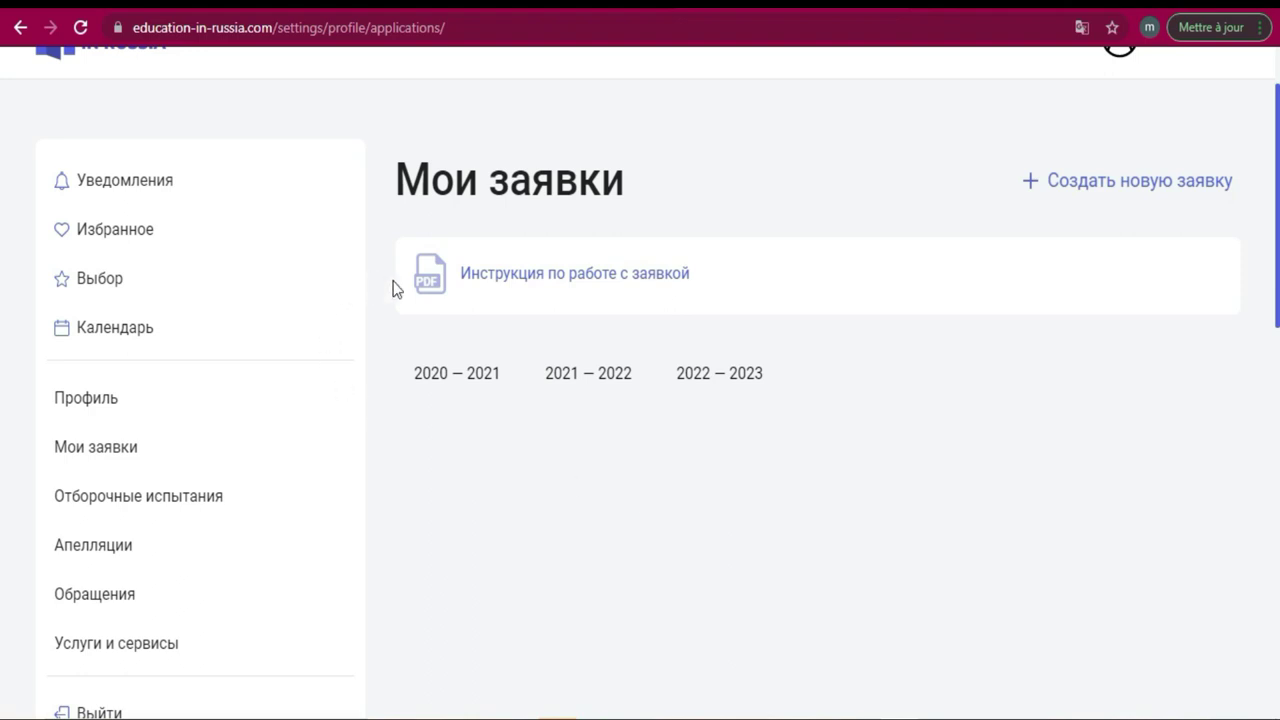
# Open the 'Инструкция по работе с заявкой' PDF and read through to section 1.2 on signing in.
pyautogui.click(508, 276)
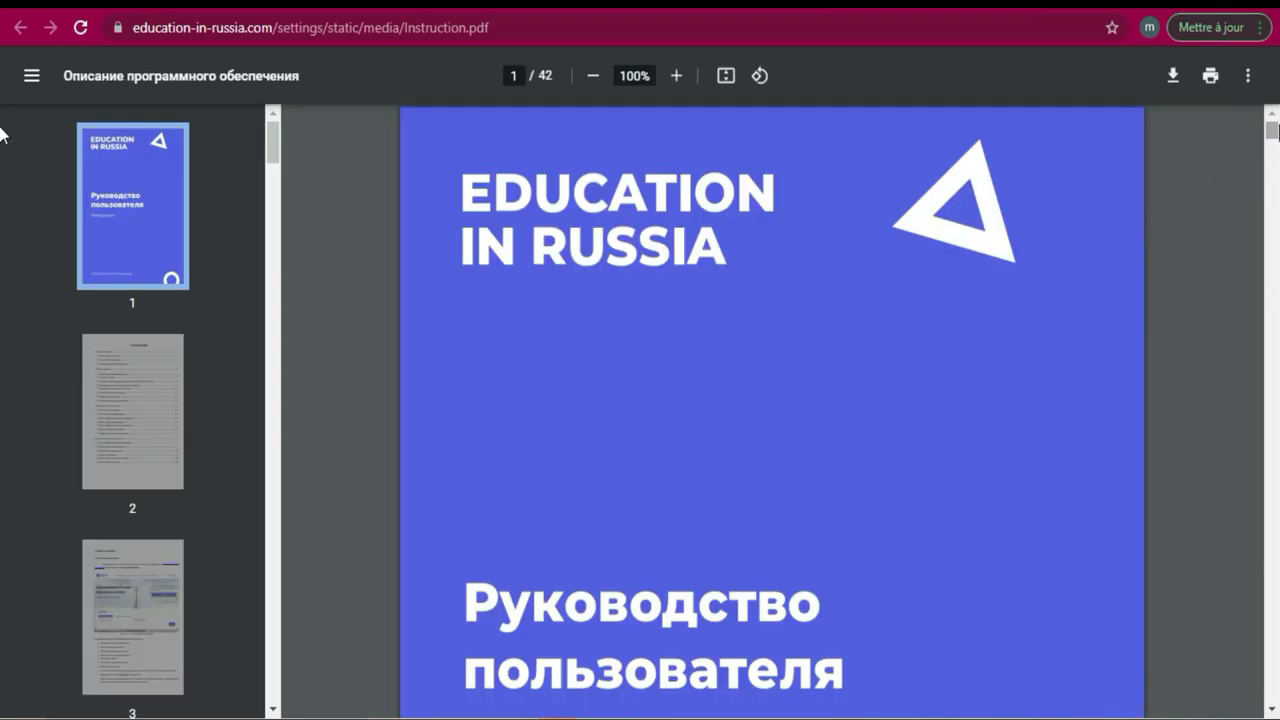
pyautogui.scroll(-15, 0, 150)
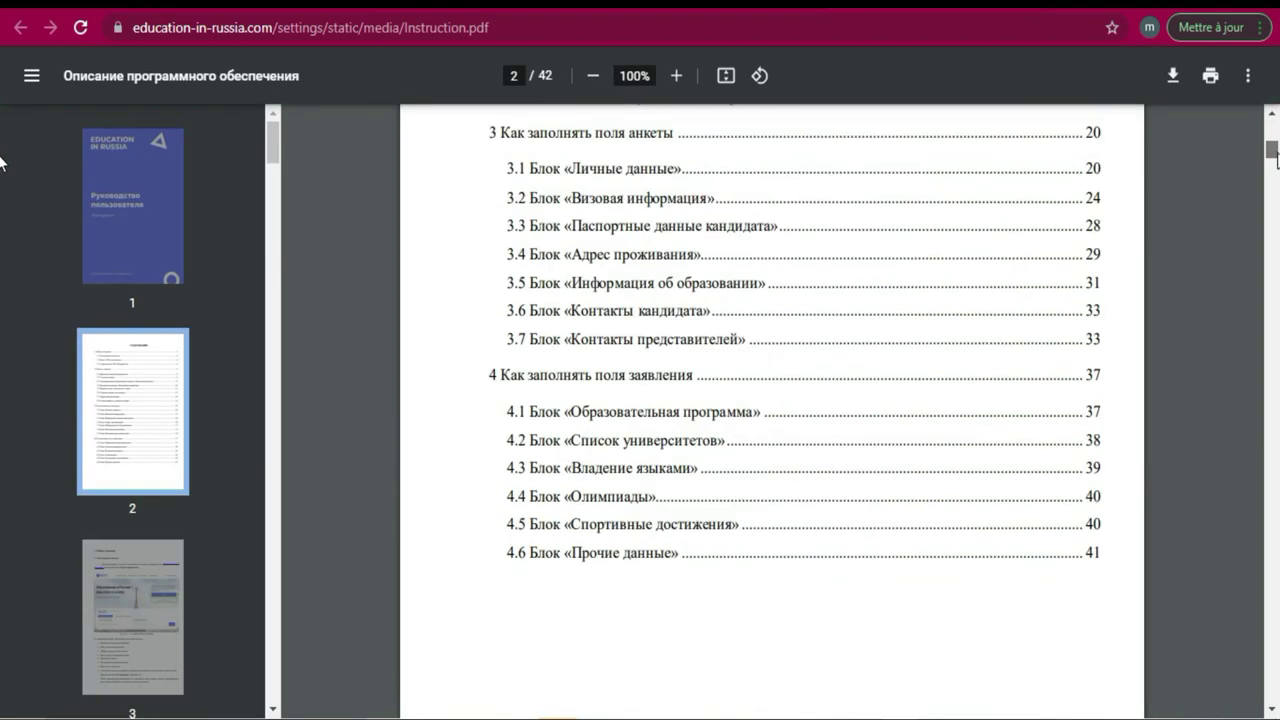
pyautogui.scroll(7, 0, 170)
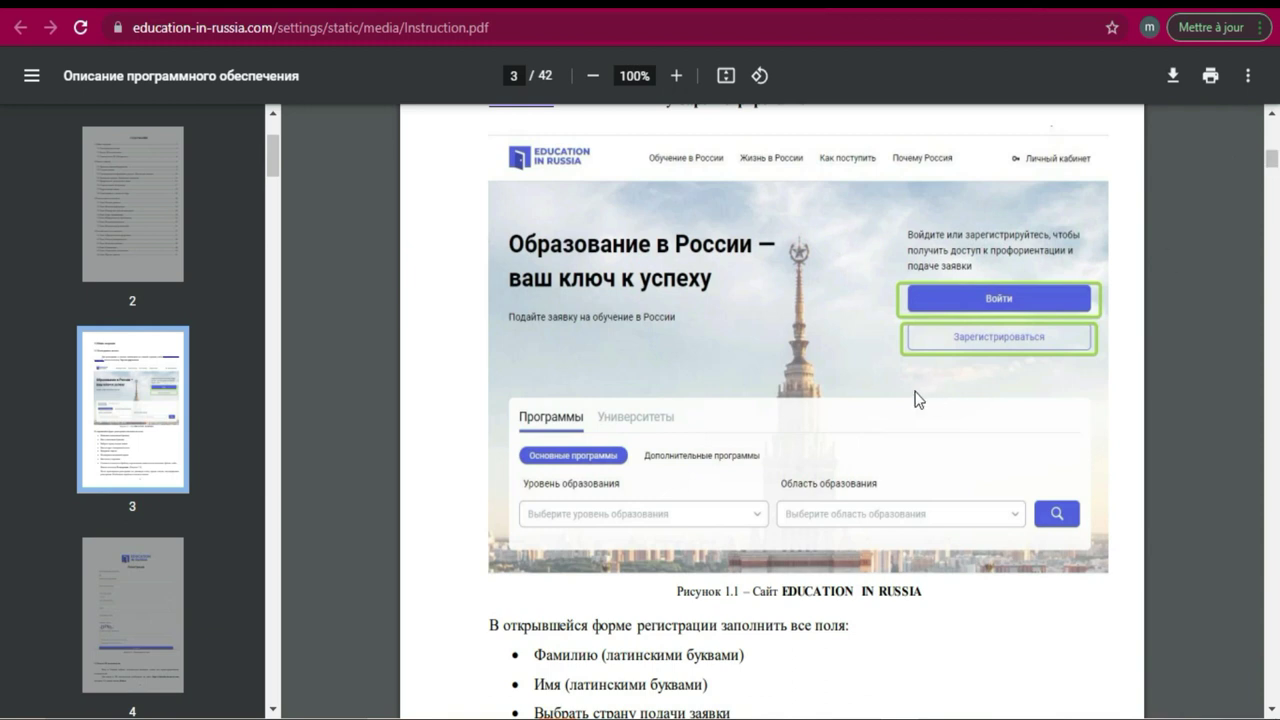
pyautogui.moveTo(1275, 175); pyautogui.dragTo(1277, 188)
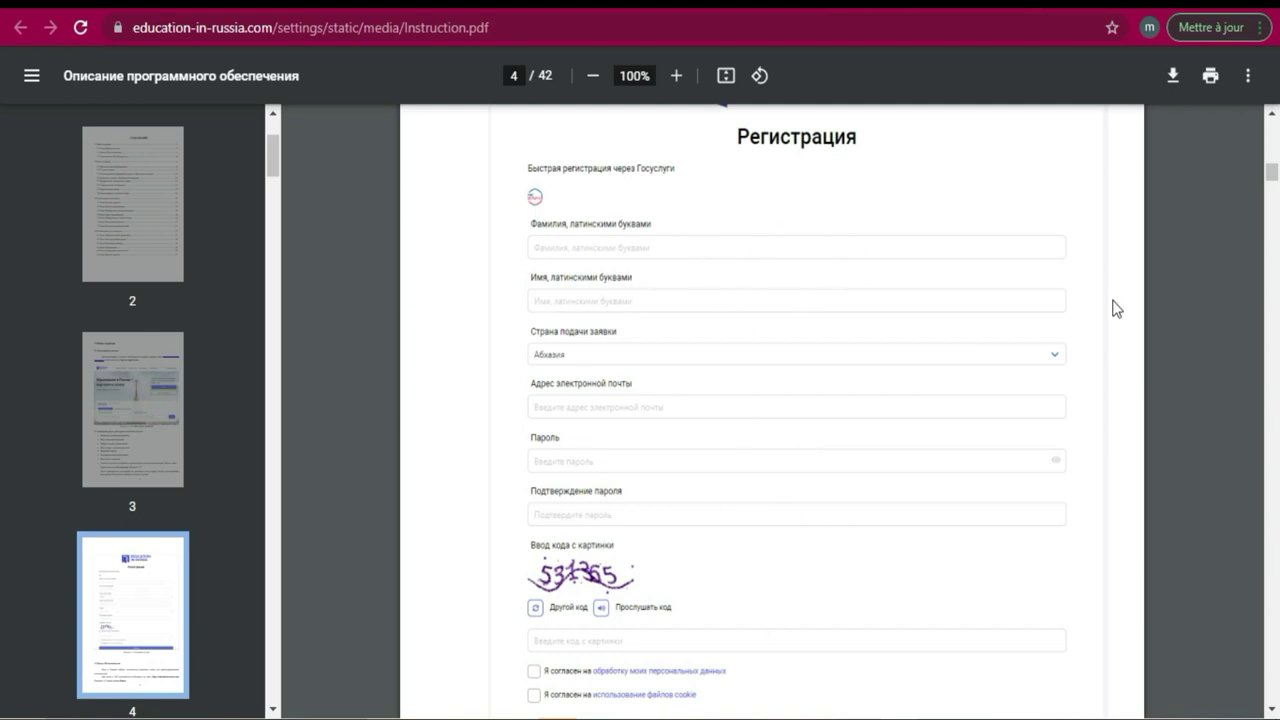
pyautogui.click(1271, 709)
pyautogui.click(1271, 709)
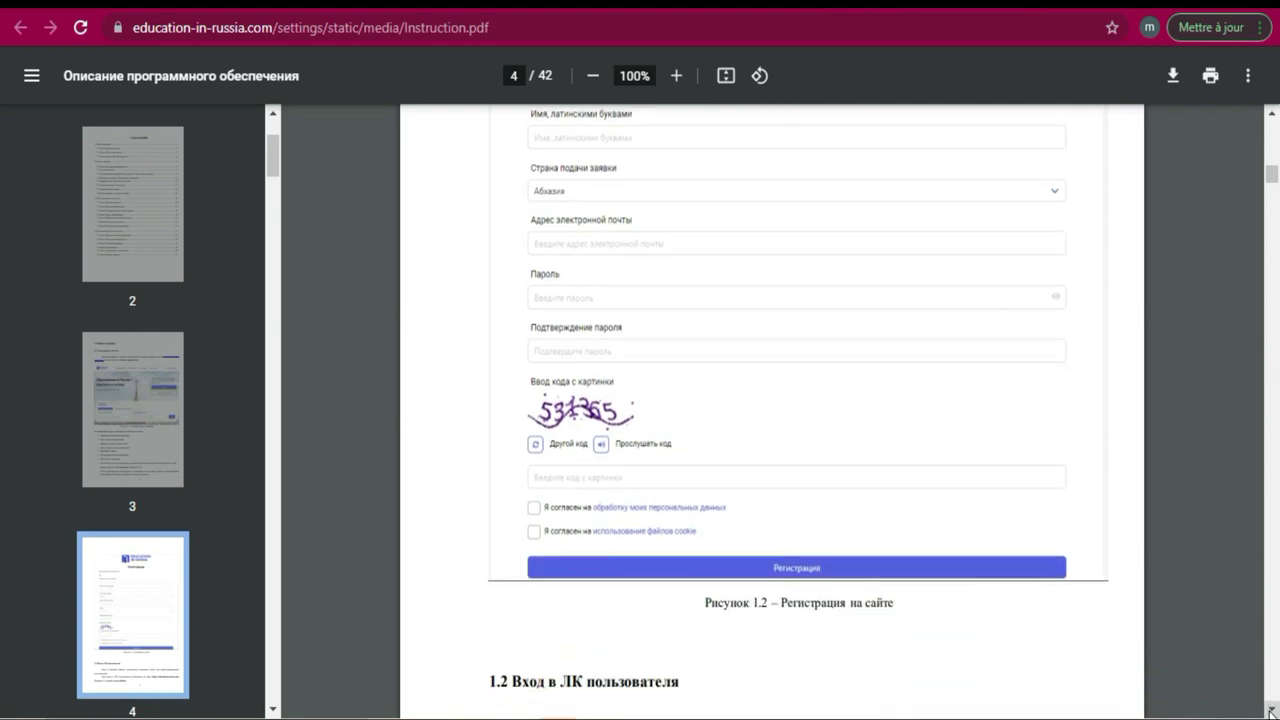
pyautogui.click(1271, 709)
pyautogui.scroll(-1, 771, 412)
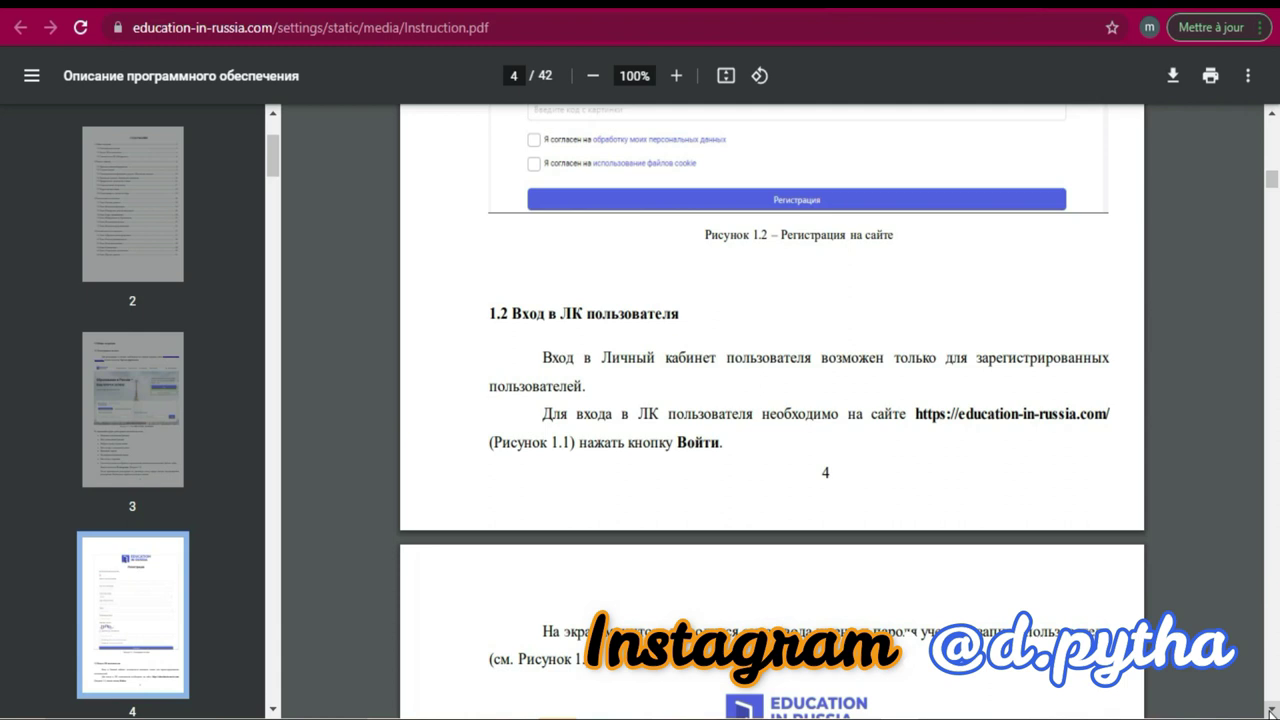
pyautogui.scroll(-2, 771, 412)
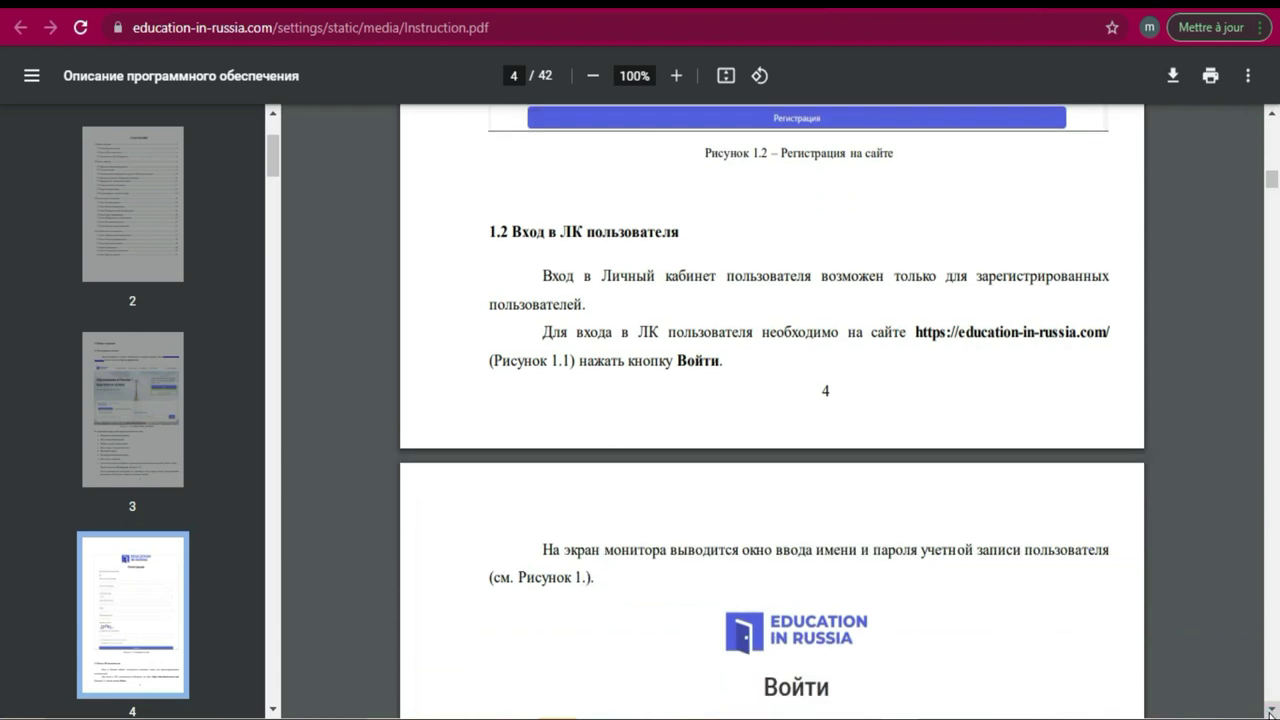
# Read the PDF pages on the login window and main account menu, then close the PDF tab.
pyautogui.scroll(-5, 771, 412)
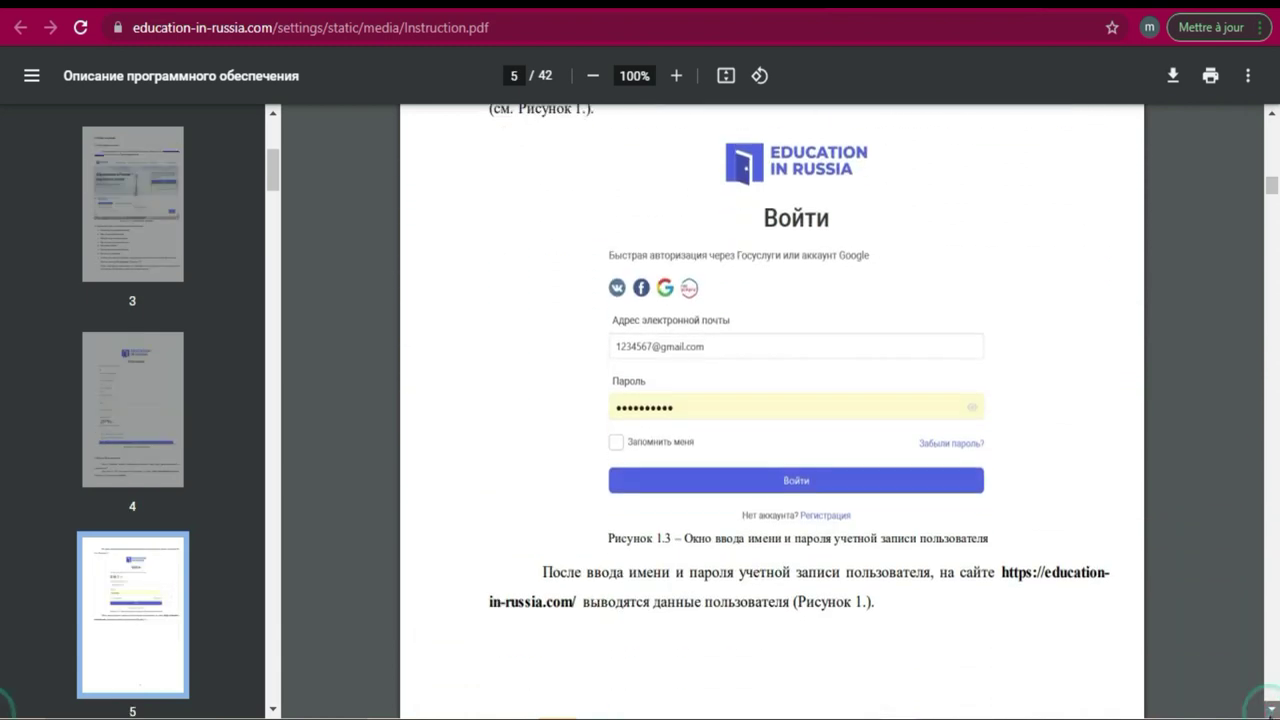
pyautogui.scroll(-1, 771, 412)
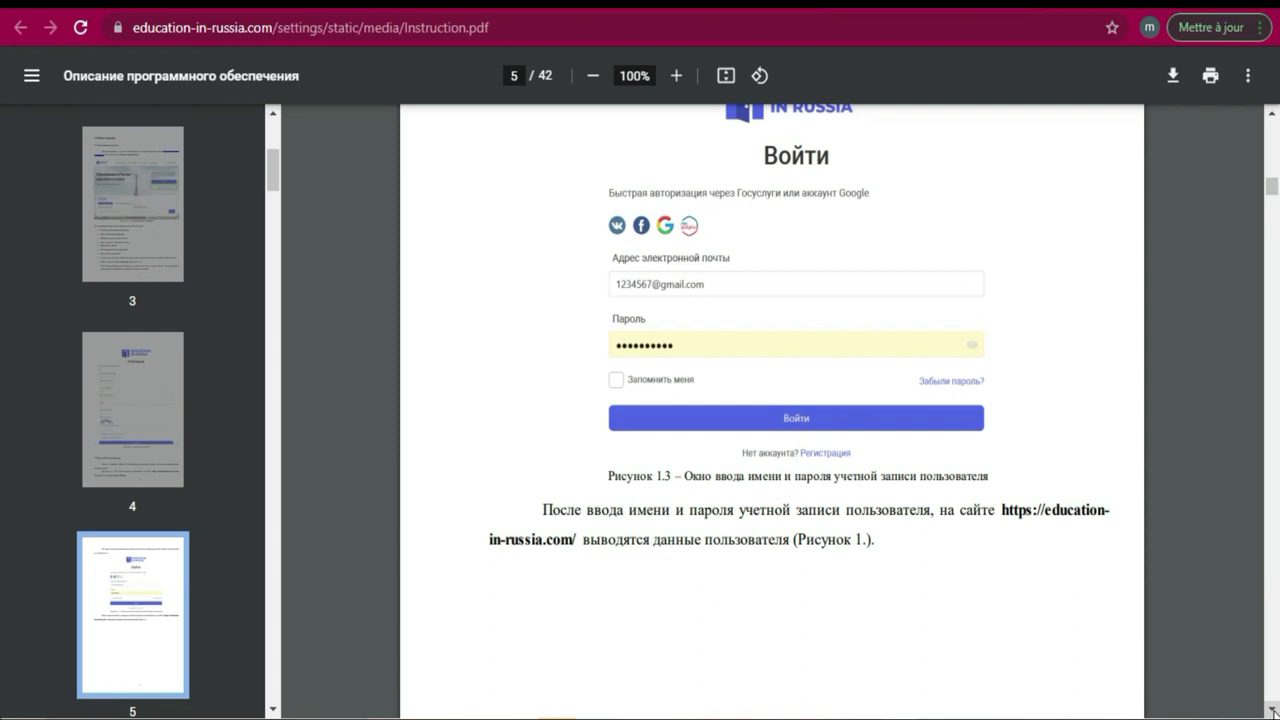
pyautogui.scroll(-4, 771, 412)
pyautogui.scroll(-8, 771, 412)
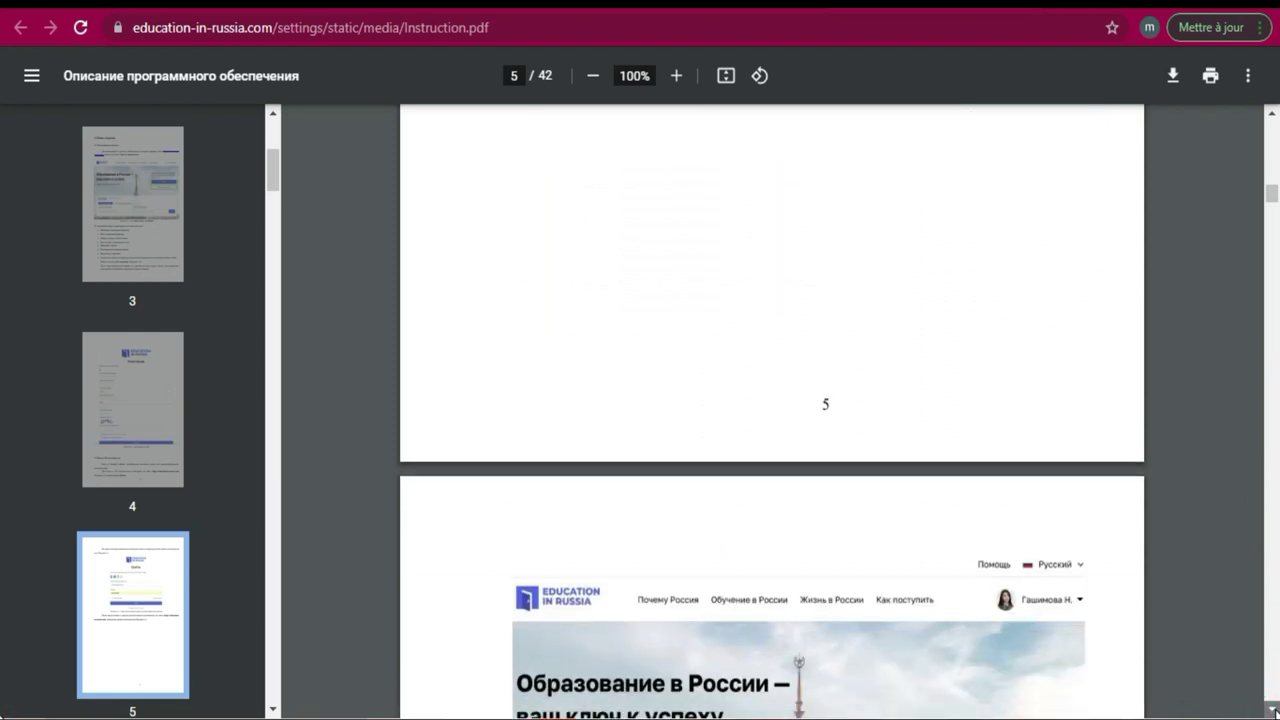
pyautogui.scroll(-2, 890, 415)
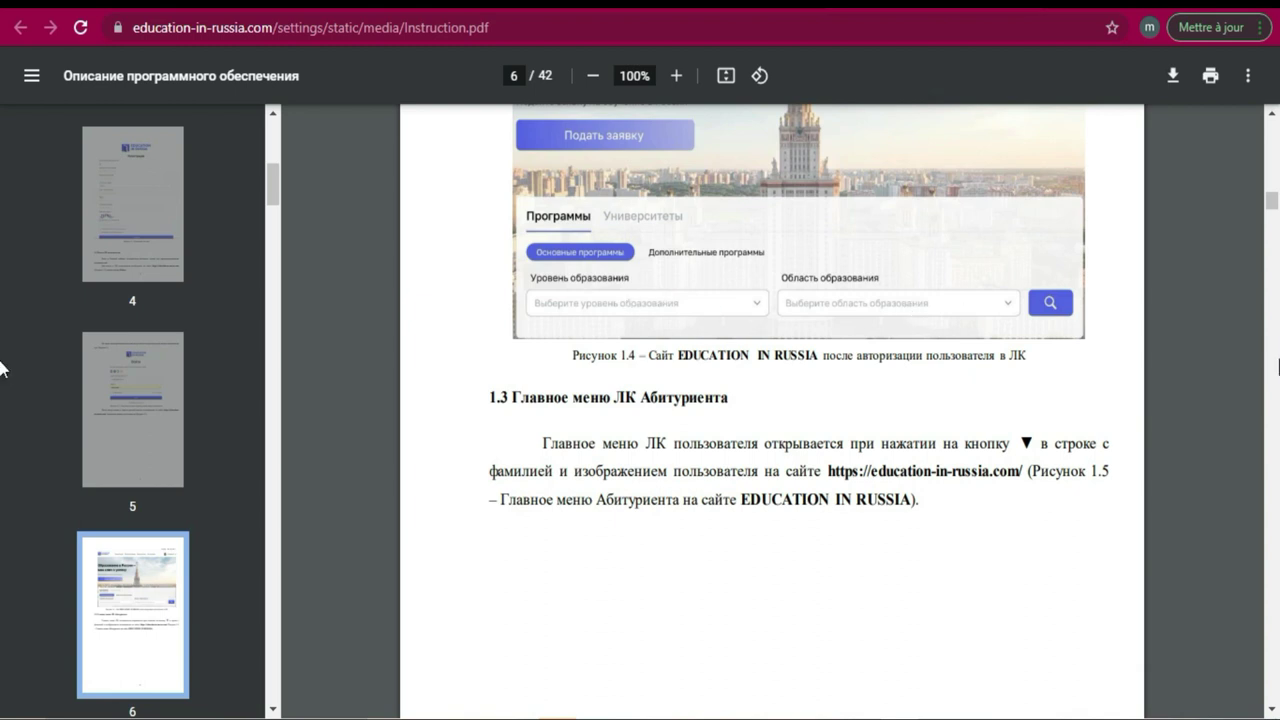
pyautogui.scroll(-2, 1276, 205)
pyautogui.scroll(-10, 1276, 205)
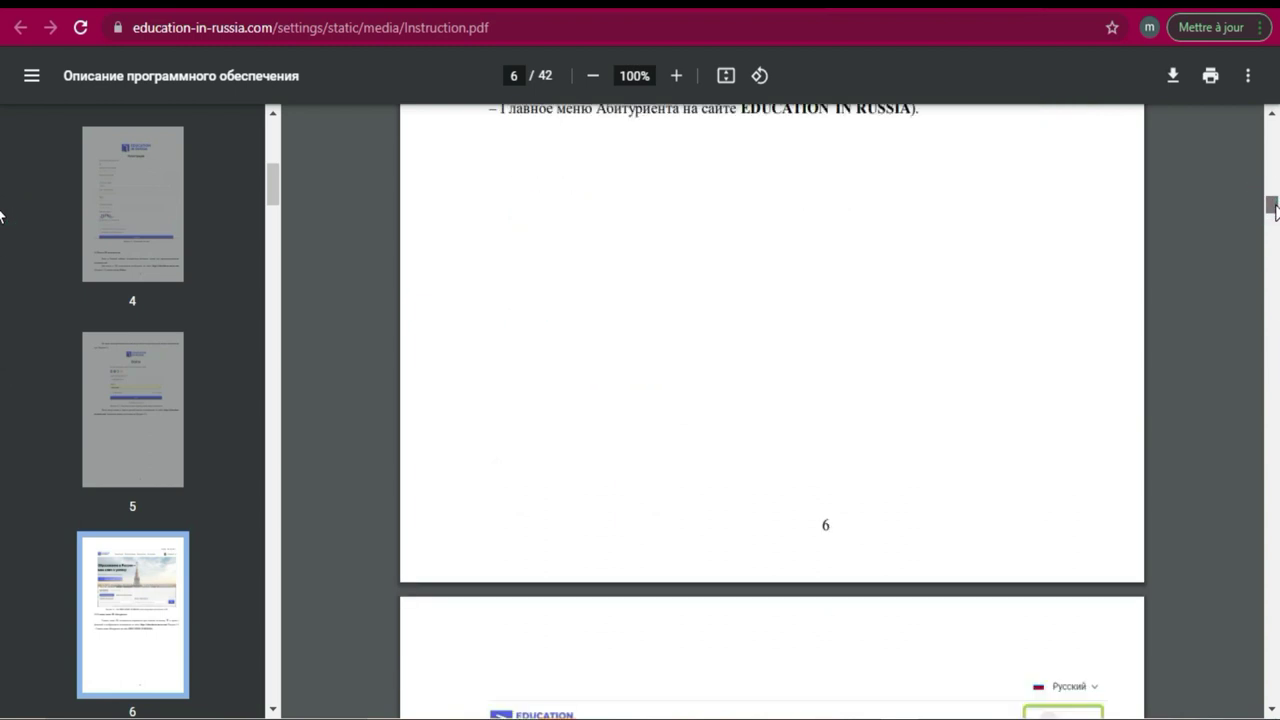
pyautogui.scroll(4, 1276, 210)
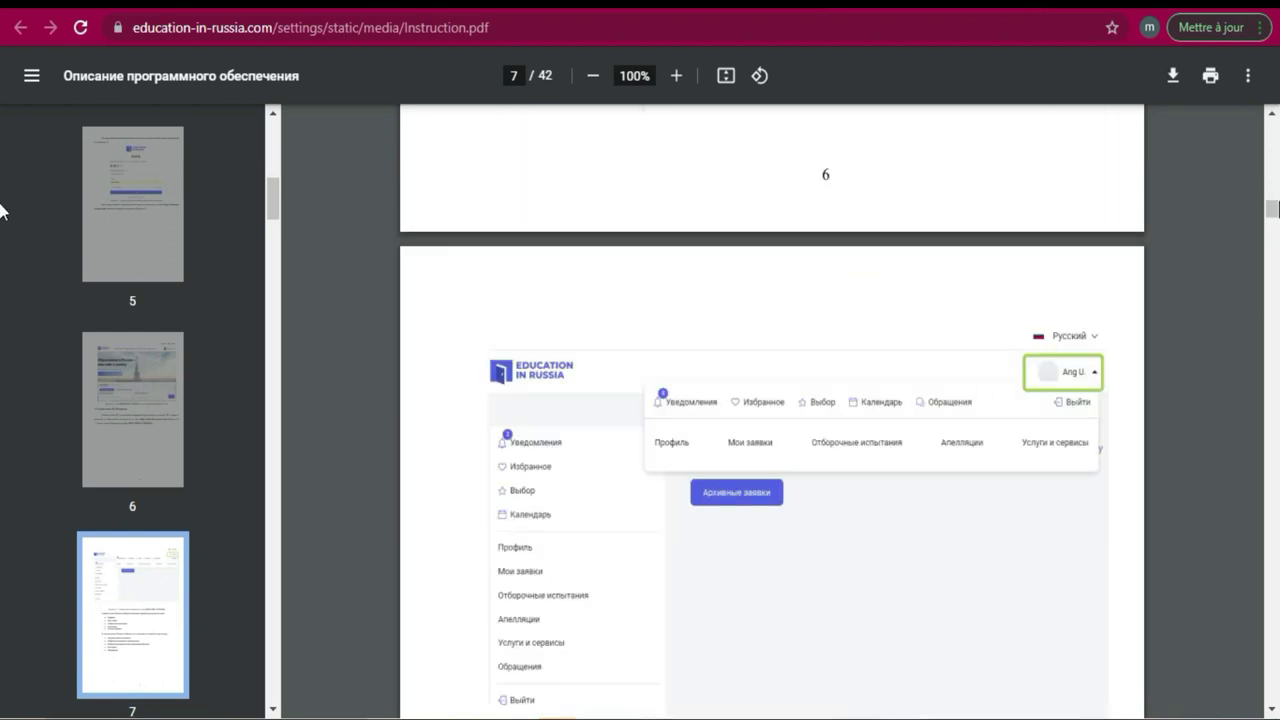
pyautogui.scroll(-4, 1276, 210)
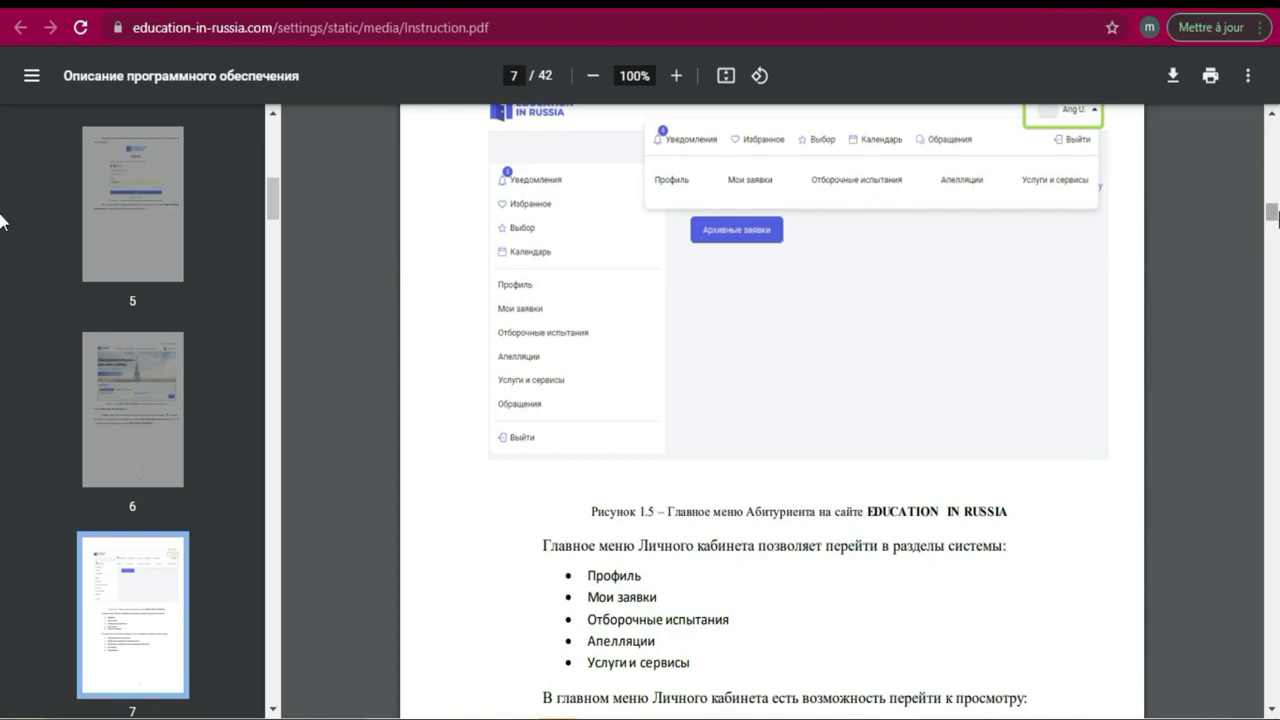
pyautogui.moveTo(1274, 218); pyautogui.dragTo(1273, 135)
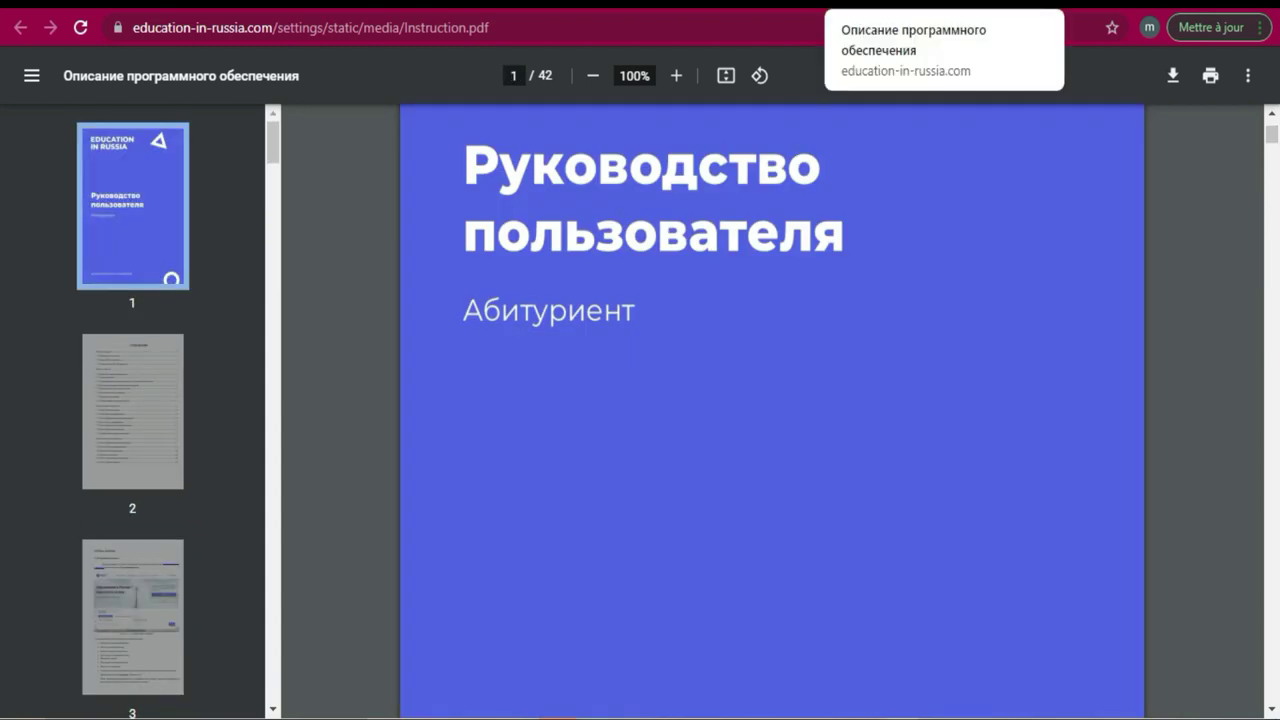
pyautogui.hotkey('ctrl', 'w')
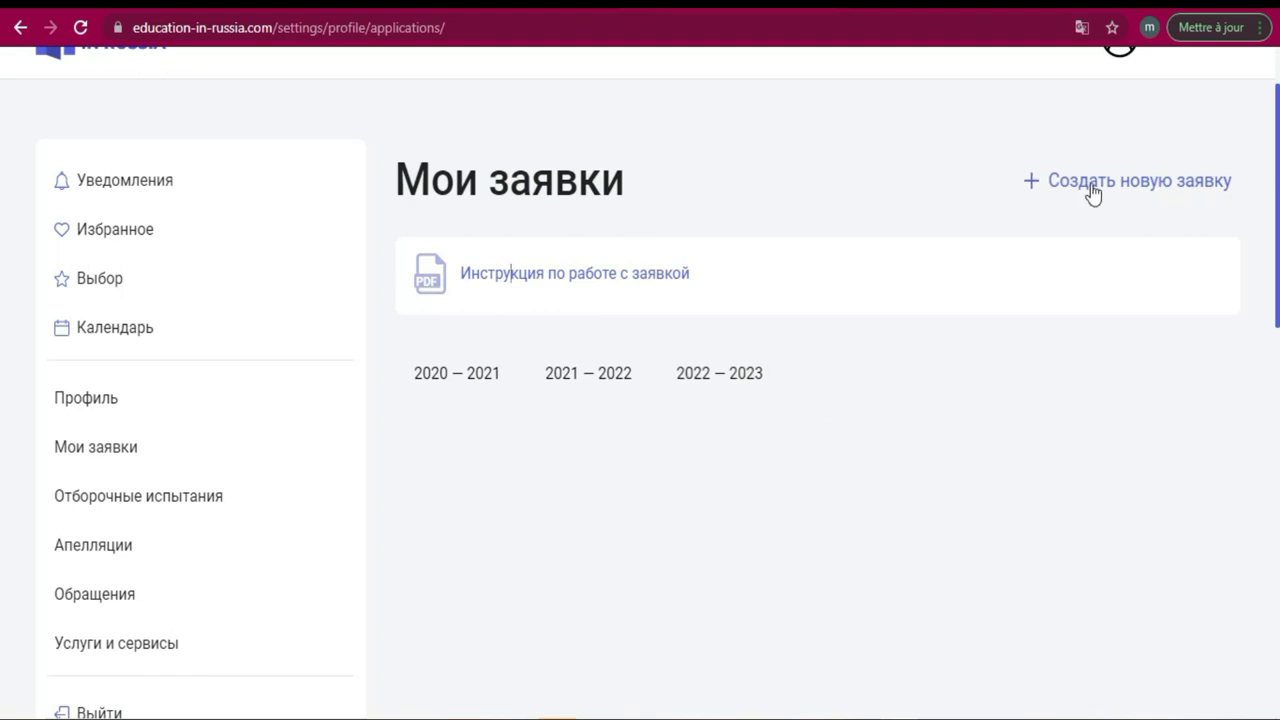
# Use '+ Создать новую заявку' on Мои заявки to open a blank Анкета questionnaire.
pyautogui.click(1081, 187)
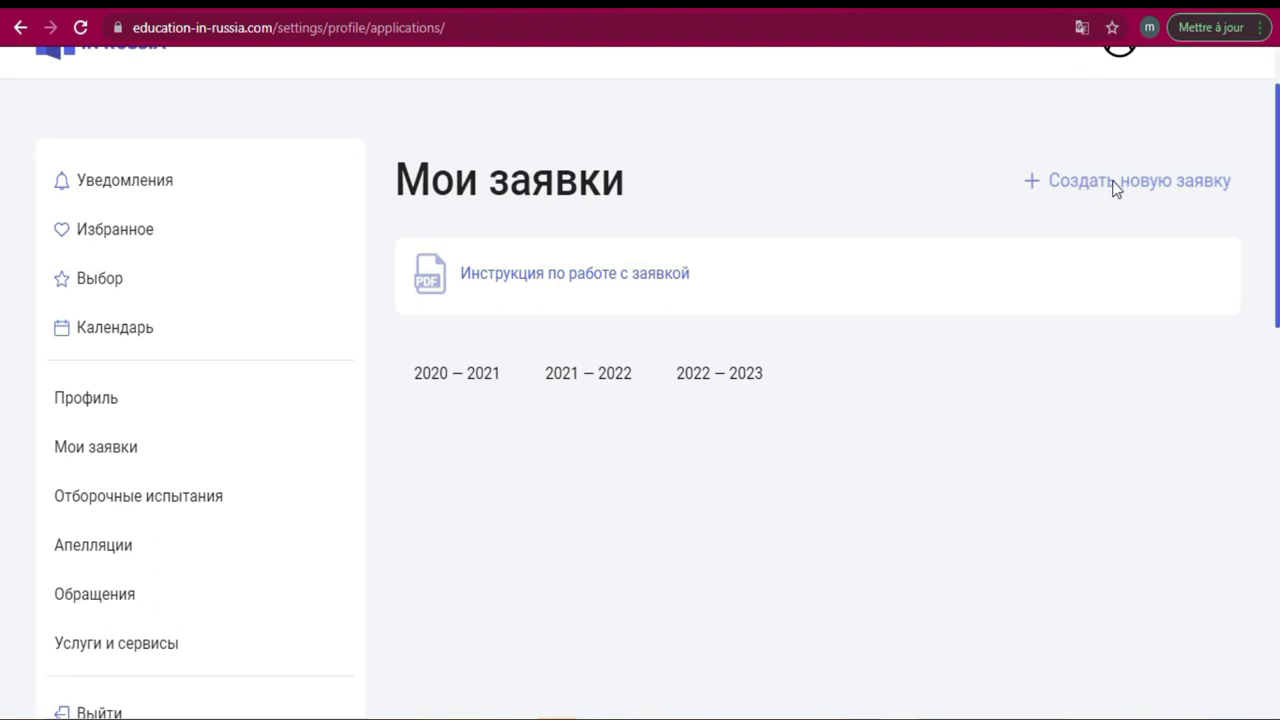
pyautogui.click(1157, 194)
pyautogui.click(1145, 193)
pyautogui.click(1102, 40)
pyautogui.click(1116, 189)
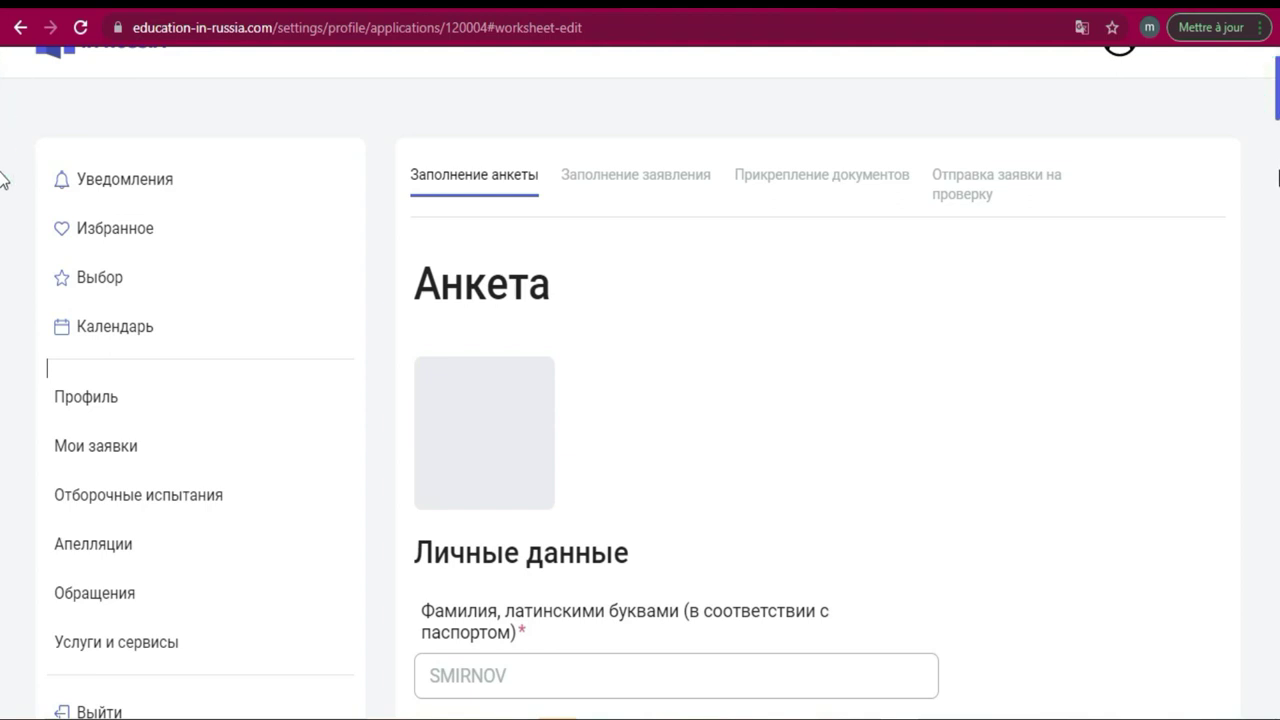
pyautogui.scroll(-10, 1272, 165)
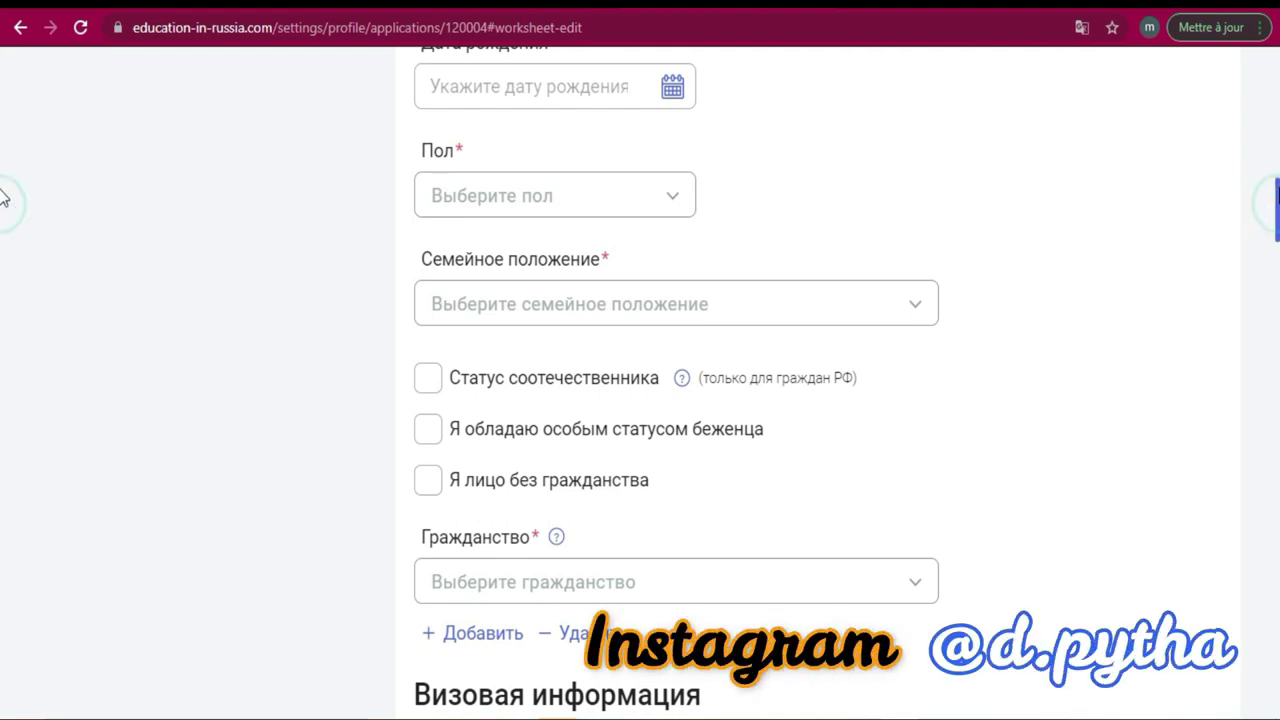
pyautogui.scroll(6, 2, 157)
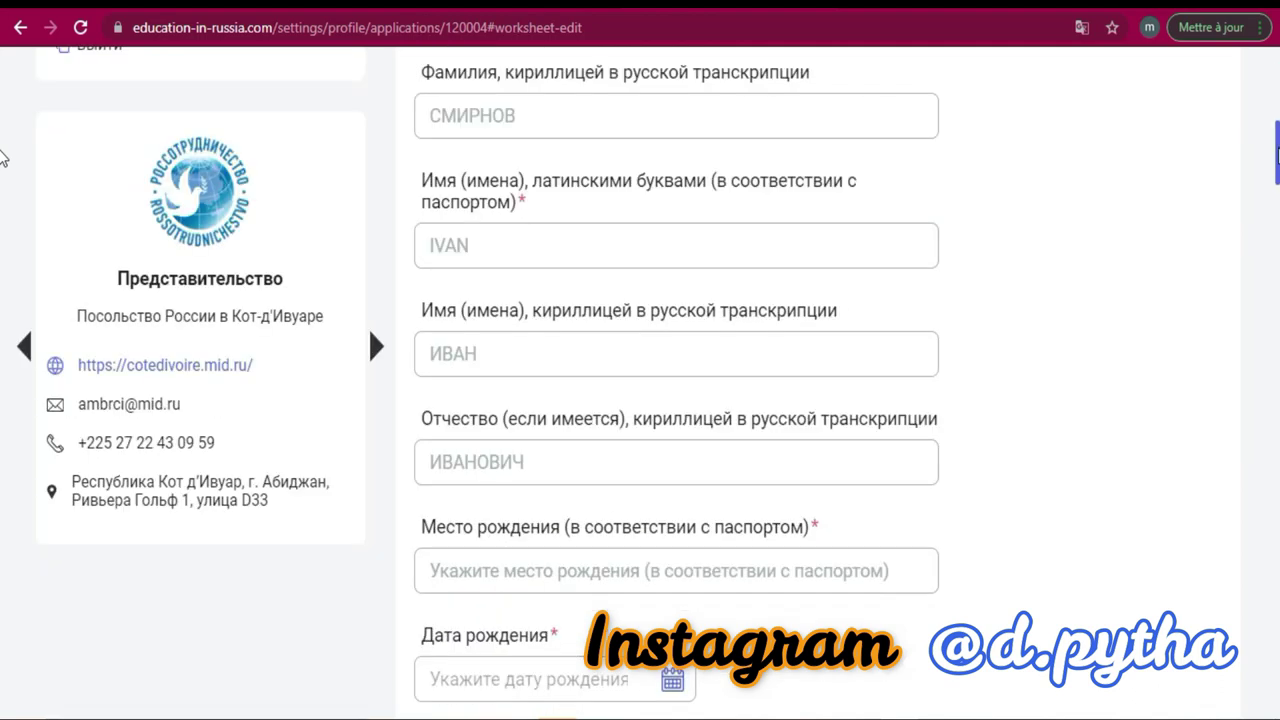
pyautogui.scroll(5, 2, 157)
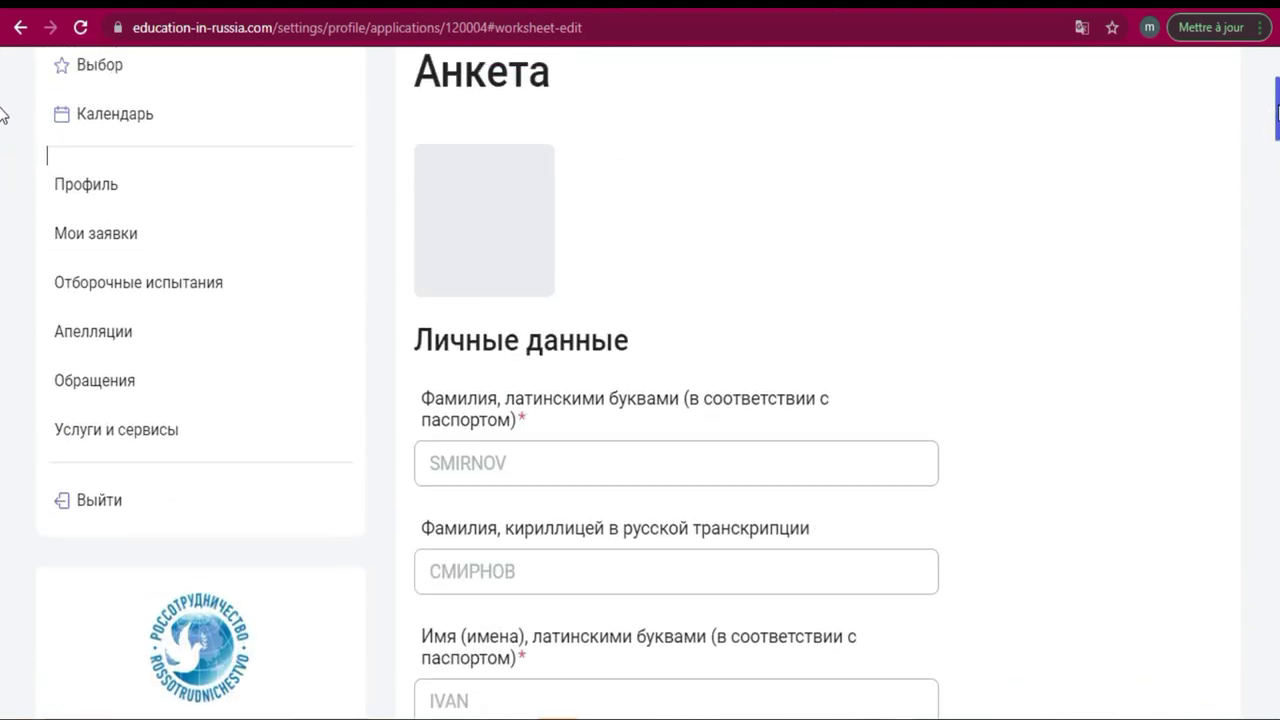
pyautogui.scroll(-1, 2, 115)
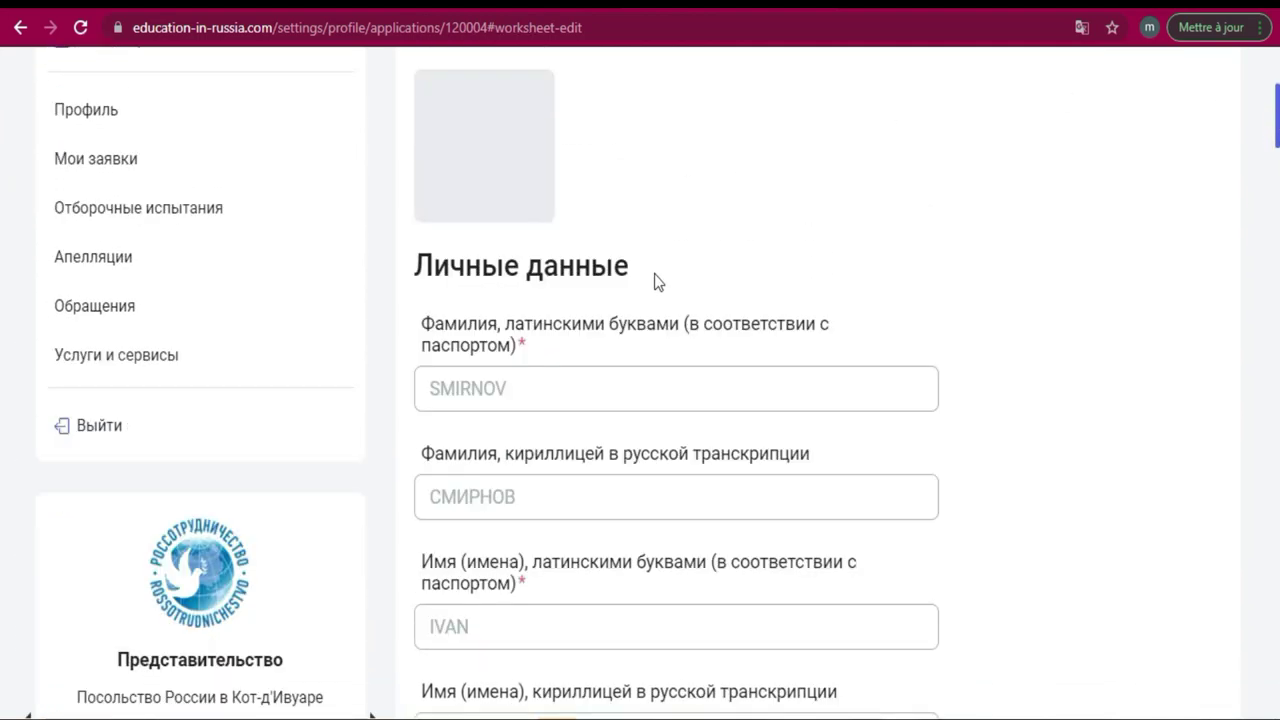
# Have Chrome translate the questionnaire into français, retrying after the first failure.
pyautogui.click(1081, 28)
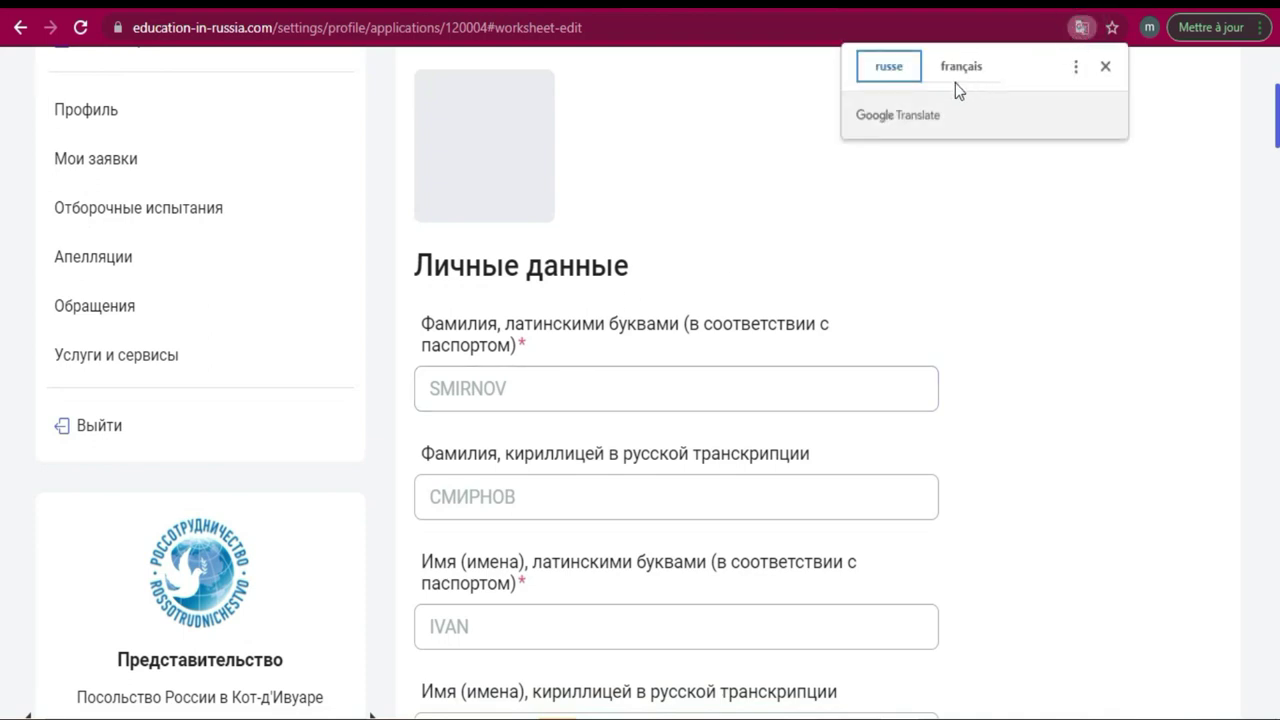
pyautogui.click(961, 67)
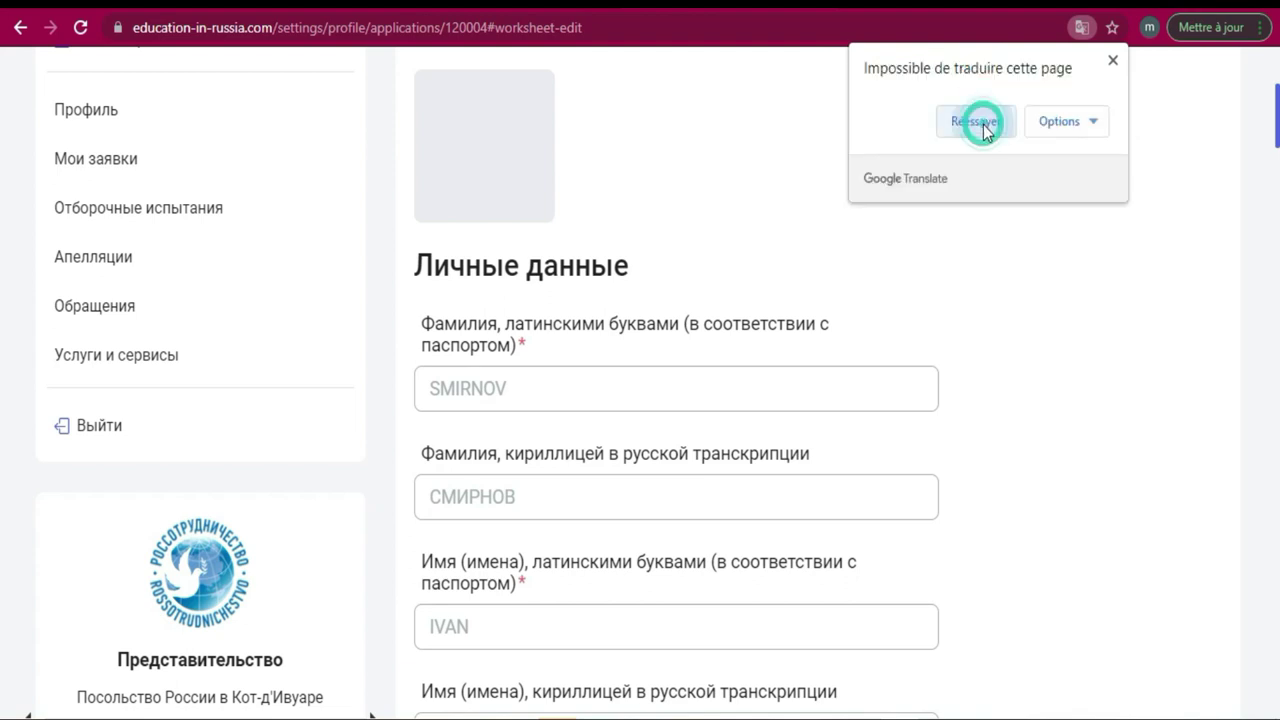
pyautogui.click(975, 121)
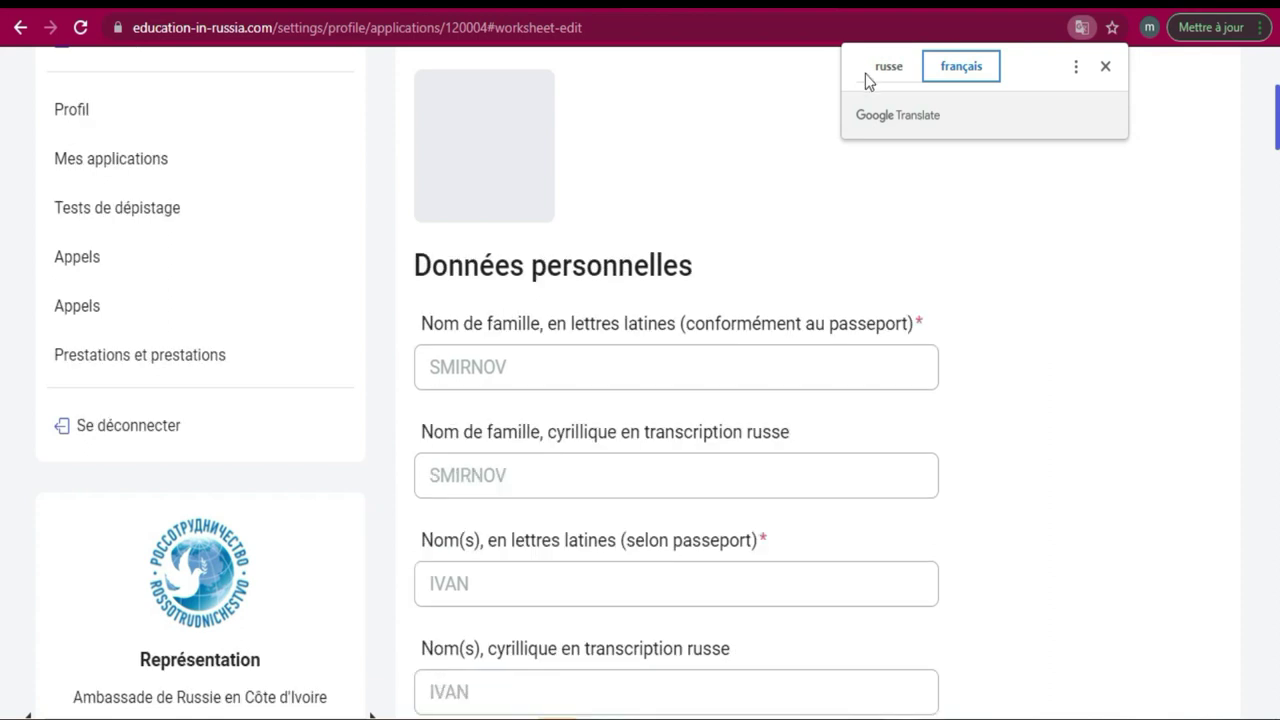
pyautogui.click(632, 355)
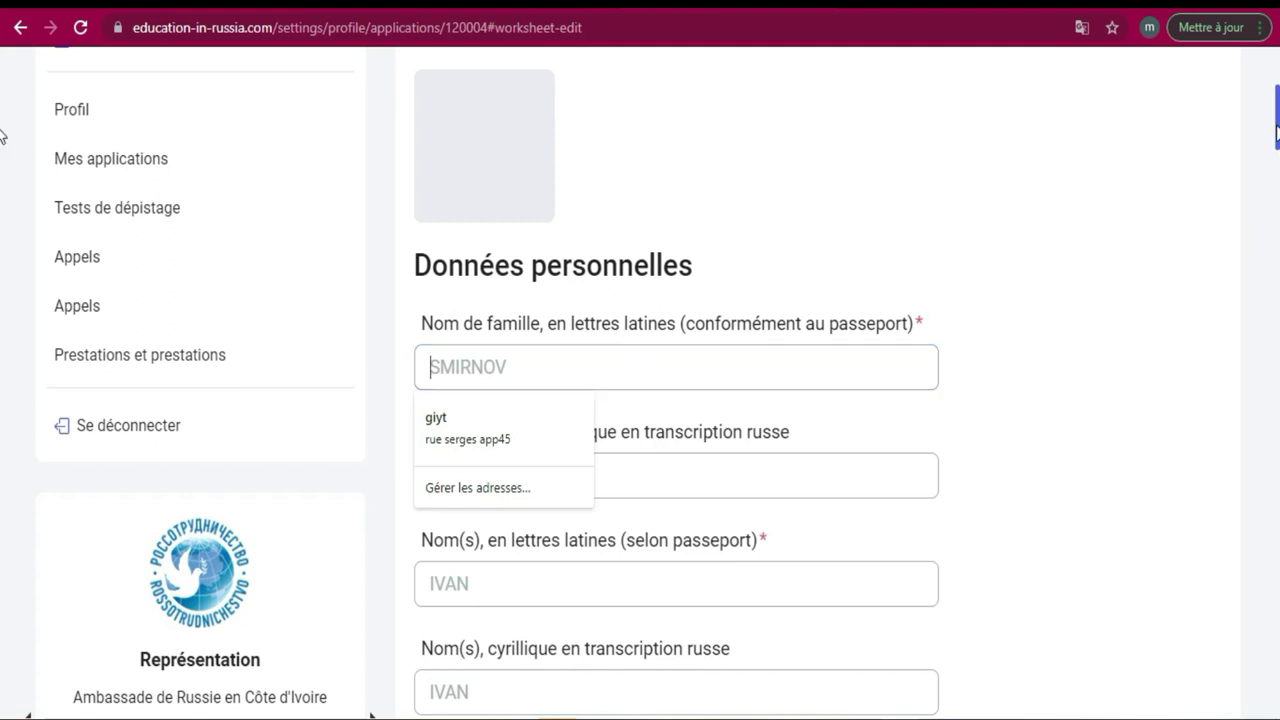
# Enter the applicant's surname in the Latin last-name field, then prepare the Cyrillic last-name field.
pyautogui.click(791, 366)
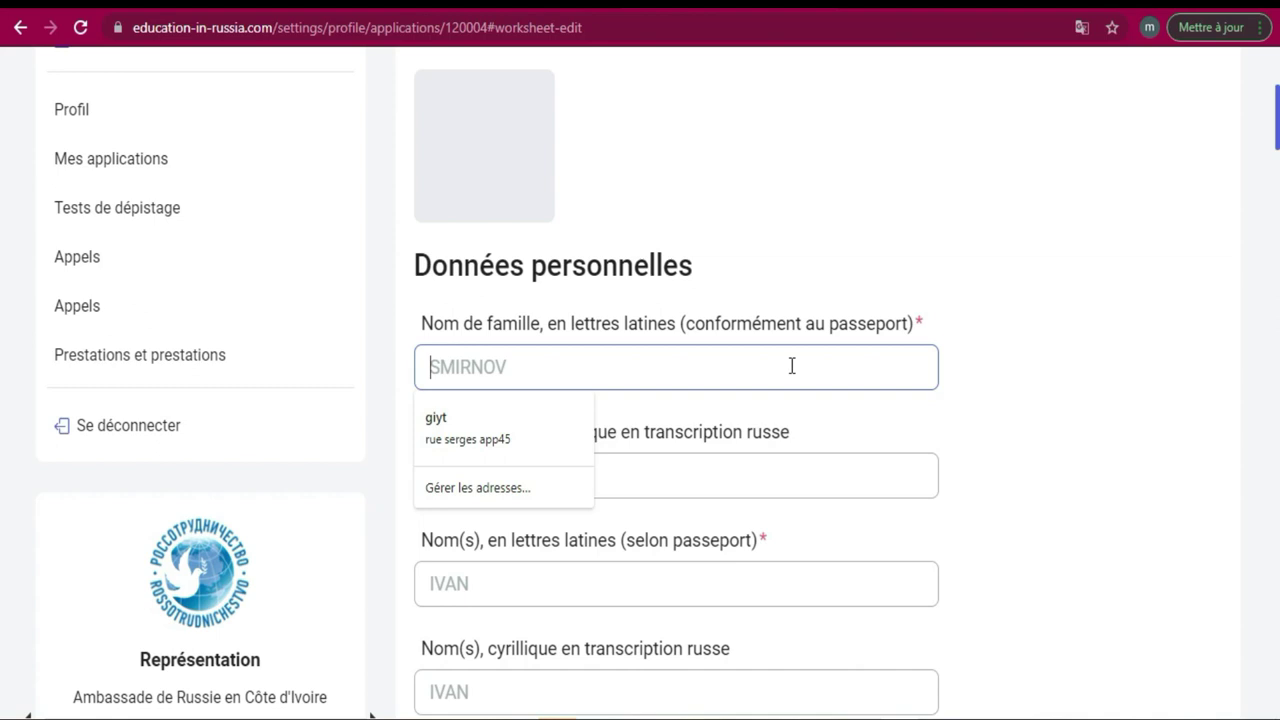
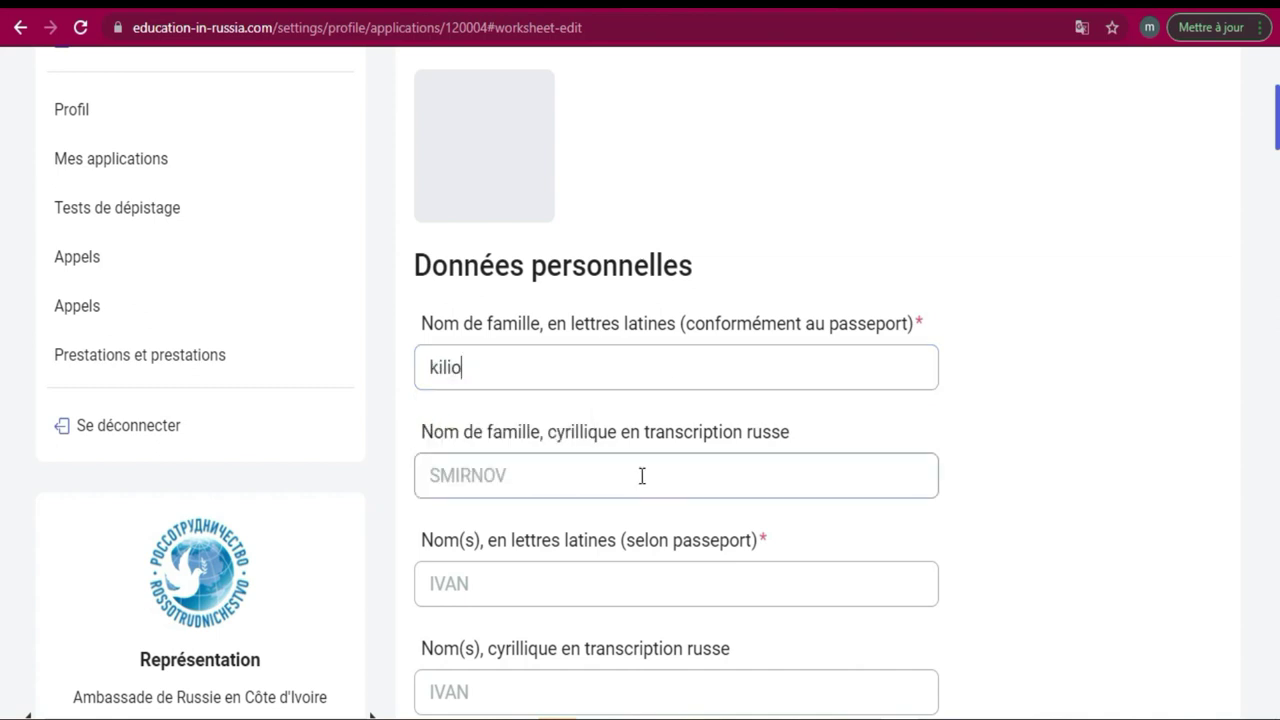
pyautogui.click(633, 484)
pyautogui.click(633, 484)
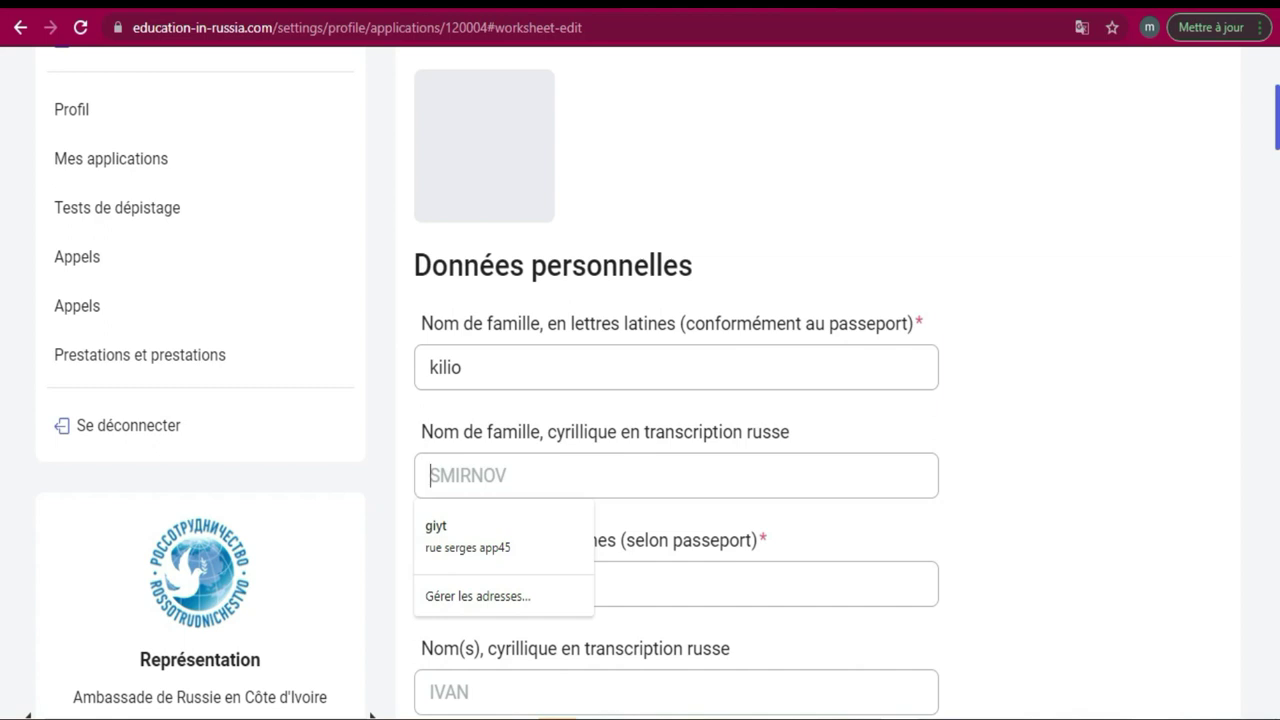
pyautogui.press('super+space')
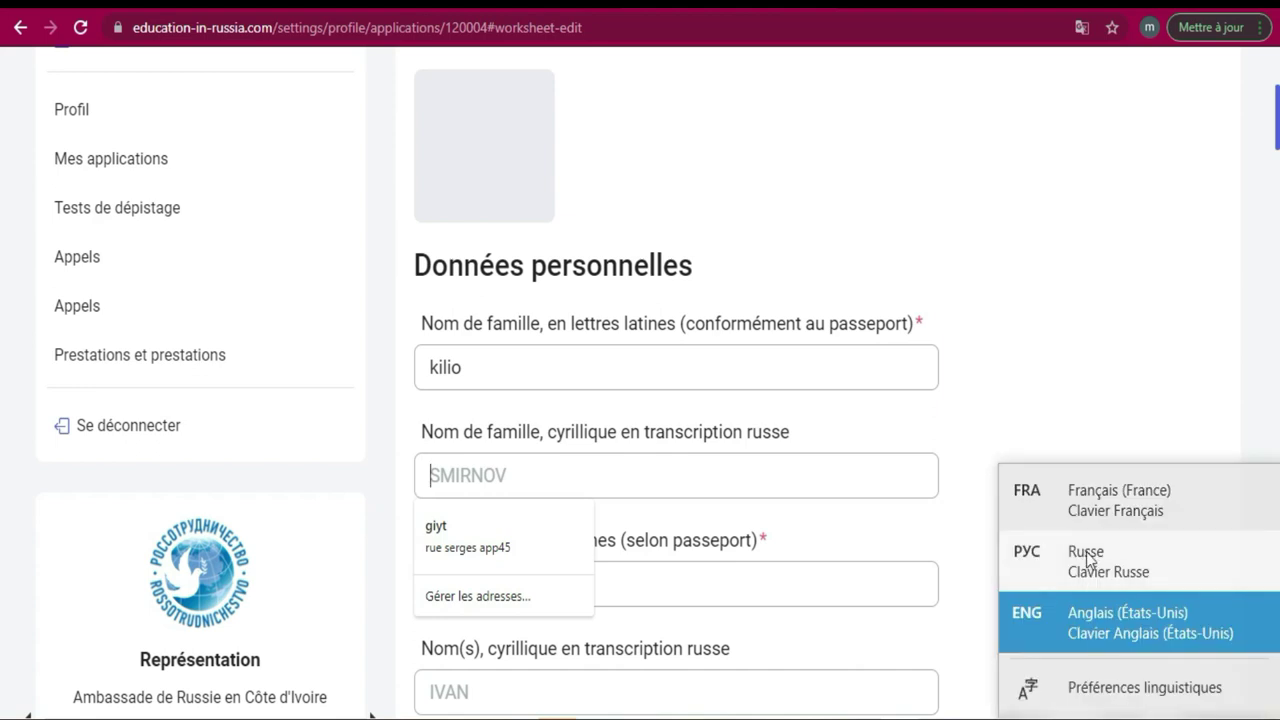
pyautogui.click(1021, 364)
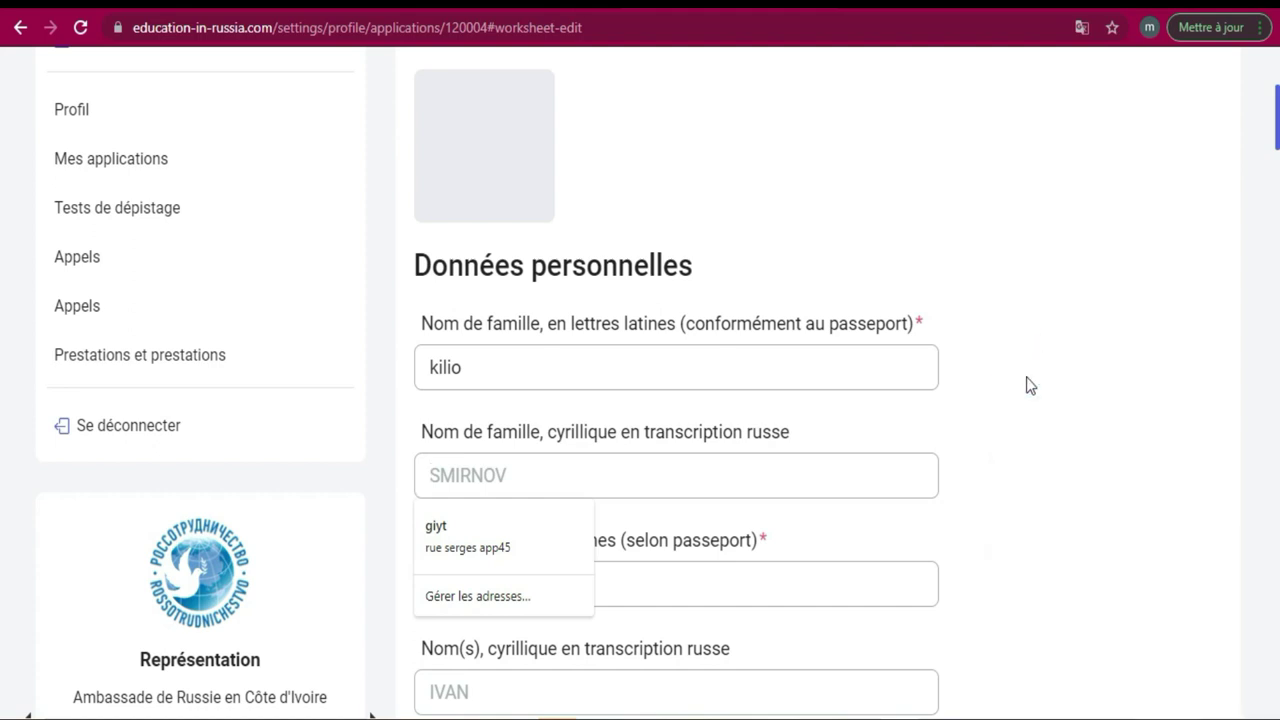
pyautogui.click(842, 479)
# Reach Google Traduction in a new tab through a web search for 'google'.
pyautogui.hotkey('ctrl', 't')
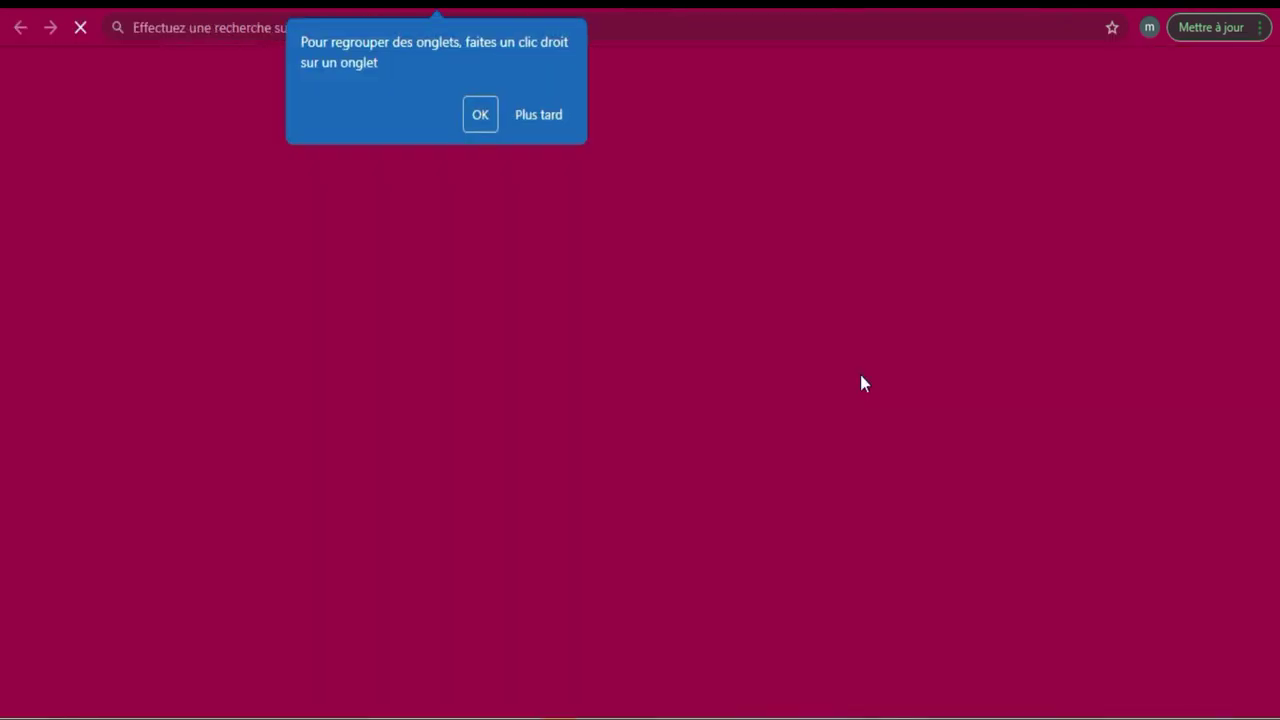
pyautogui.click(536, 114)
pyautogui.click(652, 27)
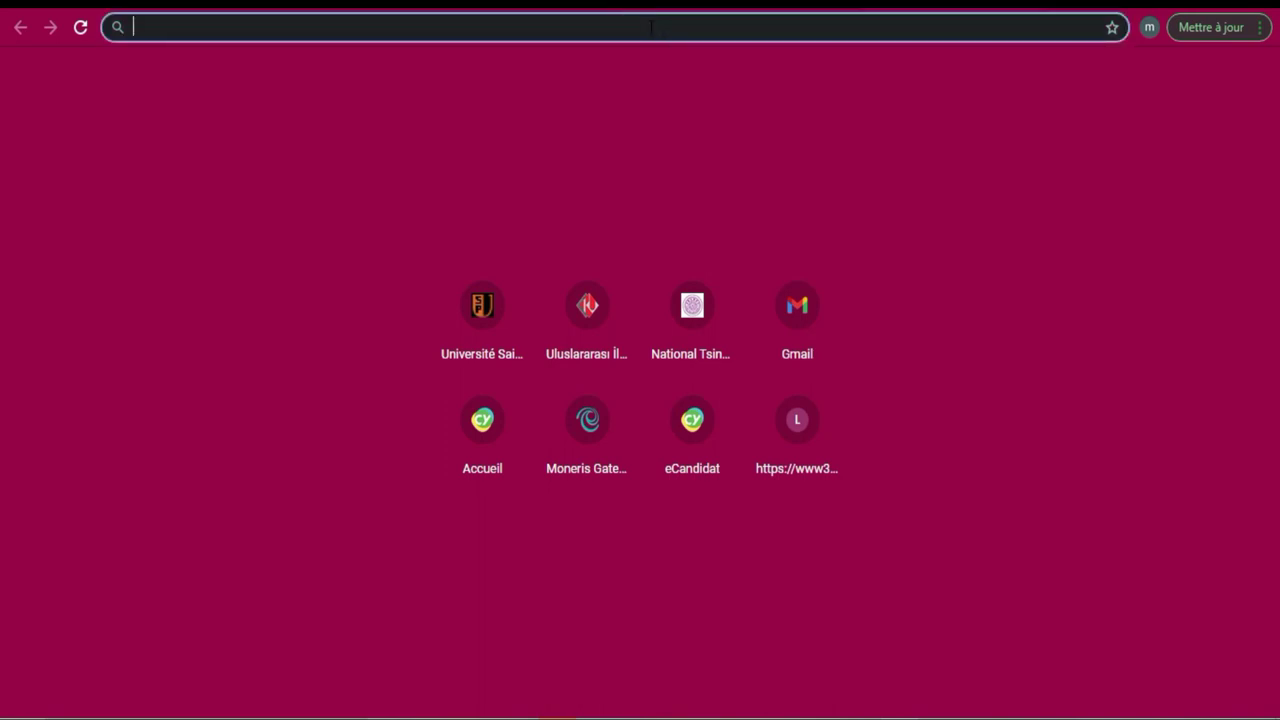
pyautogui.write('g')
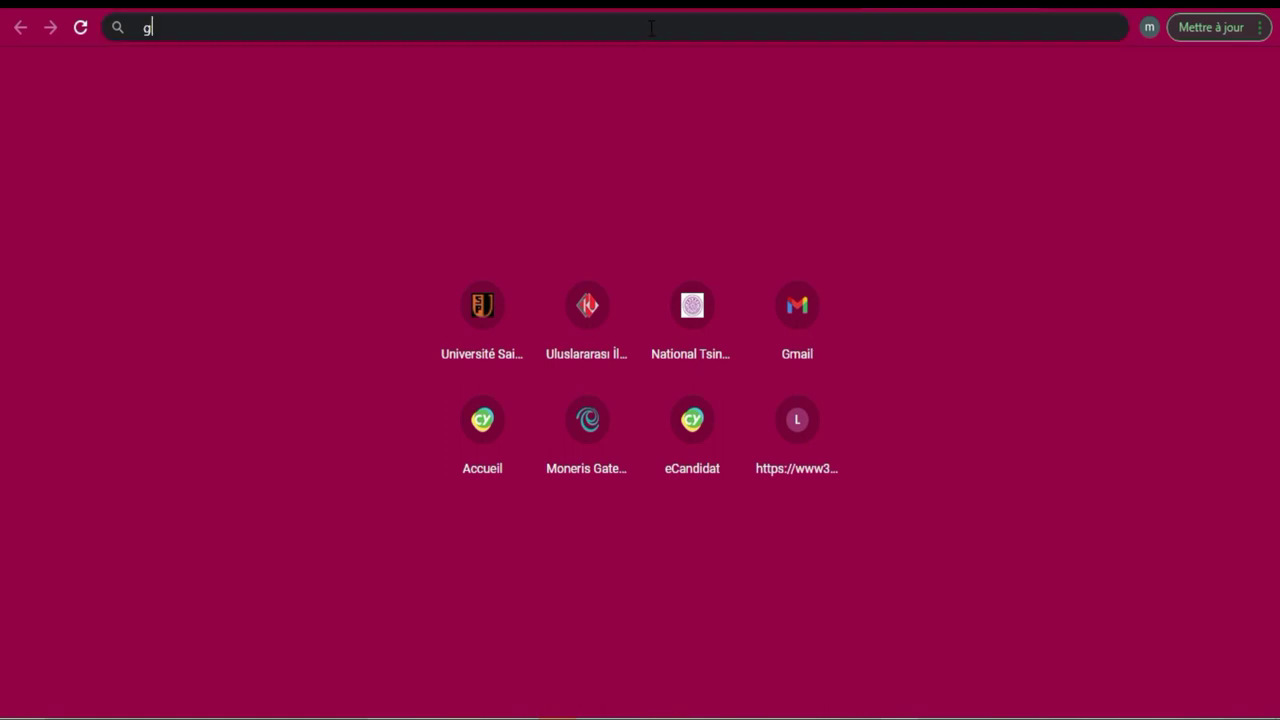
pyautogui.write('oogle')
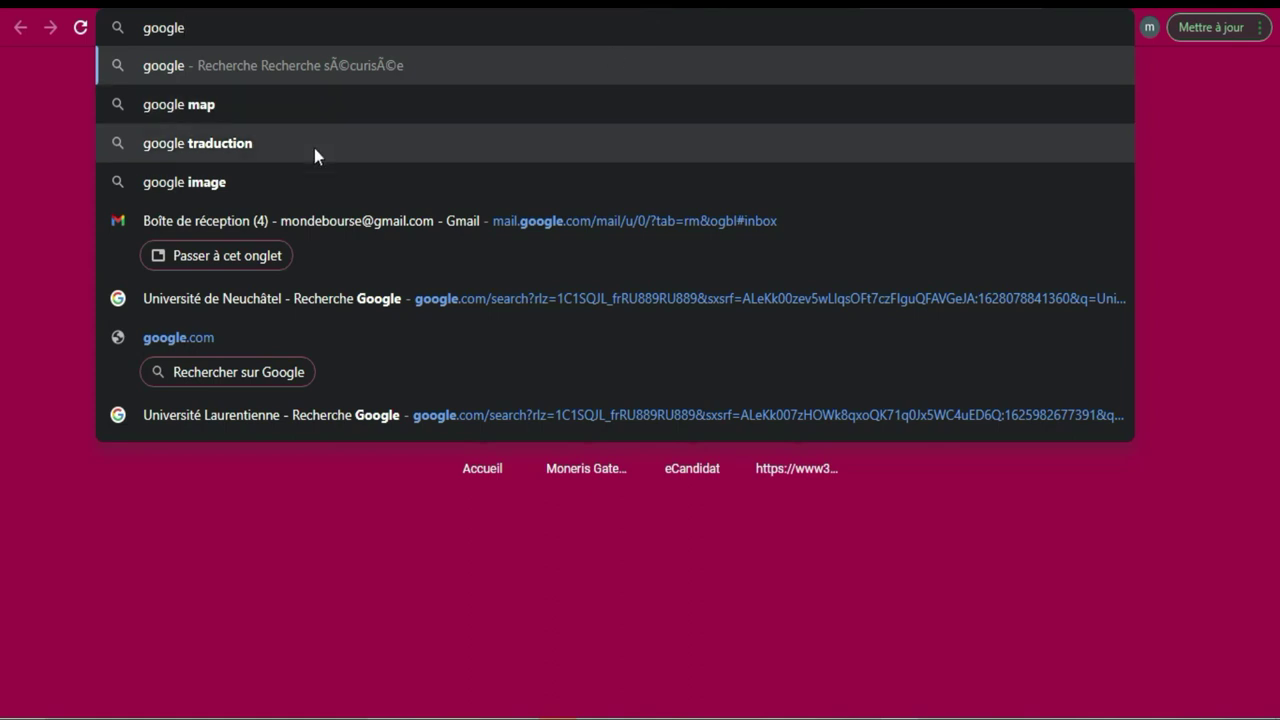
pyautogui.click(313, 150)
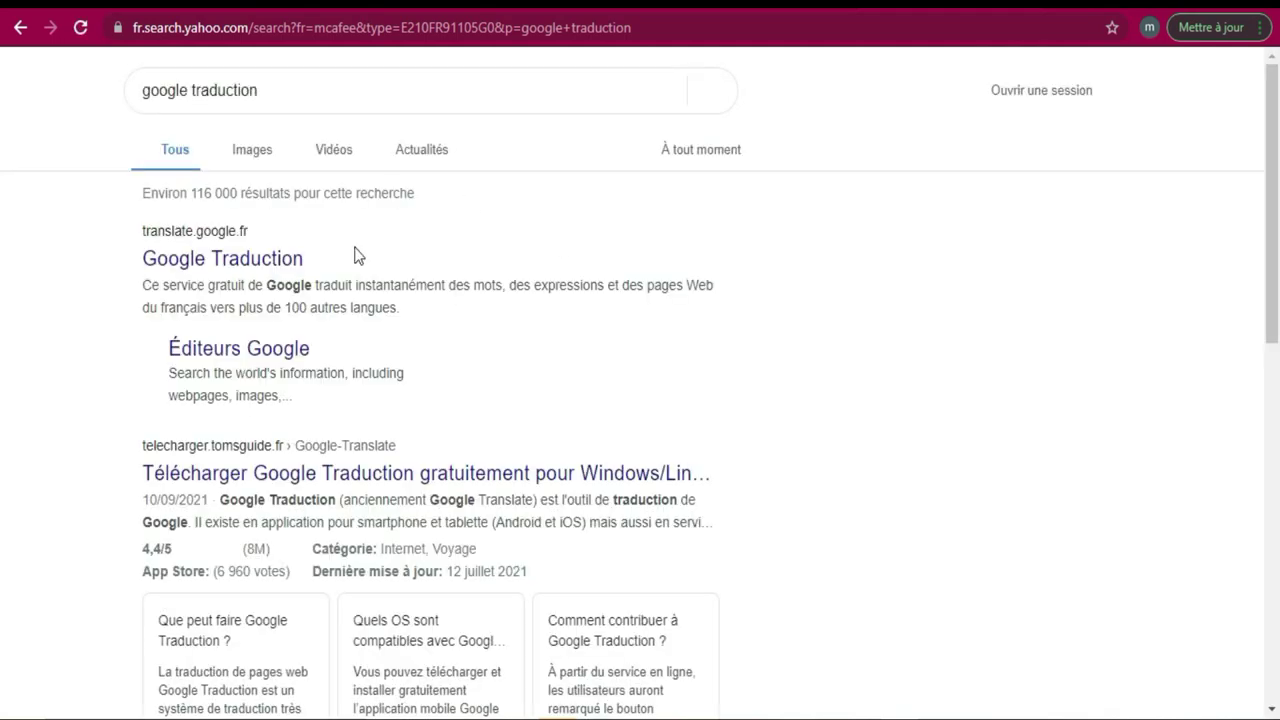
pyautogui.click(242, 264)
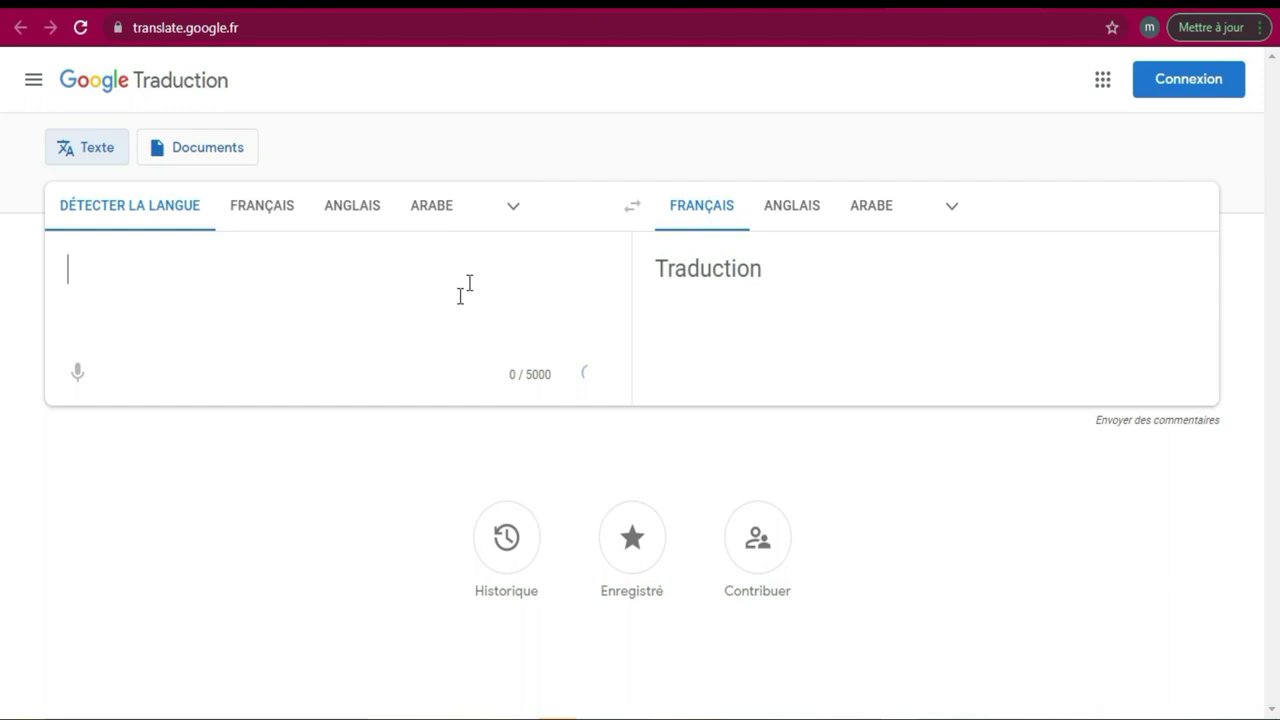
# Set Google Traduction's source language to Français and its target language to Russe.
pyautogui.click(260, 212)
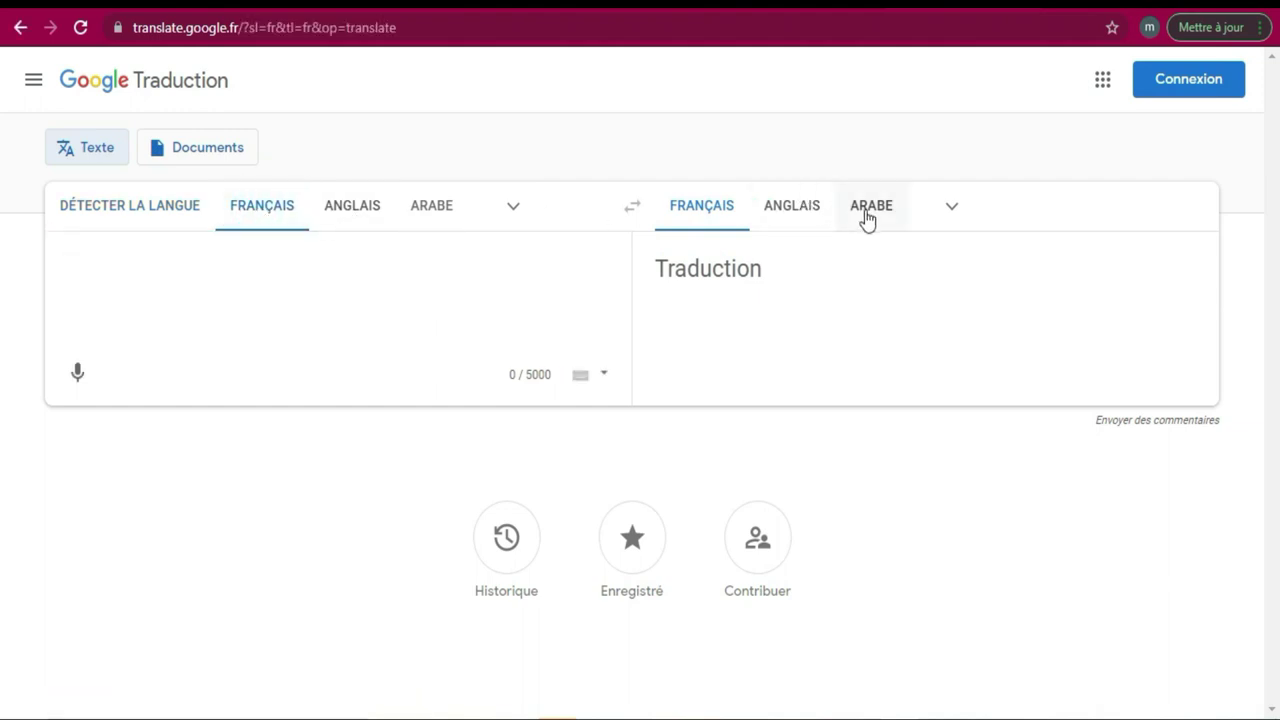
pyautogui.click(953, 210)
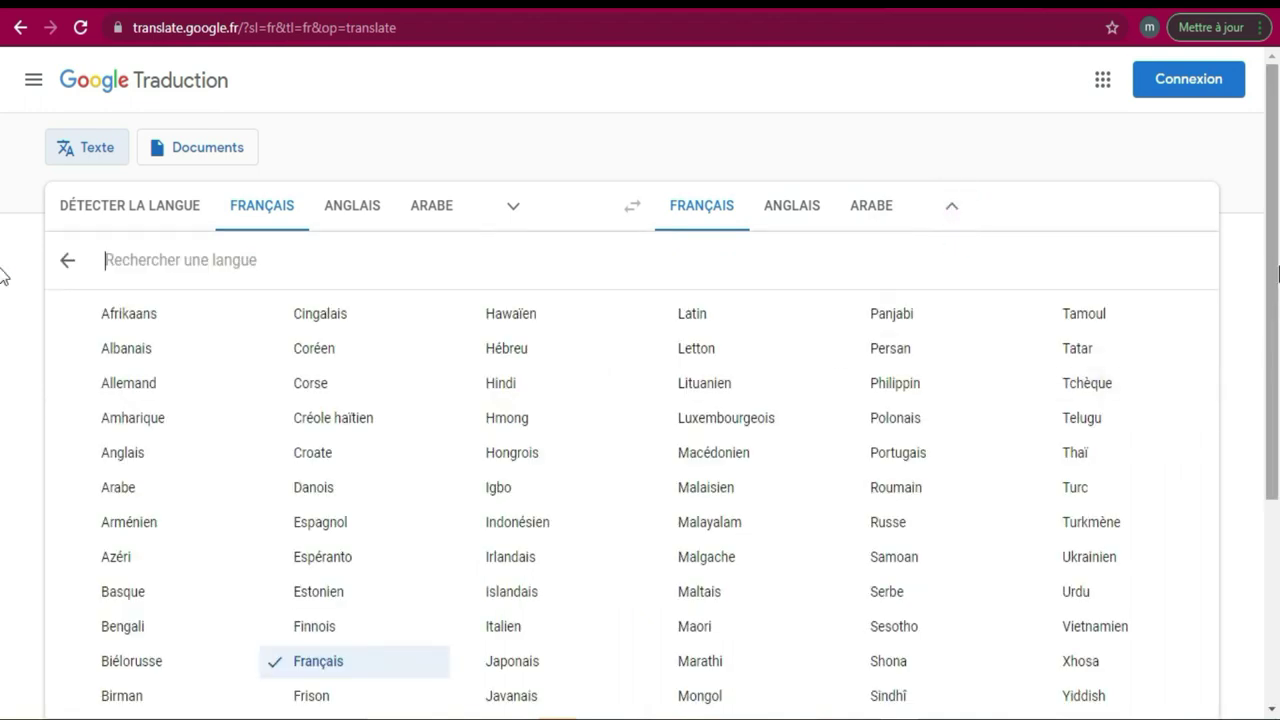
pyautogui.scroll(-3, 2, 276)
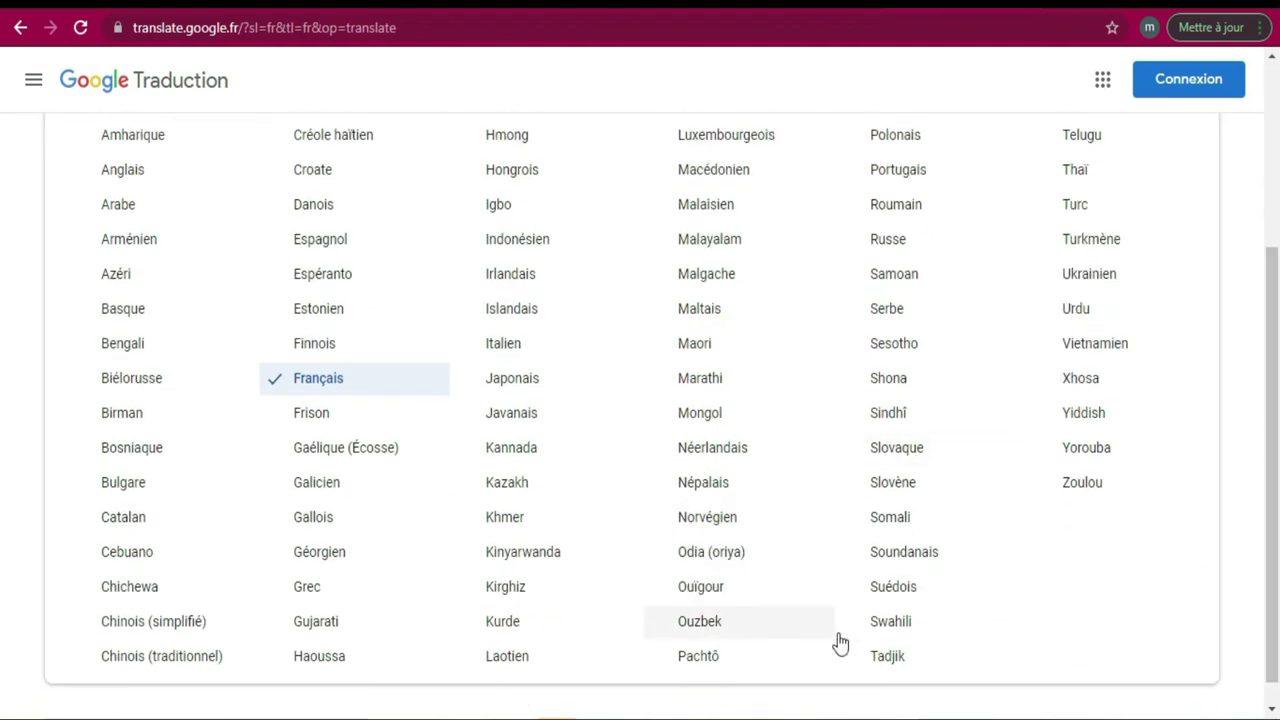
pyautogui.click(886, 241)
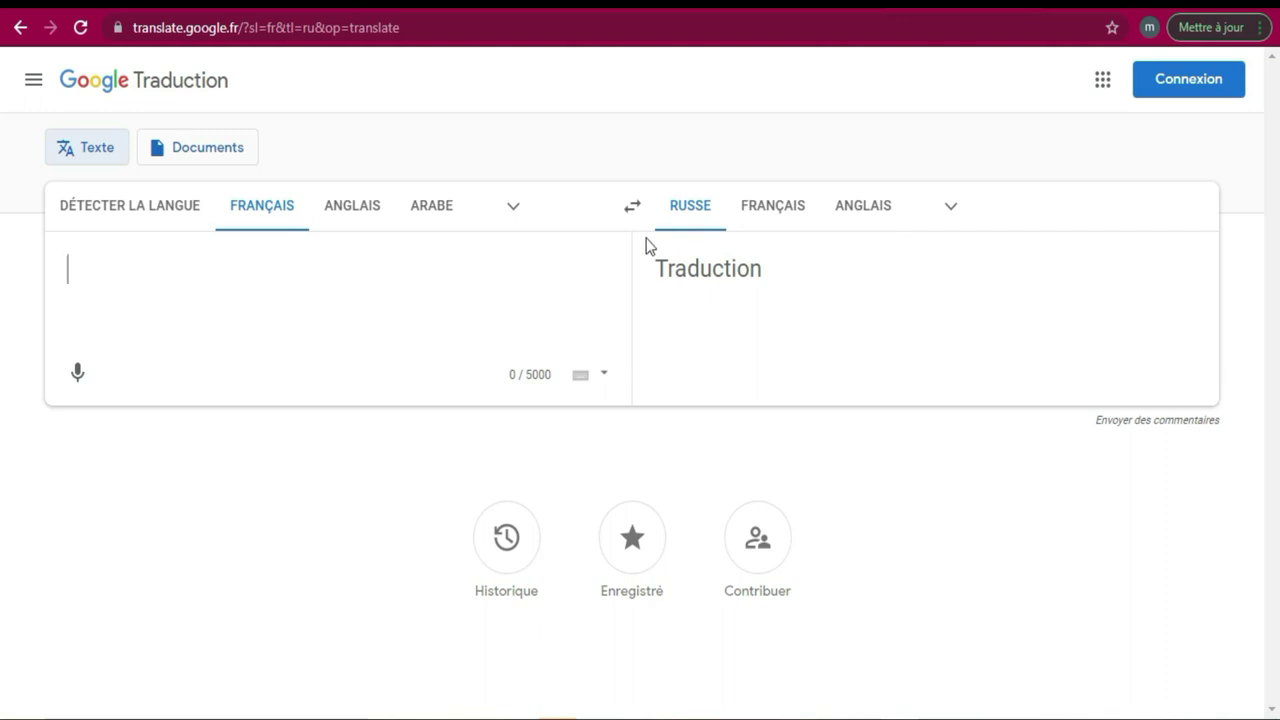
# Translate the applicant's surname into Russian, copy the Cyrillic result and return to the PDF.
pyautogui.click(408, 275)
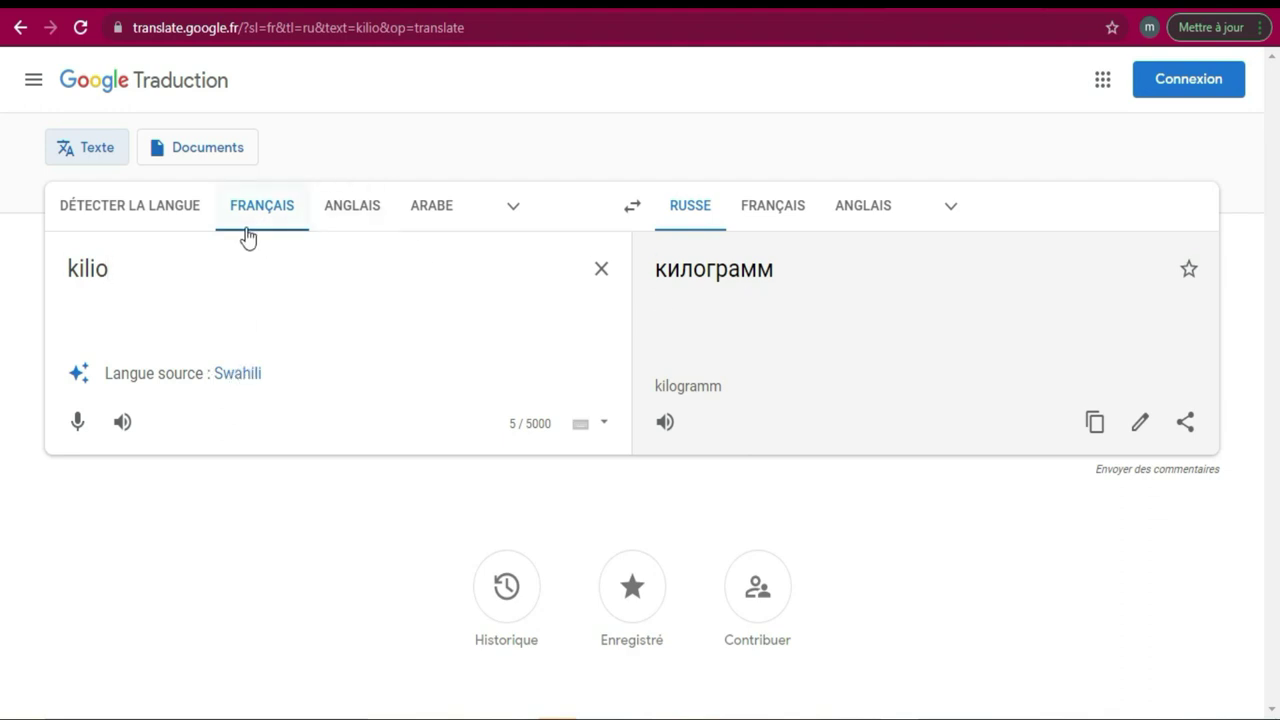
pyautogui.press('BackSpace')
pyautogui.press('BackSpace')
pyautogui.press('BackSpace')
pyautogui.press('BackSpace')
pyautogui.press('BackSpace')
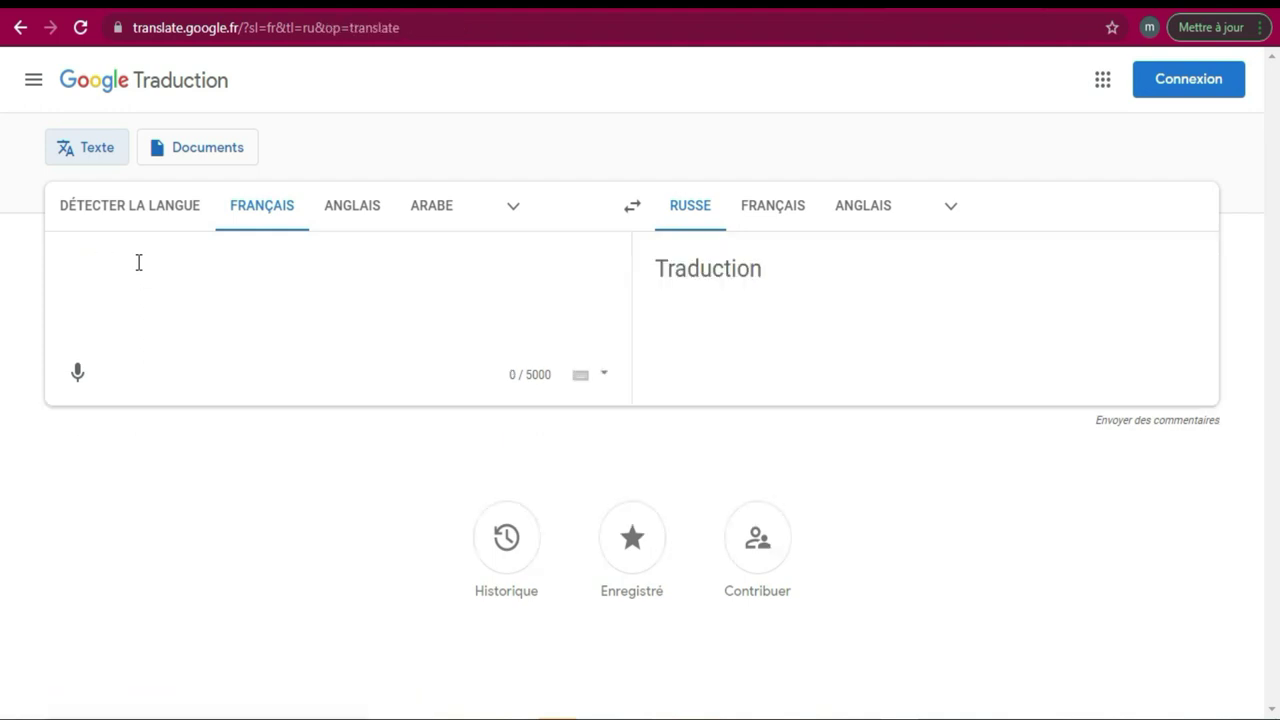
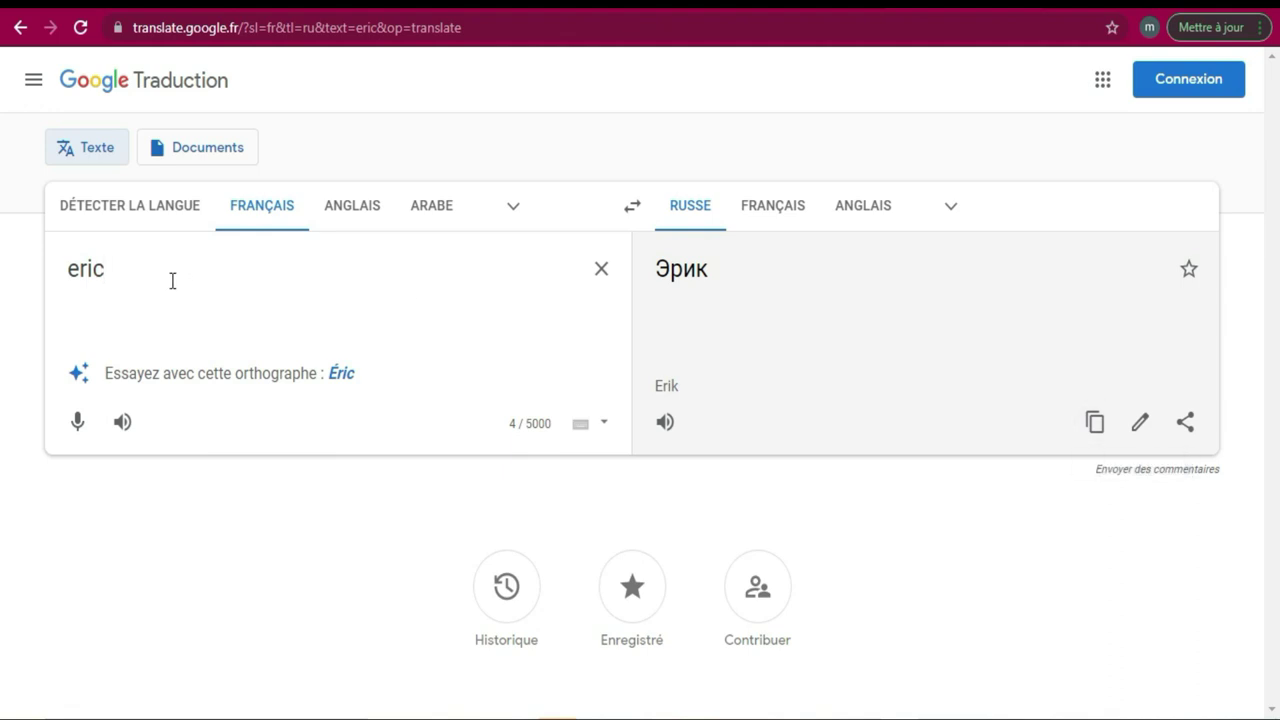
pyautogui.press('BackSpace')
pyautogui.press('BackSpace')
pyautogui.press('BackSpace')
pyautogui.press('BackSpace')
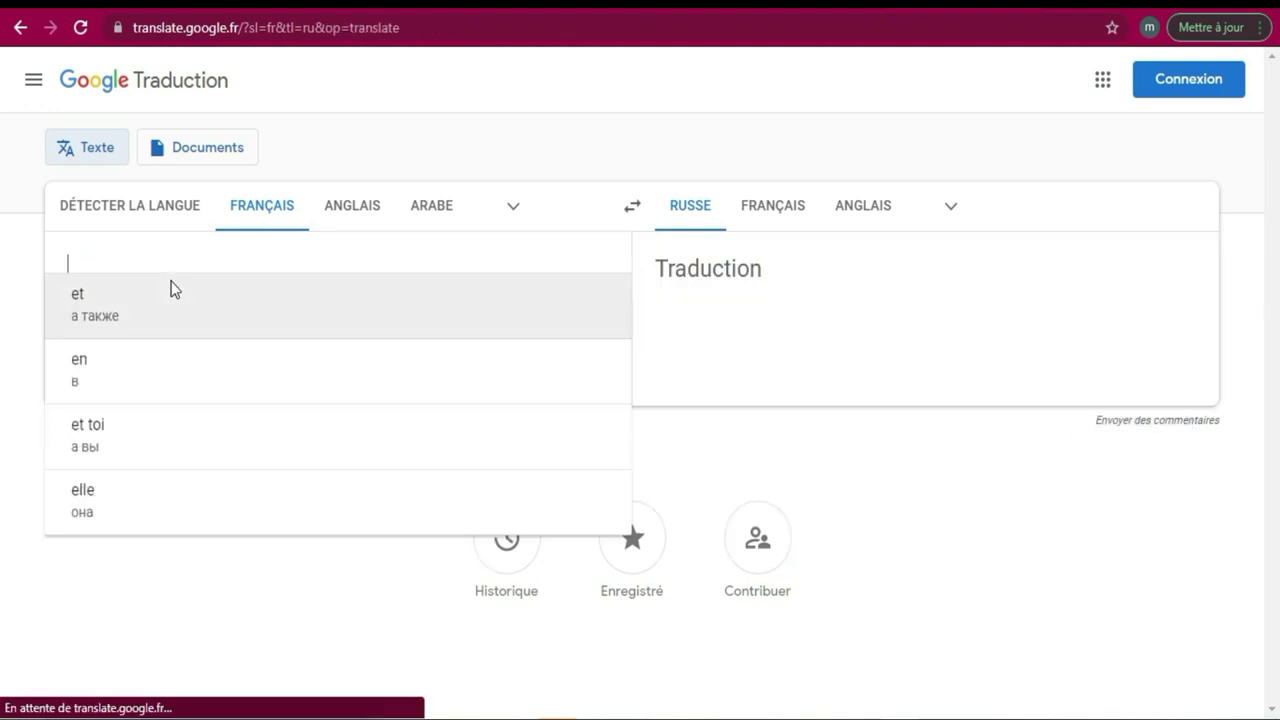
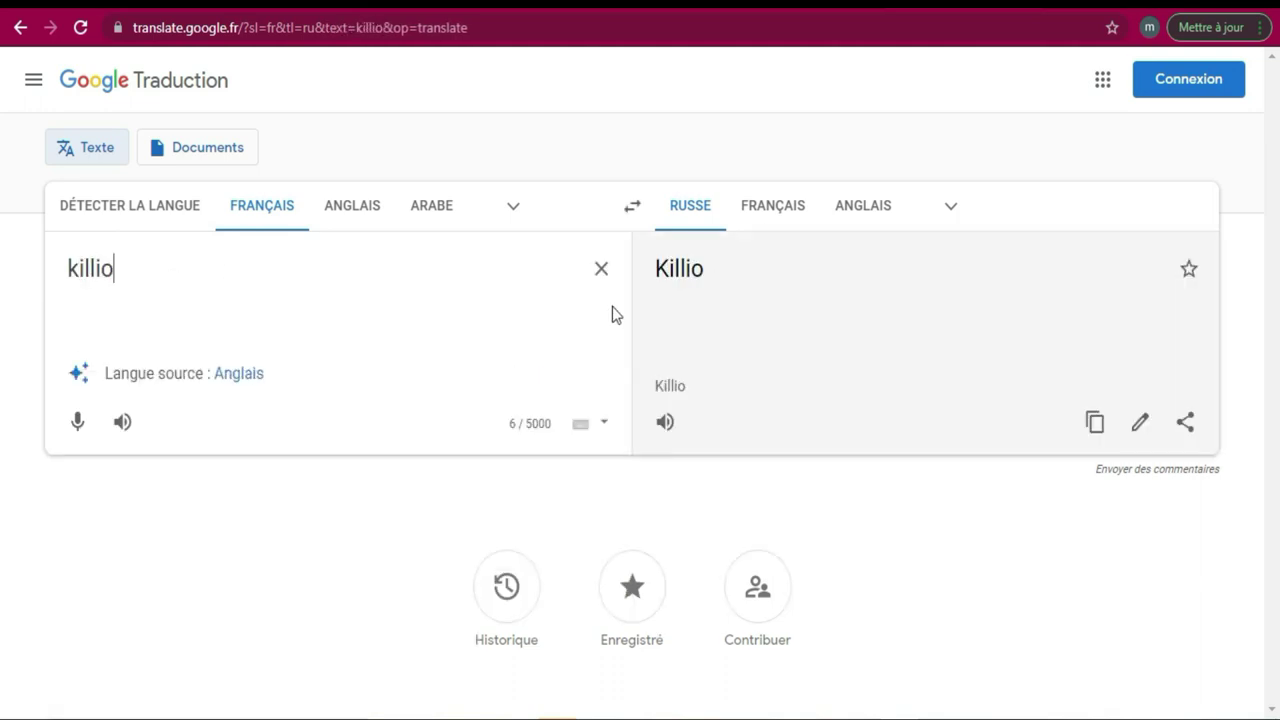
pyautogui.click(94, 268)
pyautogui.press('BackSpace')
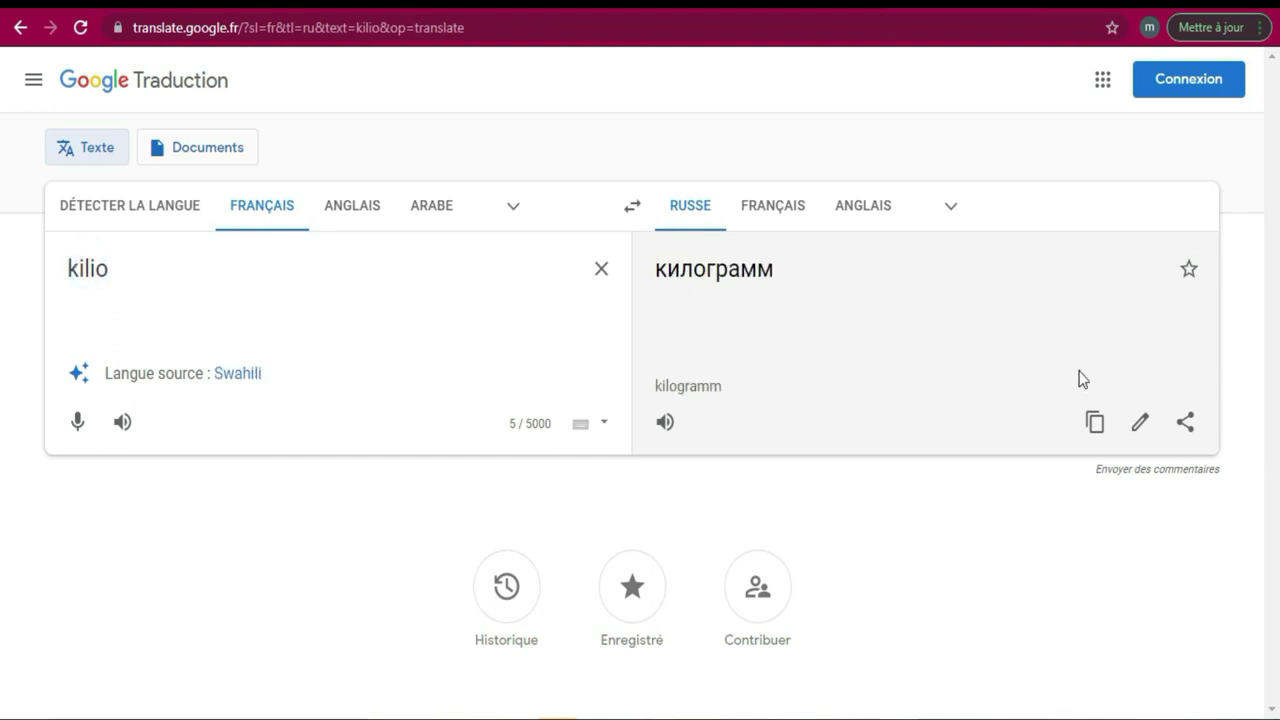
pyautogui.click(1098, 436)
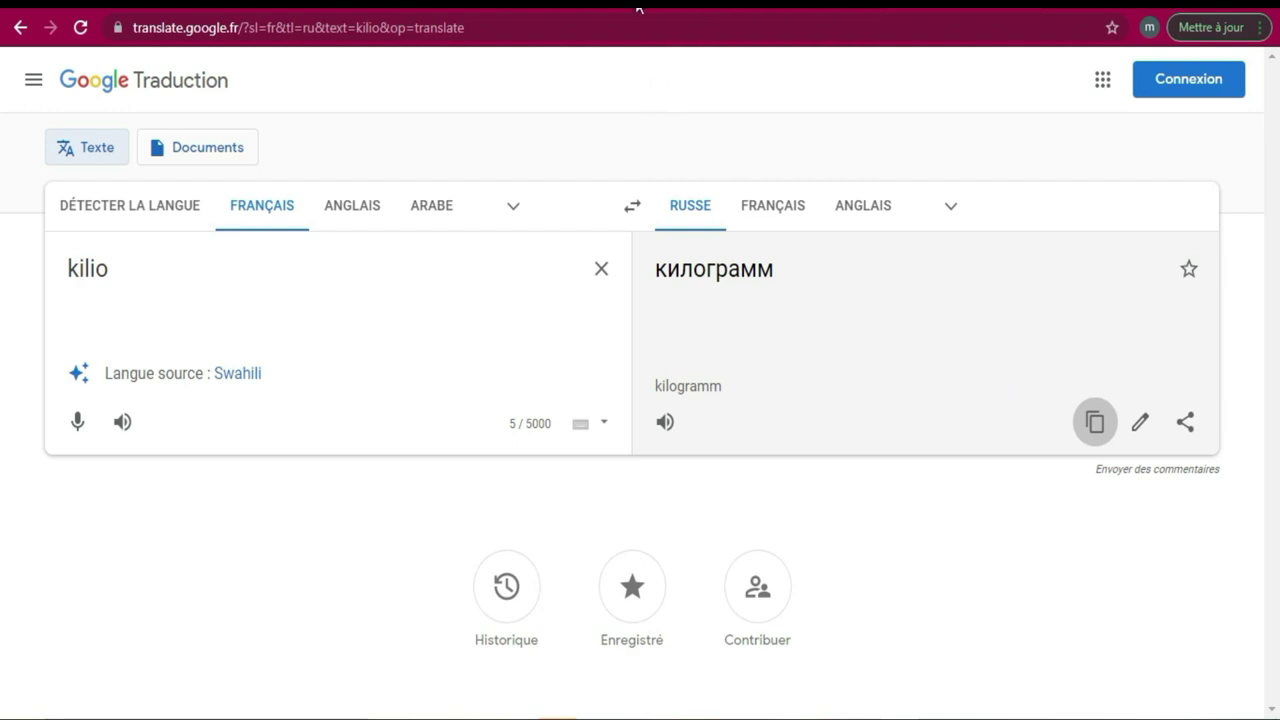
pyautogui.hotkey('ctrl', 'Tab')
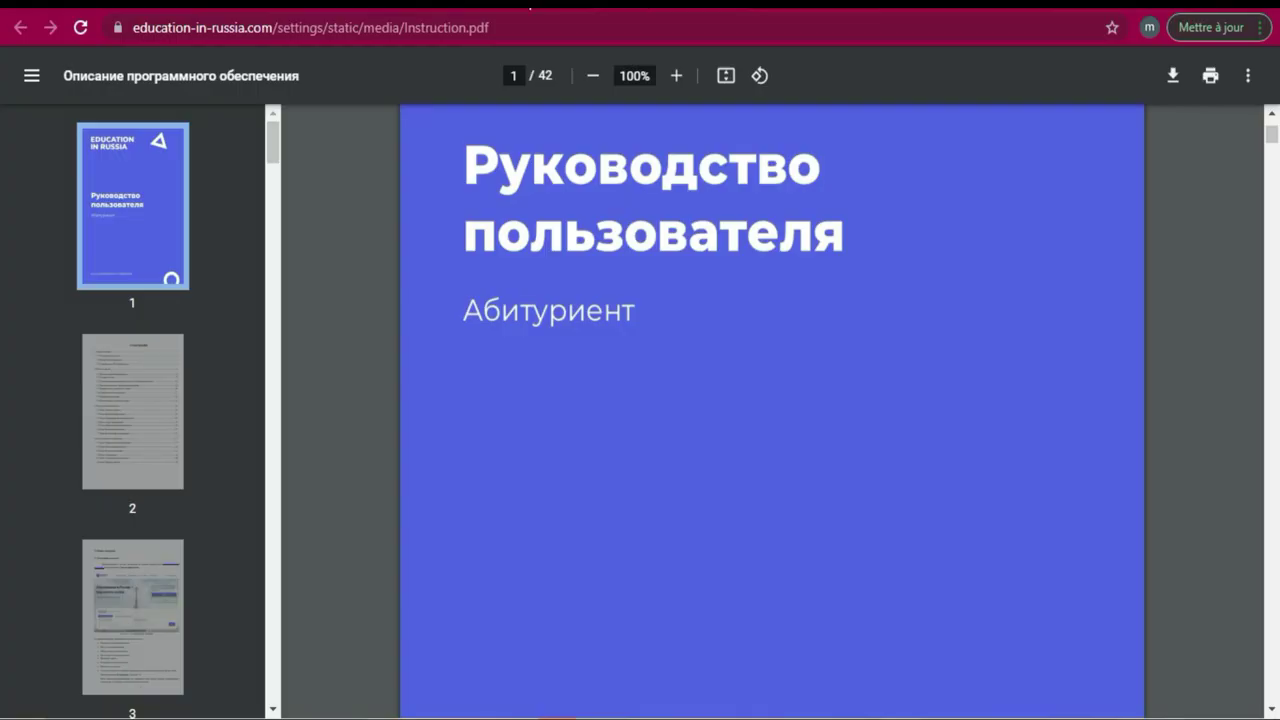
# Paste the Cyrillic word into 'Nom de famille, cyrillique' and trim its unwanted ending.
pyautogui.hotkey('ctrl', 'Tab')
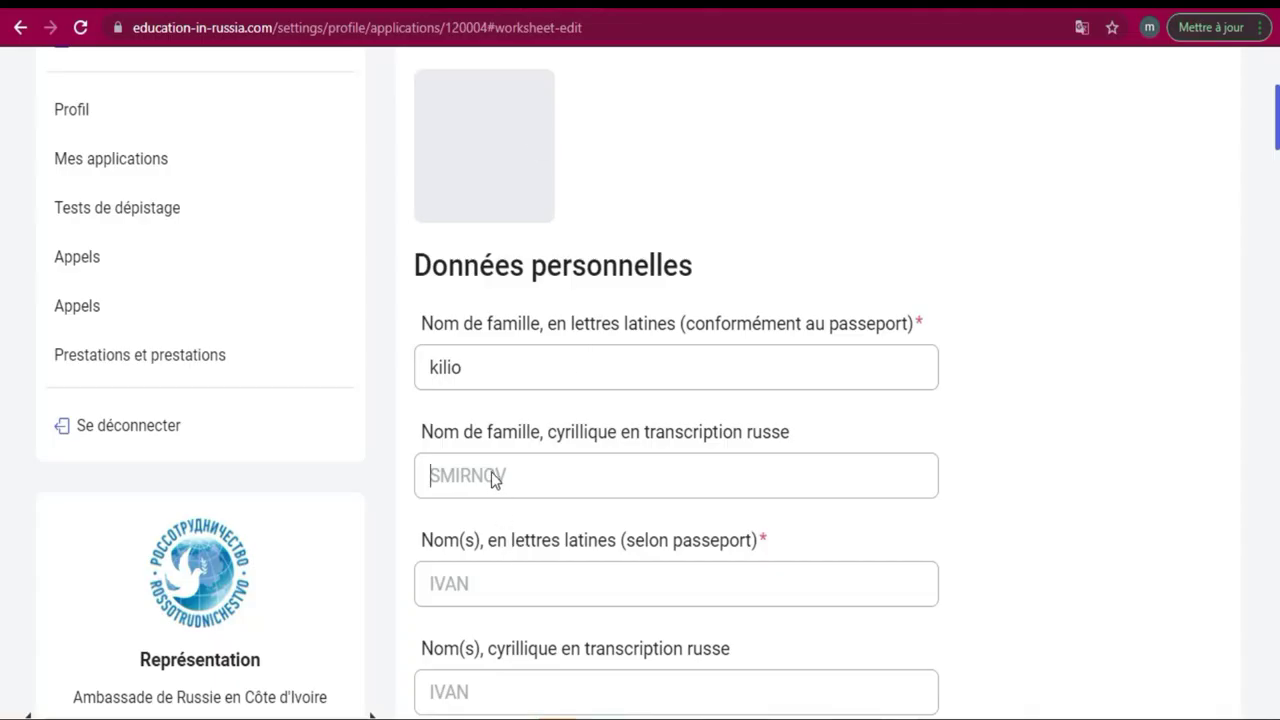
pyautogui.click(491, 472)
pyautogui.click(493, 472)
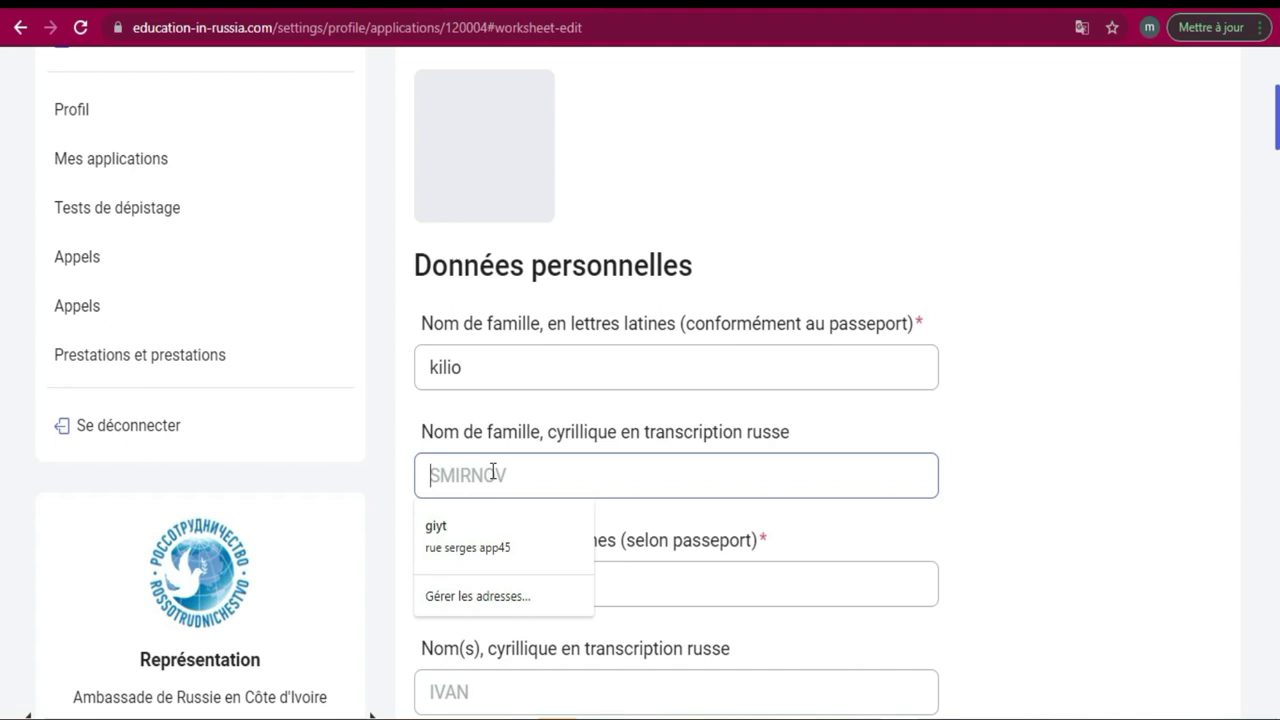
pyautogui.write('килограмм')
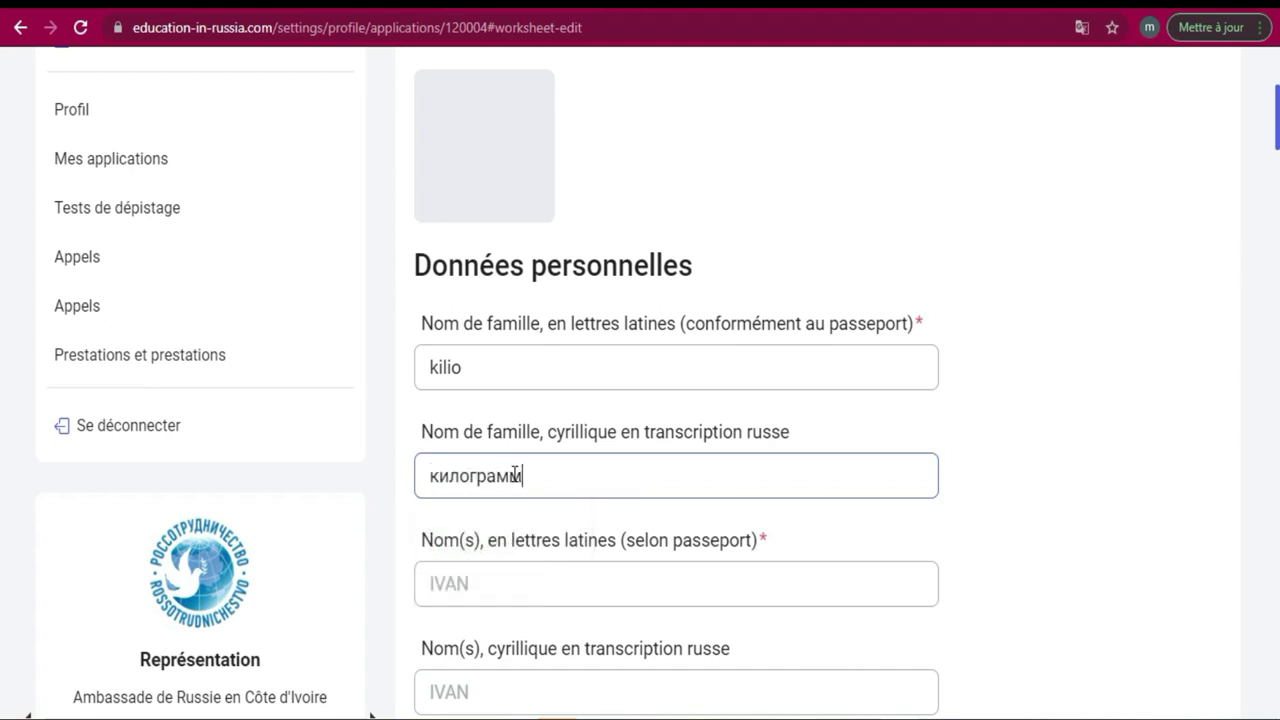
pyautogui.moveTo(523, 475); pyautogui.dragTo(462, 468)
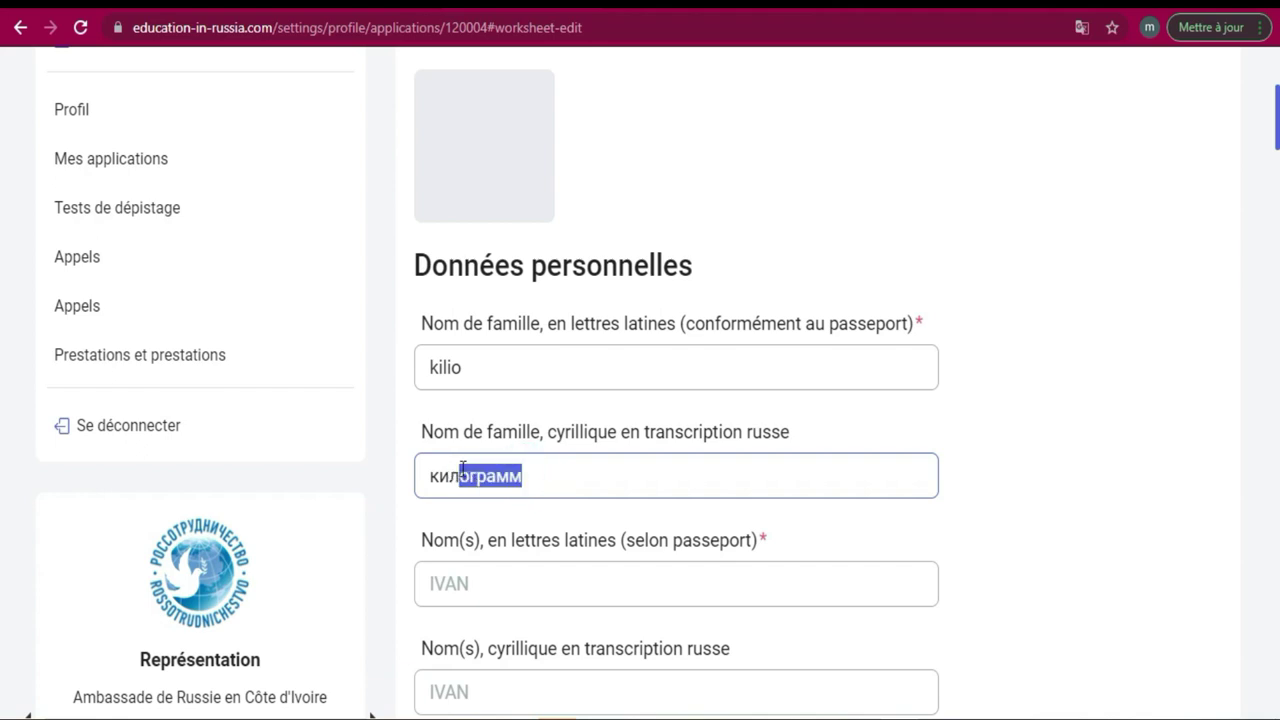
pyautogui.press('BackSpace')
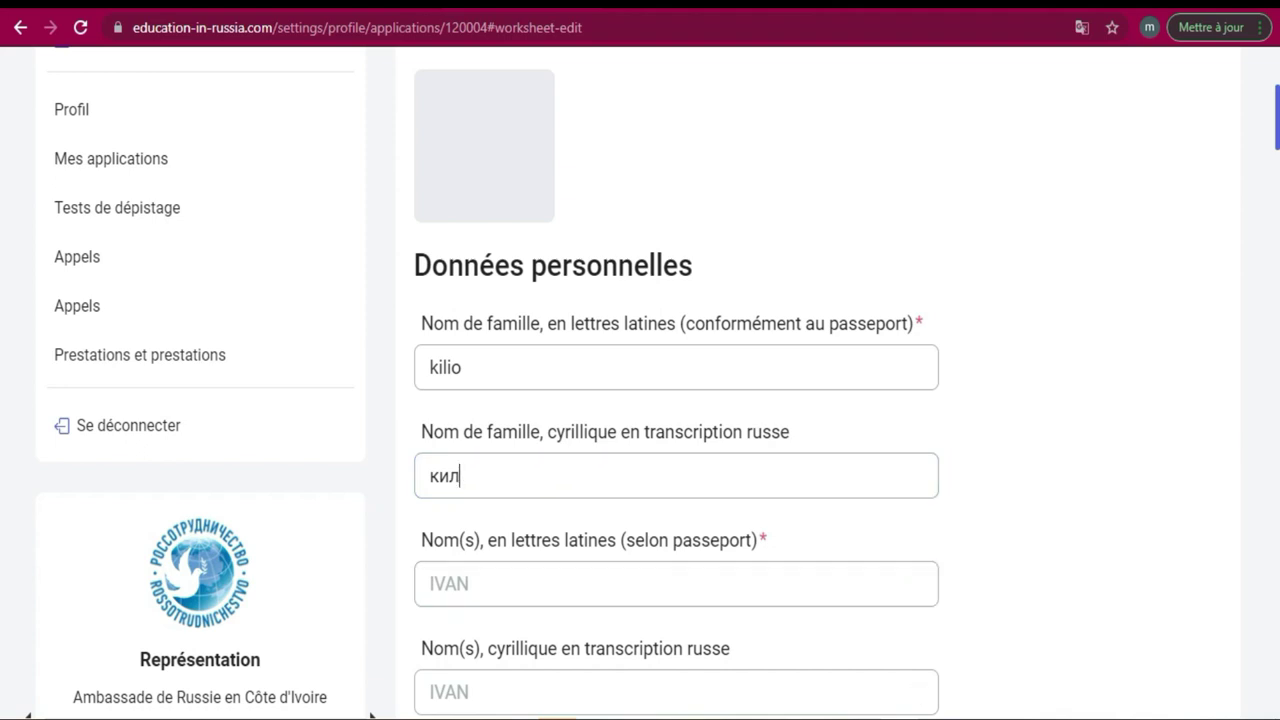
# Switch the keyboard to Russian and type the remaining letters of the Cyrillic surname.
pyautogui.press('super+space')
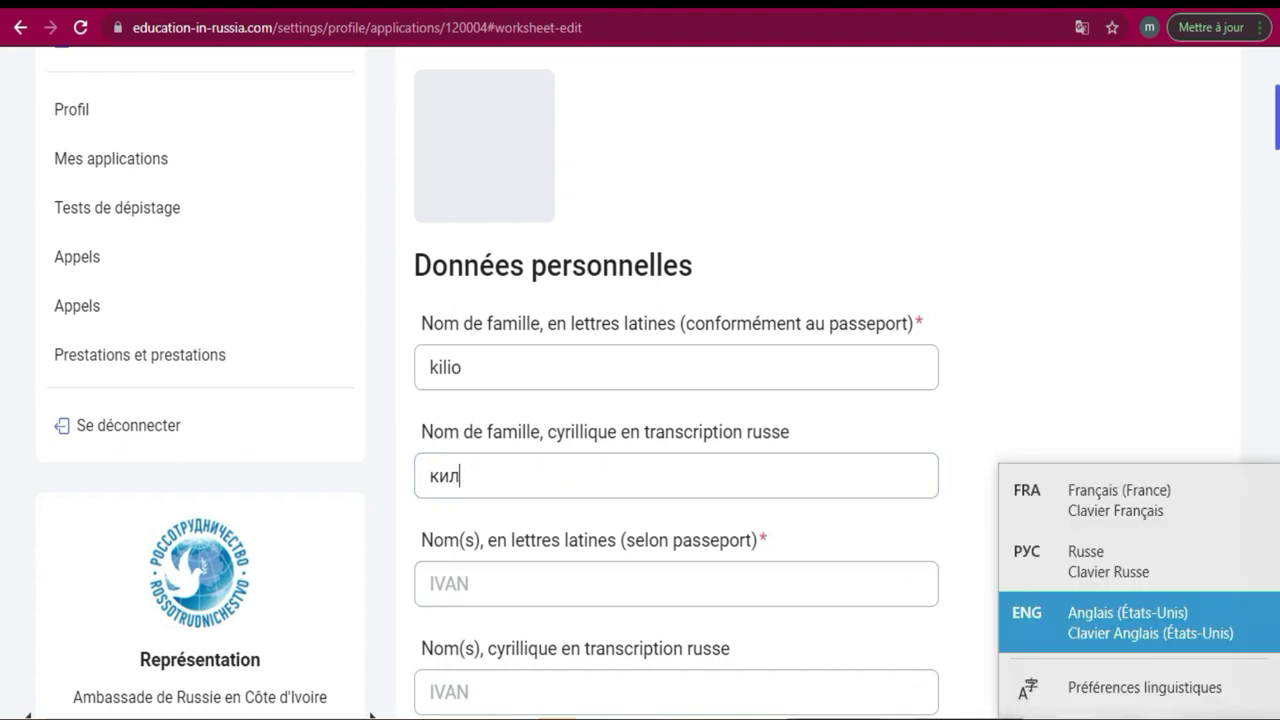
pyautogui.click(1098, 563)
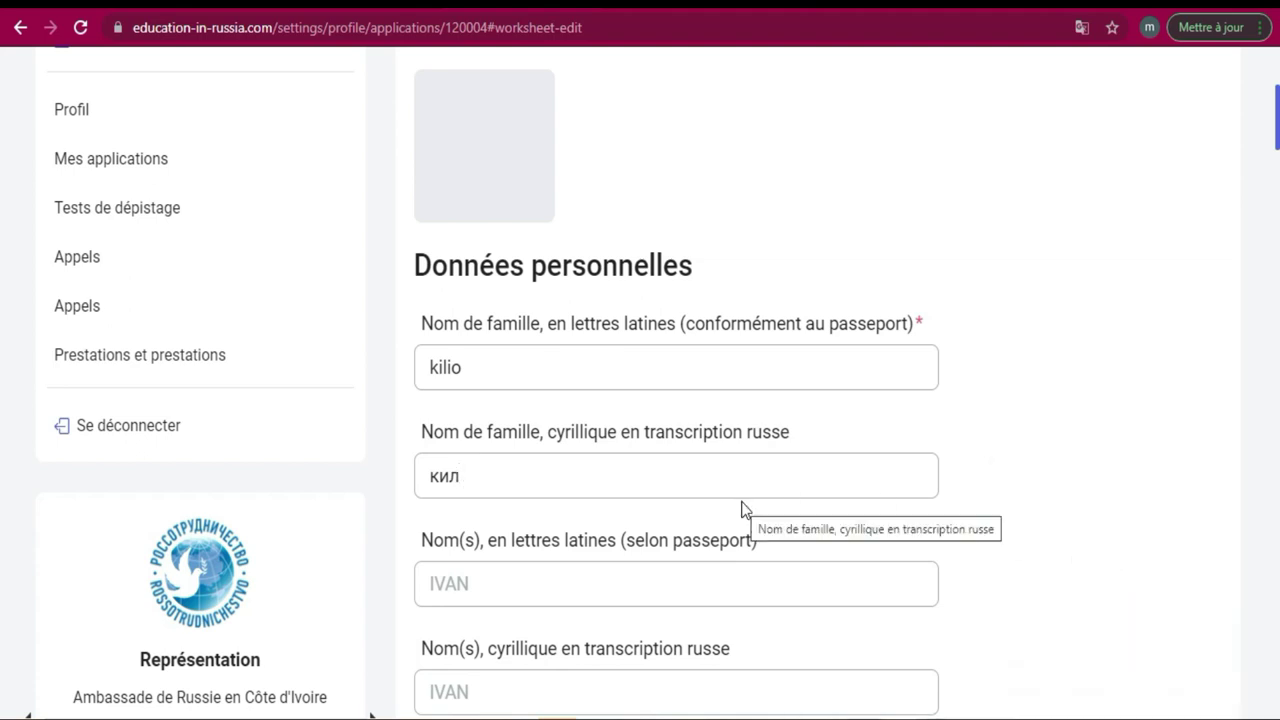
pyautogui.write('ио')
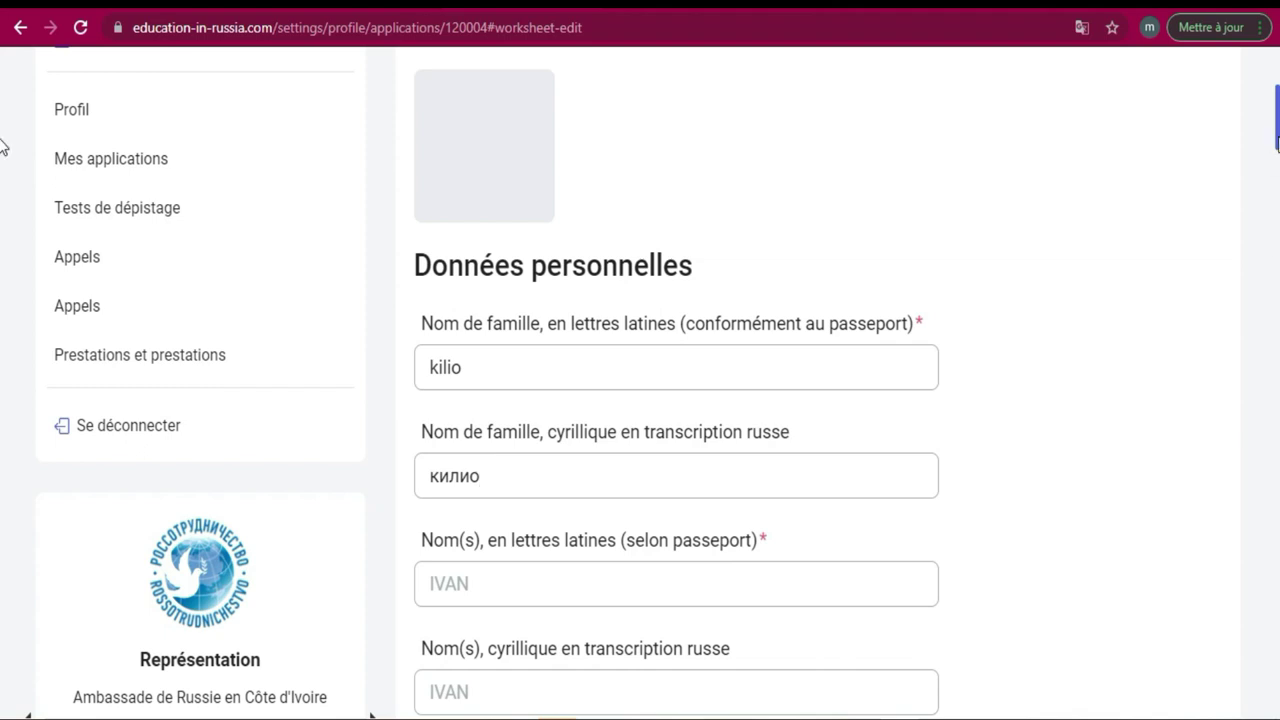
pyautogui.scroll(-2, 2, 150)
pyautogui.scroll(-1, 2, 157)
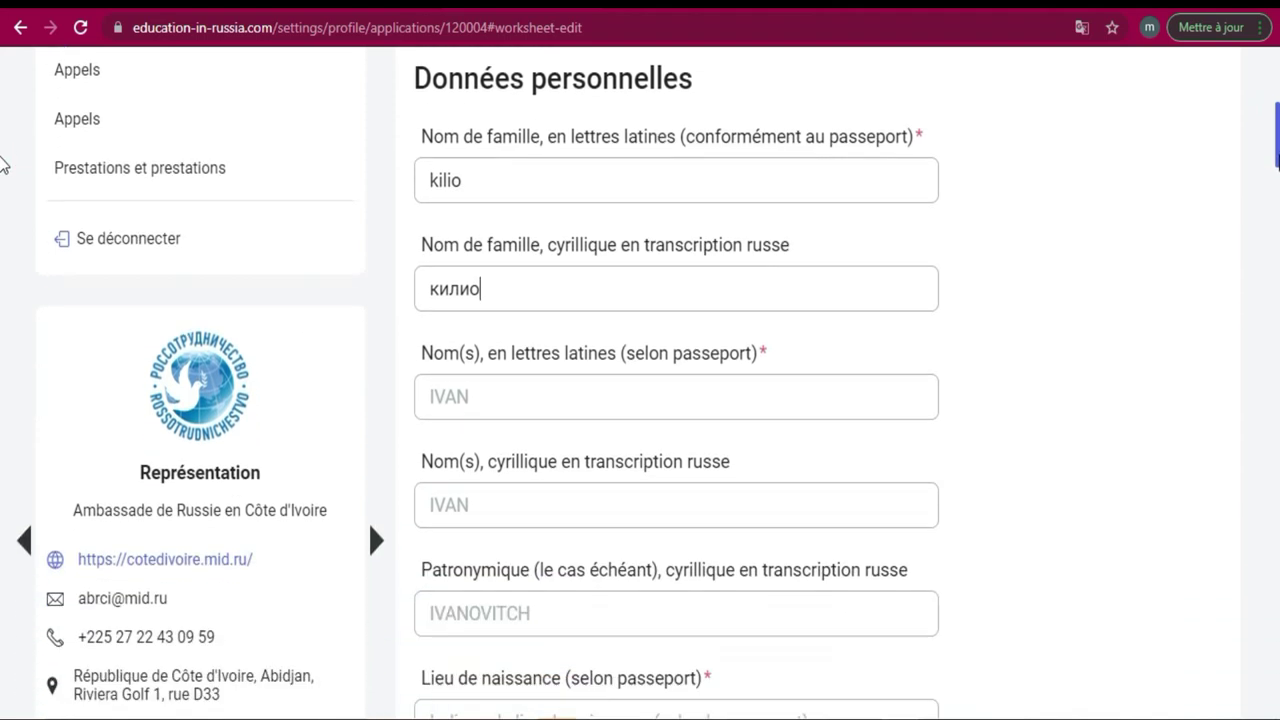
pyautogui.click(565, 403)
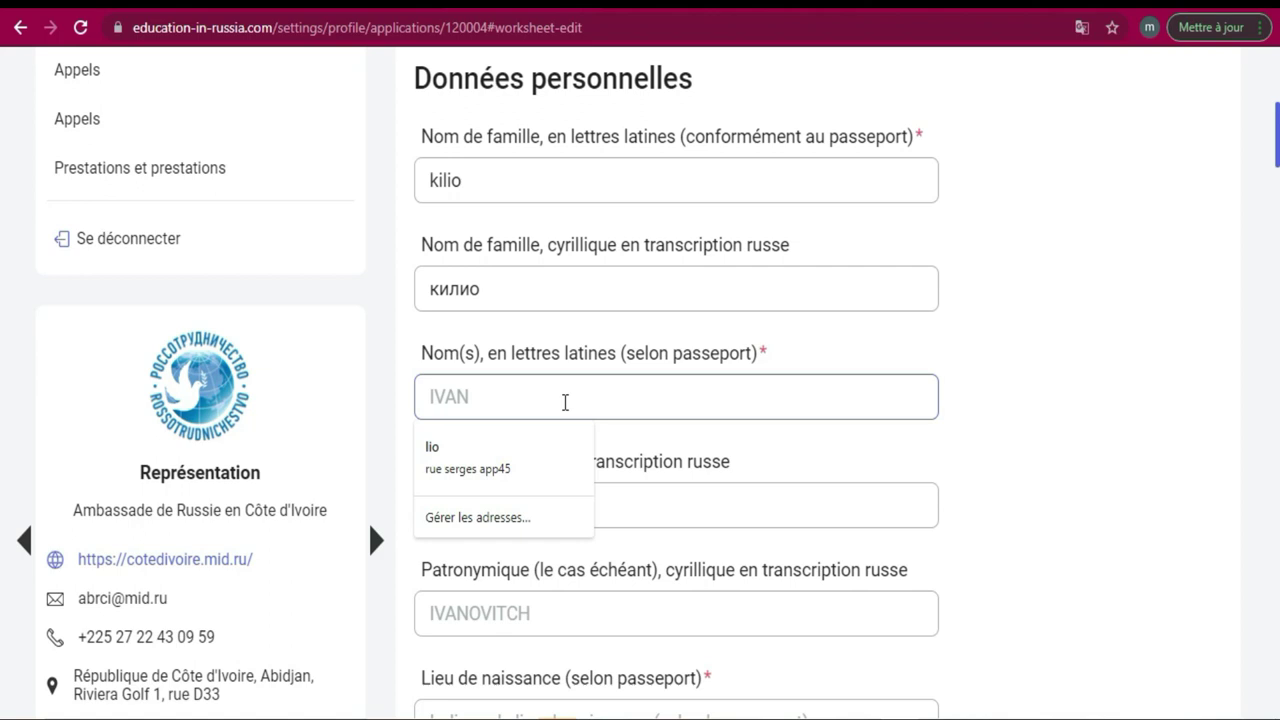
# Replace the mistyped Cyrillic text in 'Nom(s), en lettres latines' with the applicant's given name, using the English keyboard.
pyautogui.write('Пгыефму')
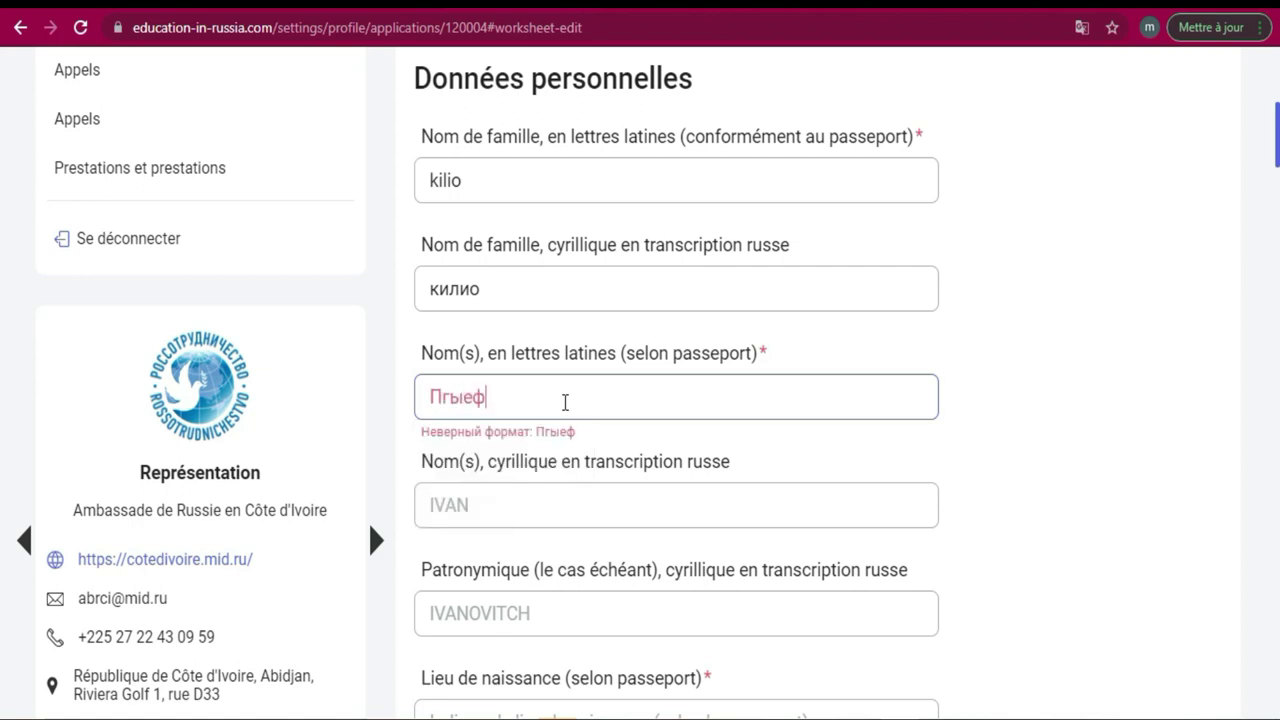
pyautogui.press('BackSpace')
pyautogui.press('BackSpace')
pyautogui.press('BackSpace')
pyautogui.press('BackSpace')
pyautogui.press('BackSpace')
pyautogui.press('BackSpace')
pyautogui.press('BackSpace')
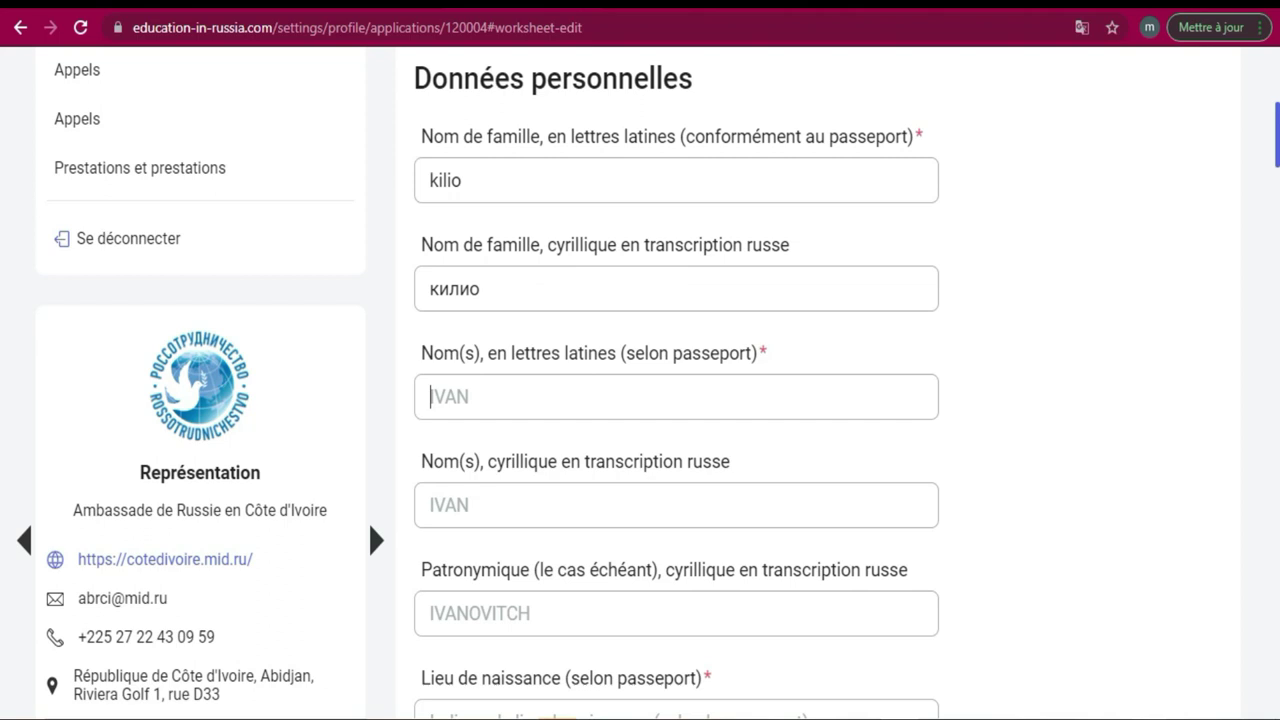
pyautogui.press('super+space')
pyautogui.click(1120, 633)
pyautogui.click(565, 395)
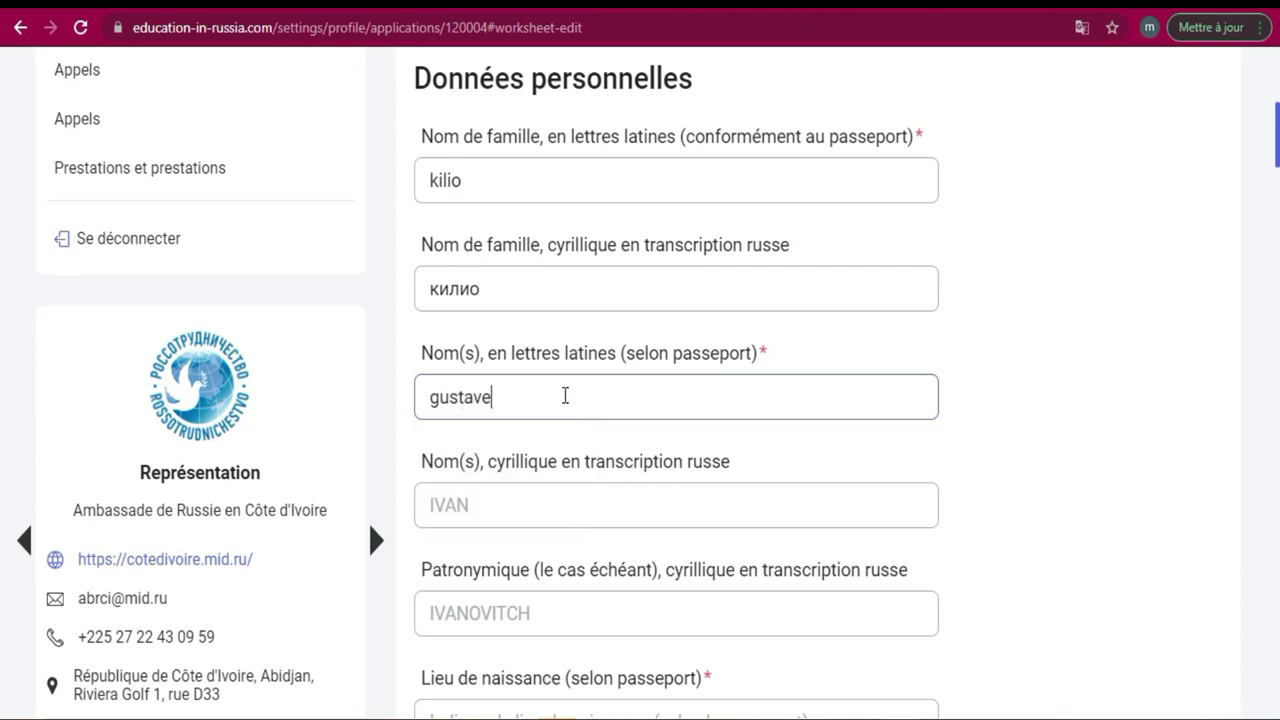
pyautogui.press('Tab')
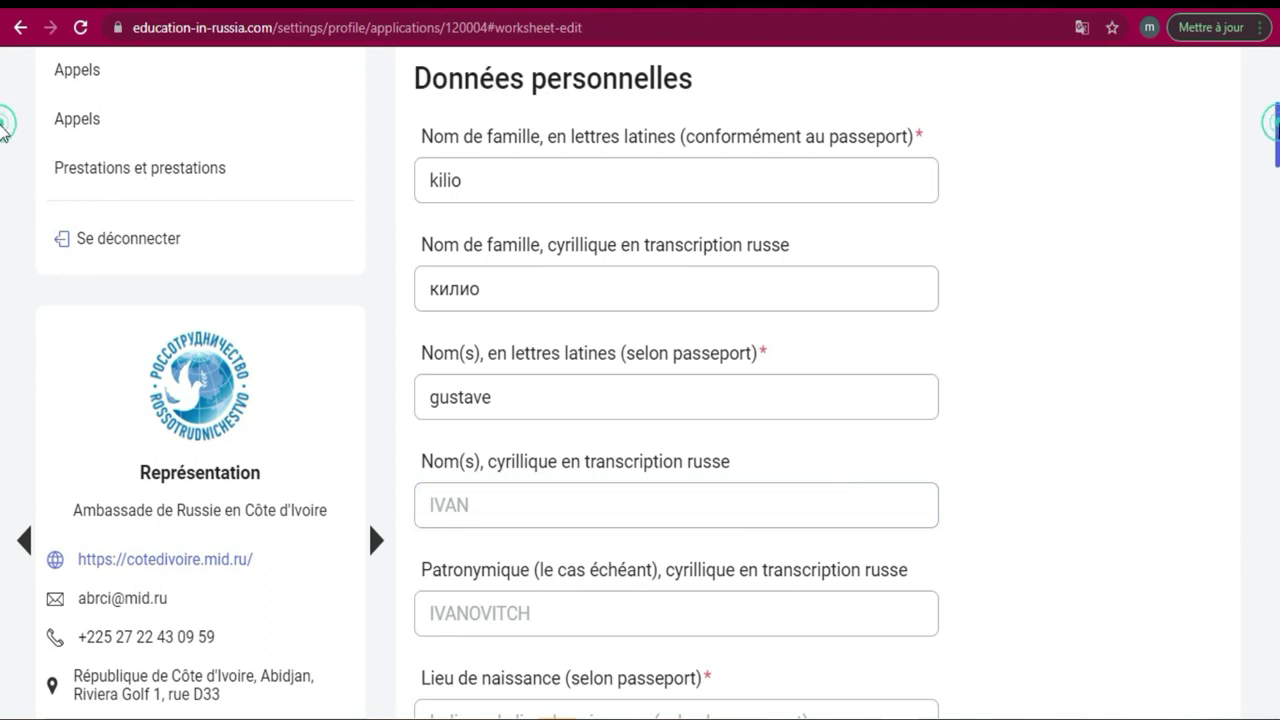
pyautogui.scroll(-4, 3, 133)
# Type 'abidjan' in Lieu de naissance and open the calendar for Date de naissance.
pyautogui.click(683, 360)
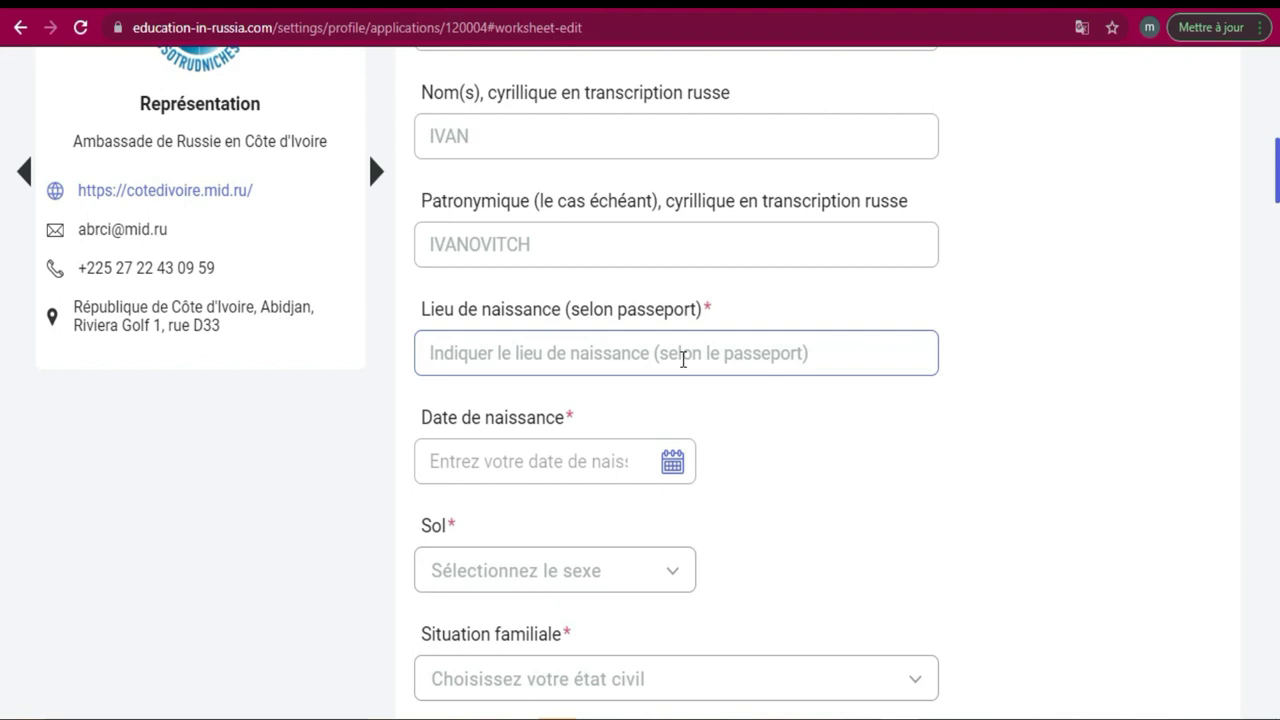
pyautogui.write('abidjan')
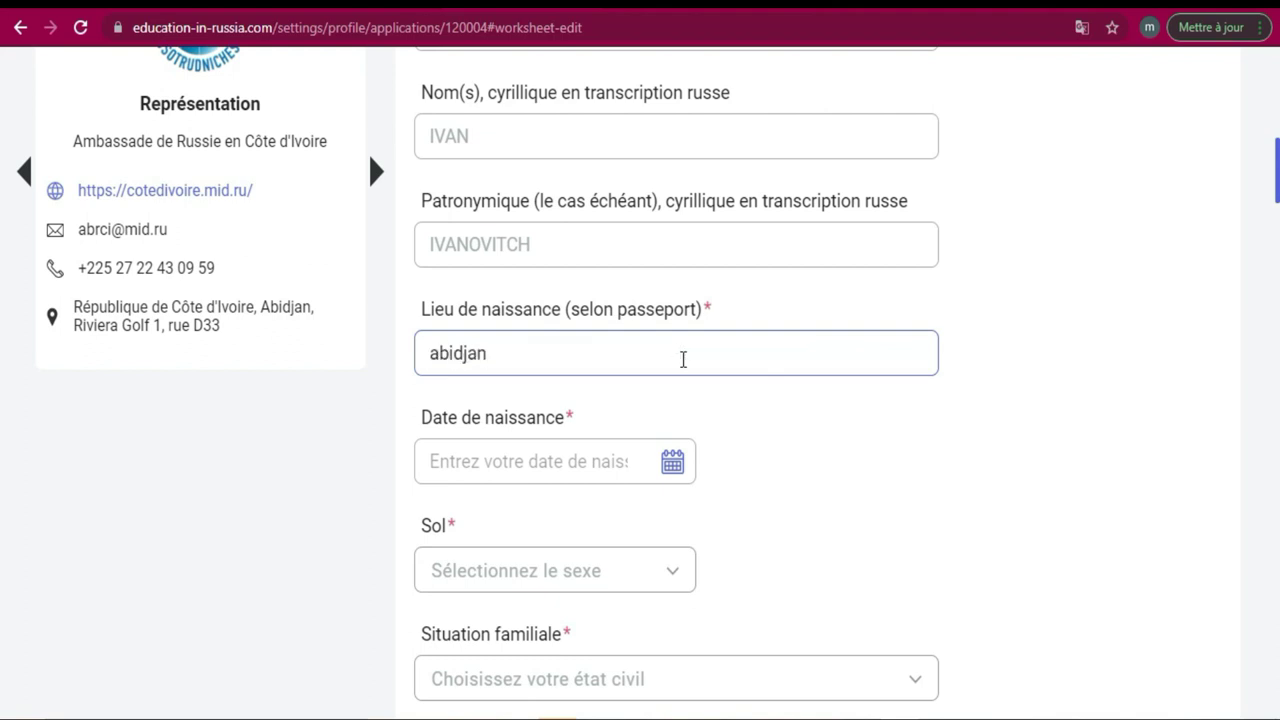
pyautogui.click(609, 464)
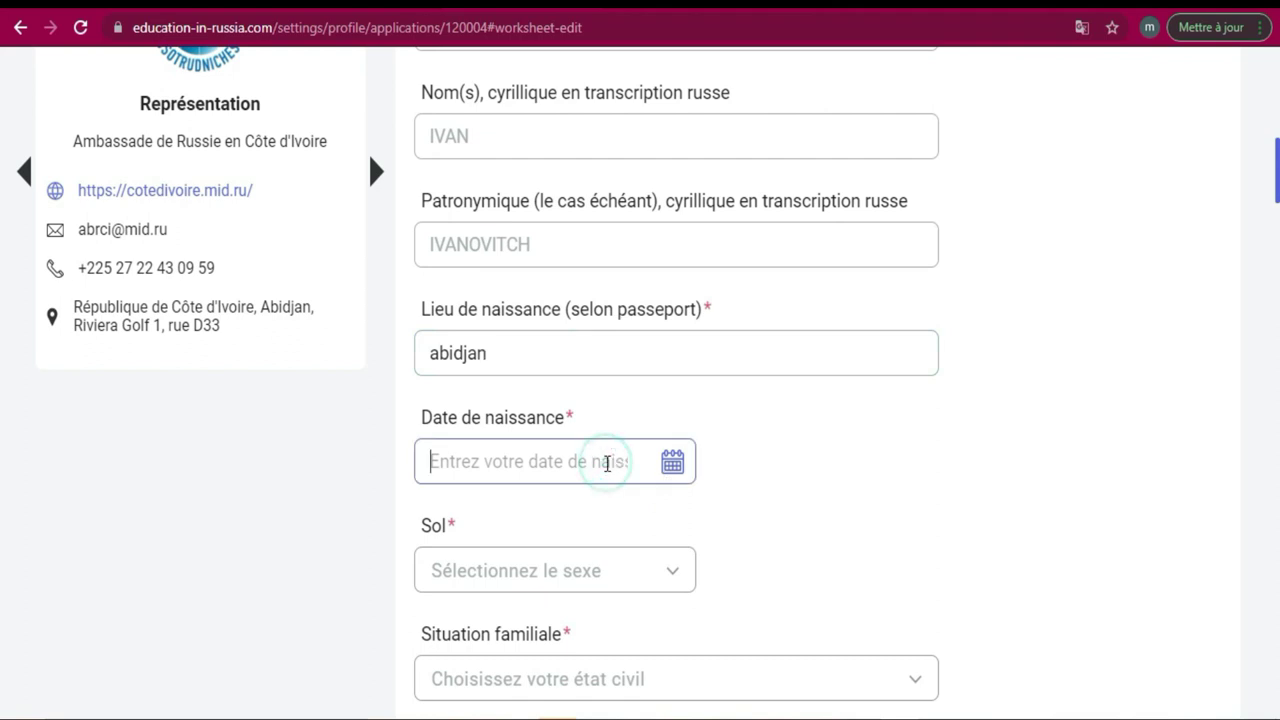
pyautogui.click(671, 470)
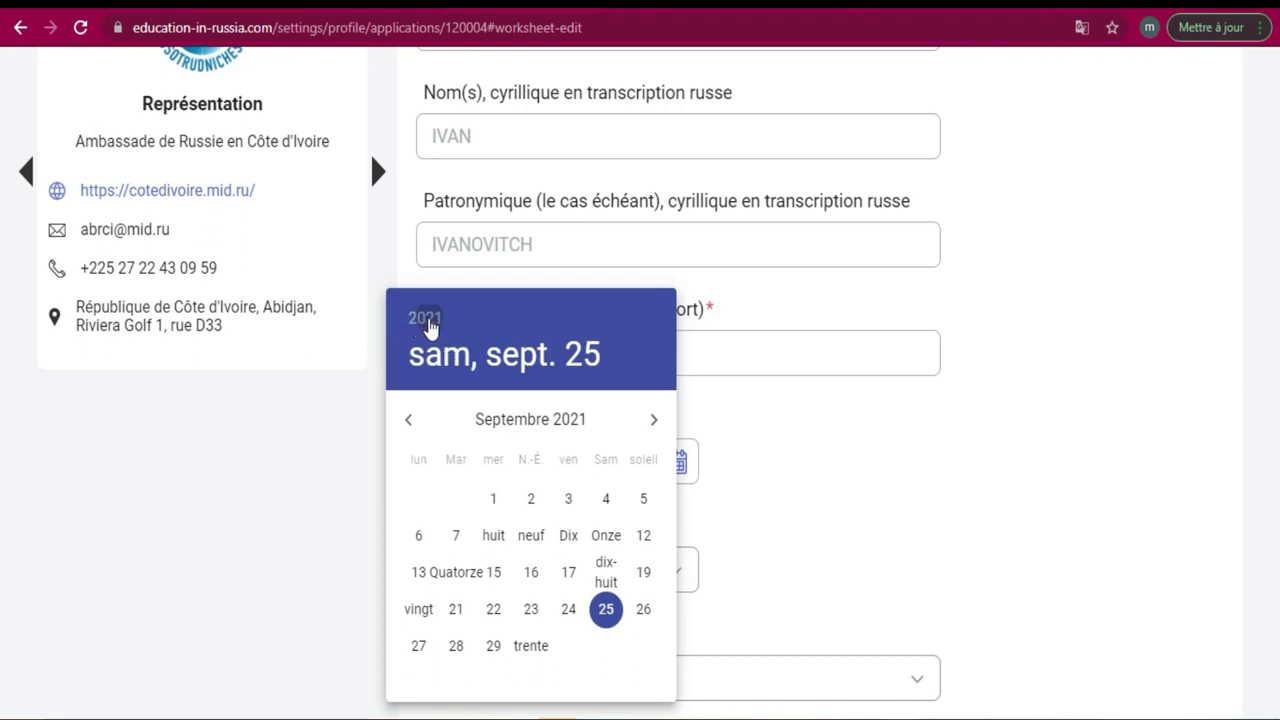
pyautogui.click(425, 318)
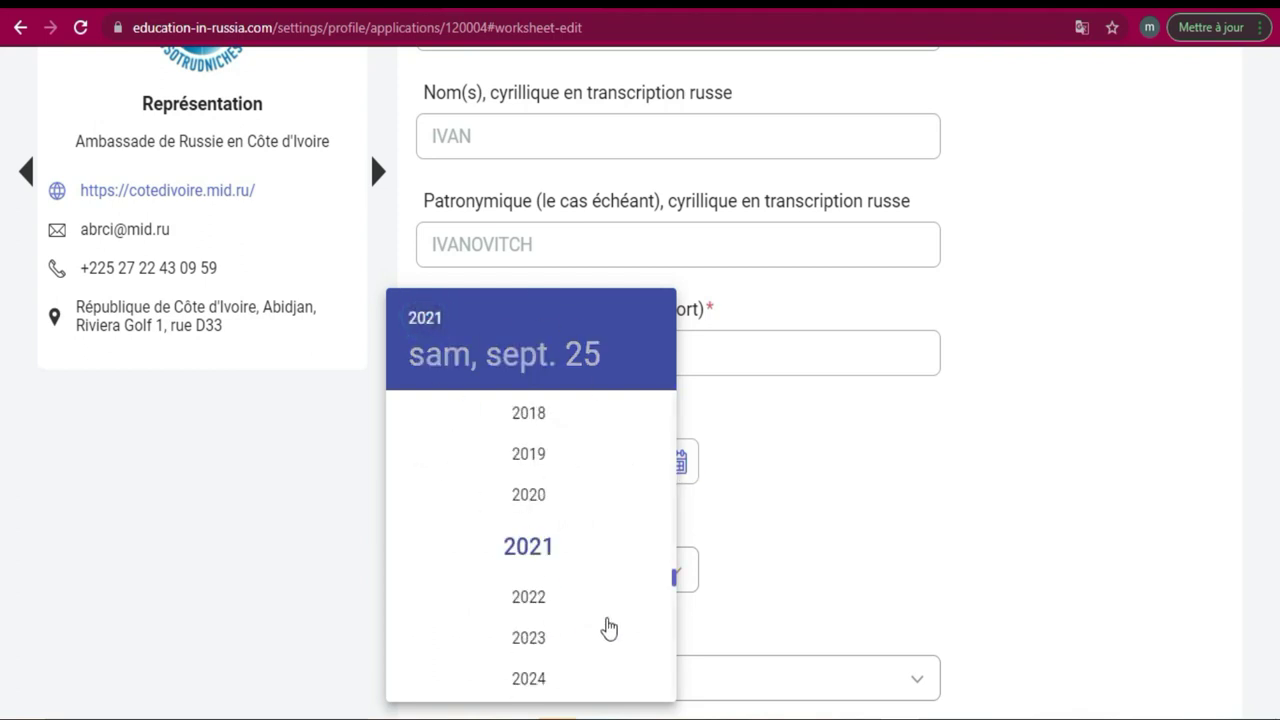
pyautogui.moveTo(675, 585); pyautogui.dragTo(666, 449)
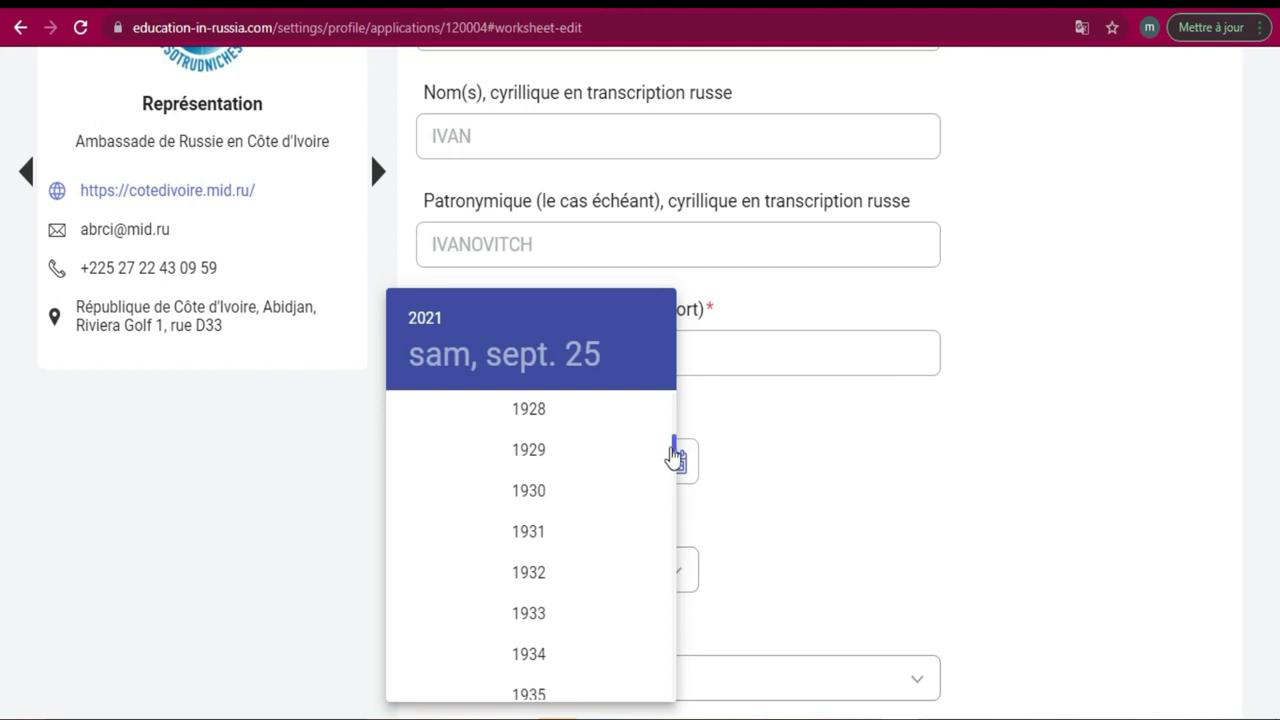
pyautogui.moveTo(674, 447); pyautogui.dragTo(663, 551)
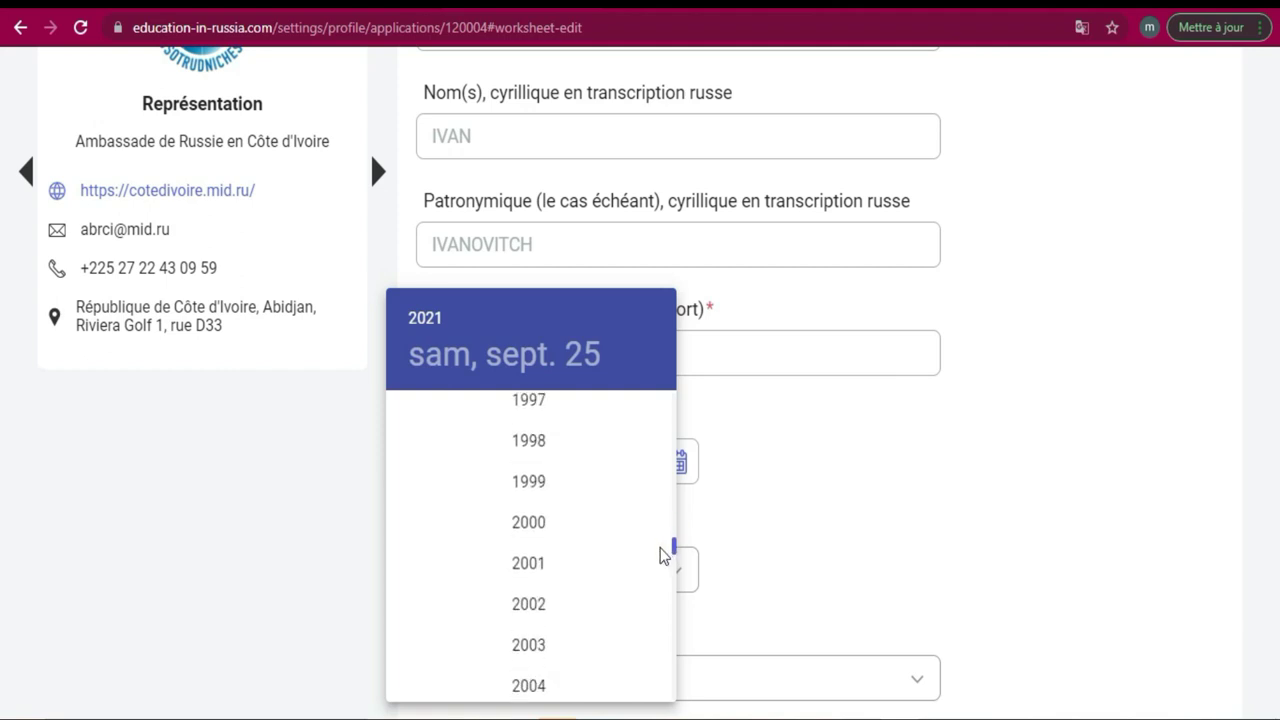
pyautogui.click(529, 630)
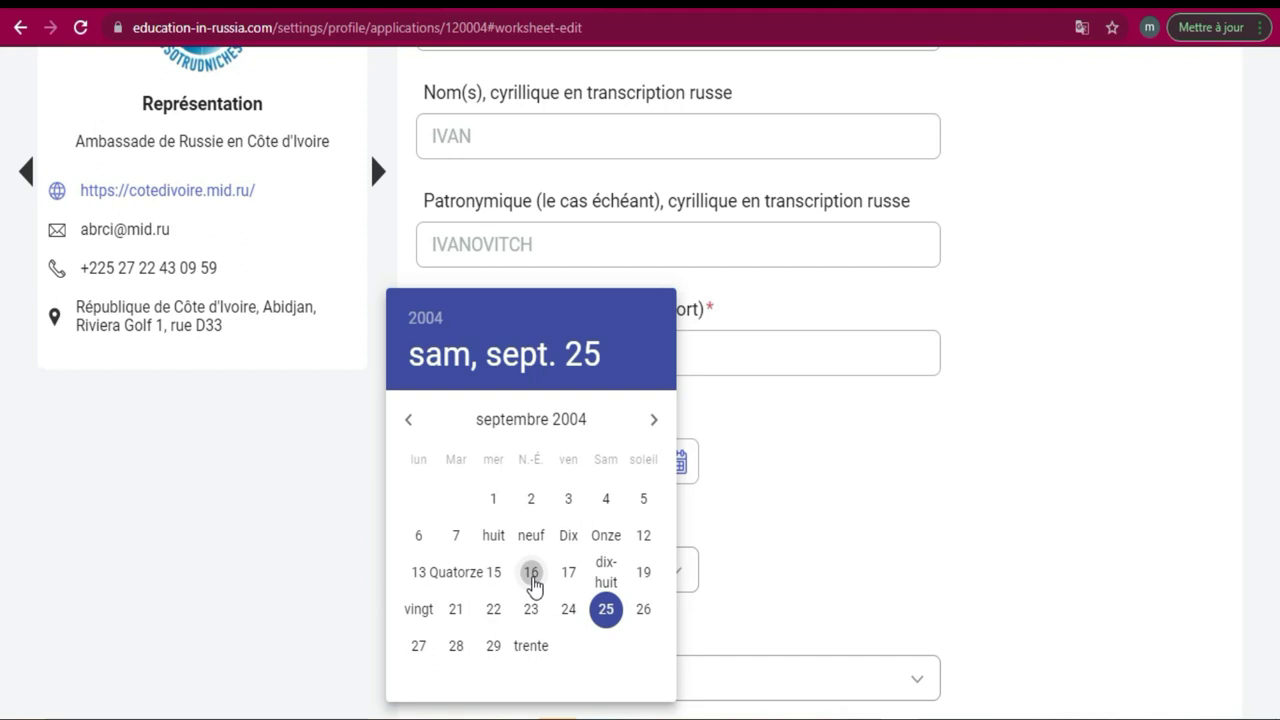
pyautogui.click(531, 574)
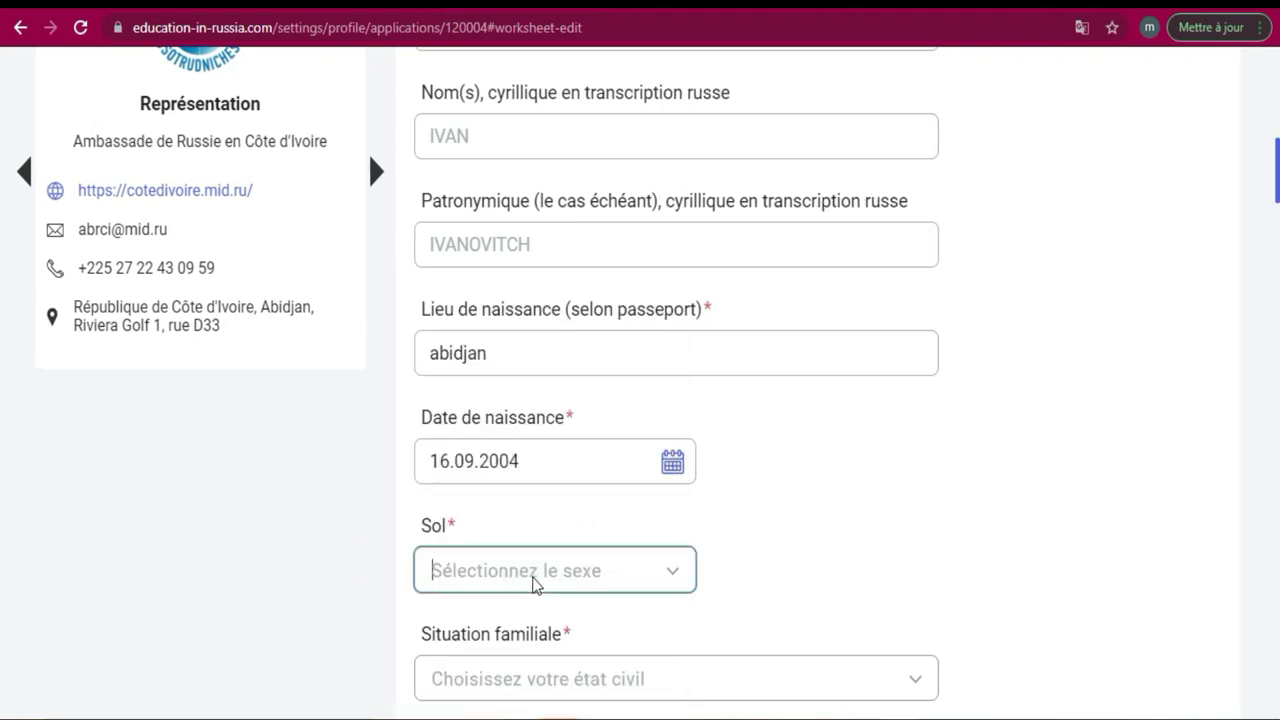
# Choose Homme for Sol and 'Célibataire, pas marié' for Situation familiale.
pyautogui.click(673, 577)
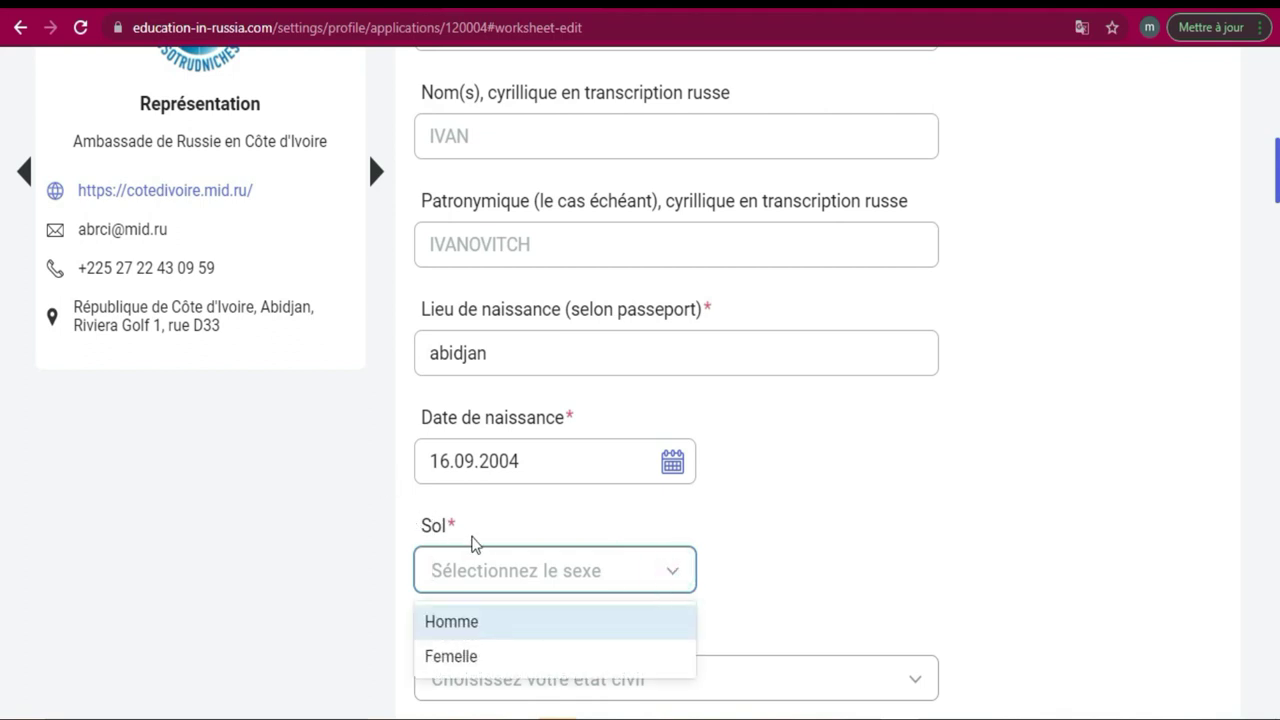
pyautogui.click(462, 622)
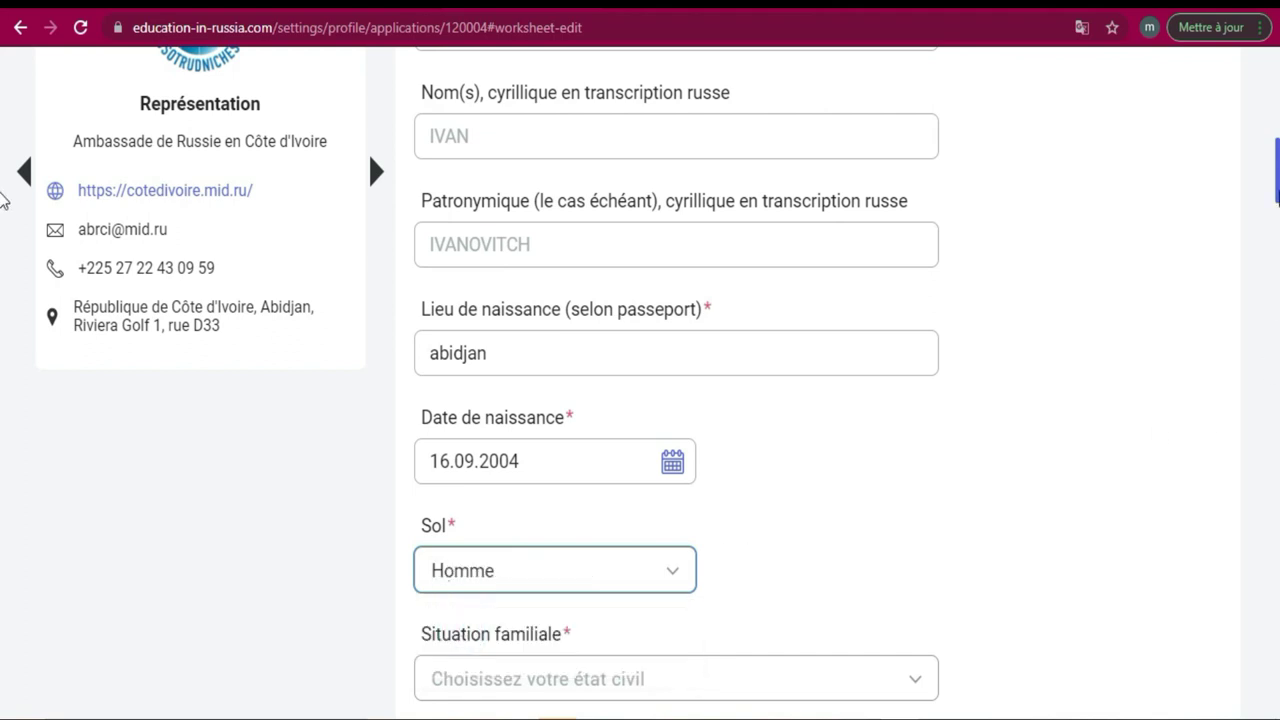
pyautogui.scroll(-4, 3, 215)
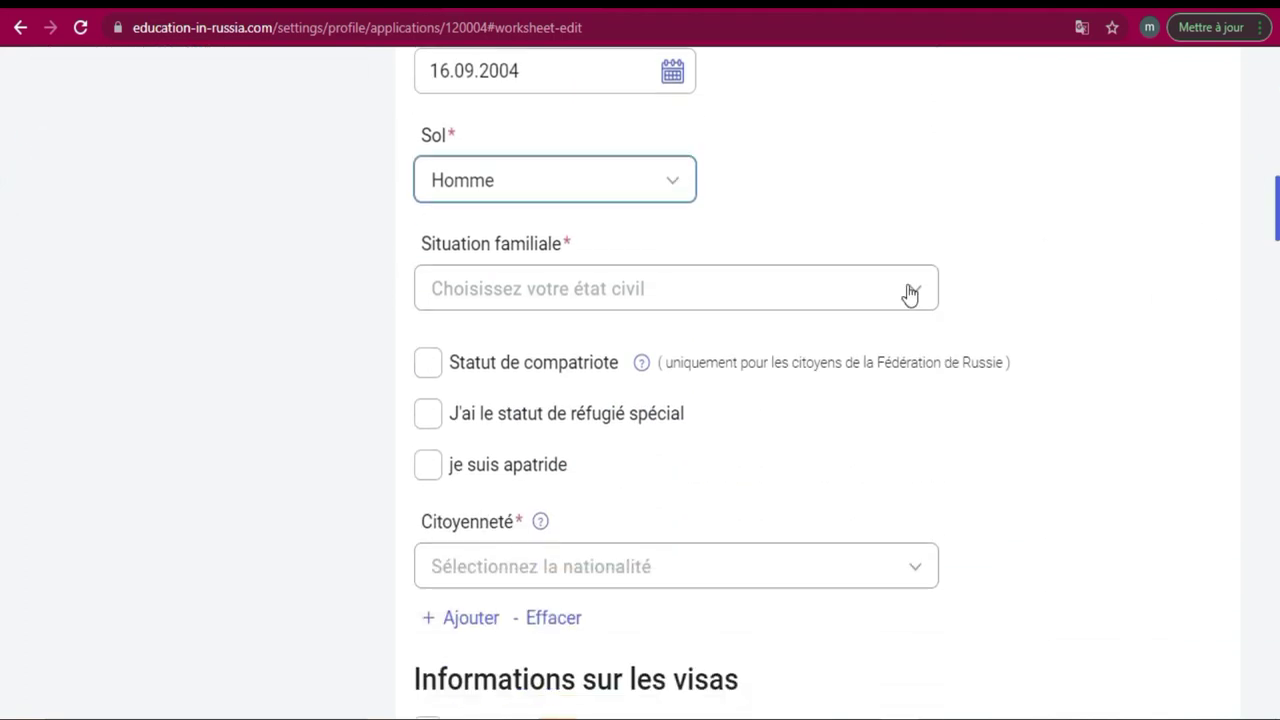
pyautogui.click(891, 298)
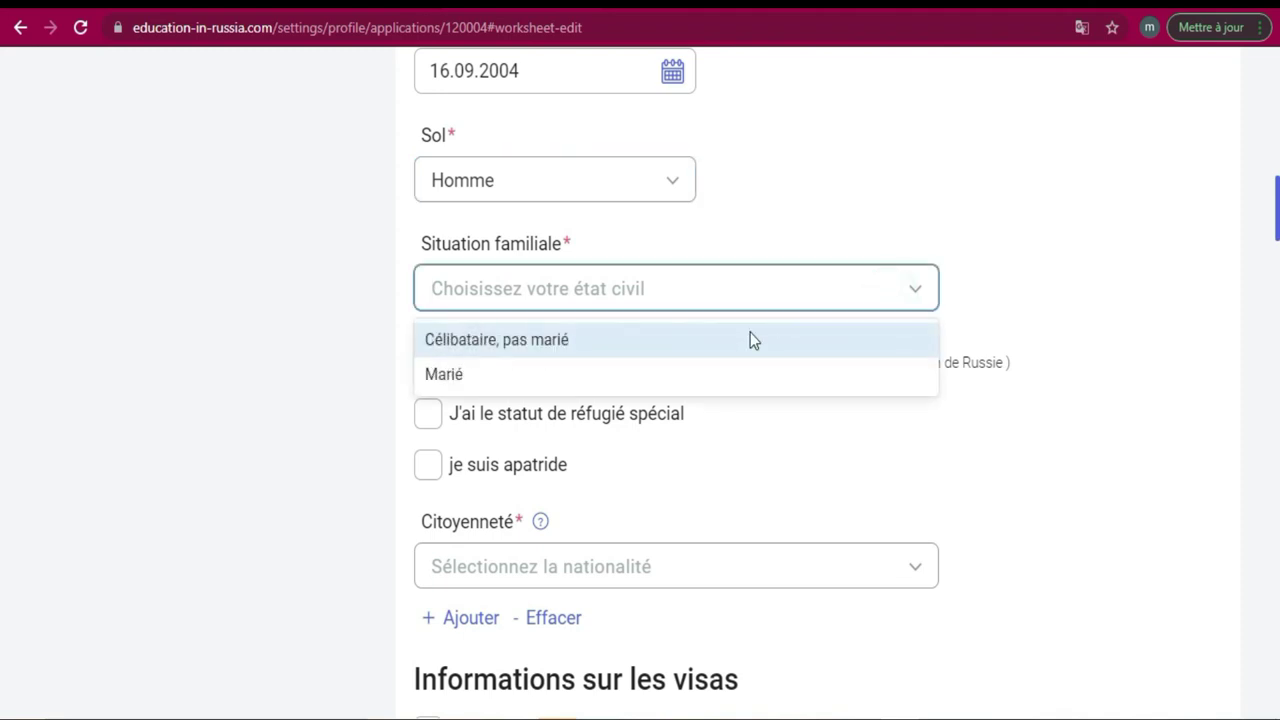
pyautogui.click(717, 347)
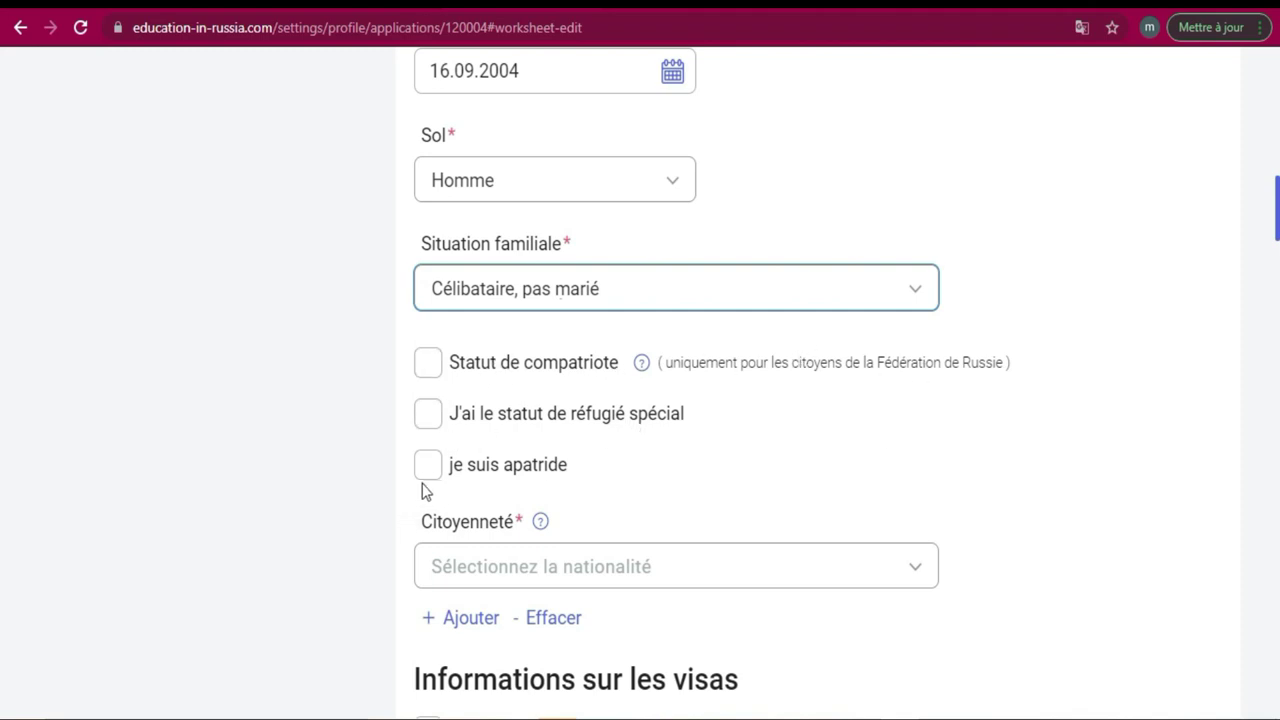
pyautogui.click(688, 567)
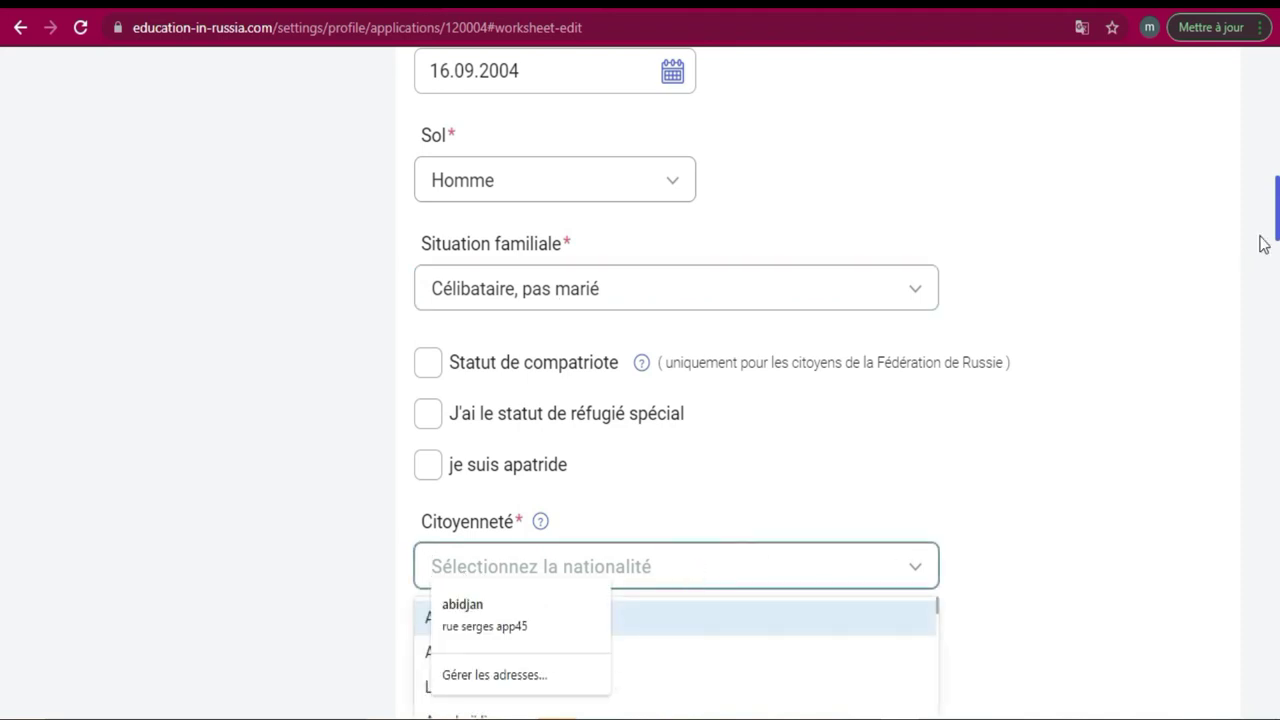
# Clear the Citoyenneté search and pick Côte d'Ivoire from the full country list.
pyautogui.scroll(-4, 3, 275)
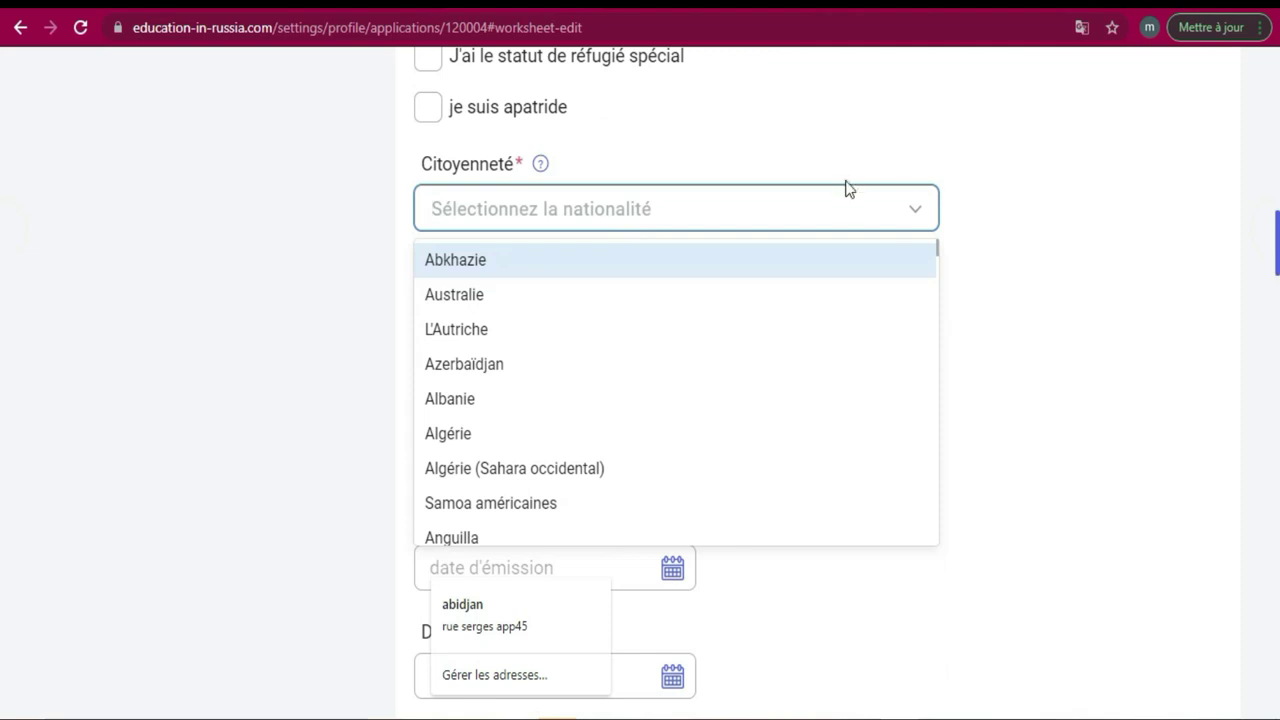
pyautogui.write('c')
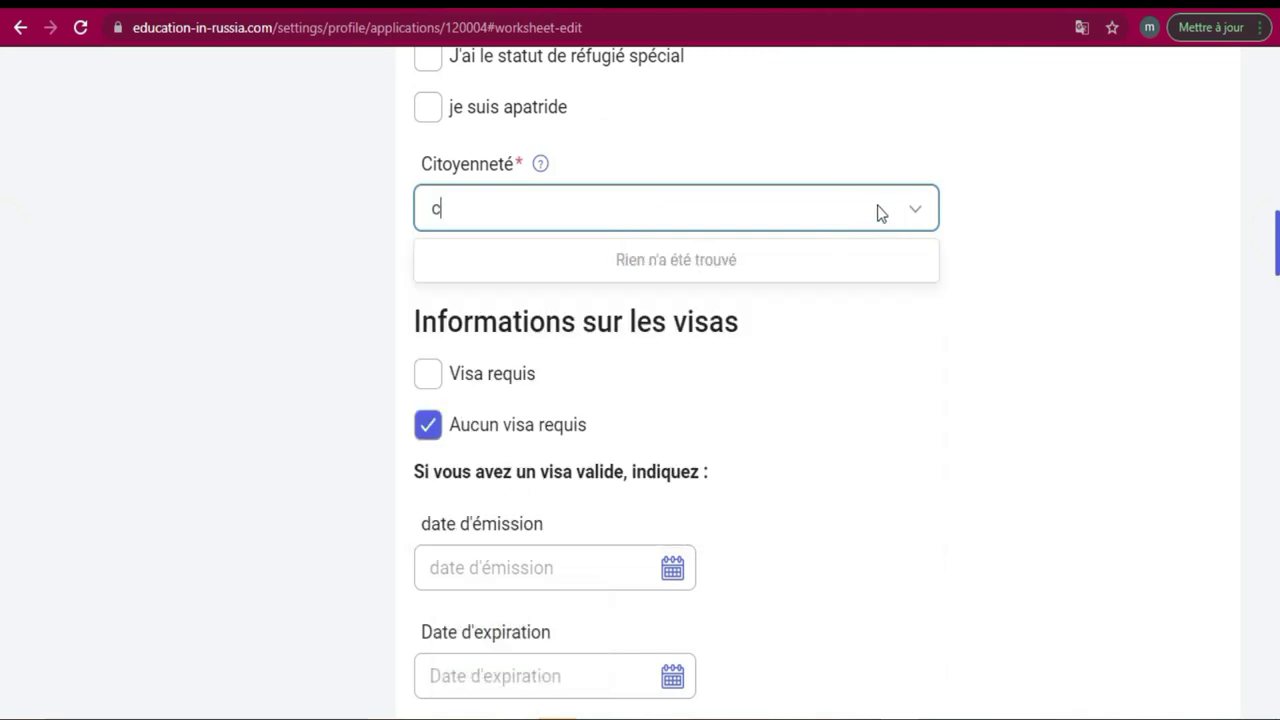
pyautogui.press('BackSpace')
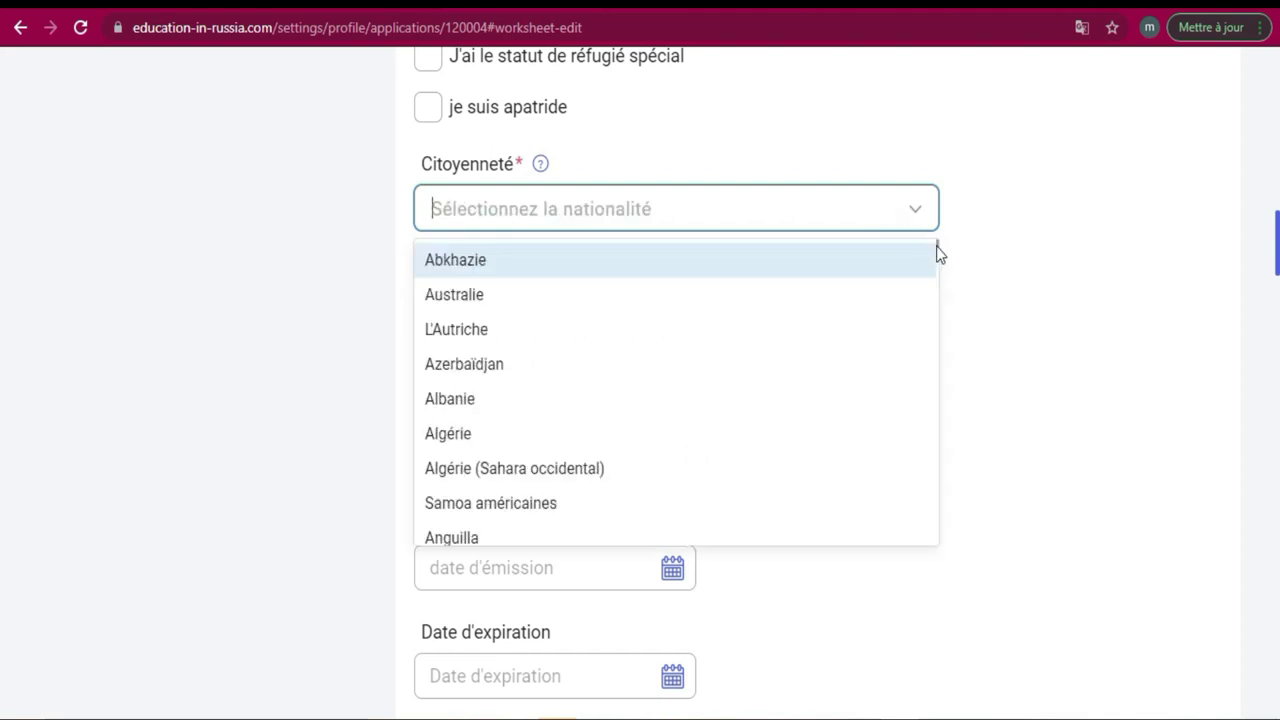
pyautogui.moveTo(937, 248); pyautogui.dragTo(934, 366)
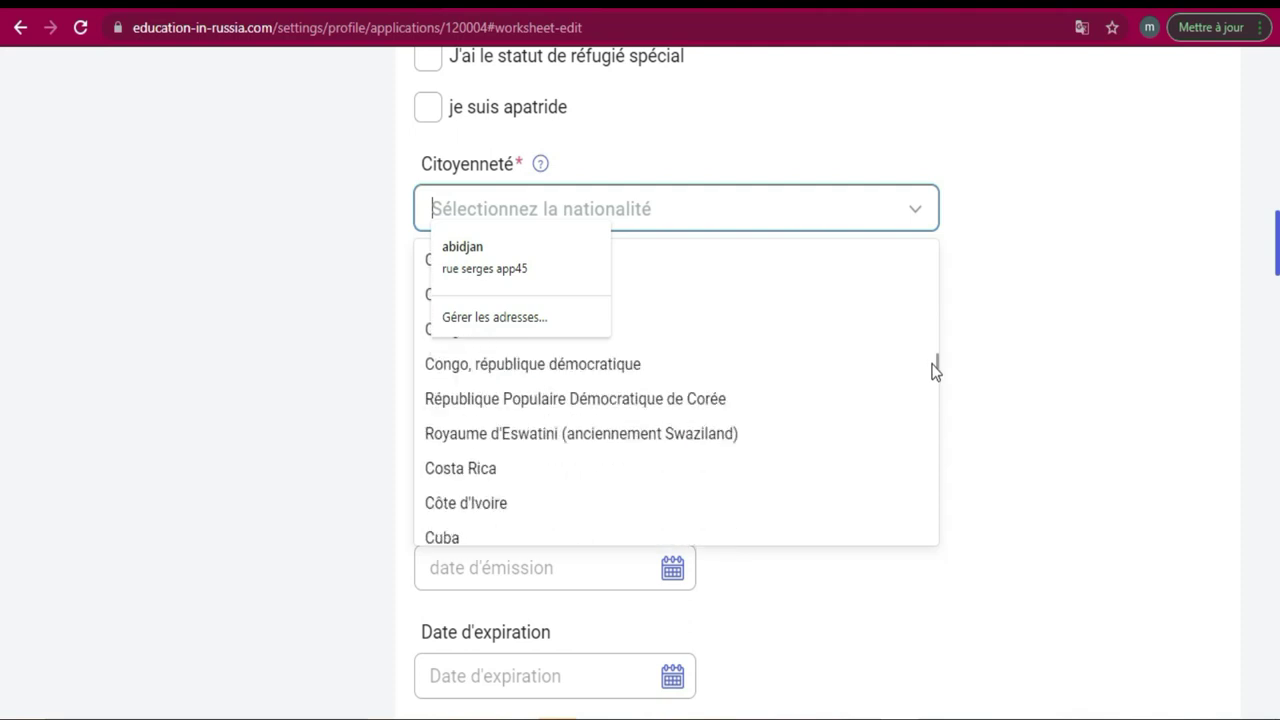
pyautogui.click(595, 512)
pyautogui.click(921, 279)
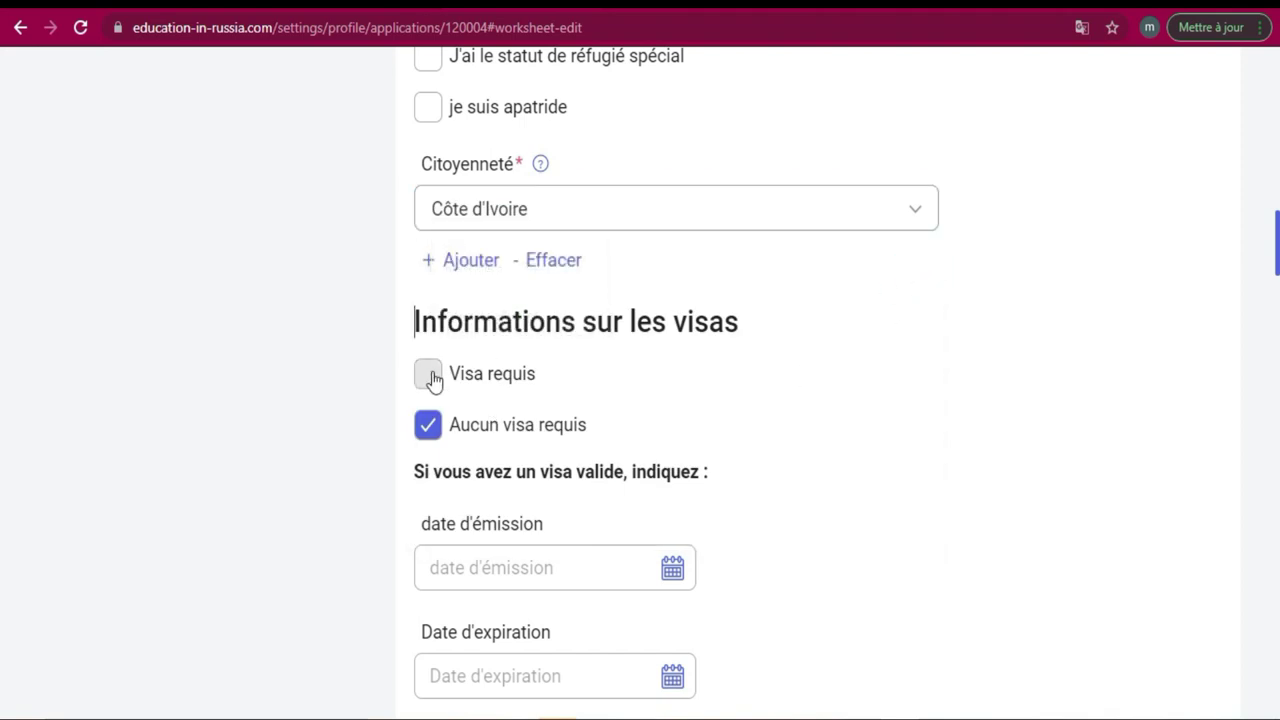
# Tick Visa requis and choose Côte d'Ivoire as the visa-issuing country.
pyautogui.click(429, 376)
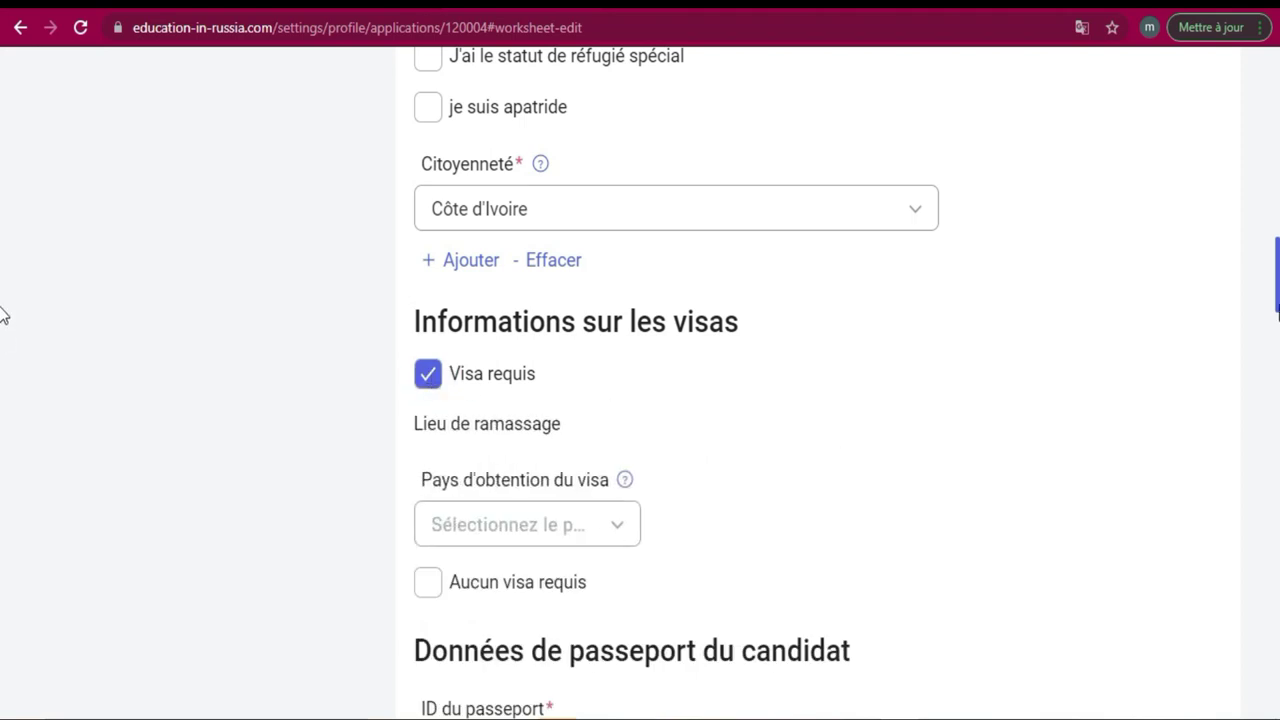
pyautogui.scroll(-2, 2, 313)
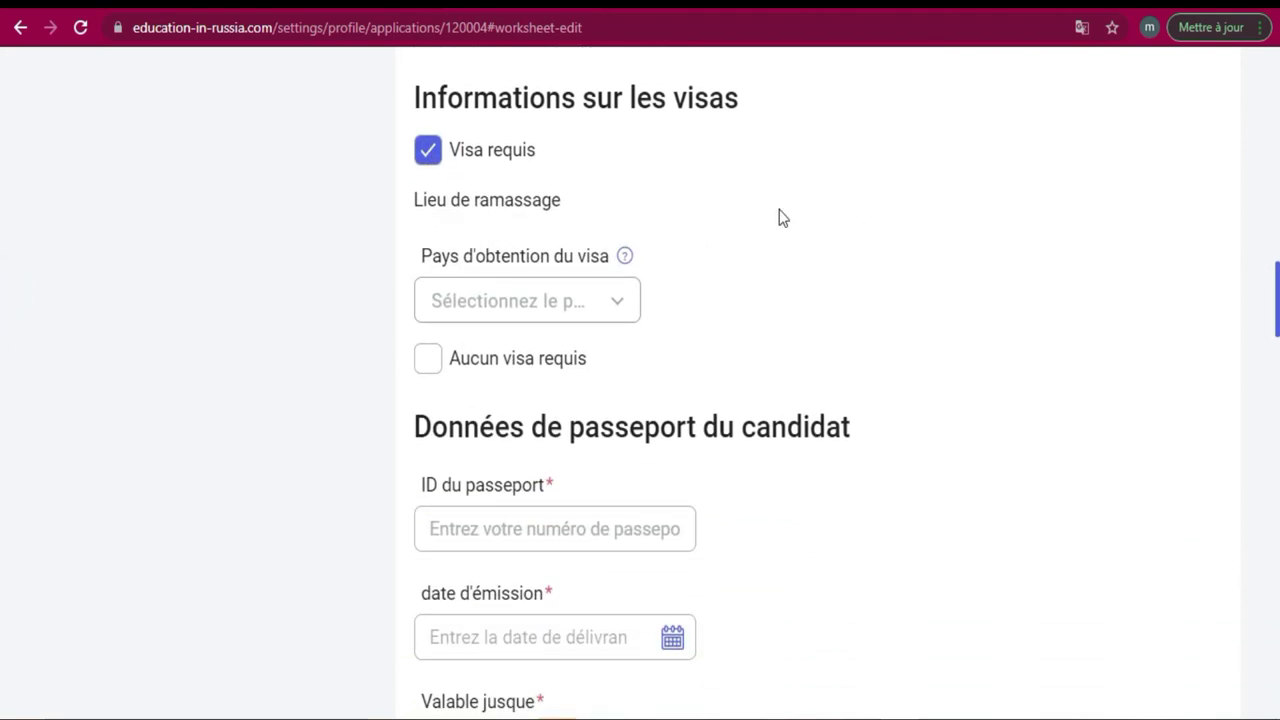
pyautogui.click(616, 306)
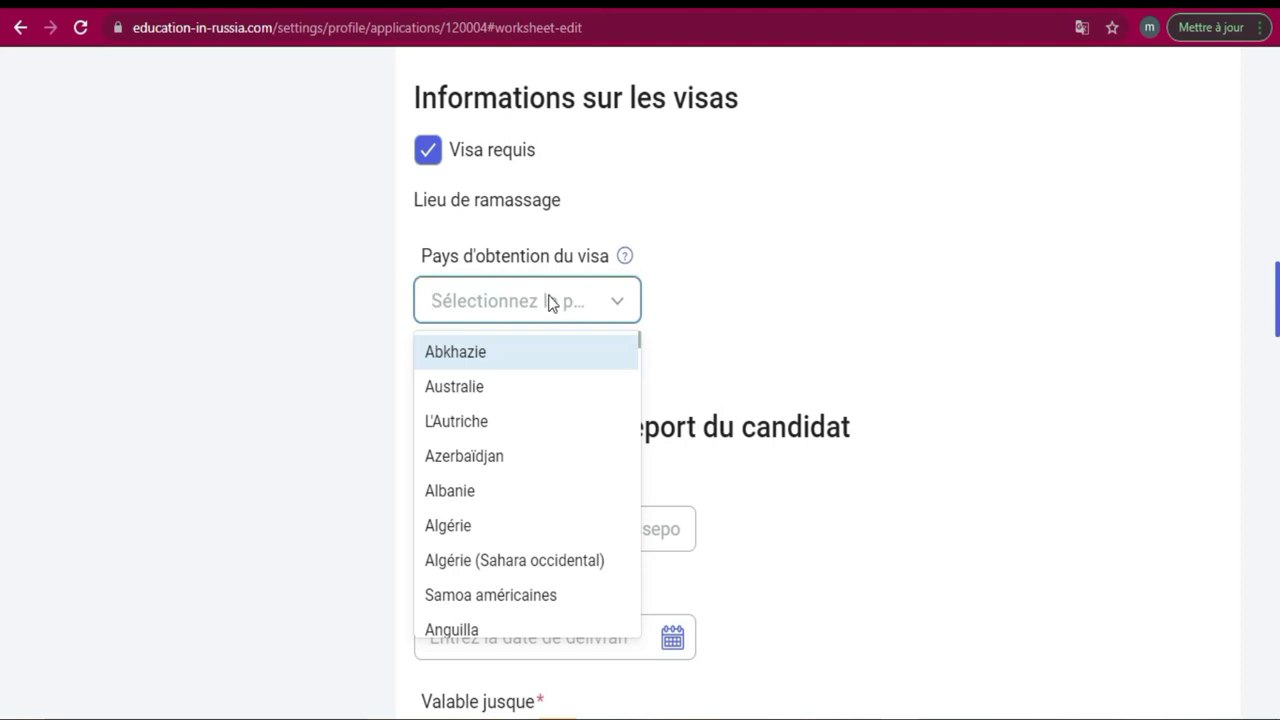
pyautogui.write('c')
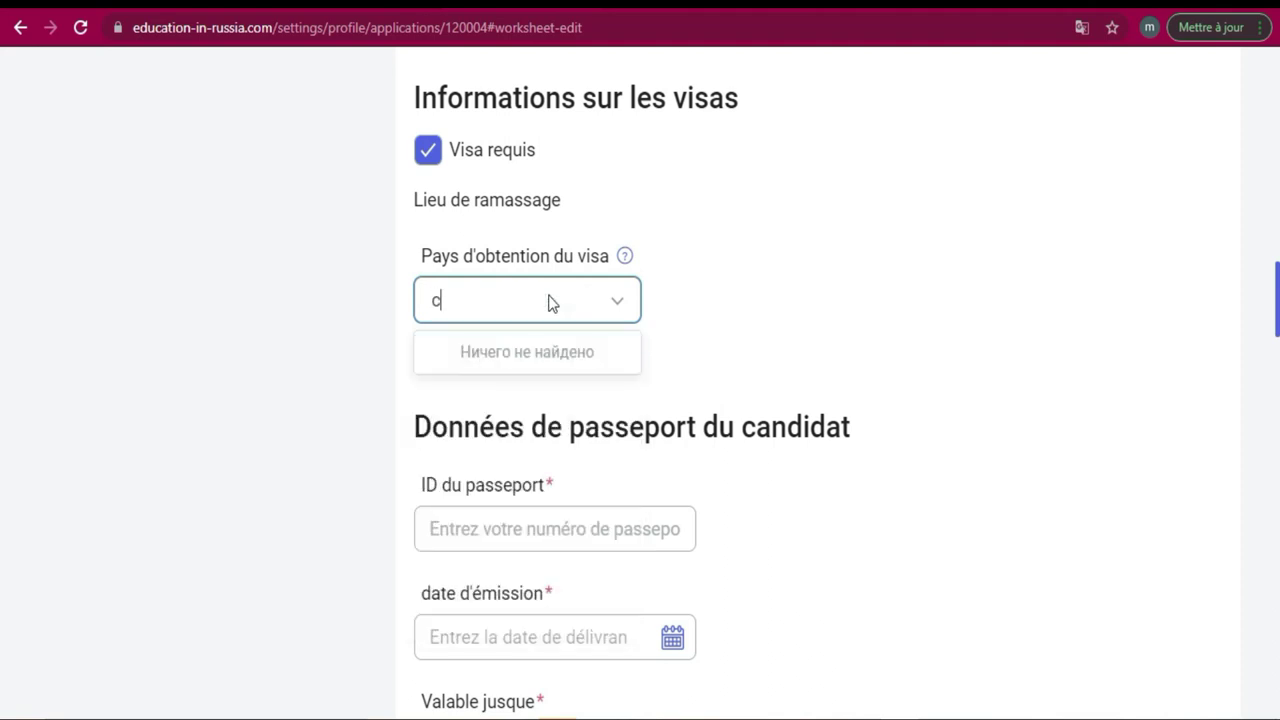
pyautogui.click(617, 305)
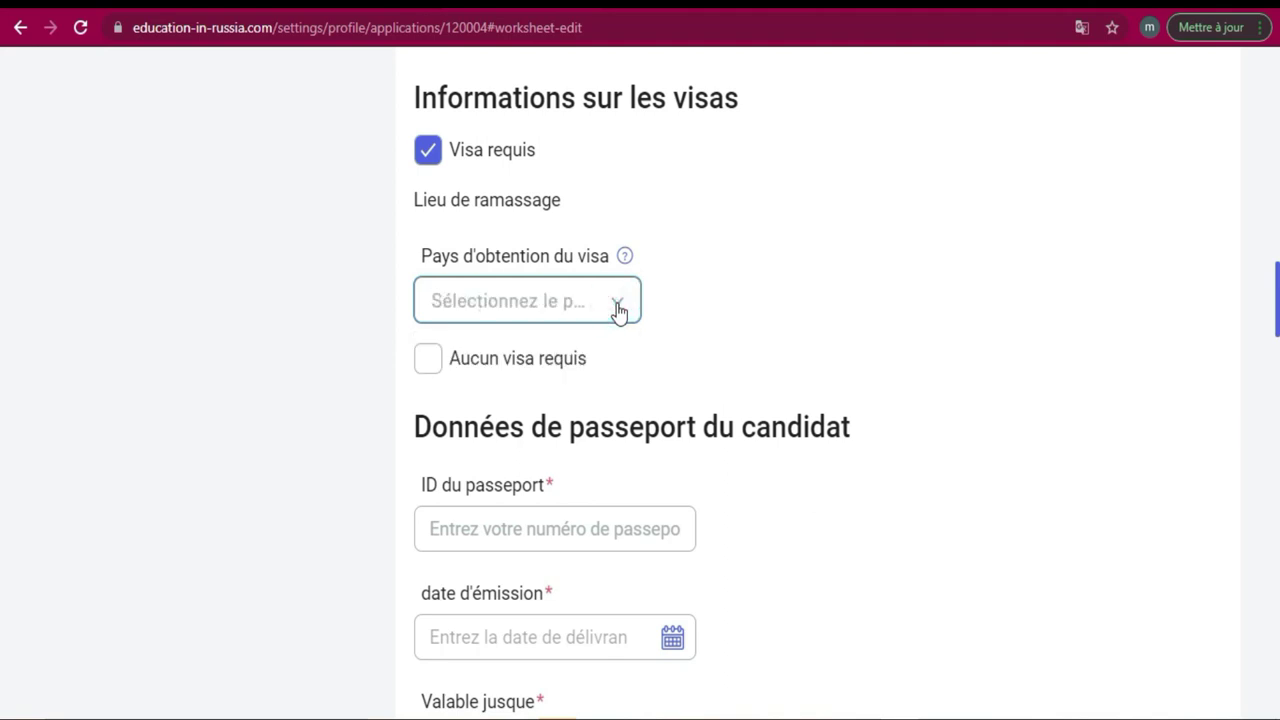
pyautogui.click(617, 305)
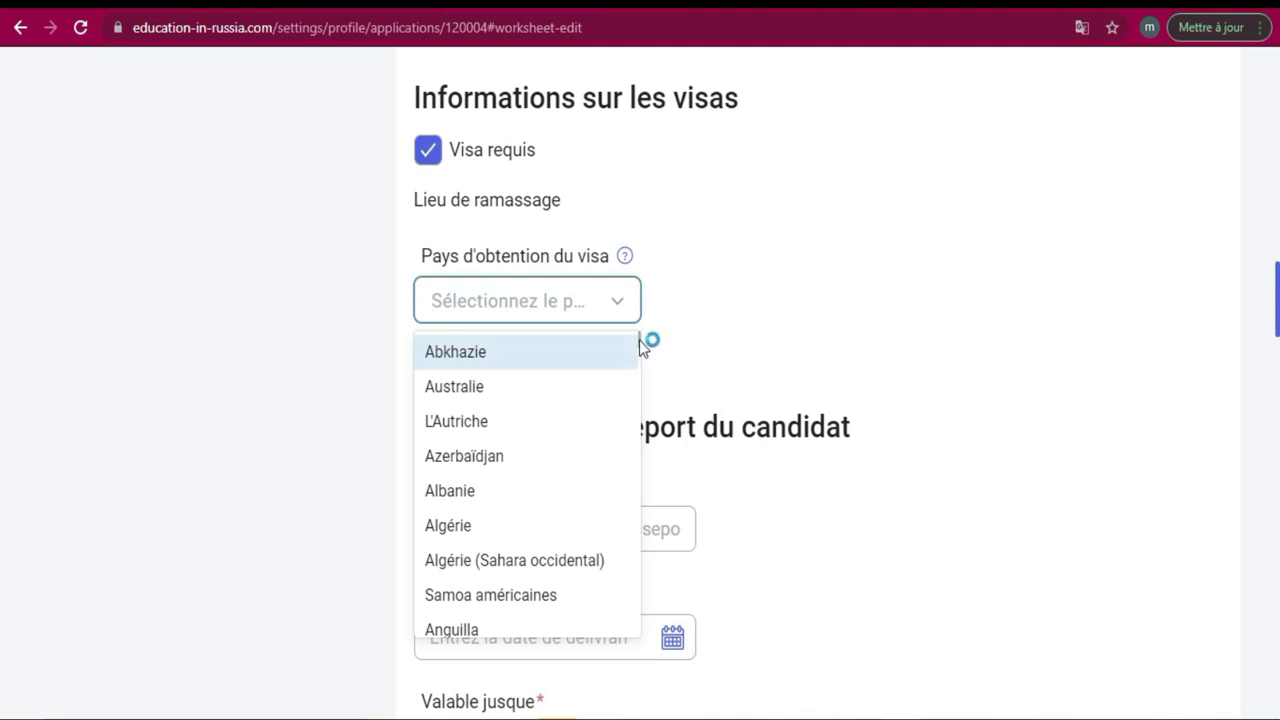
pyautogui.moveTo(639, 341); pyautogui.dragTo(629, 460)
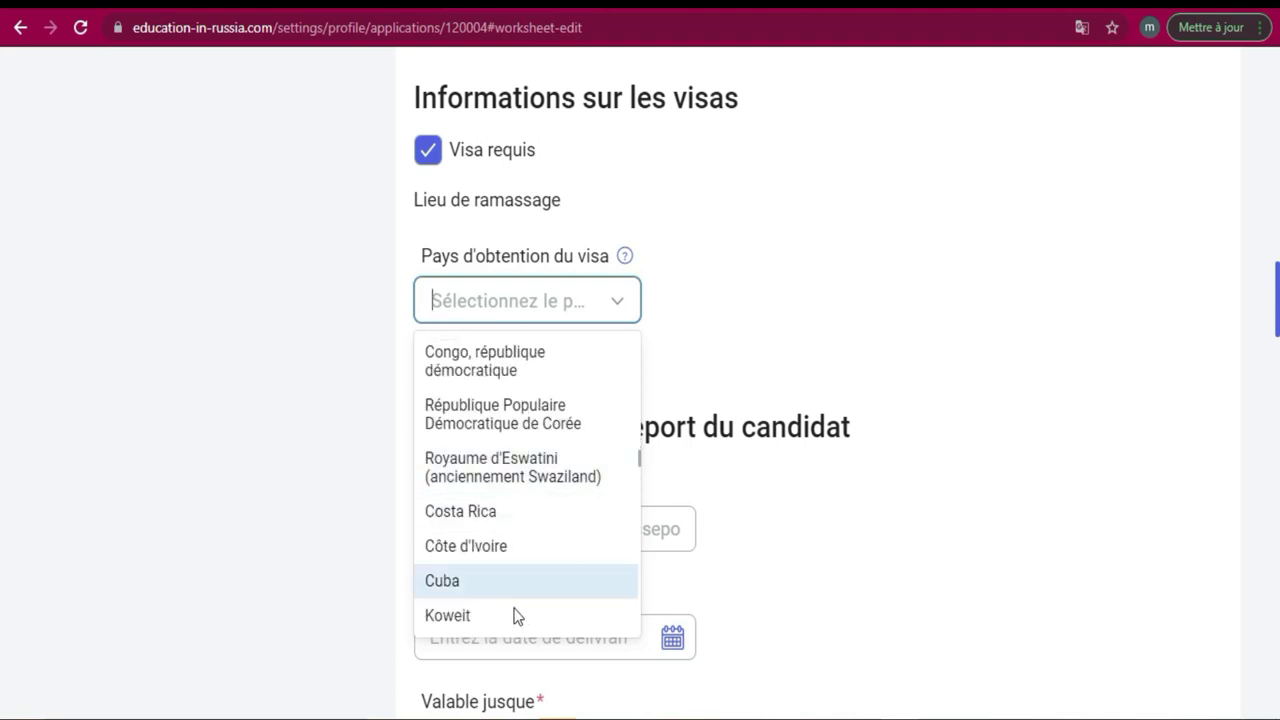
pyautogui.click(504, 540)
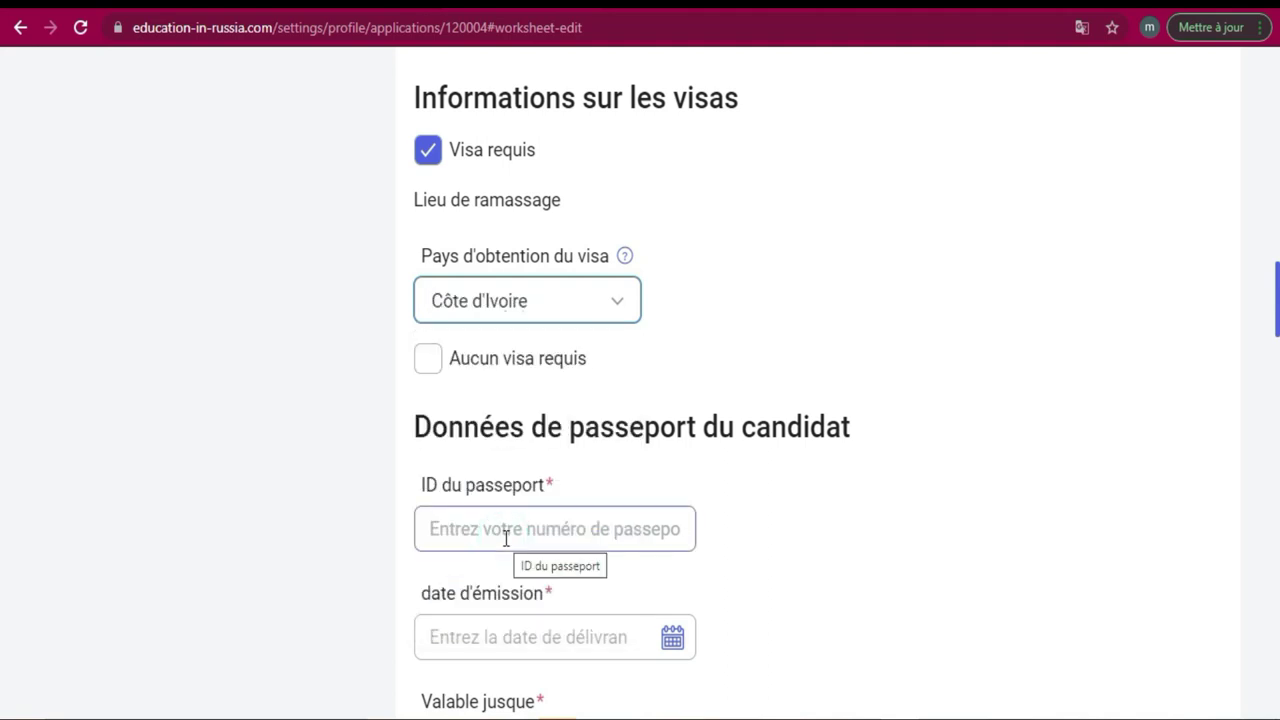
# Select Abidjan as the visa city.
pyautogui.click(759, 303)
pyautogui.click(749, 300)
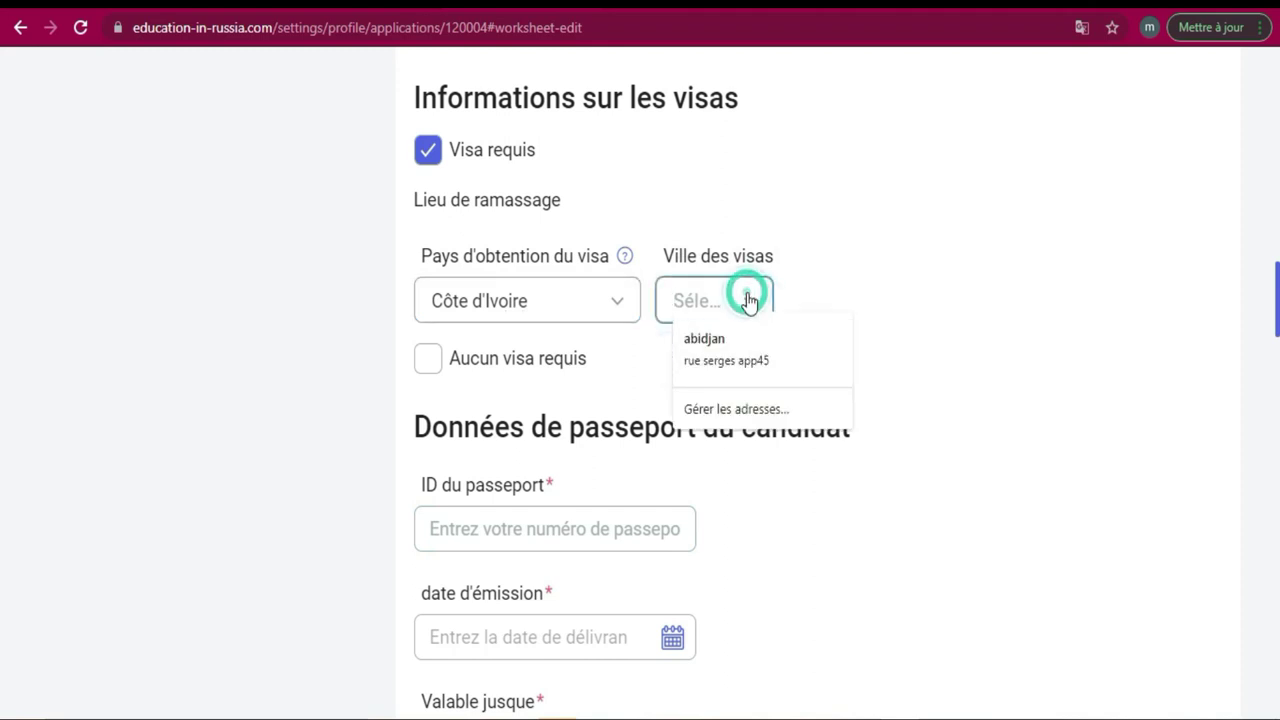
pyautogui.click(665, 355)
pyautogui.click(975, 298)
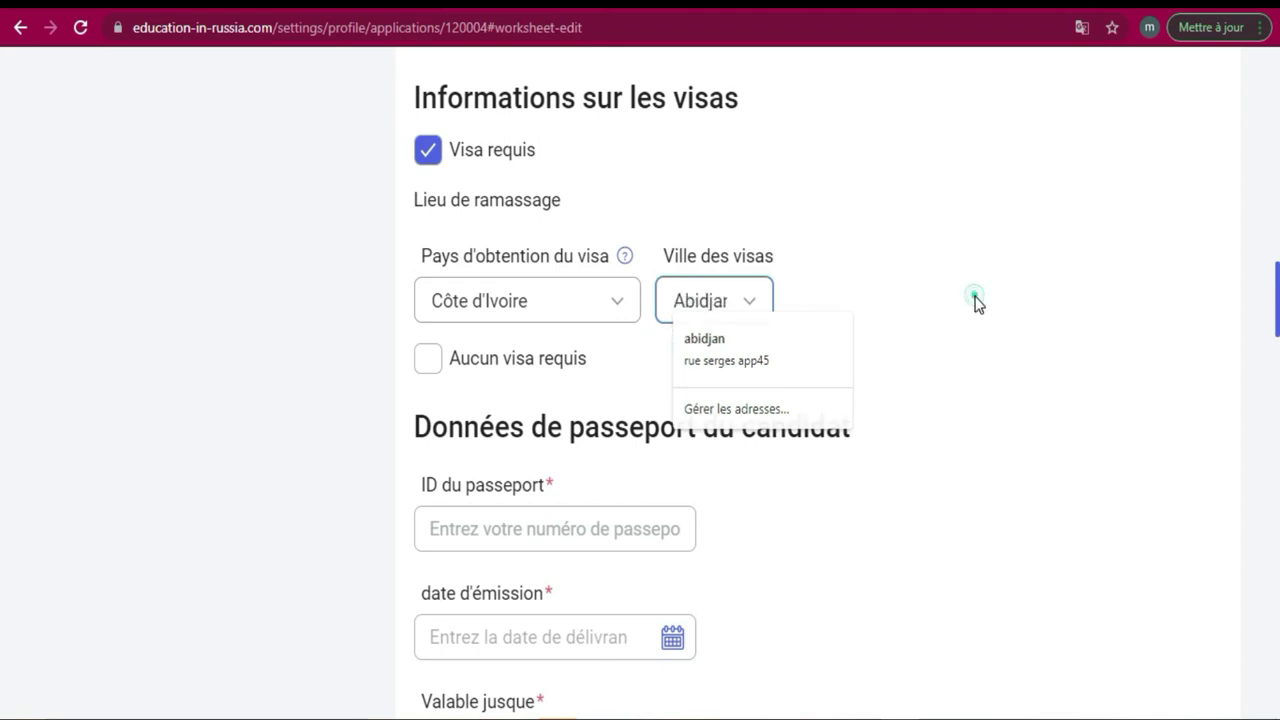
# Enter the applicant's passport number in the ID du passeport field.
pyautogui.scroll(-3, 0, 293)
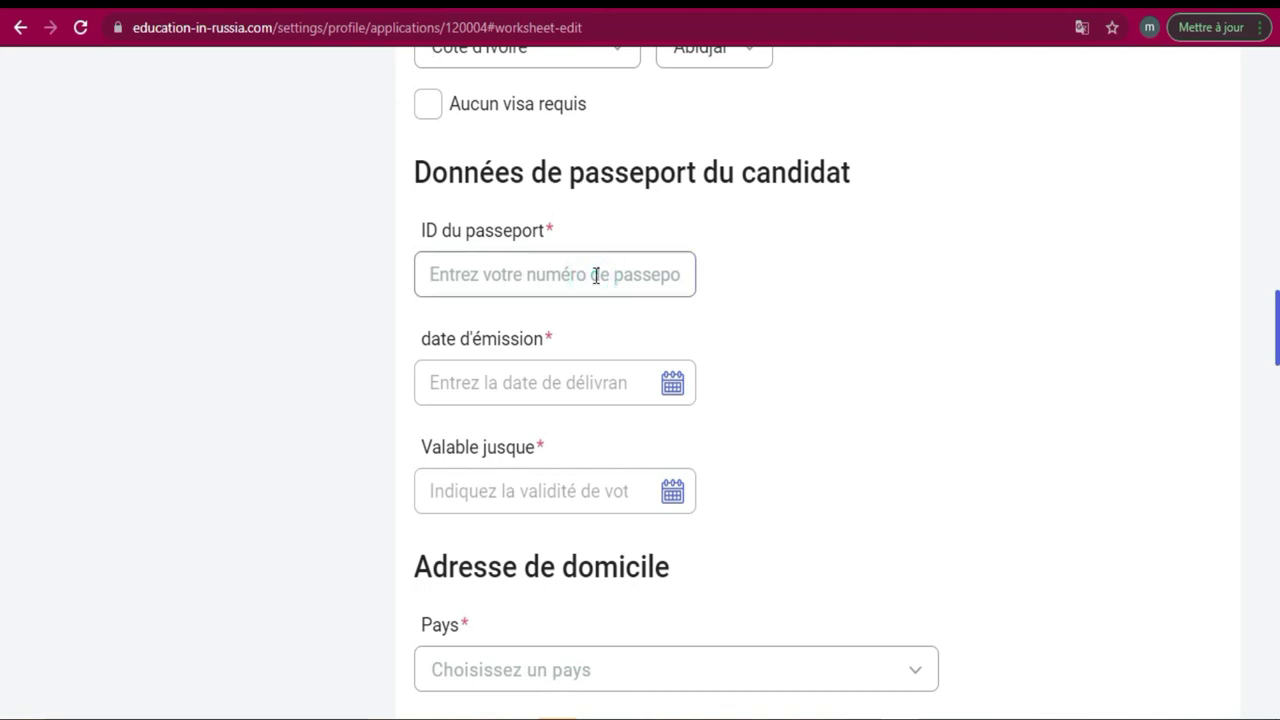
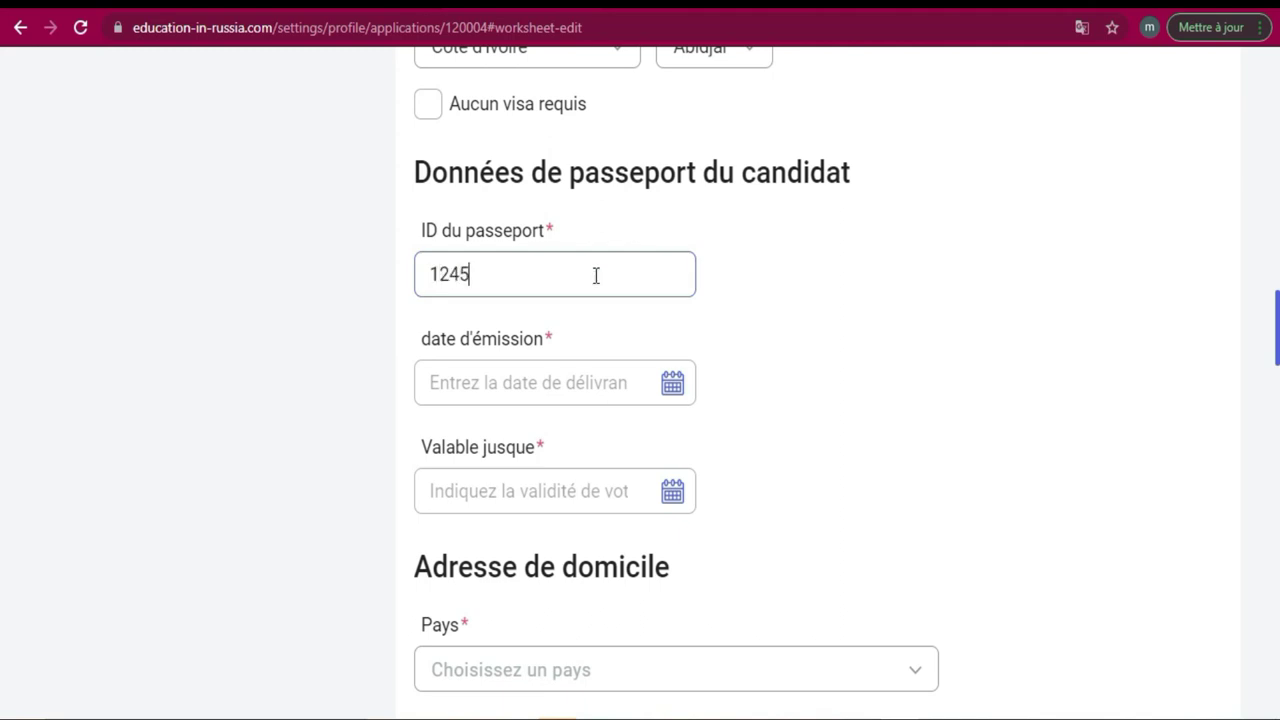
pyautogui.press('Tab')
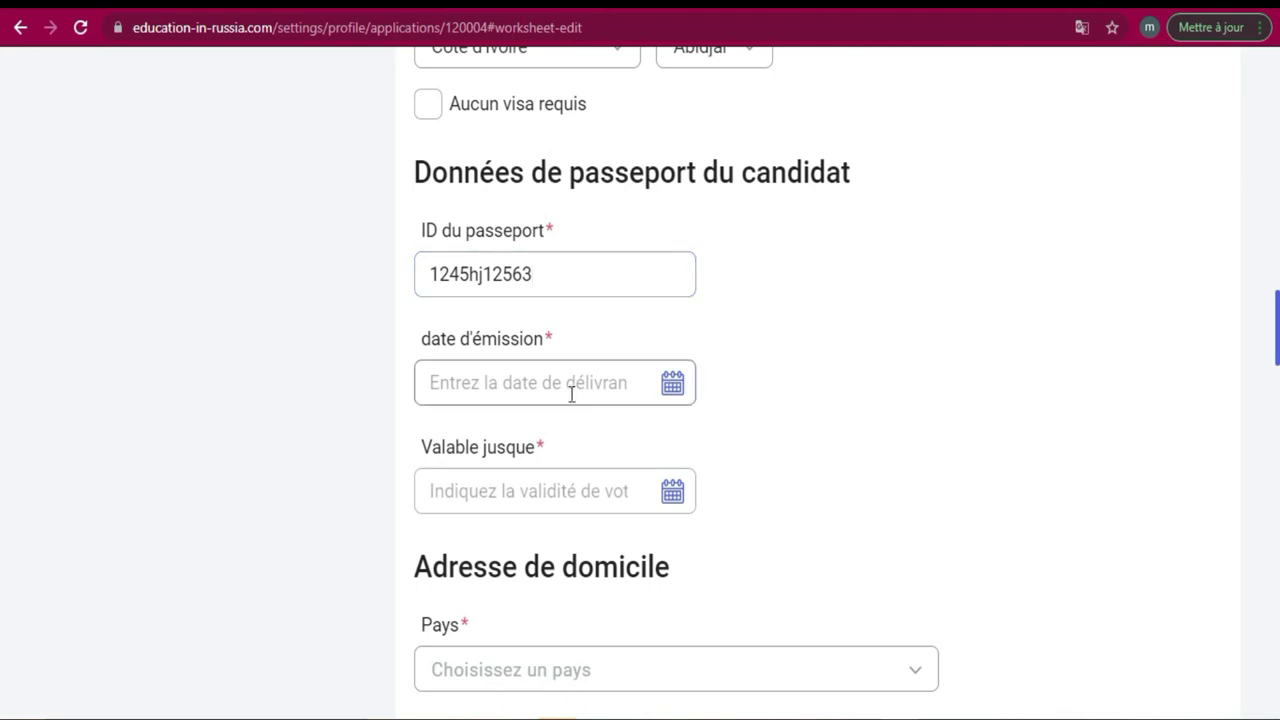
pyautogui.click(572, 381)
pyautogui.click(671, 385)
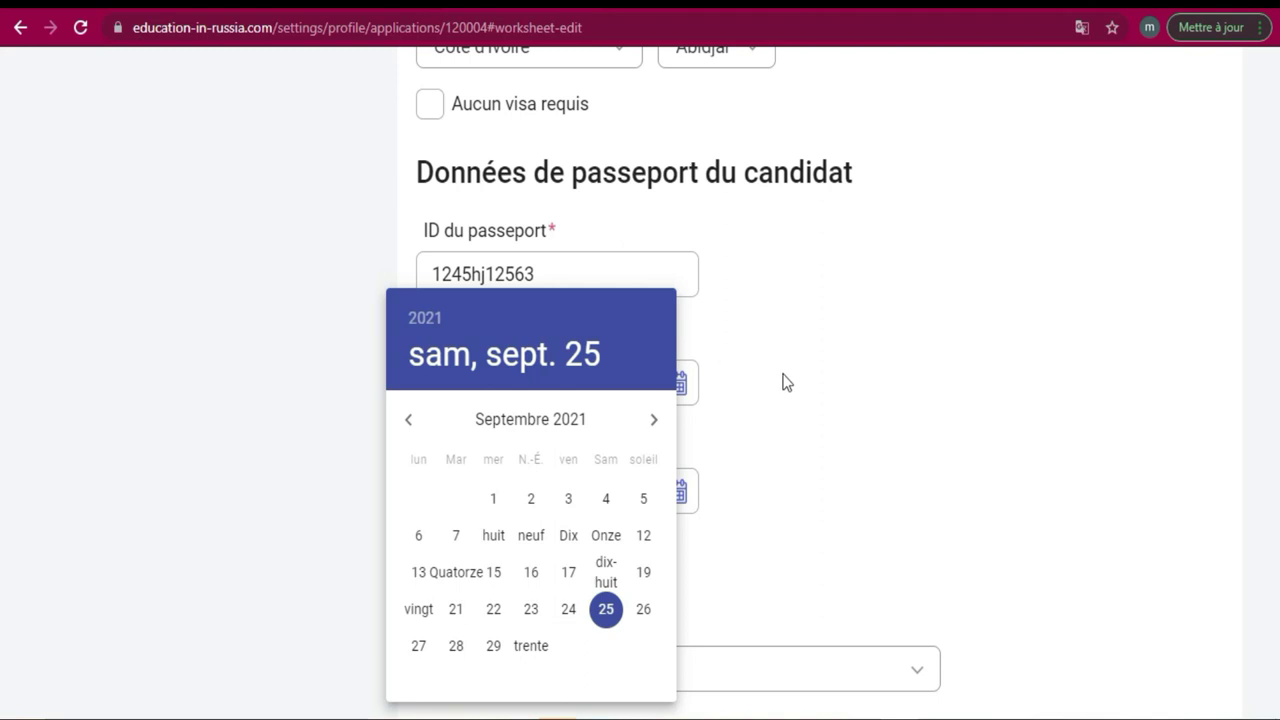
# Set the passport issue date to 17 September 2021.
pyautogui.click(1112, 378)
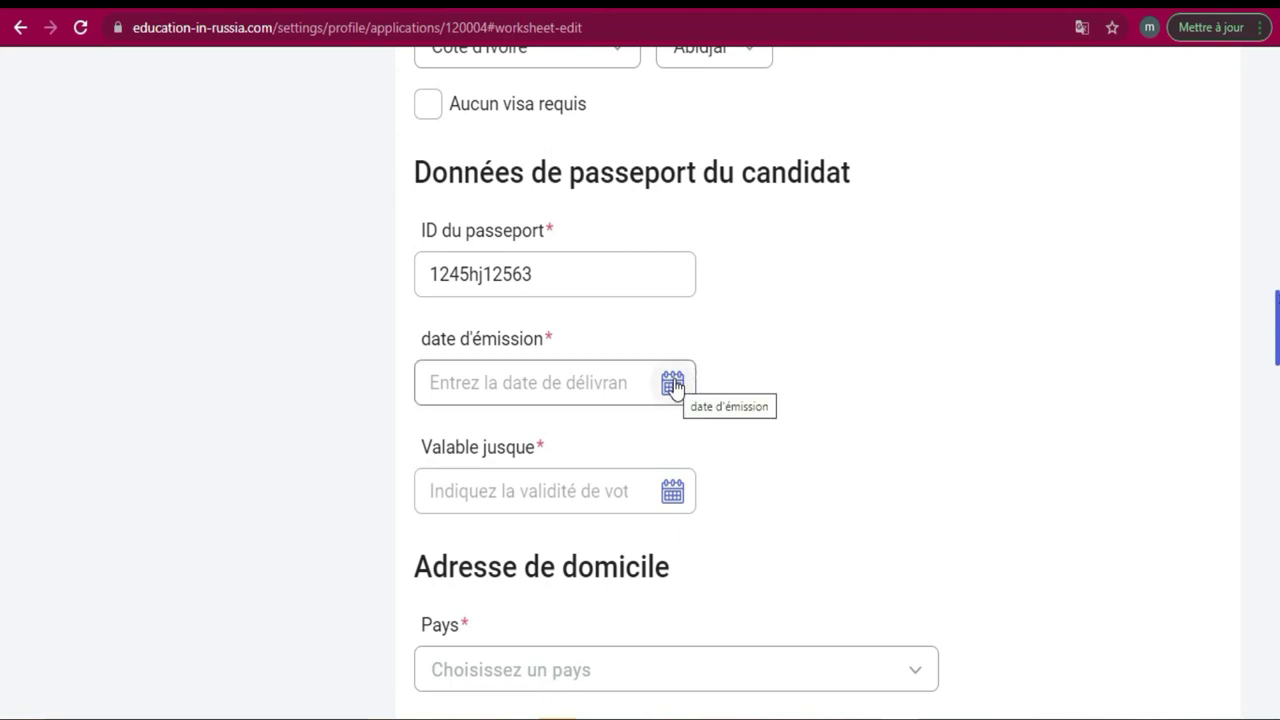
pyautogui.click(673, 383)
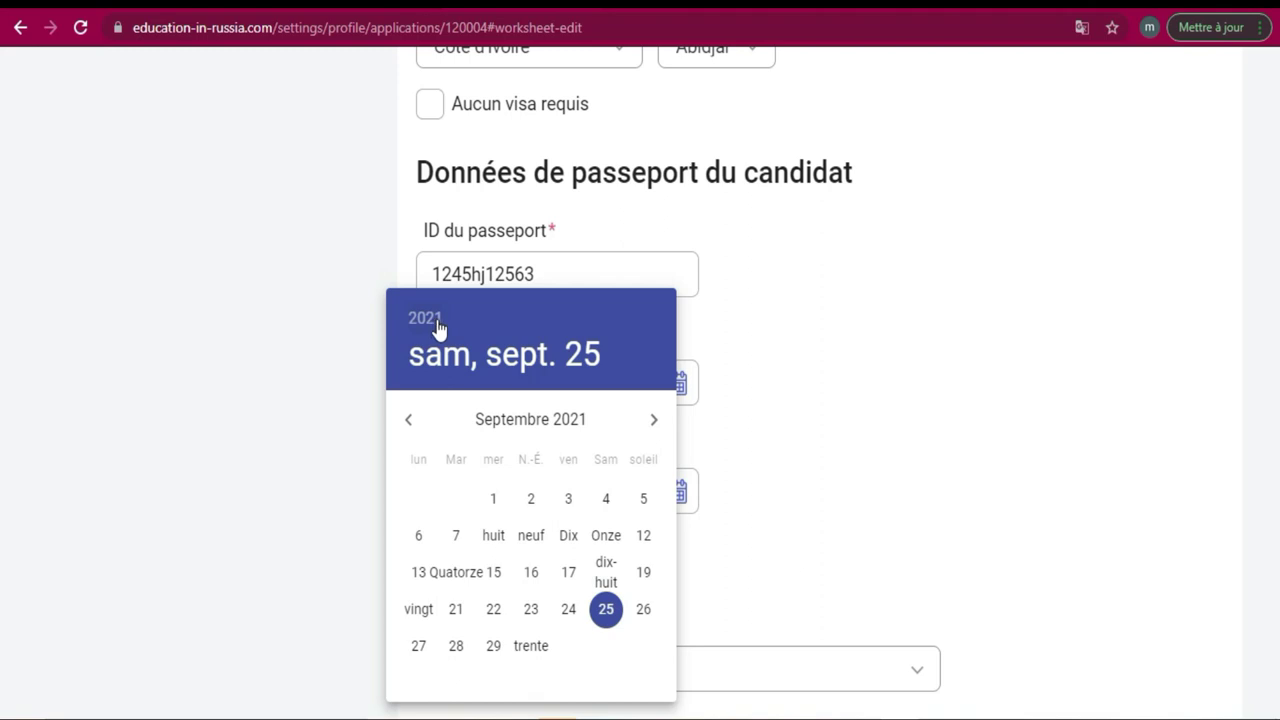
pyautogui.click(569, 571)
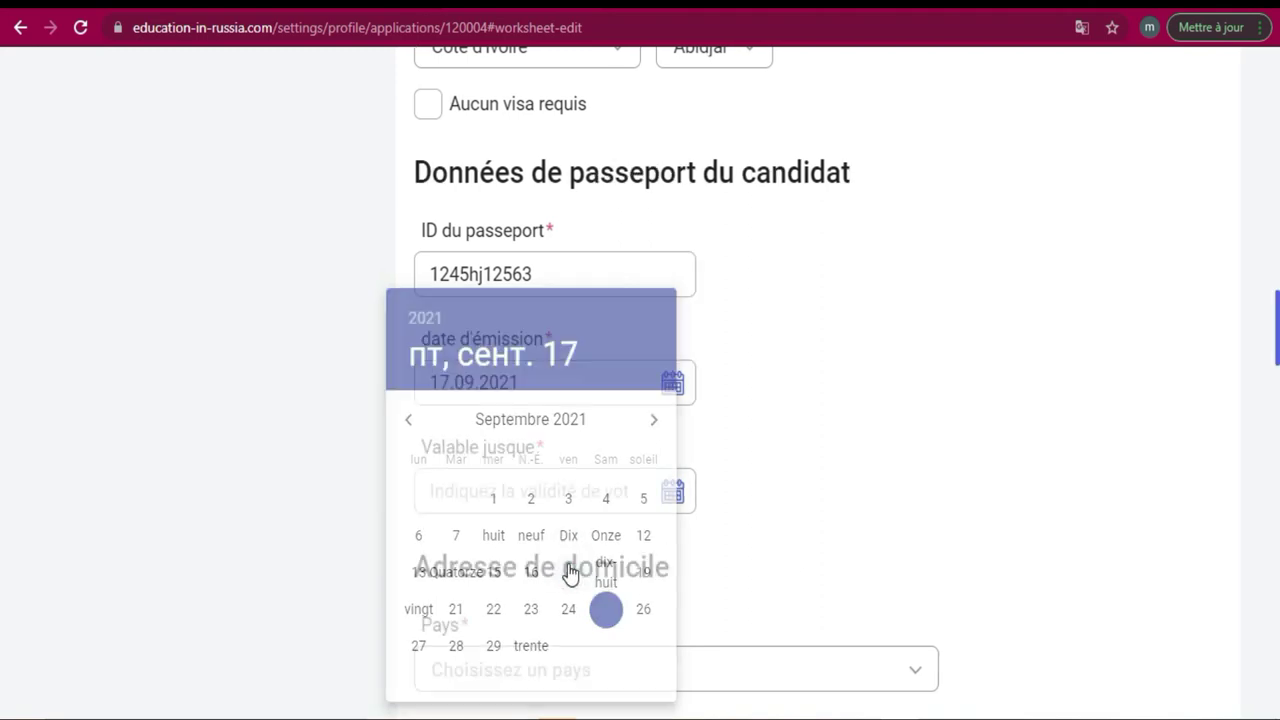
# Set the Valable jusque date to 25 September 2026.
pyautogui.click(604, 493)
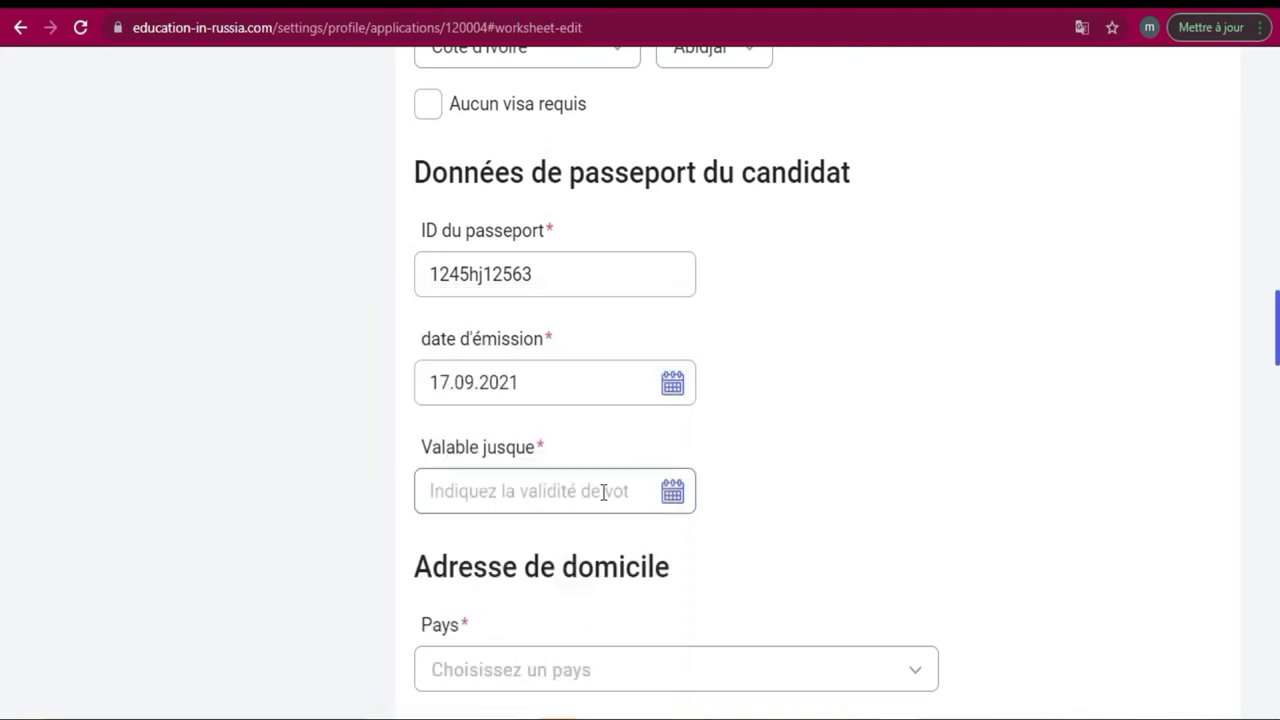
pyautogui.click(689, 498)
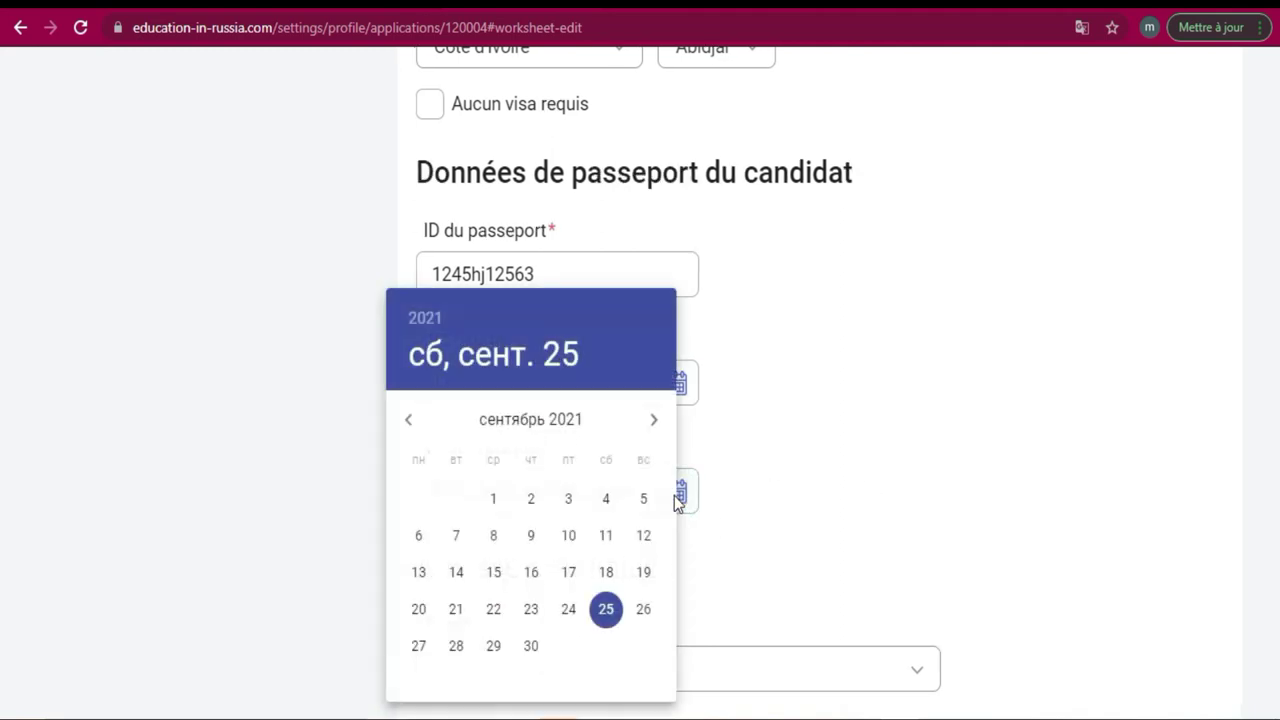
pyautogui.click(424, 320)
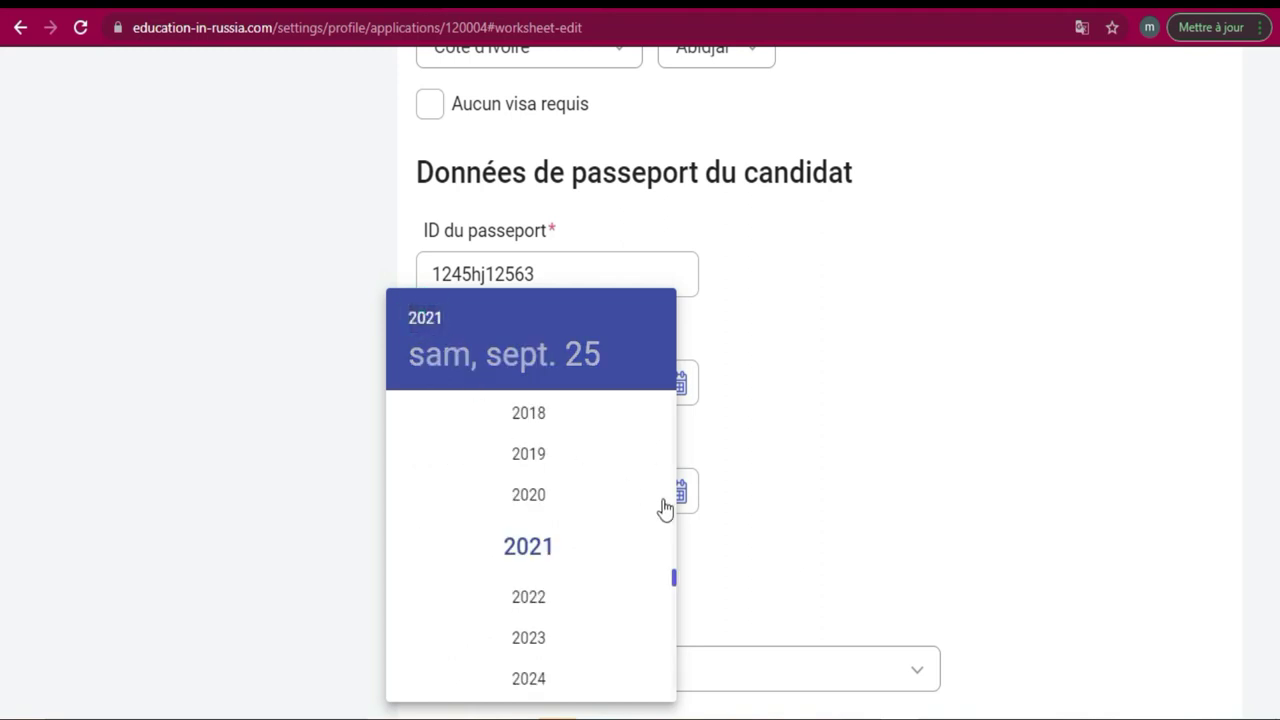
pyautogui.moveTo(677, 578); pyautogui.dragTo(675, 588)
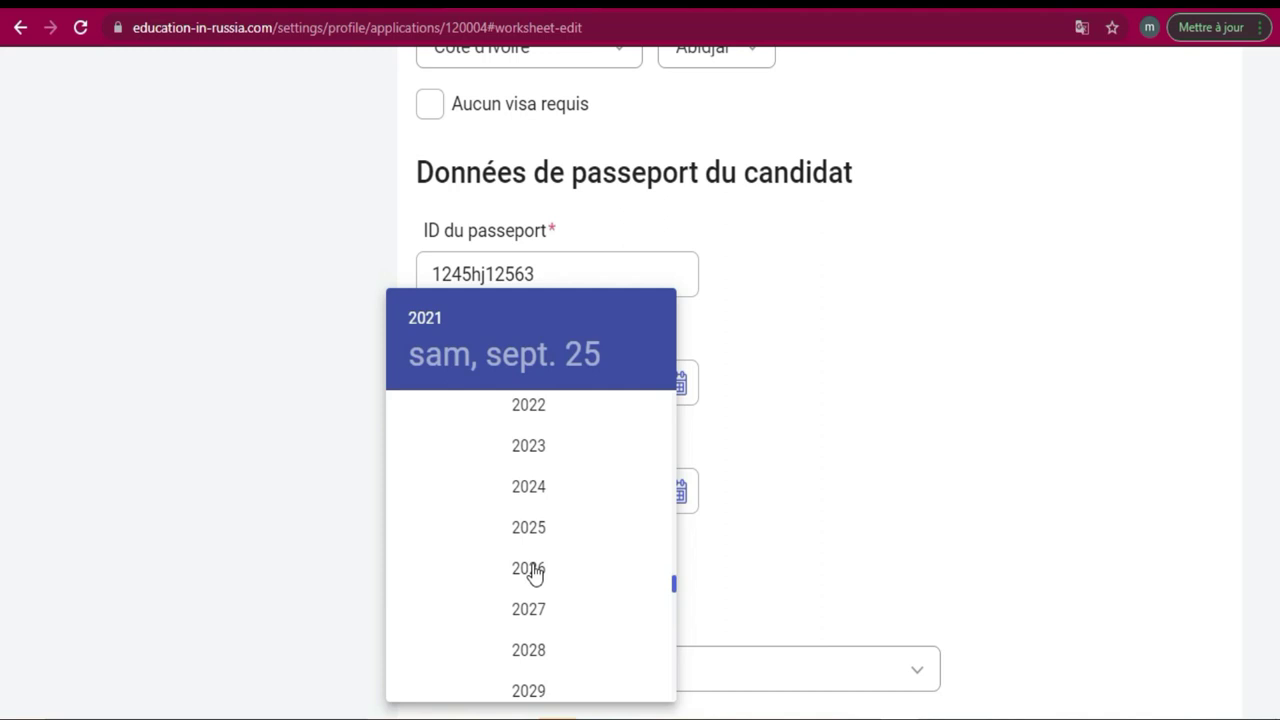
pyautogui.click(533, 570)
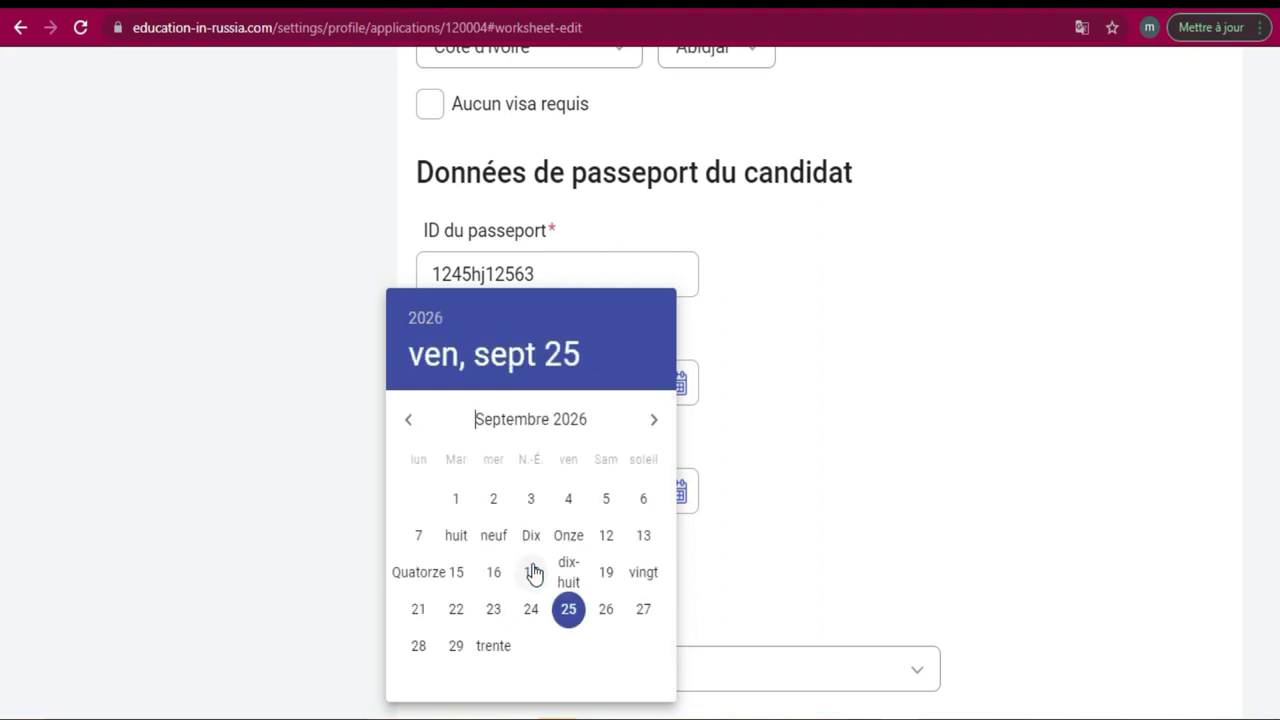
pyautogui.click(569, 610)
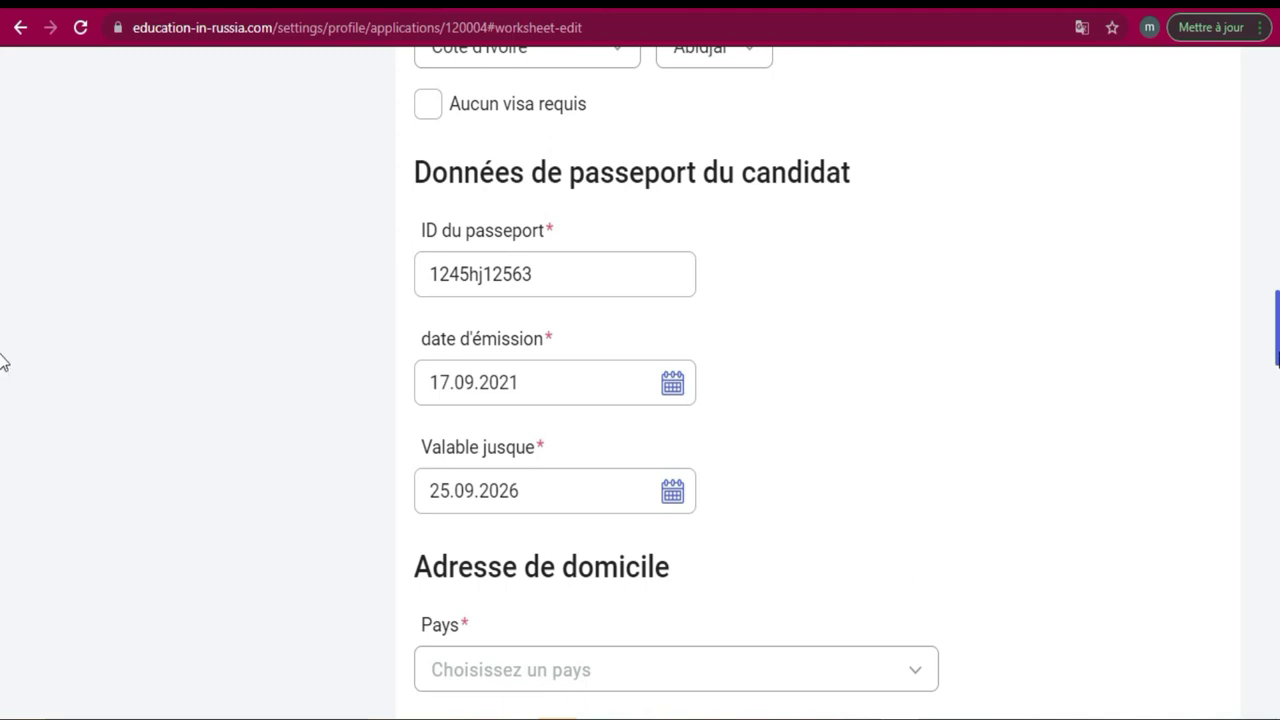
# Choose Côte d'Ivoire as the home address country.
pyautogui.scroll(-5, 2, 365)
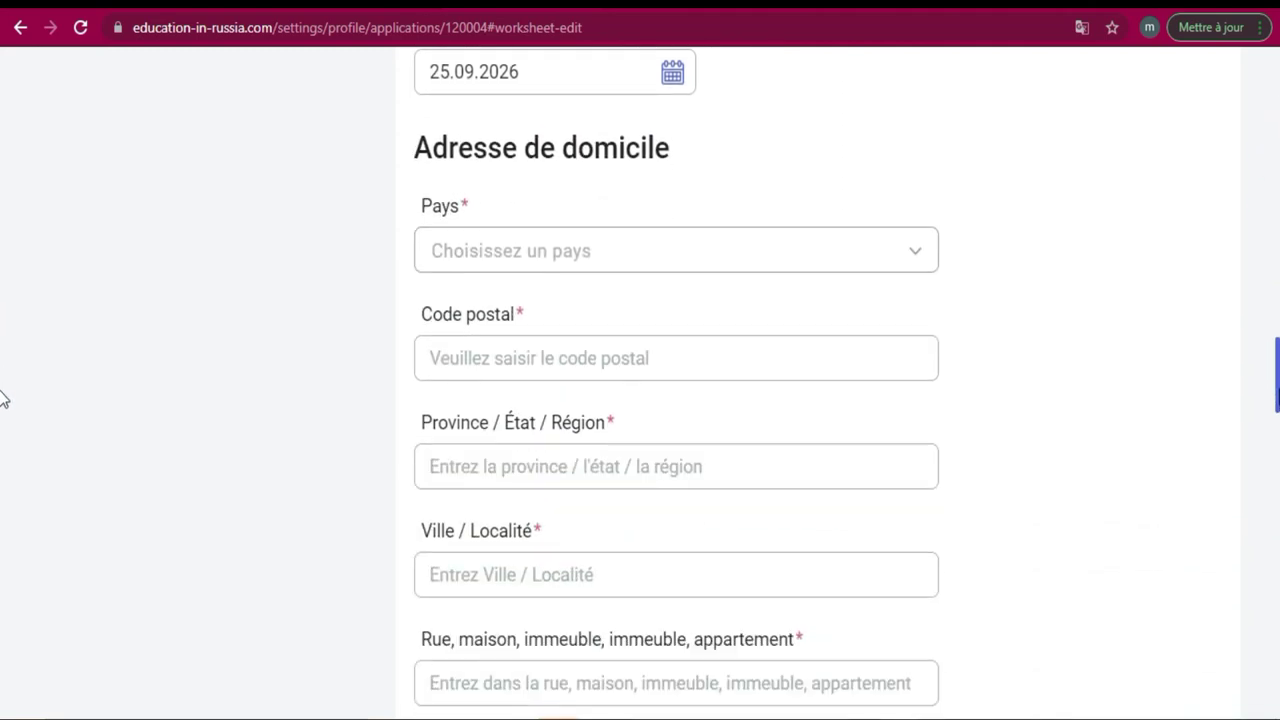
pyautogui.click(917, 259)
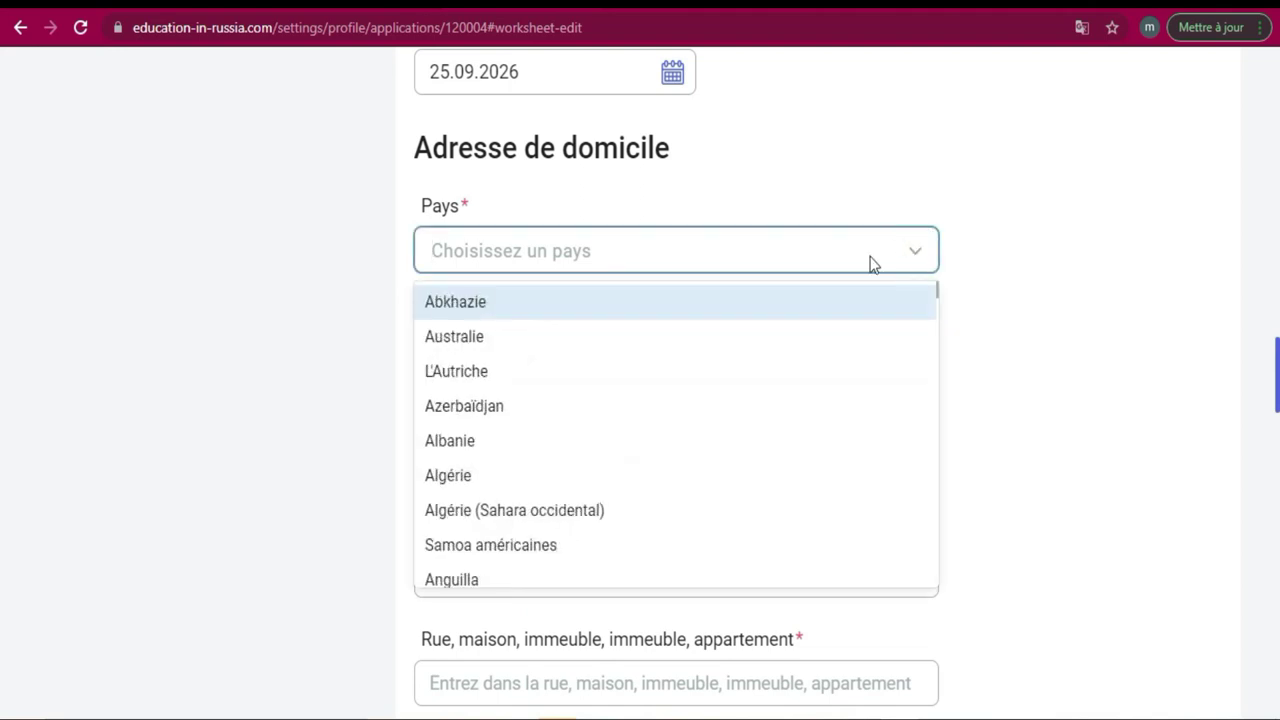
pyautogui.click(870, 263)
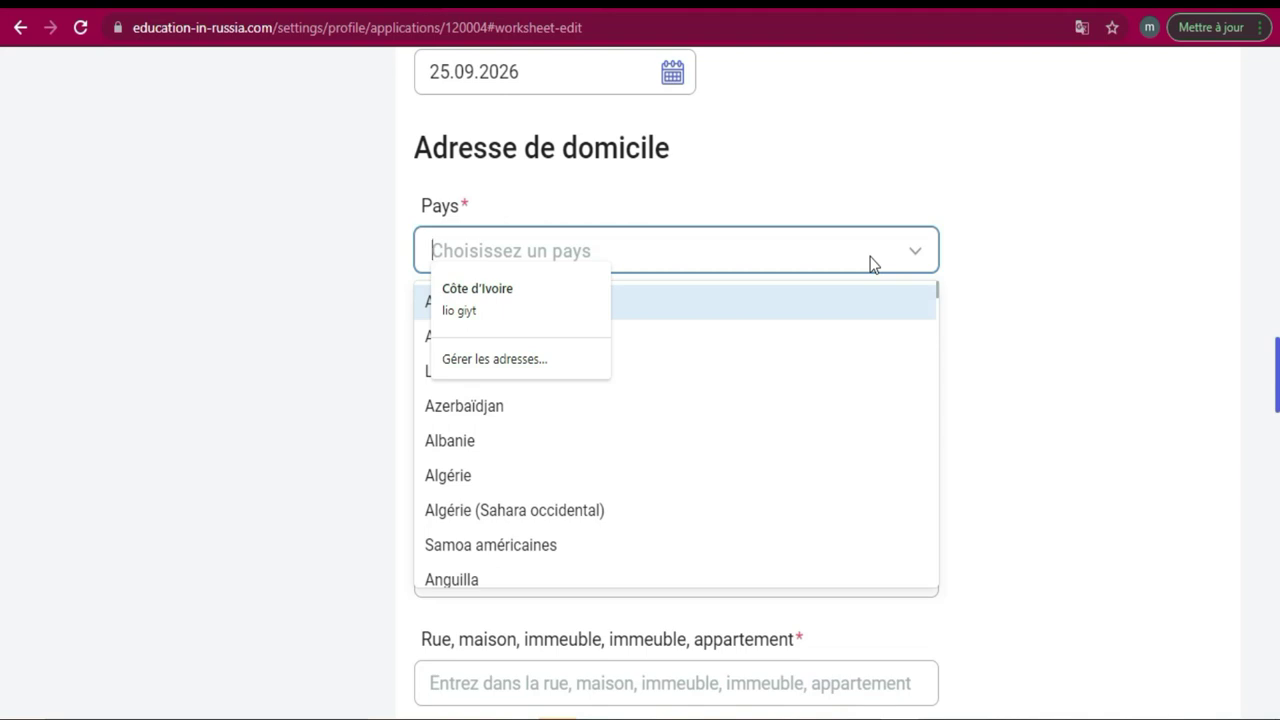
pyautogui.click(918, 262)
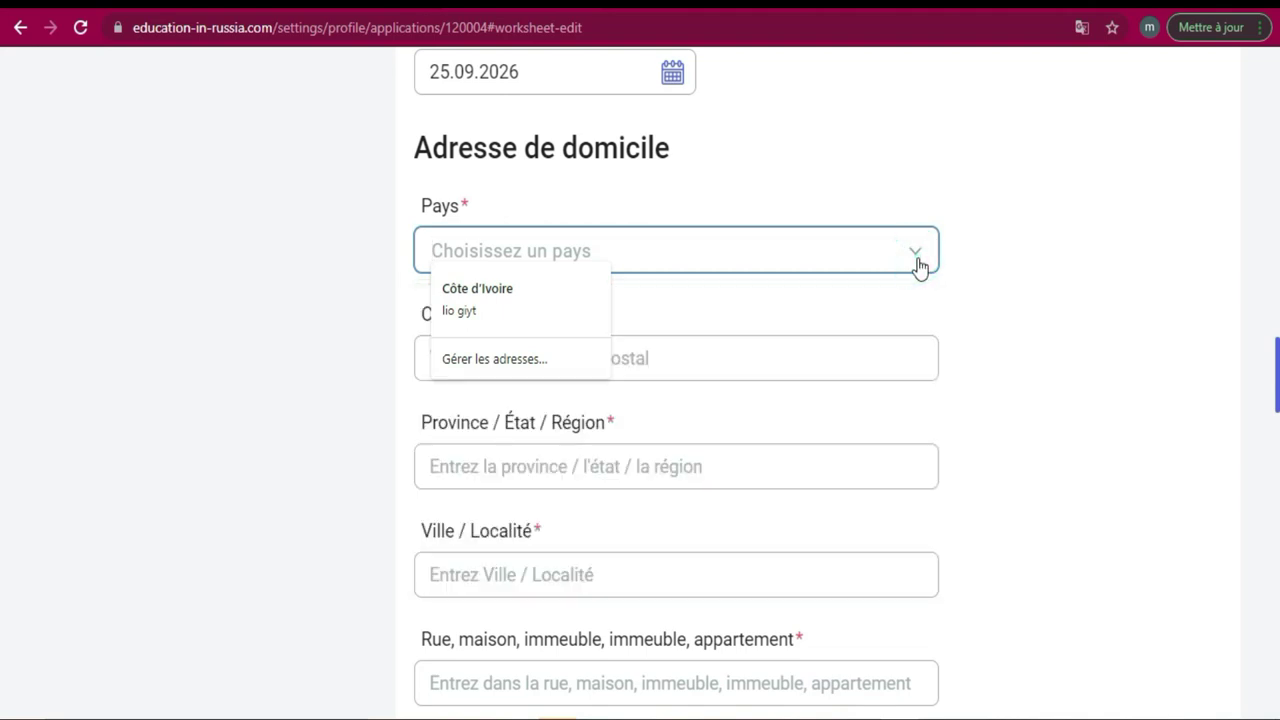
pyautogui.click(919, 262)
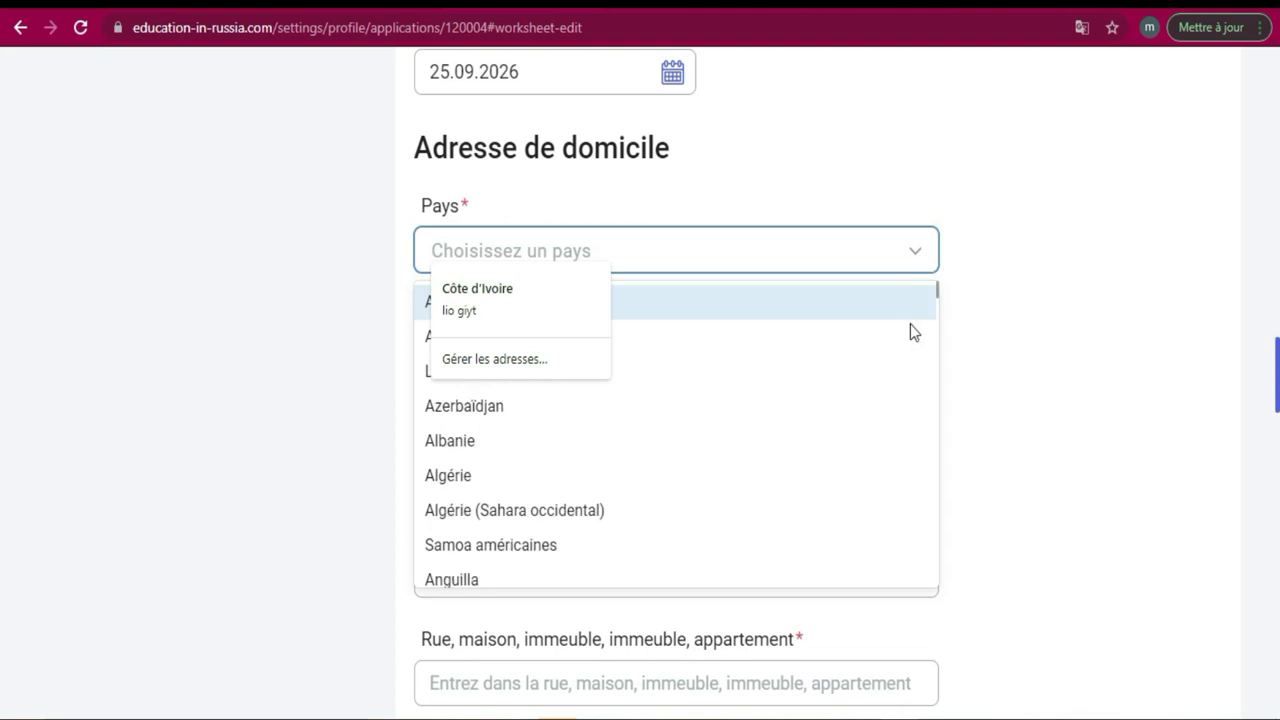
pyautogui.moveTo(936, 307); pyautogui.dragTo(931, 414)
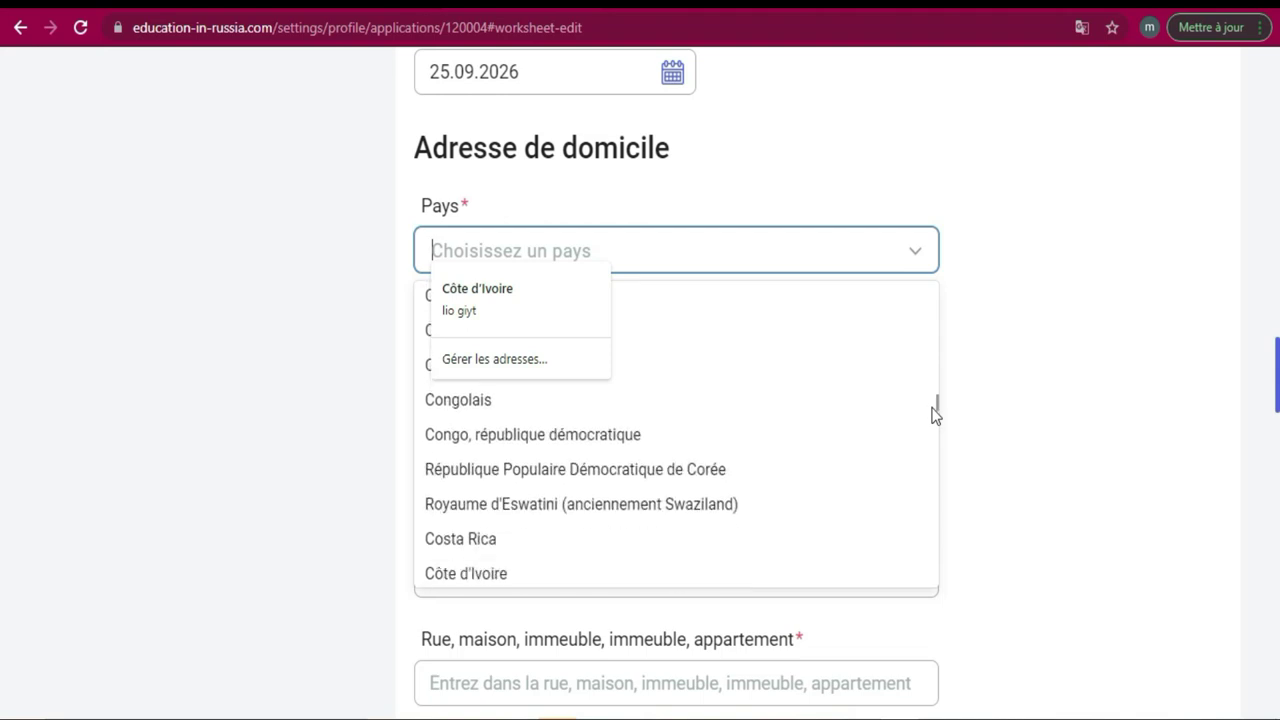
pyautogui.click(642, 572)
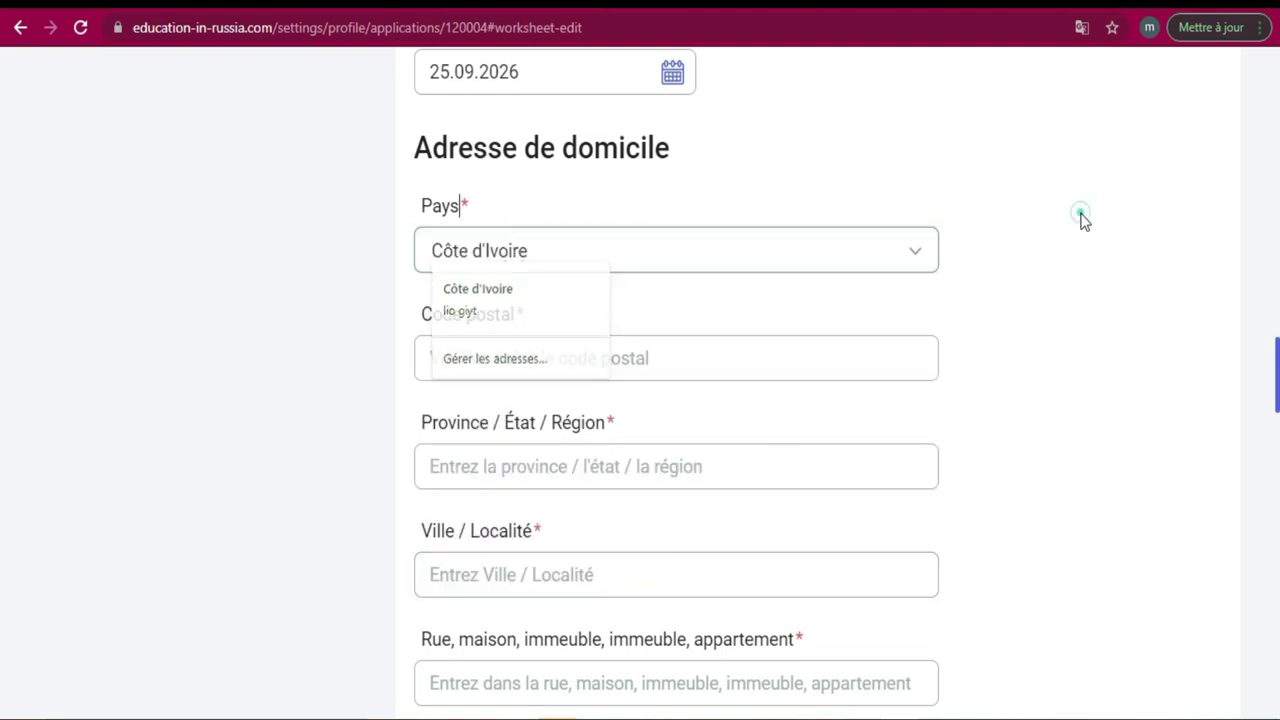
# Enter the home postal code, province lagune and city abidjan.
pyautogui.click(677, 366)
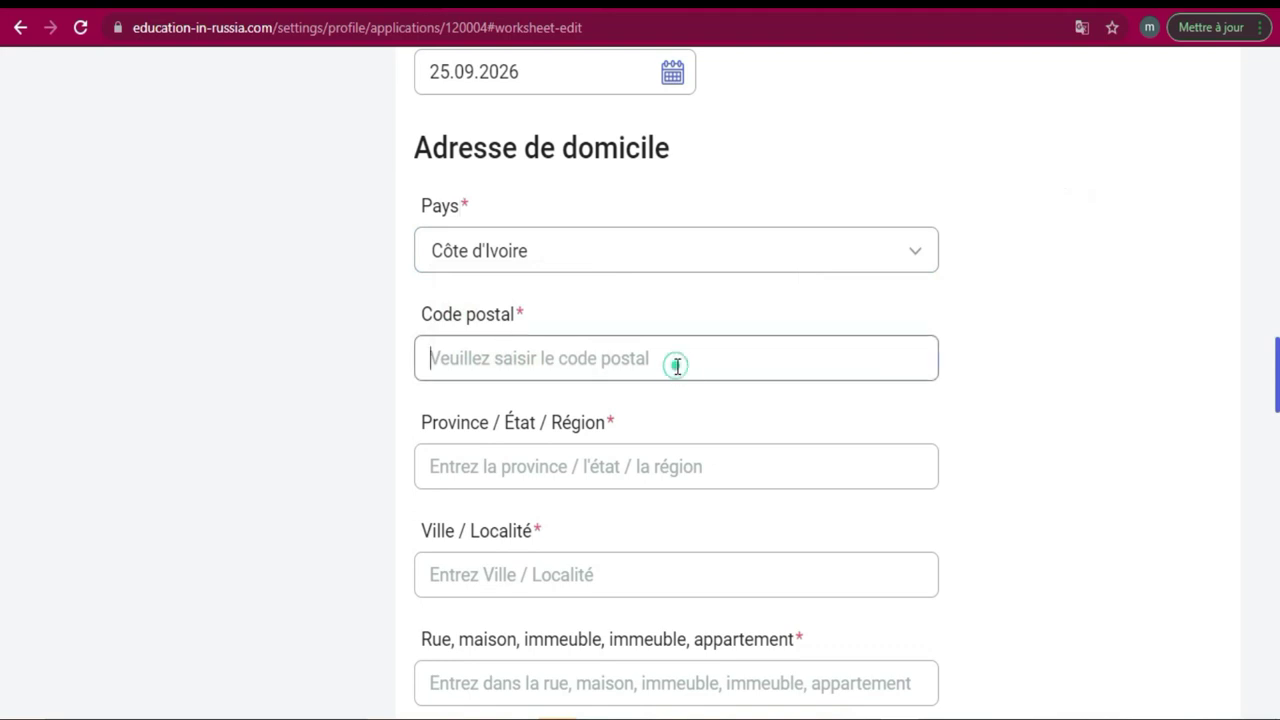
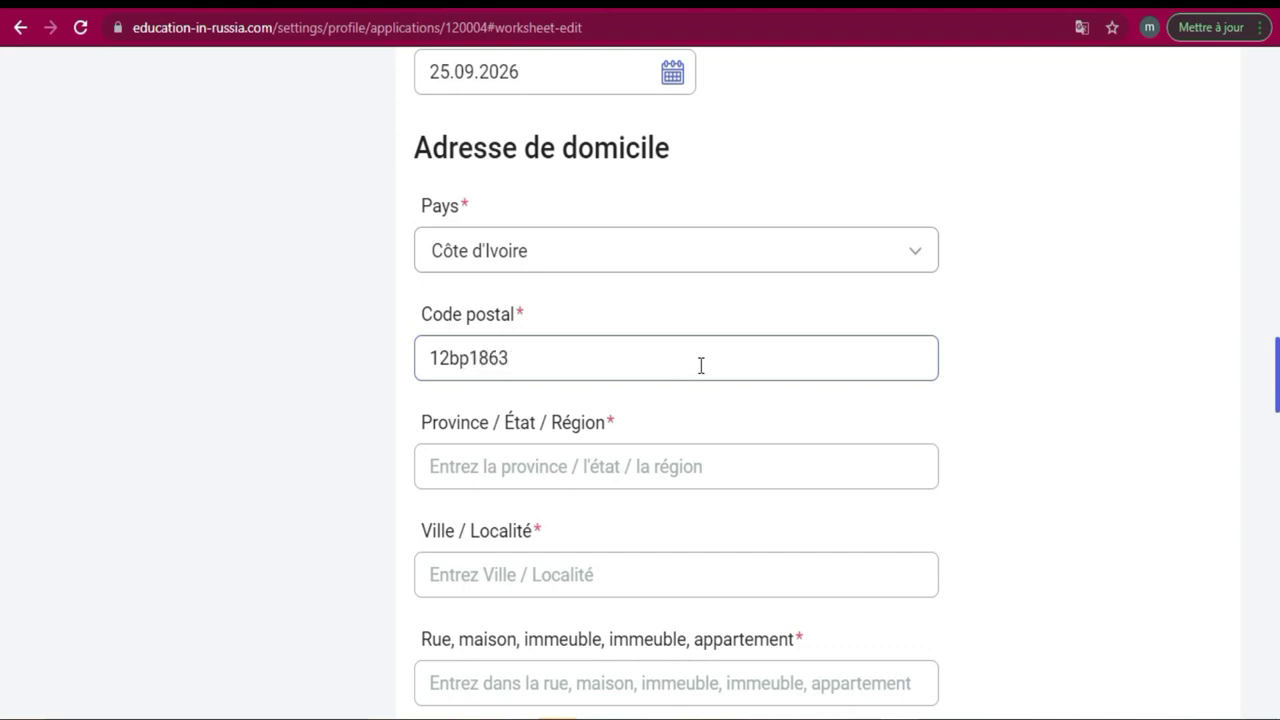
pyautogui.scroll(-1, 5, 360)
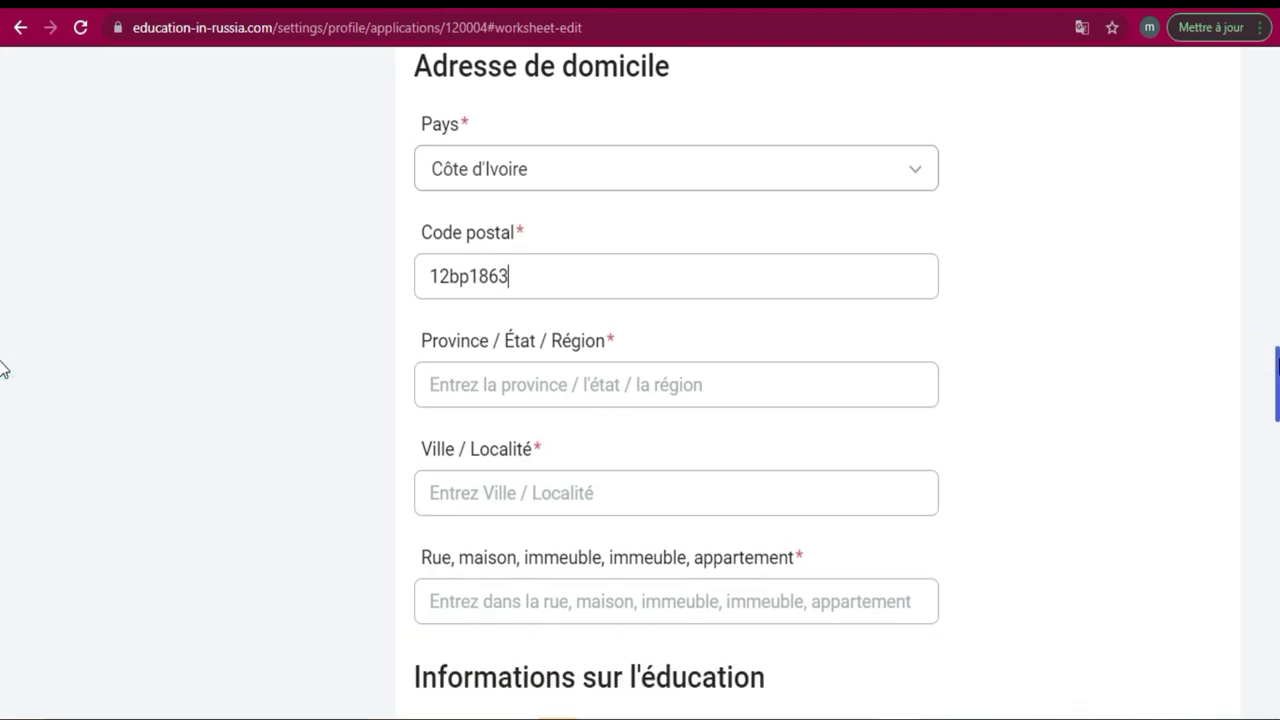
pyautogui.click(757, 377)
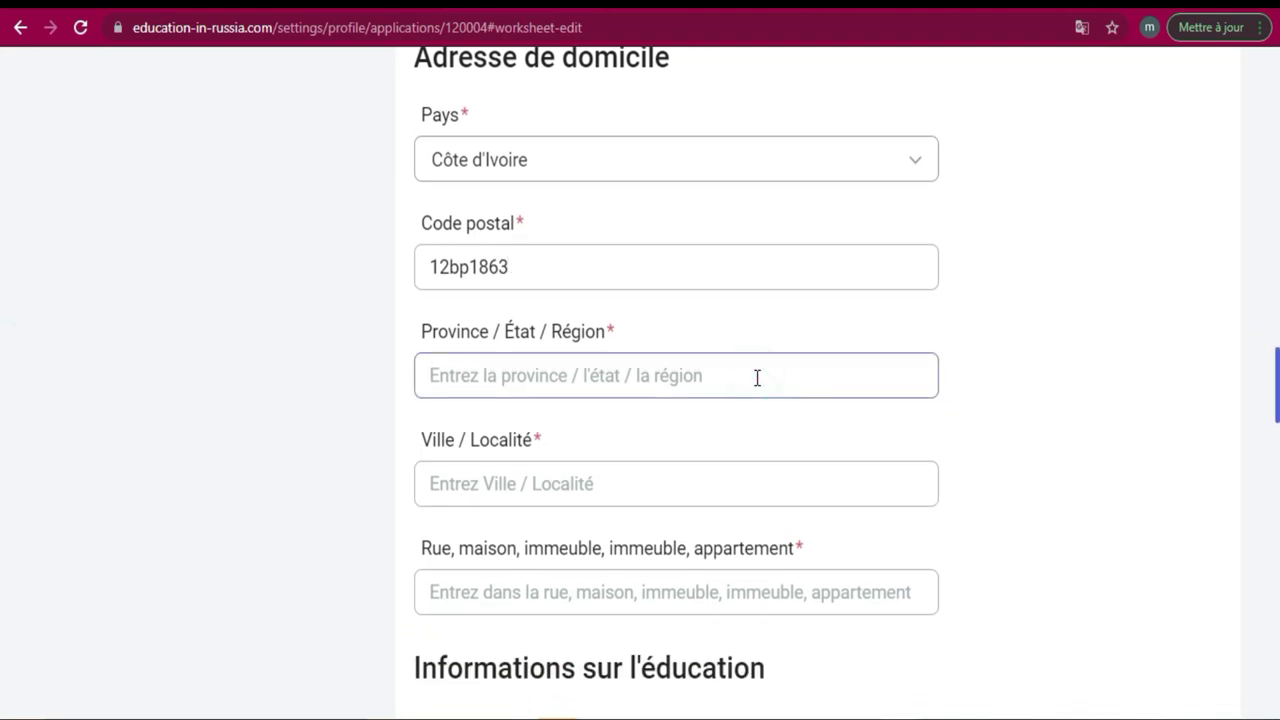
pyautogui.write('lagune')
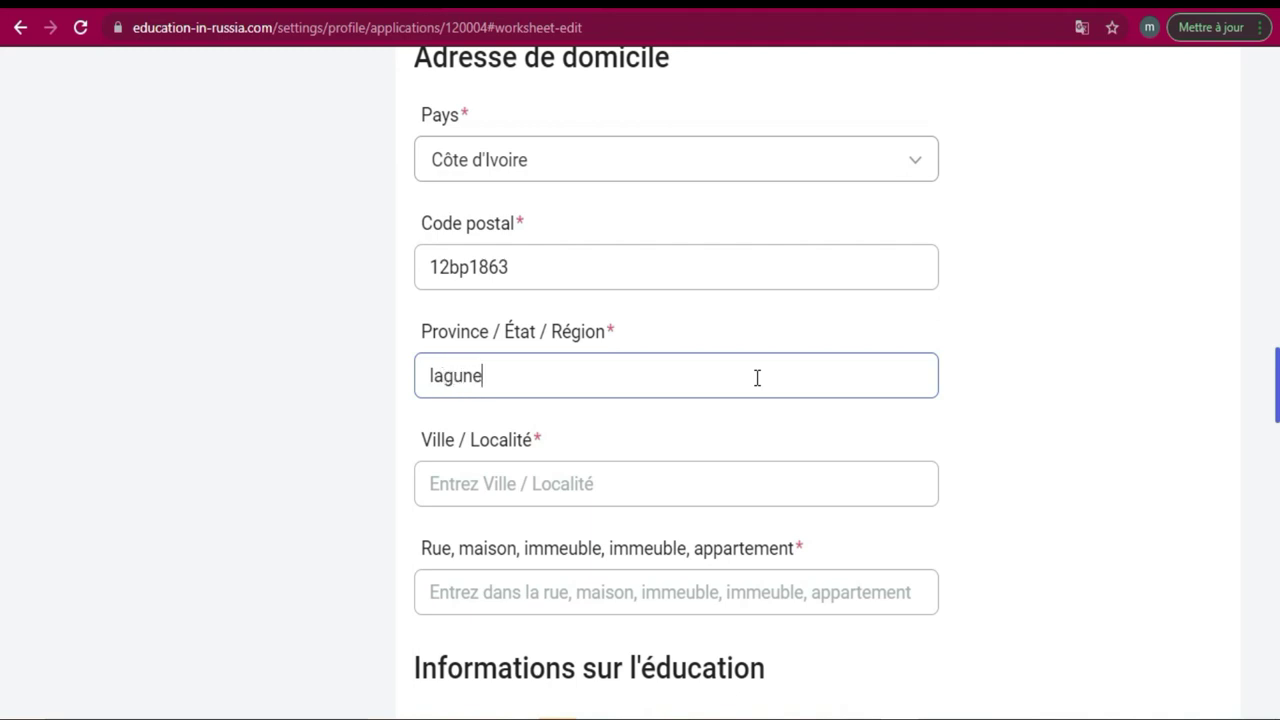
pyautogui.click(588, 484)
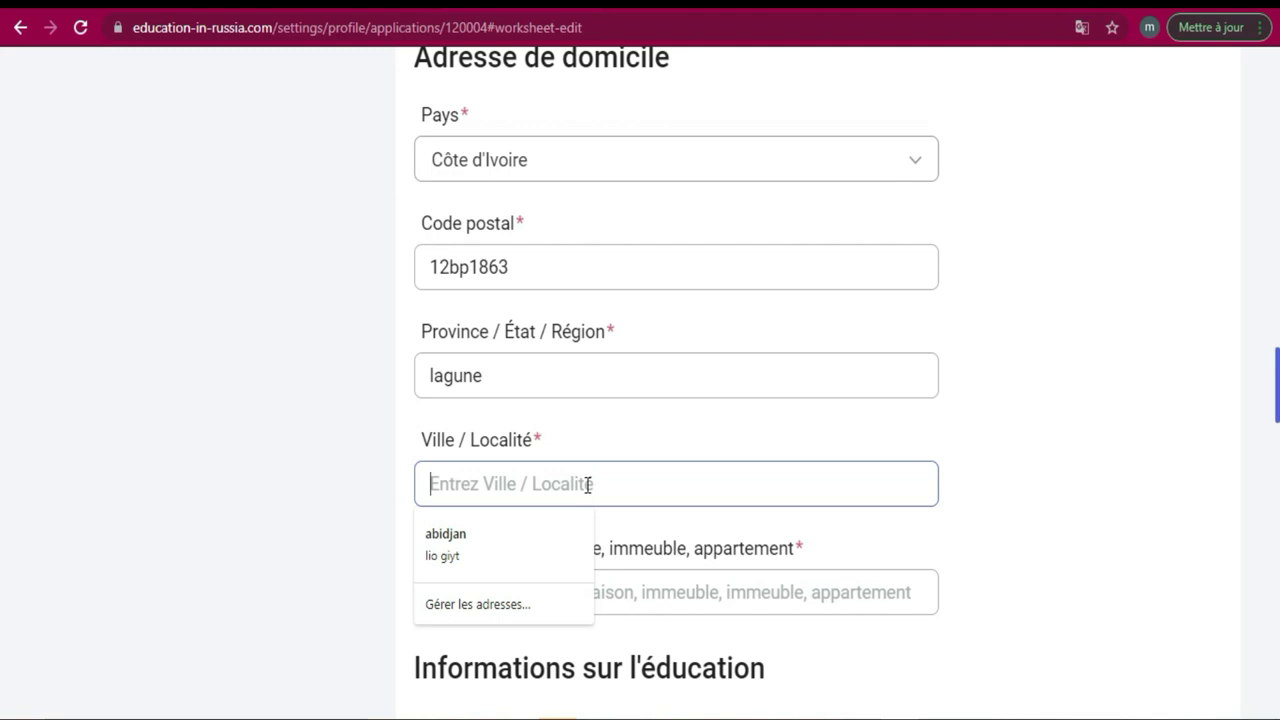
pyautogui.write('abidjan')
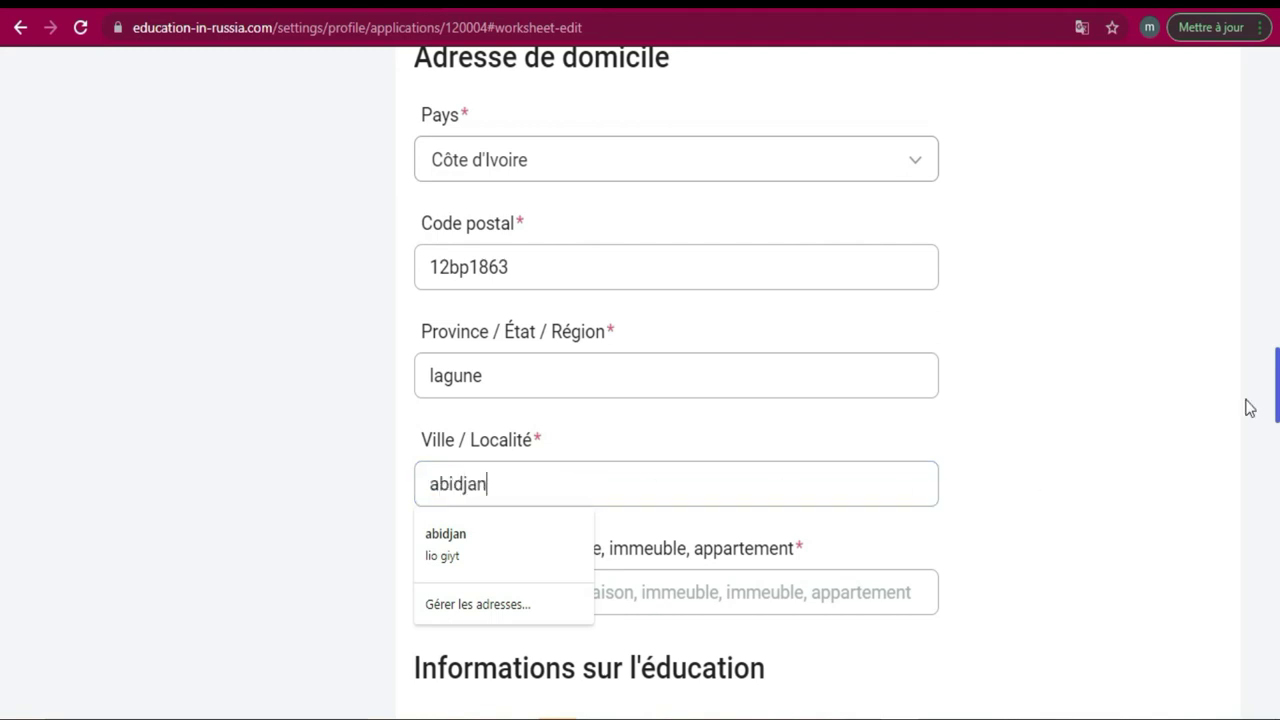
# Enter the home street and apartment in the street field.
pyautogui.scroll(-3, 997, 504)
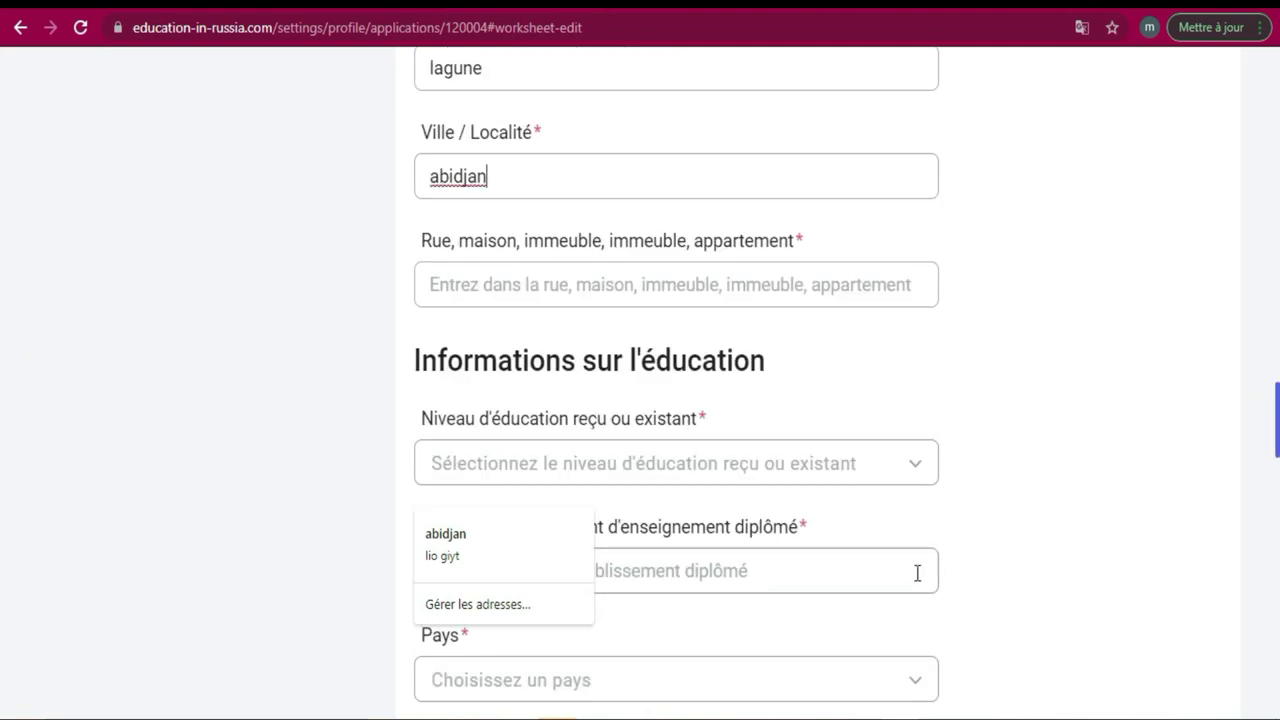
pyautogui.click(821, 279)
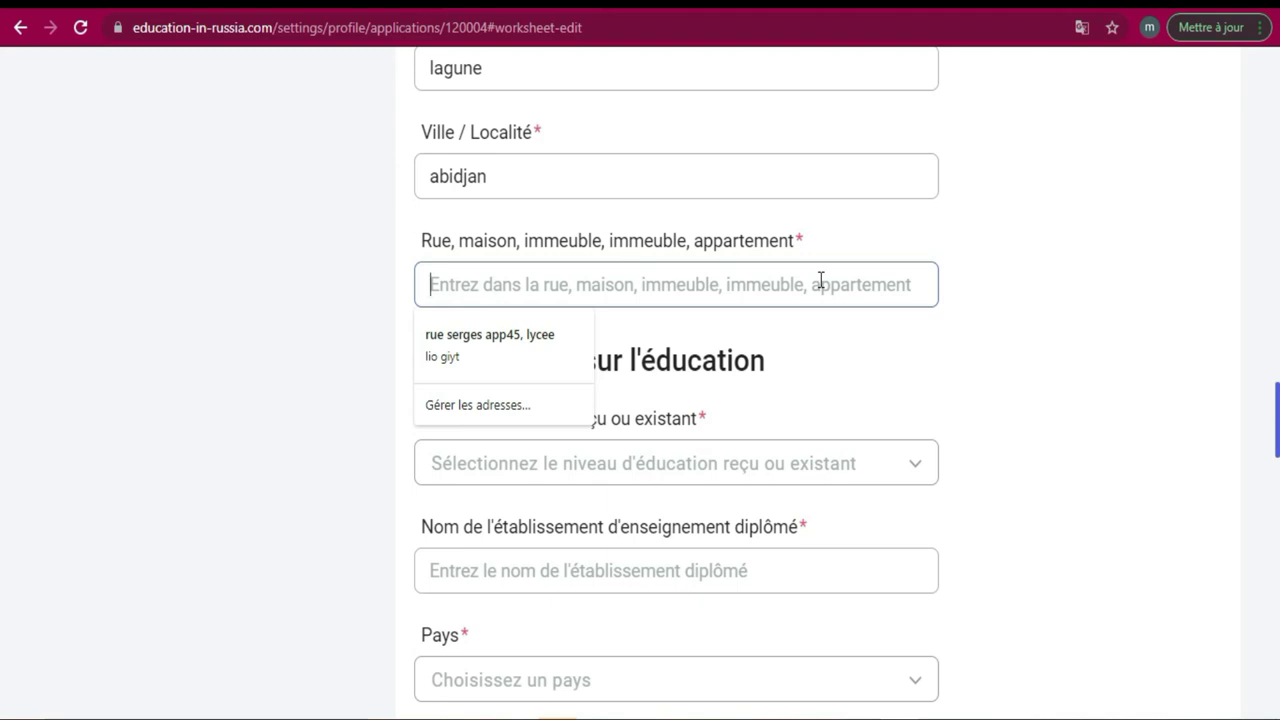
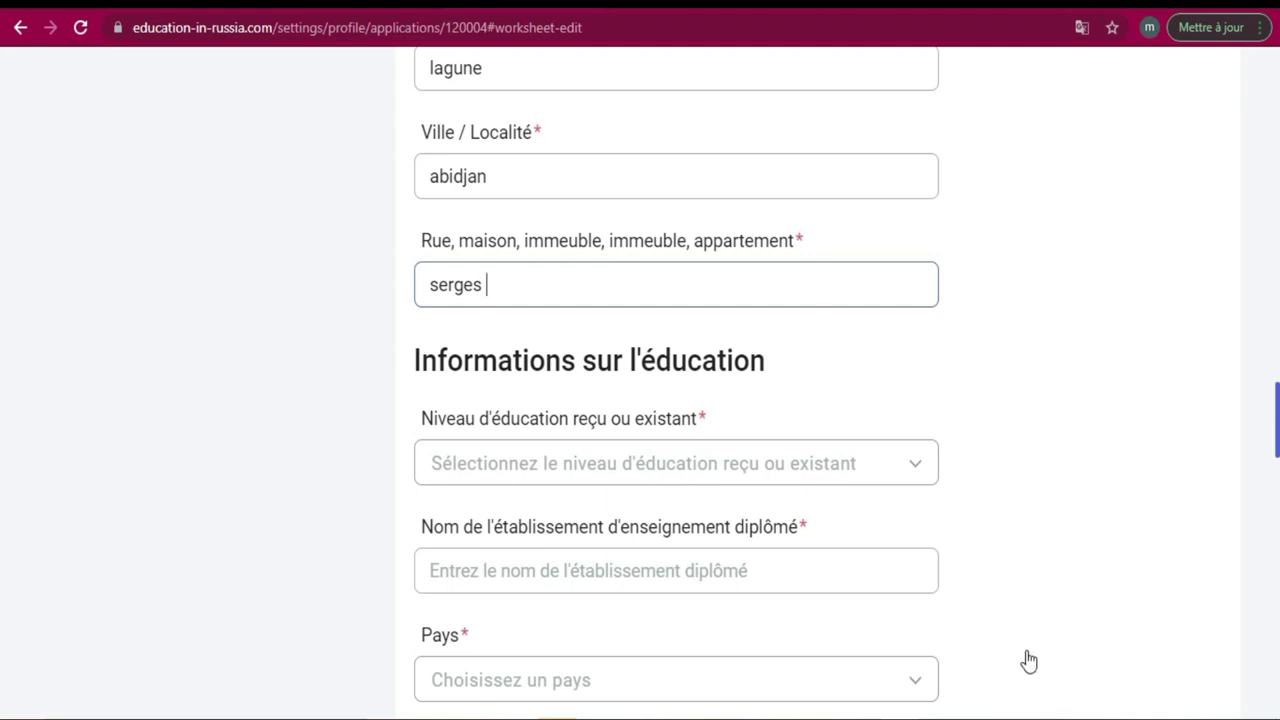
pyautogui.moveTo(1186, 656)
pyautogui.click(1237, 624)
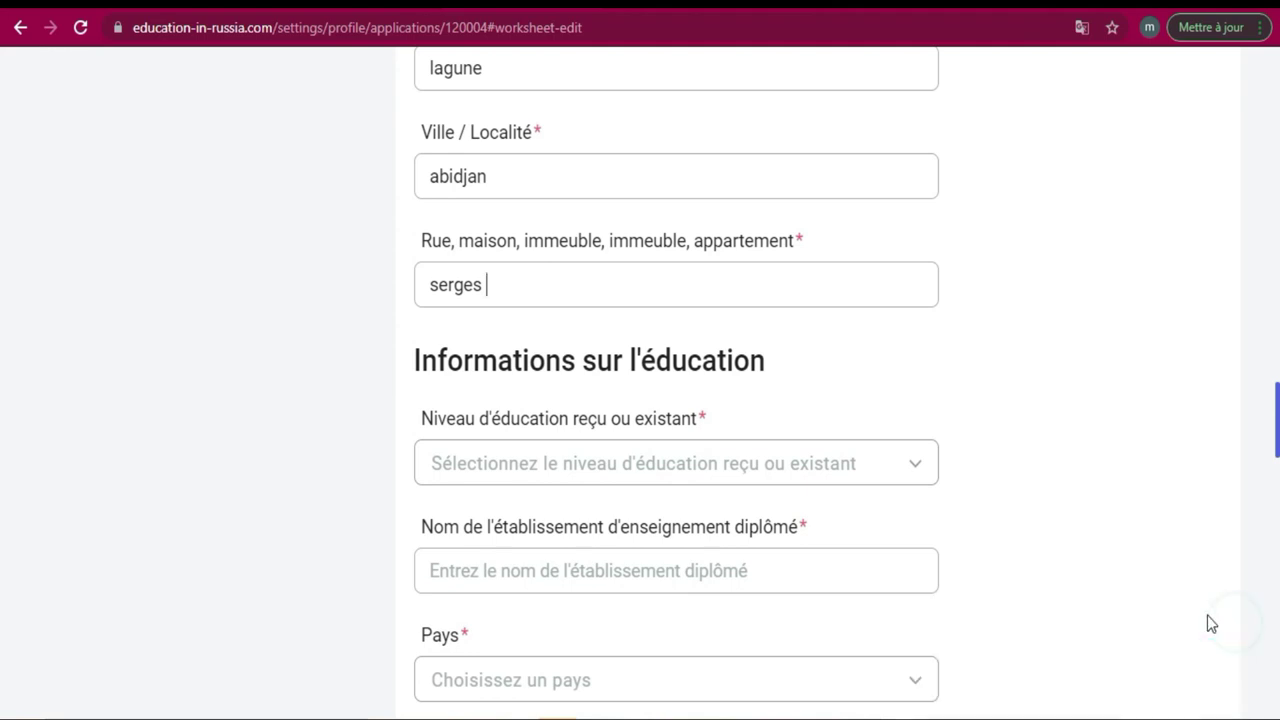
pyautogui.write('aoo')
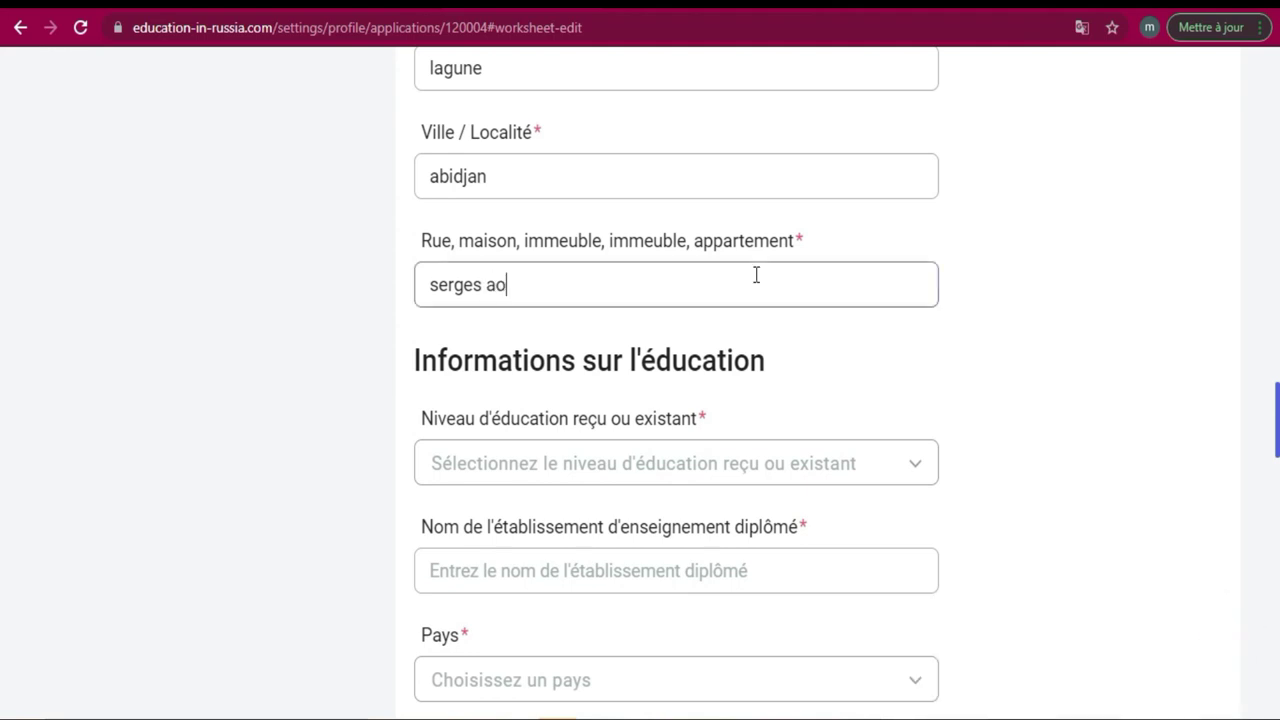
pyautogui.press('BackSpace')
pyautogui.press('BackSpace')
pyautogui.scroll(-2, 2, 415)
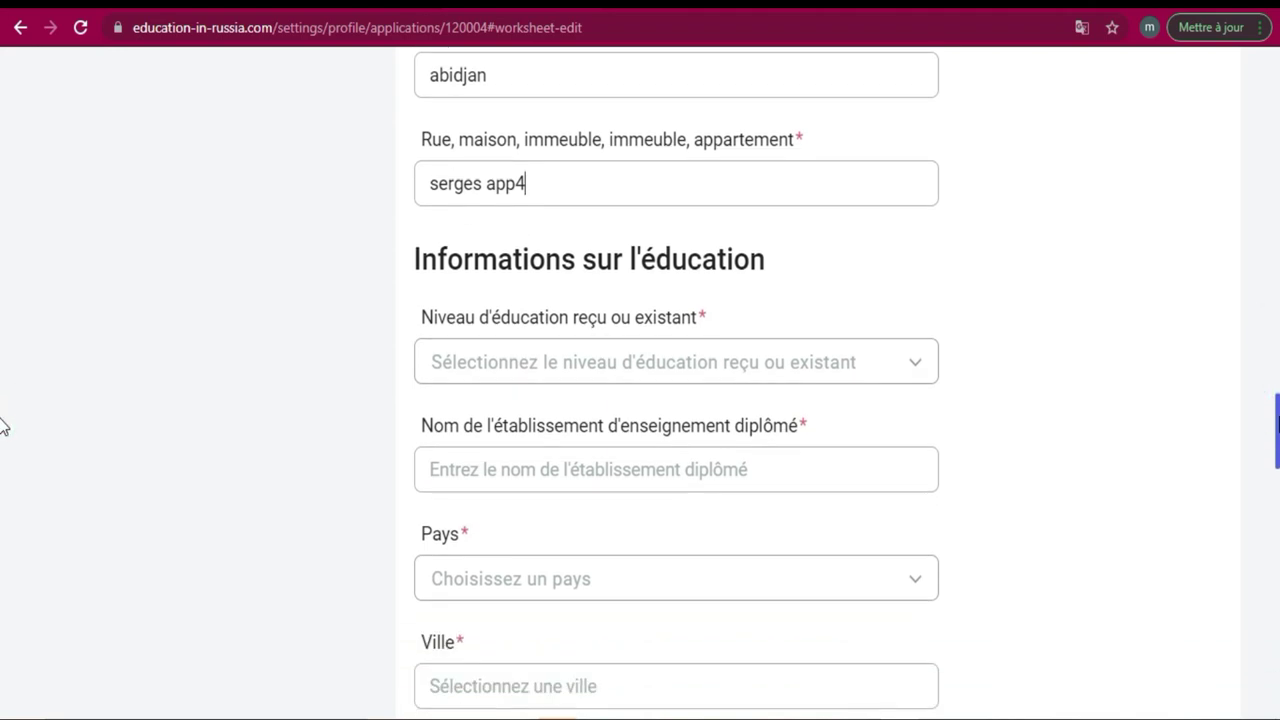
# Translate the page into French and reopen the Niveau d'éducation list.
pyautogui.click(899, 352)
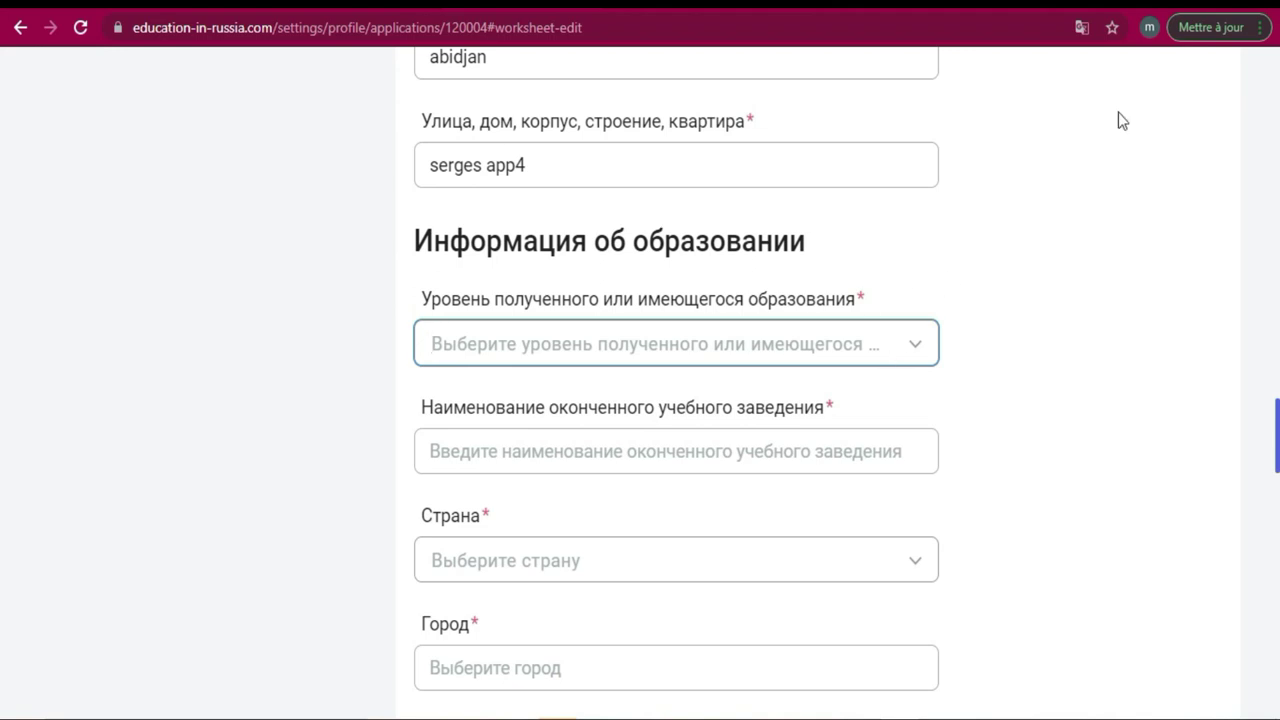
pyautogui.click(1082, 29)
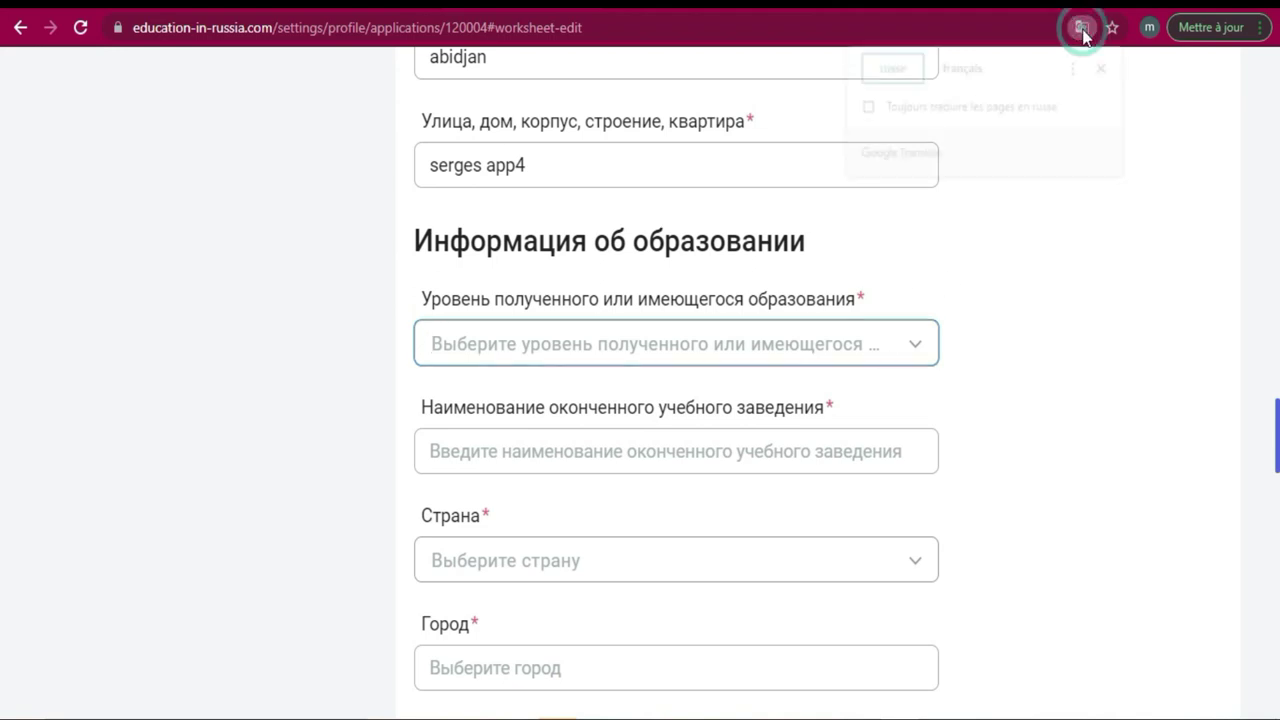
pyautogui.click(978, 68)
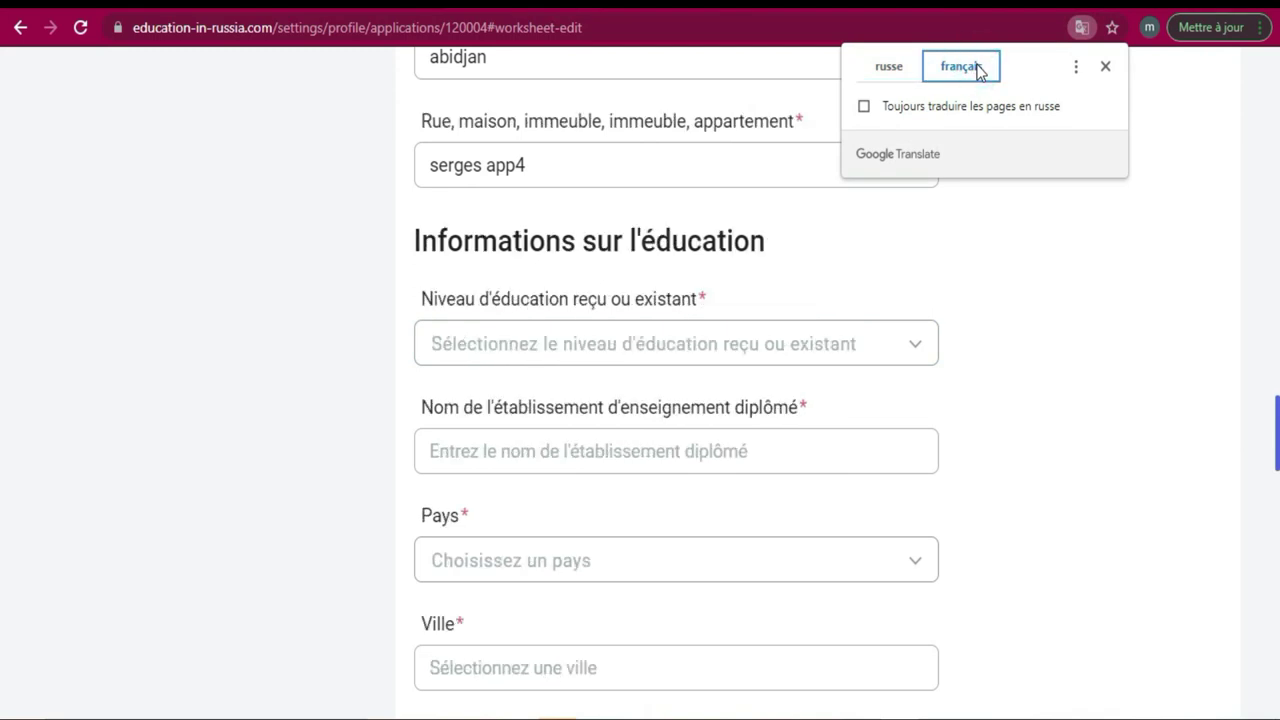
pyautogui.click(902, 346)
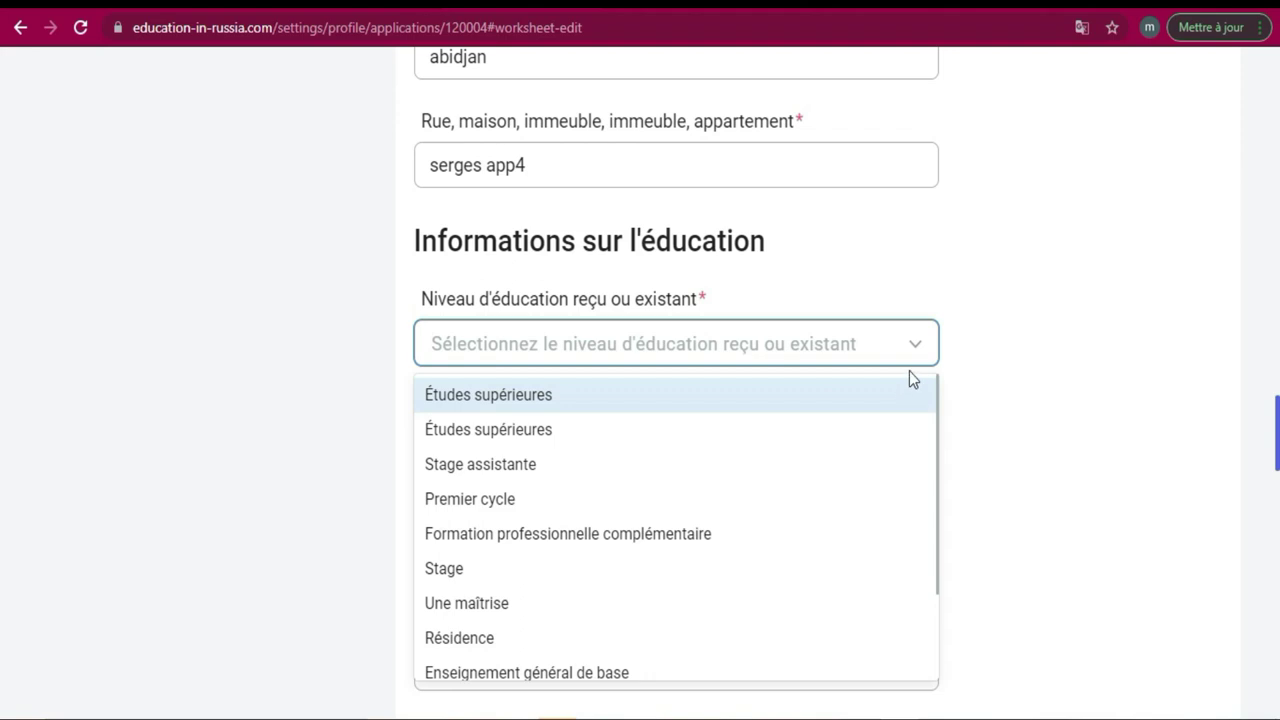
# Choose Enseignement secondaire général and enter lycee as the institution name.
pyautogui.click(938, 392)
pyautogui.moveTo(937, 408); pyautogui.dragTo(949, 523)
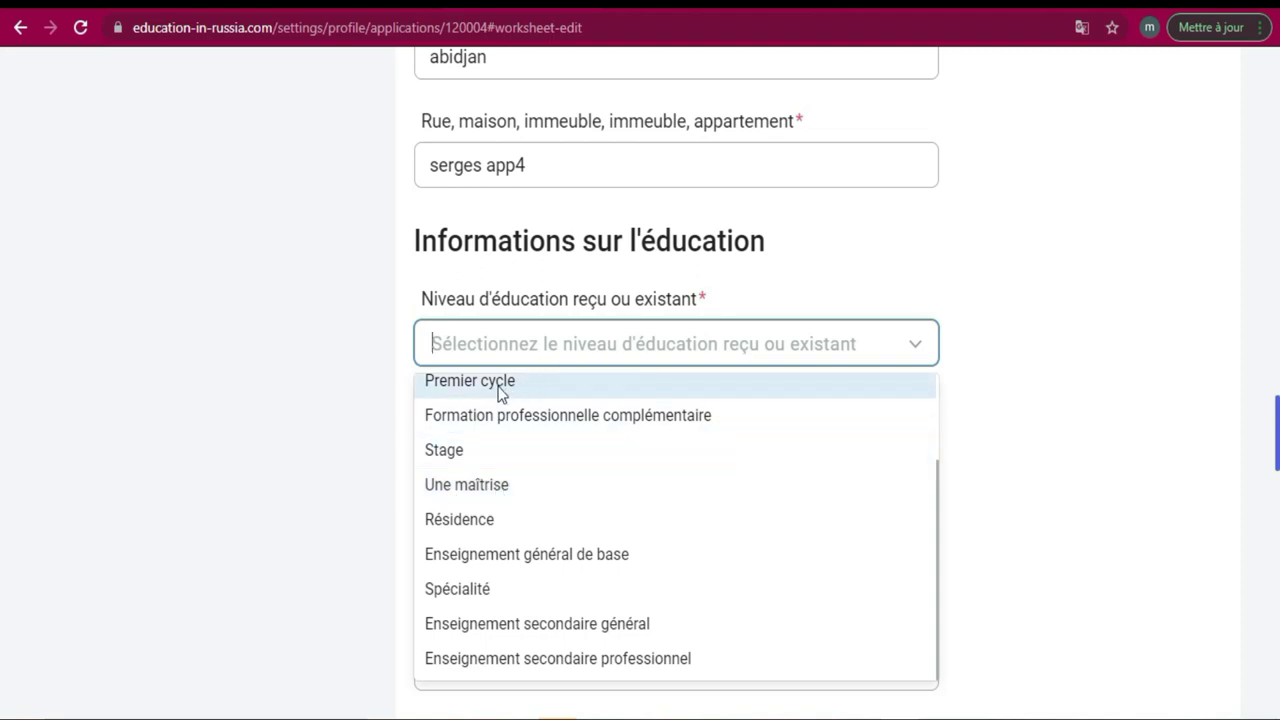
pyautogui.click(463, 623)
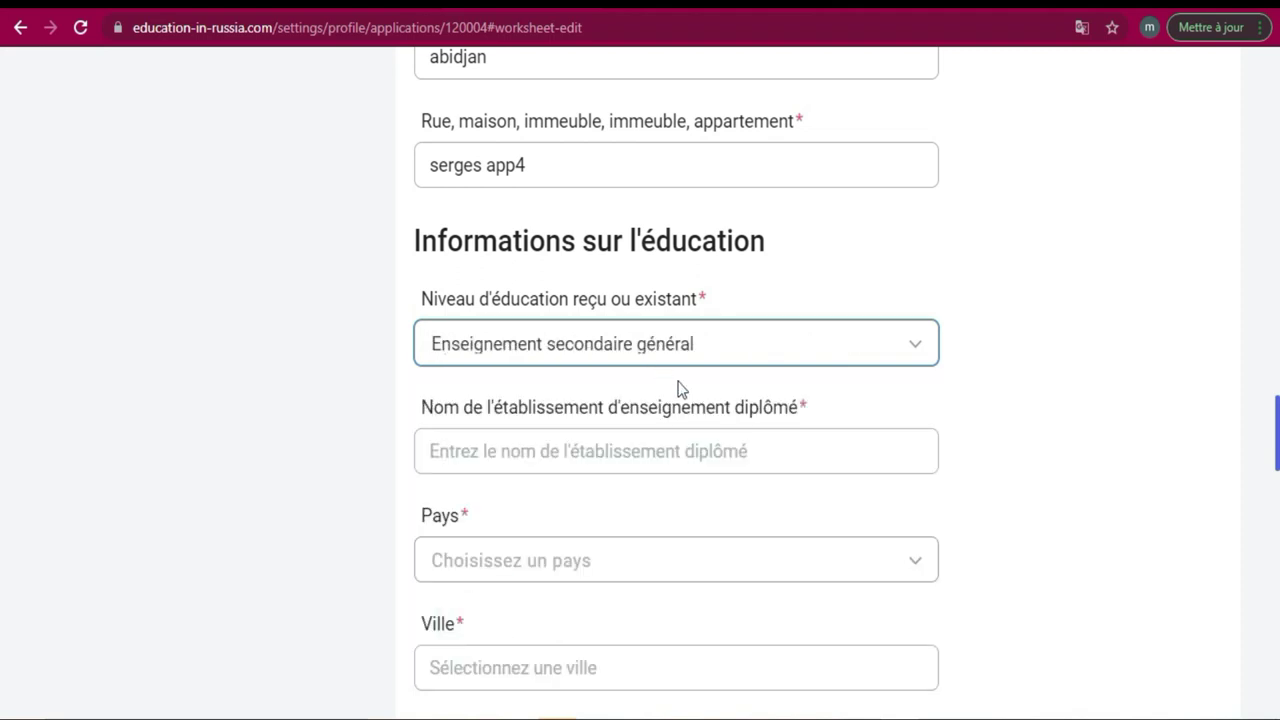
pyautogui.click(893, 449)
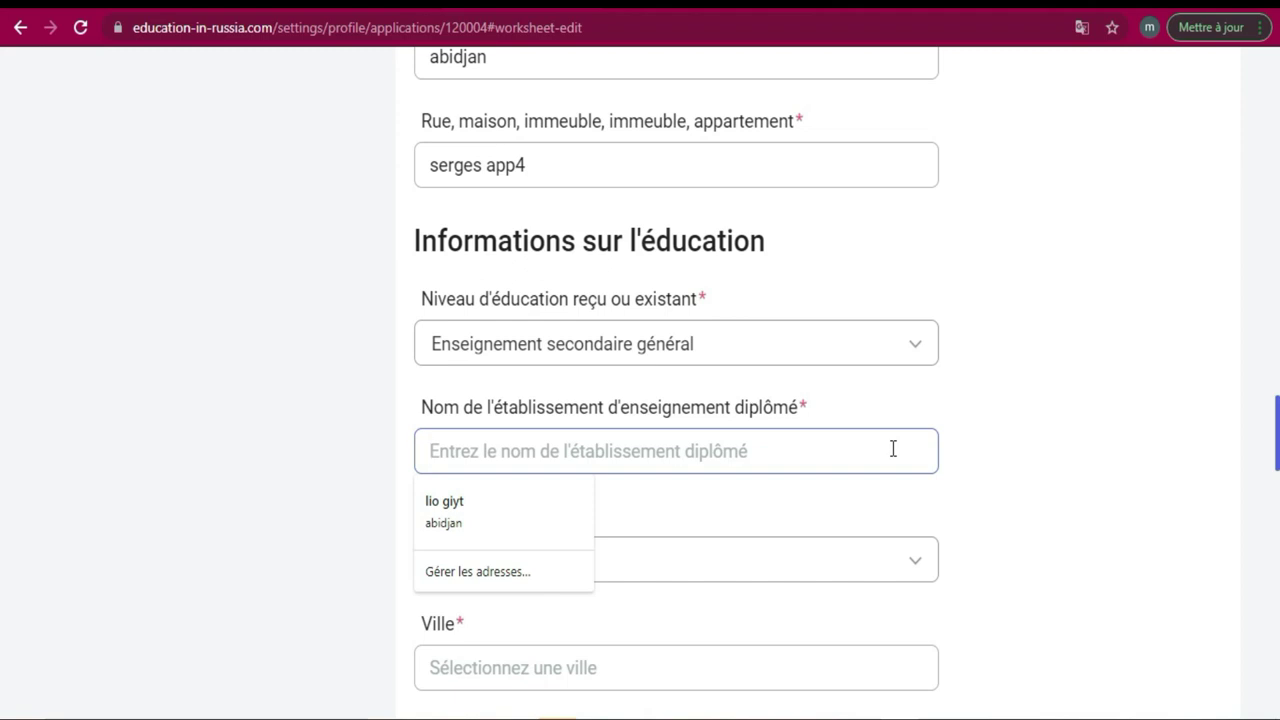
pyautogui.write('lycee')
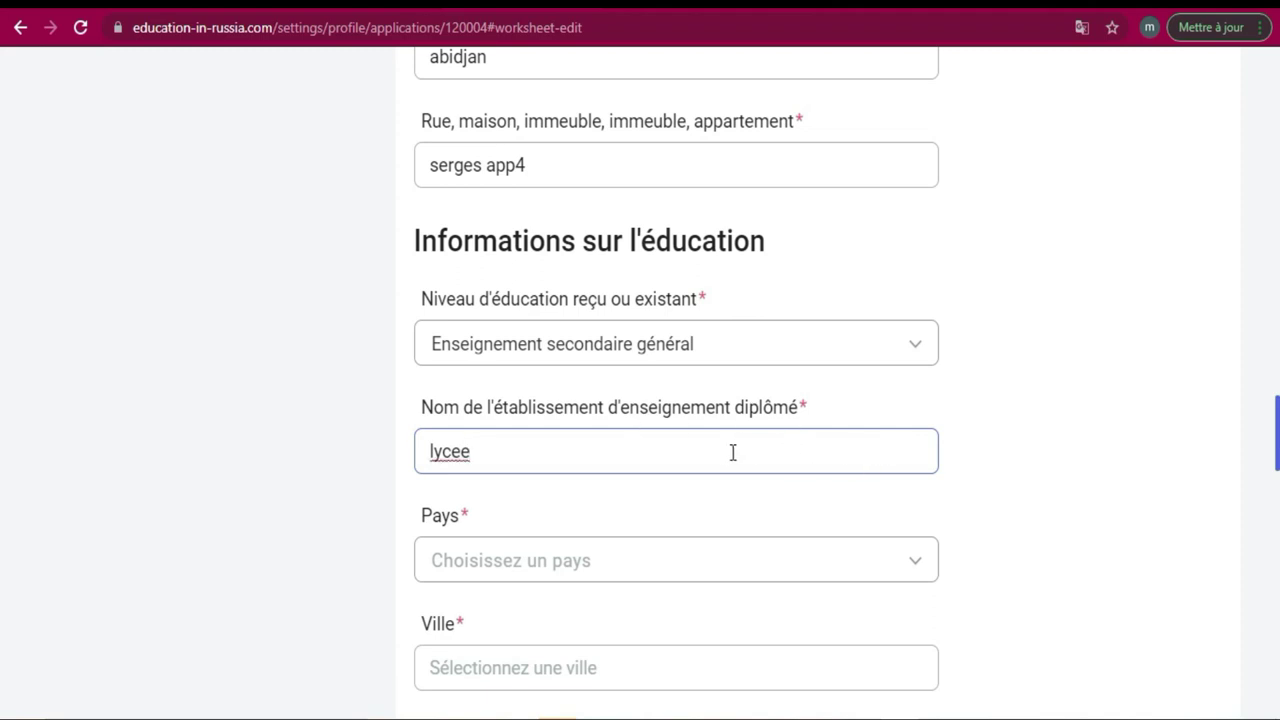
# Pick Côte d'Ivoire from the institution's Pays list after clearing a stray search.
pyautogui.click(631, 577)
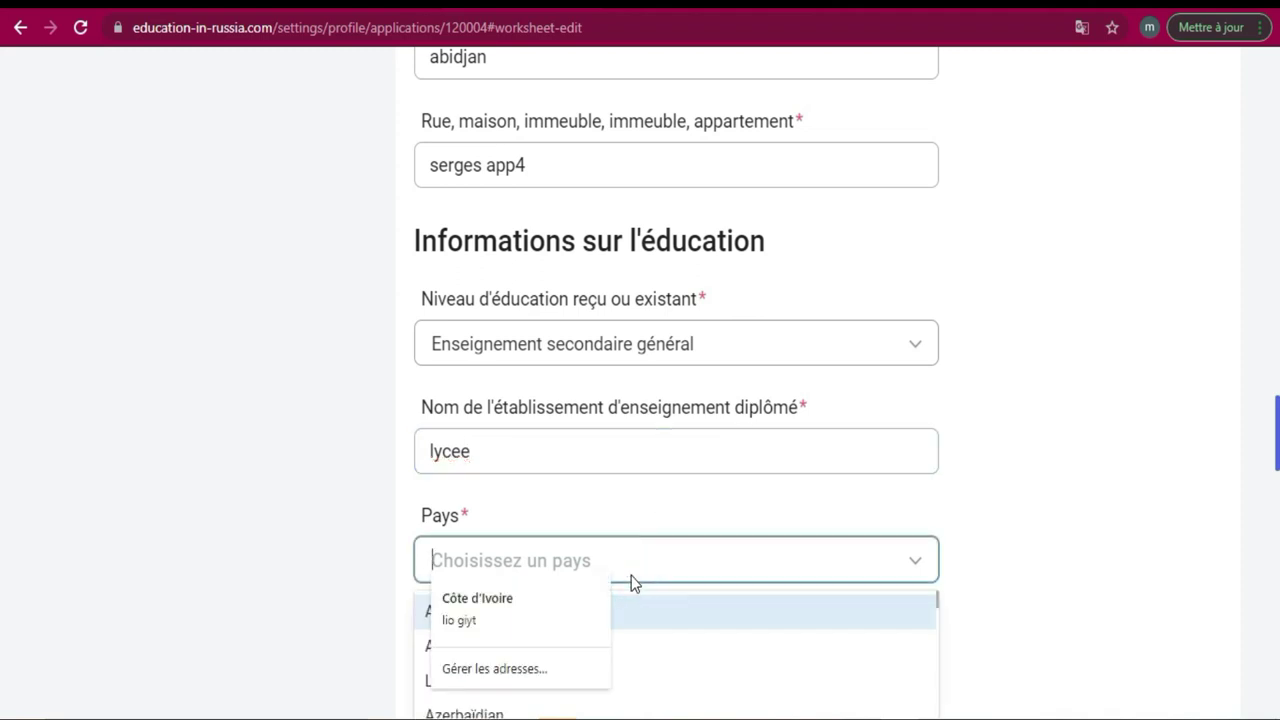
pyautogui.click(711, 568)
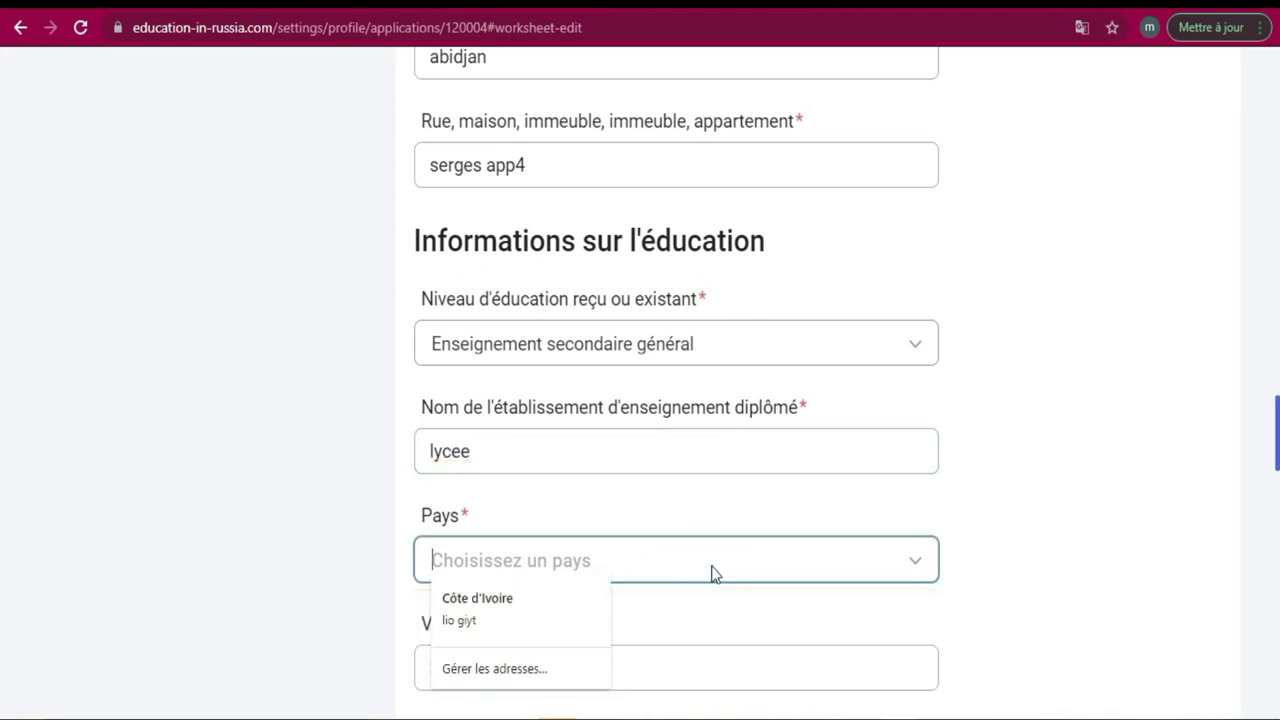
pyautogui.write('C')
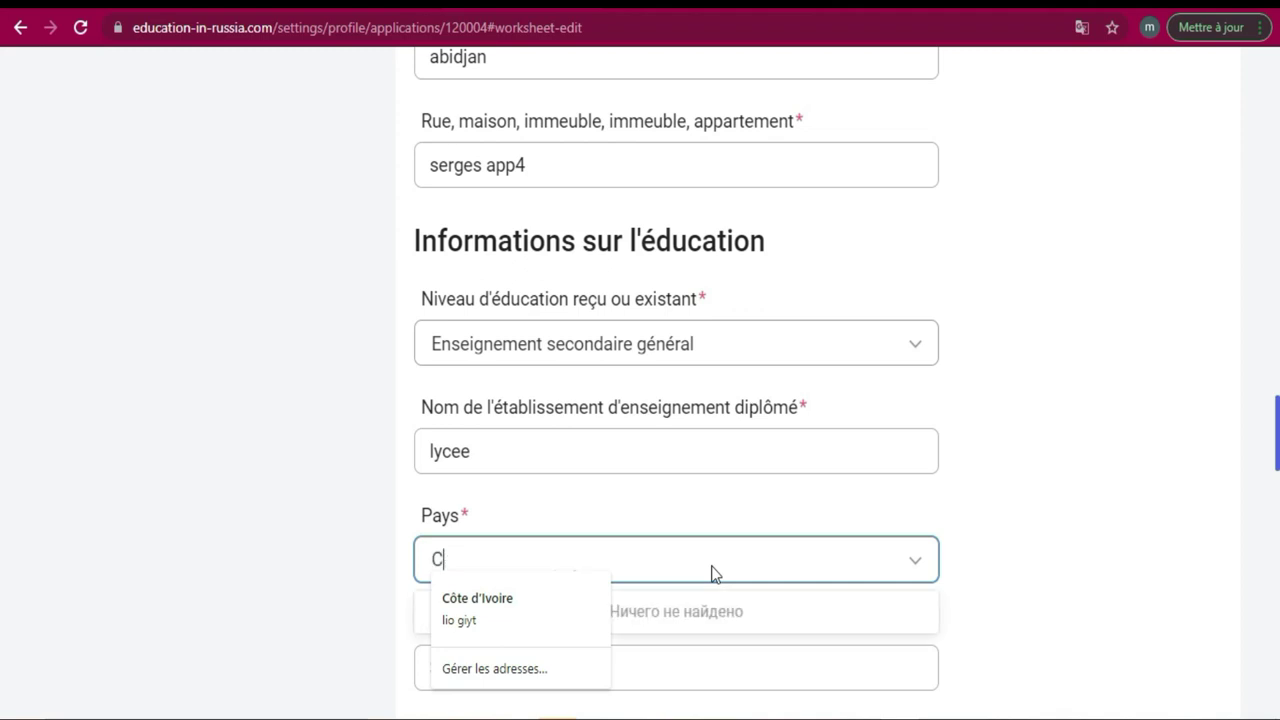
pyautogui.click(912, 570)
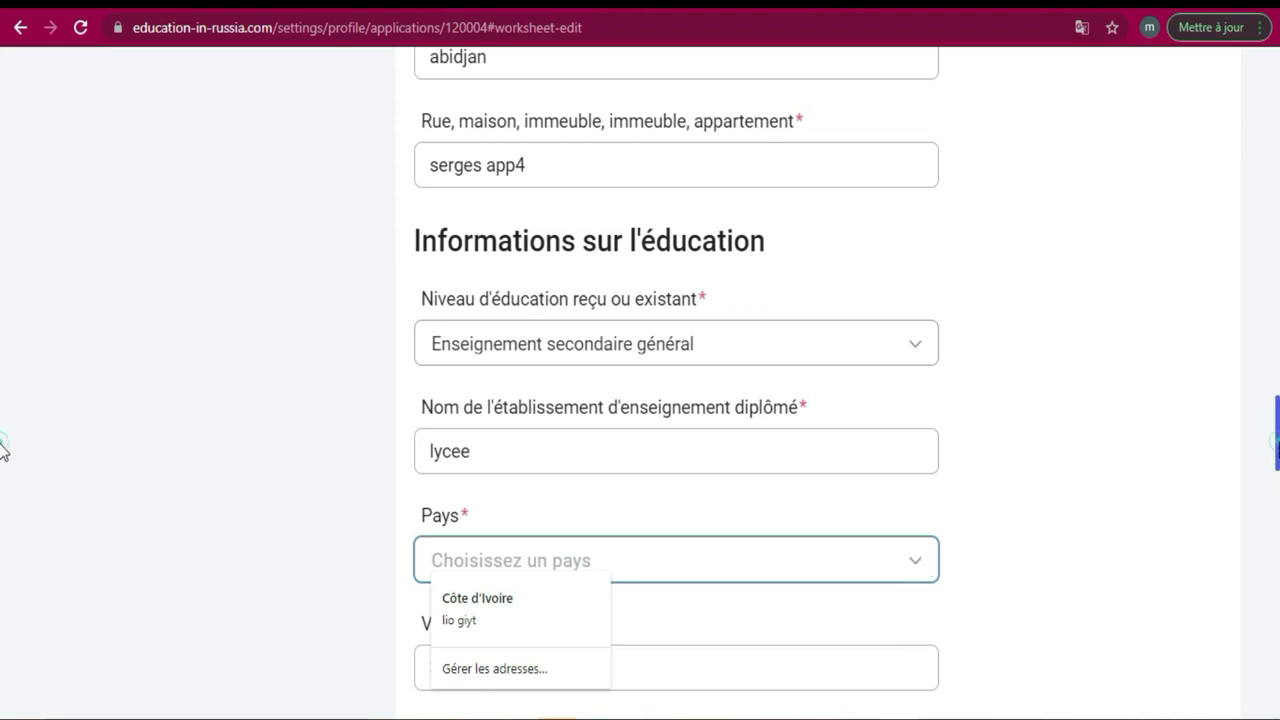
pyautogui.scroll(-5, 2, 455)
pyautogui.scroll(1, 2, 480)
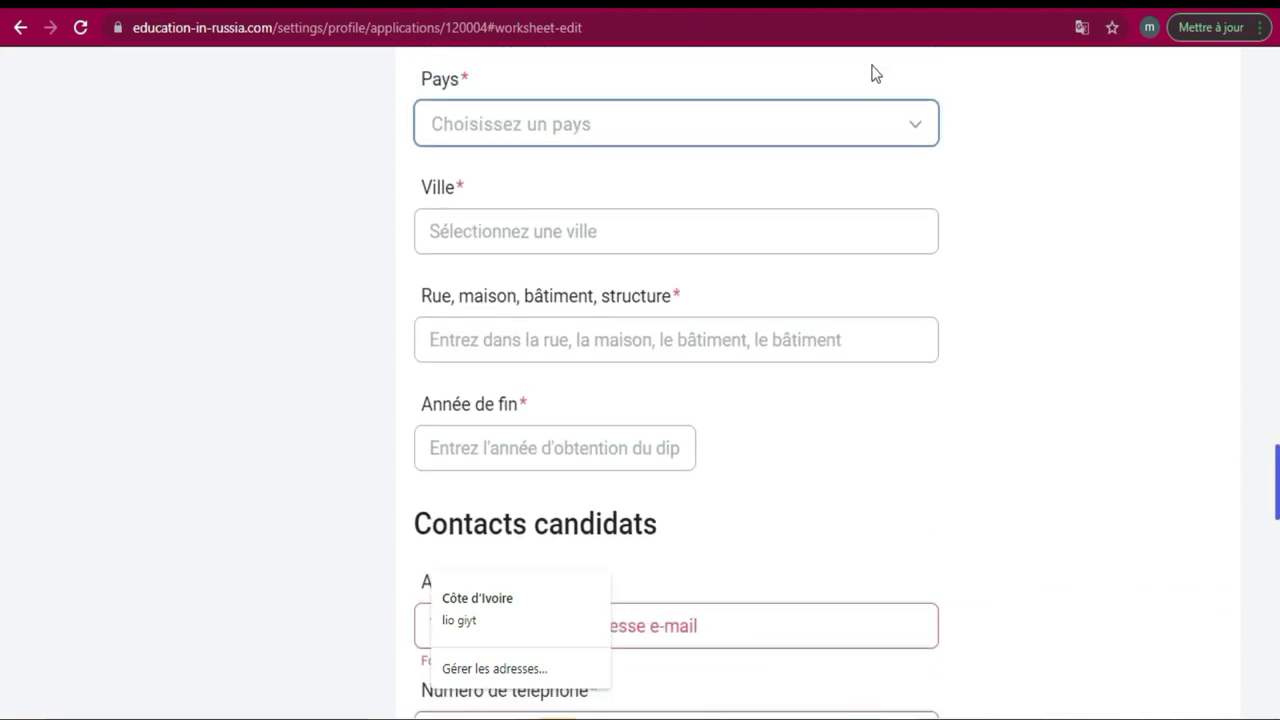
pyautogui.click(919, 133)
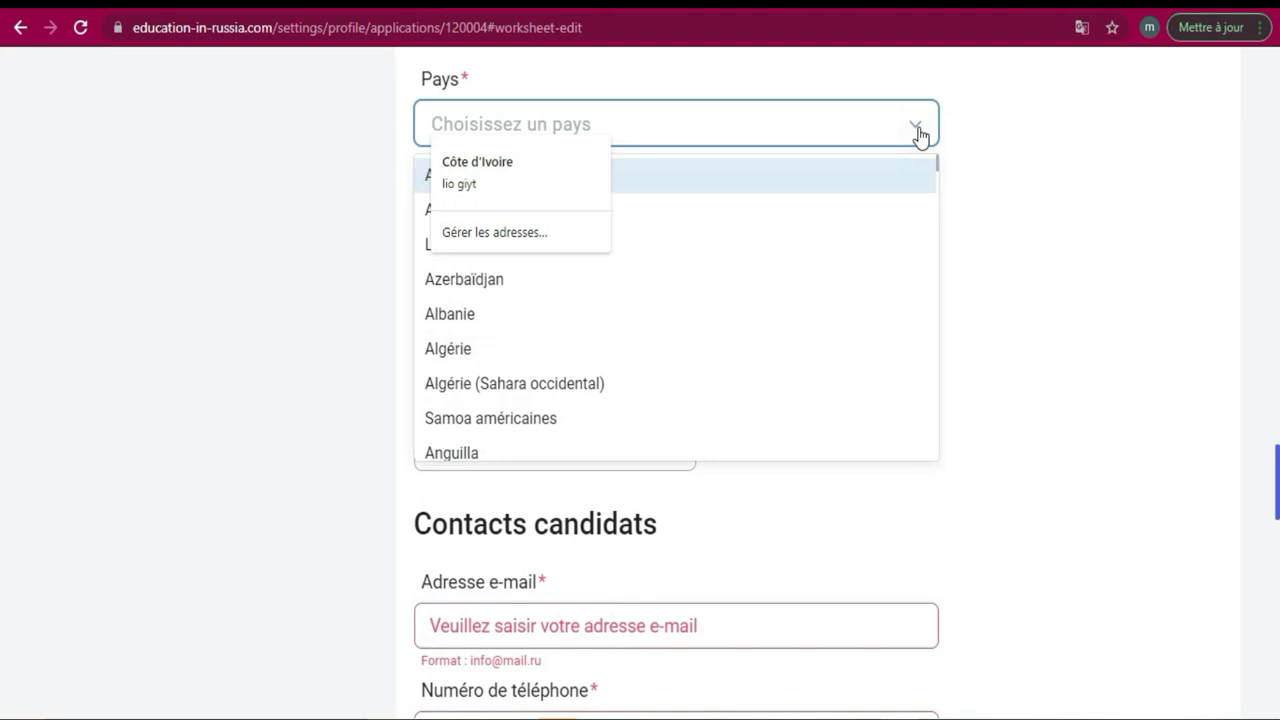
pyautogui.moveTo(937, 178); pyautogui.dragTo(936, 293)
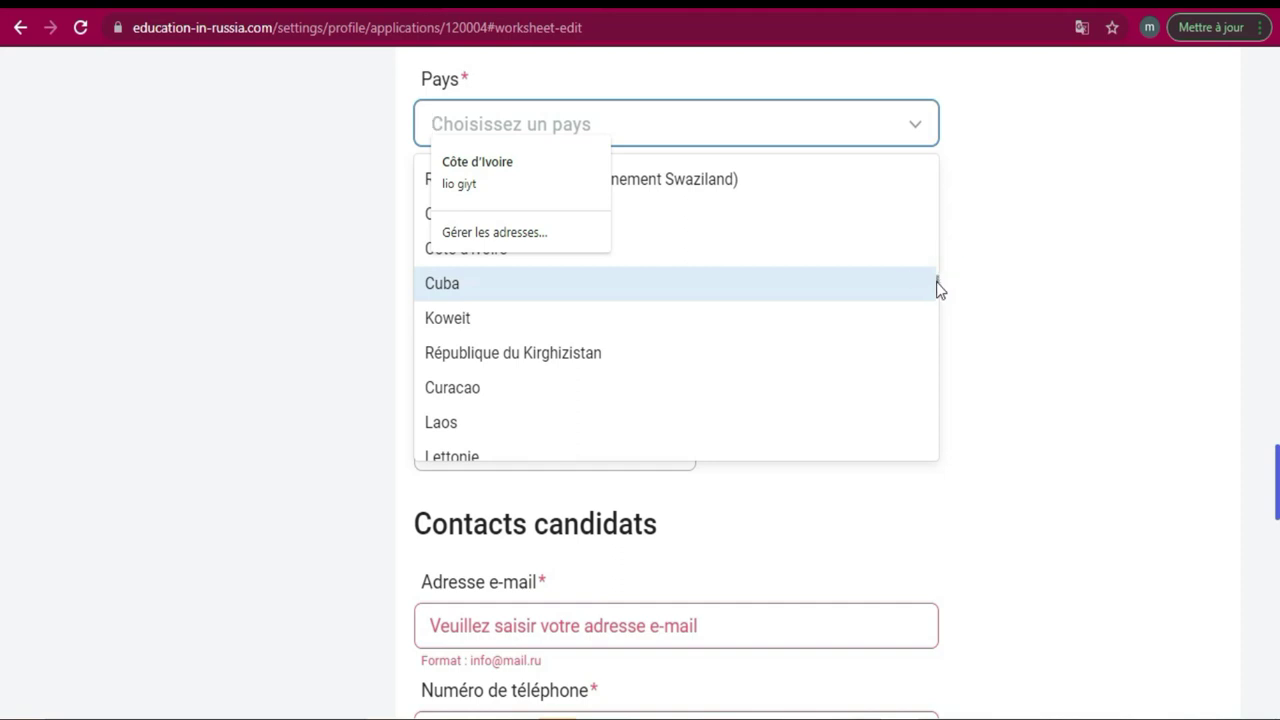
pyautogui.moveTo(940, 288); pyautogui.dragTo(934, 286)
pyautogui.click(825, 316)
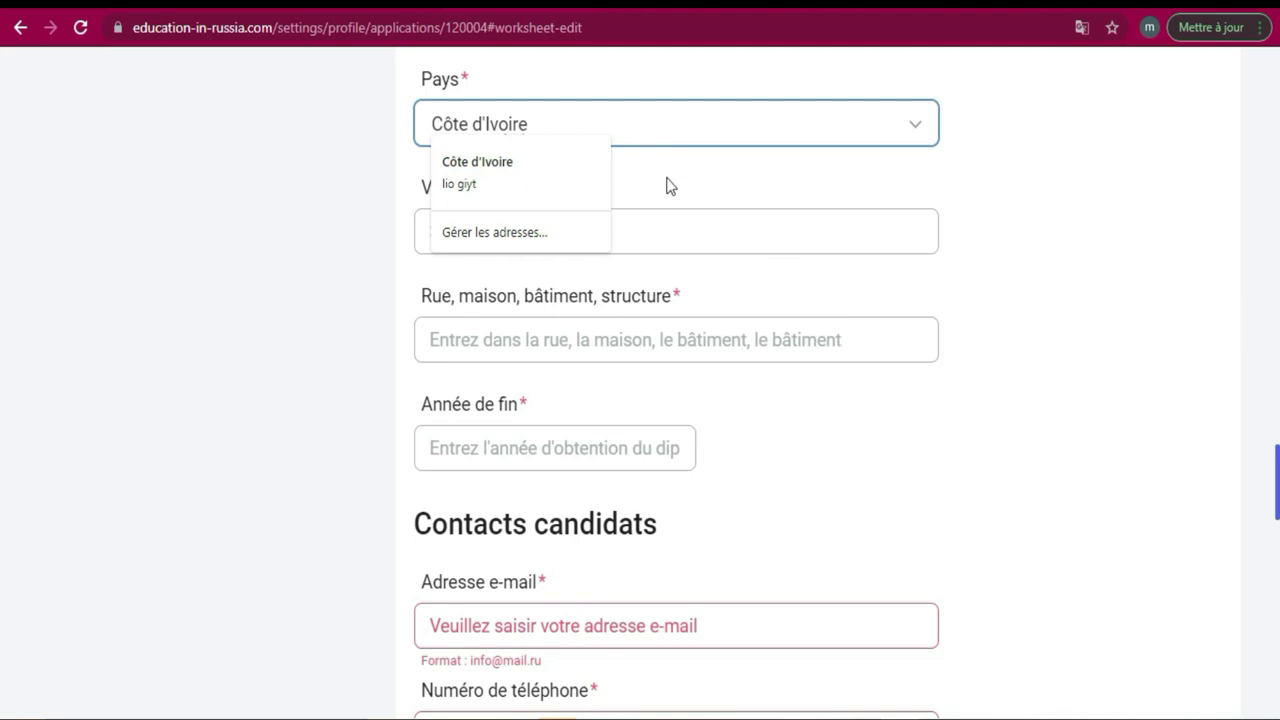
pyautogui.click(667, 180)
# Enter institution city abidjan, street koumassi05 and graduation year 2020.
pyautogui.click(603, 230)
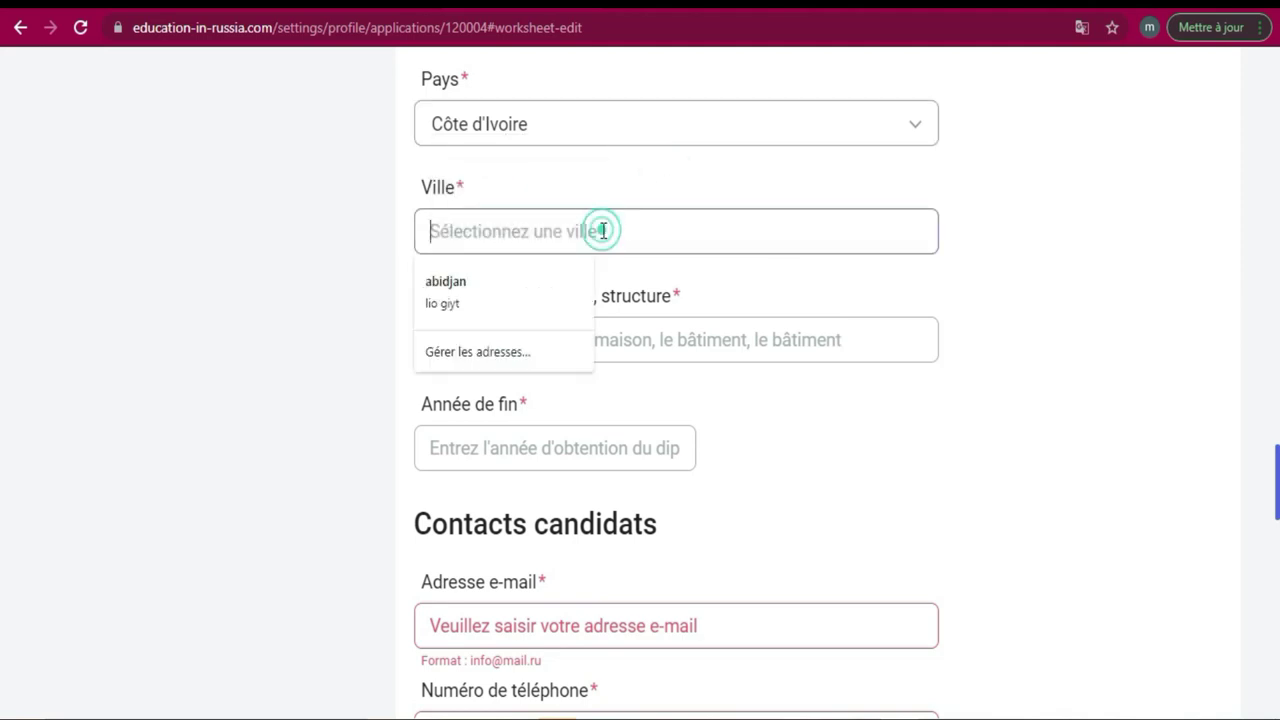
pyautogui.write('ab')
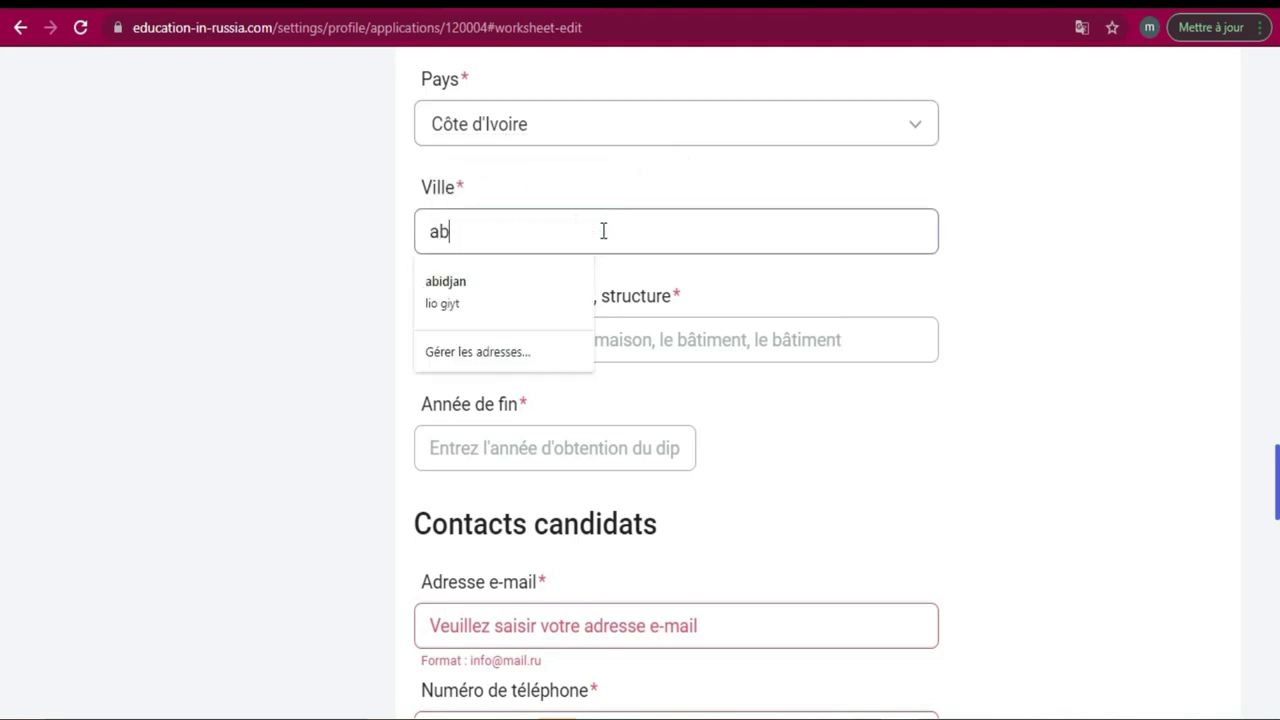
pyautogui.write('idjan')
pyautogui.click(930, 452)
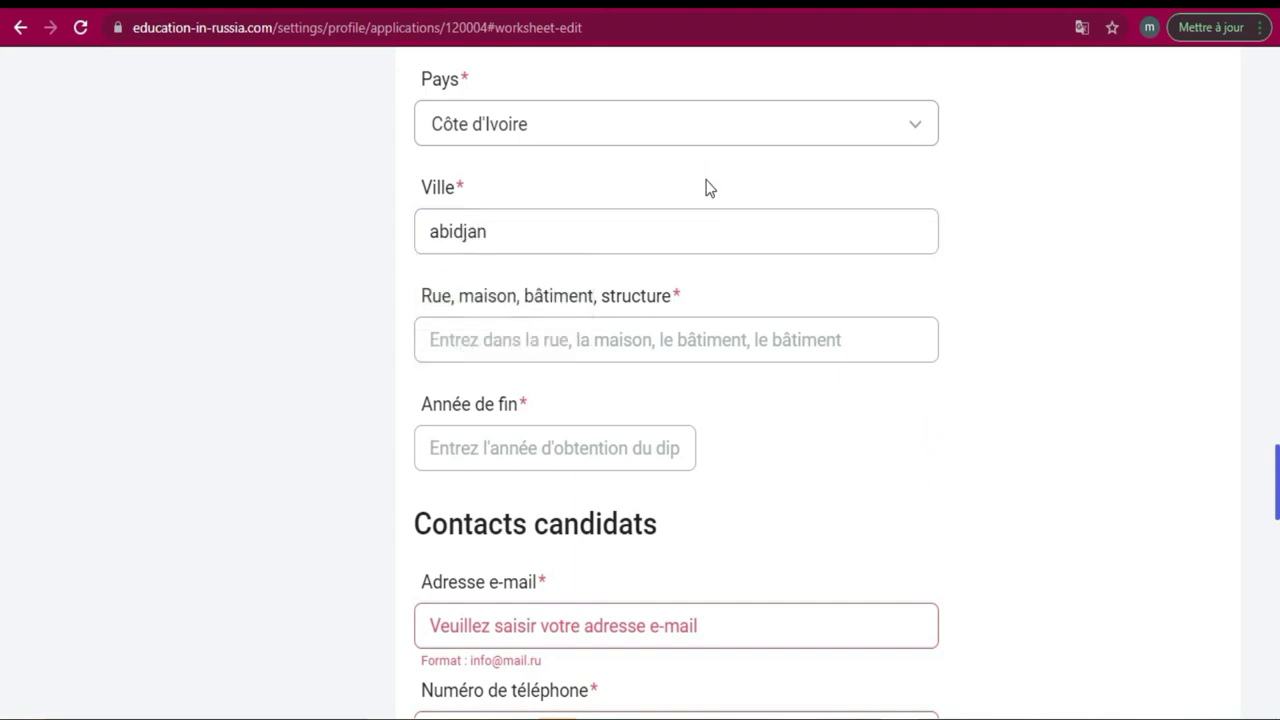
pyautogui.click(652, 338)
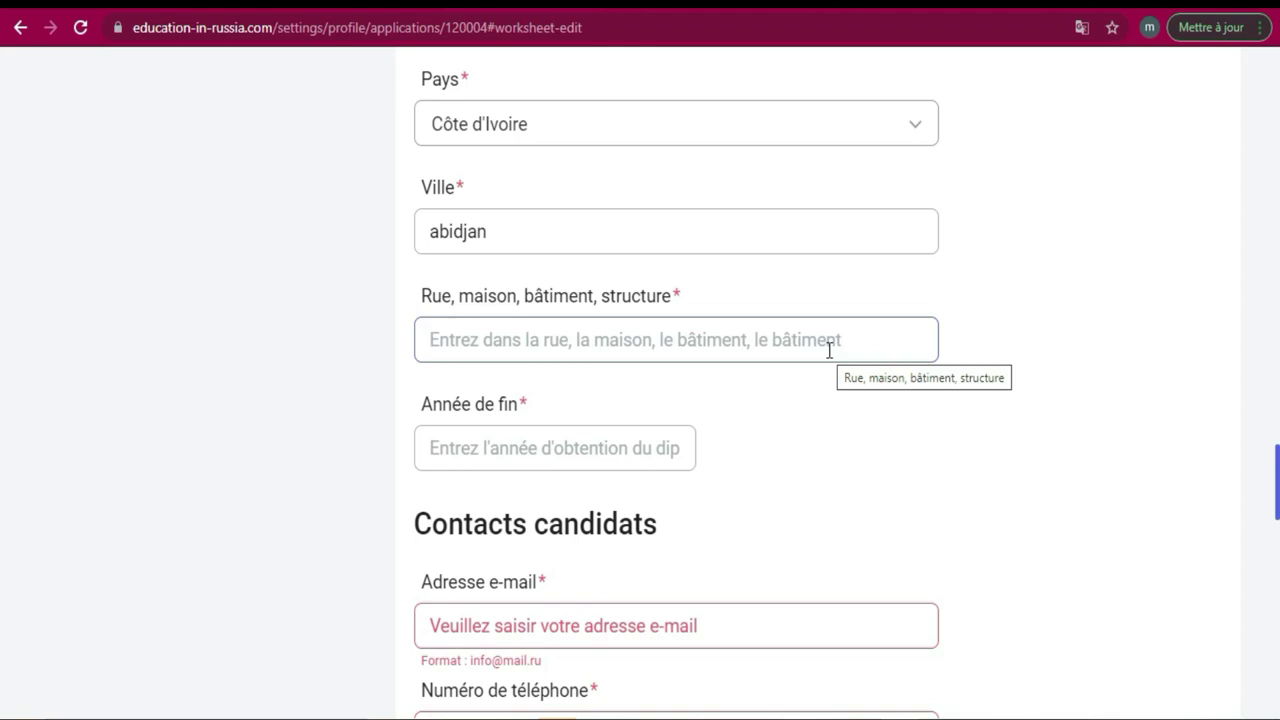
pyautogui.write('kouma')
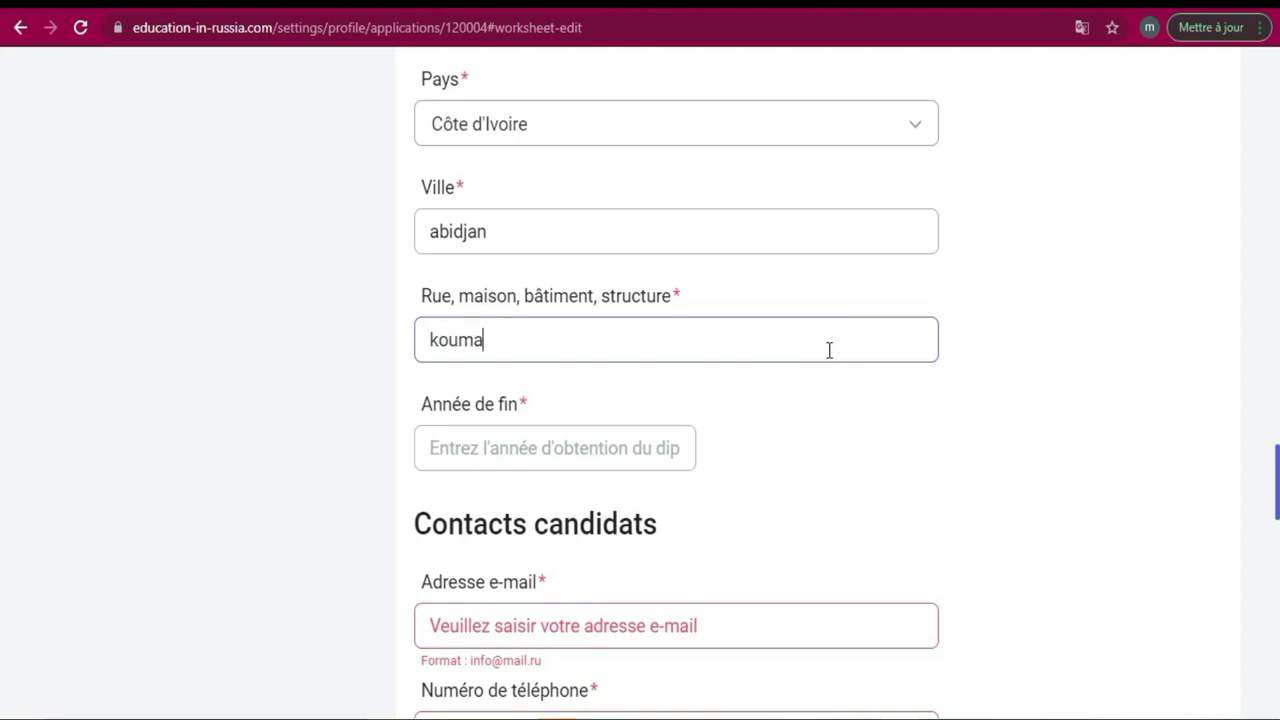
pyautogui.write('ssi05')
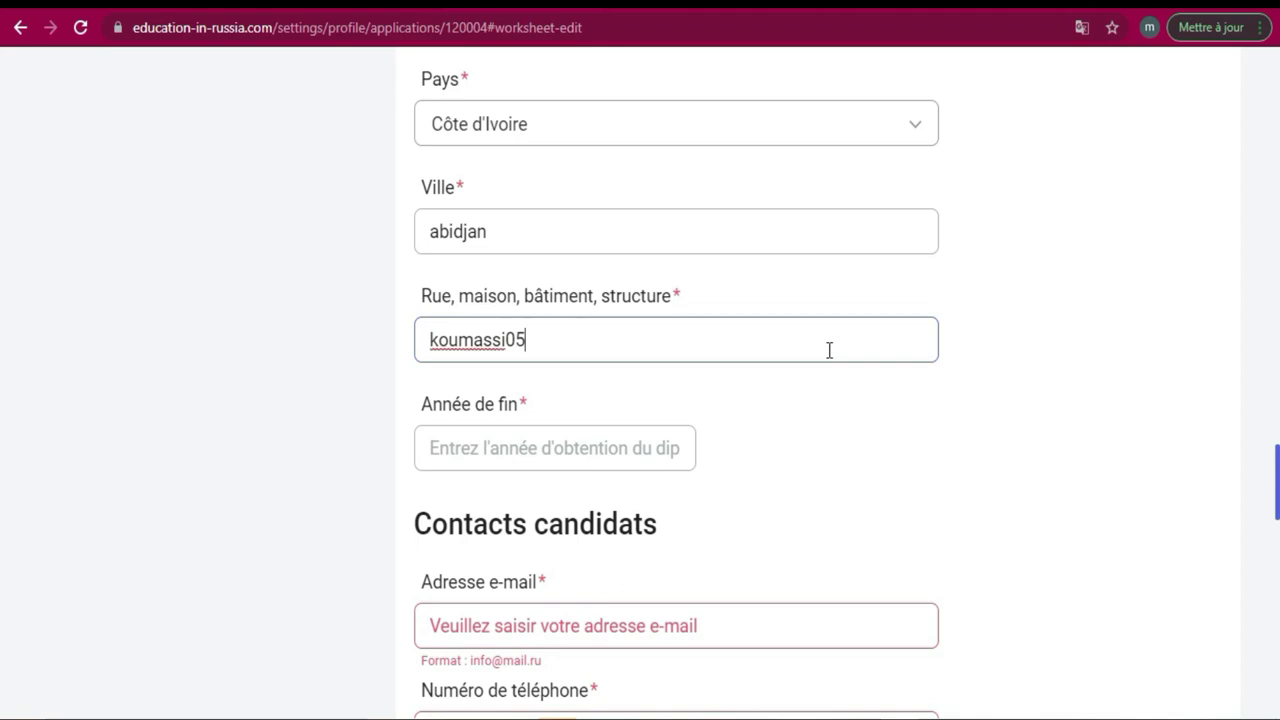
pyautogui.click(599, 403)
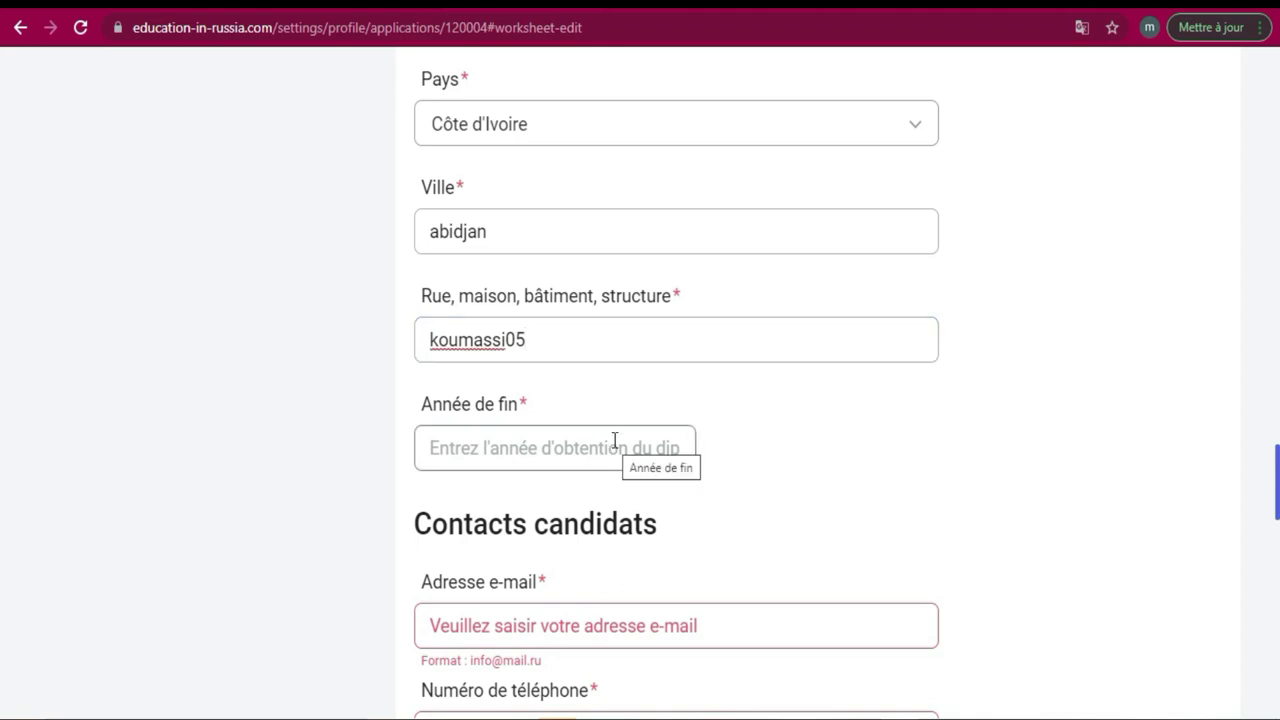
pyautogui.click(628, 447)
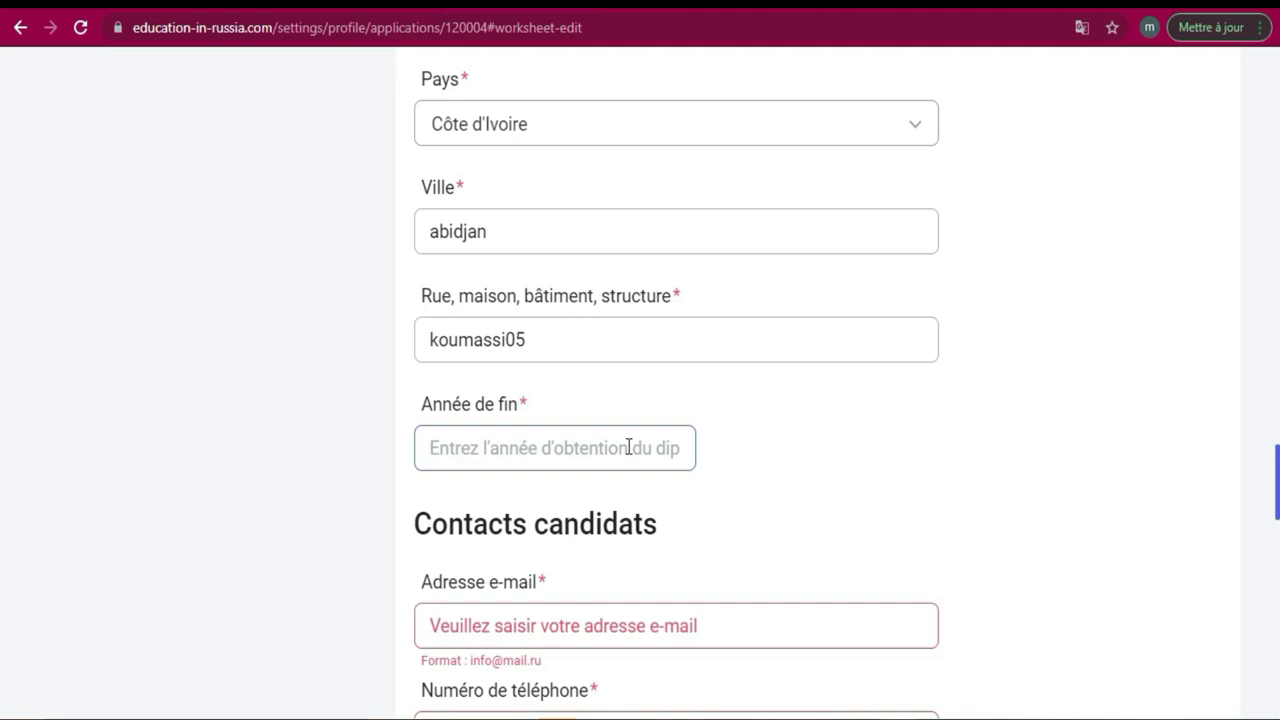
pyautogui.write('2020')
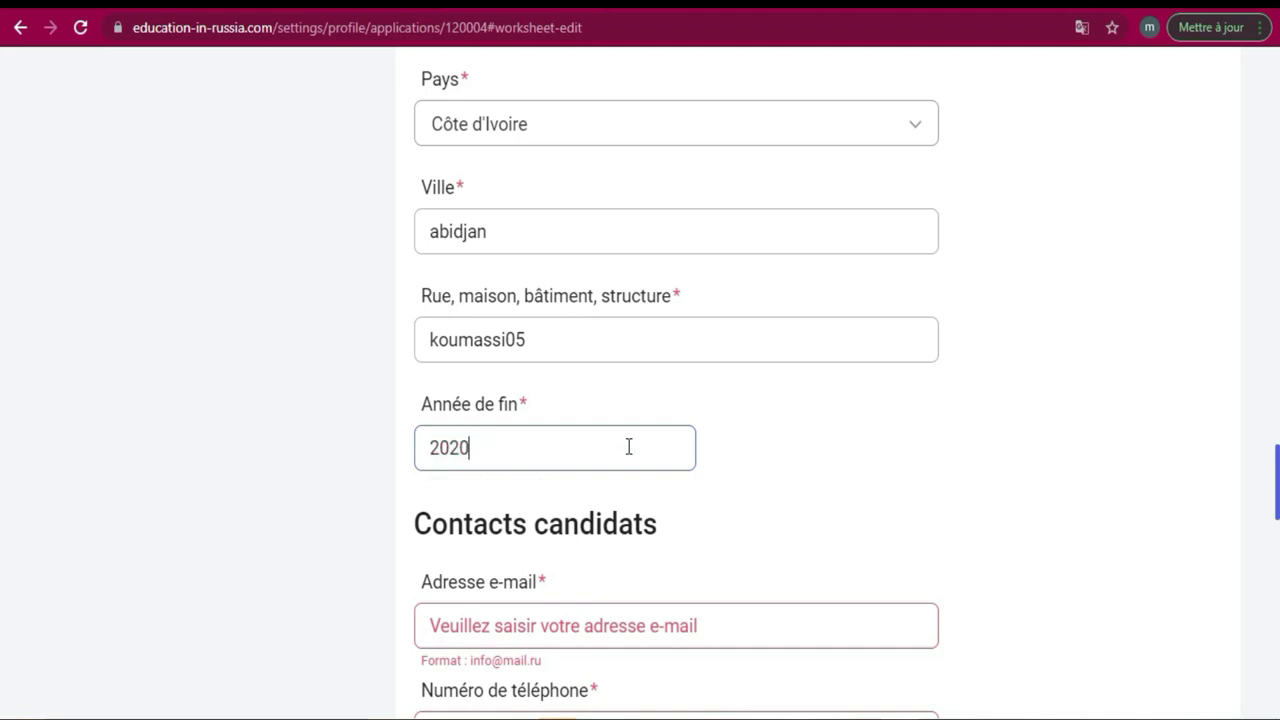
pyautogui.click(1271, 385)
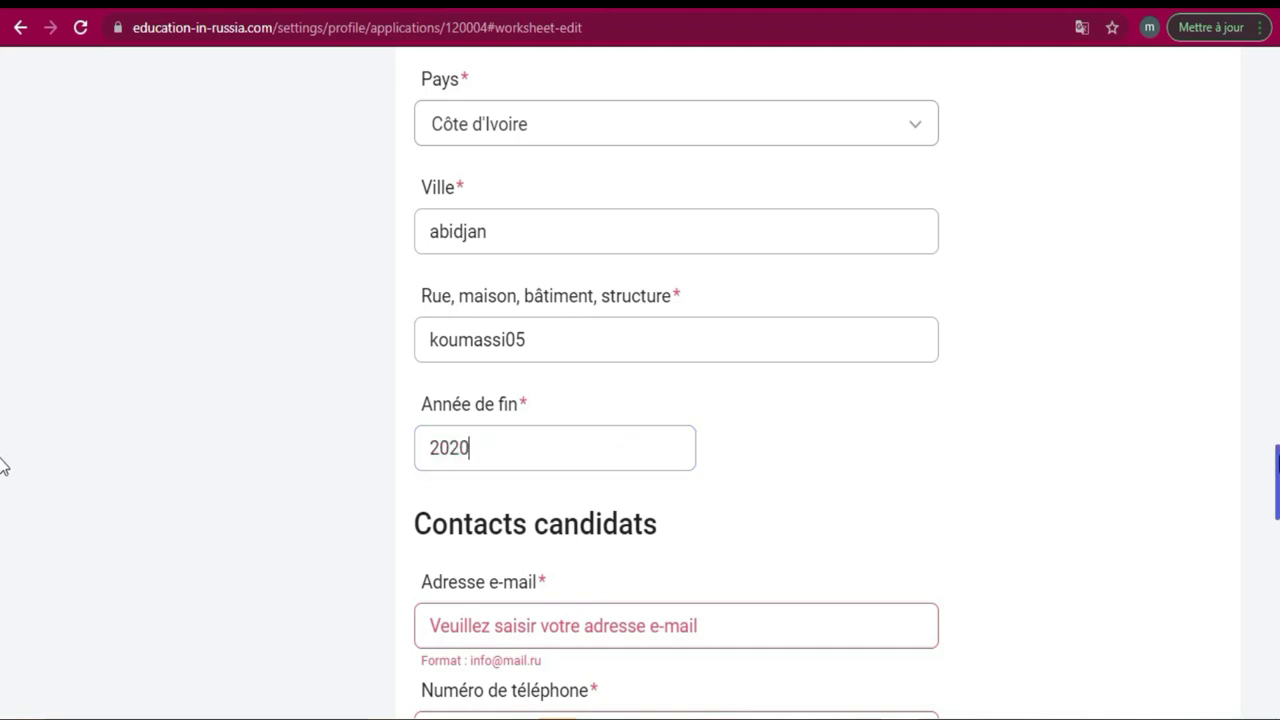
# Enter the candidate's e-mail address under Contacts candidats.
pyautogui.scroll(-3, 2, 466)
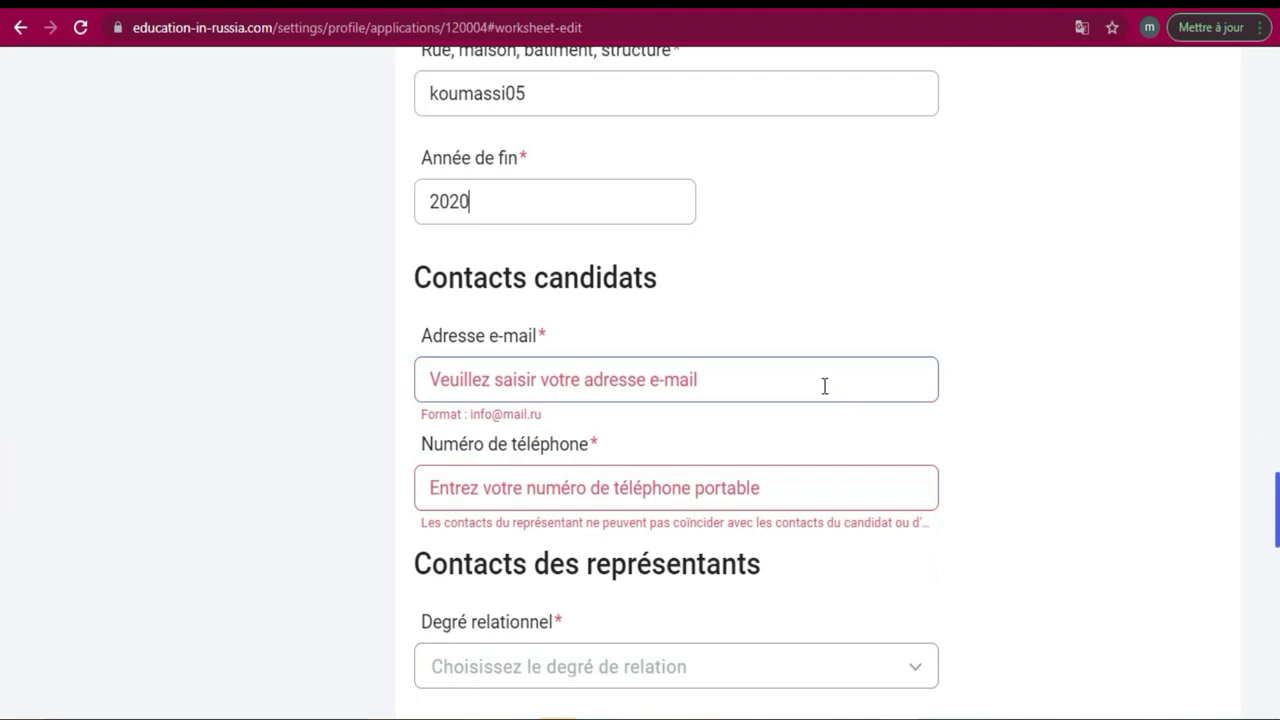
pyautogui.click(824, 386)
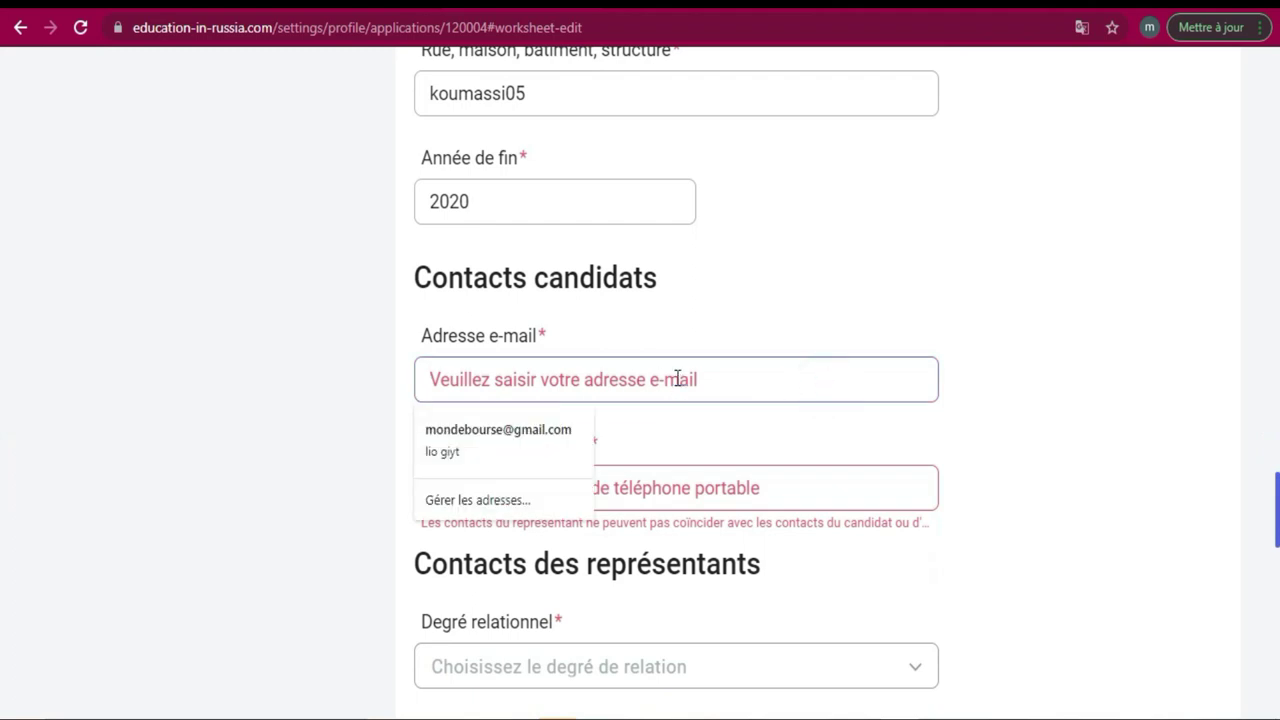
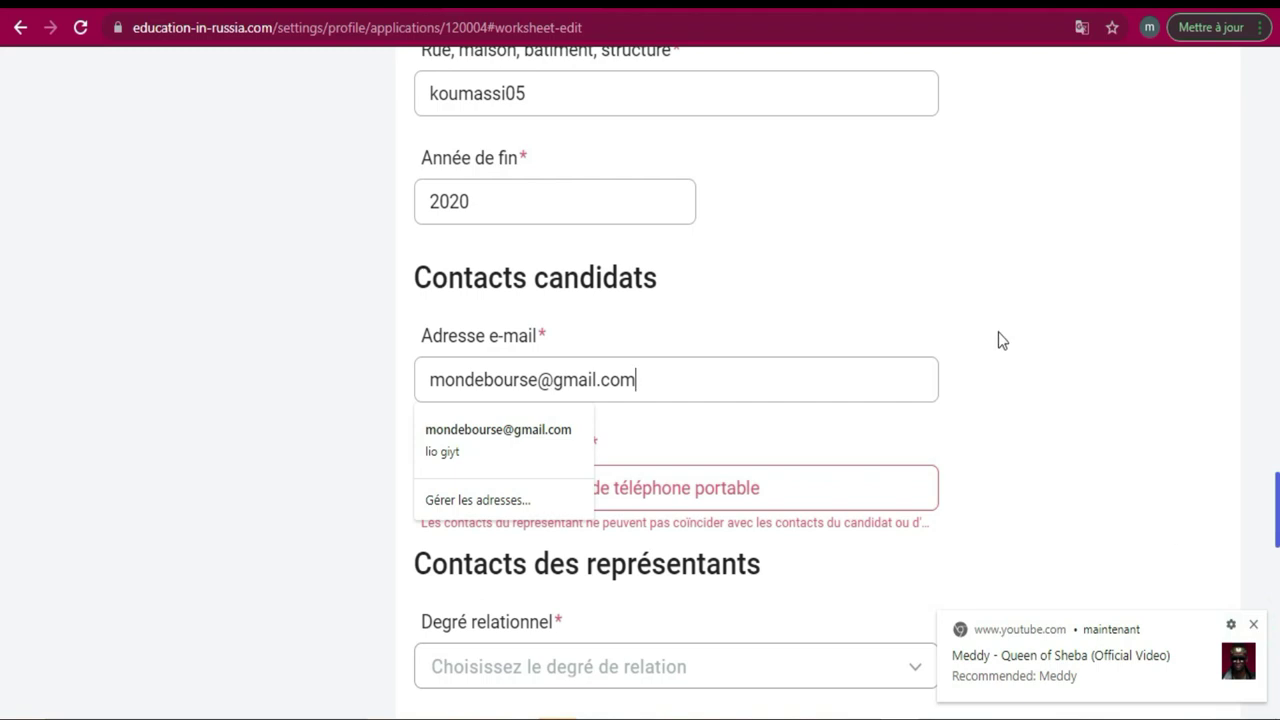
pyautogui.click(1011, 449)
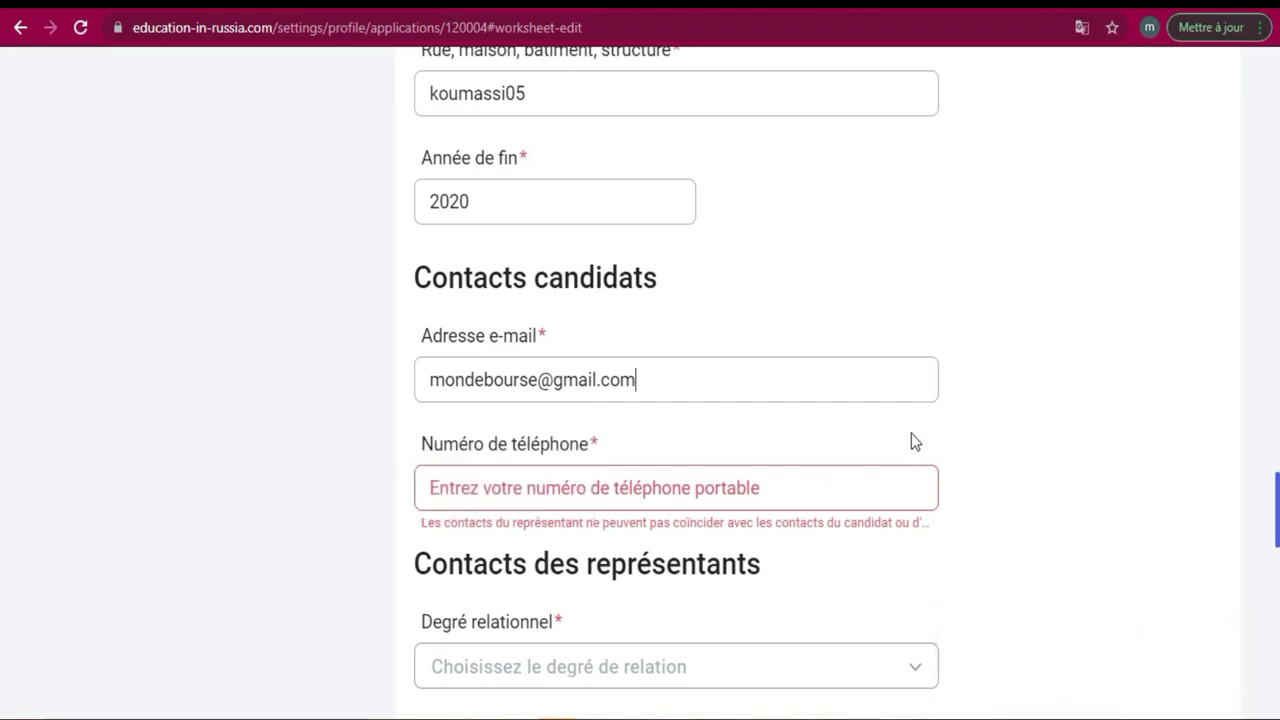
# Enter the candidate's mobile phone number, then check it down to the representatives' contacts section.
pyautogui.click(708, 483)
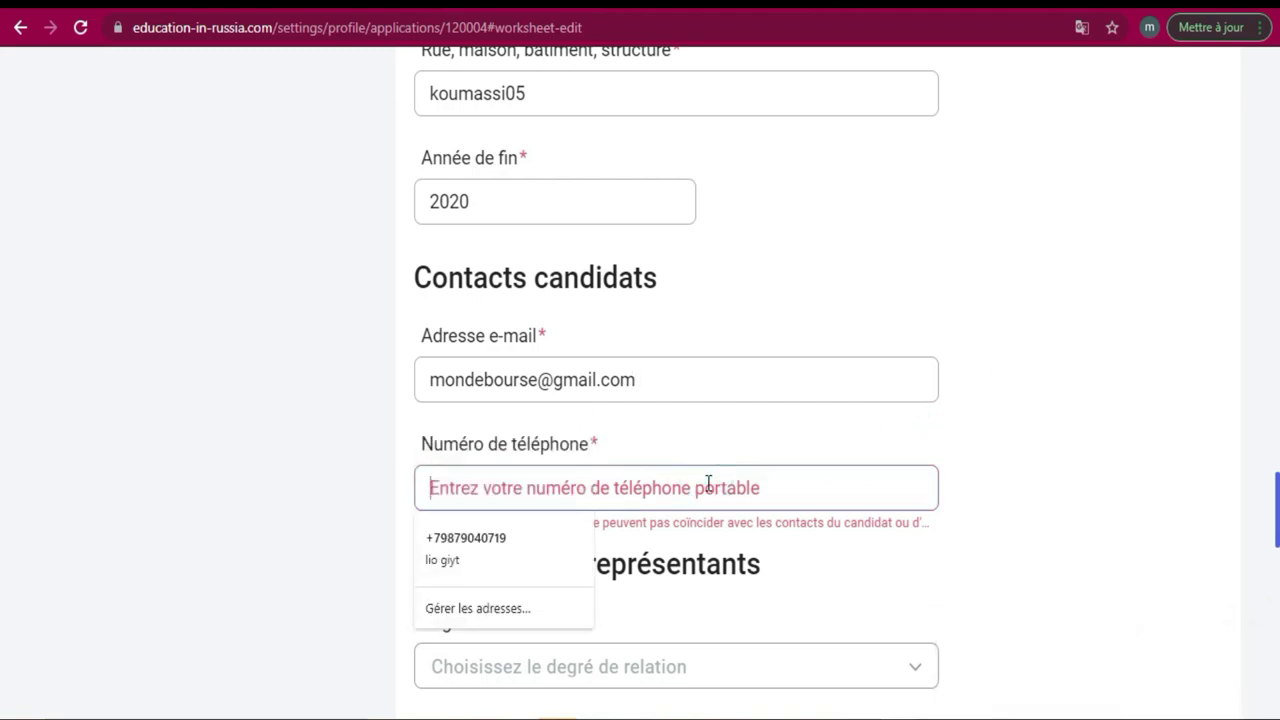
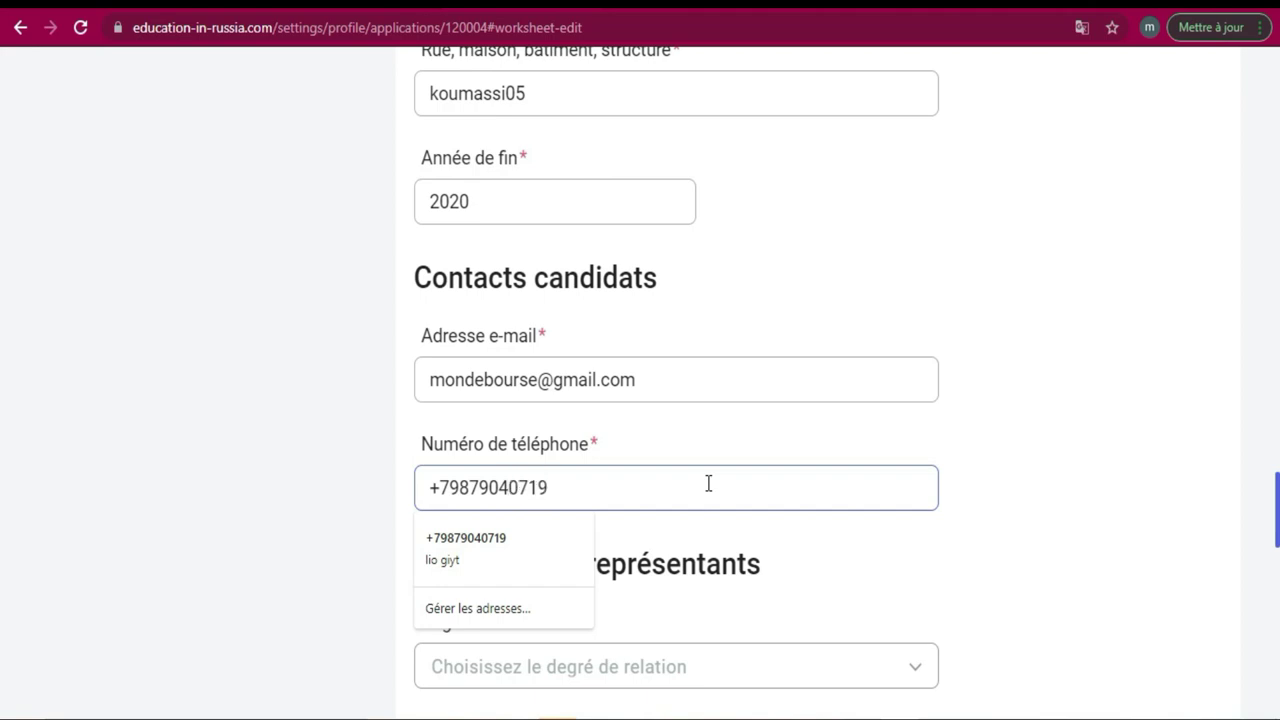
pyautogui.click(1049, 583)
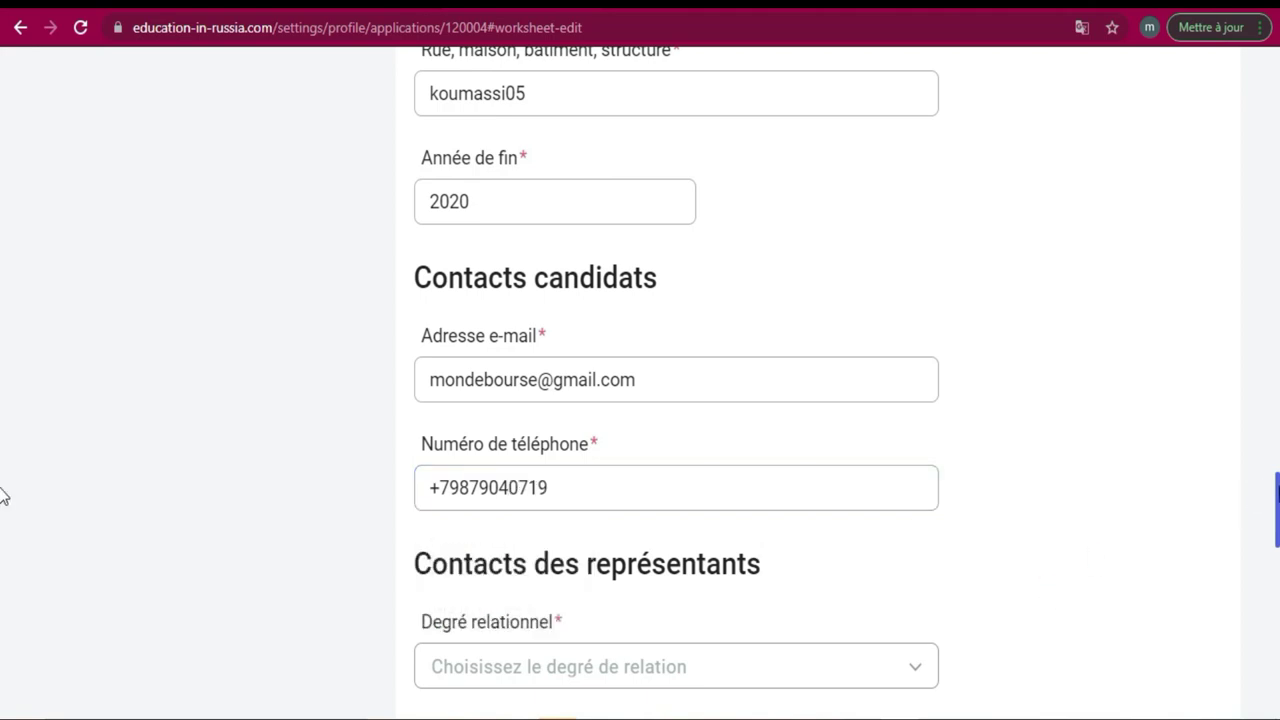
pyautogui.scroll(-3, 2, 520)
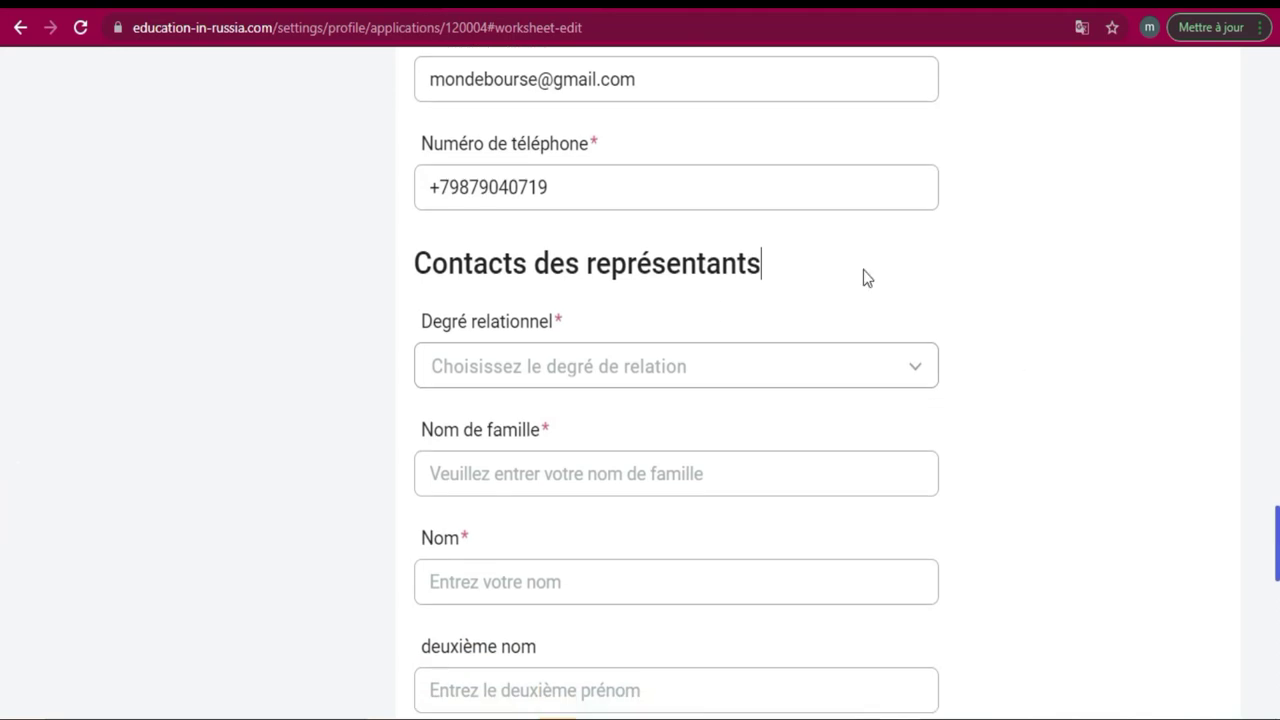
pyautogui.click(563, 186)
pyautogui.moveTo(563, 186); pyautogui.dragTo(426, 186)
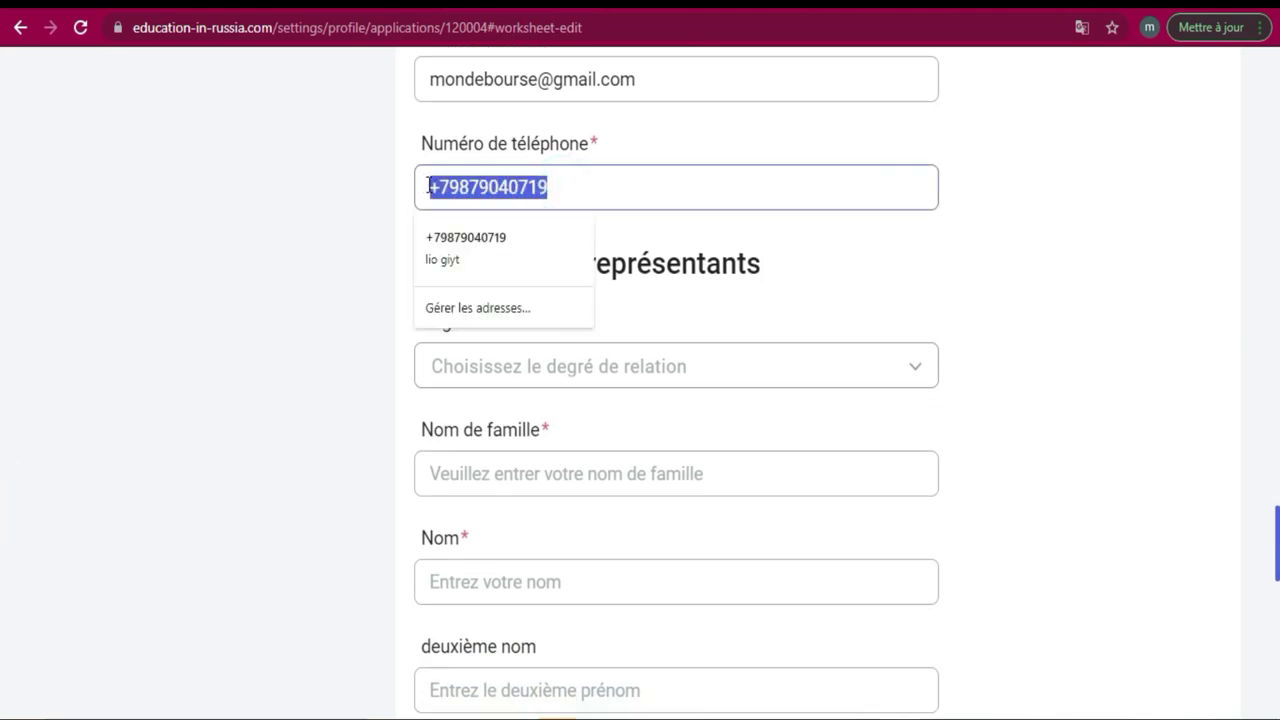
pyautogui.click(961, 252)
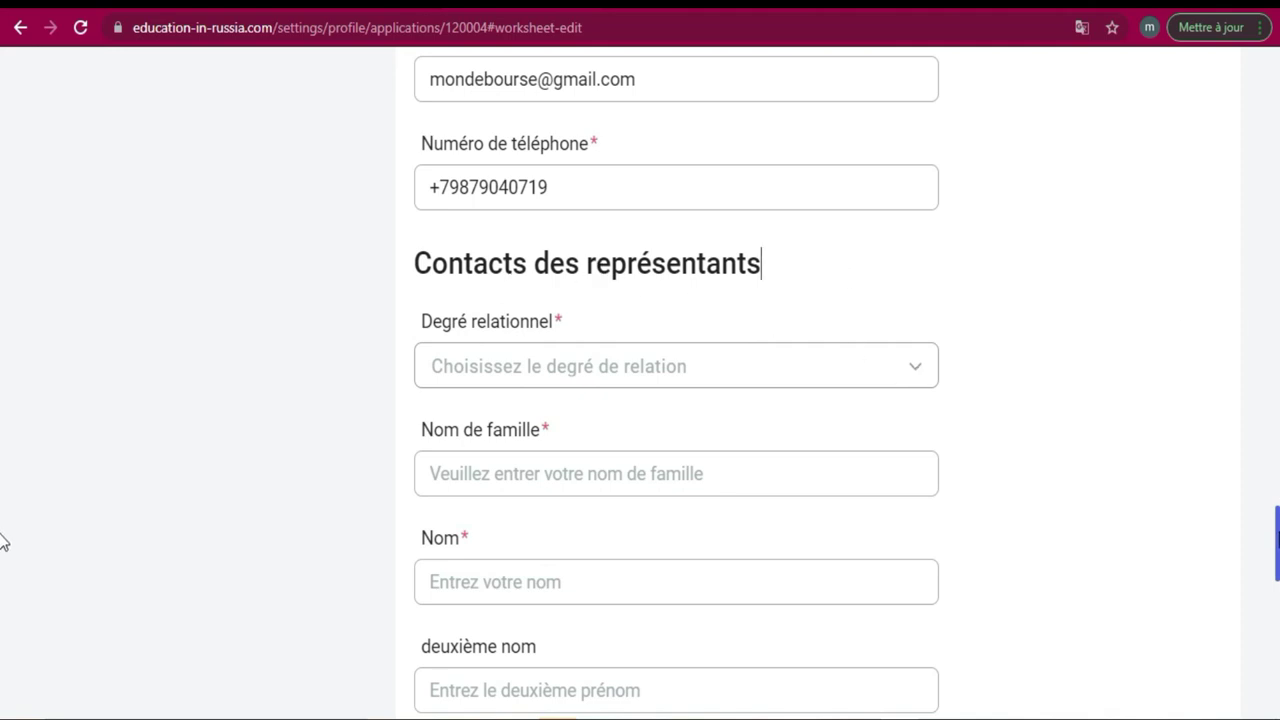
pyautogui.scroll(-1, 3, 553)
pyautogui.scroll(-5, 3, 560)
pyautogui.scroll(10, 3, 530)
pyautogui.scroll(-4, 2, 505)
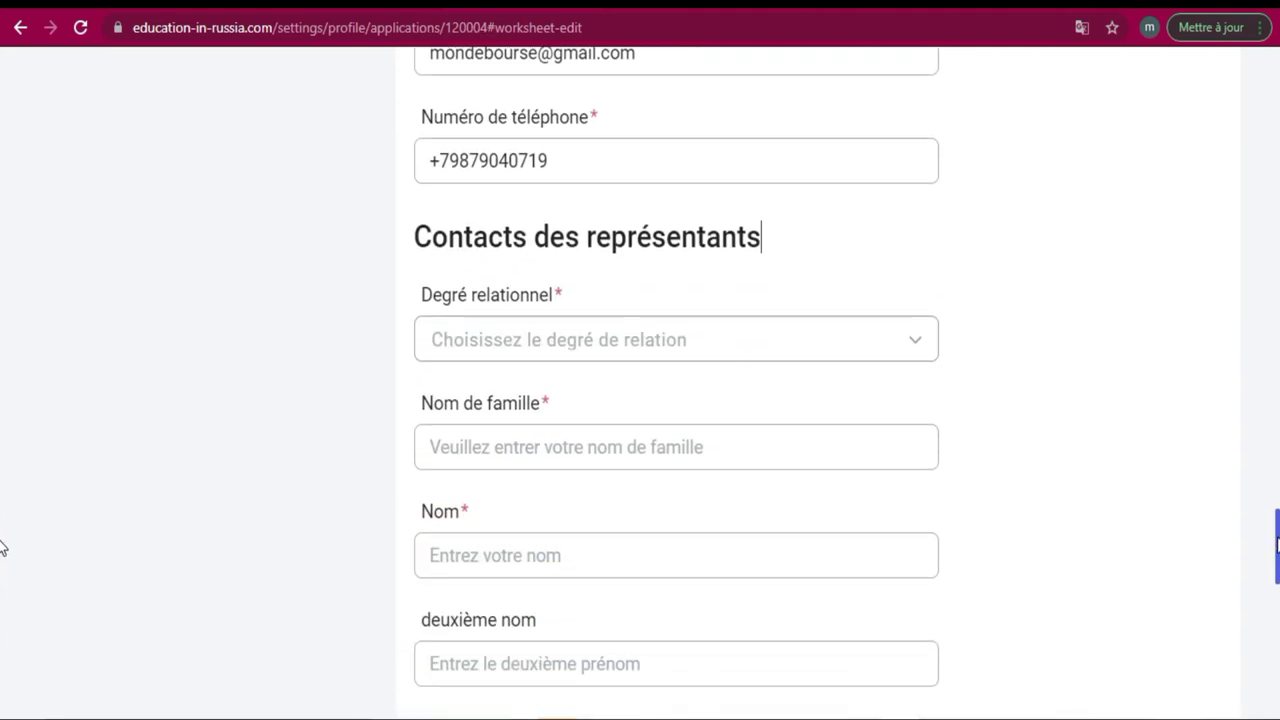
# Add a representative with relationship Frère, entering their family name and first name.
pyautogui.click(914, 350)
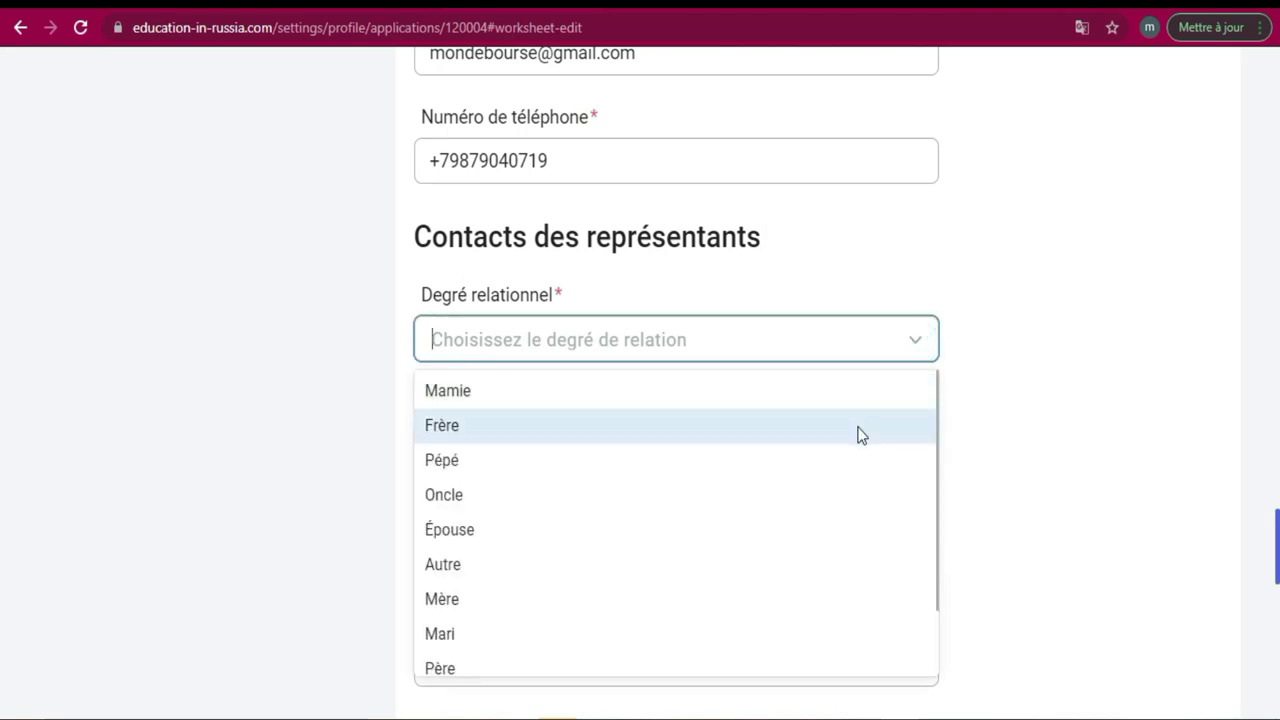
pyautogui.click(809, 437)
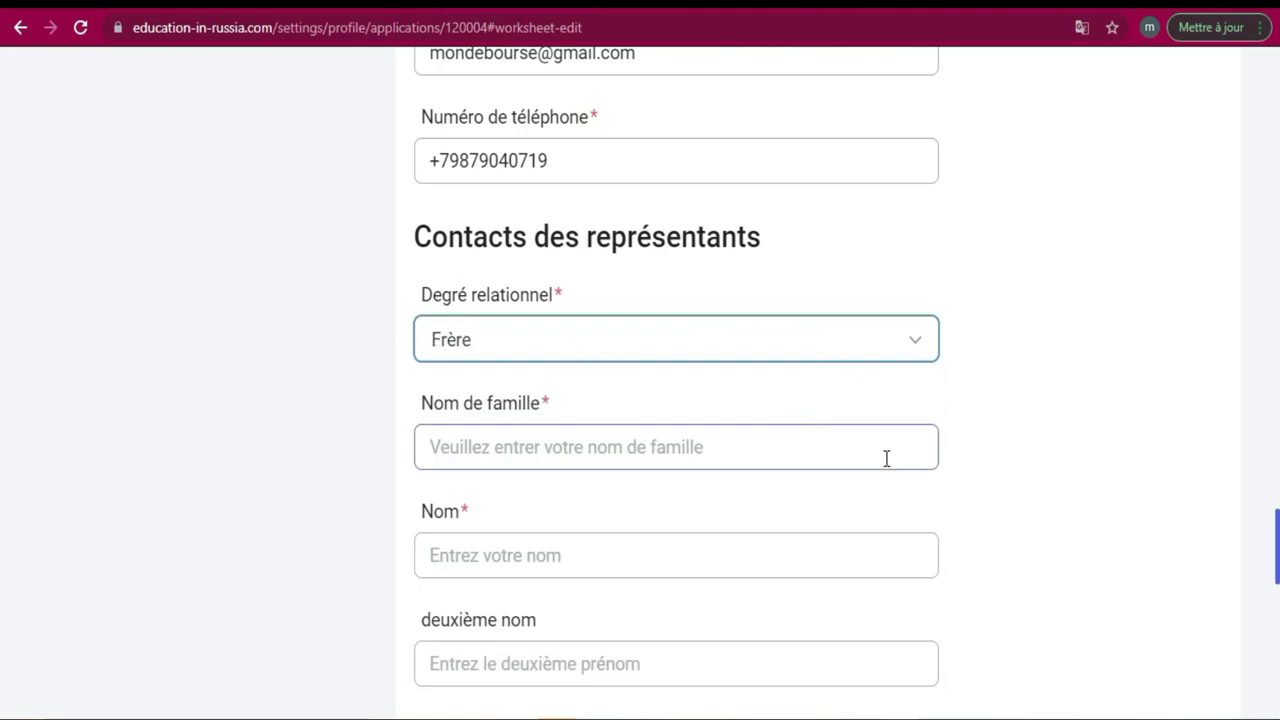
pyautogui.click(886, 458)
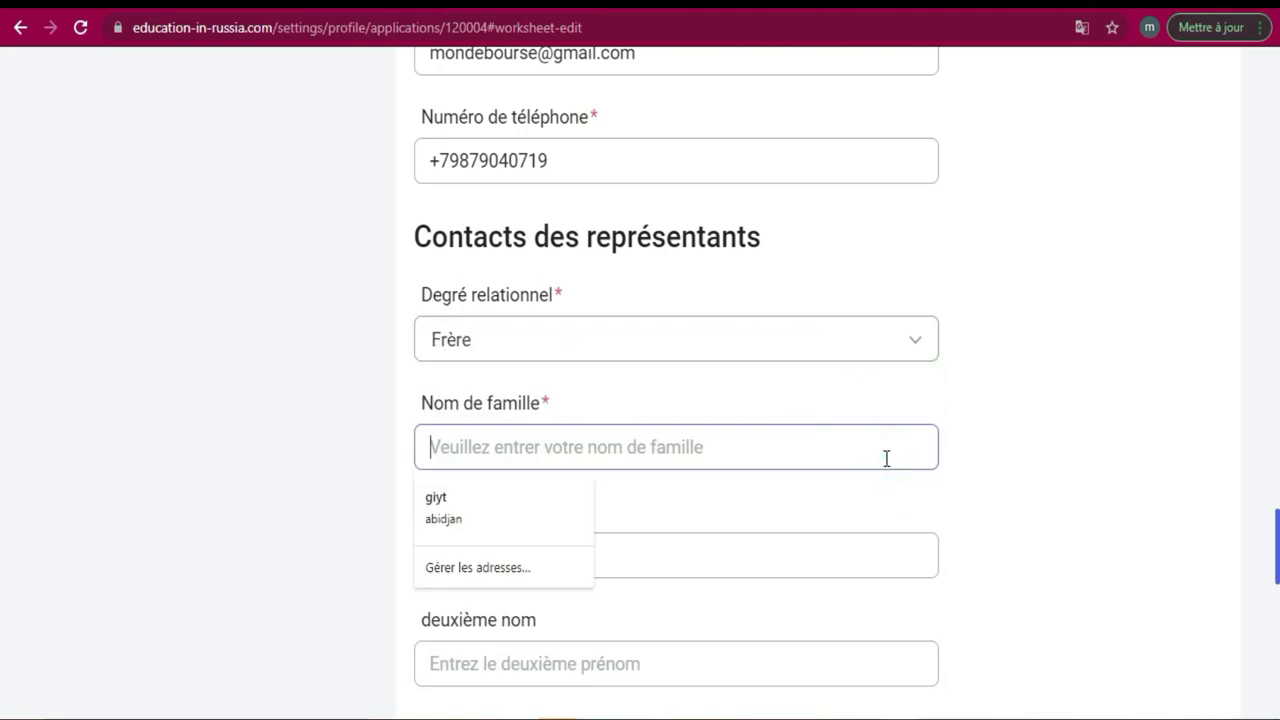
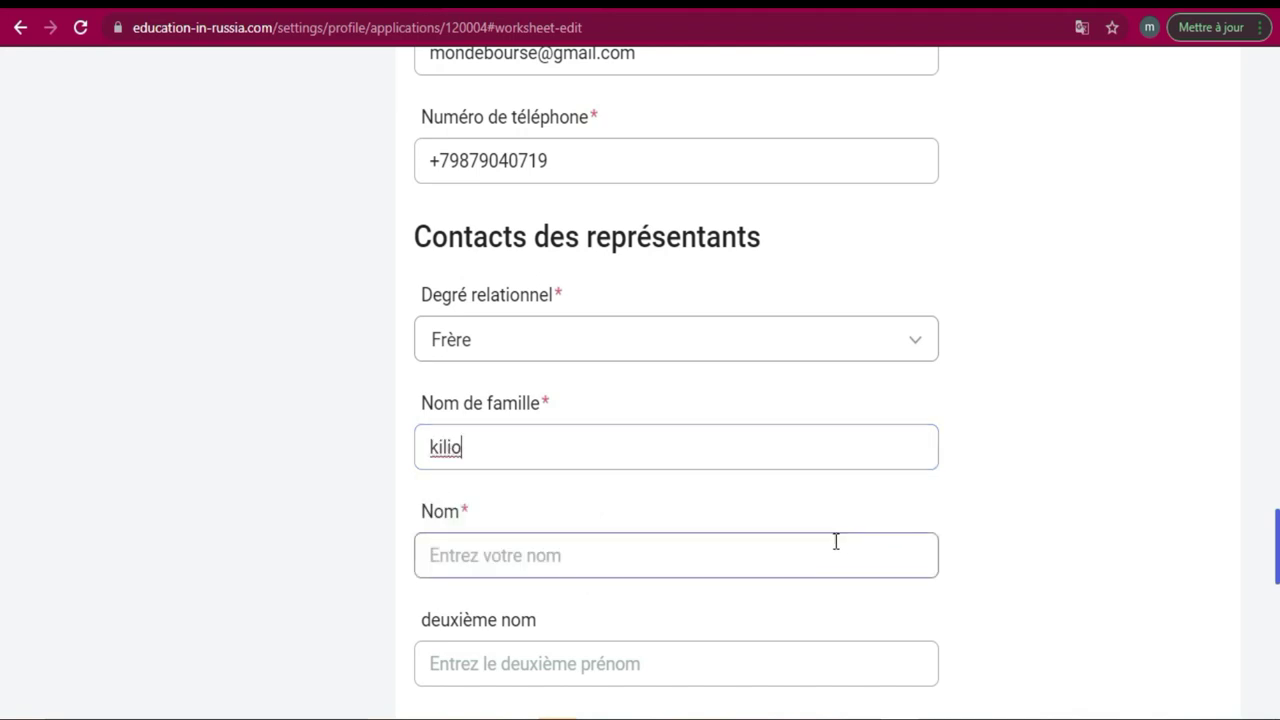
pyautogui.click(584, 557)
pyautogui.click(584, 557)
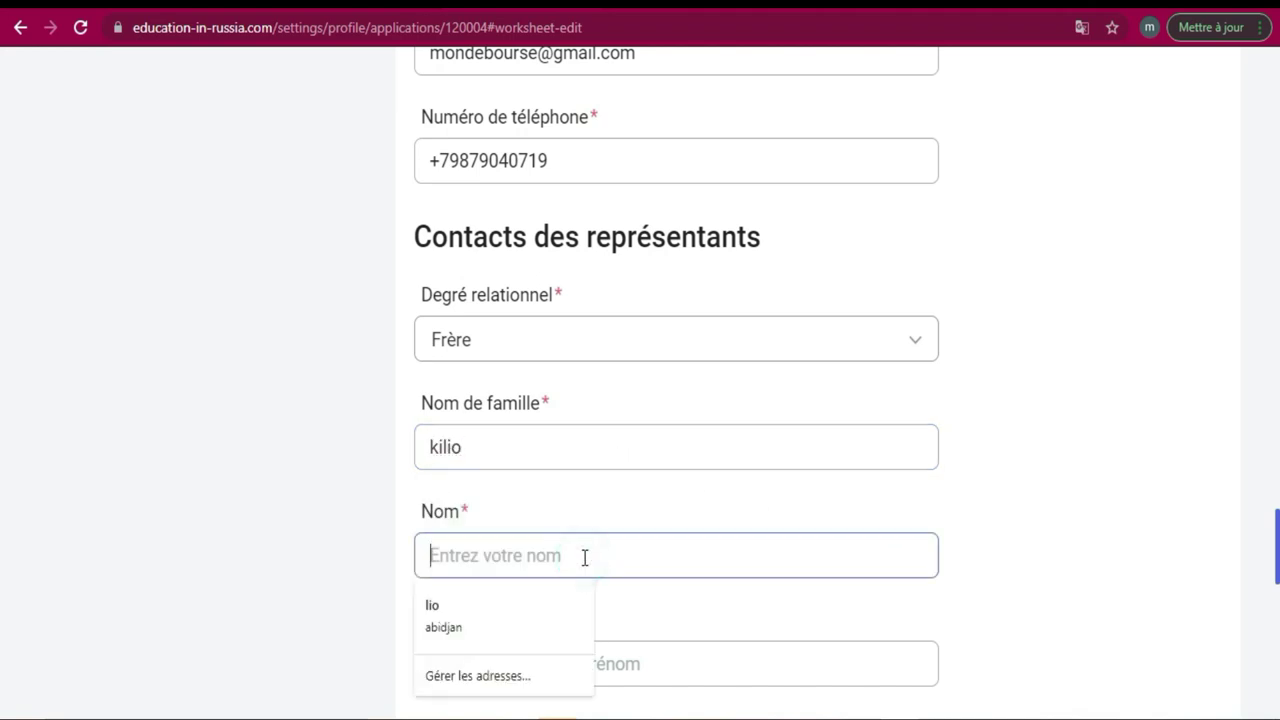
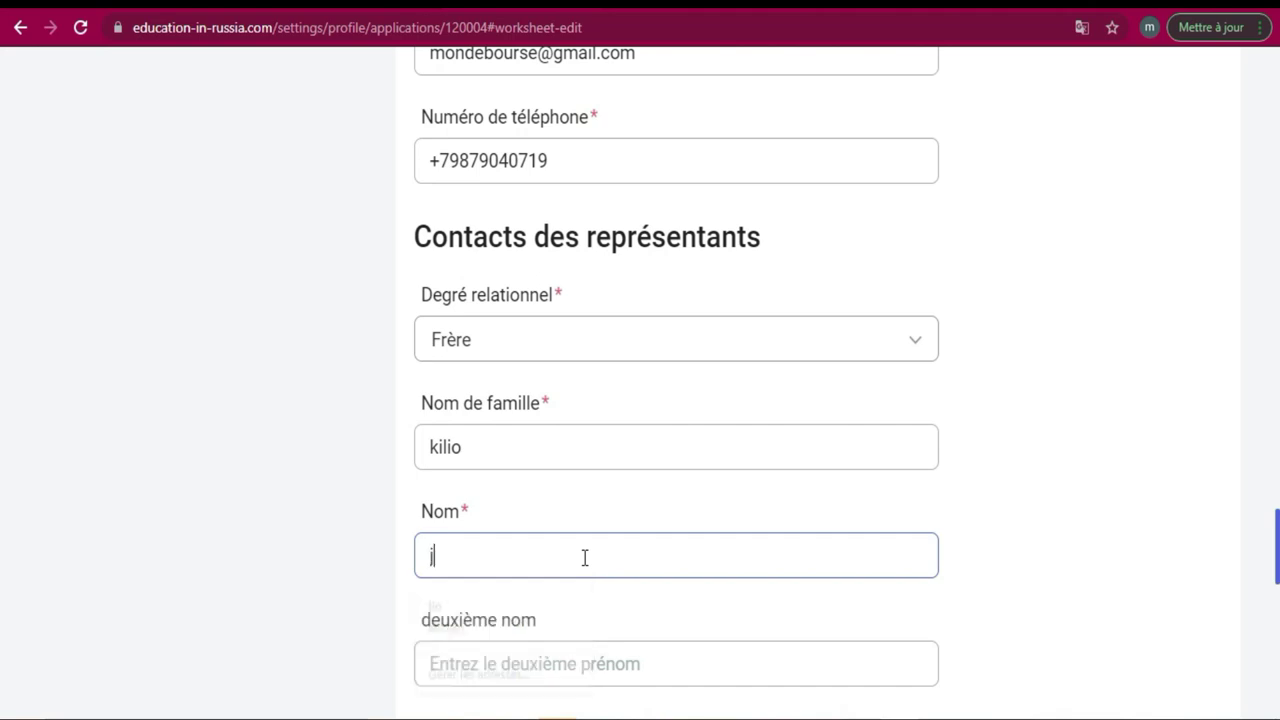
pyautogui.click(589, 660)
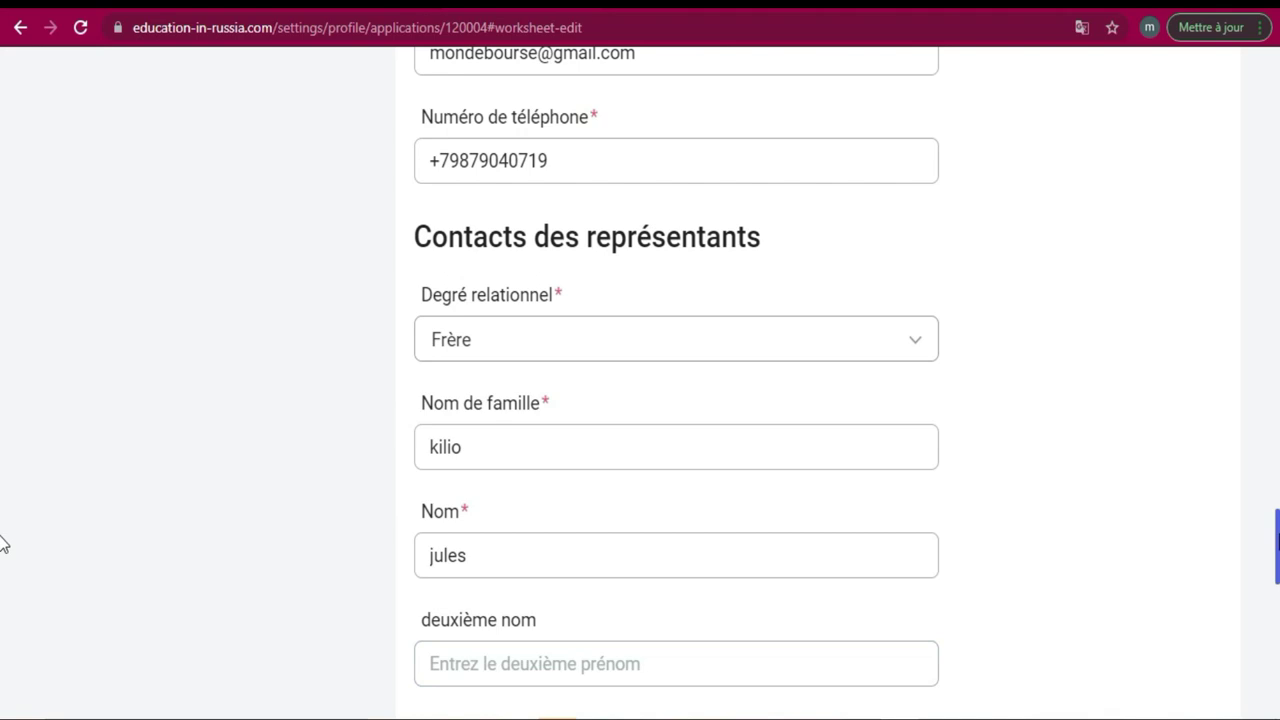
pyautogui.scroll(-3, 3, 545)
# Enter the representative's phone number, correcting a mistyped digit, and their e-mail address.
pyautogui.click(782, 424)
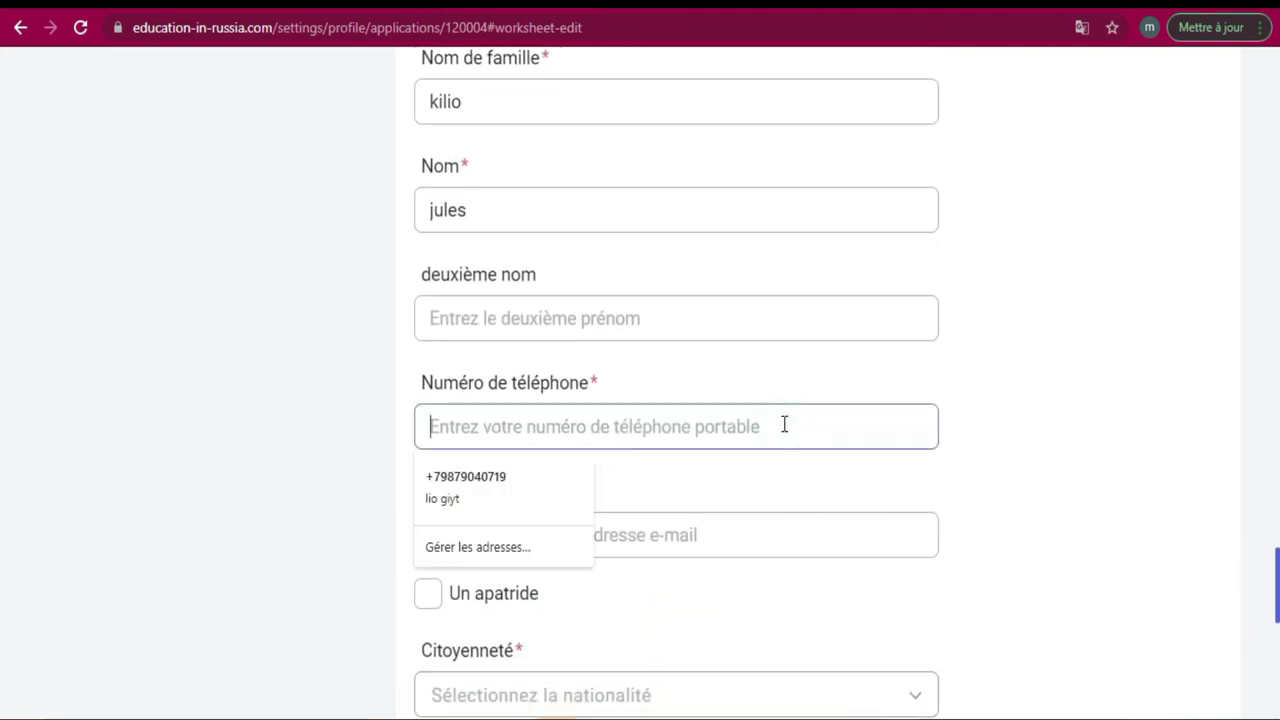
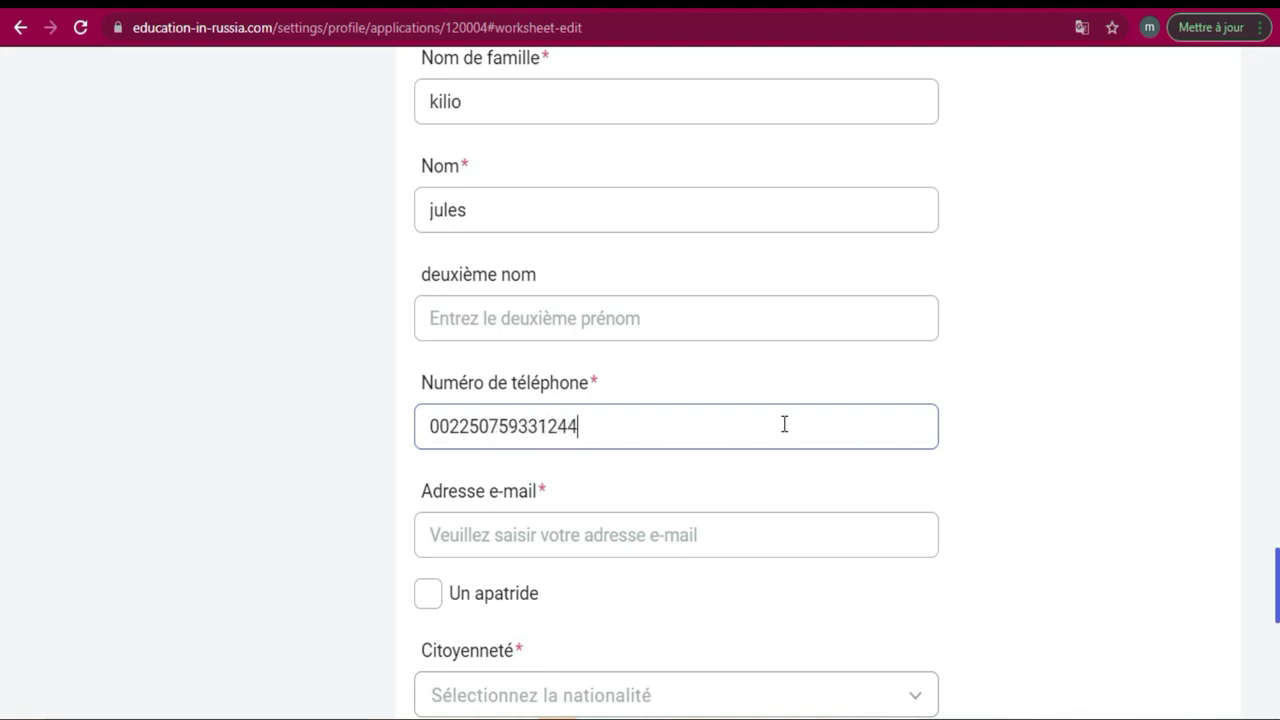
pyautogui.click(699, 530)
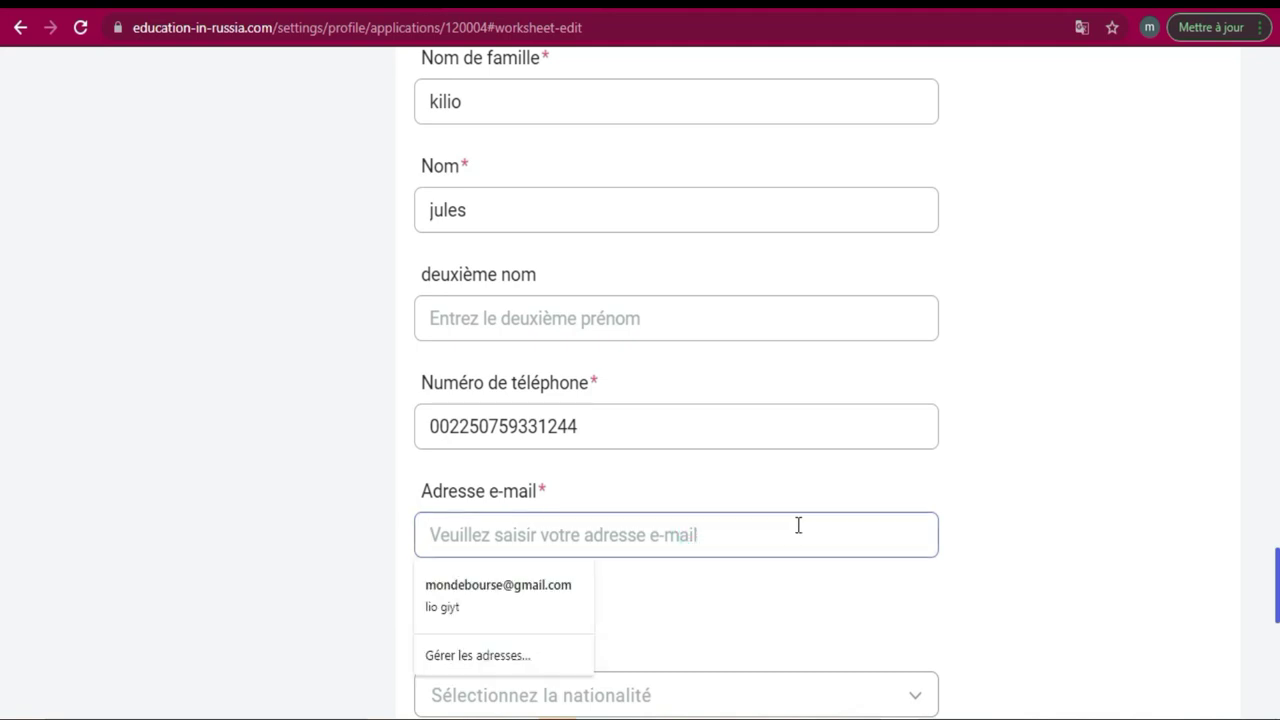
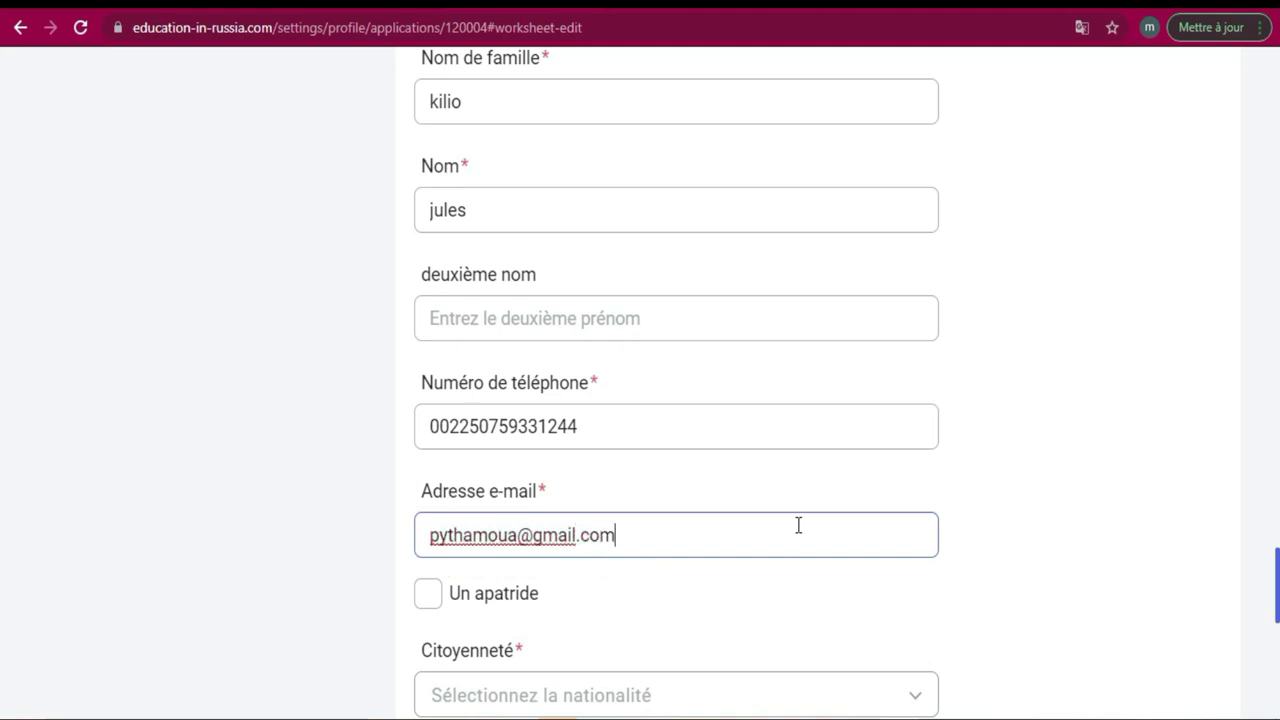
pyautogui.scroll(-2, 2, 600)
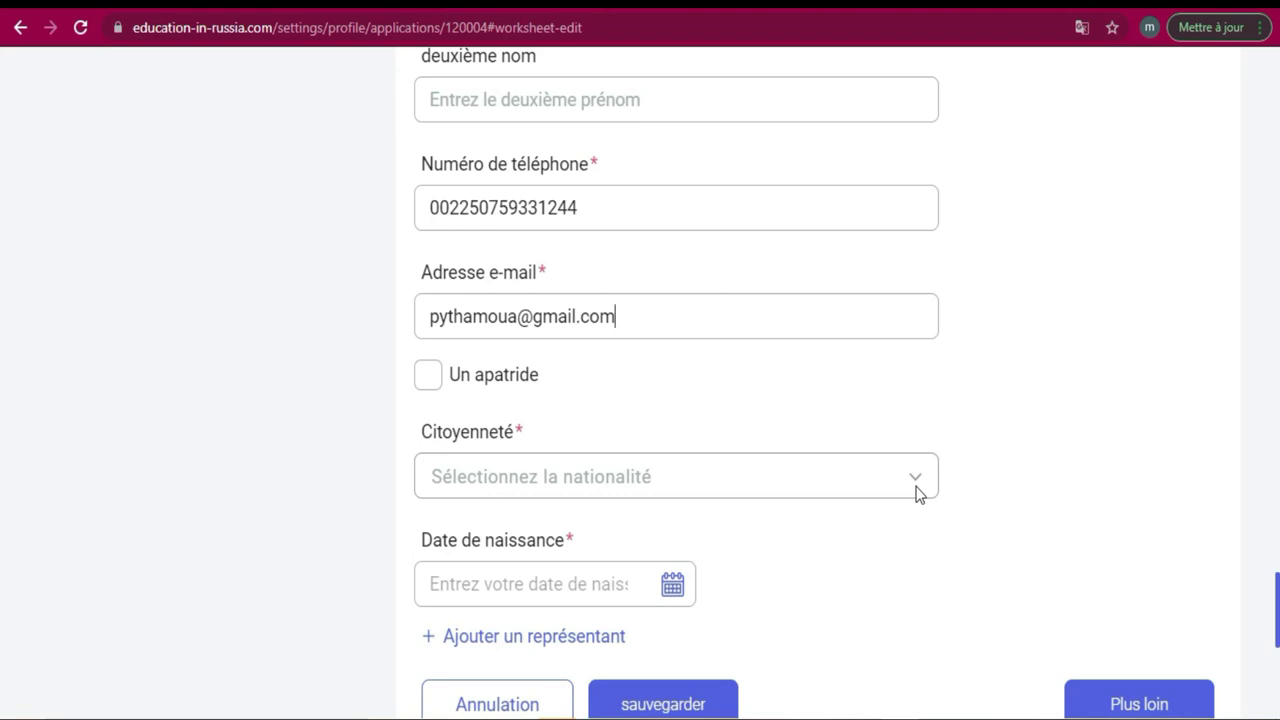
# Set the representative's citizenship to Côte d'Ivoire.
pyautogui.click(918, 490)
pyautogui.click(916, 486)
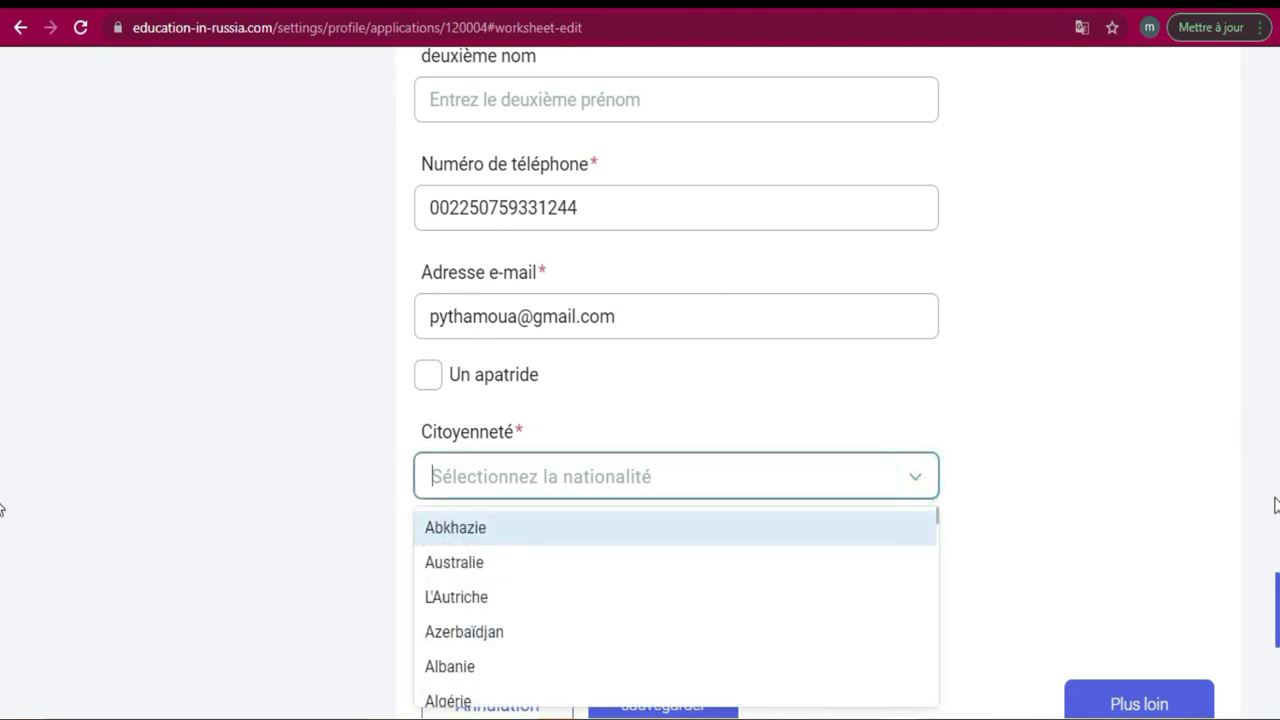
pyautogui.scroll(-2, 3, 590)
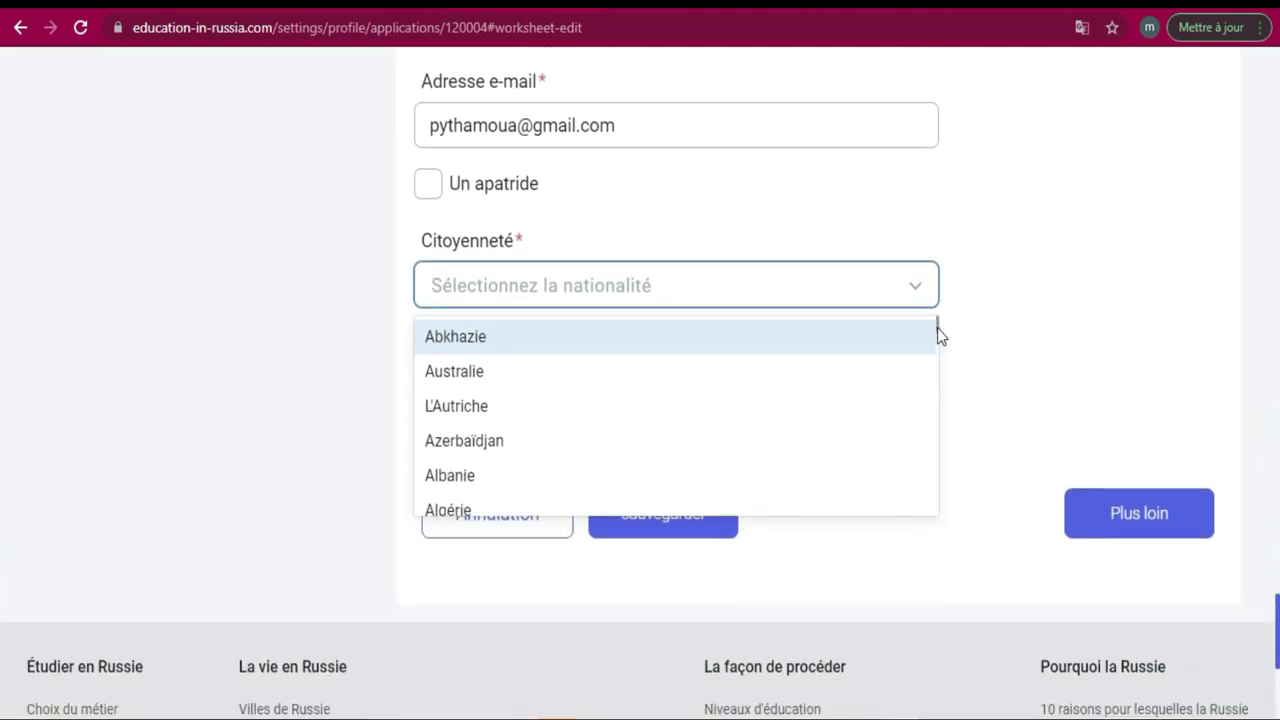
pyautogui.moveTo(940, 334); pyautogui.dragTo(937, 406)
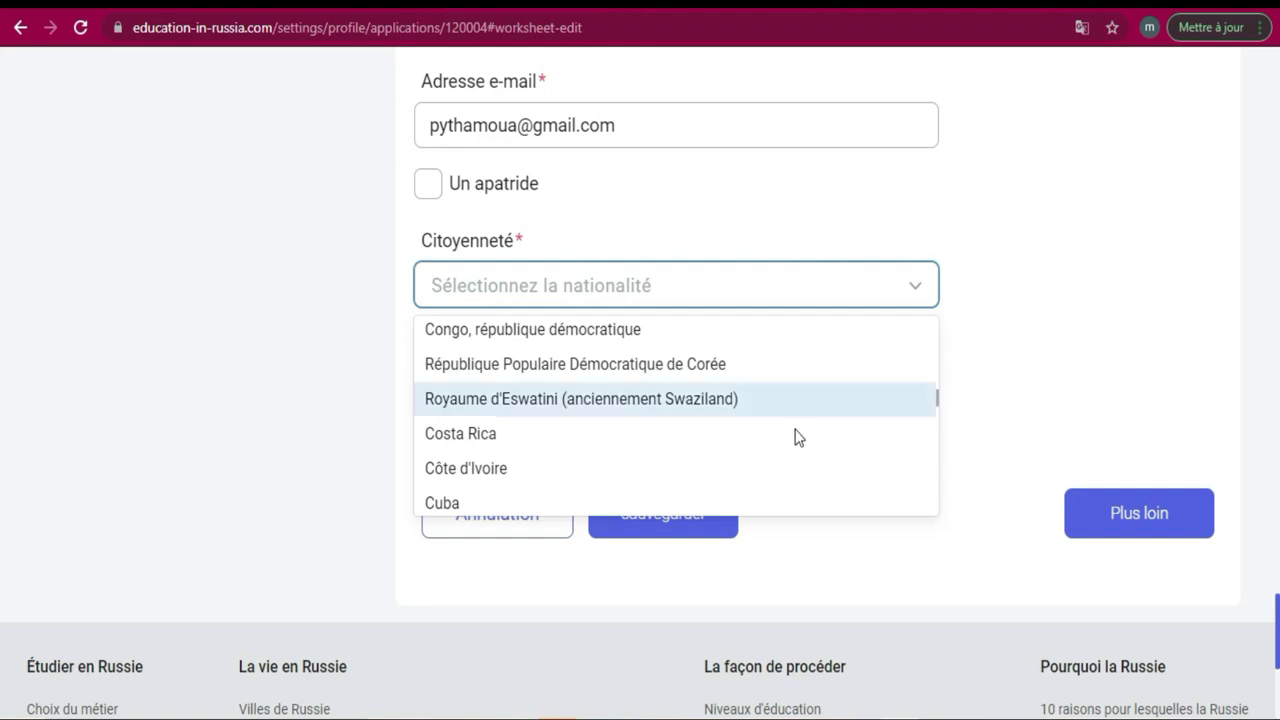
pyautogui.click(667, 481)
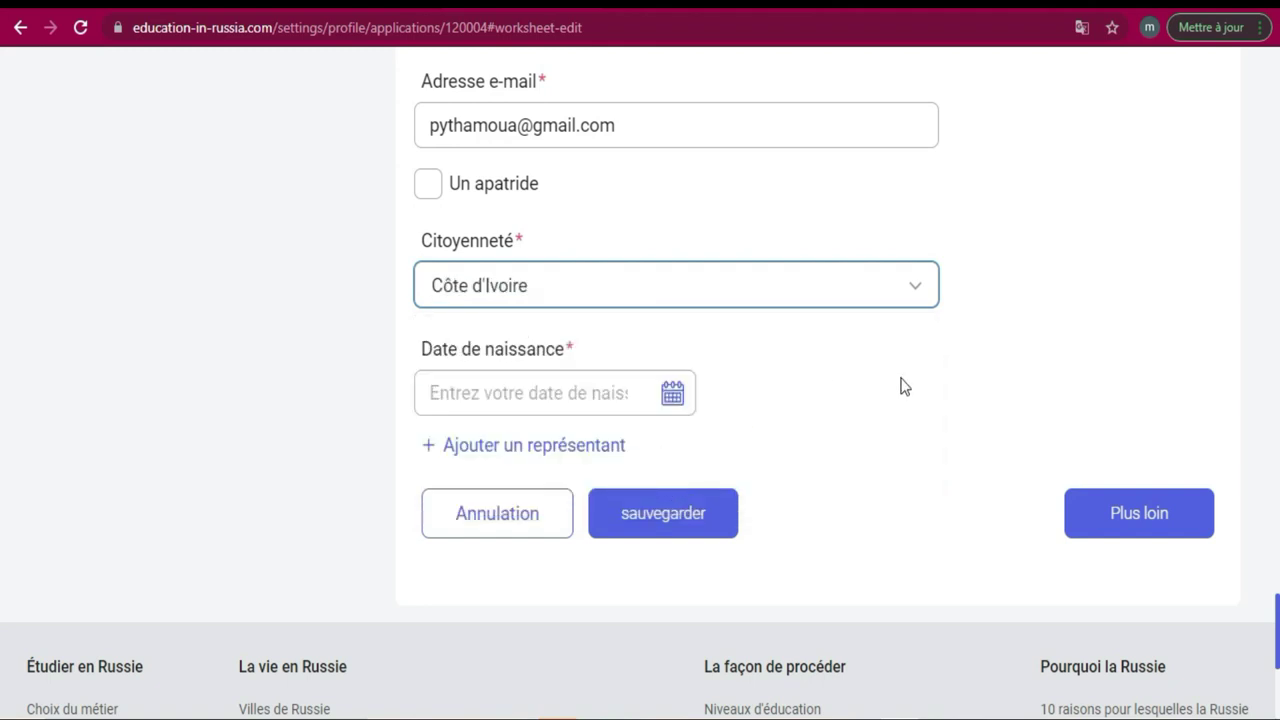
# Set the representative's birth date to 25.09.1991 using the calendar.
pyautogui.click(590, 392)
pyautogui.click(673, 396)
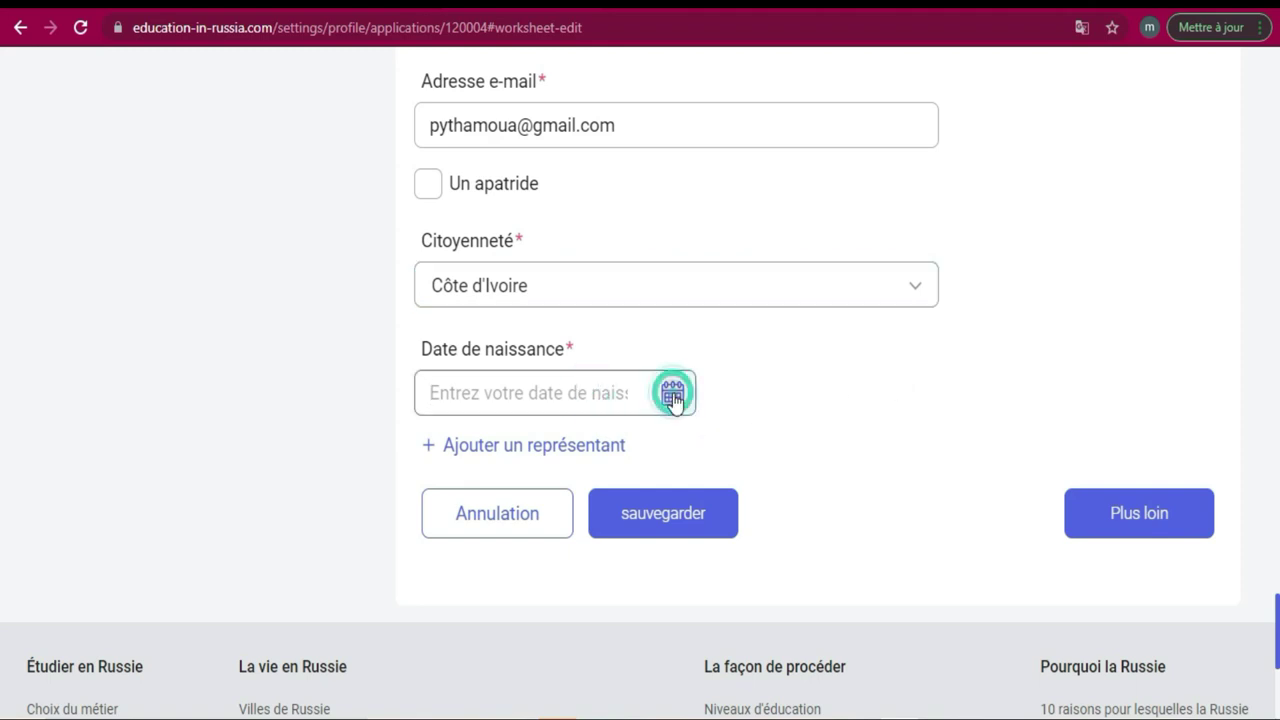
pyautogui.click(422, 318)
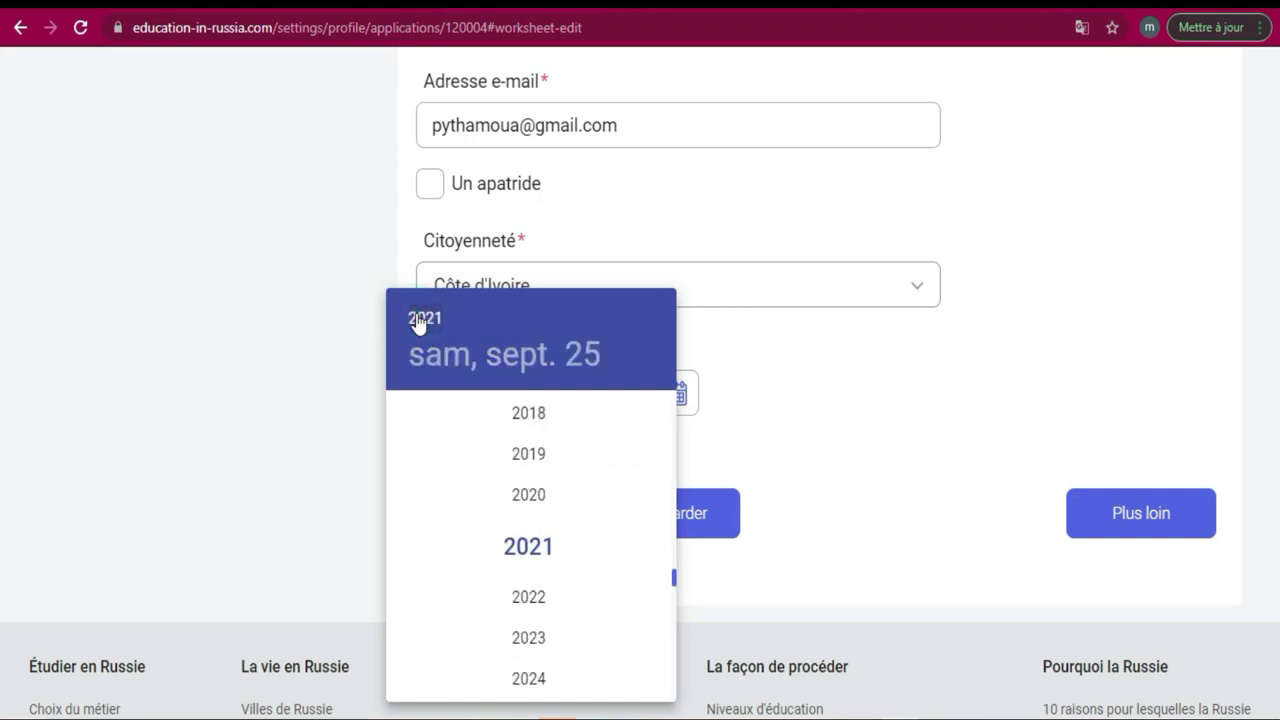
pyautogui.moveTo(675, 578); pyautogui.dragTo(671, 528)
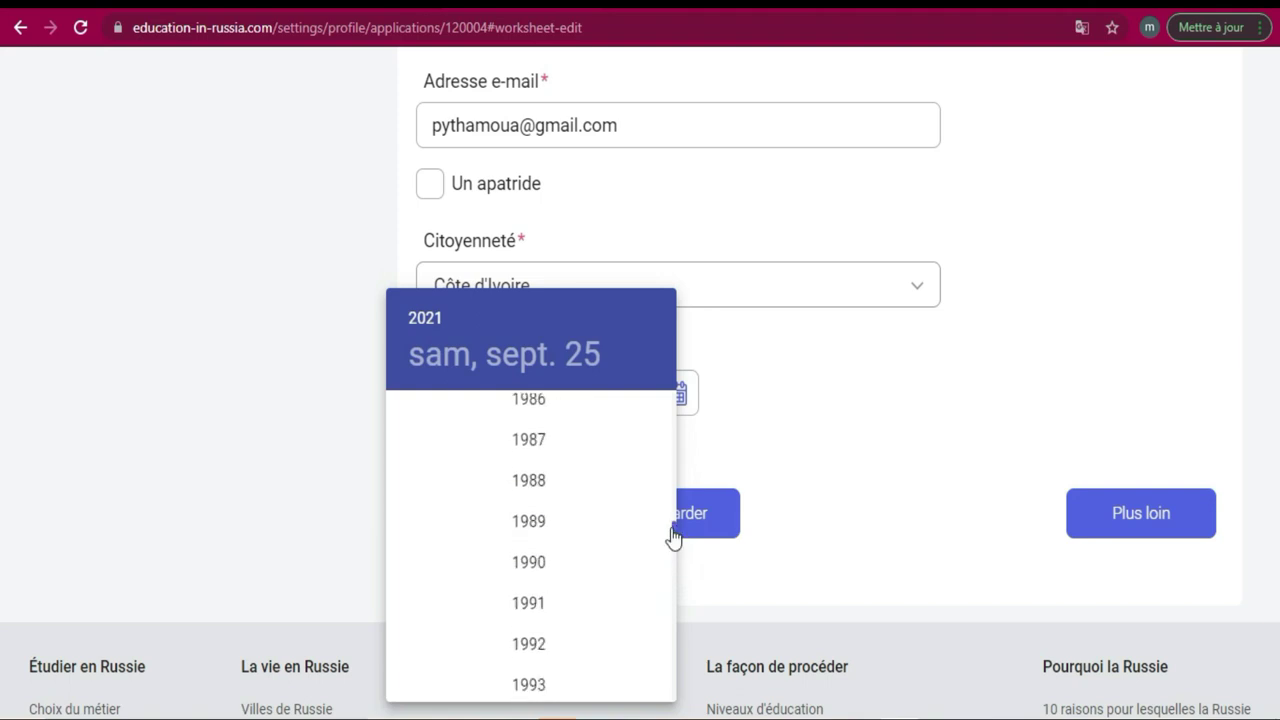
pyautogui.click(545, 604)
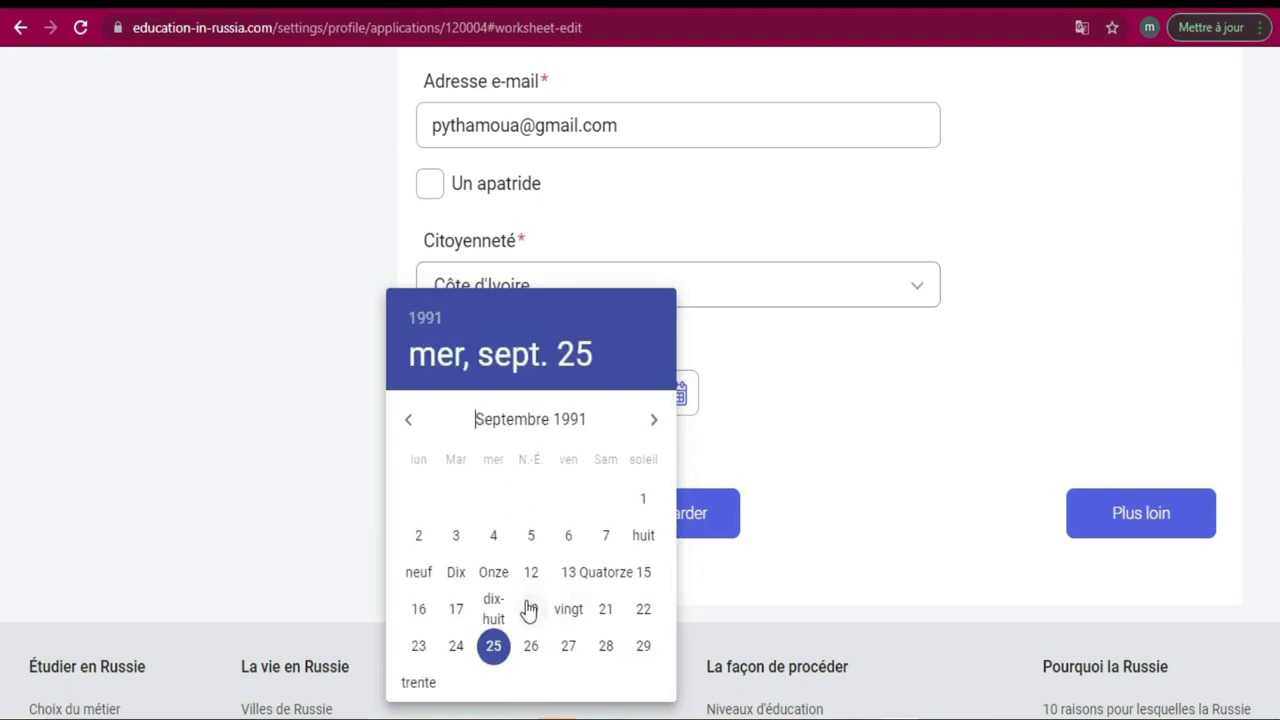
pyautogui.click(494, 658)
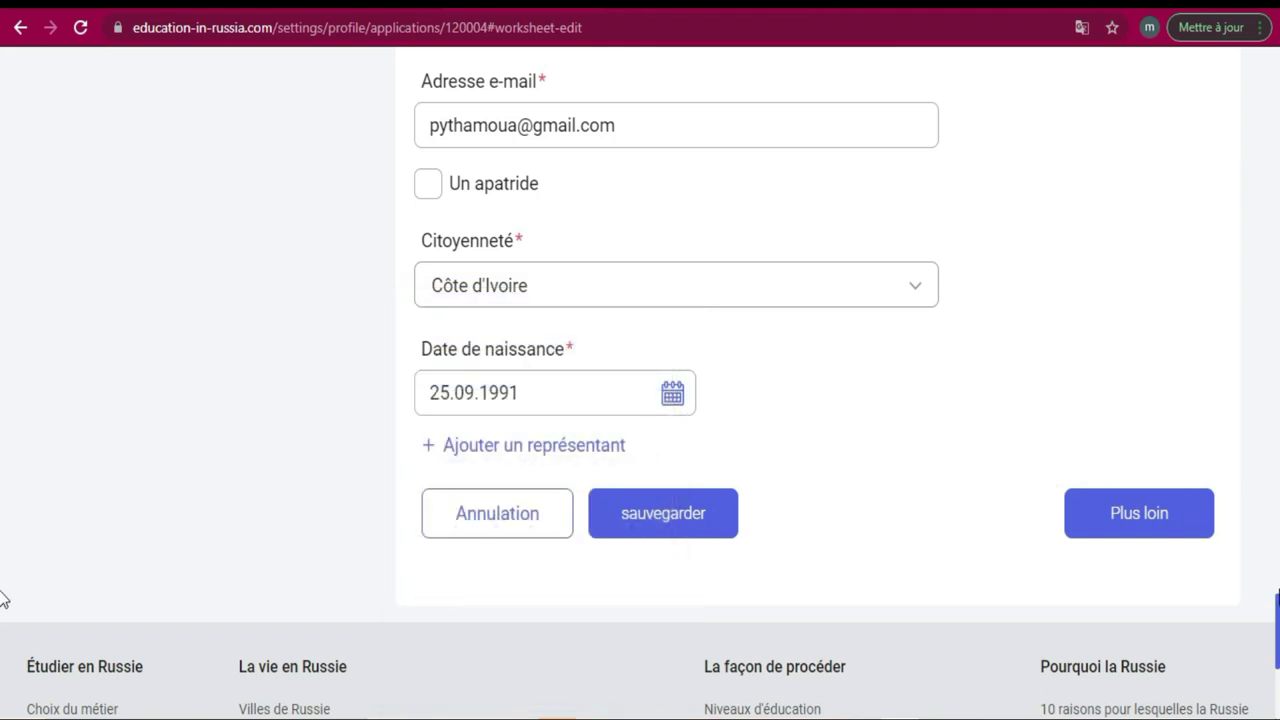
pyautogui.moveTo(1276, 605)
pyautogui.mouseDown()
pyautogui.moveTo(1276, 272)
pyautogui.moveTo(1276, 622)
pyautogui.mouseUp()
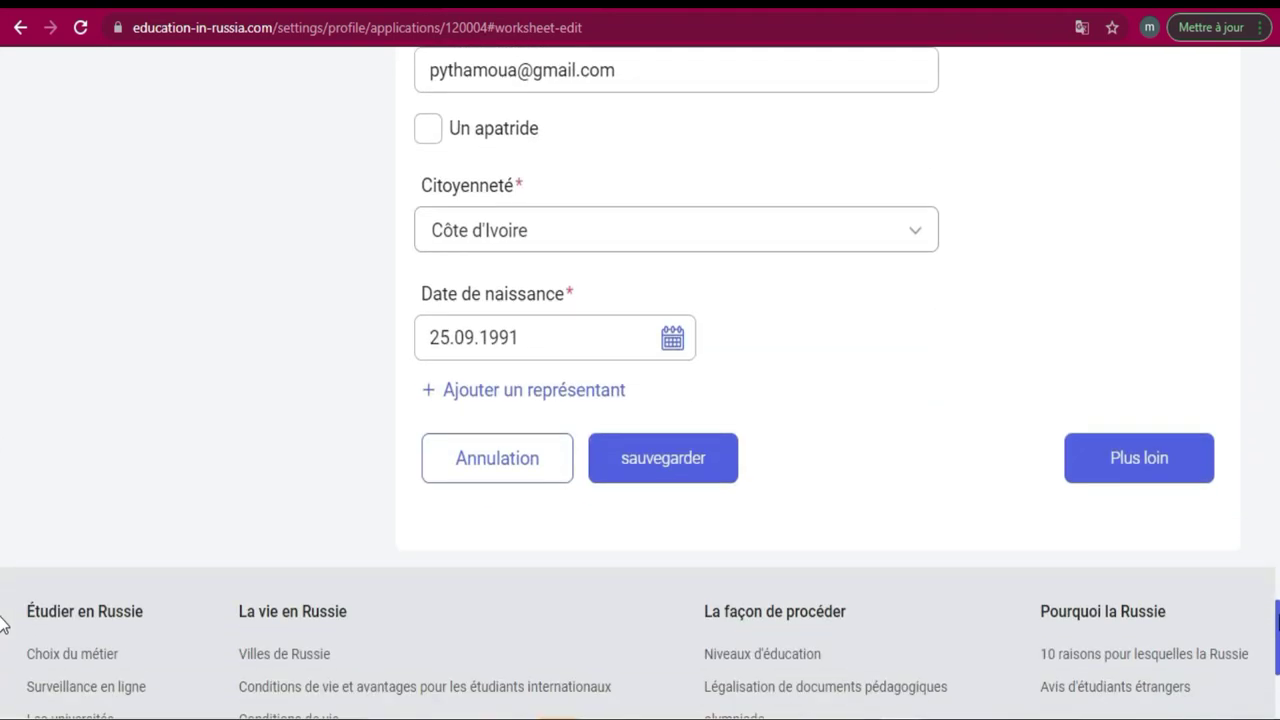
# Save the questionnaire and review the Contacts des représentants section in the read-only summary.
pyautogui.click(680, 462)
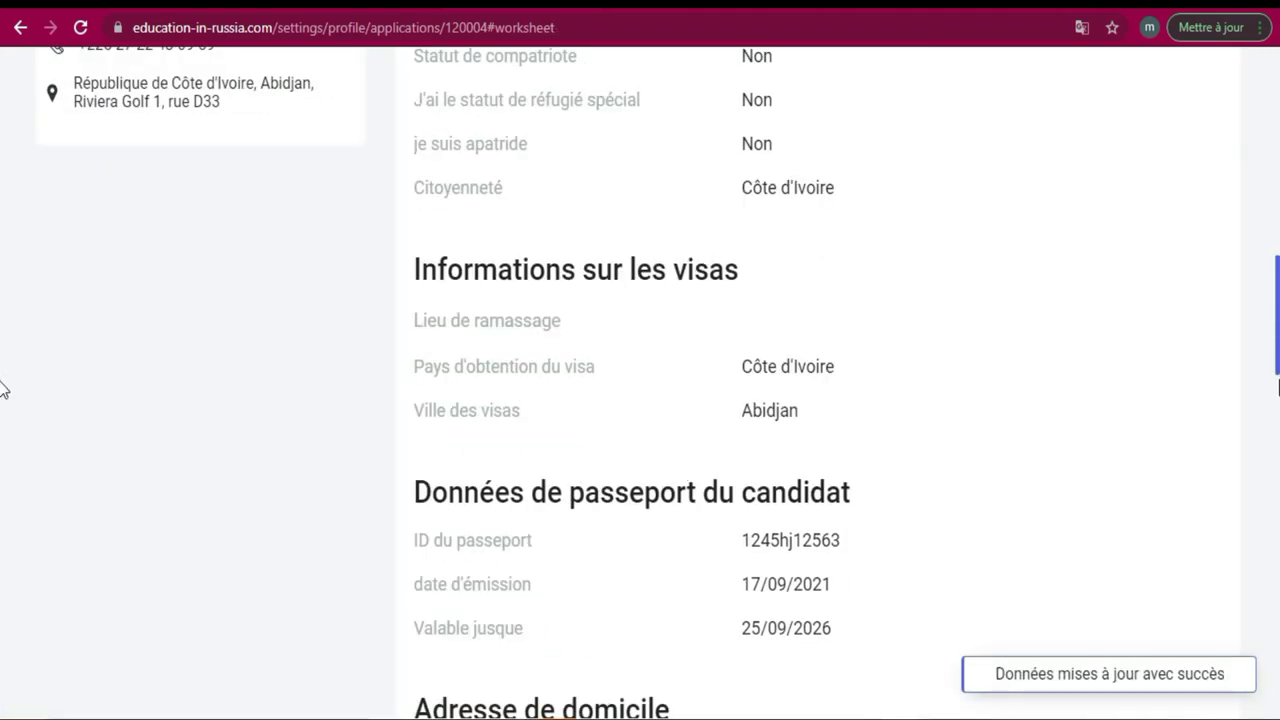
pyautogui.scroll(-12, 3, 343)
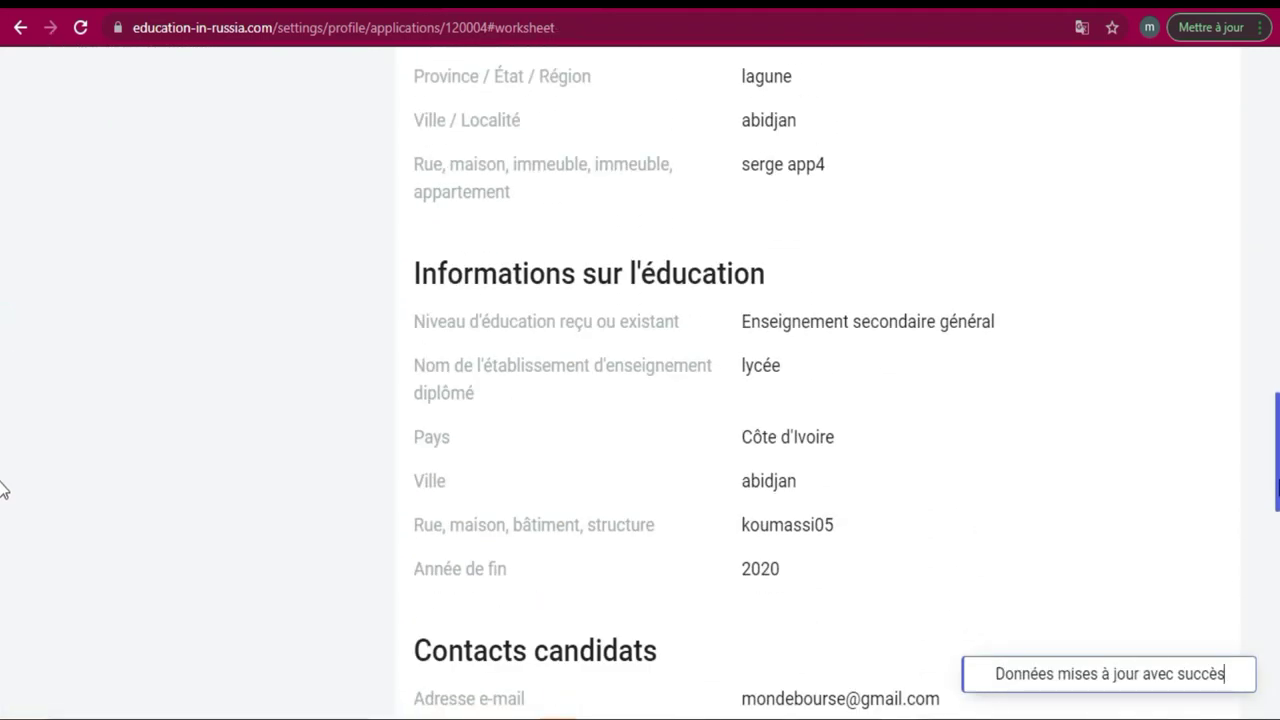
pyautogui.scroll(-7, 3, 560)
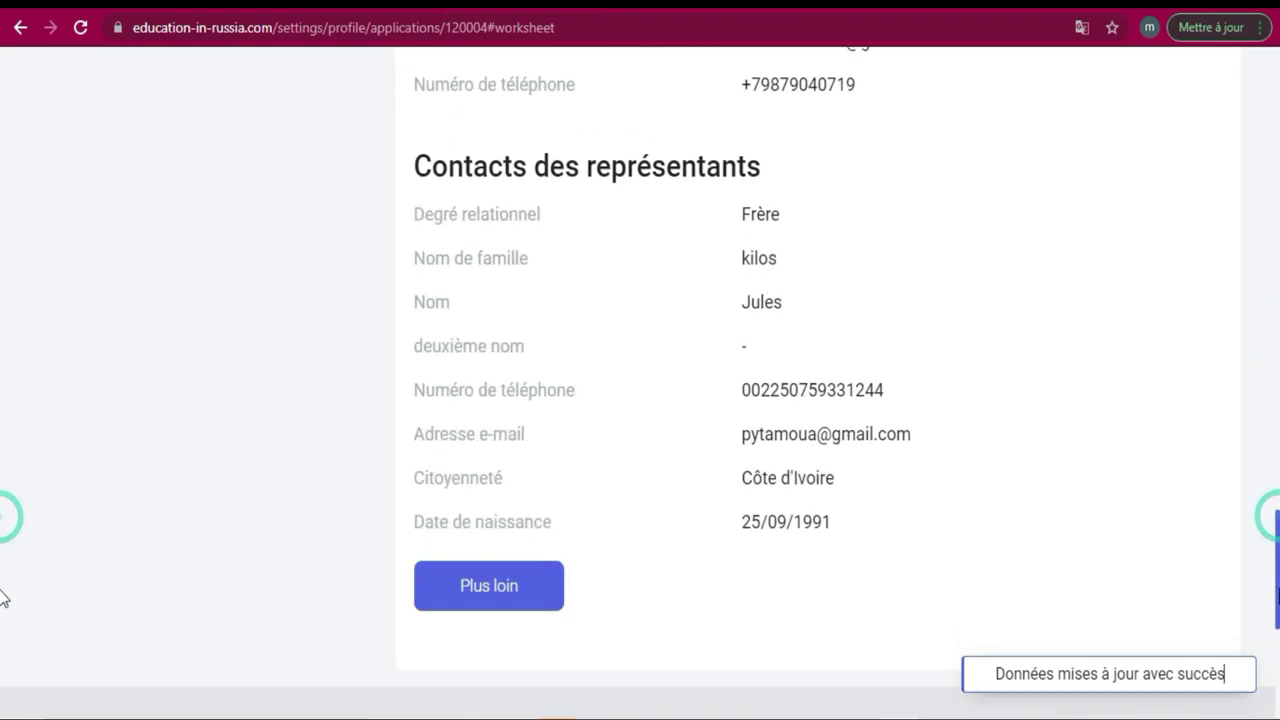
pyautogui.scroll(13, 3, 606)
pyautogui.scroll(3, 3, 320)
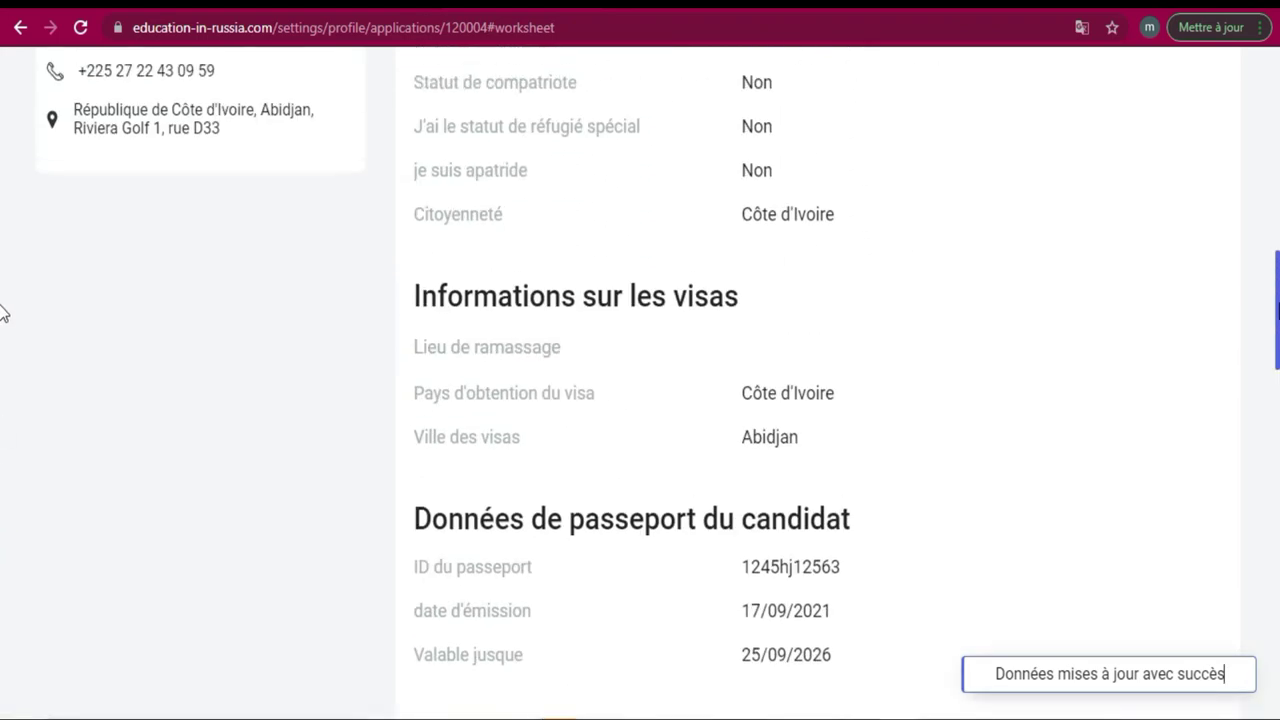
pyautogui.scroll(8, 3, 313)
pyautogui.scroll(-5, 3, 306)
pyautogui.scroll(5, 3, 306)
pyautogui.scroll(-15, 3, 300)
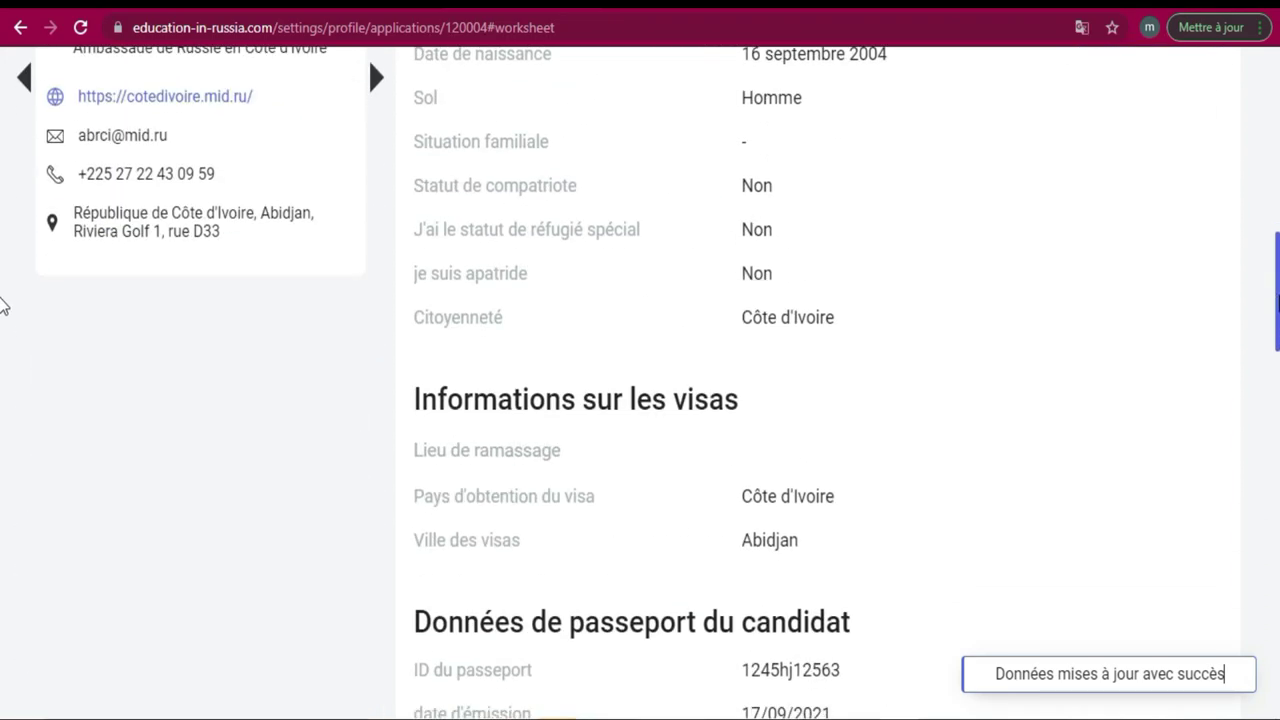
pyautogui.scroll(-1, 3, 583)
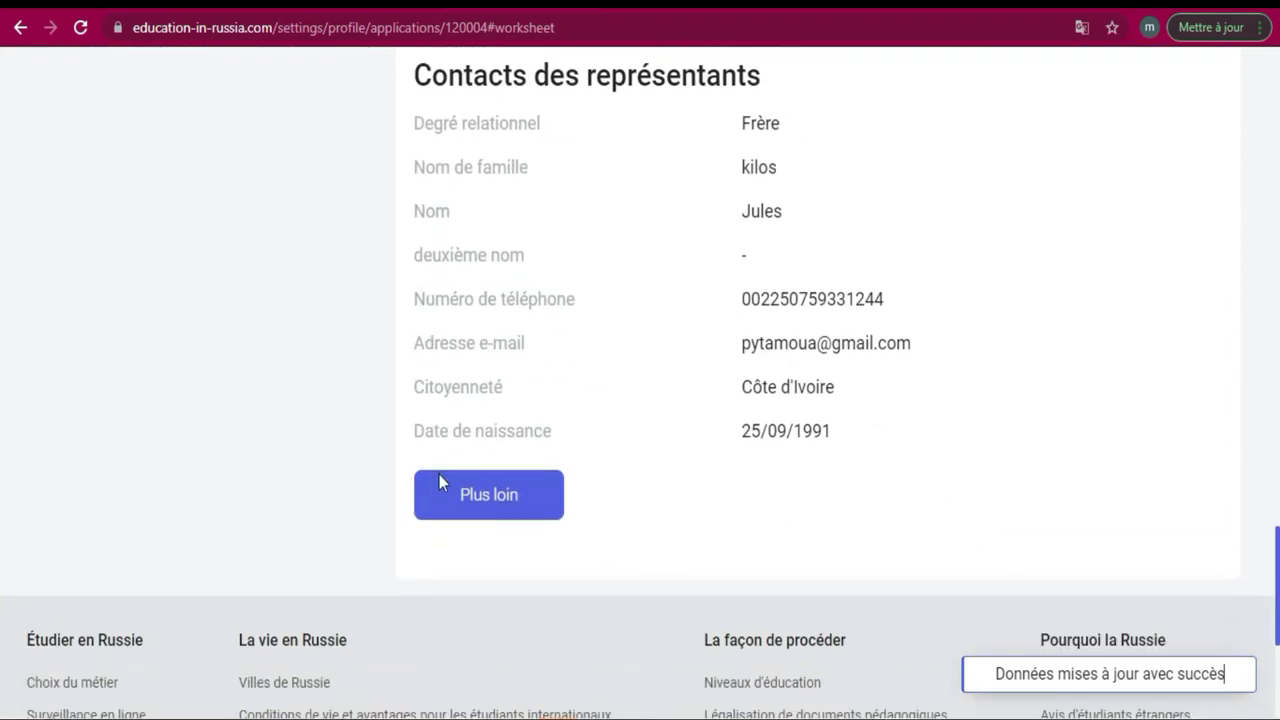
# Continue with Plus loin to the Déclaration page and view its Programme éducatif section.
pyautogui.click(460, 491)
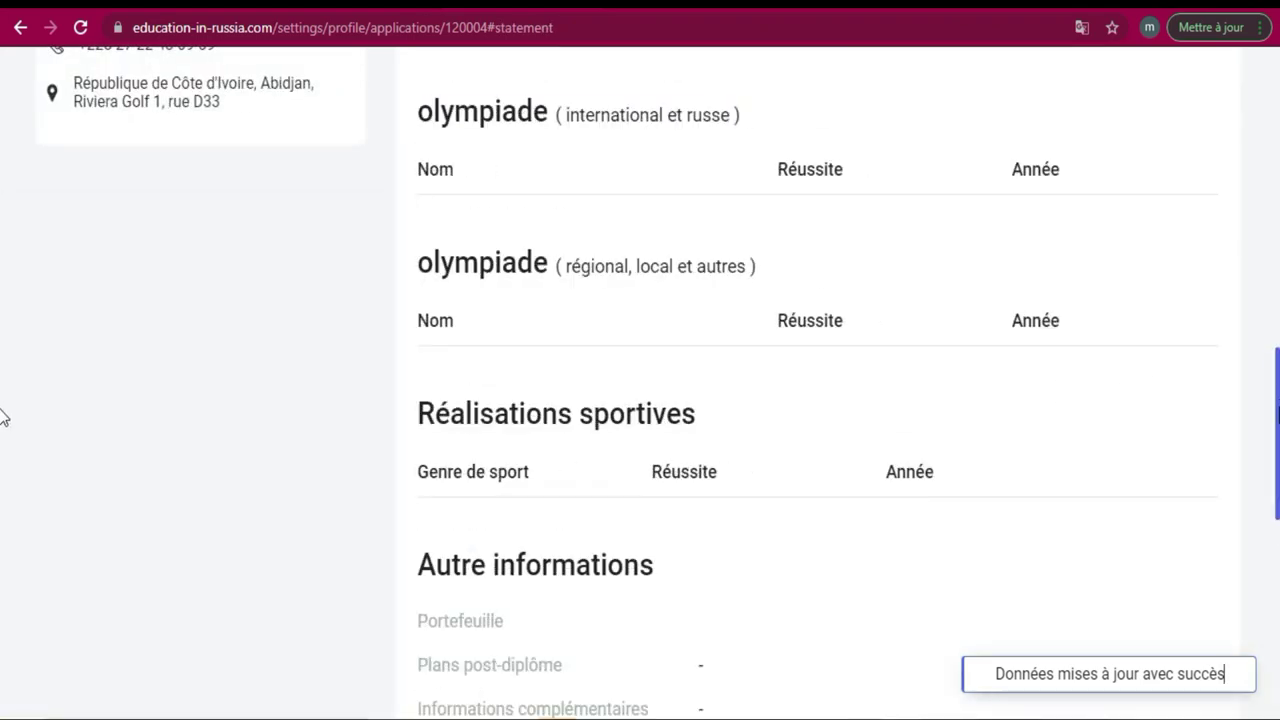
pyautogui.scroll(1, 0, 380)
pyautogui.moveTo(1277, 378); pyautogui.dragTo(1277, 185)
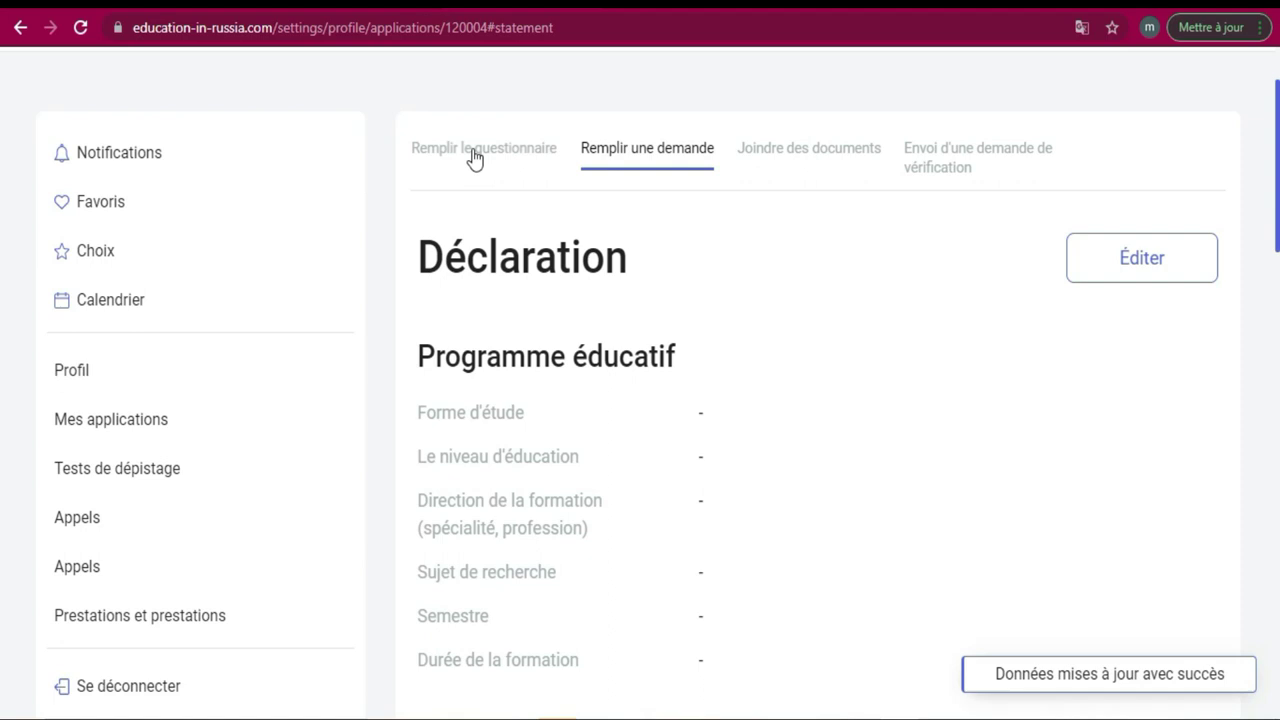
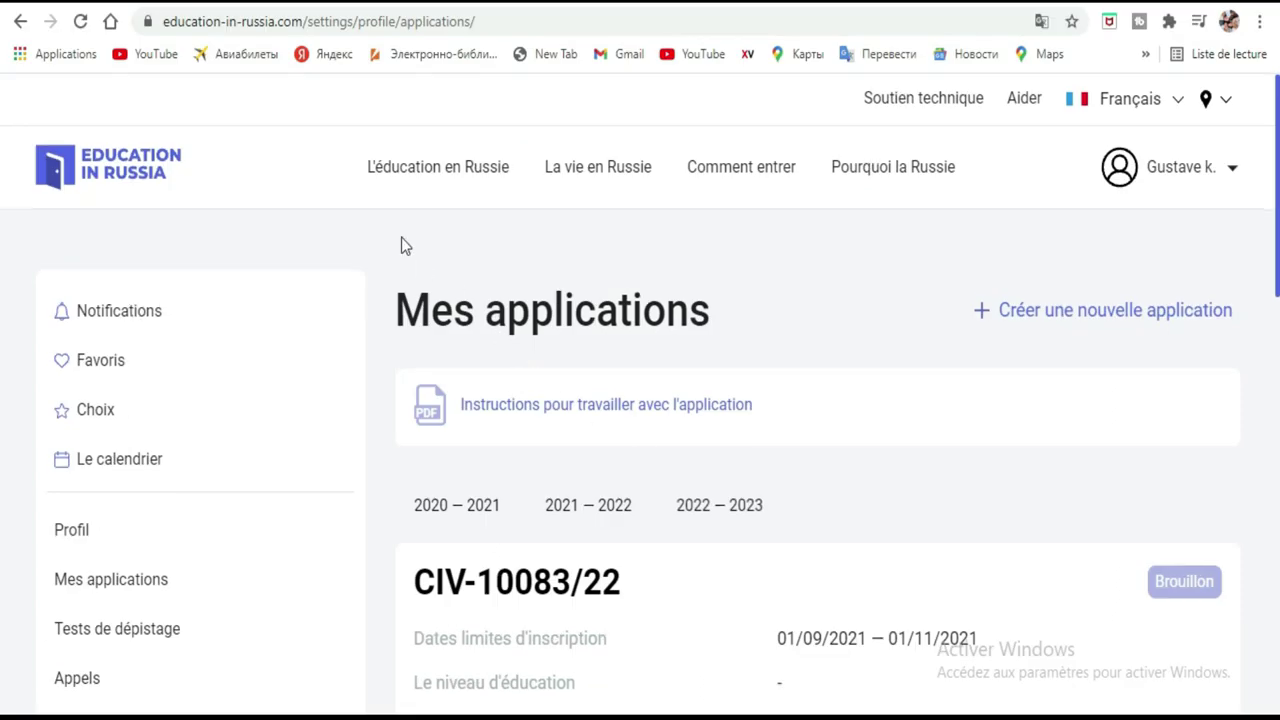
# Look over the representation office's contact details on the page.
pyautogui.scroll(-5, 401, 246)
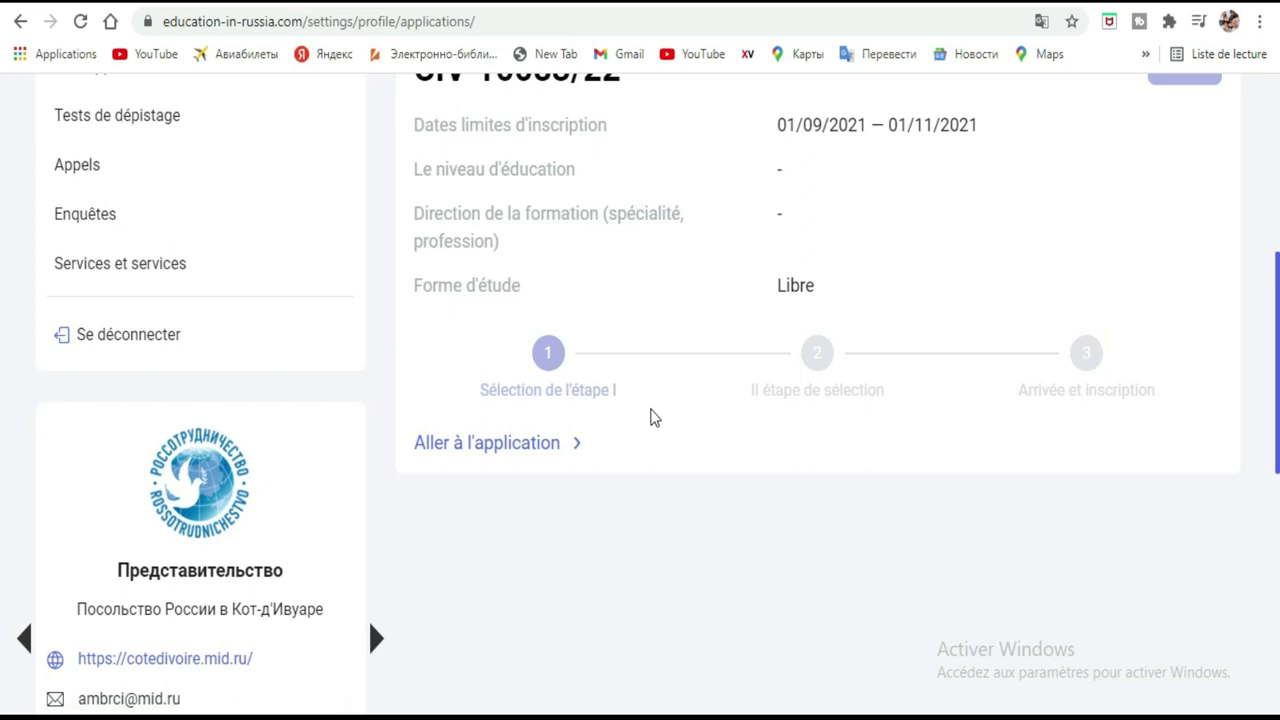
pyautogui.scroll(-1, 650, 418)
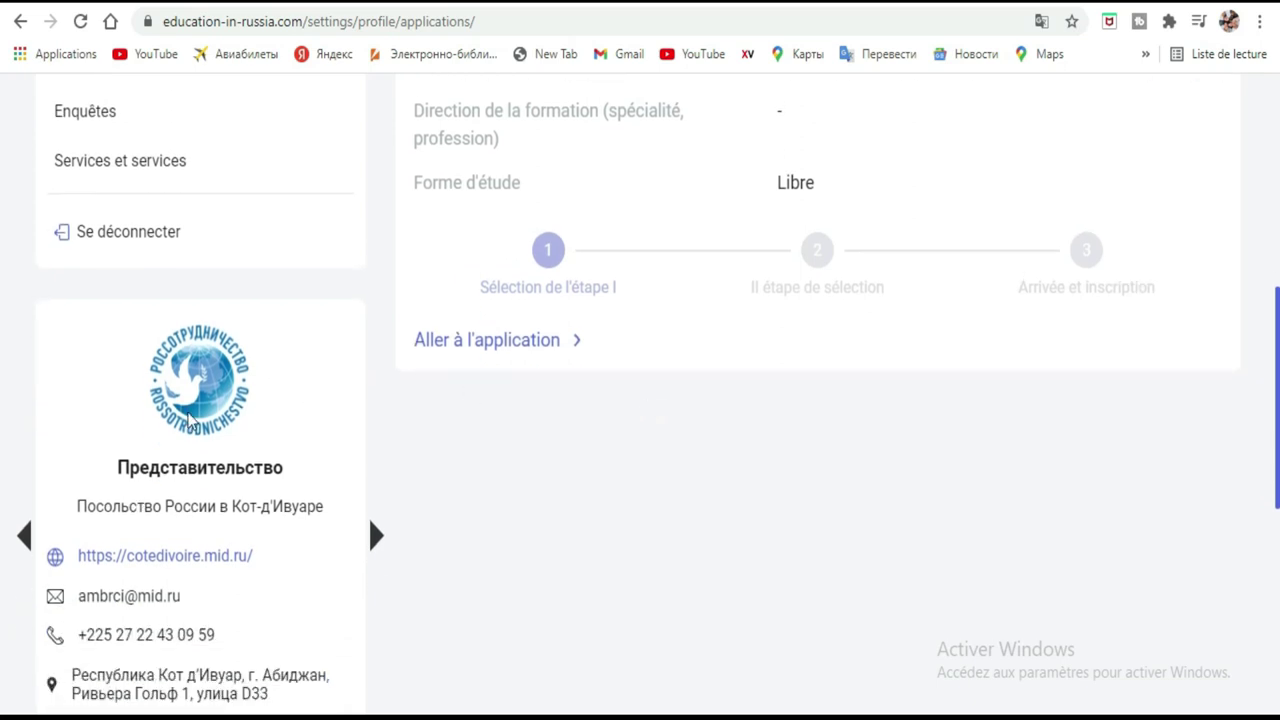
pyautogui.moveTo(70, 450); pyautogui.dragTo(331, 674)
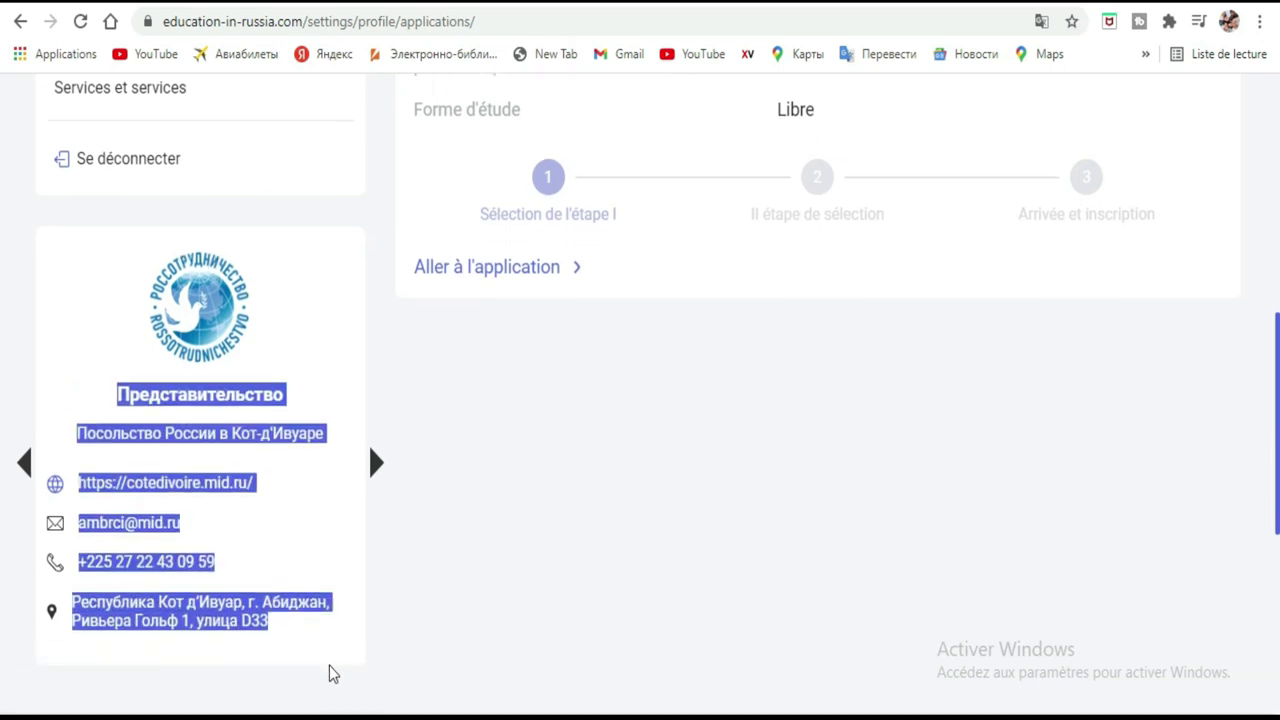
pyautogui.click(283, 493)
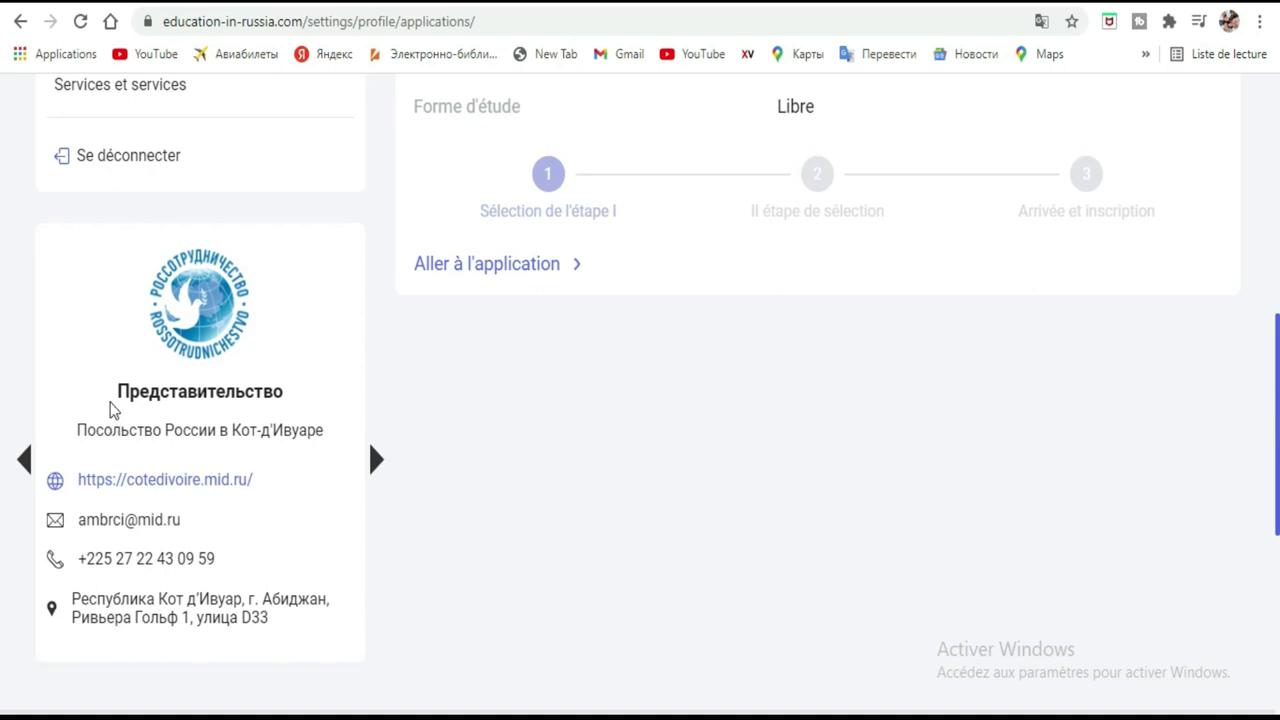
pyautogui.moveTo(108, 392); pyautogui.dragTo(343, 637)
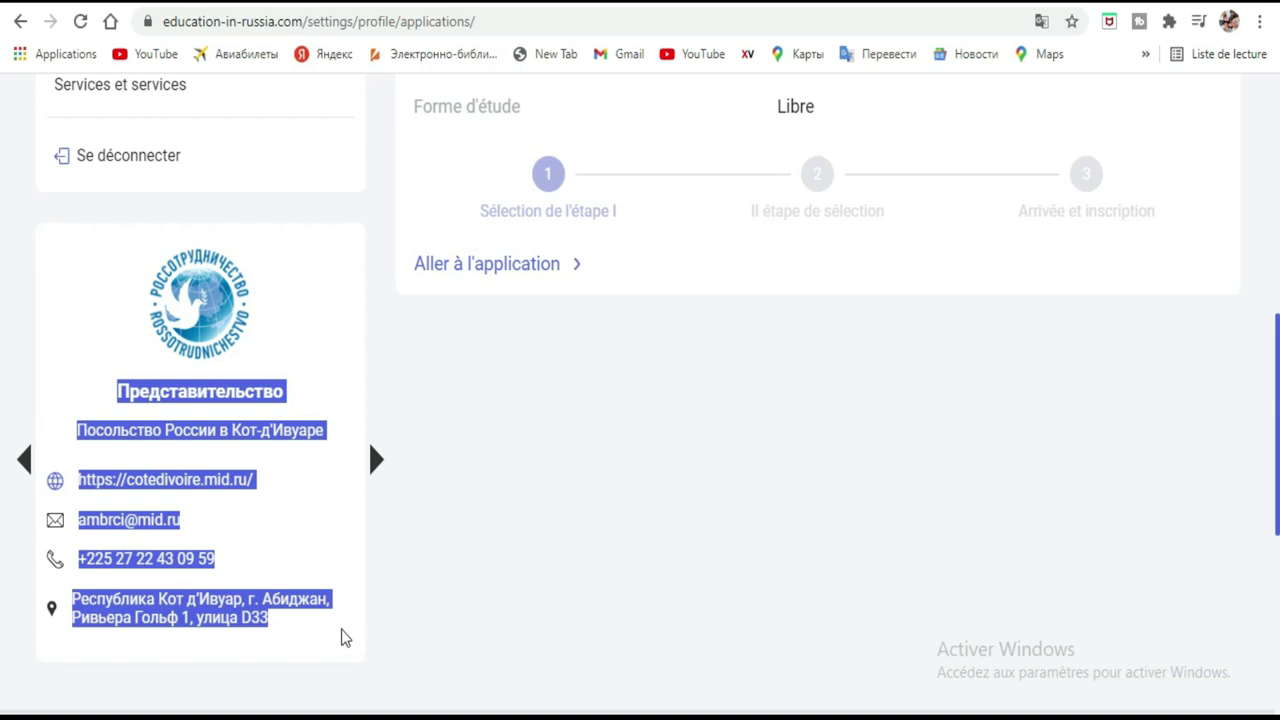
pyautogui.click(316, 516)
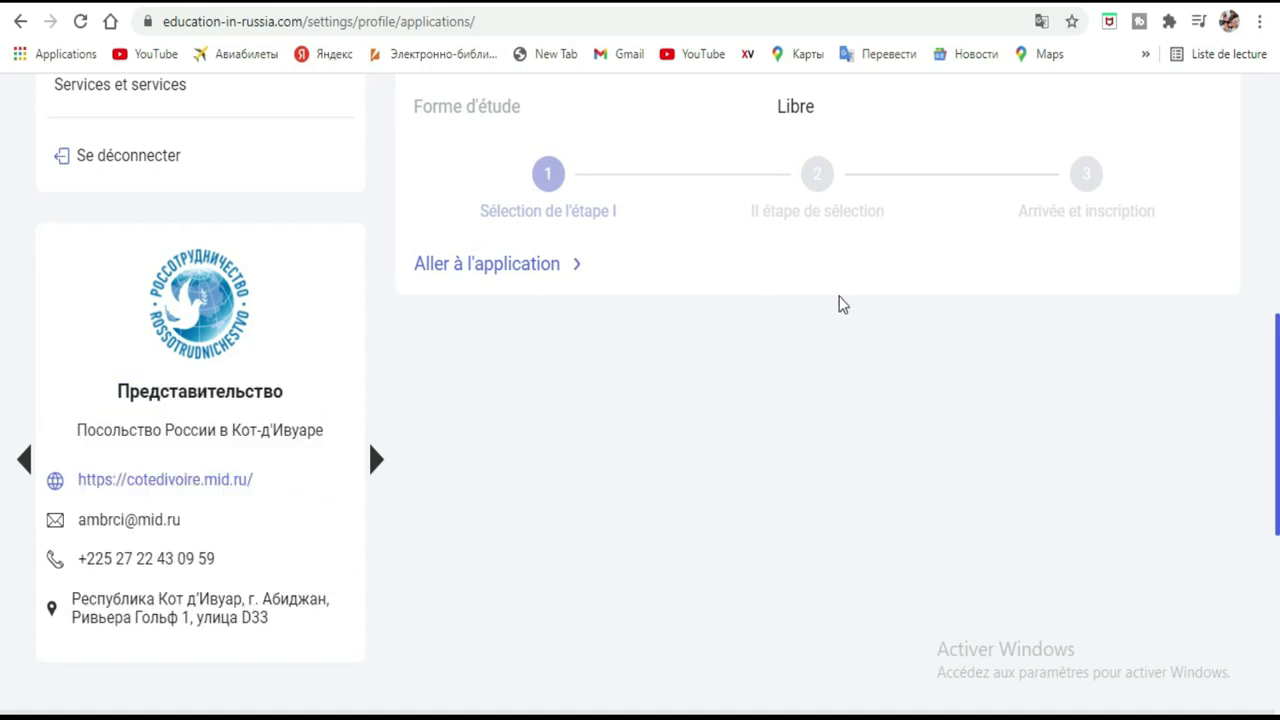
pyautogui.scroll(6, 840, 304)
pyautogui.scroll(-2, 843, 314)
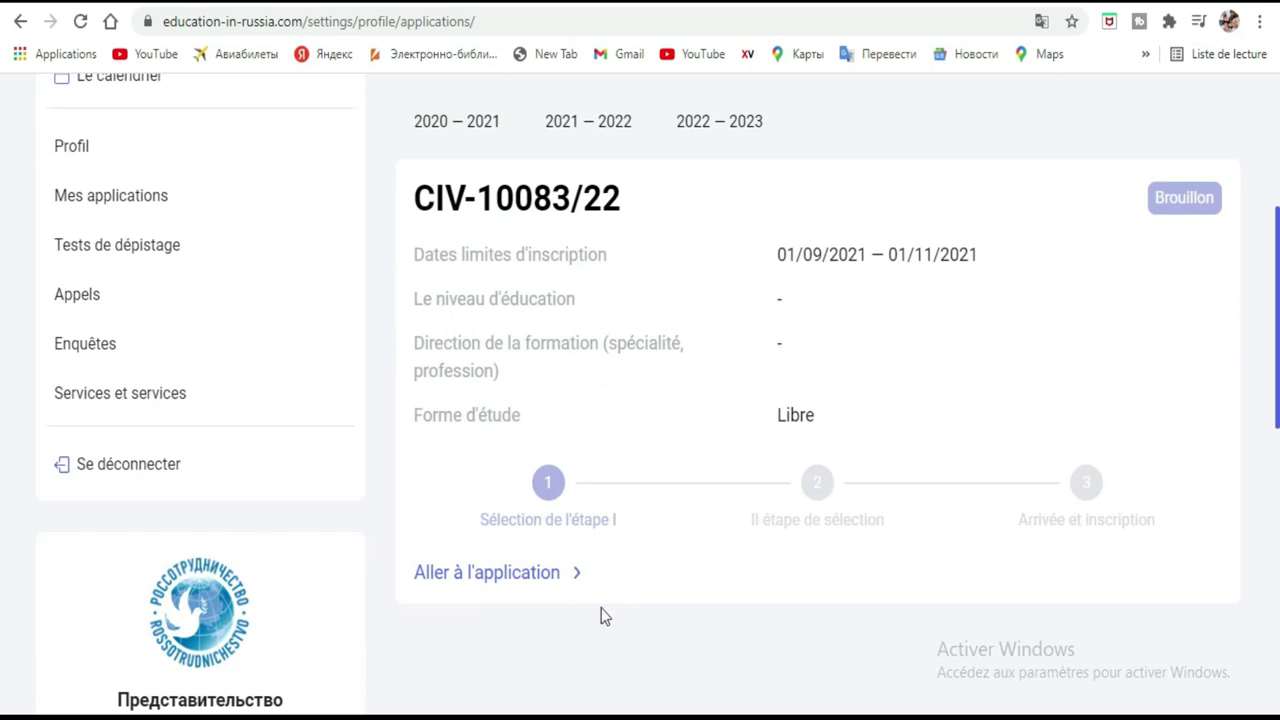
pyautogui.click(512, 580)
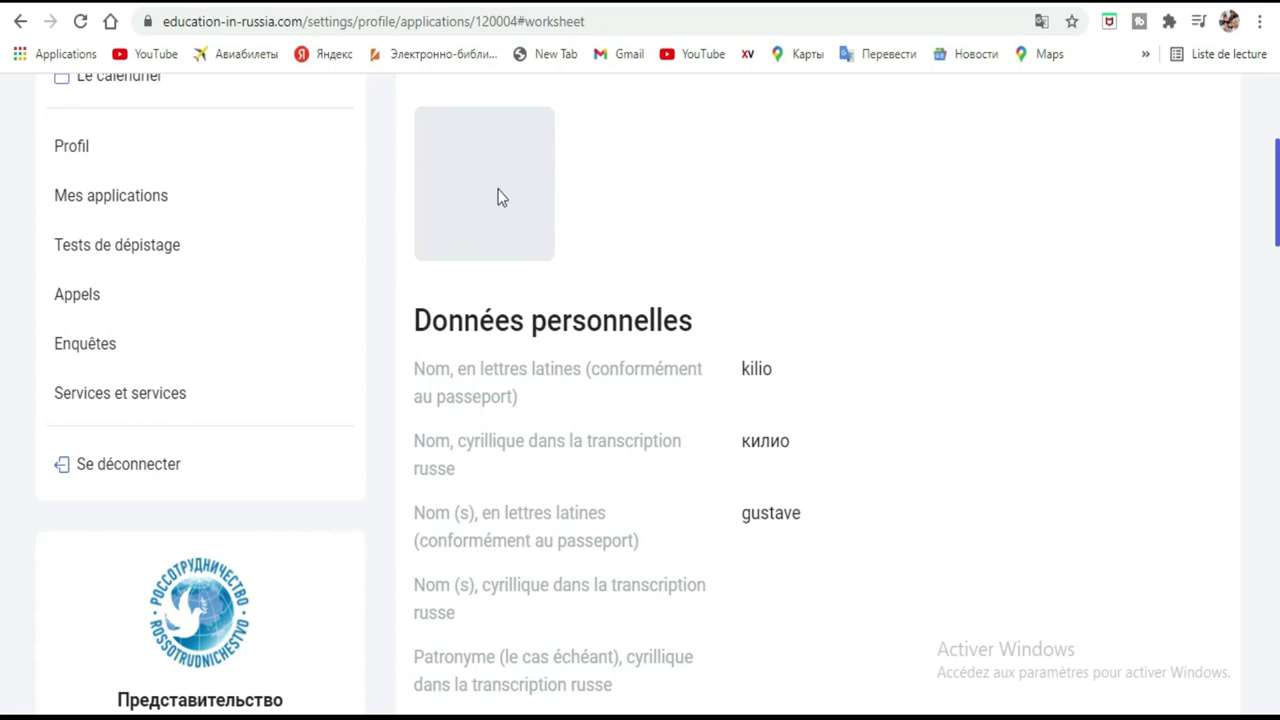
pyautogui.scroll(-3, 923, 226)
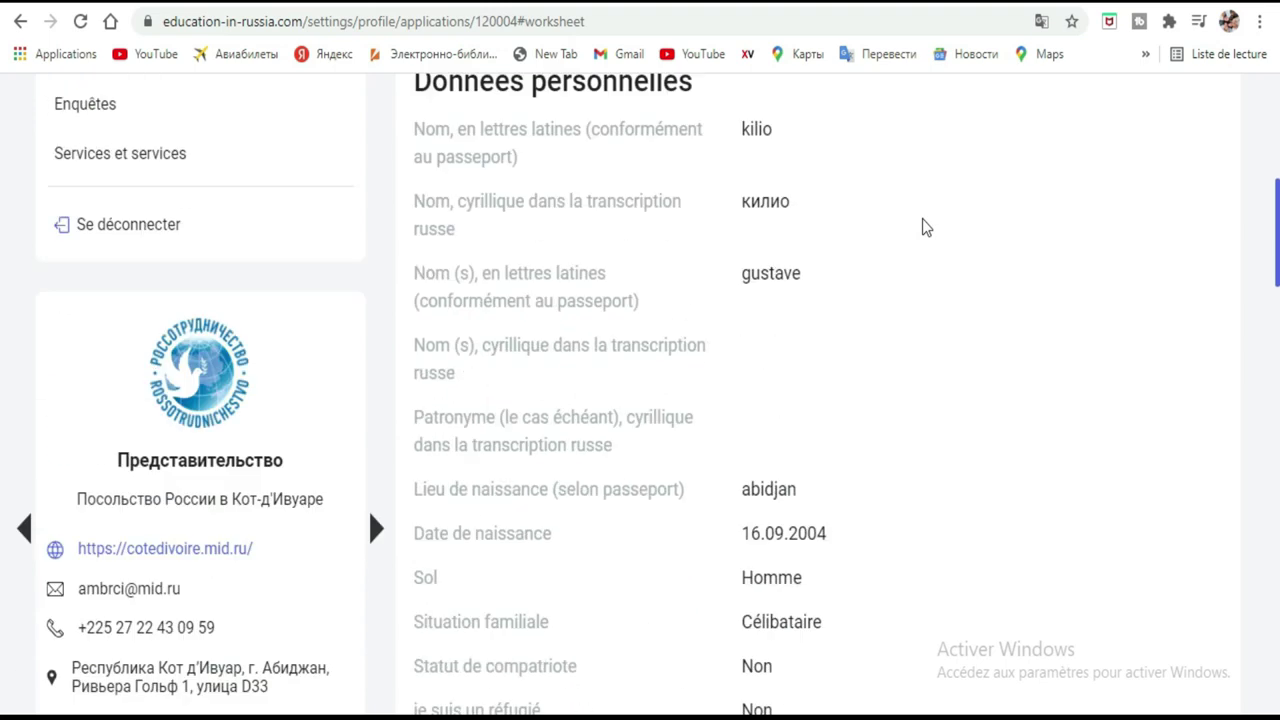
pyautogui.scroll(5, 614, 171)
pyautogui.scroll(-5, 931, 306)
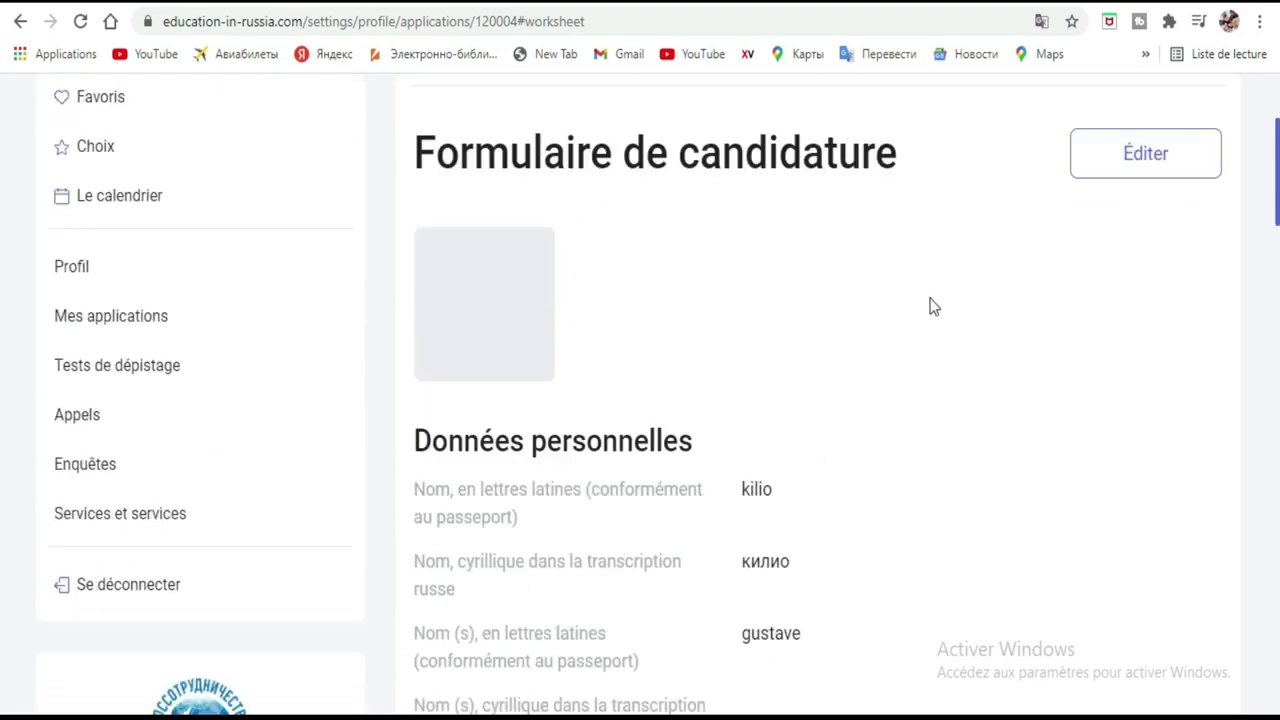
pyautogui.scroll(5, 931, 294)
pyautogui.click(1145, 243)
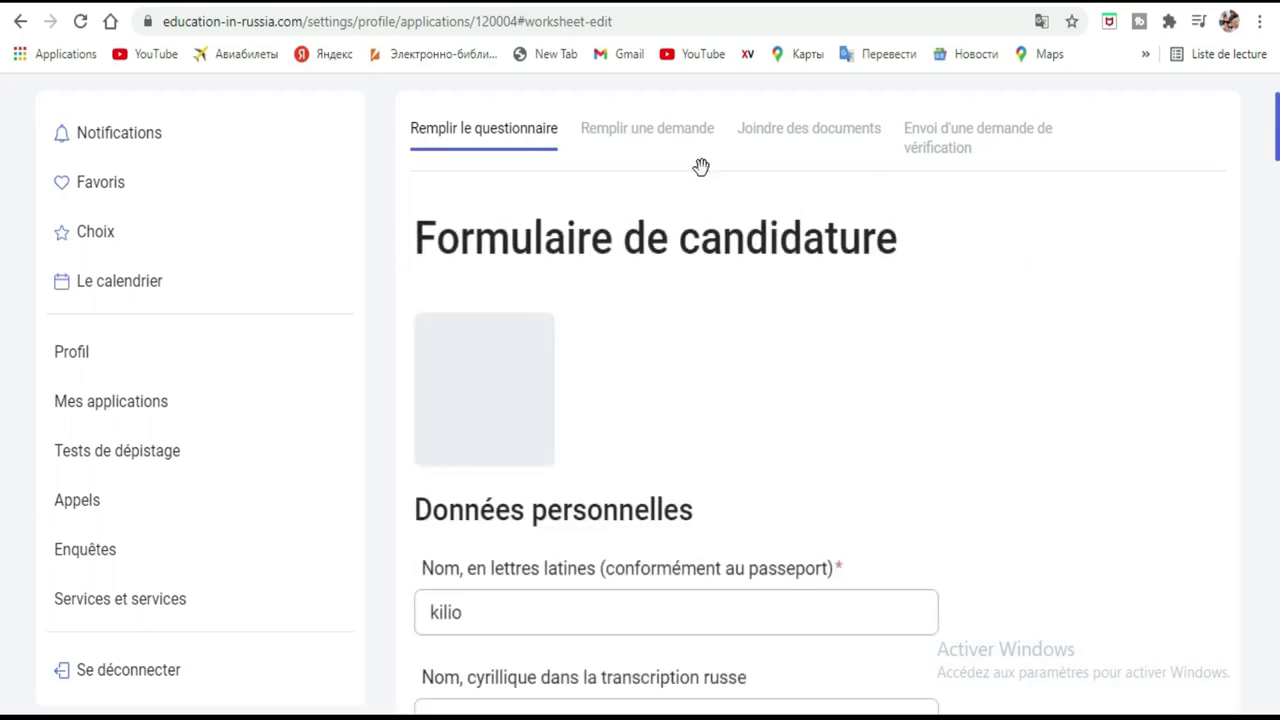
pyautogui.click(490, 392)
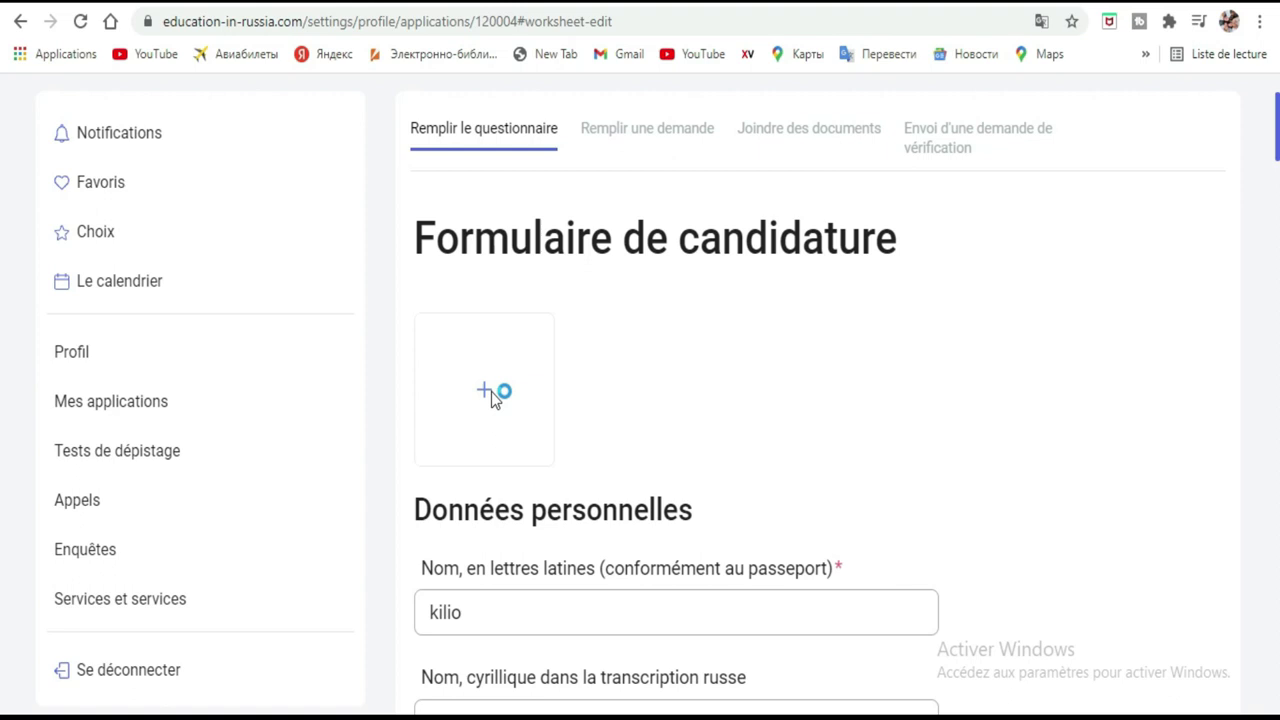
# Upload snapshot167.png from the Vidéos folder as the applicant photo.
pyautogui.click(491, 391)
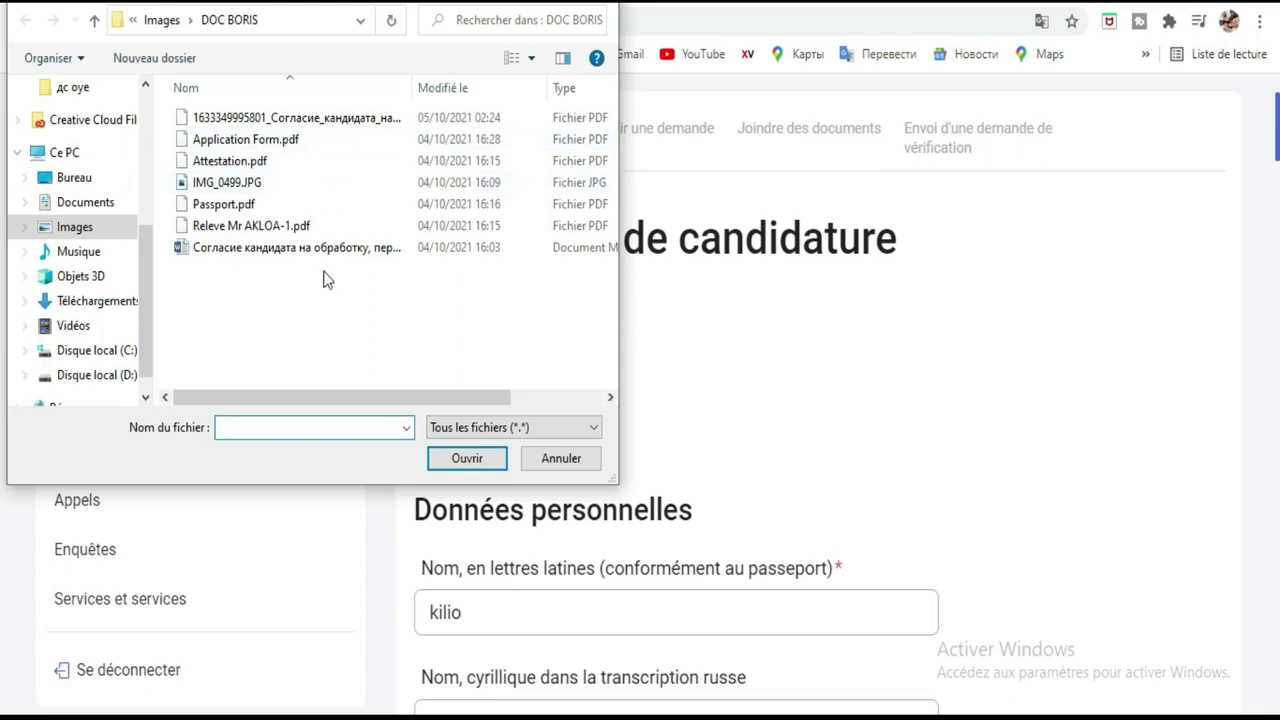
pyautogui.click(80, 329)
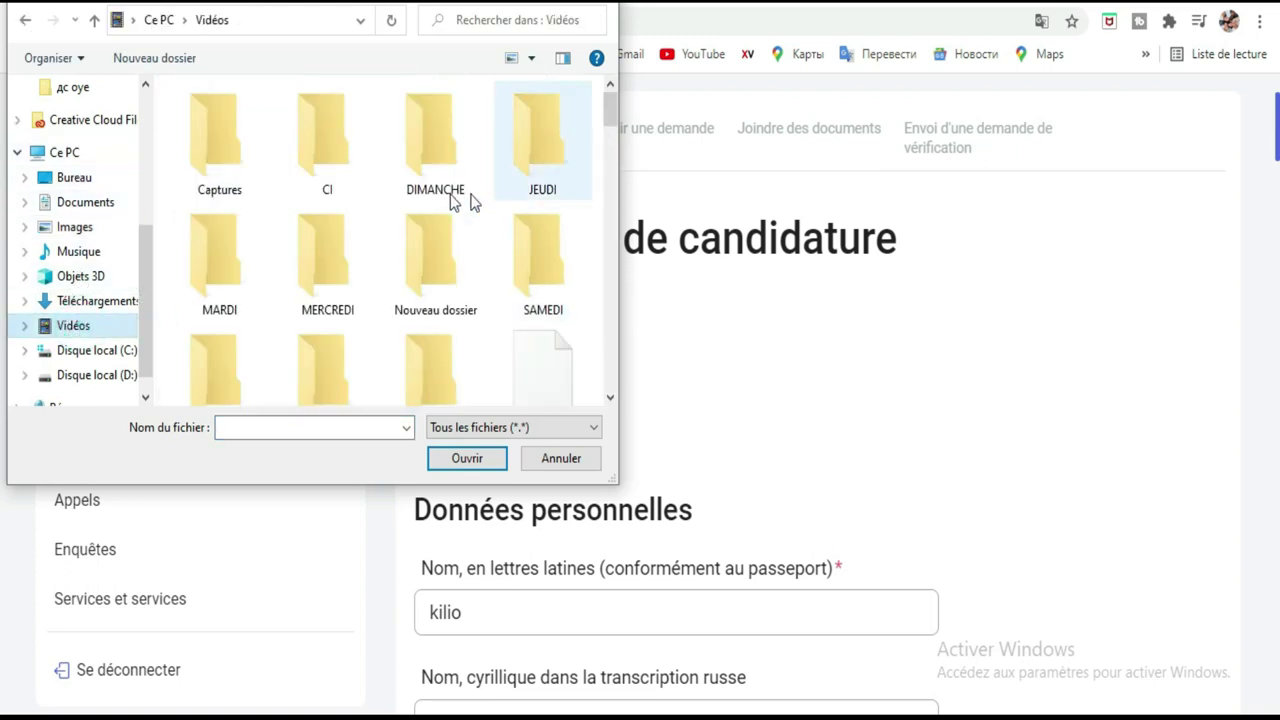
pyautogui.scroll(-2, 467, 188)
pyautogui.scroll(-3, 467, 188)
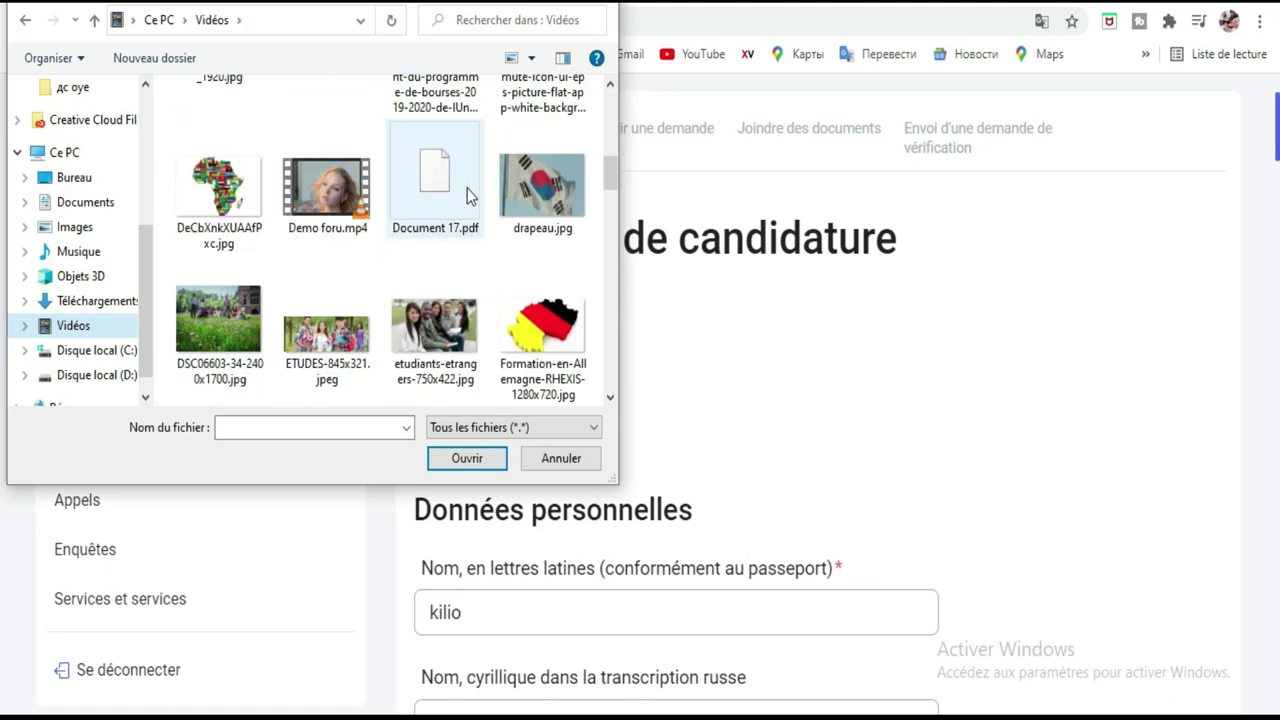
pyautogui.scroll(1, 467, 188)
pyautogui.scroll(-3, 467, 188)
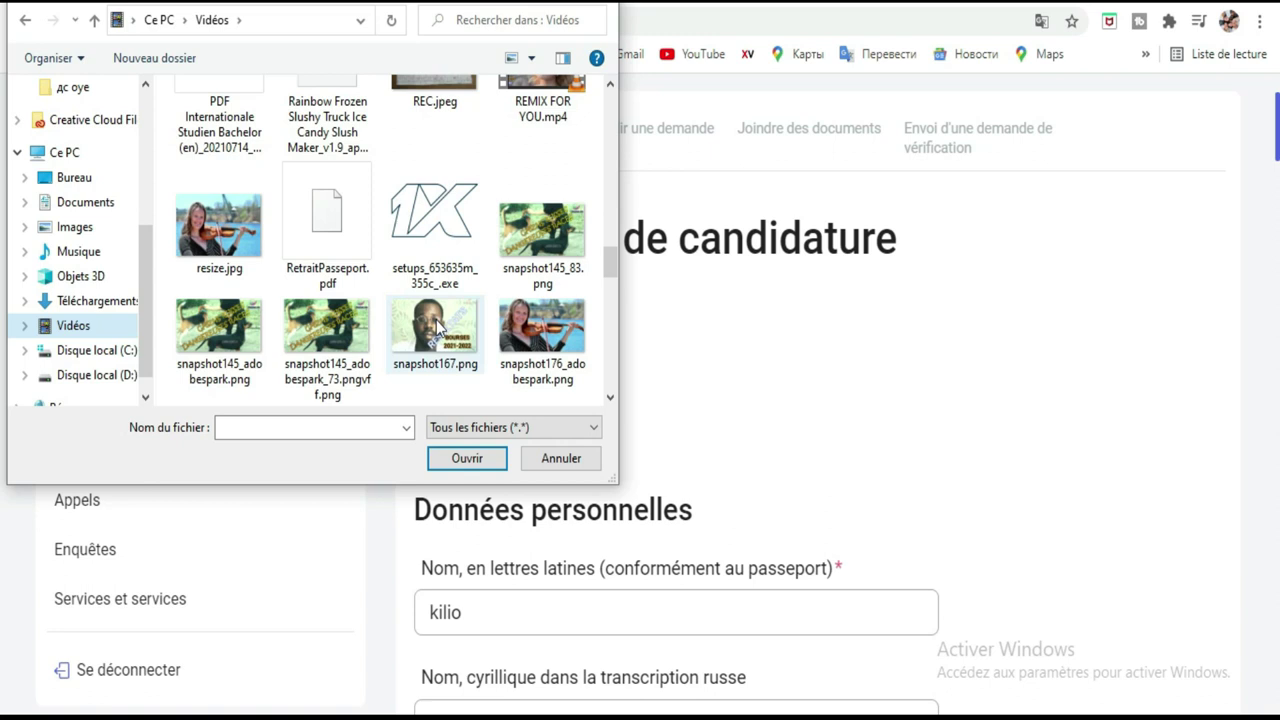
pyautogui.doubleClick(437, 325)
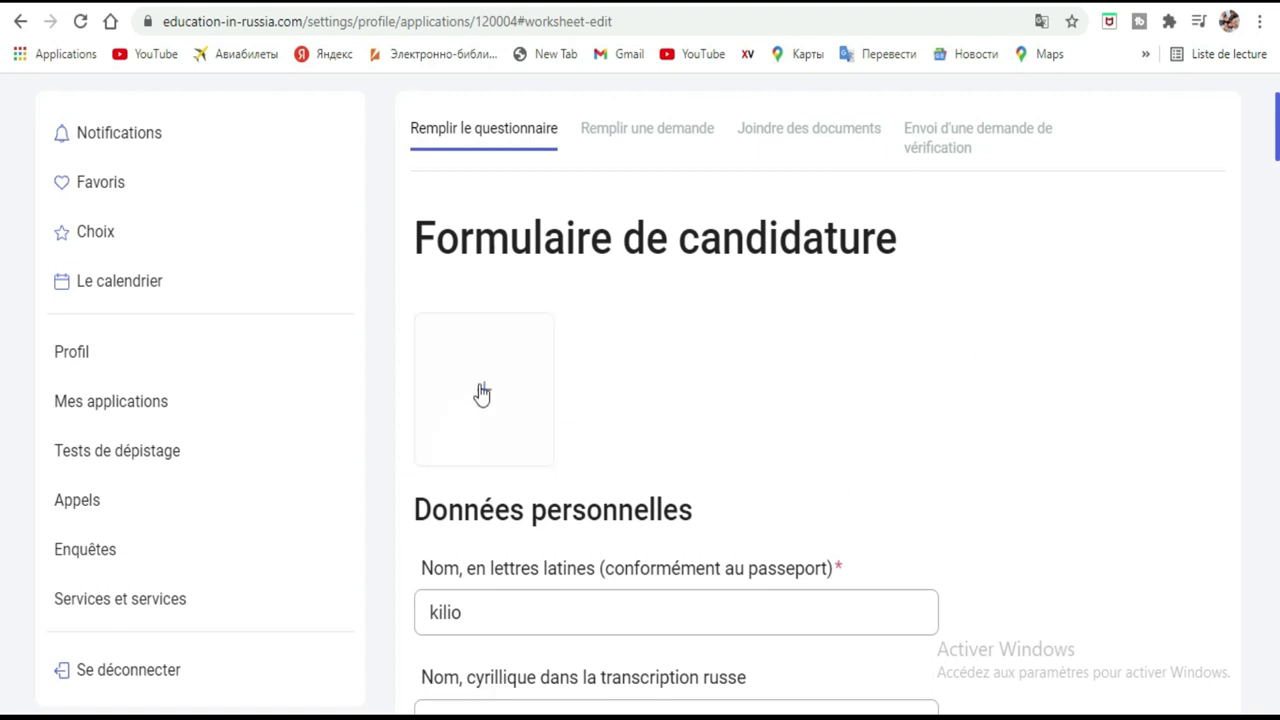
pyautogui.scroll(-3, 965, 345)
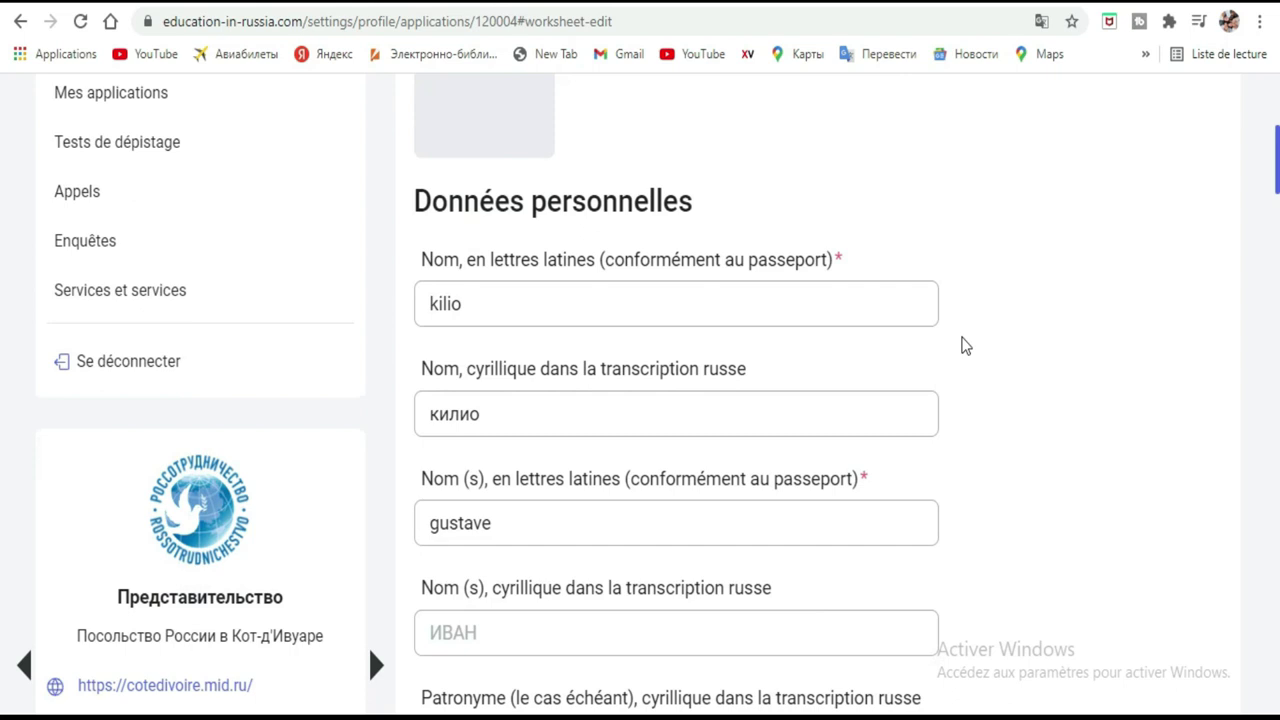
pyautogui.scroll(4, 965, 345)
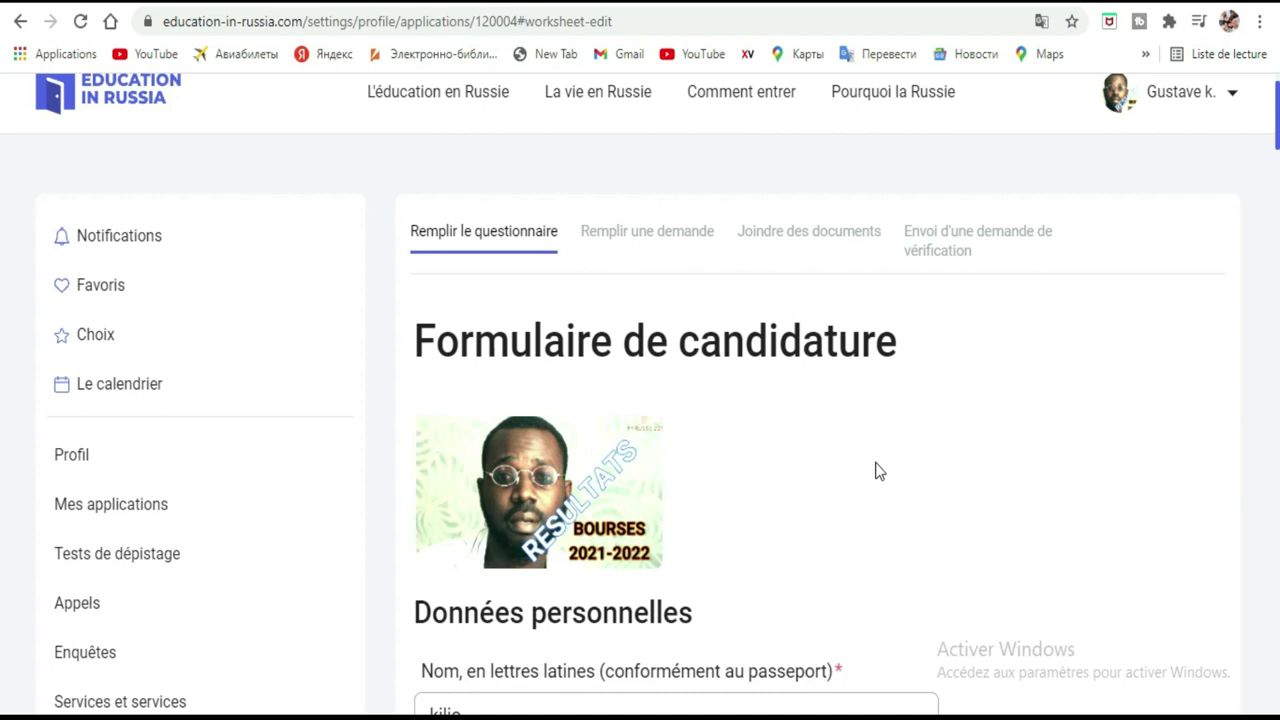
pyautogui.scroll(-1, 928, 390)
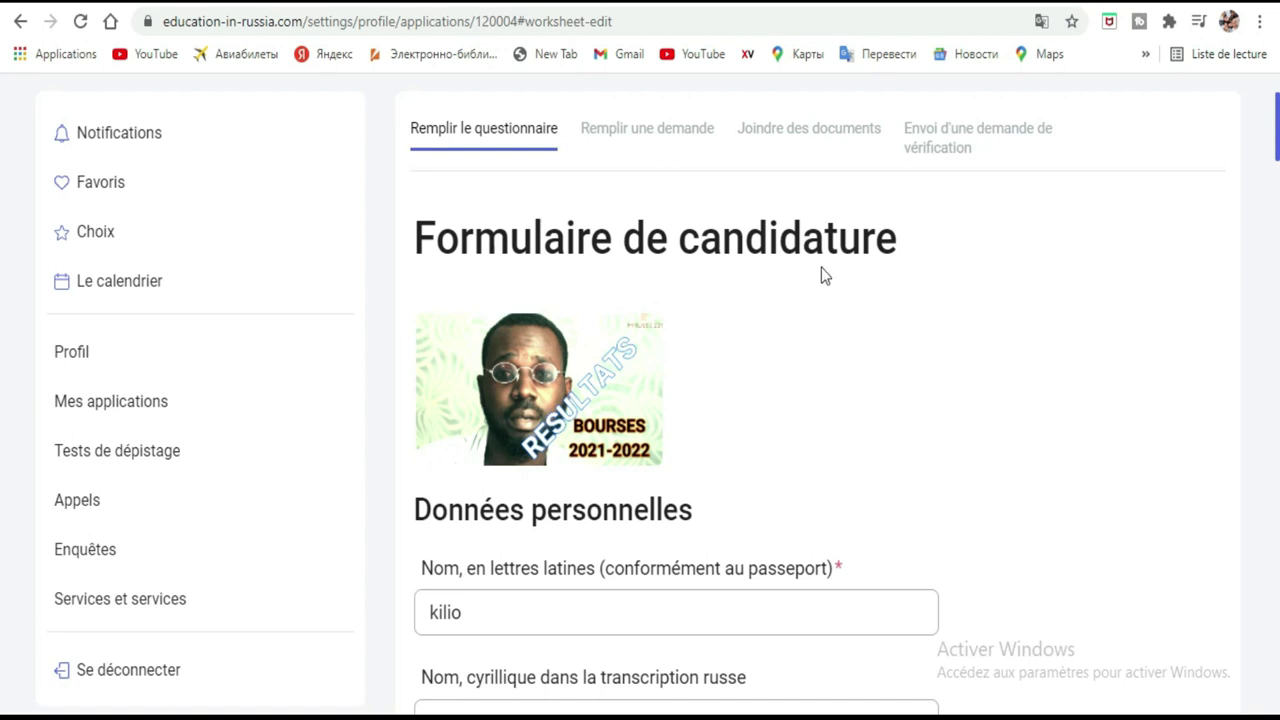
# Go to the 'Joindre des documents' step and request the printable personal-data consent form.
pyautogui.click(645, 130)
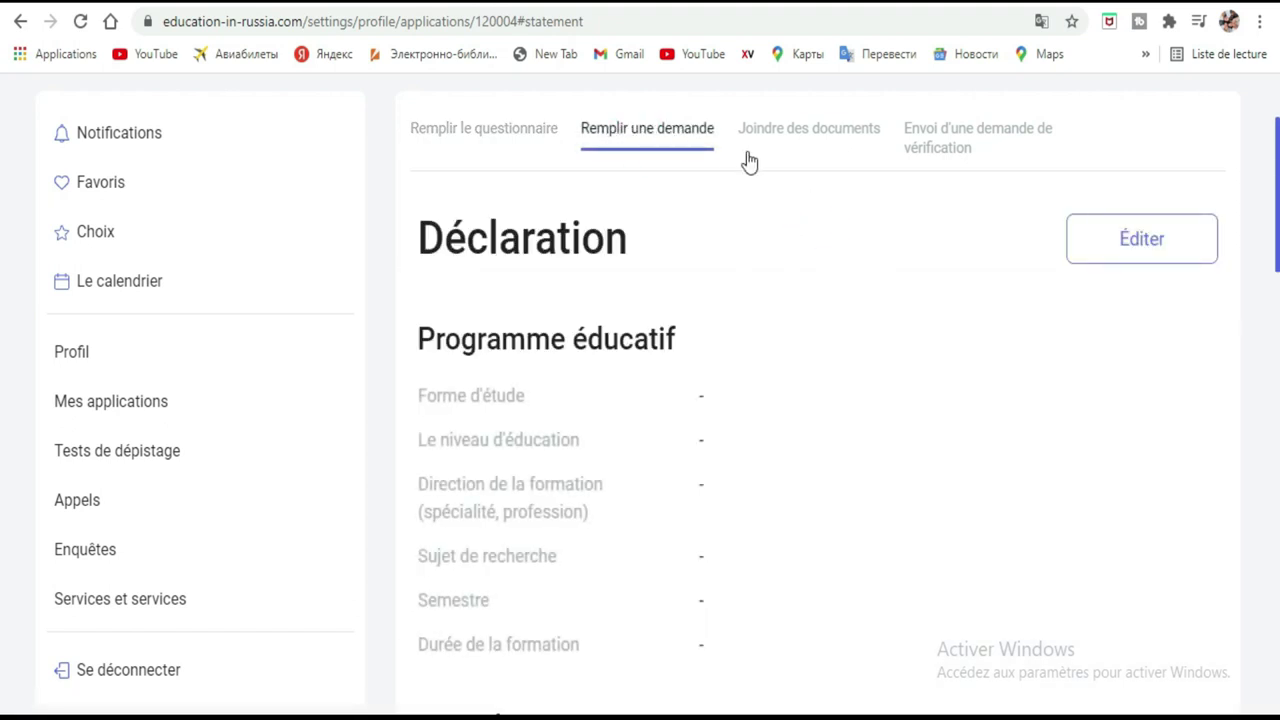
pyautogui.click(814, 125)
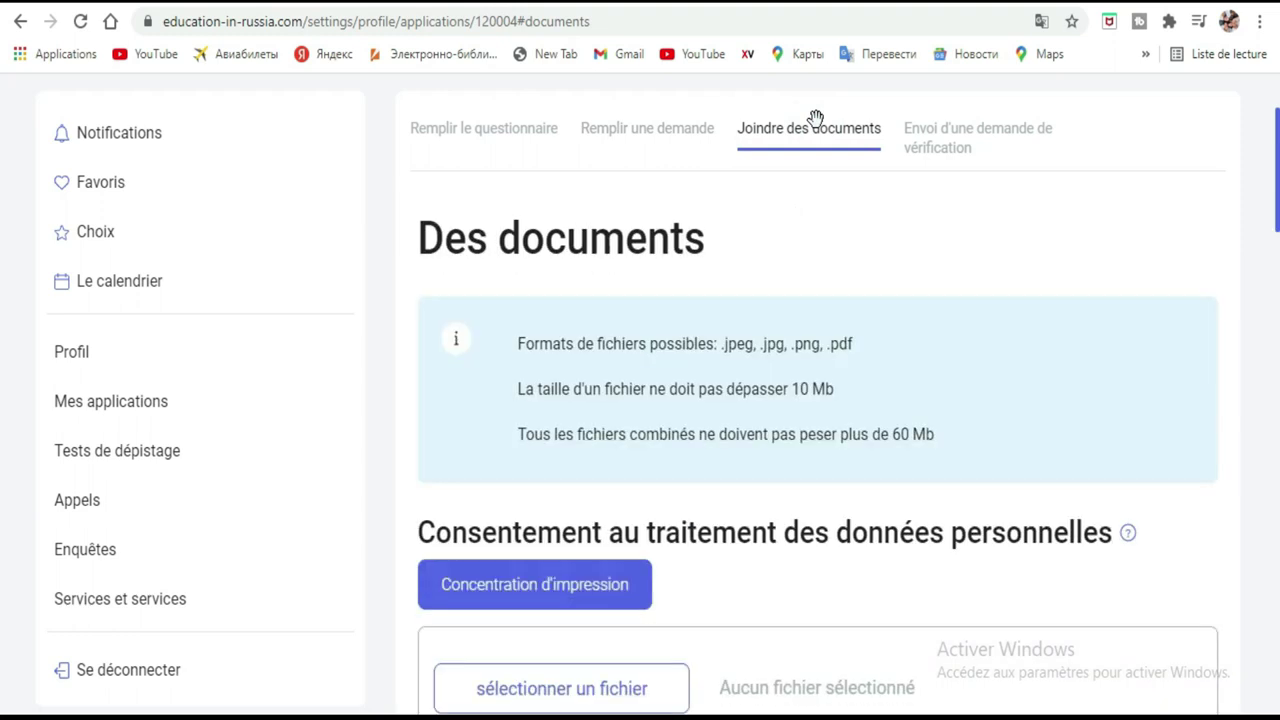
pyautogui.scroll(-3, 831, 200)
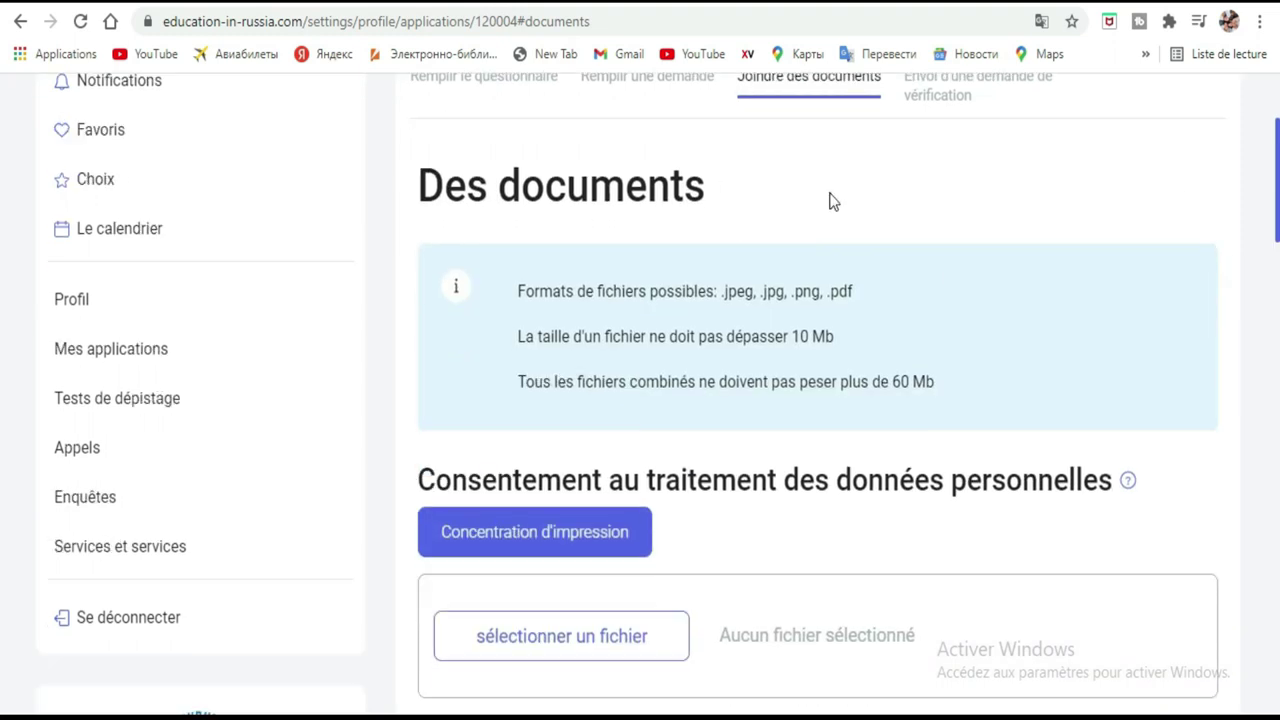
pyautogui.scroll(4, 831, 200)
pyautogui.scroll(-2, 829, 201)
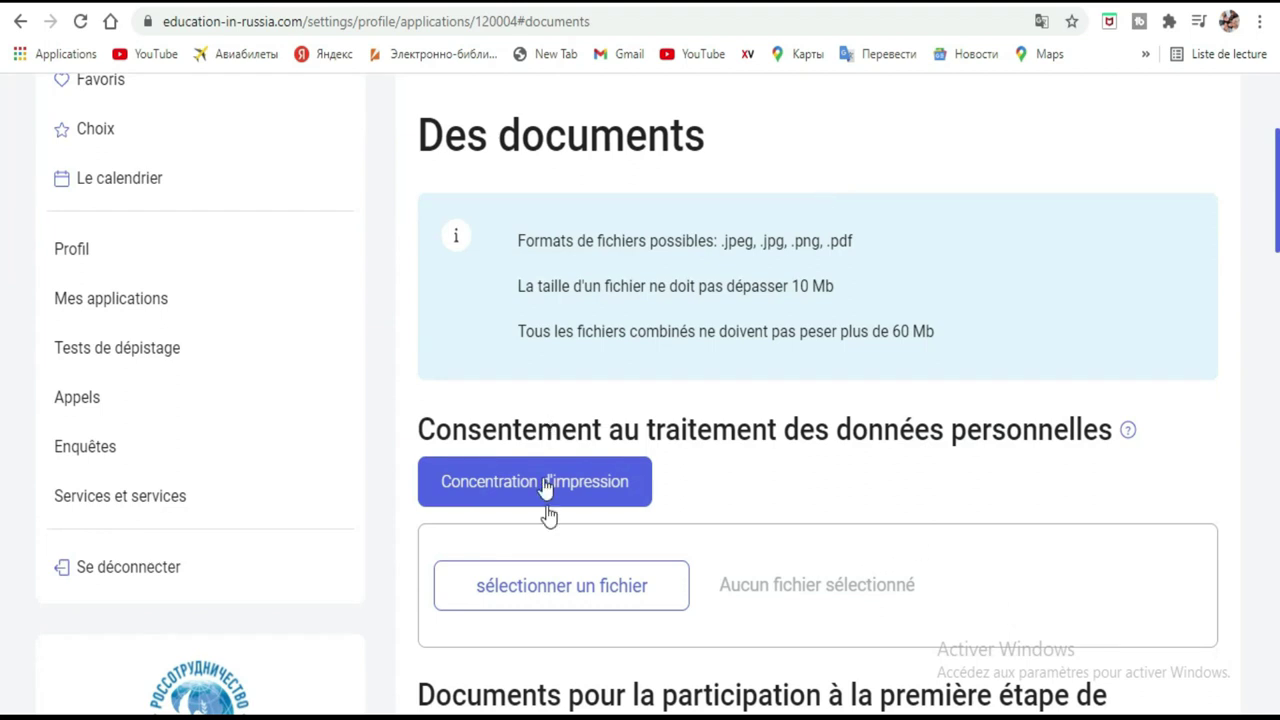
pyautogui.click(476, 488)
# Download the personal-data consent form as a .docx into the Musique folder.
pyautogui.scroll(-2, 703, 490)
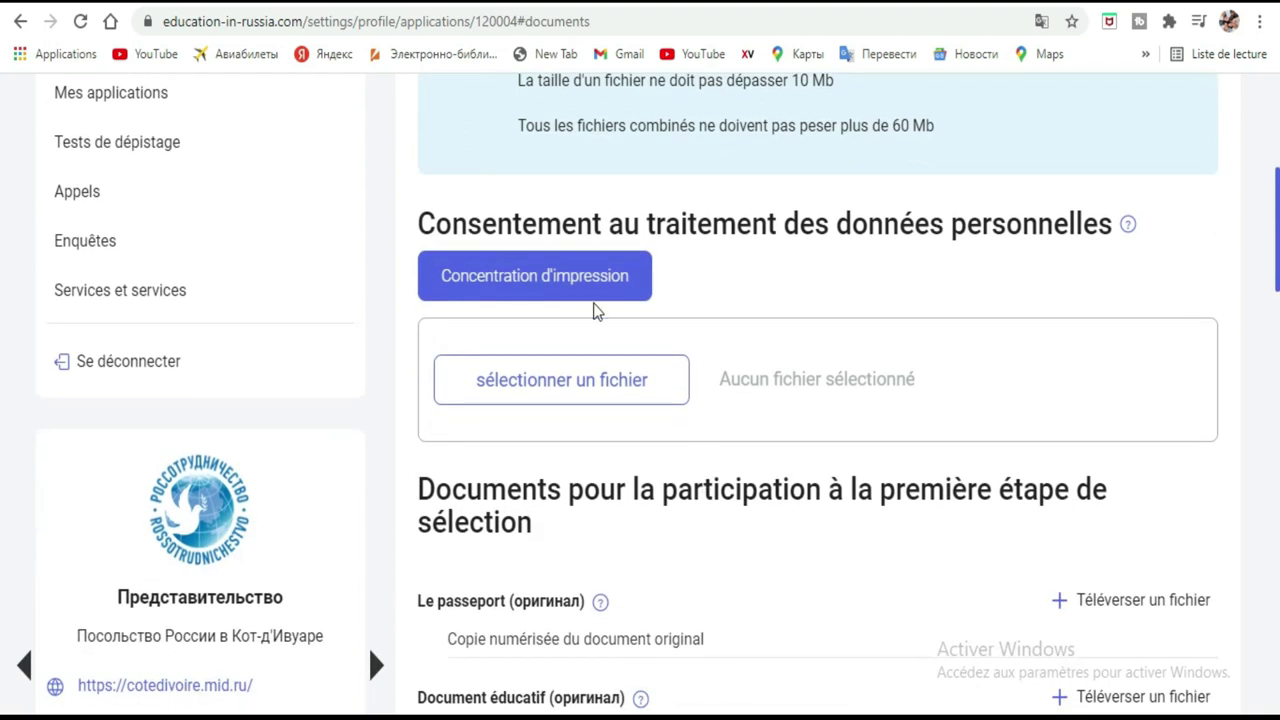
pyautogui.click(575, 285)
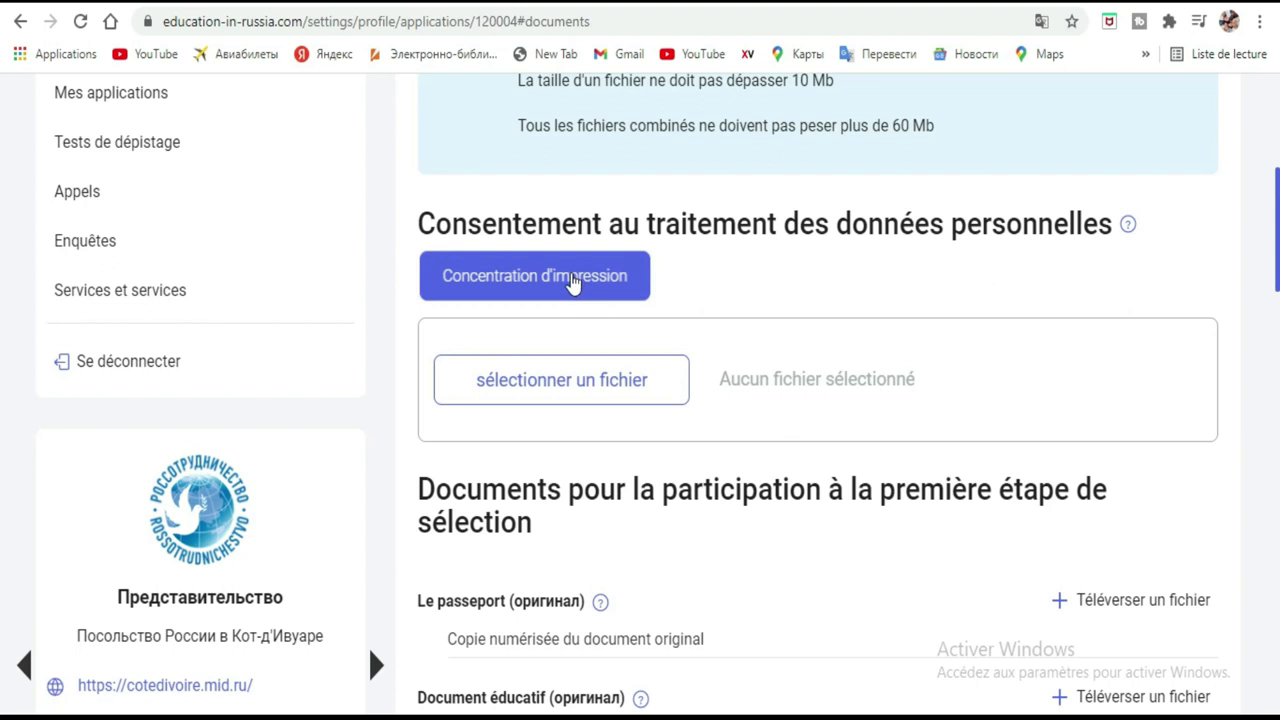
pyautogui.click(568, 292)
pyautogui.click(598, 290)
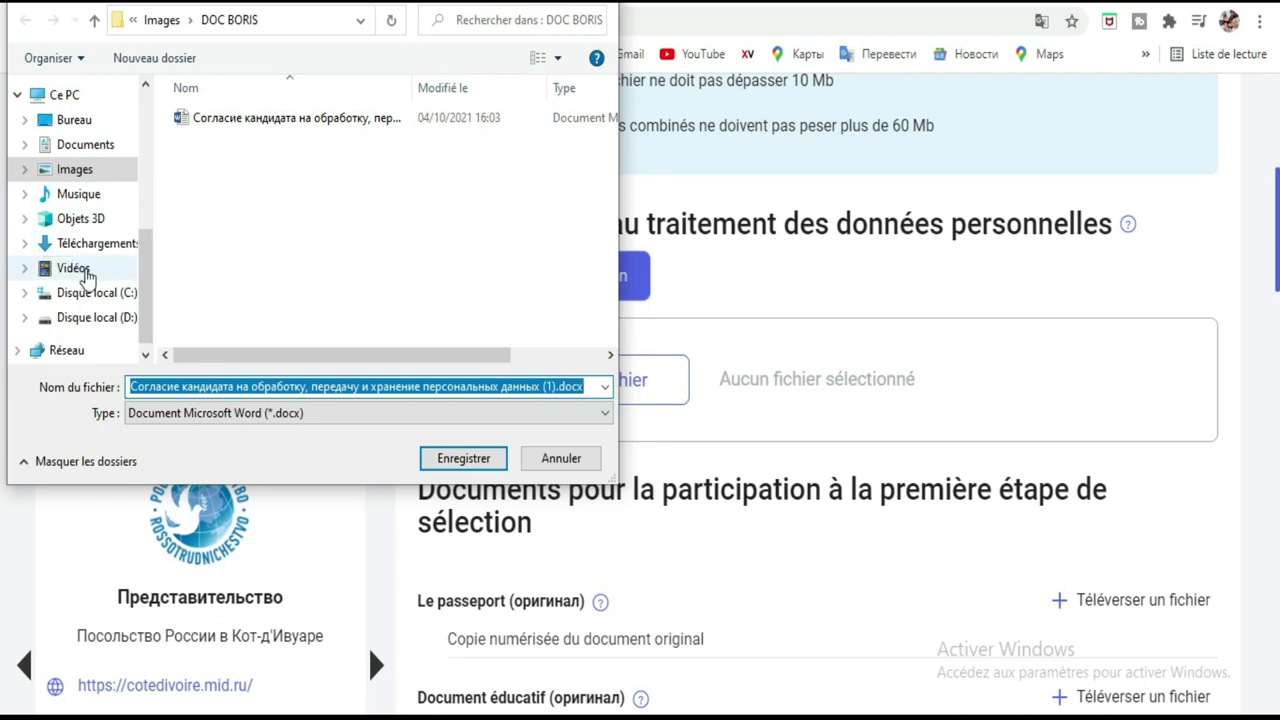
pyautogui.scroll(-1, 90, 300)
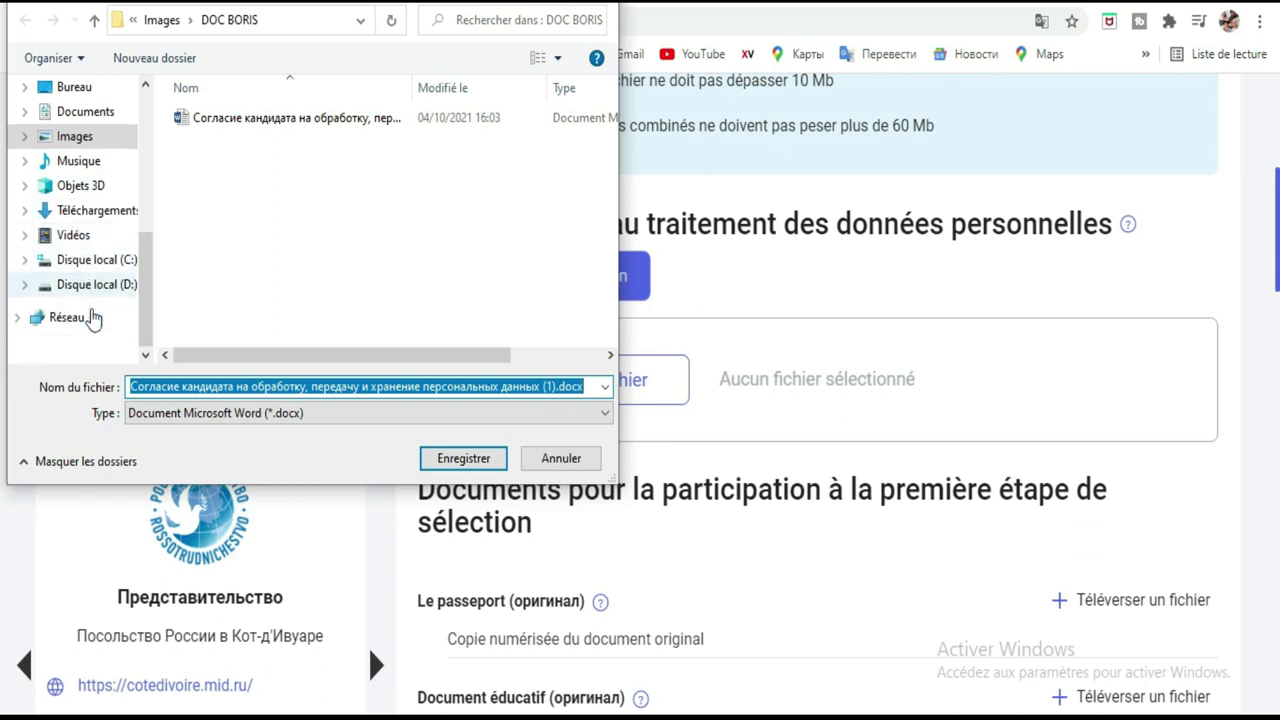
pyautogui.click(78, 236)
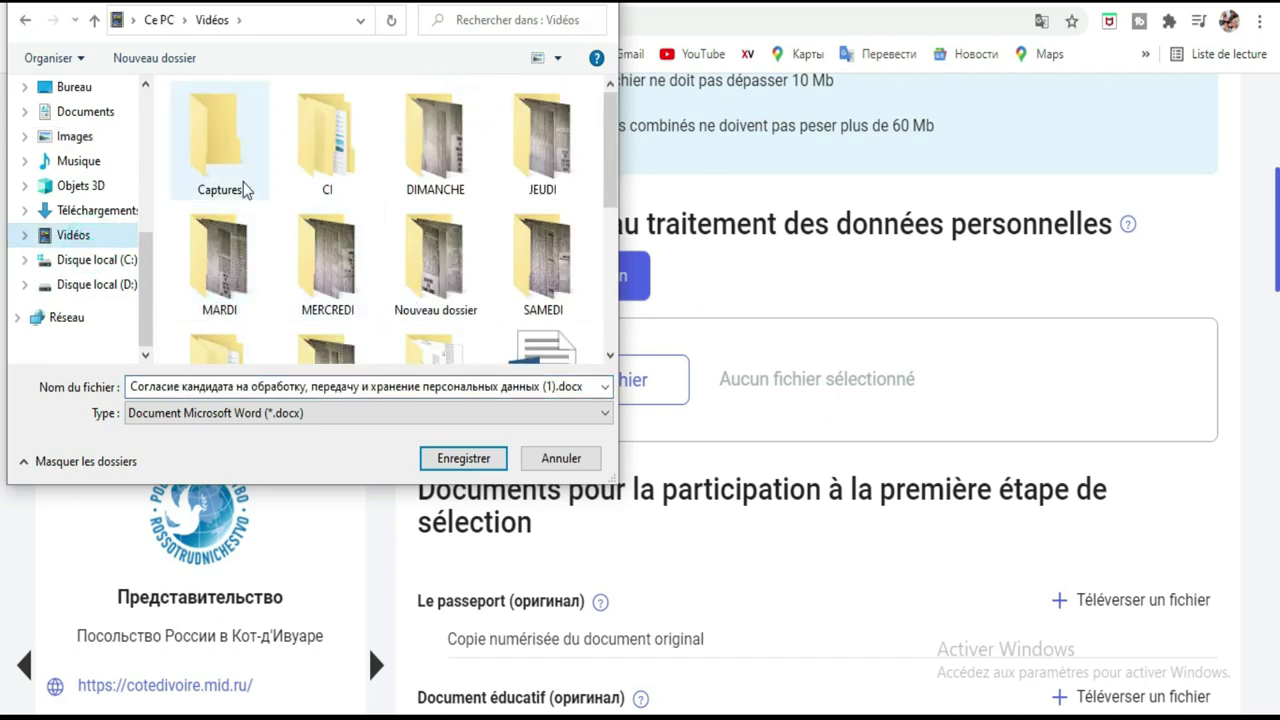
pyautogui.click(78, 161)
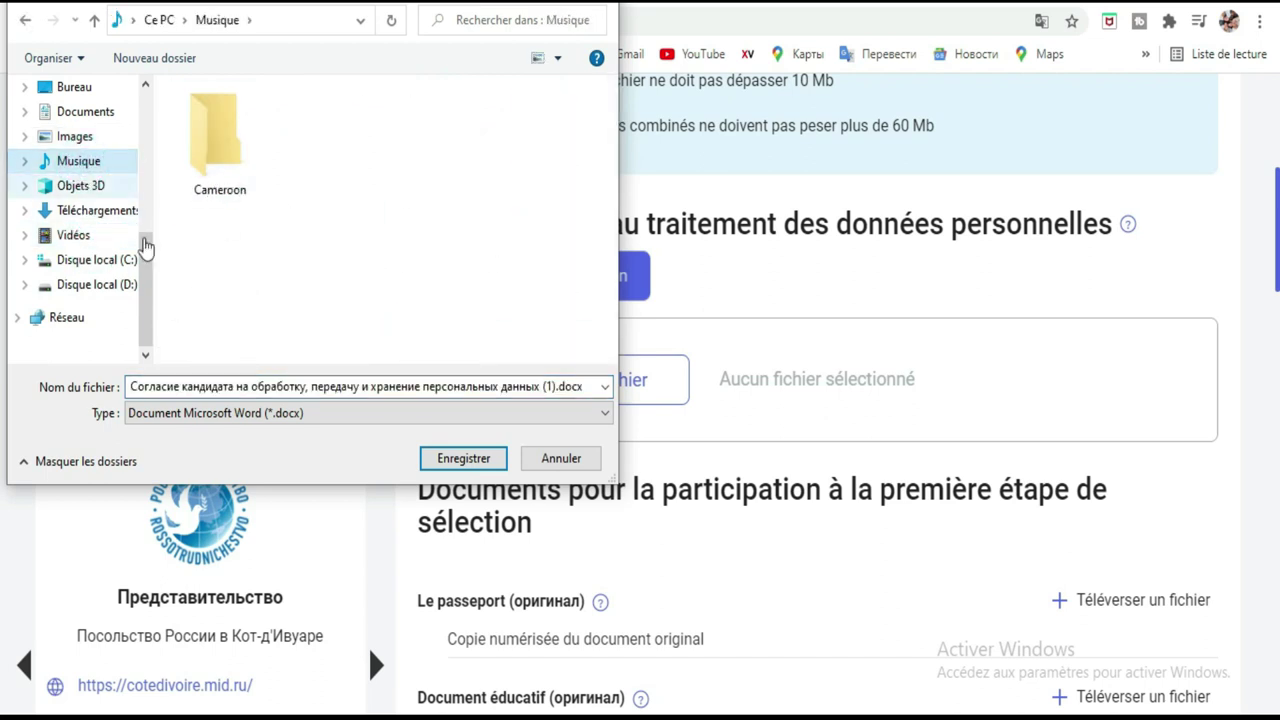
pyautogui.click(462, 462)
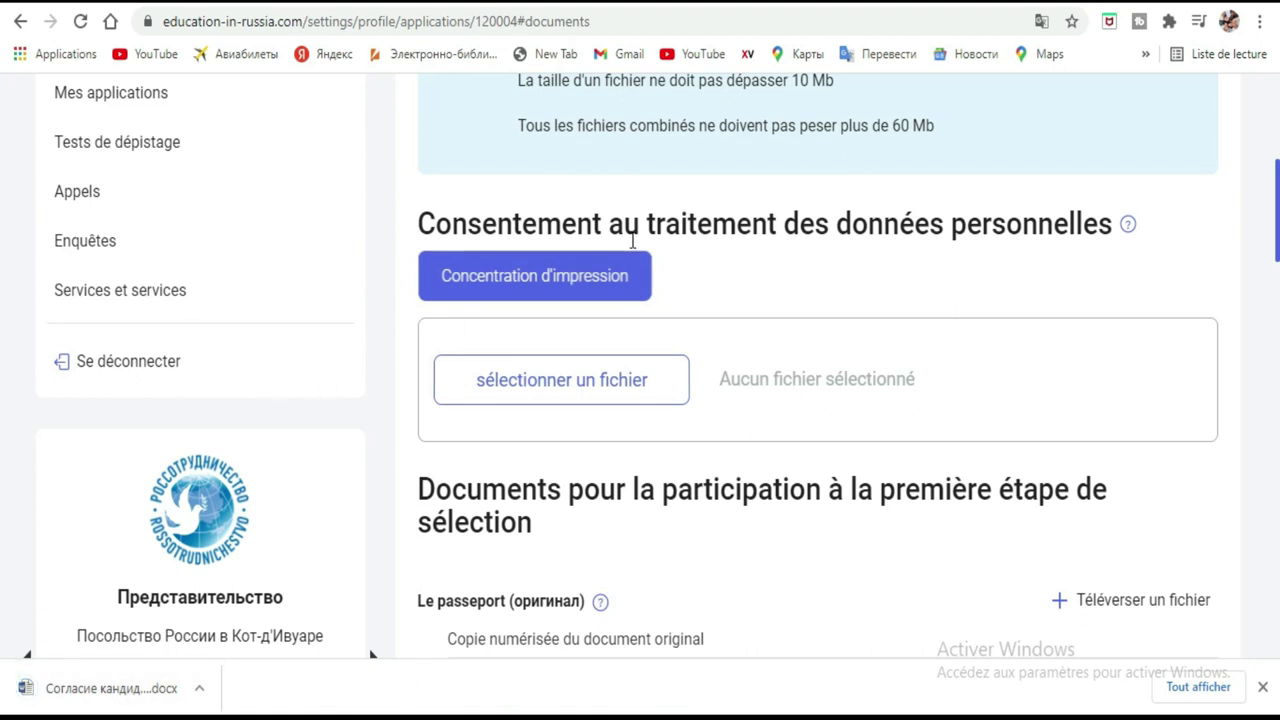
pyautogui.scroll(-2, 625, 265)
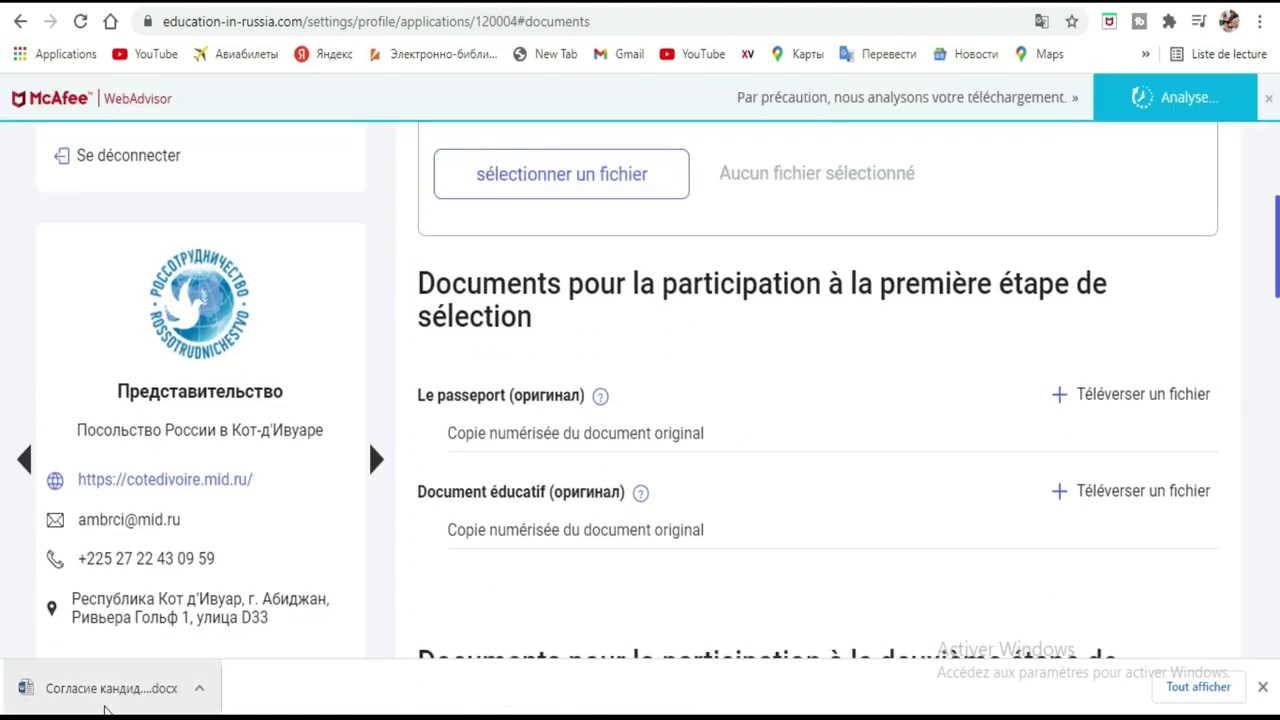
# Open the downloaded consent .docx from Chrome's download bar in Word.
pyautogui.click(112, 700)
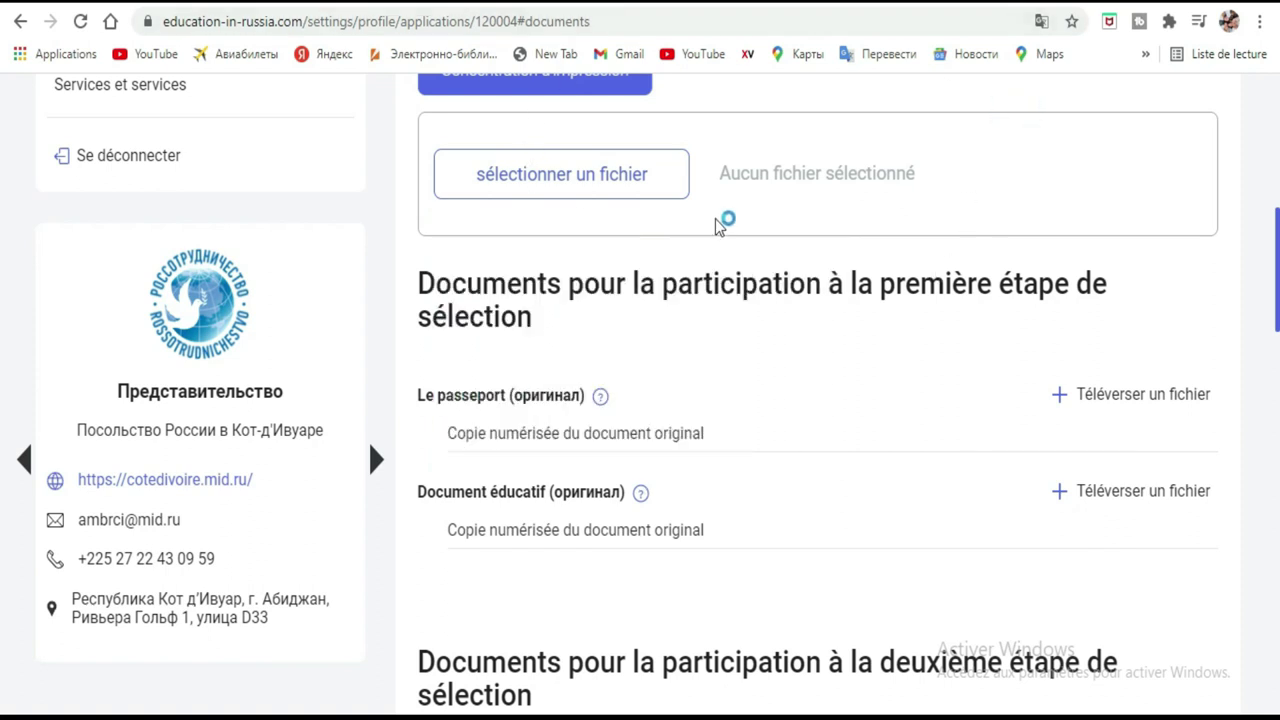
pyautogui.scroll(1, 718, 220)
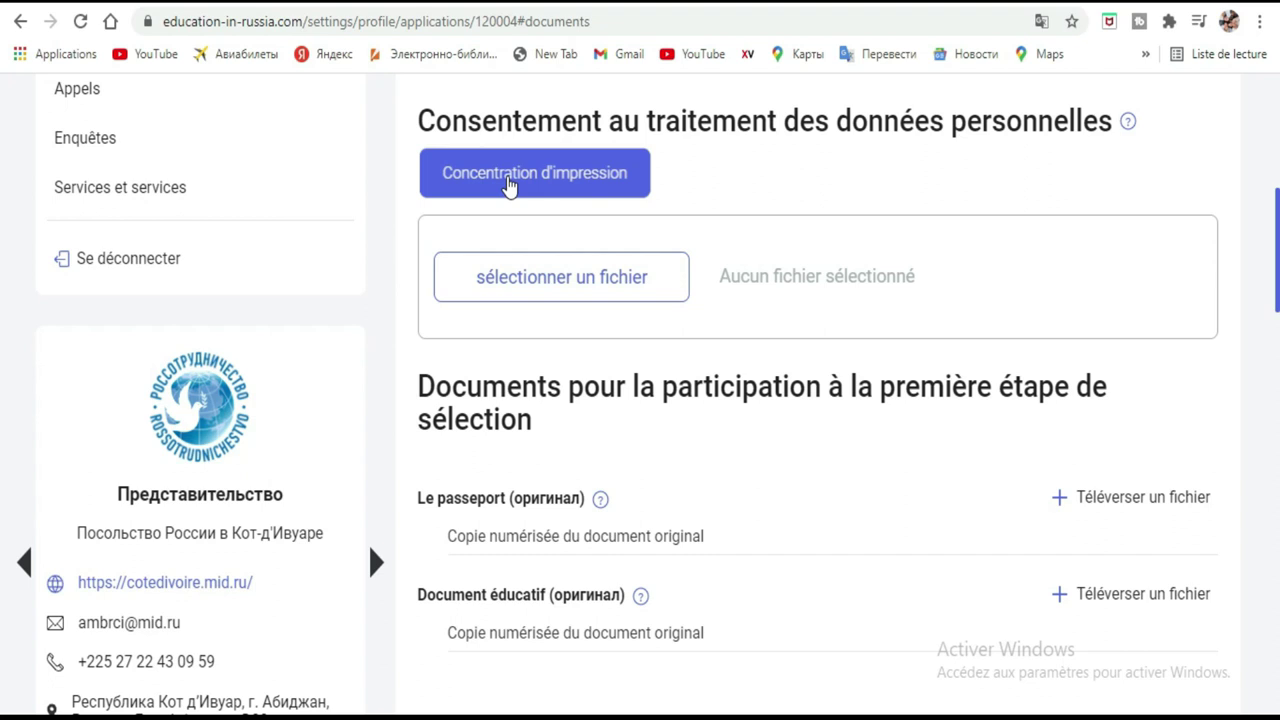
pyautogui.click(504, 194)
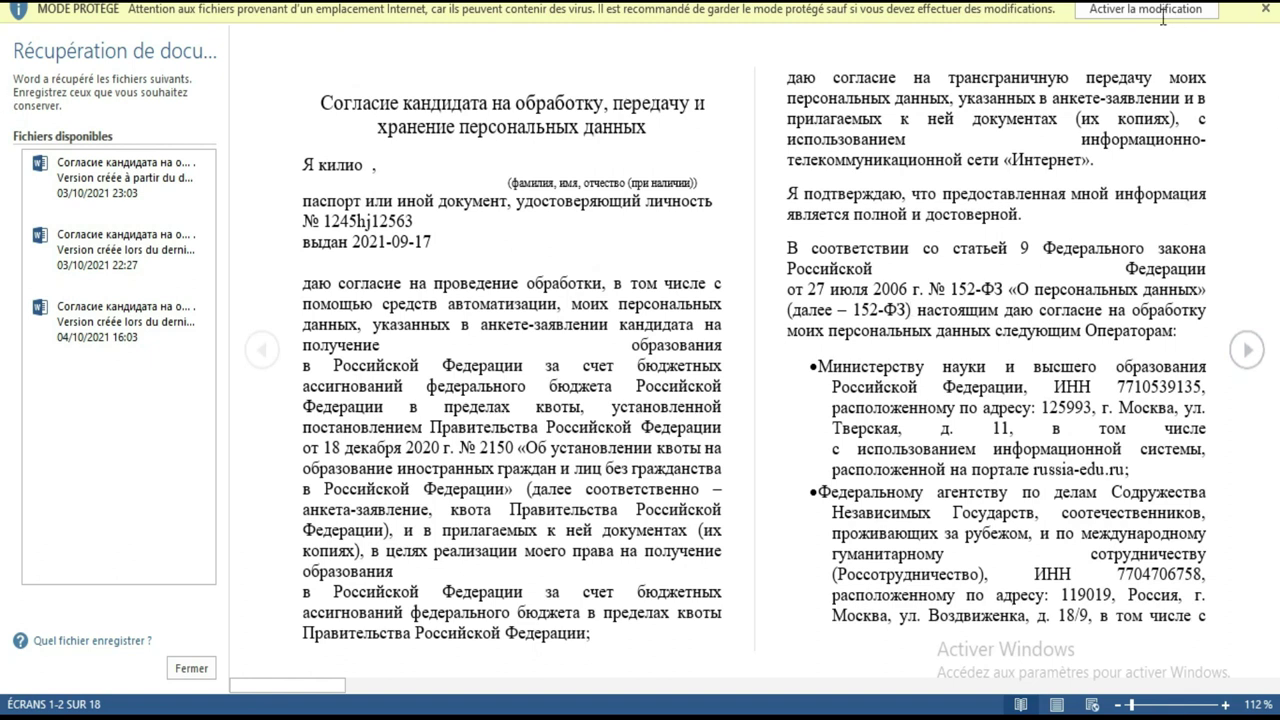
# Dismiss the Office activation notice and enable editing of the consent document.
pyautogui.click(1113, 12)
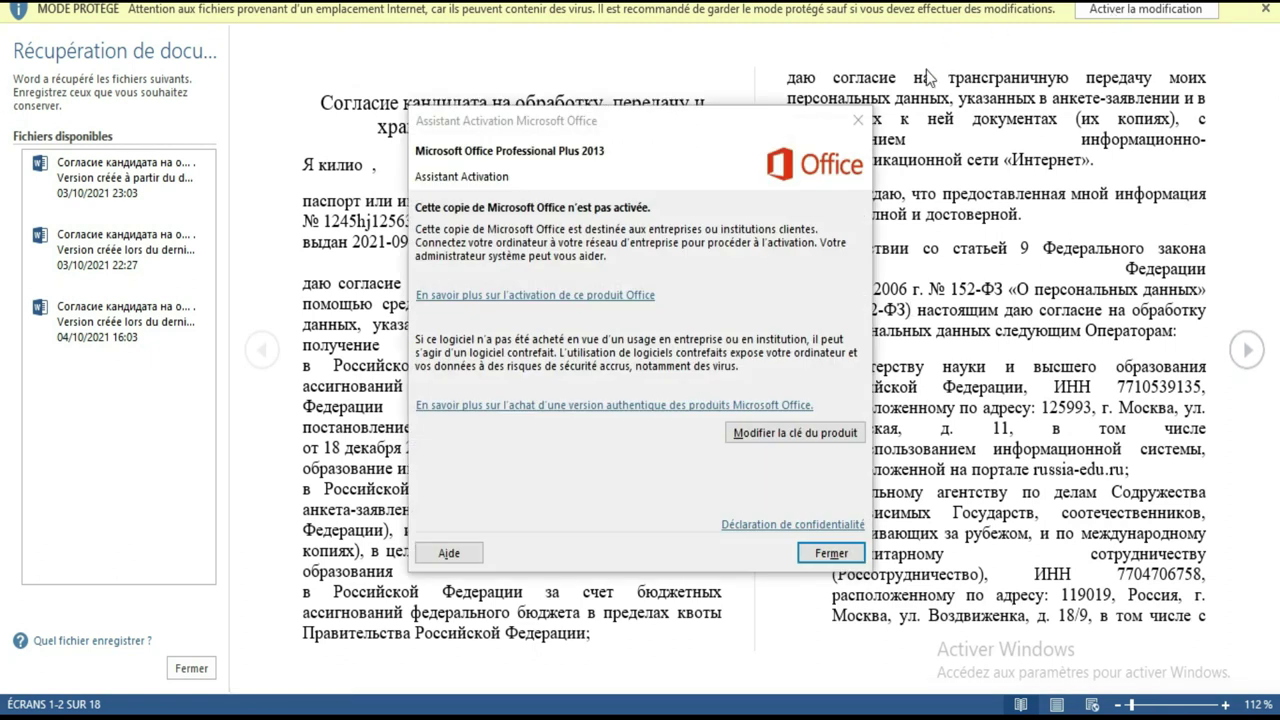
pyautogui.click(858, 120)
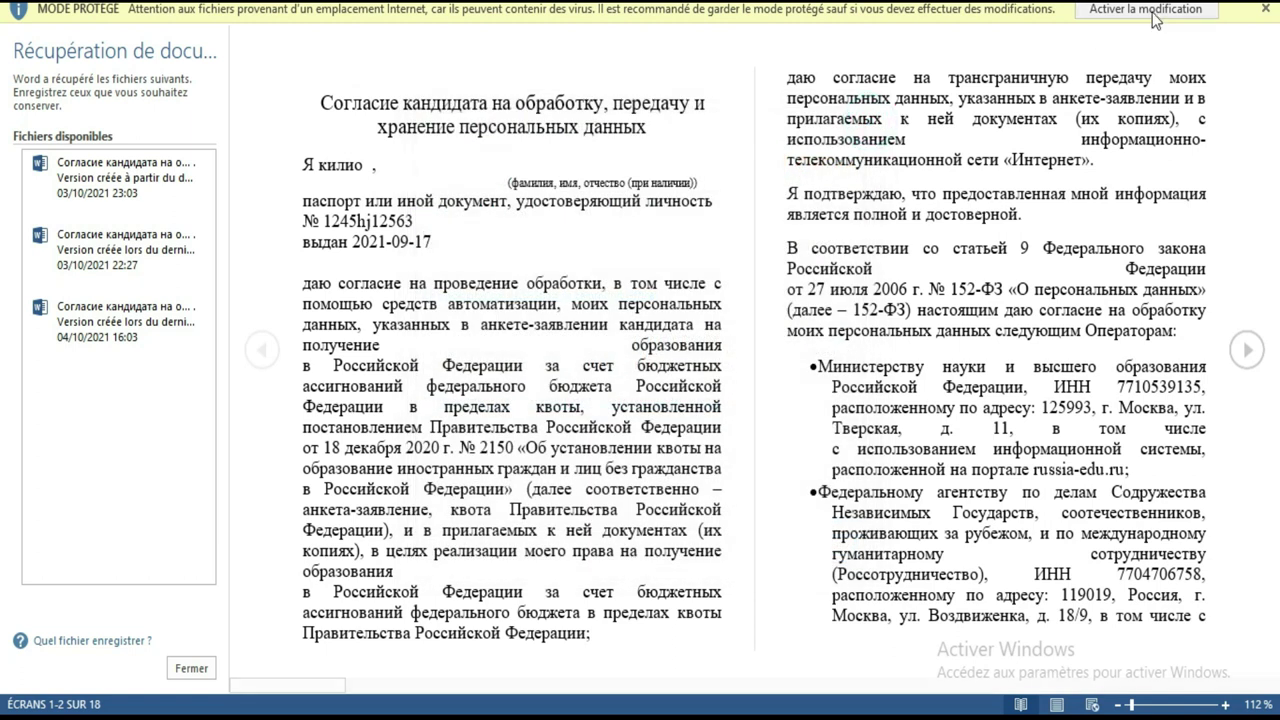
pyautogui.click(1150, 12)
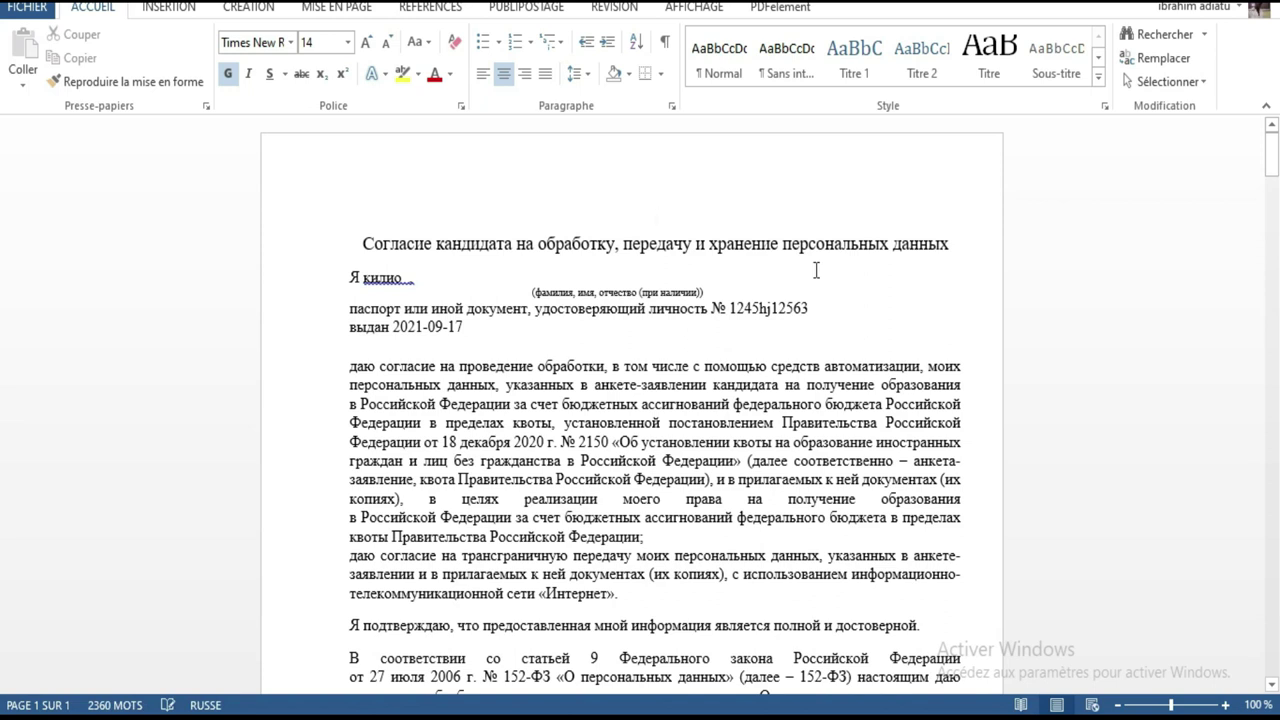
pyautogui.click(360, 240)
pyautogui.keyDown('shift'); pyautogui.click(884, 572); pyautogui.keyUp('shift')
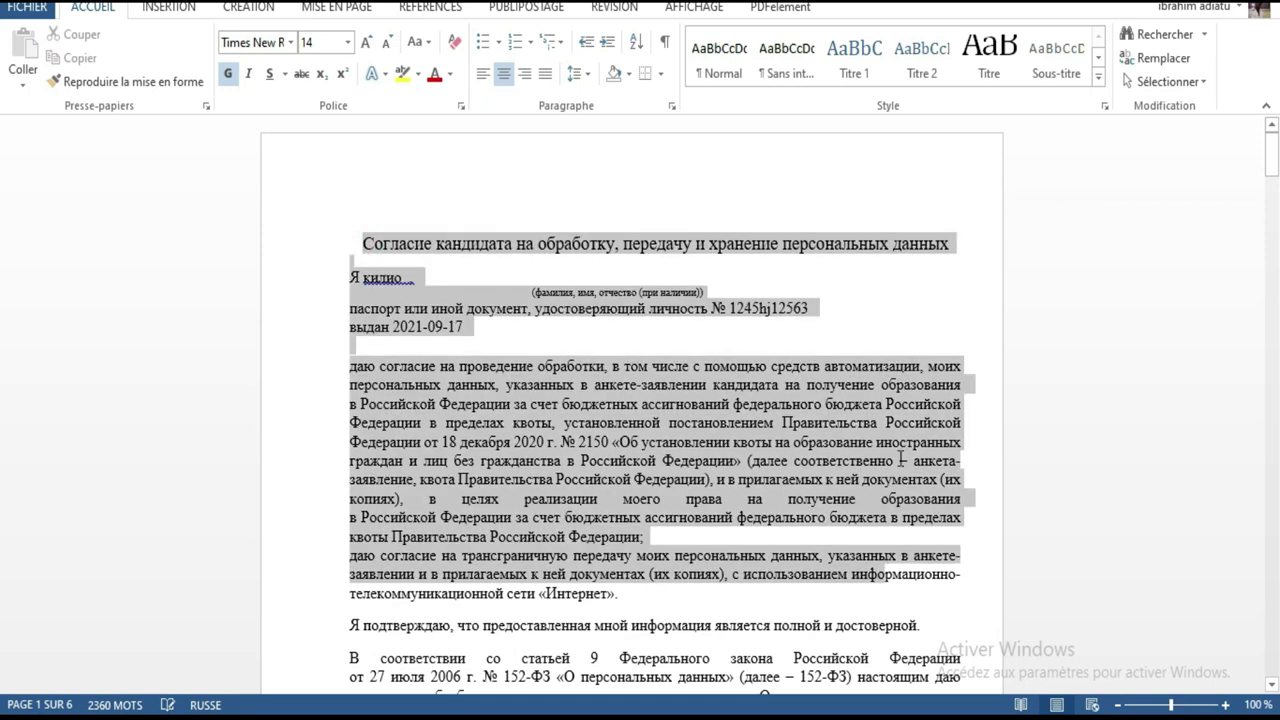
pyautogui.click(926, 327)
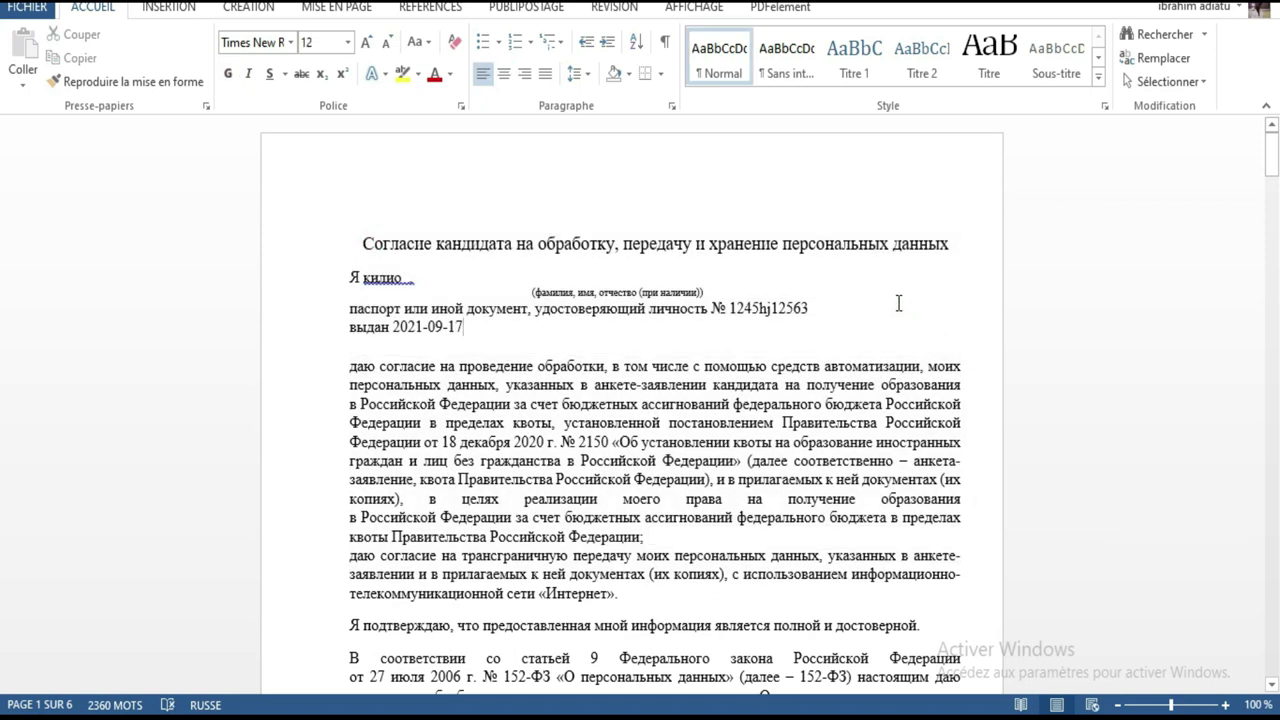
# Check the English consent's applicant name, passport number and 2021-09-17 issue date.
pyautogui.scroll(-2, 884, 303)
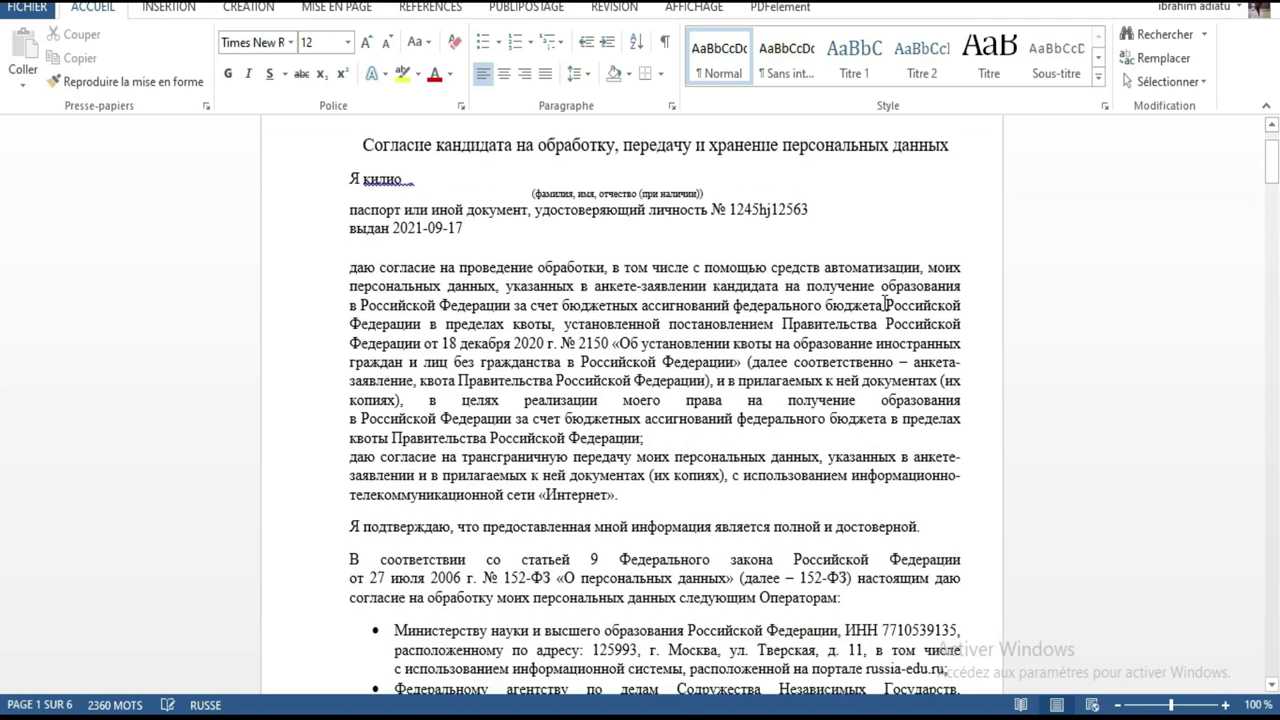
pyautogui.scroll(-18, 884, 303)
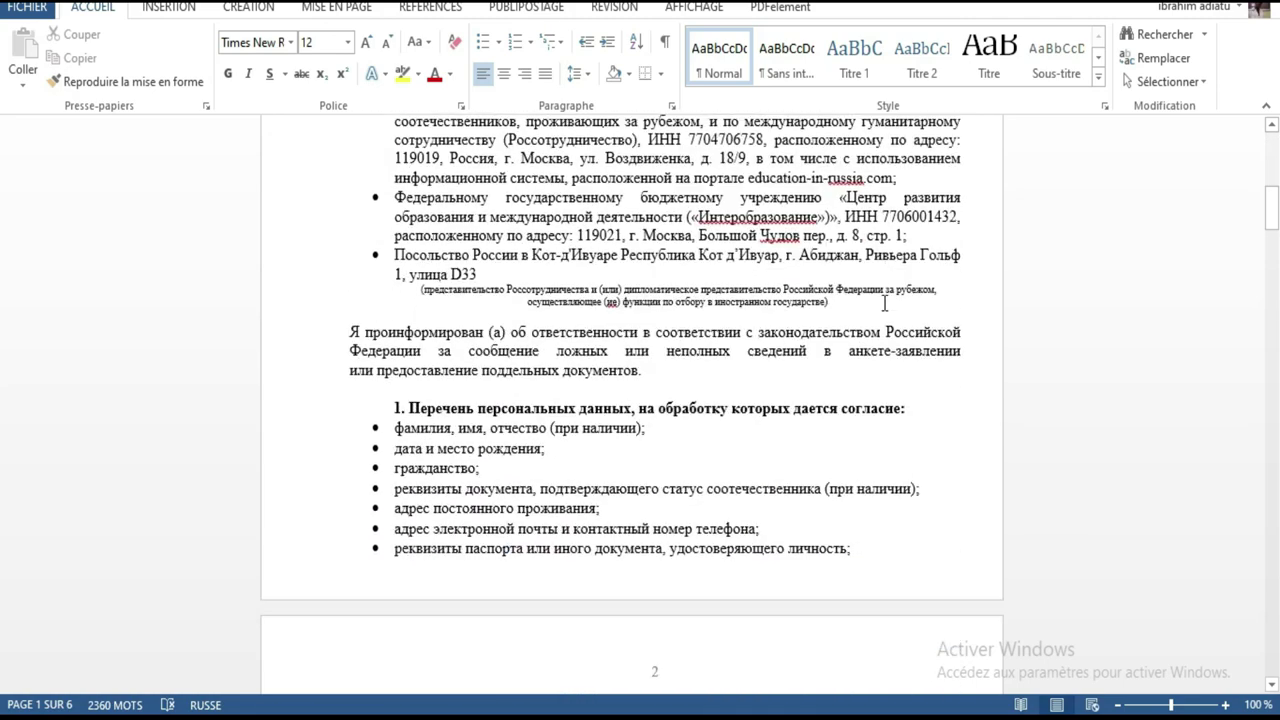
pyautogui.scroll(-20, 884, 303)
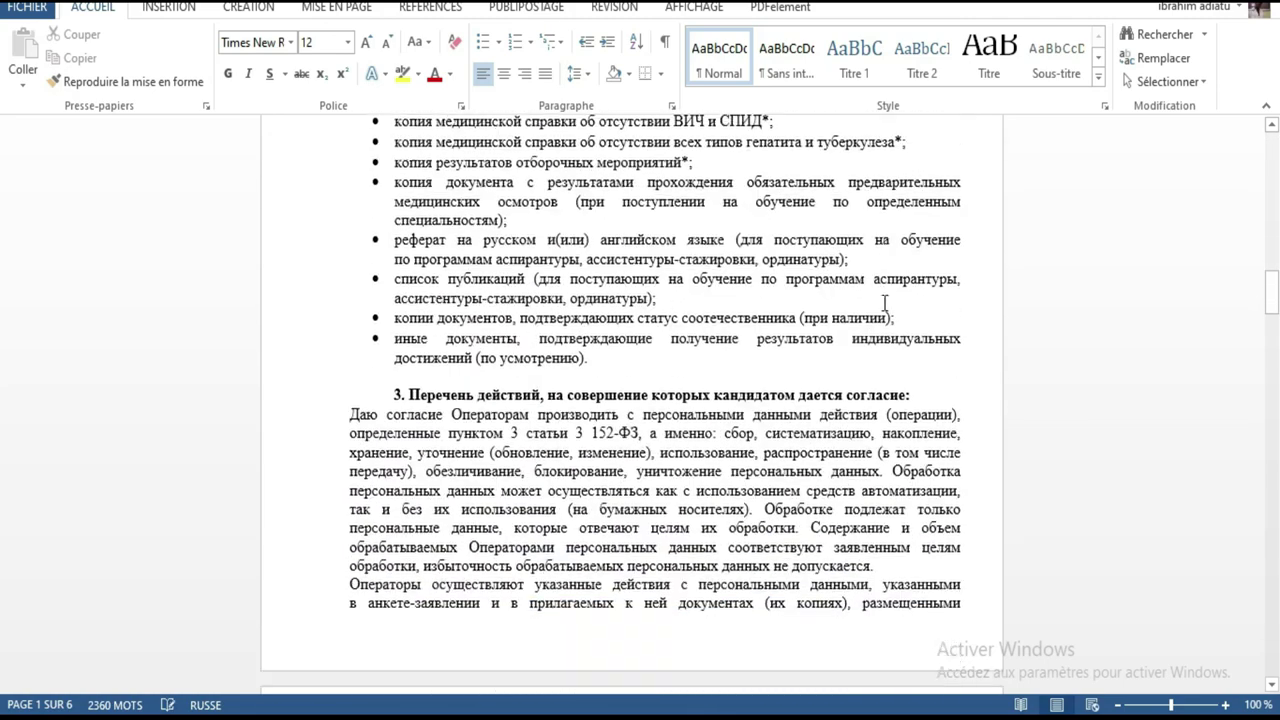
pyautogui.scroll(-16, 884, 303)
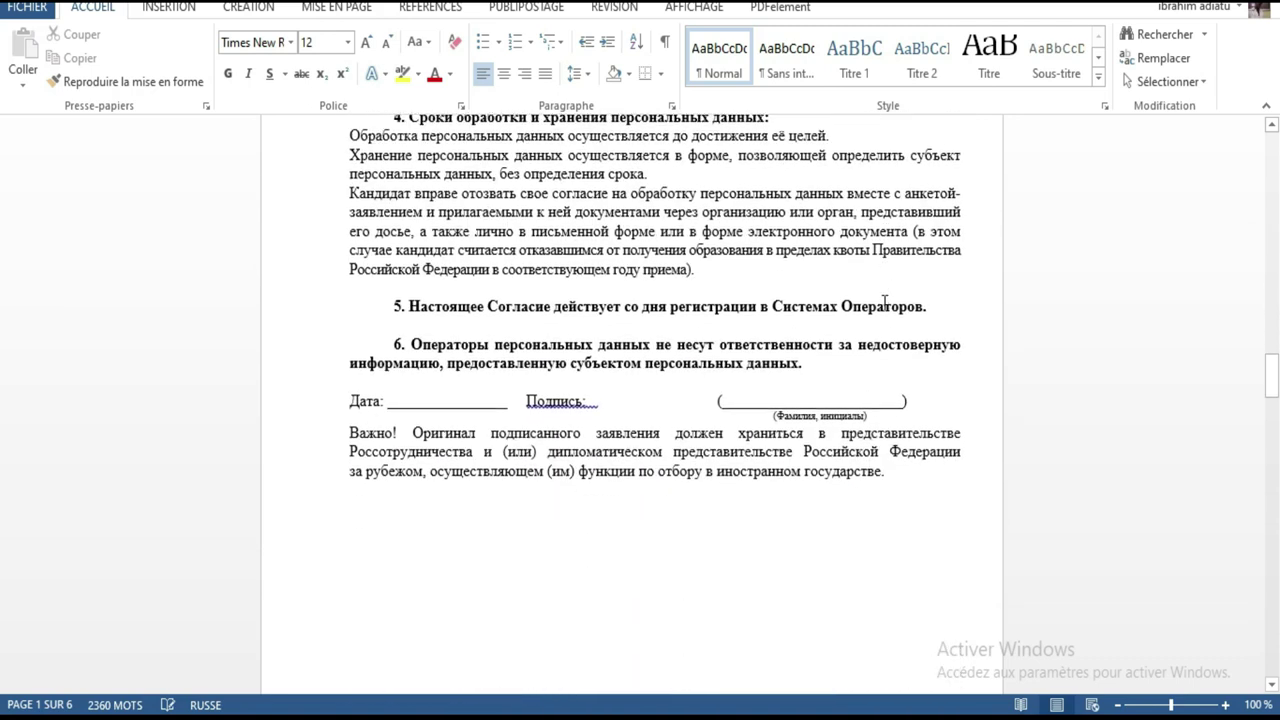
pyautogui.scroll(-5, 884, 303)
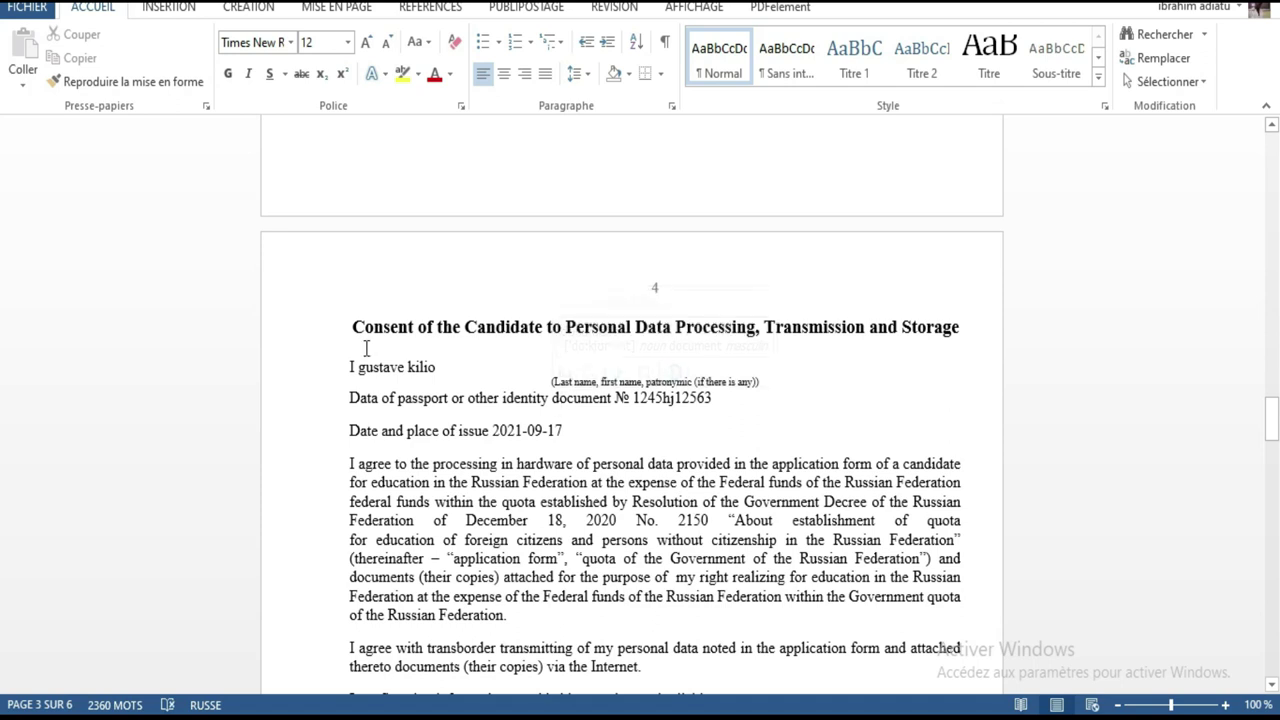
pyautogui.moveTo(345, 367); pyautogui.dragTo(427, 375)
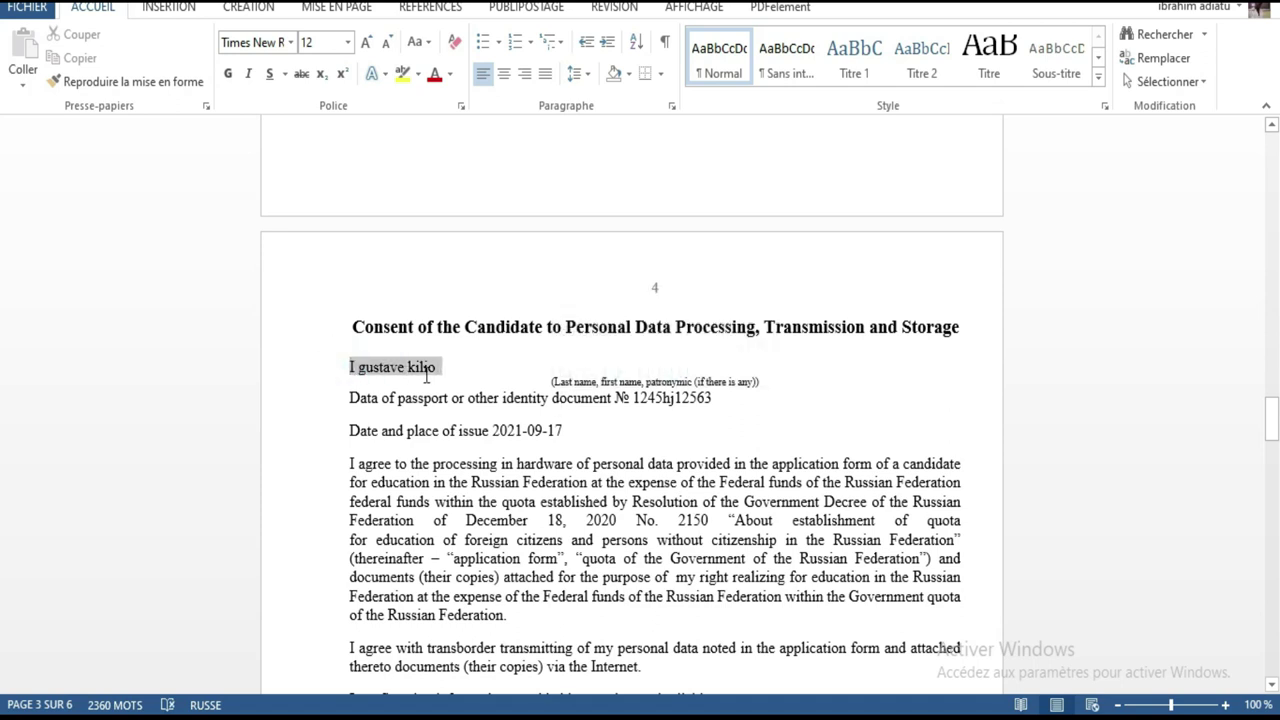
pyautogui.moveTo(612, 400); pyautogui.dragTo(503, 428)
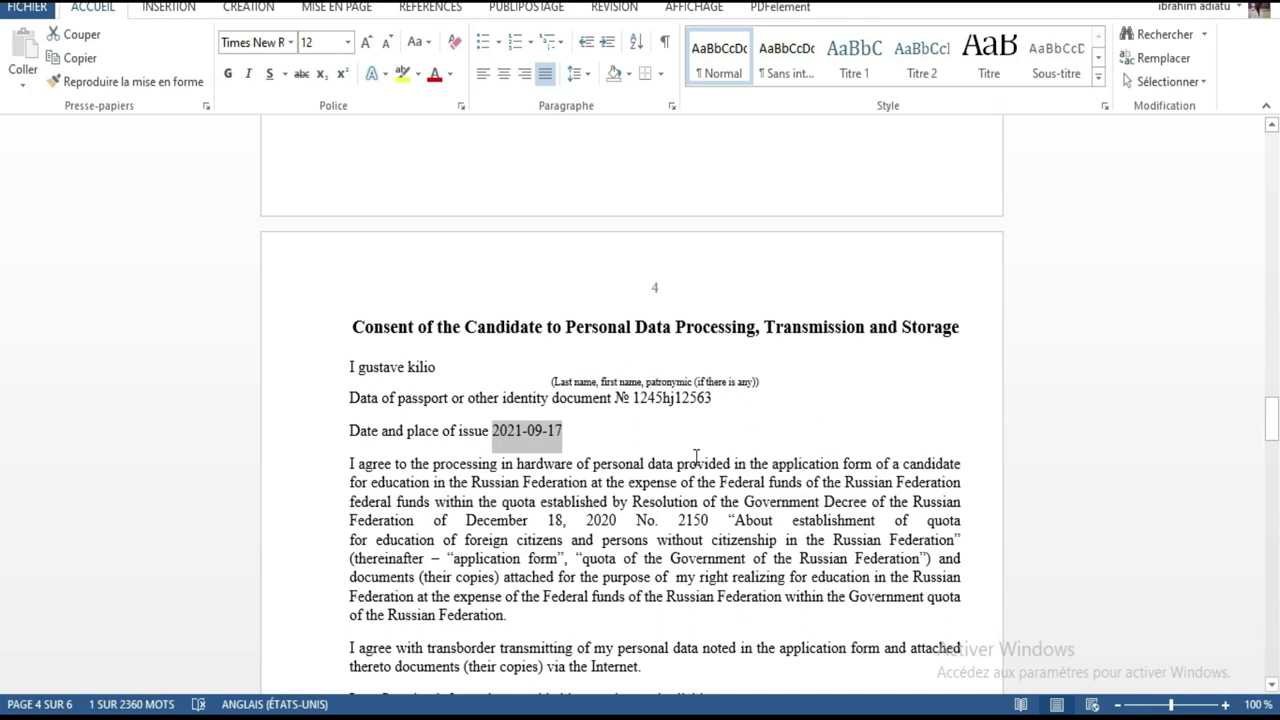
pyautogui.click(451, 368)
pyautogui.moveTo(420, 367); pyautogui.dragTo(370, 367)
pyautogui.moveTo(751, 403); pyautogui.dragTo(625, 381)
pyautogui.moveTo(566, 431); pyautogui.dragTo(490, 422)
pyautogui.scroll(-7, 918, 341)
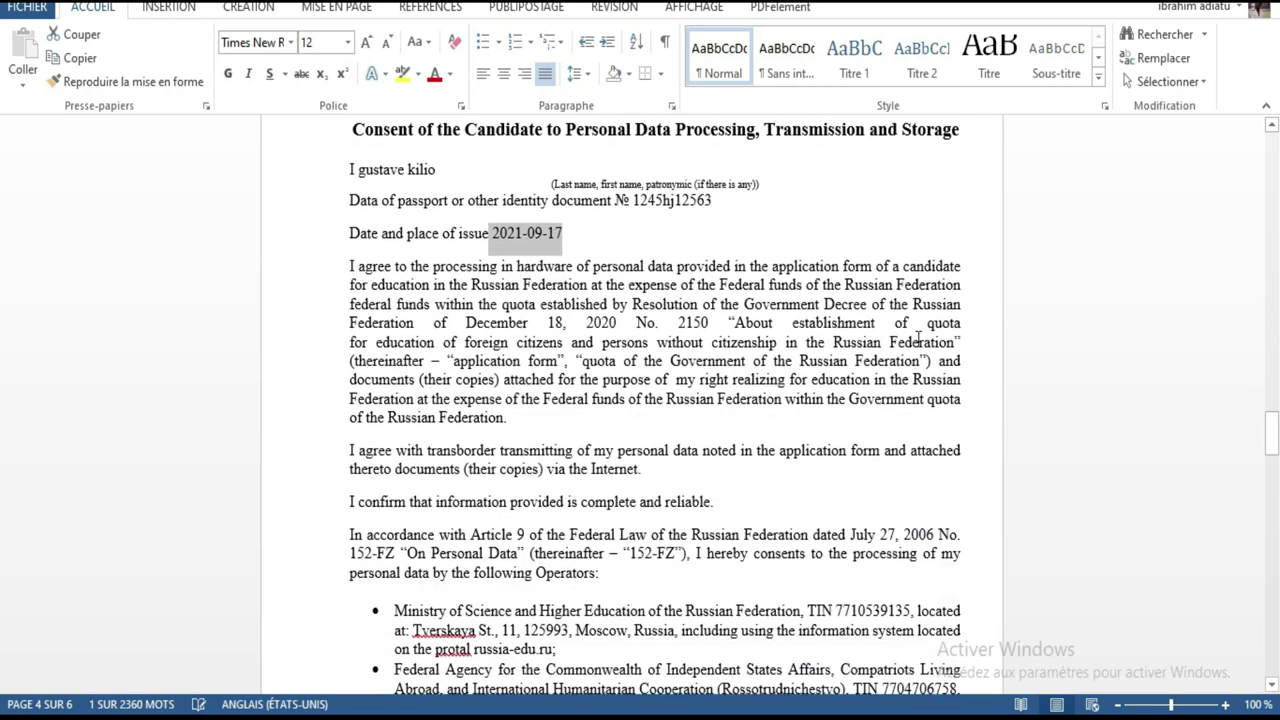
pyautogui.scroll(-15, 918, 341)
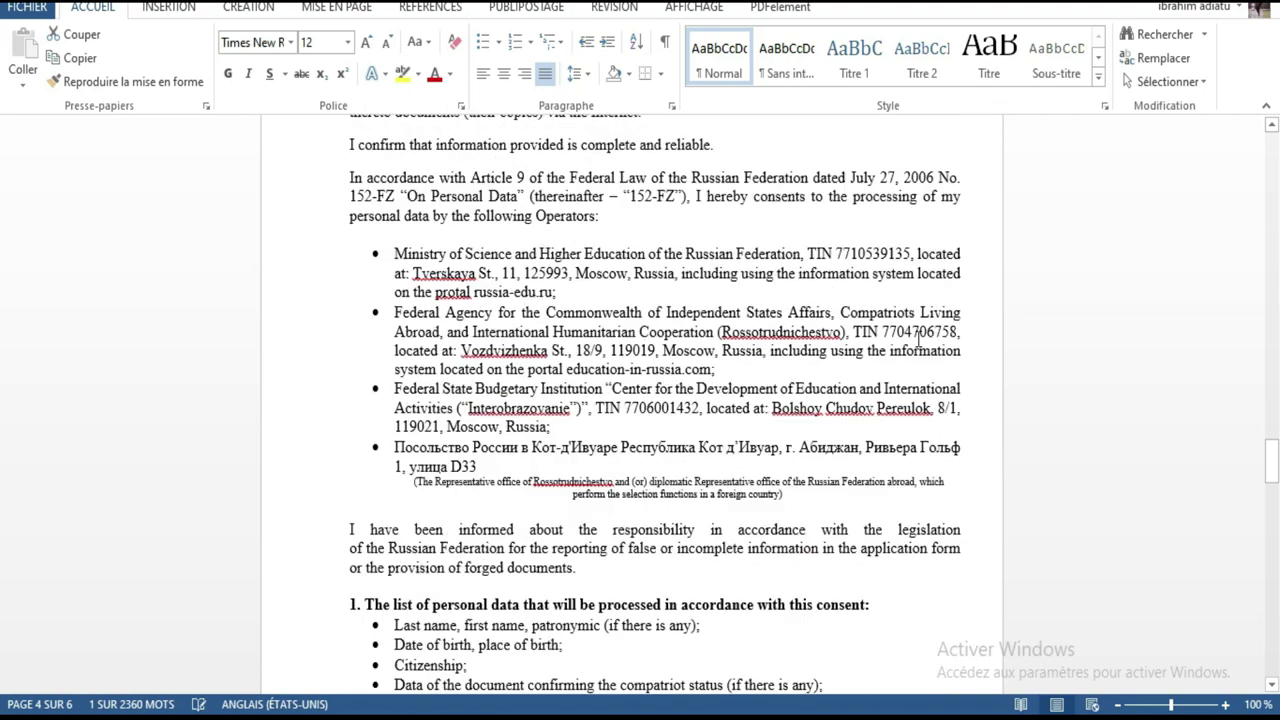
pyautogui.scroll(-20, 918, 341)
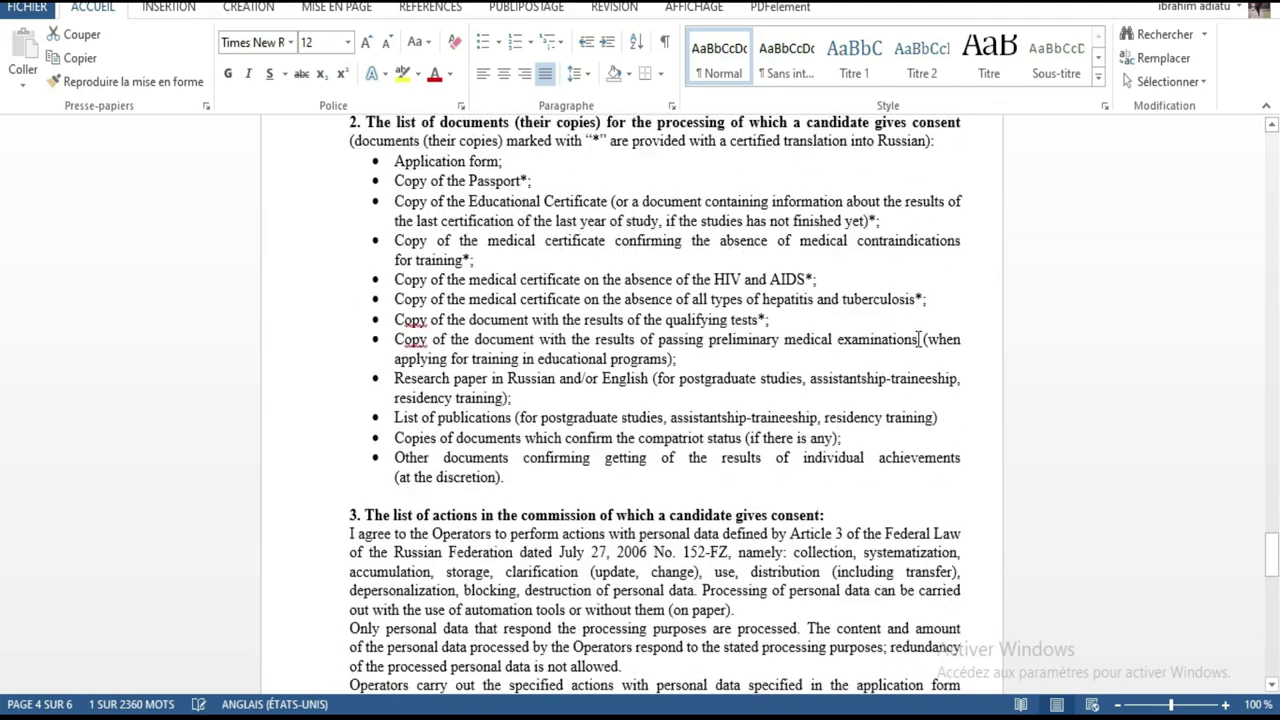
pyautogui.scroll(-1, 918, 341)
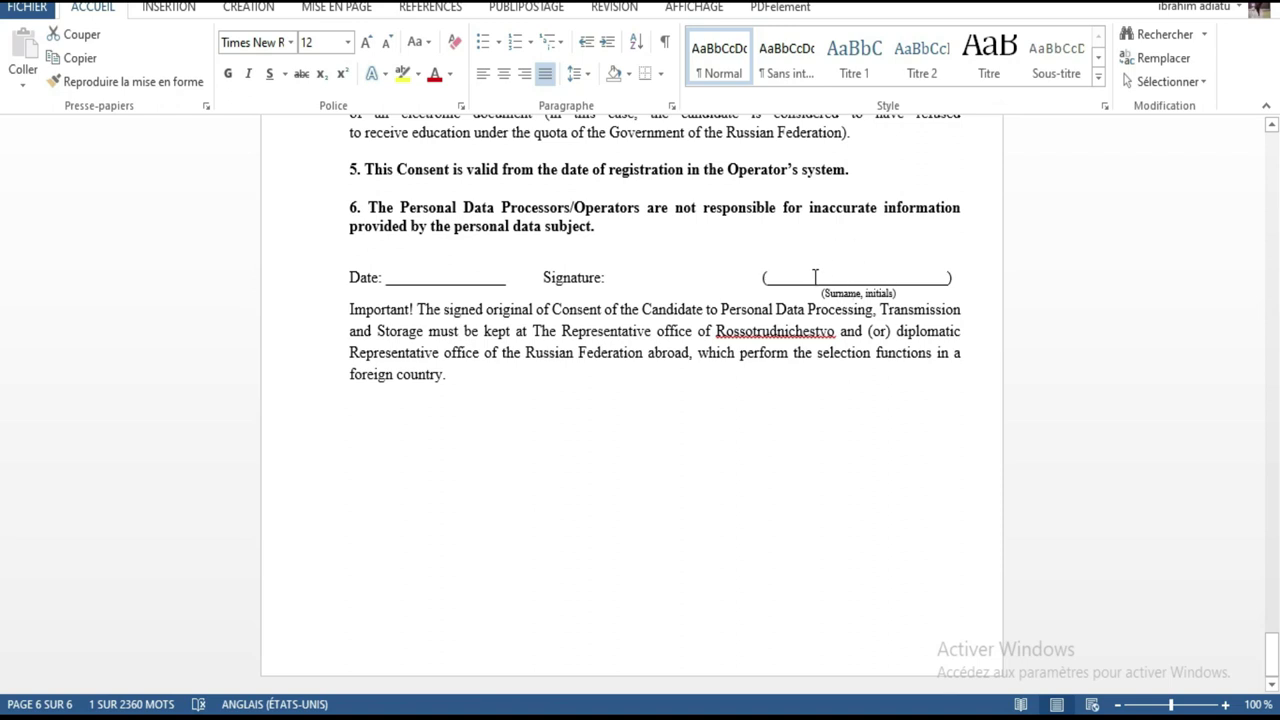
pyautogui.scroll(18, 812, 274)
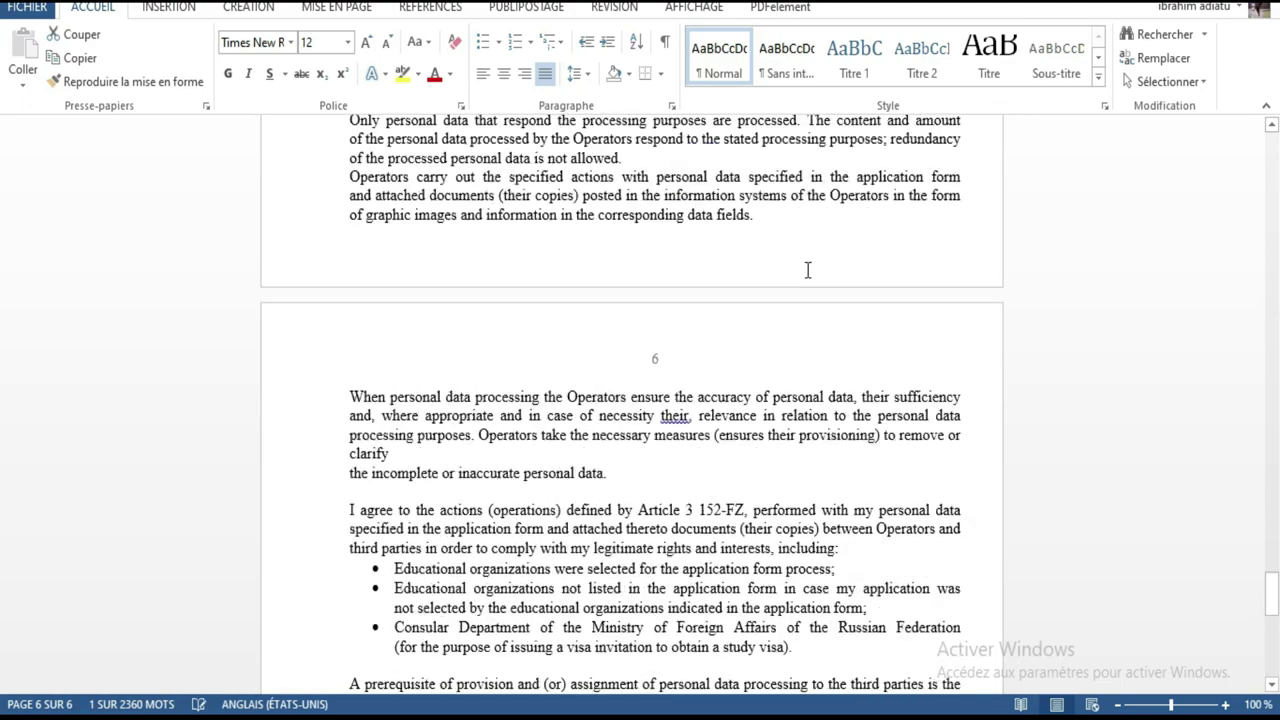
pyautogui.scroll(20, 807, 270)
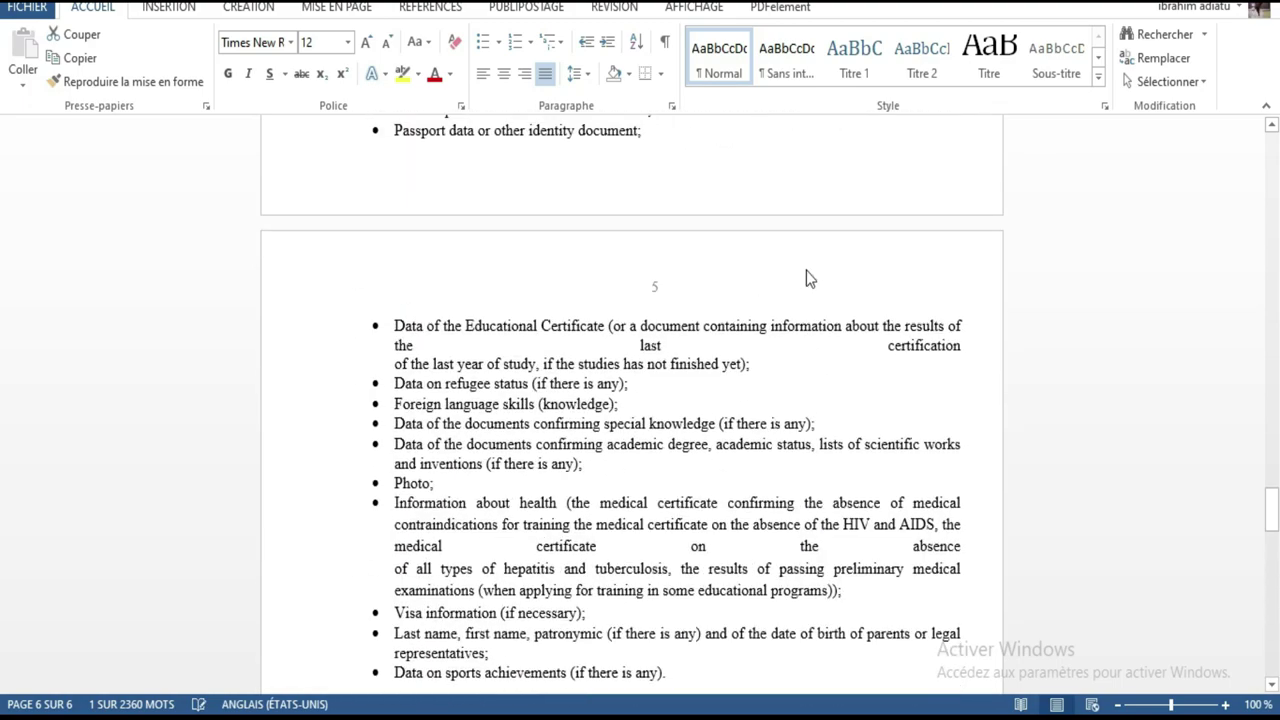
pyautogui.scroll(15, 806, 270)
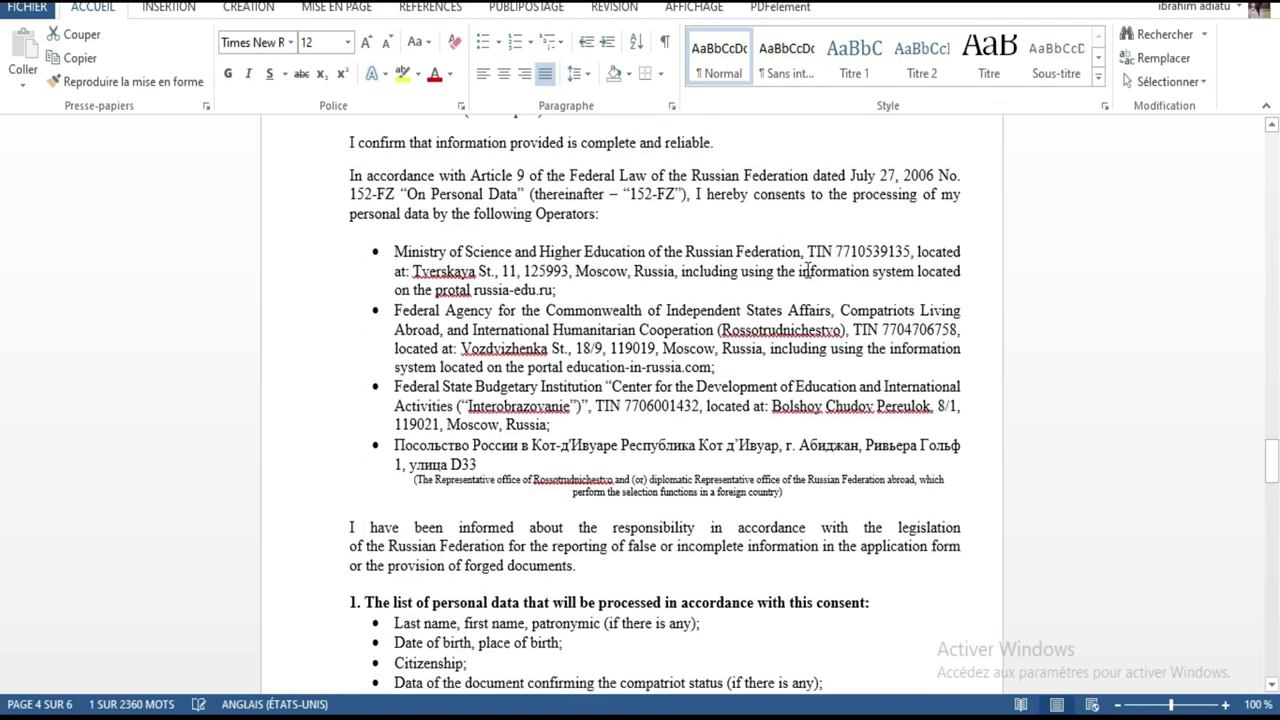
pyautogui.scroll(4, 806, 270)
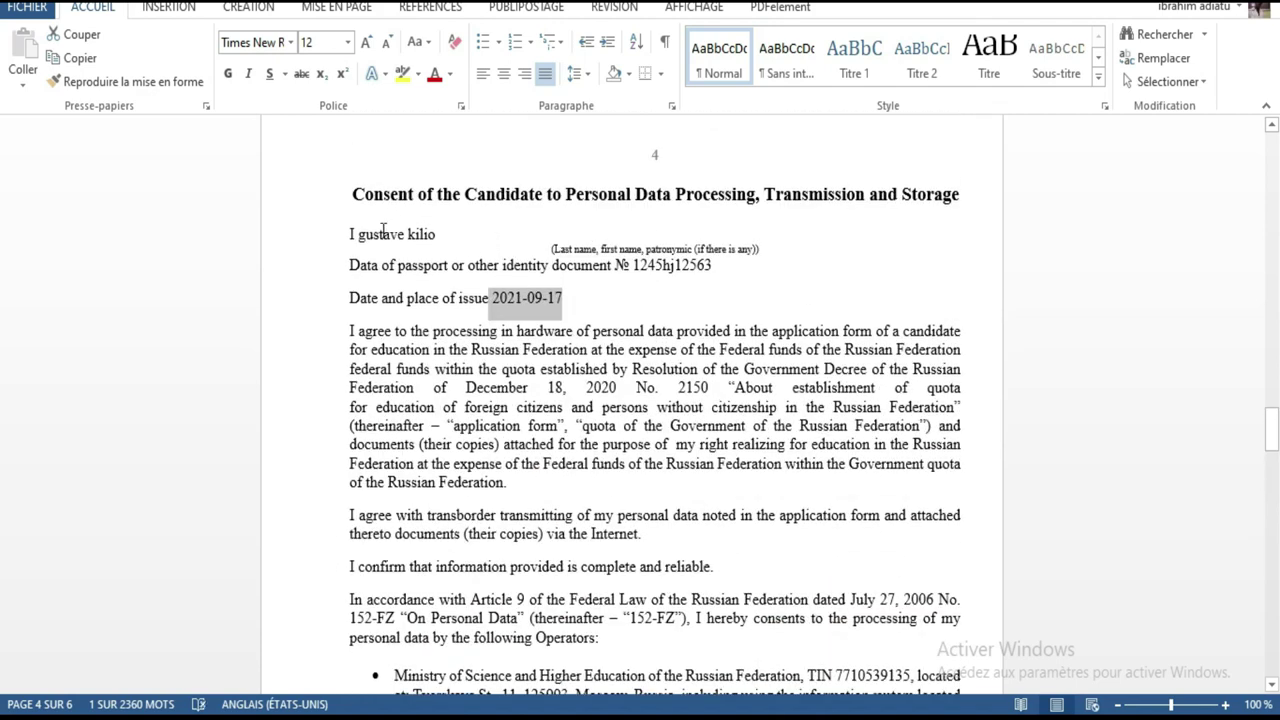
pyautogui.moveTo(448, 234)
pyautogui.mouseDown()
pyautogui.moveTo(352, 232)
pyautogui.moveTo(381, 230)
pyautogui.mouseUp()
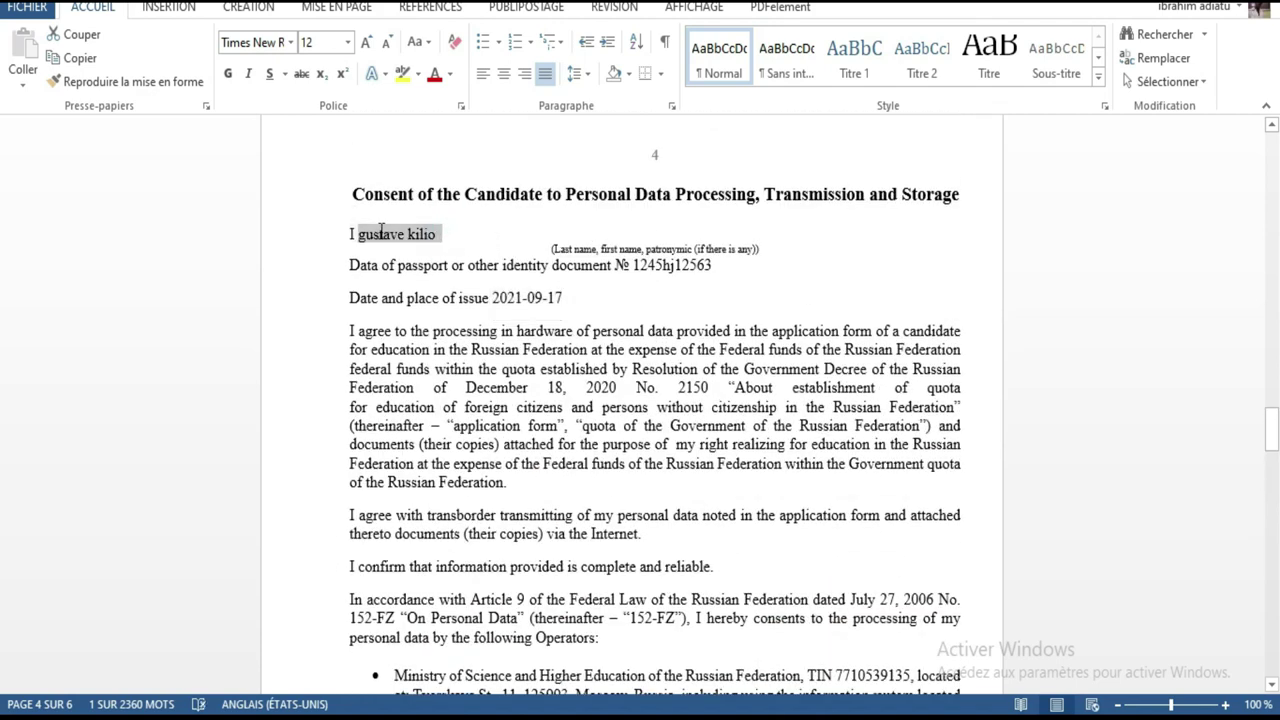
pyautogui.click(366, 234)
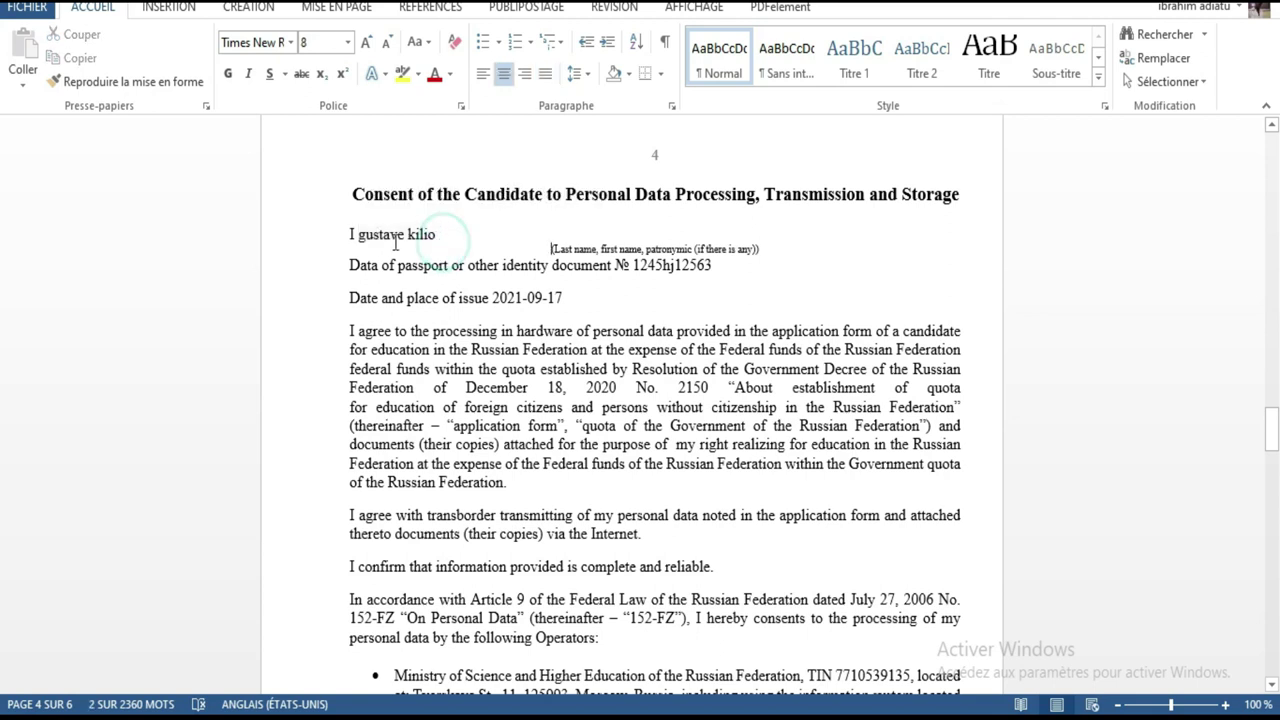
pyautogui.click(421, 235)
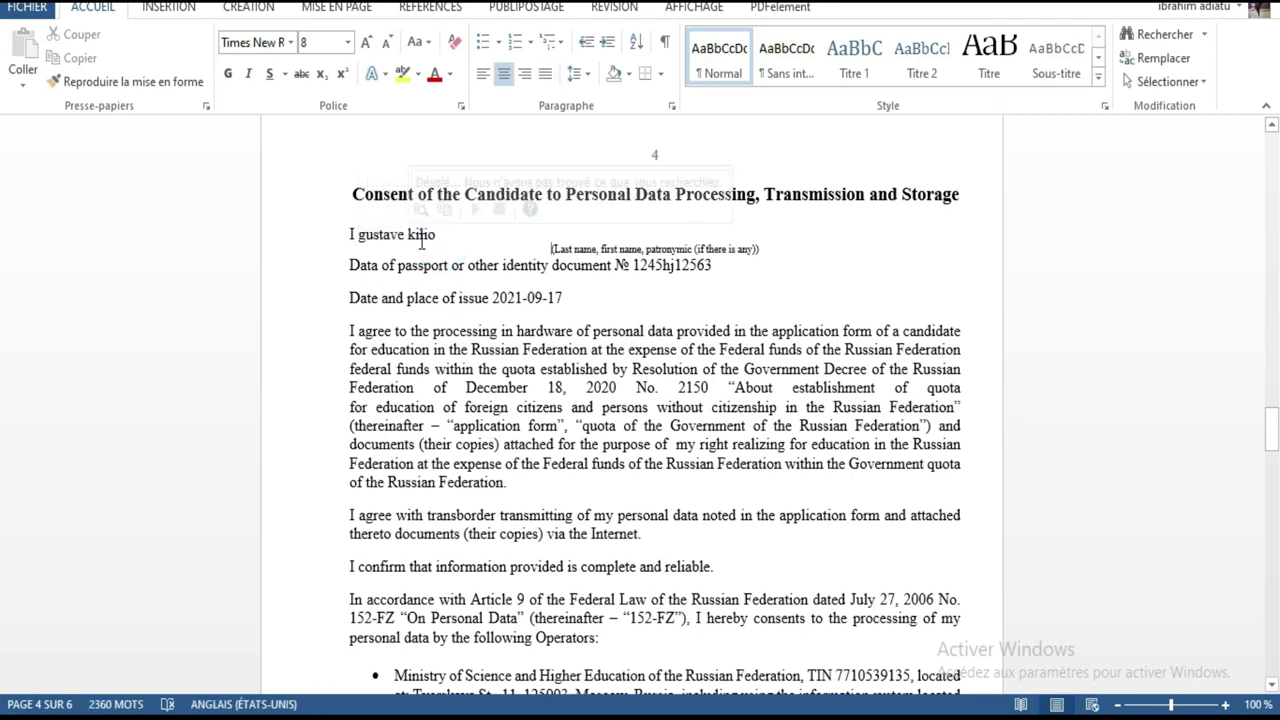
pyautogui.moveTo(1270, 425); pyautogui.dragTo(1250, 640)
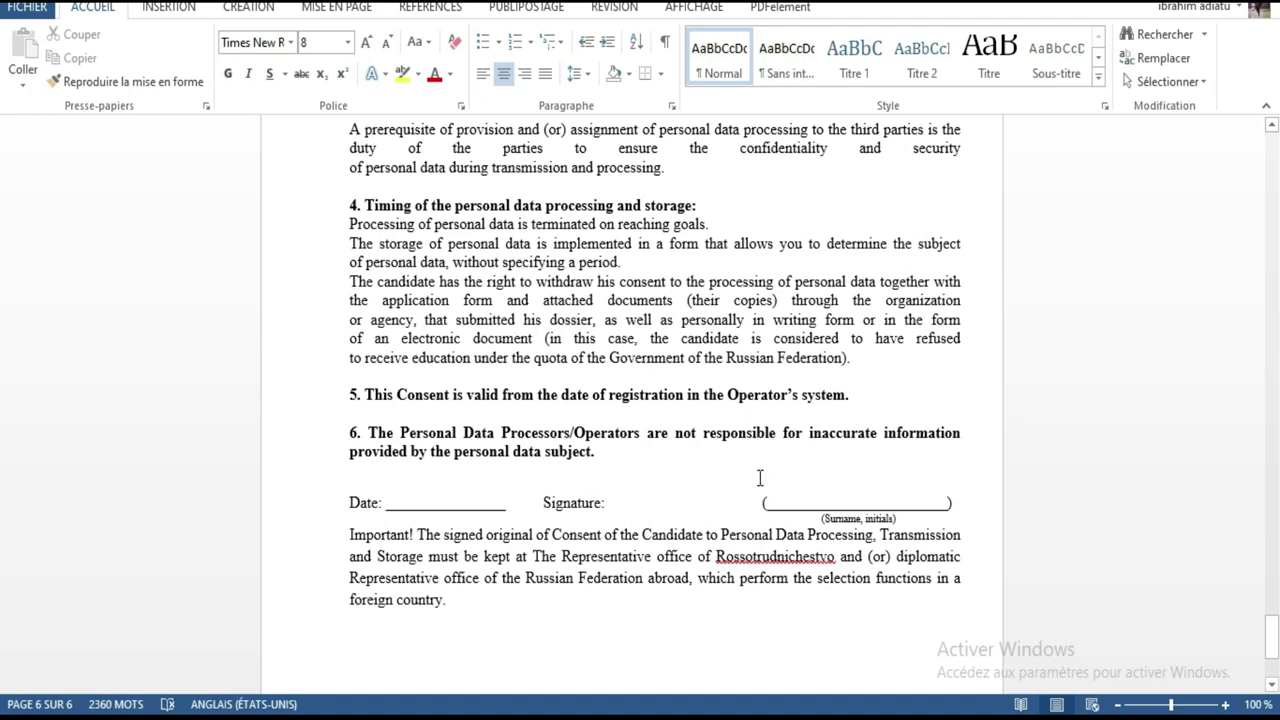
# Scroll back through the consent document, then return to the browser's documents page.
pyautogui.scroll(-4, 880, 466)
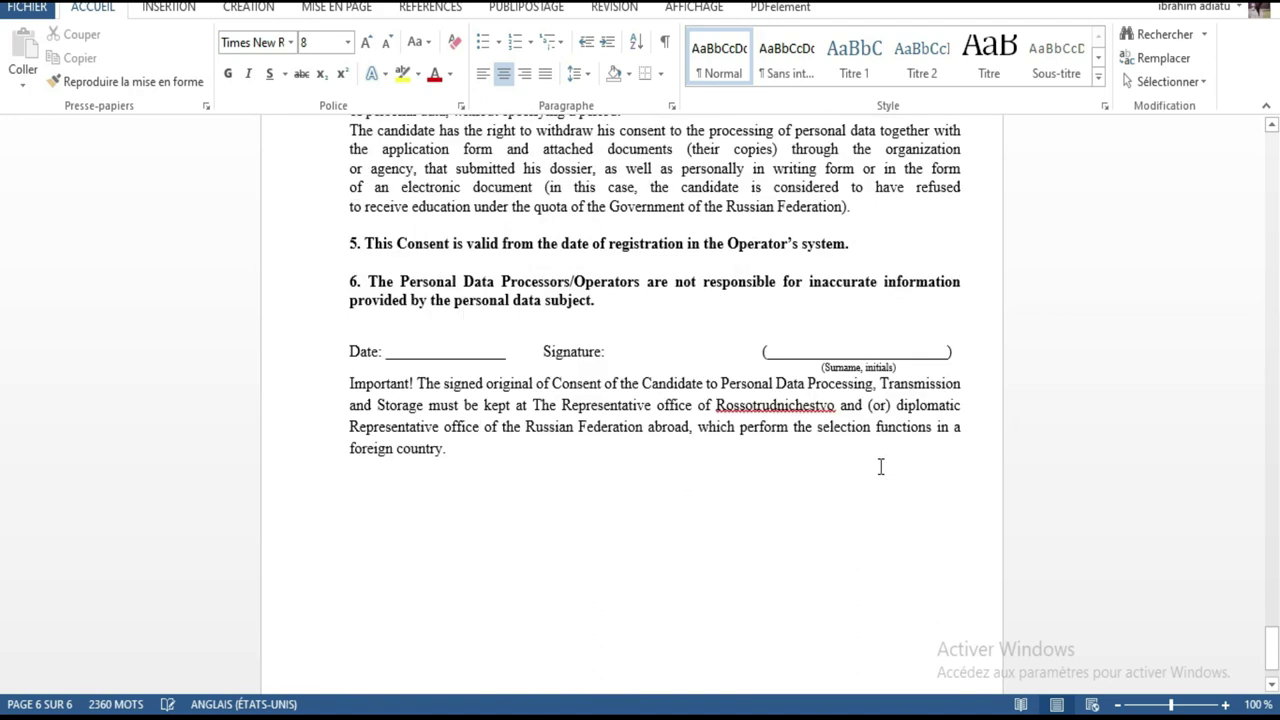
pyautogui.scroll(9, 880, 466)
pyautogui.scroll(18, 885, 464)
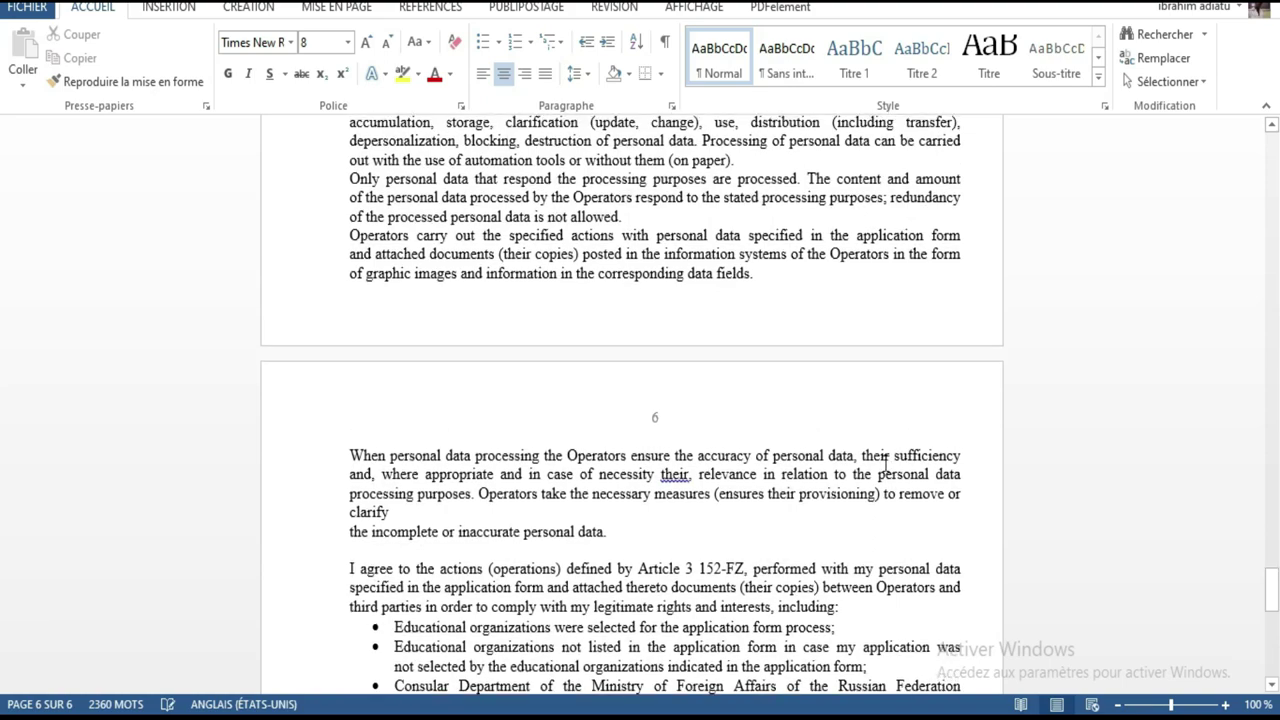
pyautogui.scroll(18, 885, 463)
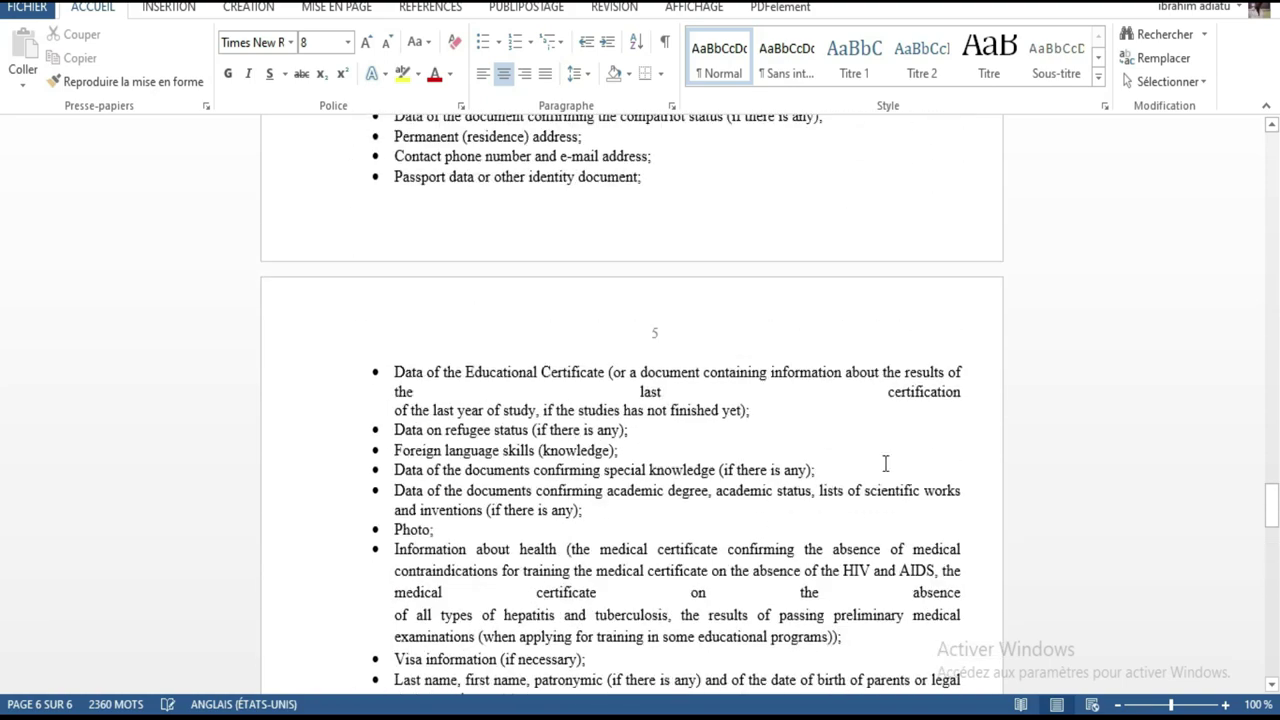
pyautogui.scroll(18, 886, 462)
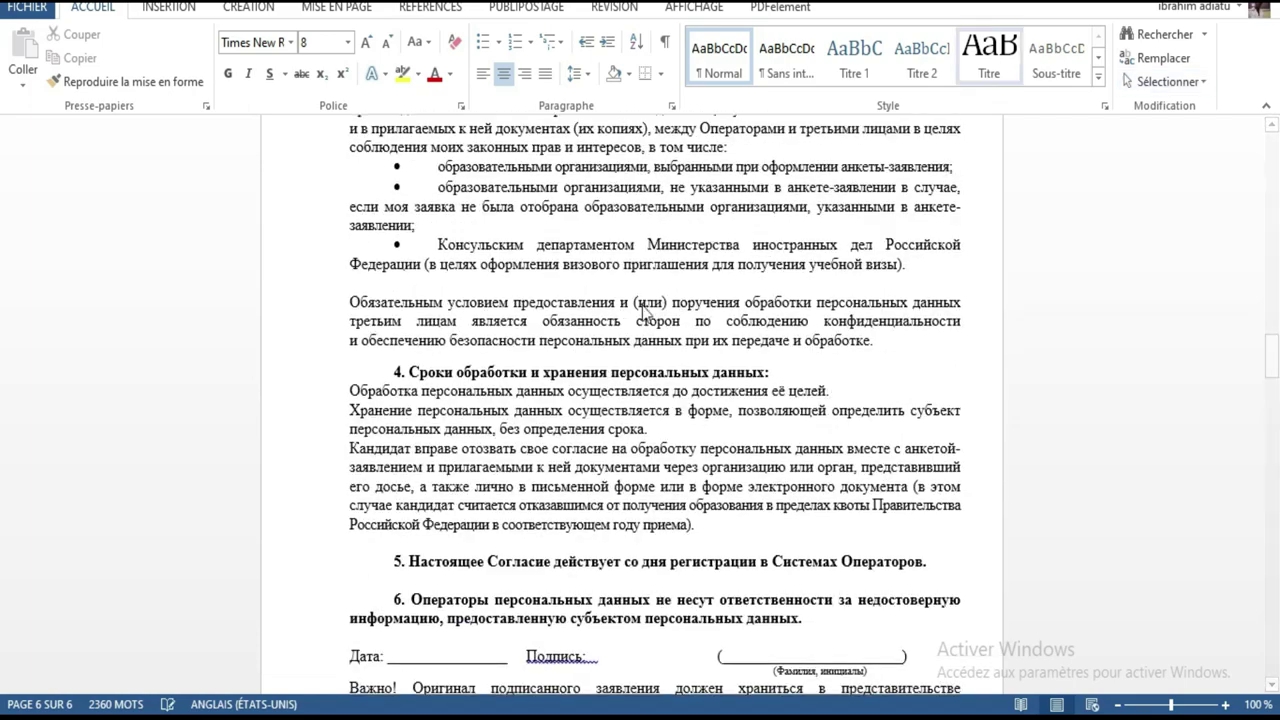
pyautogui.scroll(6, 787, 425)
pyautogui.scroll(4, 787, 425)
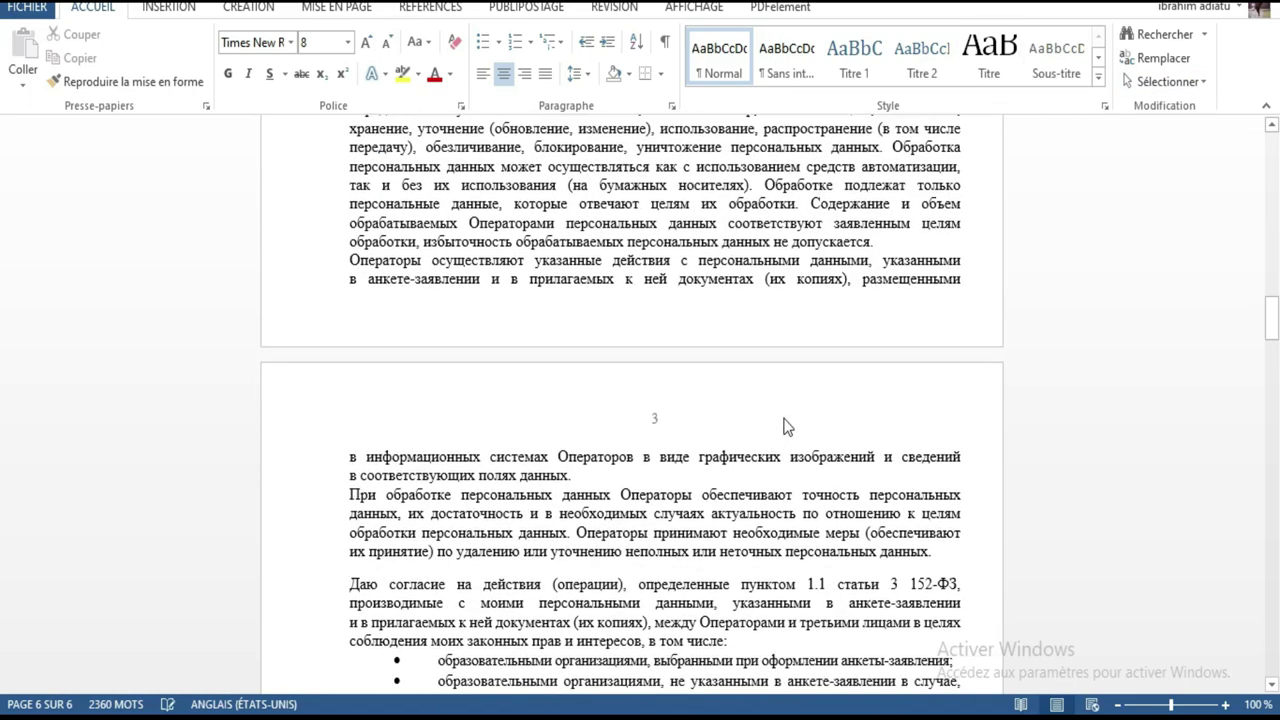
pyautogui.scroll(16, 787, 425)
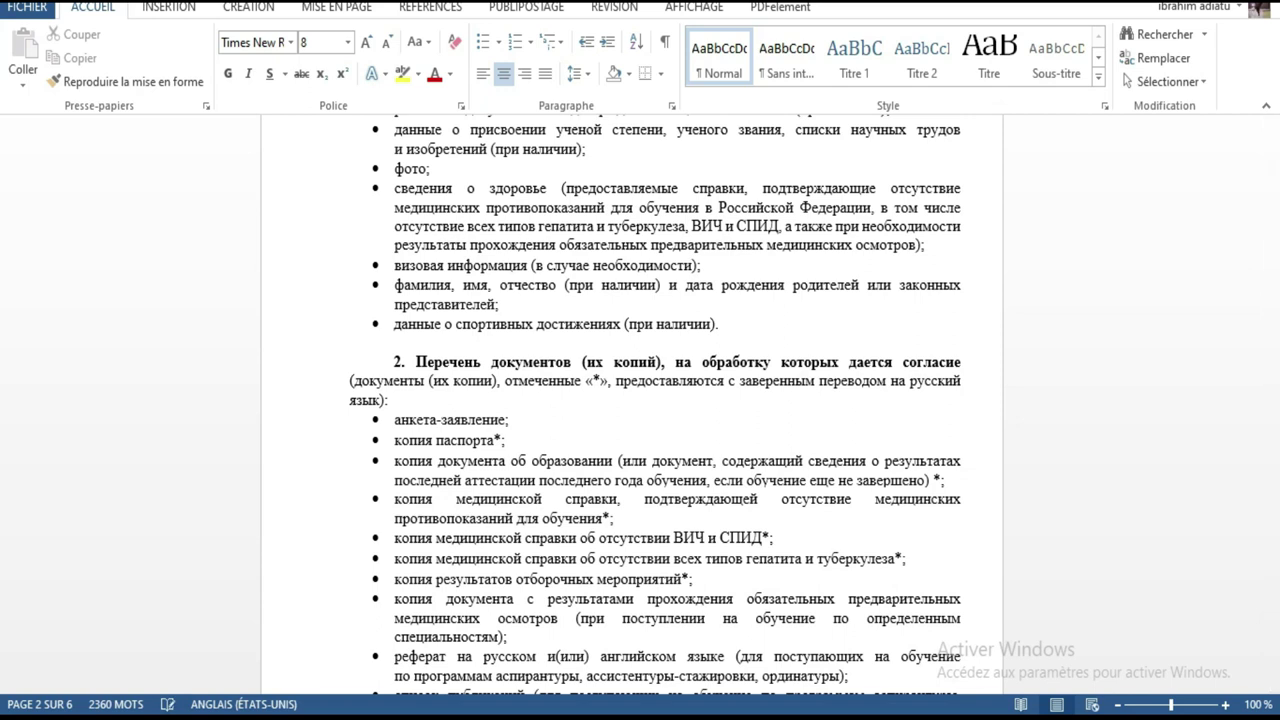
pyautogui.hotkey('alt', 'Tab')
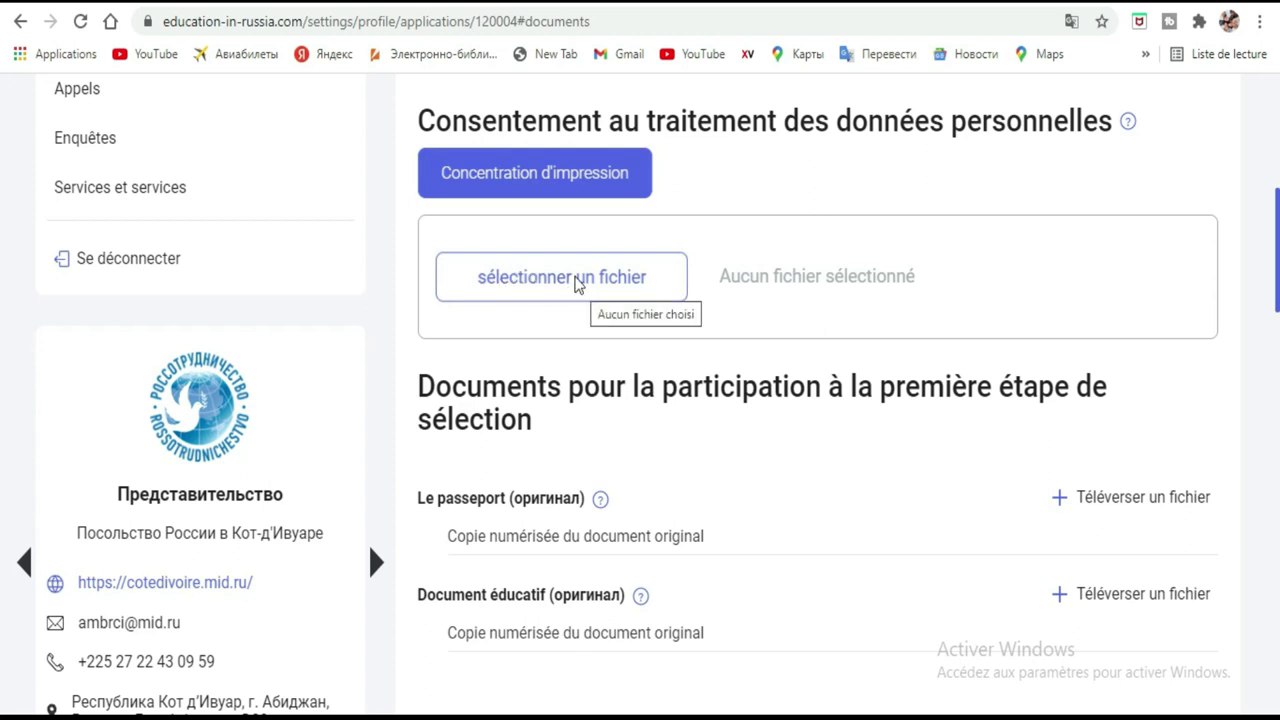
# Upload the Согласие Word file from Musique into the personal-data consent slot.
pyautogui.click(576, 284)
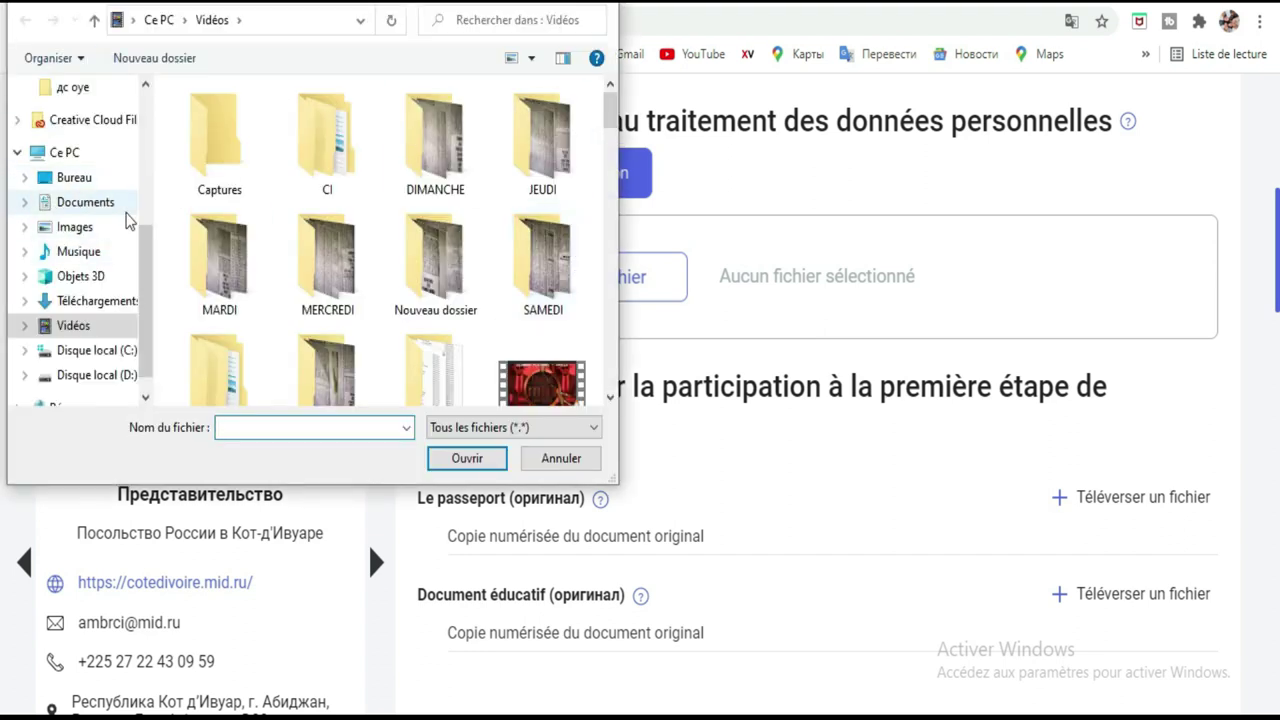
pyautogui.click(90, 251)
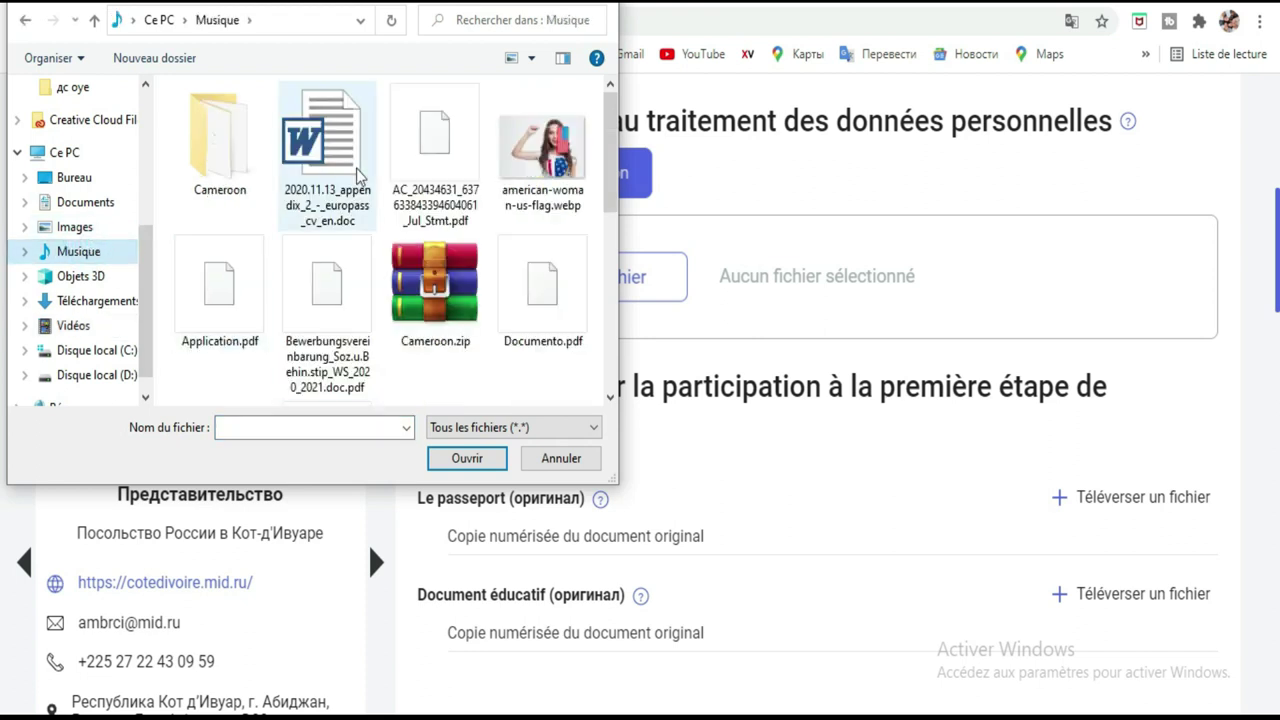
pyautogui.scroll(-5, 358, 160)
pyautogui.scroll(-2, 390, 160)
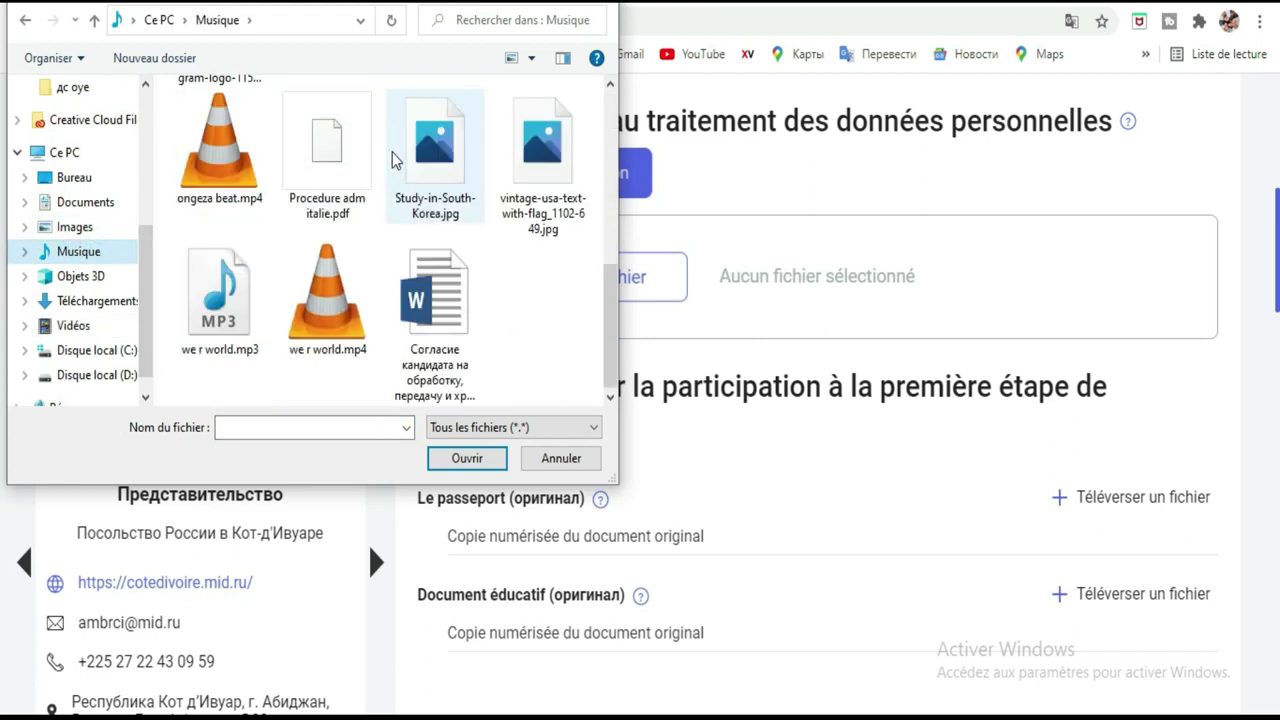
pyautogui.doubleClick(458, 310)
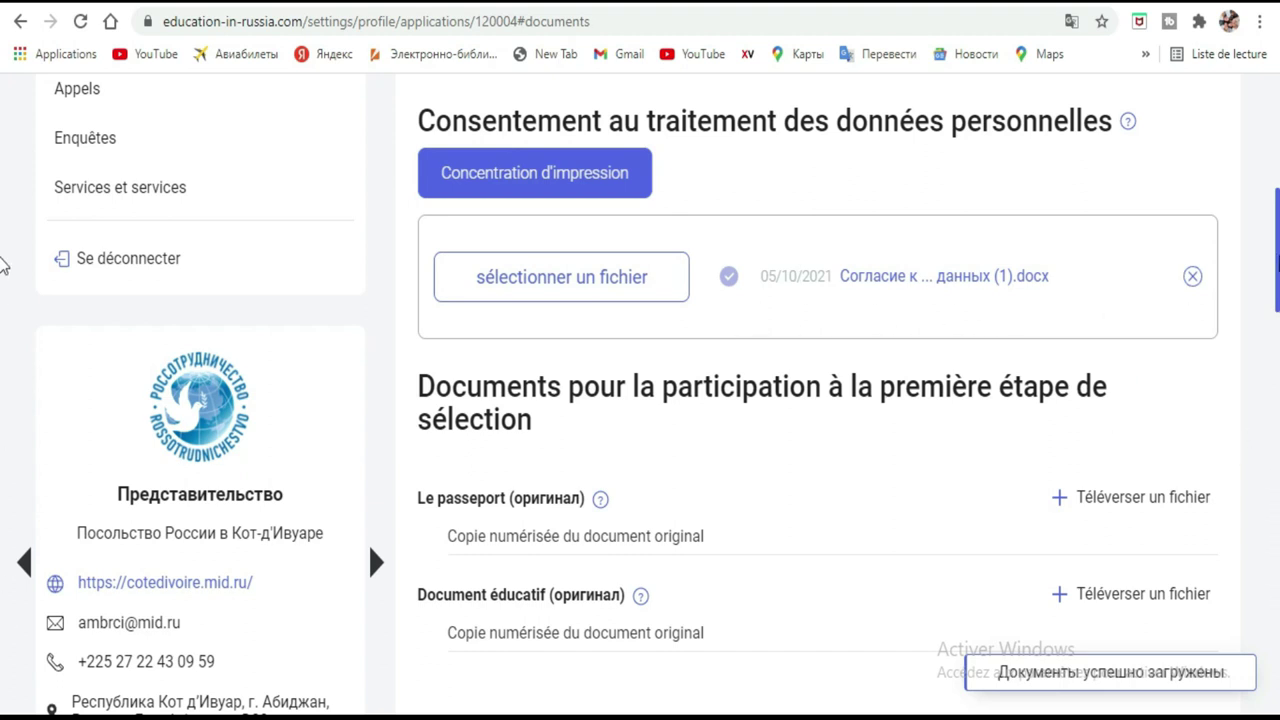
pyautogui.scroll(-3, 3, 265)
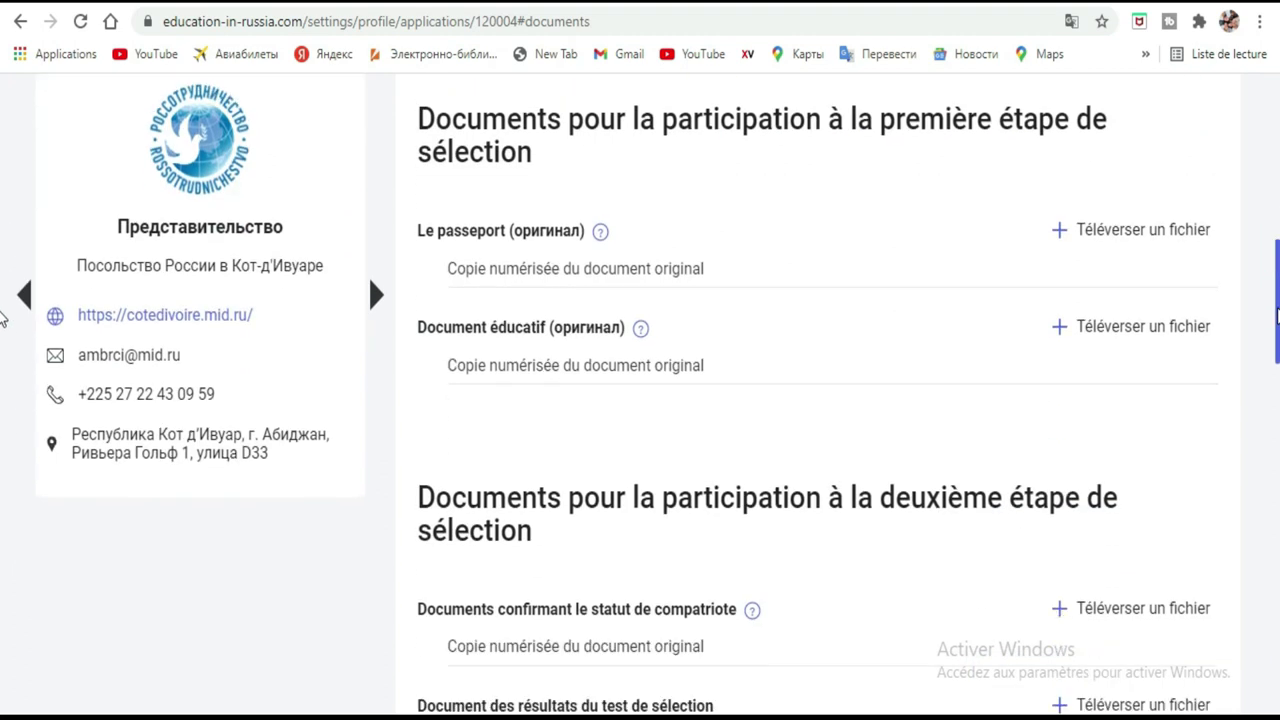
# Attach Documento.pdf from Musique as the passport scan and save it.
pyautogui.scroll(1, 3, 300)
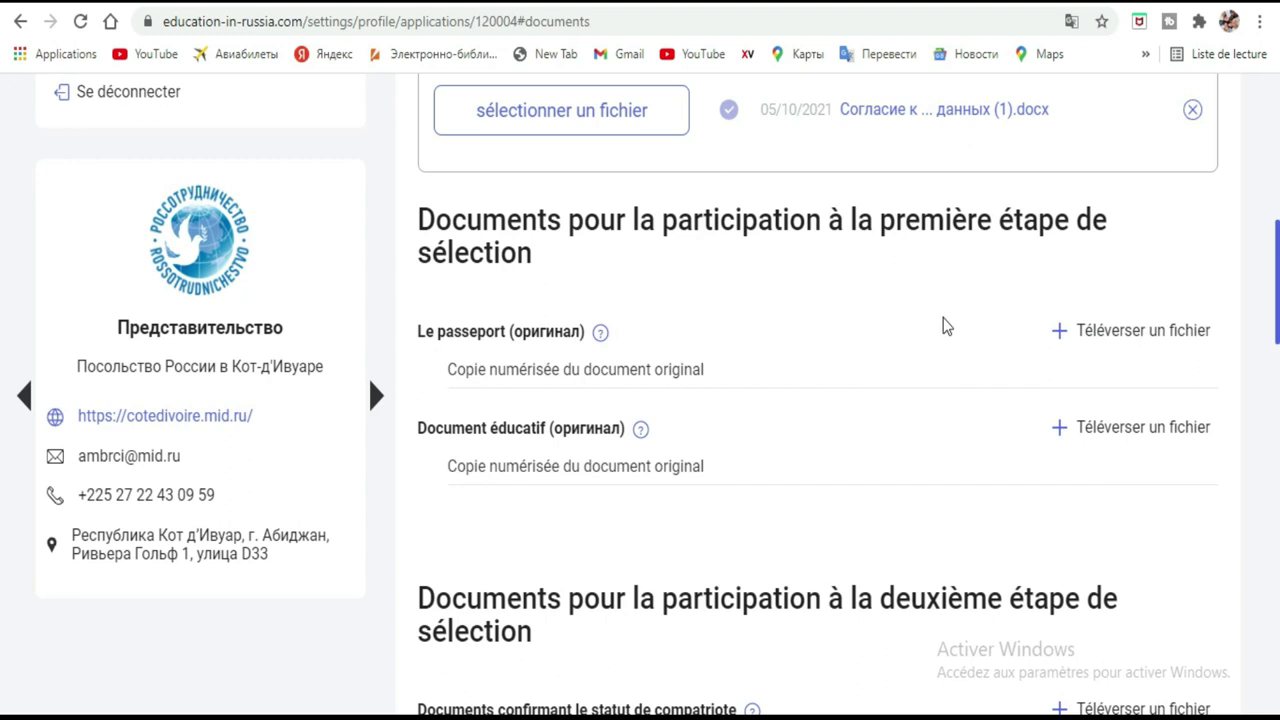
pyautogui.click(1108, 338)
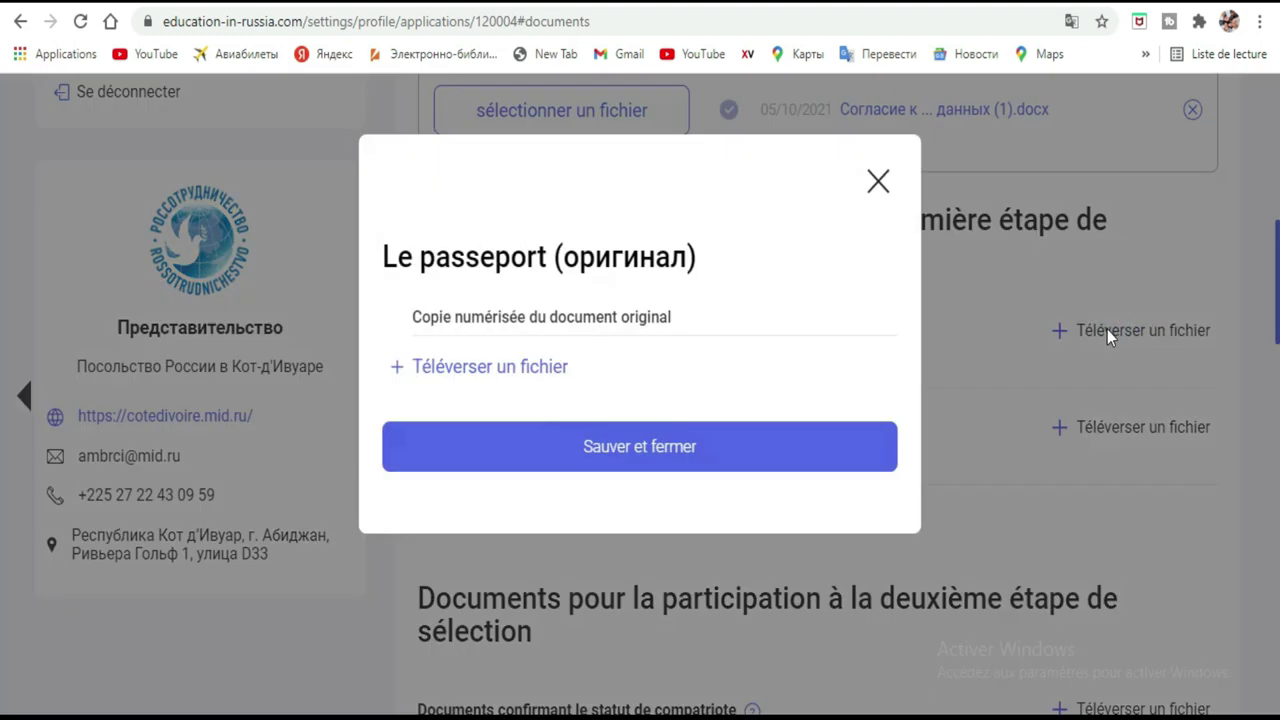
pyautogui.click(490, 367)
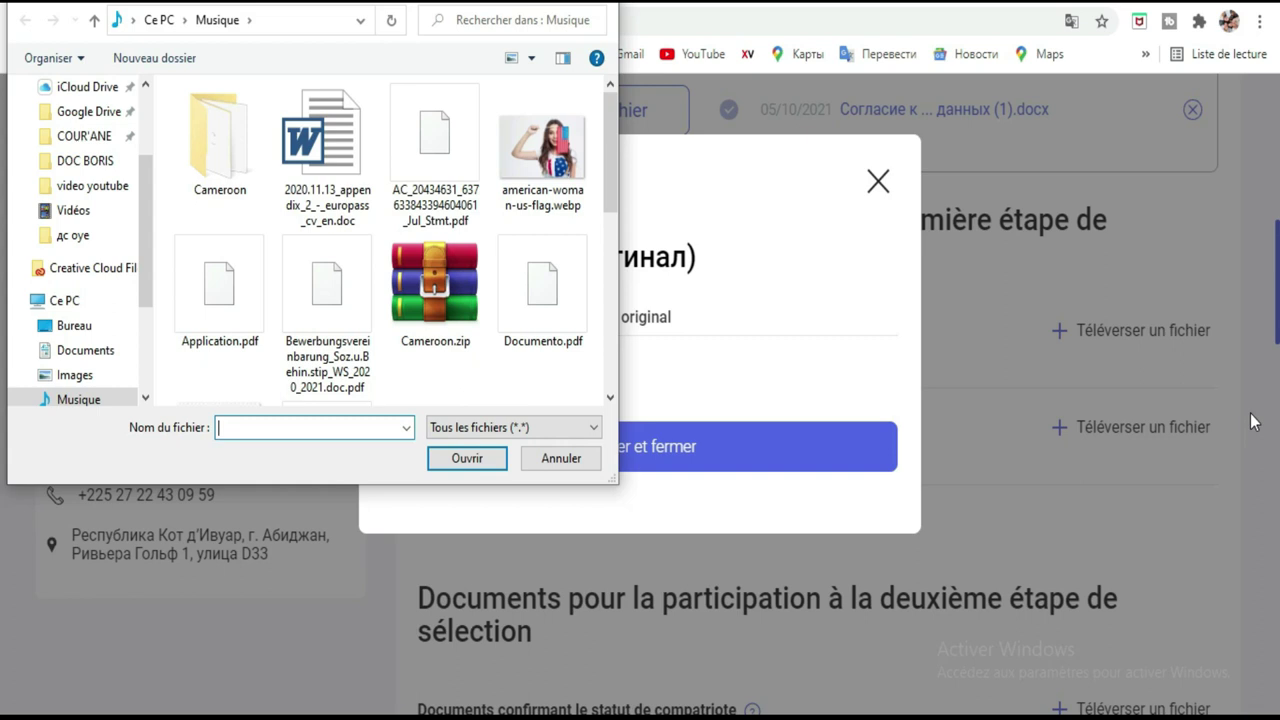
pyautogui.click(614, 160)
pyautogui.moveTo(614, 160); pyautogui.dragTo(641, 122)
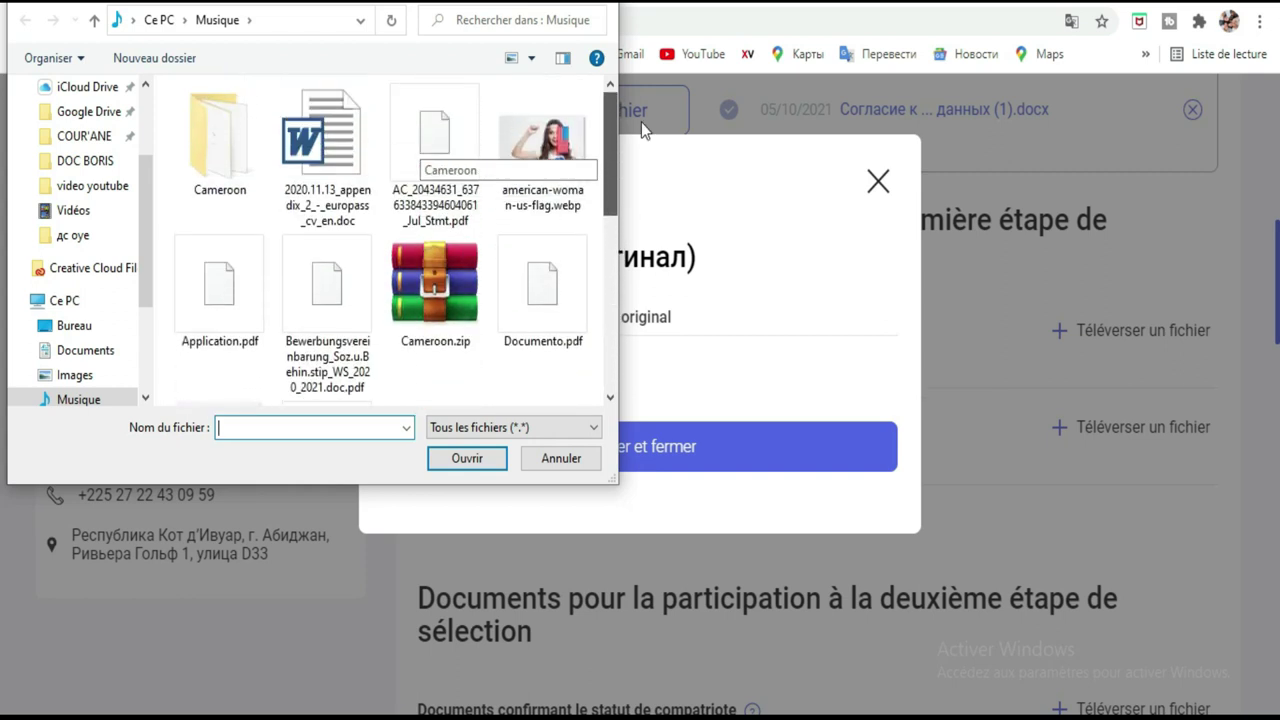
pyautogui.doubleClick(529, 292)
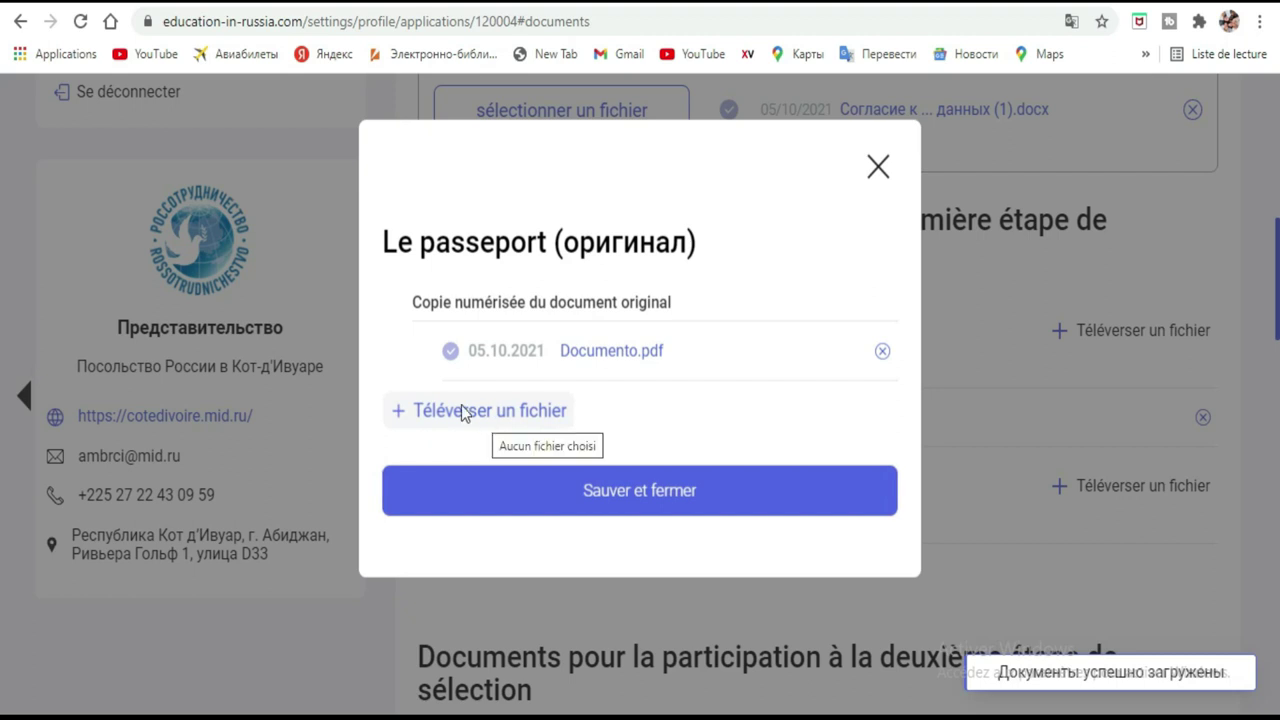
pyautogui.click(660, 504)
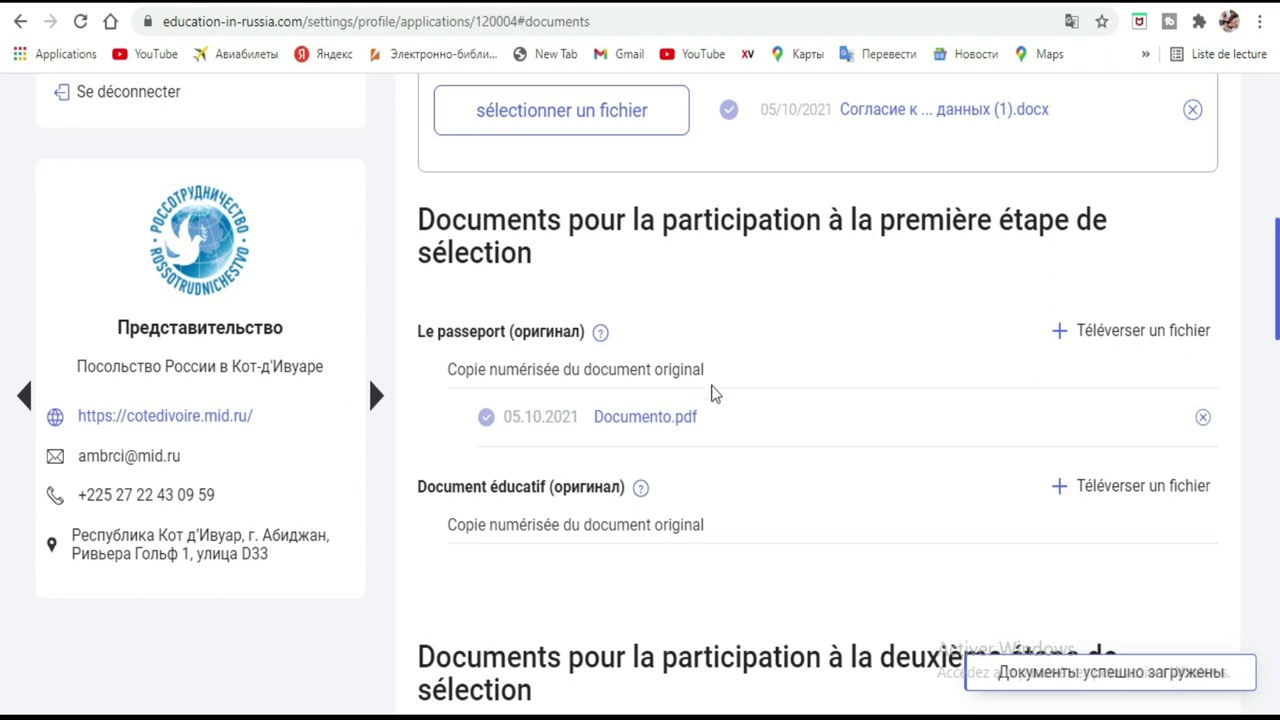
# Upload Application.pdf and Documento.pdf as the educational document and save them.
pyautogui.scroll(-2, 706, 363)
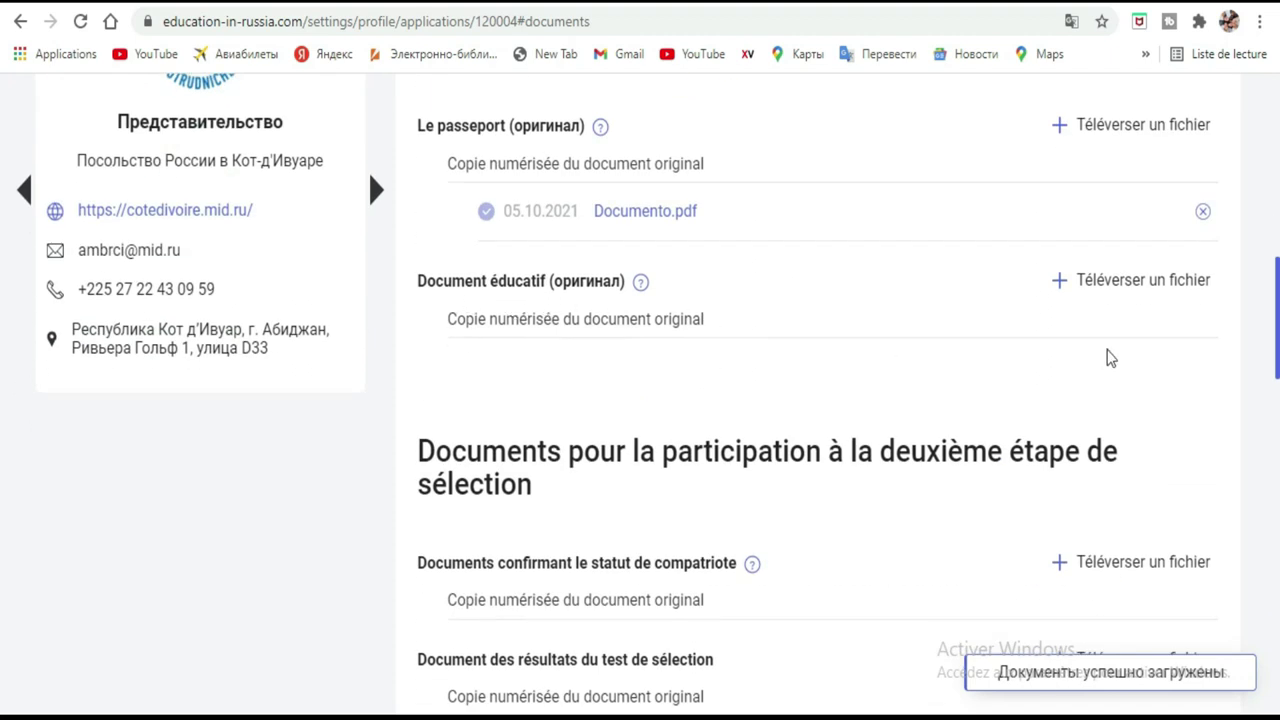
pyautogui.click(1138, 283)
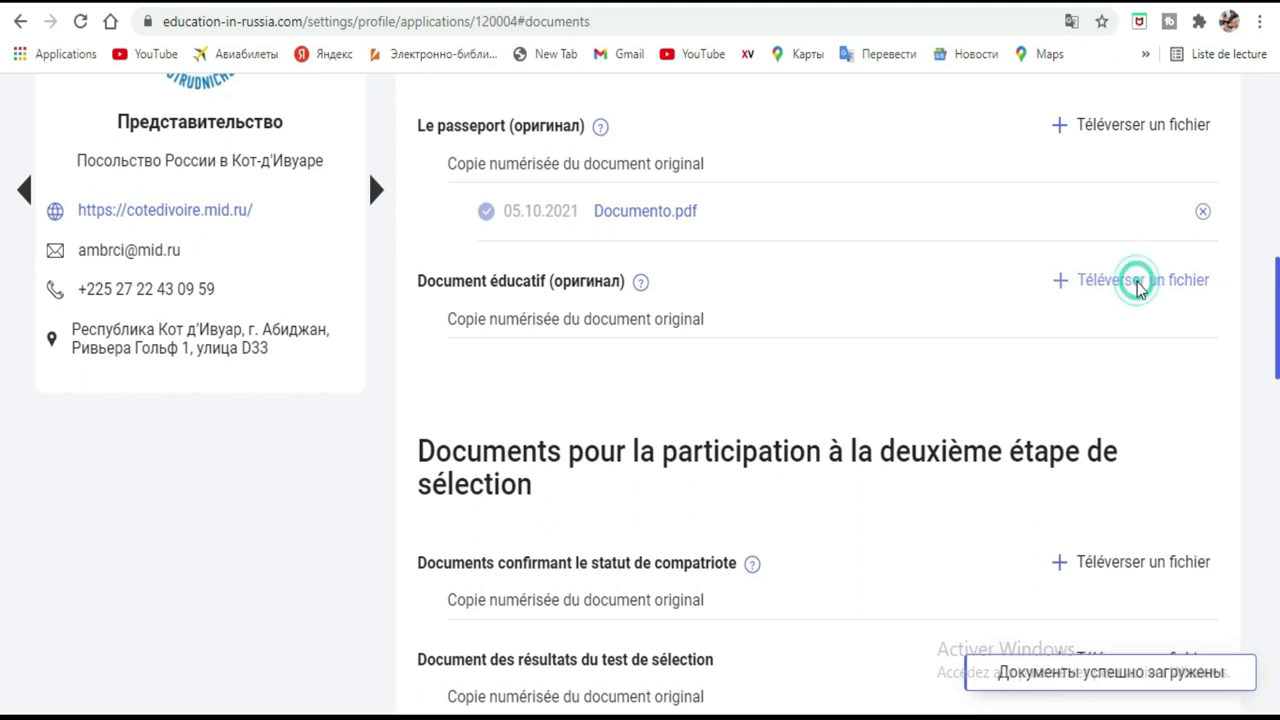
pyautogui.click(450, 372)
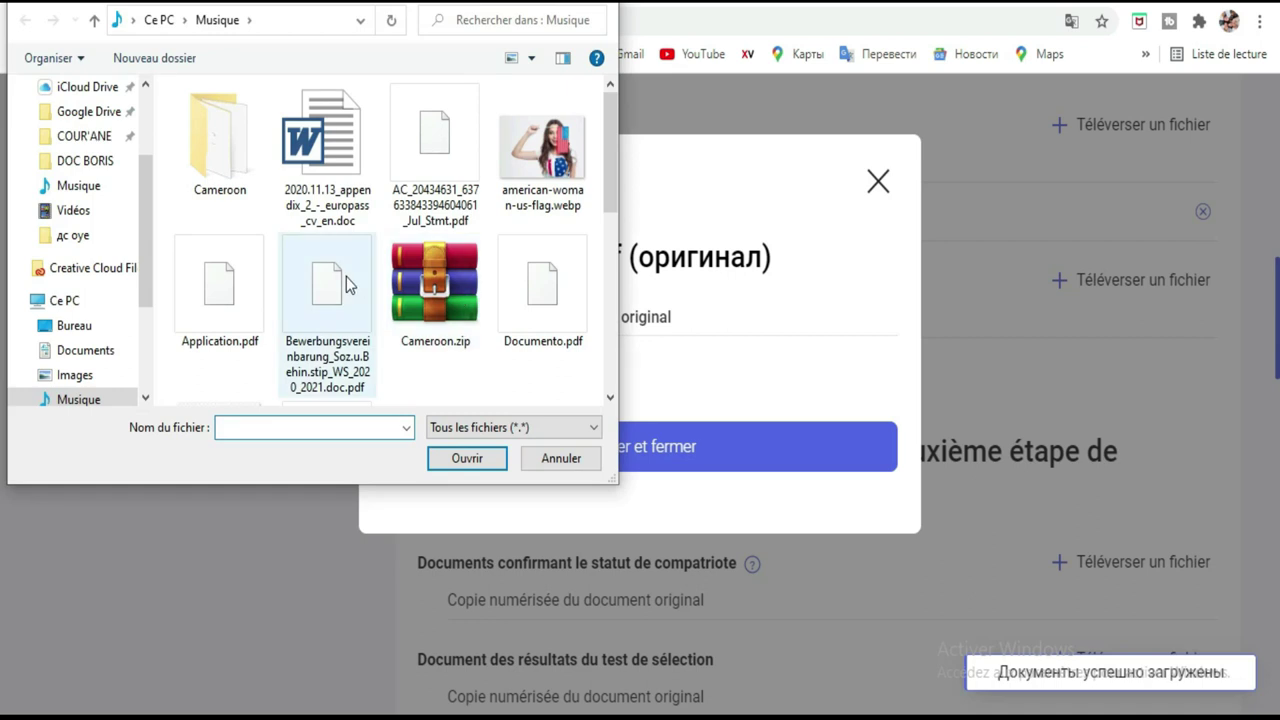
pyautogui.doubleClick(257, 290)
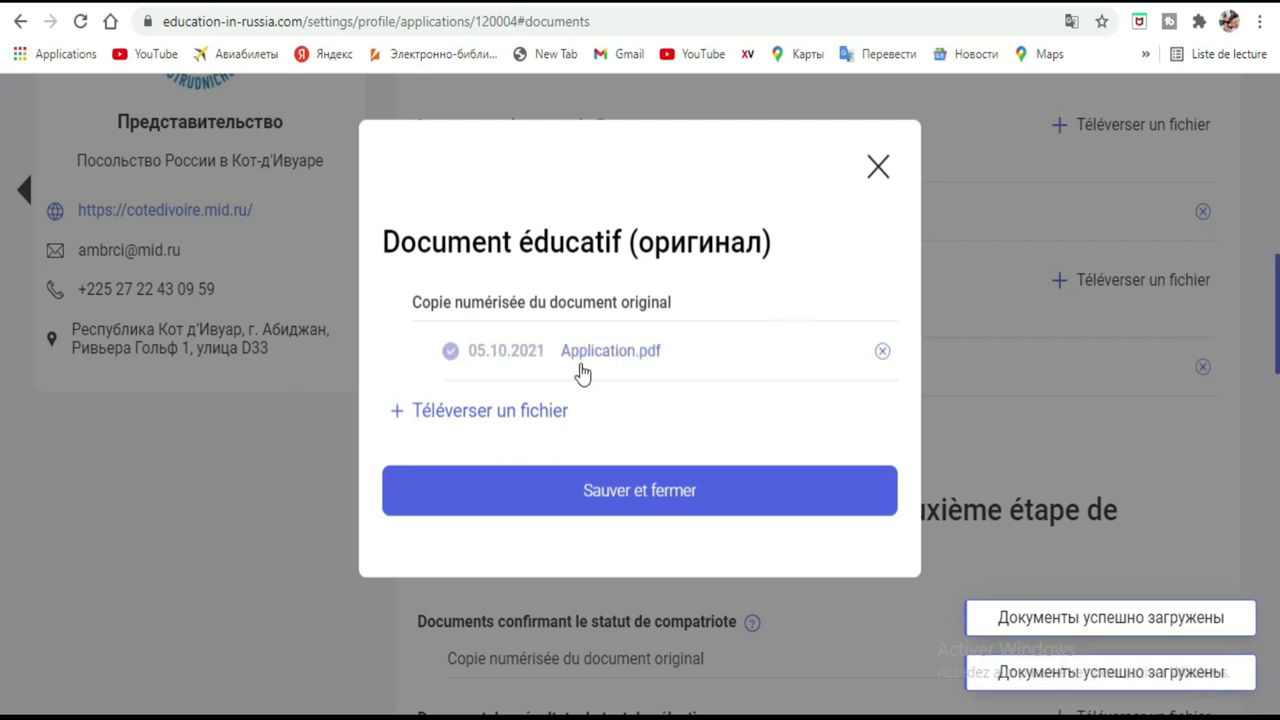
pyautogui.click(460, 419)
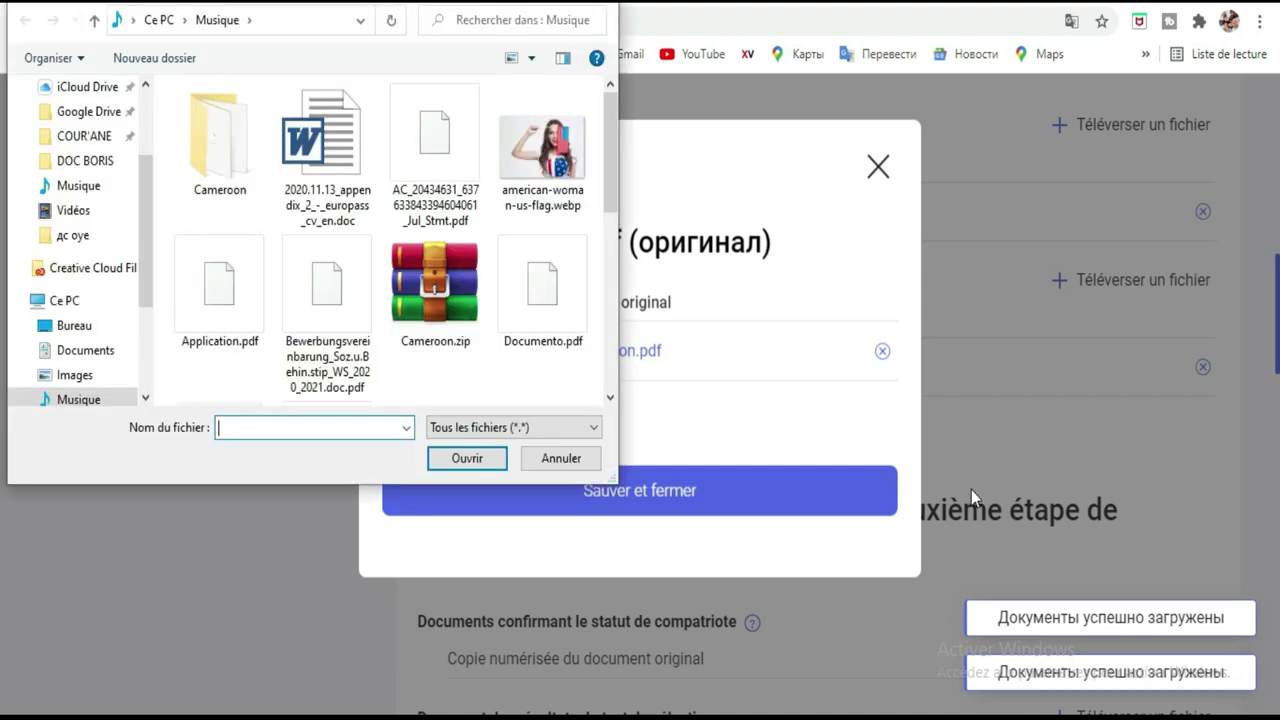
pyautogui.doubleClick(535, 297)
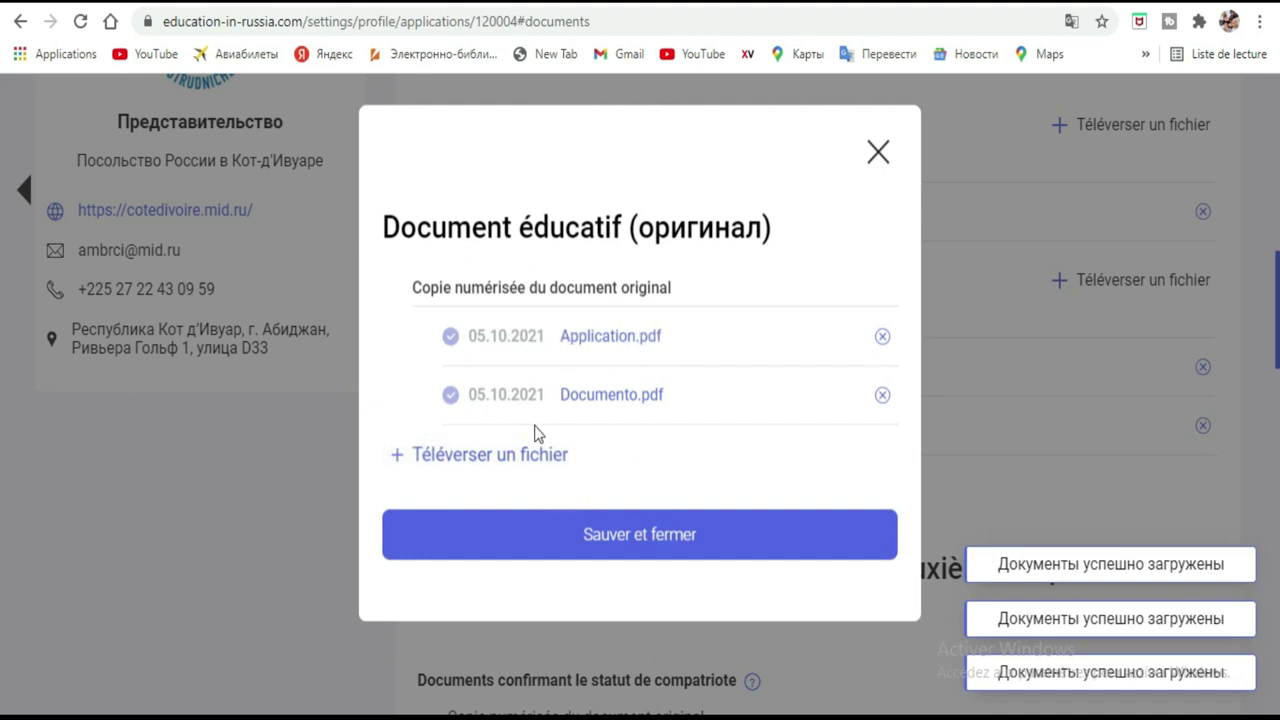
pyautogui.click(472, 463)
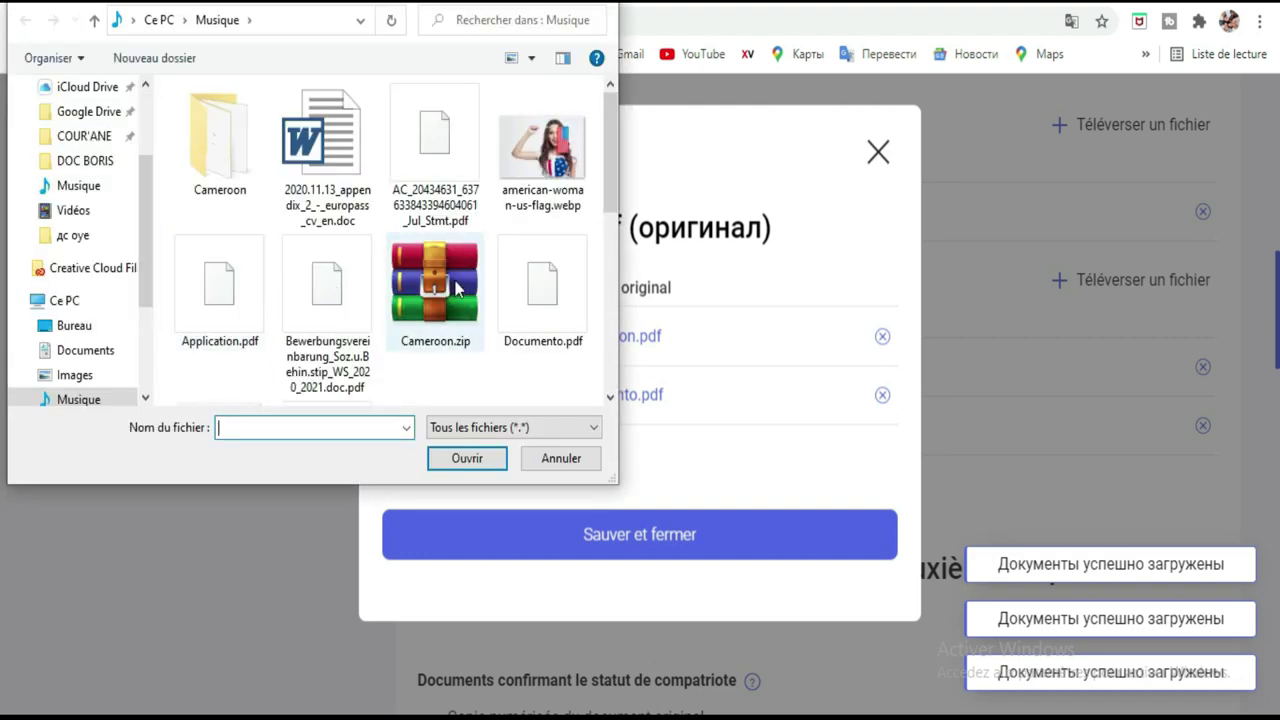
pyautogui.click(605, 5)
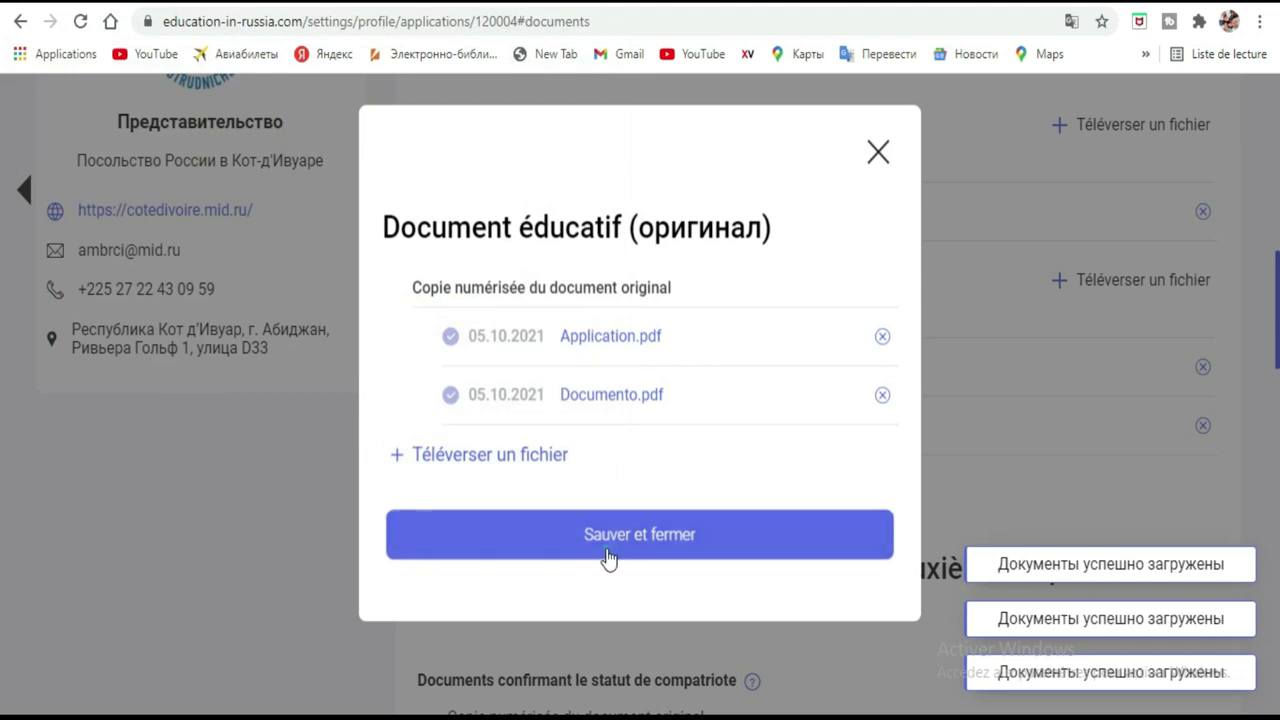
pyautogui.click(608, 558)
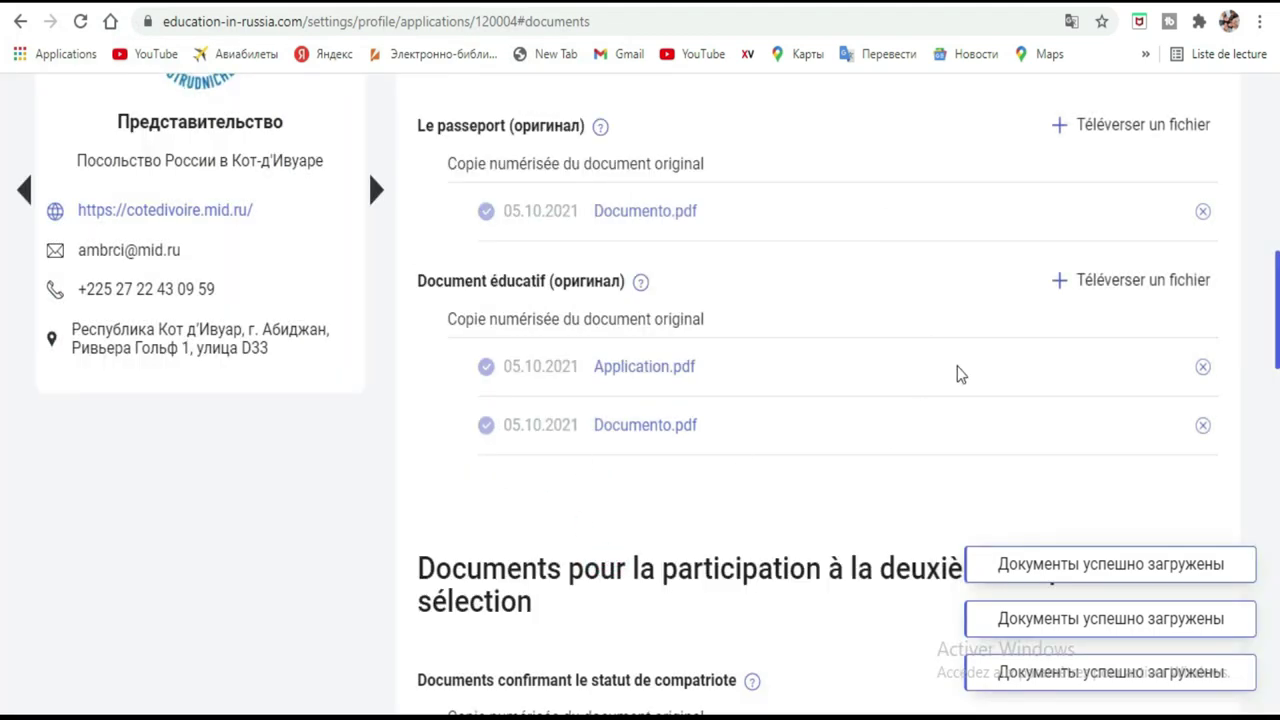
# Review the uploaded documents and continue with 'Plus loin' to the verification step.
pyautogui.scroll(-5, 766, 251)
pyautogui.scroll(1, 768, 250)
pyautogui.scroll(5, 766, 250)
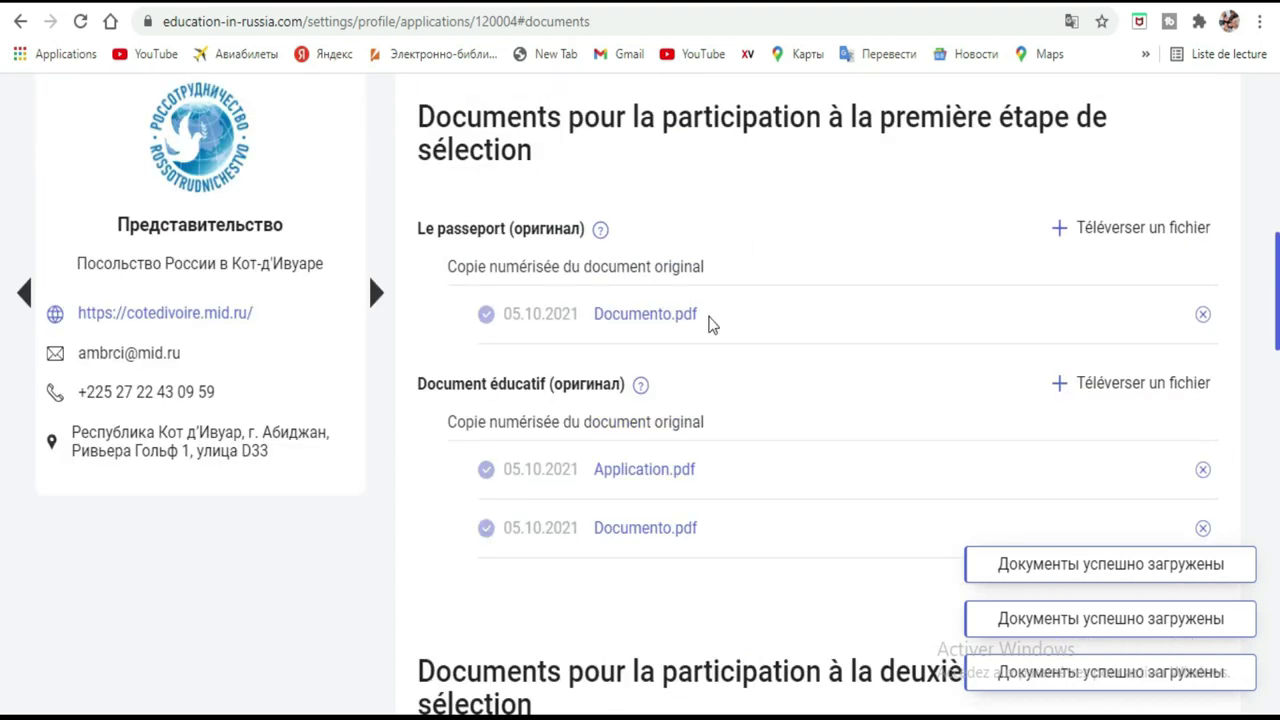
pyautogui.scroll(-5, 971, 280)
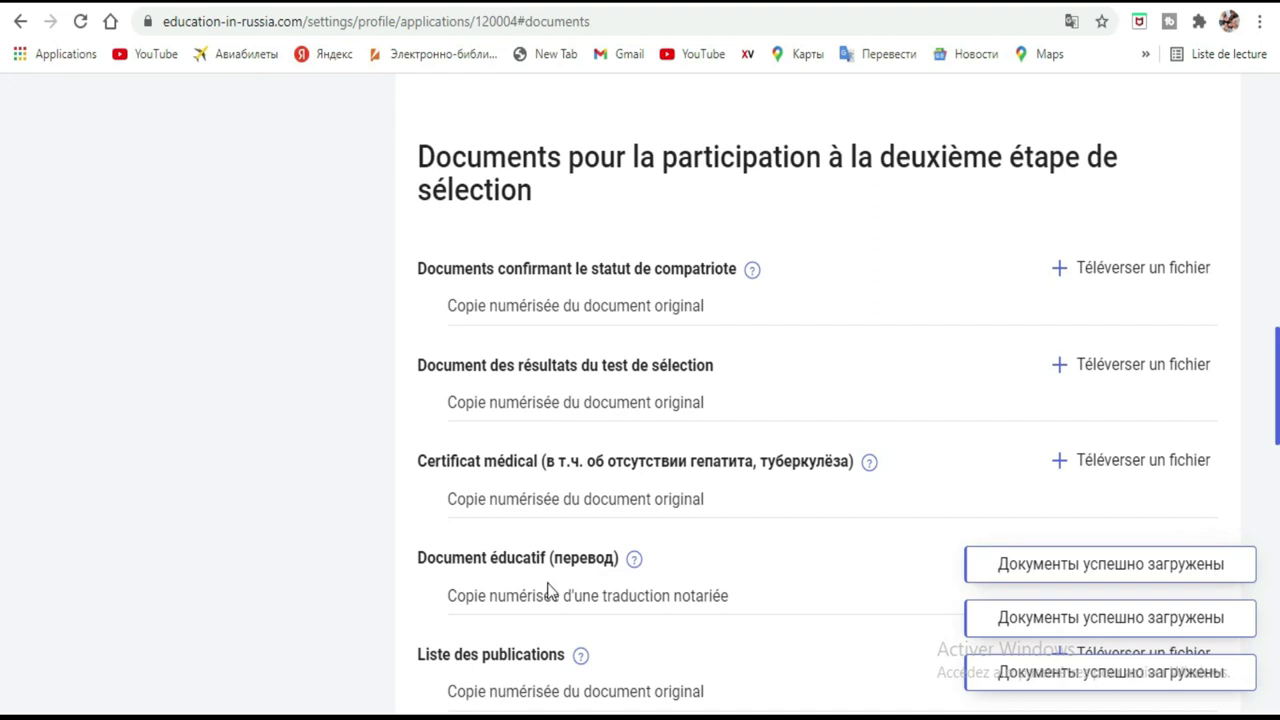
pyautogui.scroll(5, 720, 388)
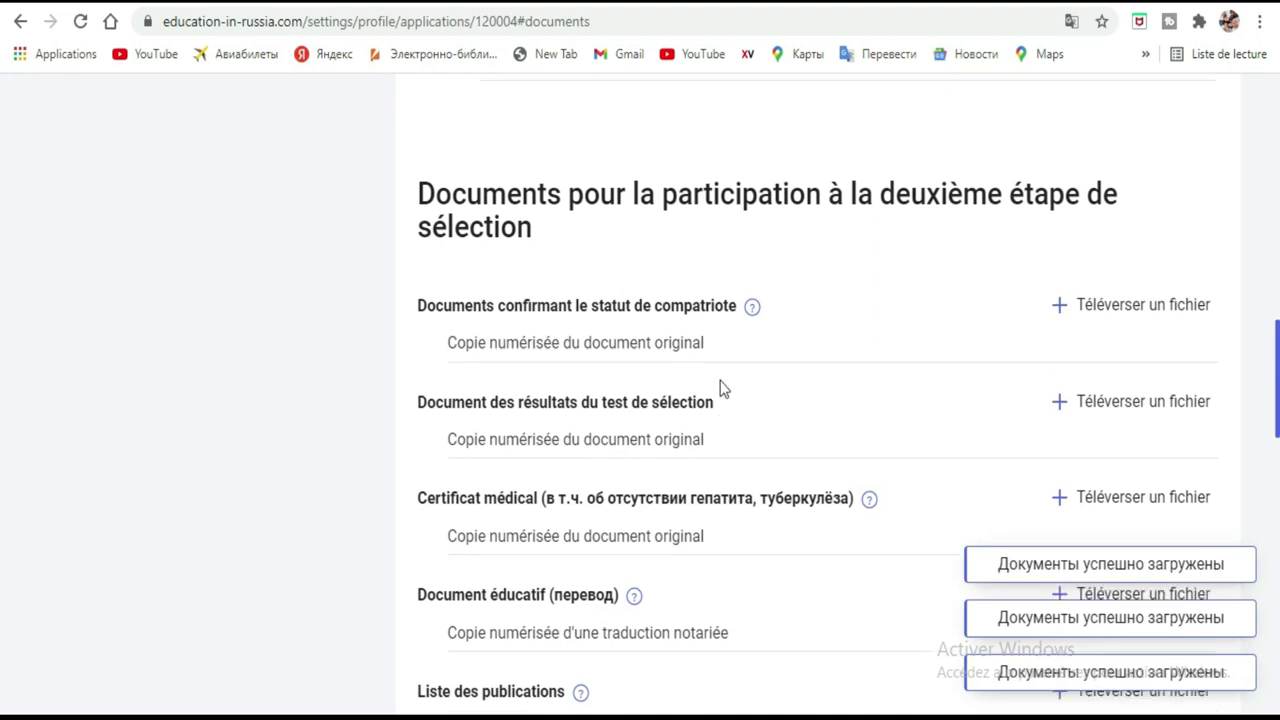
pyautogui.scroll(1, 724, 388)
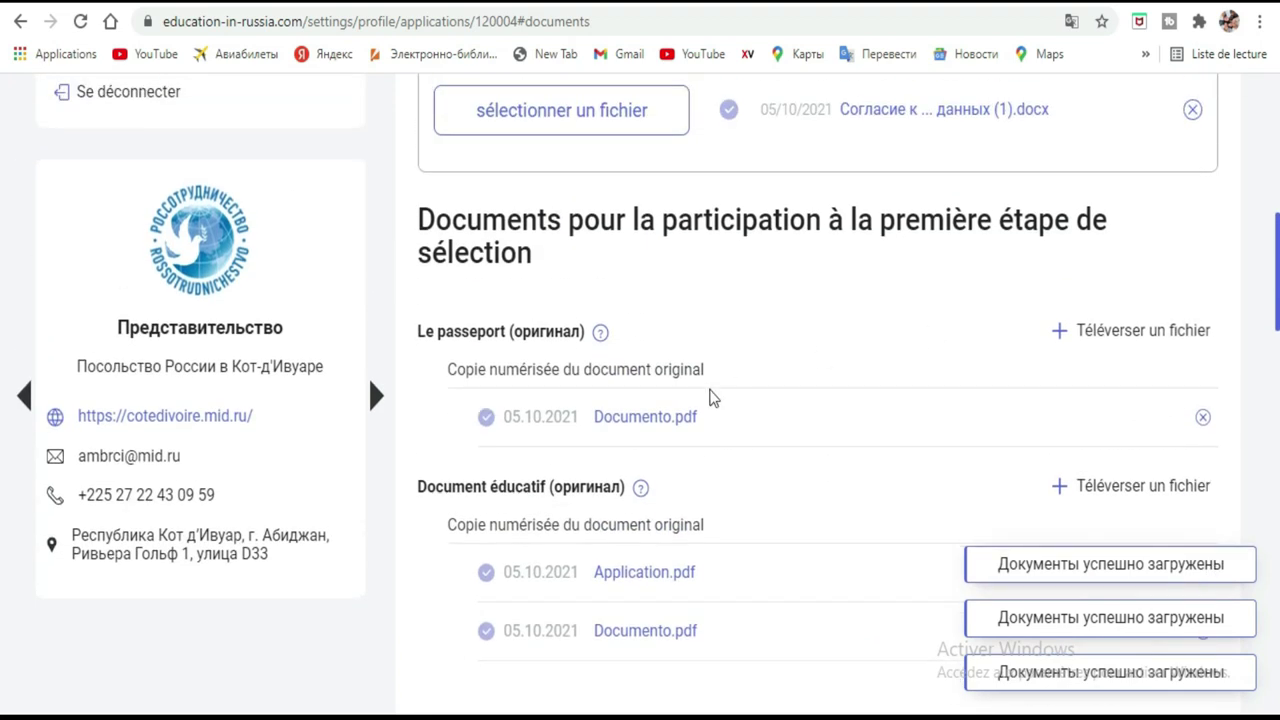
pyautogui.scroll(4, 726, 408)
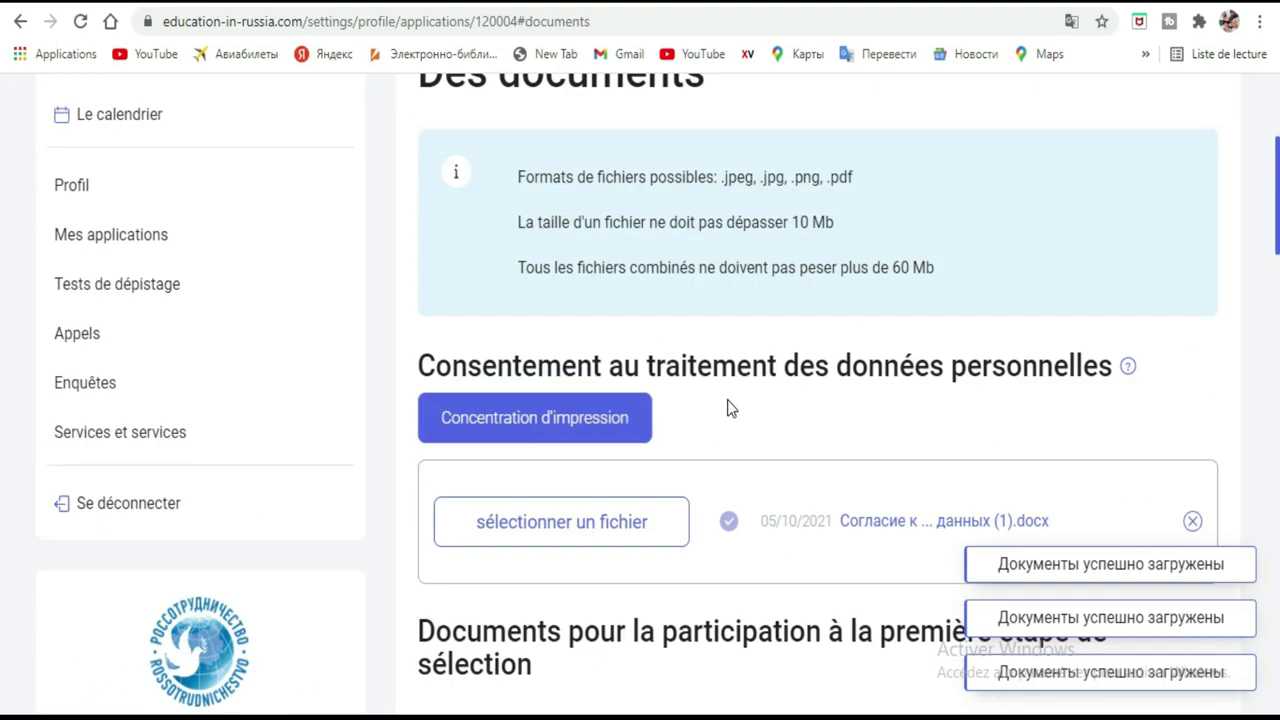
pyautogui.scroll(-20, 727, 407)
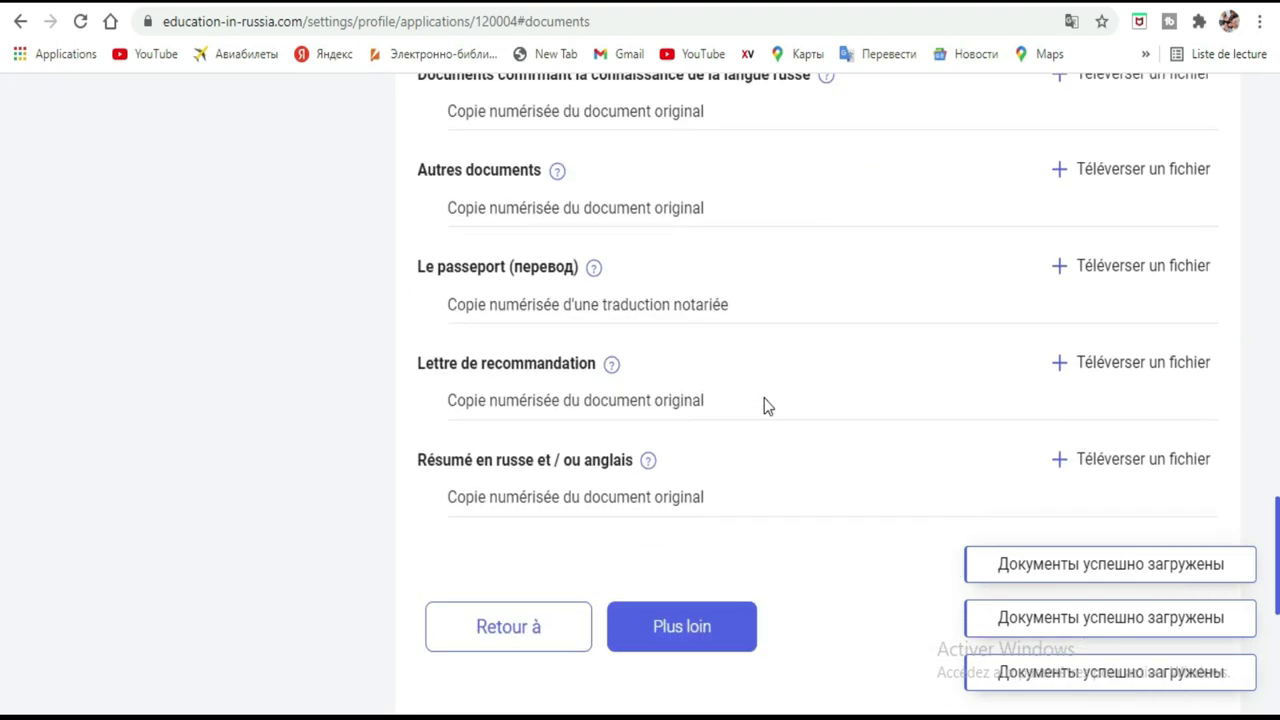
pyautogui.scroll(2, 885, 250)
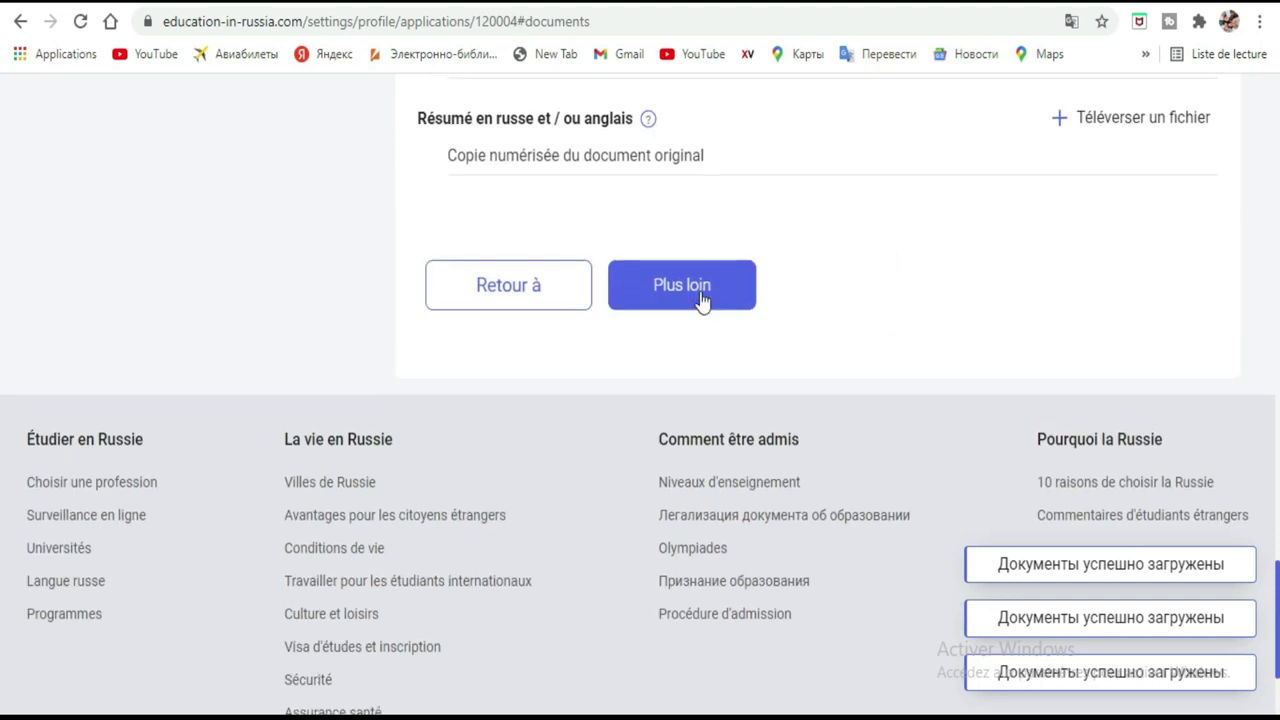
pyautogui.click(703, 300)
pyautogui.scroll(10, 985, 467)
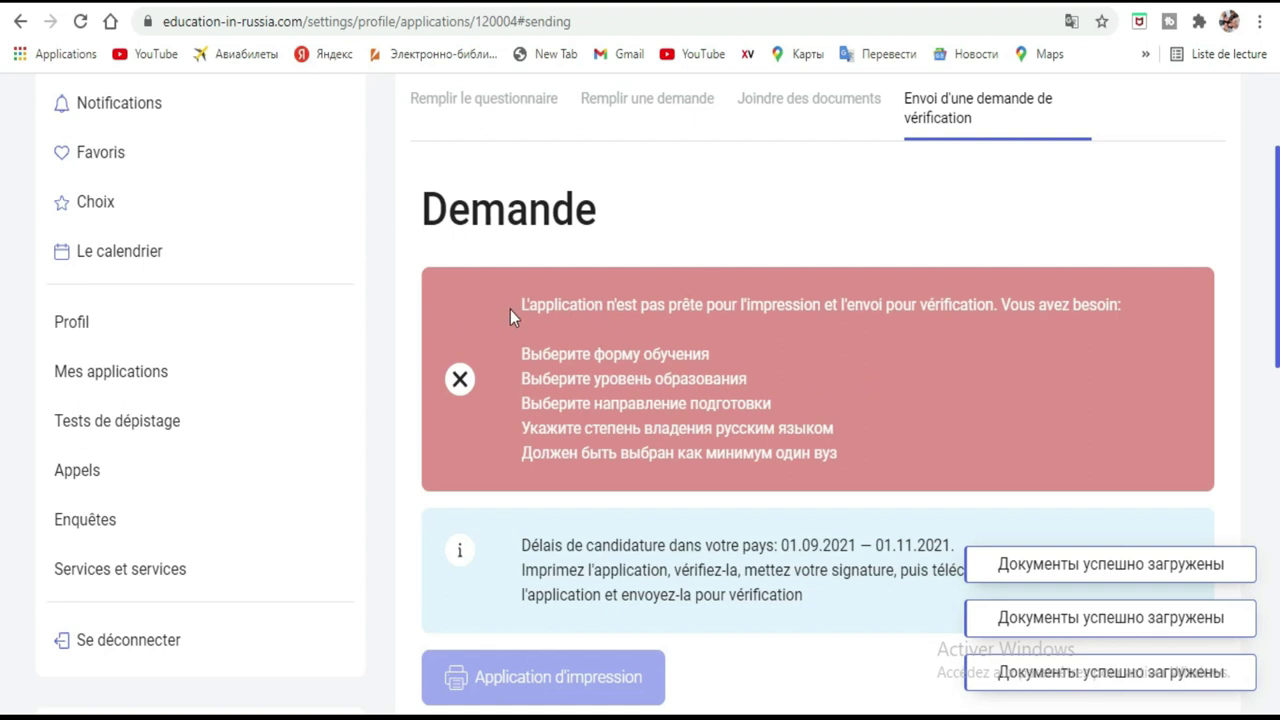
# Select the not-ready warning text, then machine-translate the verification page into French.
pyautogui.moveTo(510, 309); pyautogui.dragTo(798, 469)
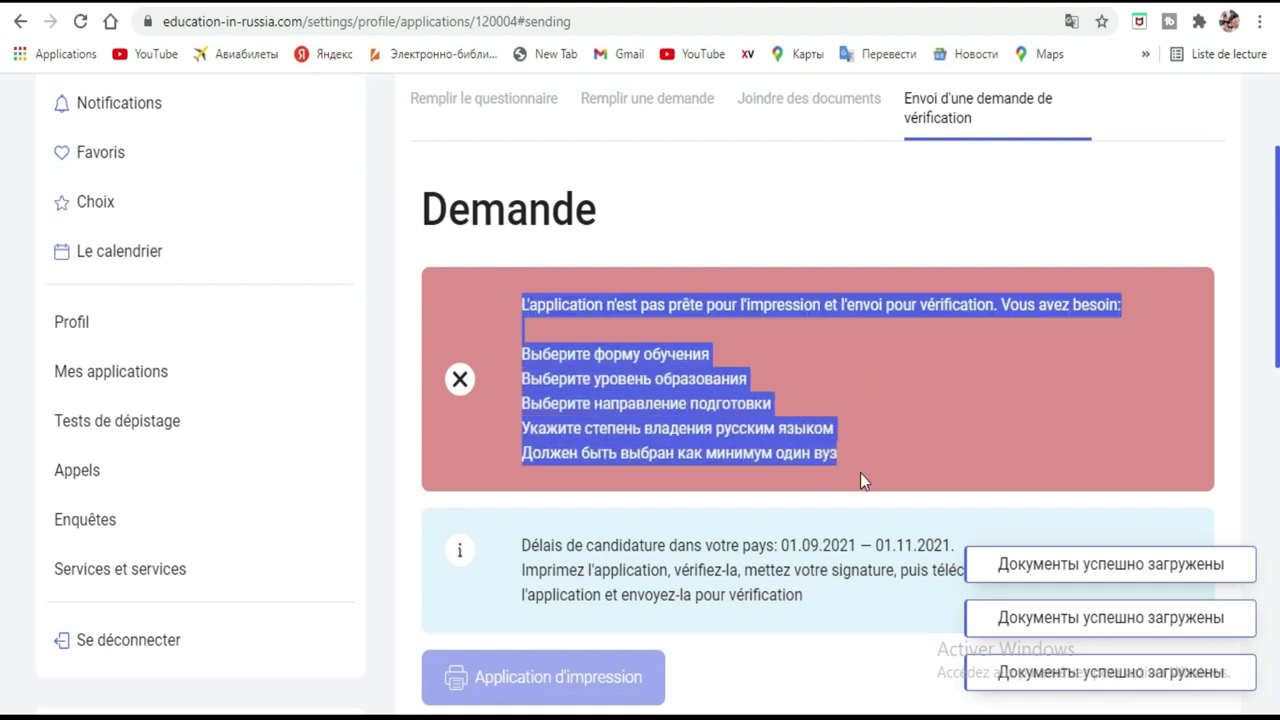
pyautogui.click(934, 410)
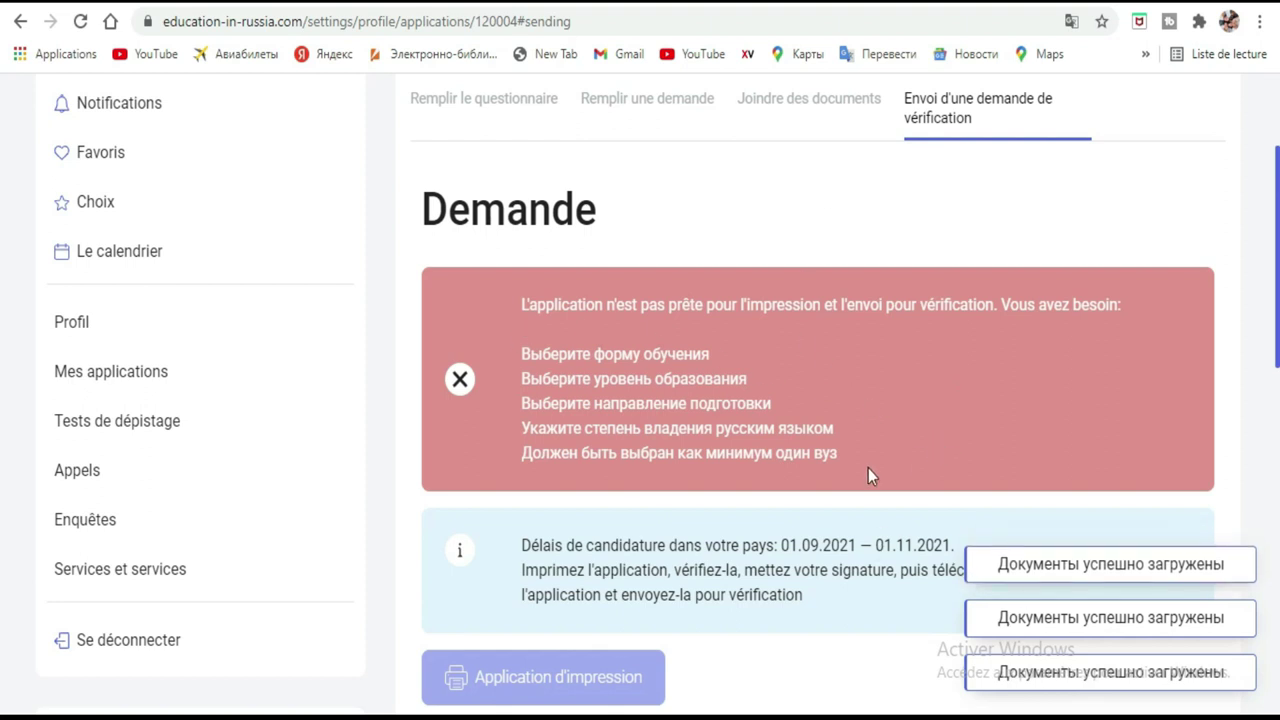
pyautogui.moveTo(847, 447); pyautogui.dragTo(517, 296)
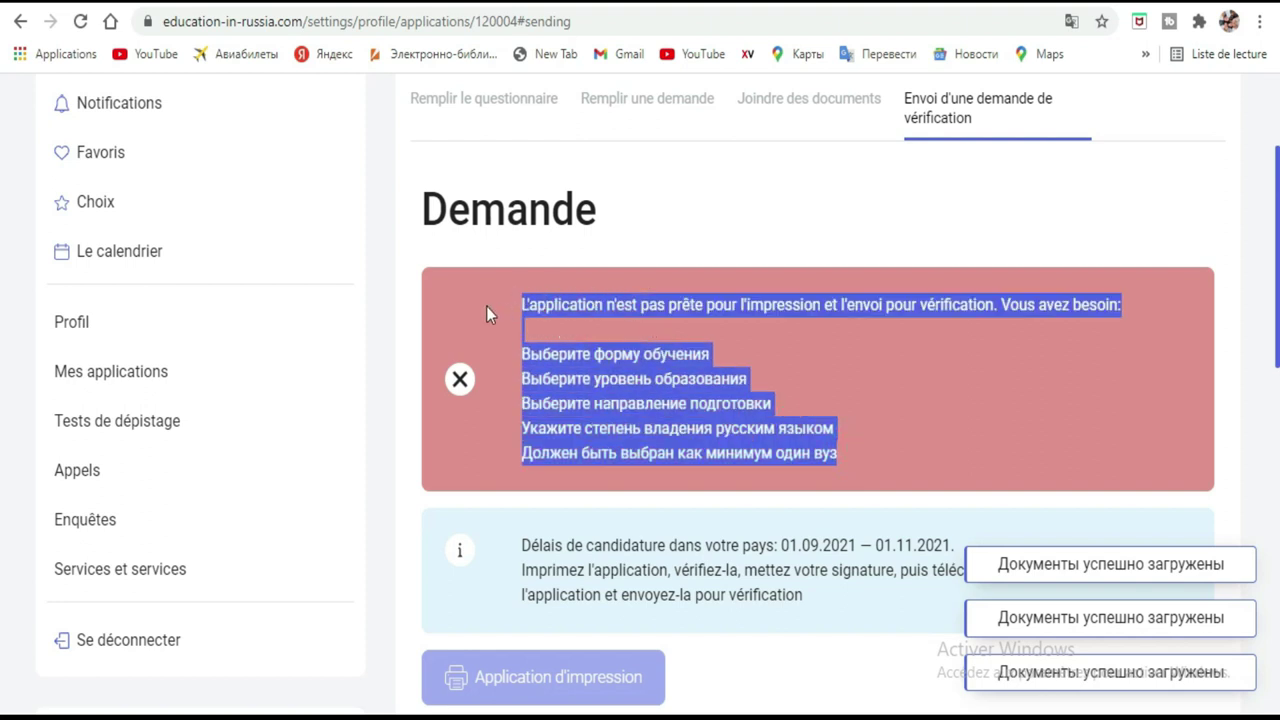
pyautogui.click(795, 182)
pyautogui.click(1071, 21)
pyautogui.click(952, 60)
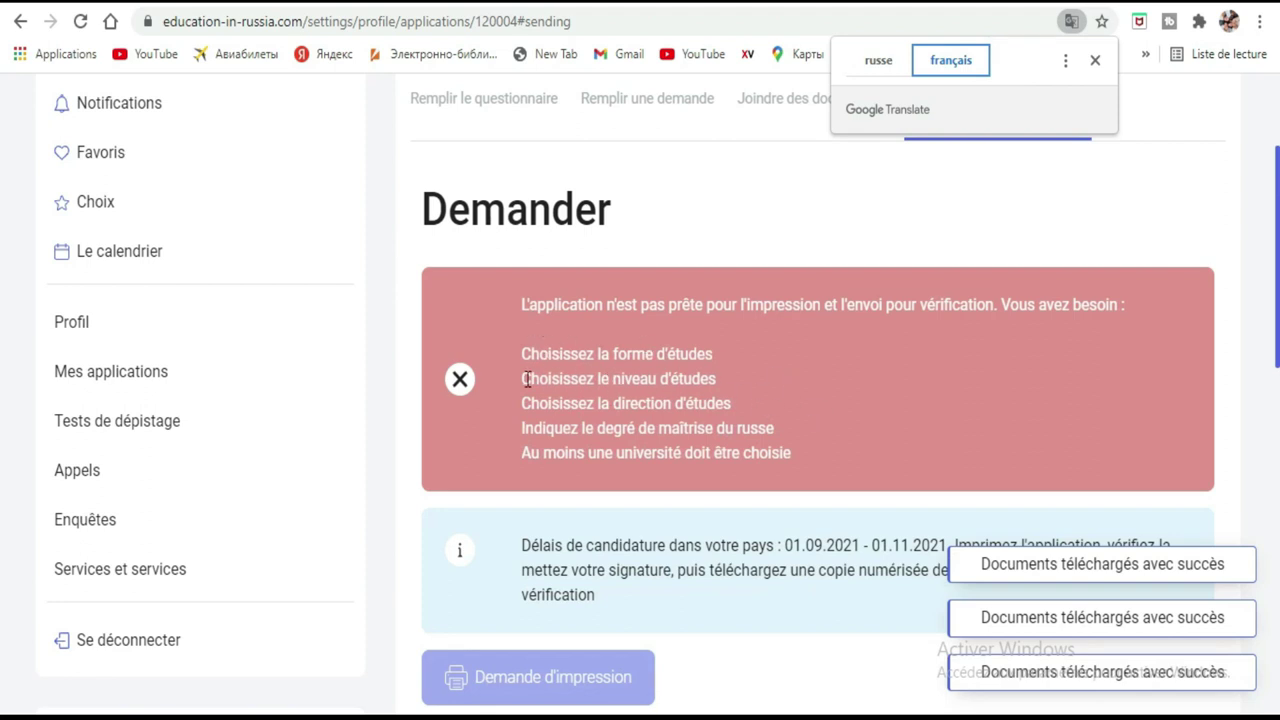
pyautogui.scroll(2, 773, 398)
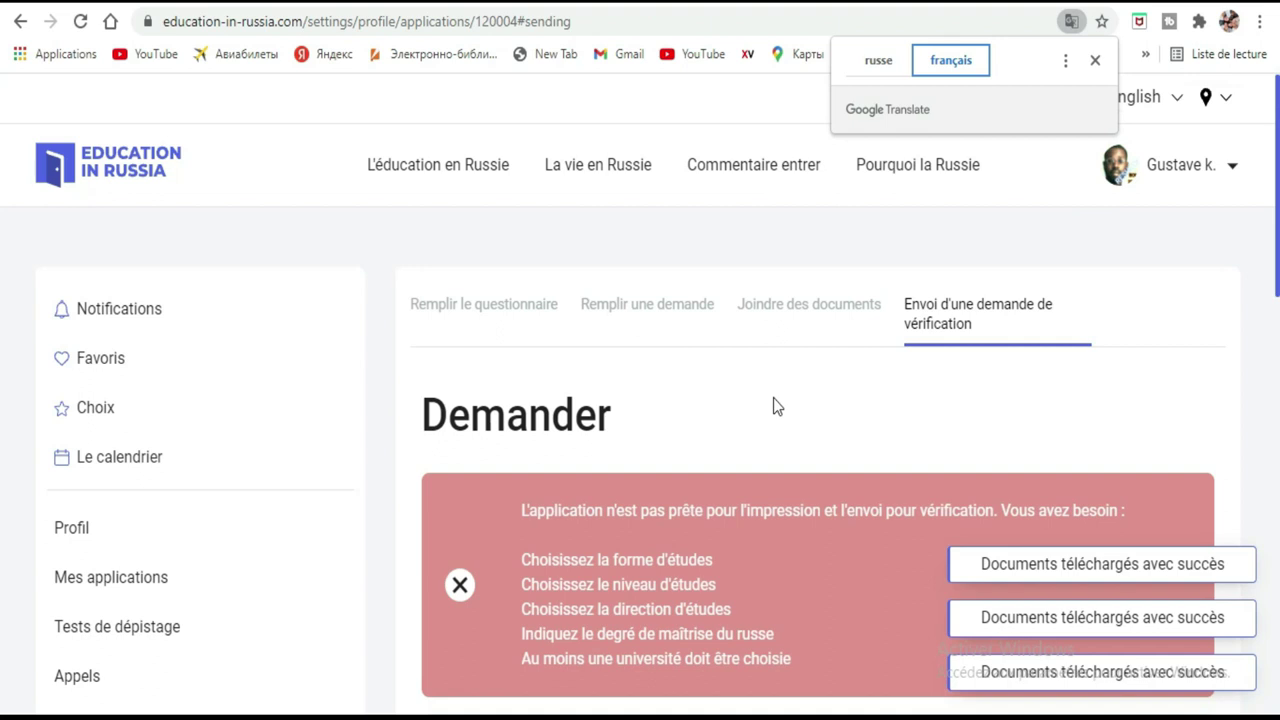
# Return to the application-filling step and make the declaration fields editable.
pyautogui.click(660, 308)
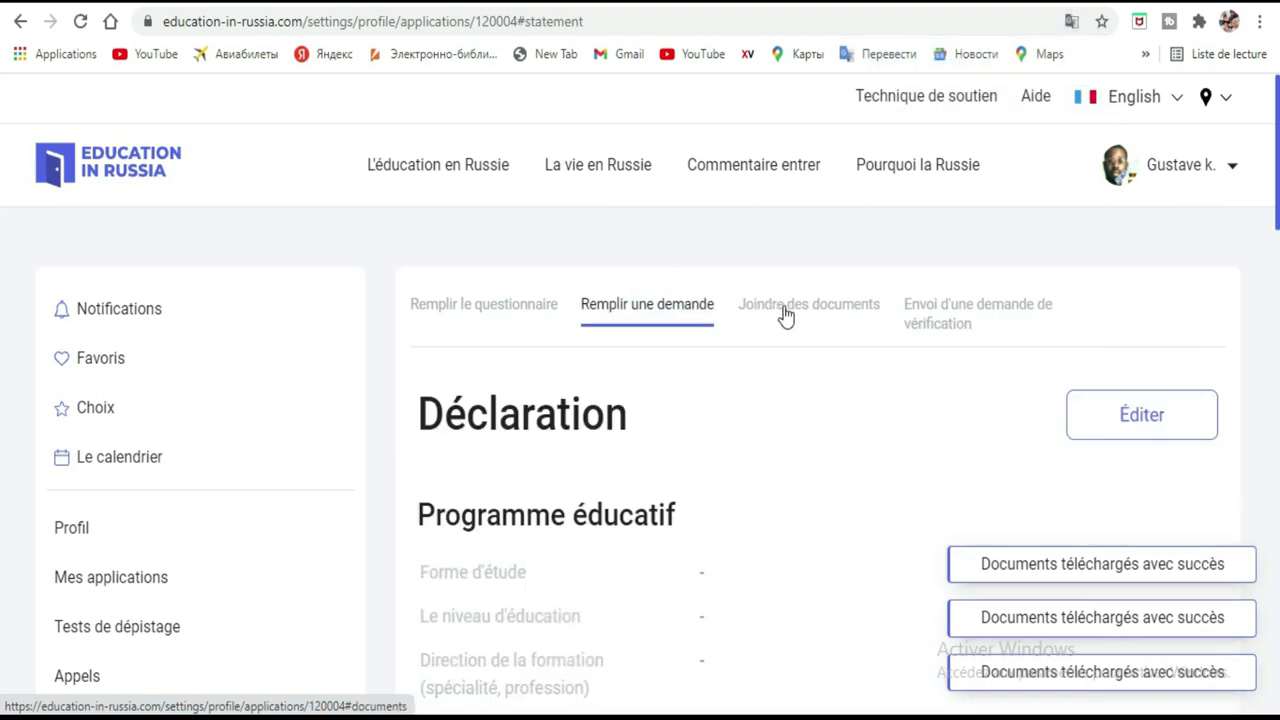
pyautogui.scroll(-3, 797, 320)
pyautogui.click(1190, 110)
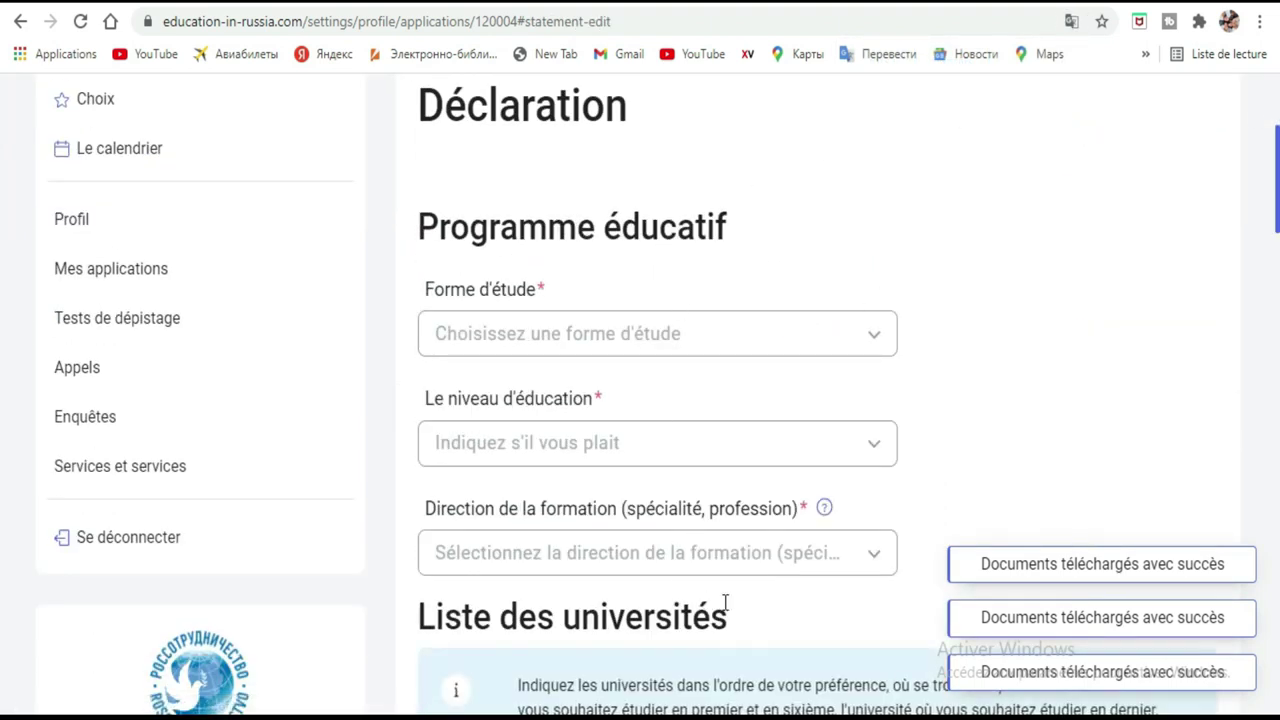
pyautogui.scroll(-2, 1100, 300)
pyautogui.scroll(1, 1100, 298)
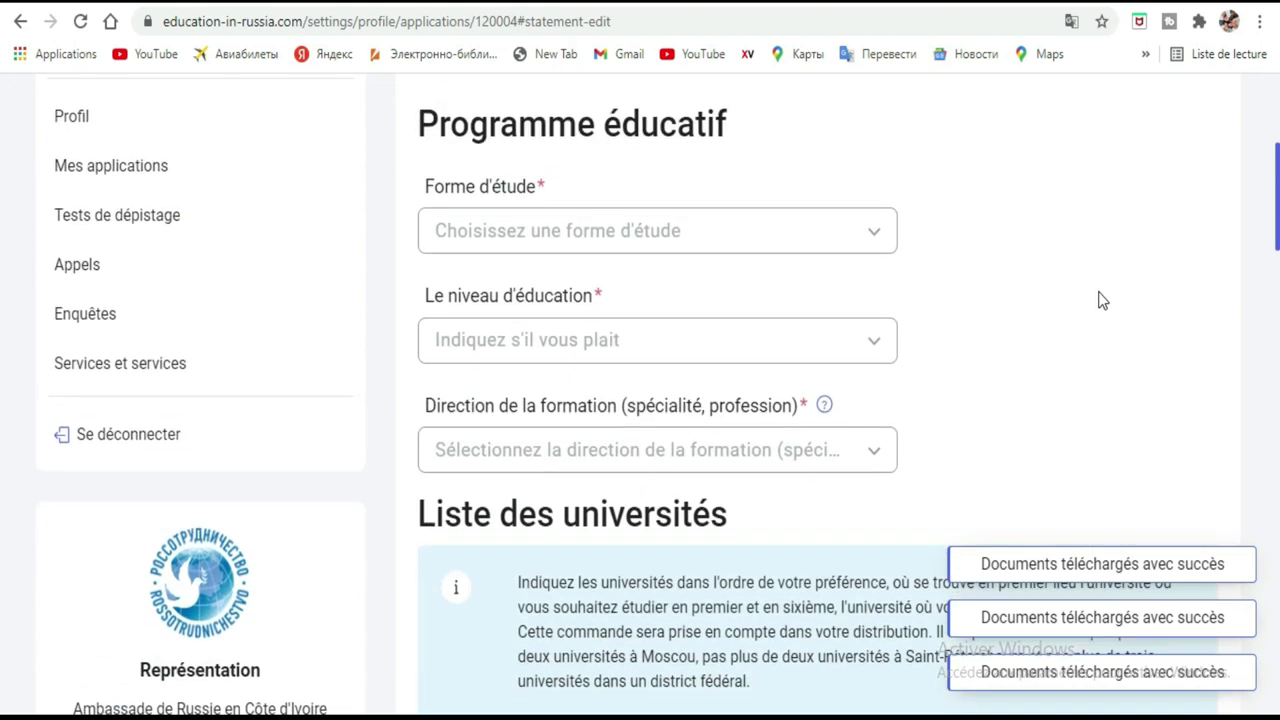
# Choose En présentiel, Premier cycle and 01/03/04 Mathématiques appliquées as study form, level and specialty.
pyautogui.click(866, 236)
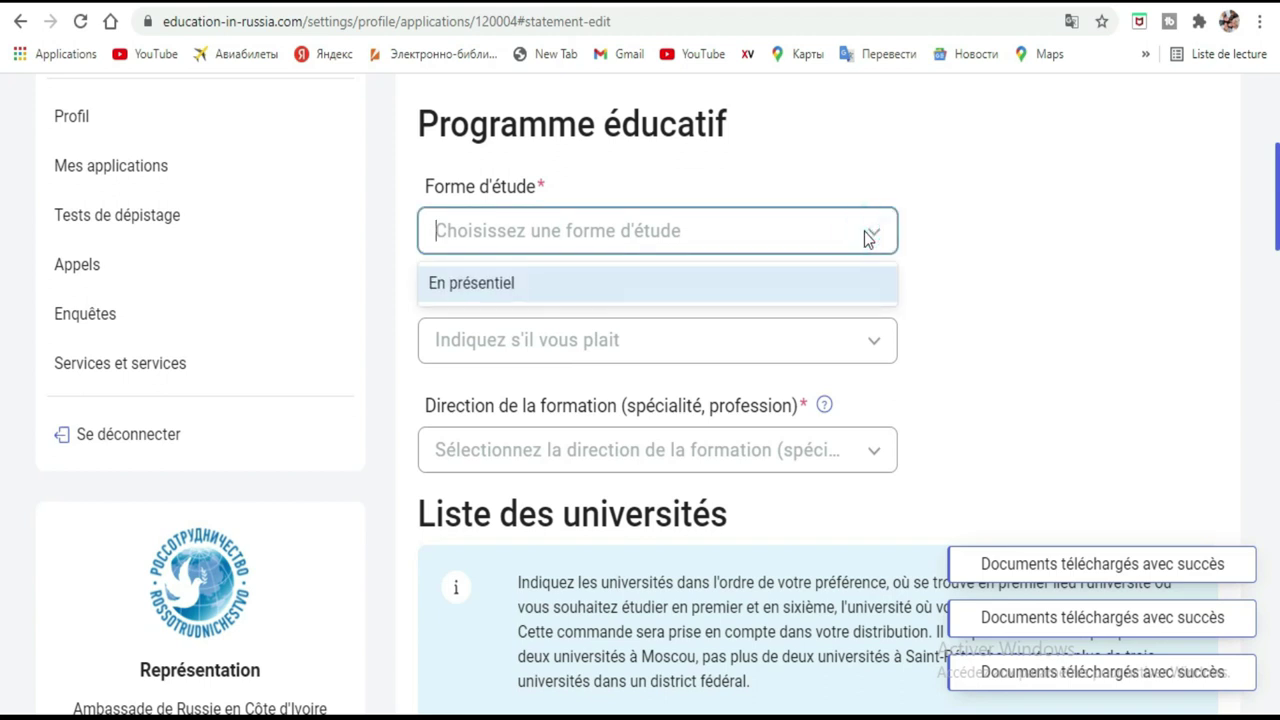
pyautogui.click(742, 286)
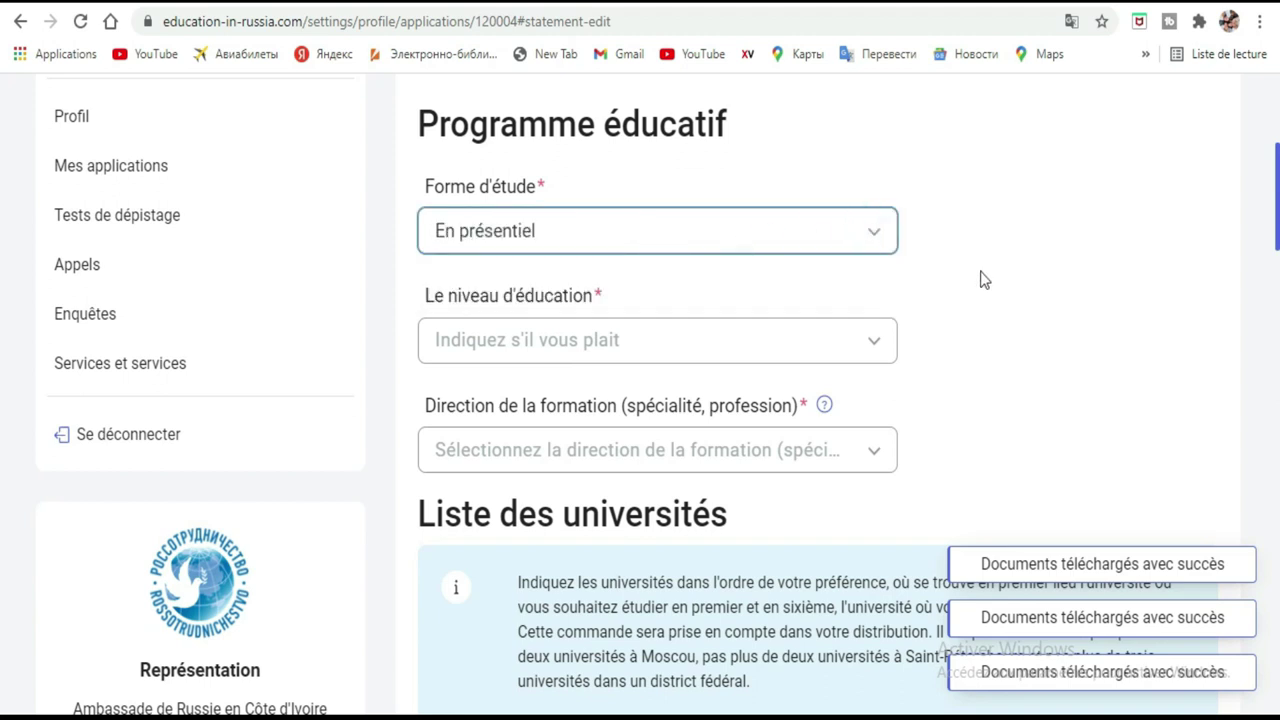
pyautogui.click(821, 330)
pyautogui.scroll(-2, 830, 350)
pyautogui.scroll(-1, 720, 403)
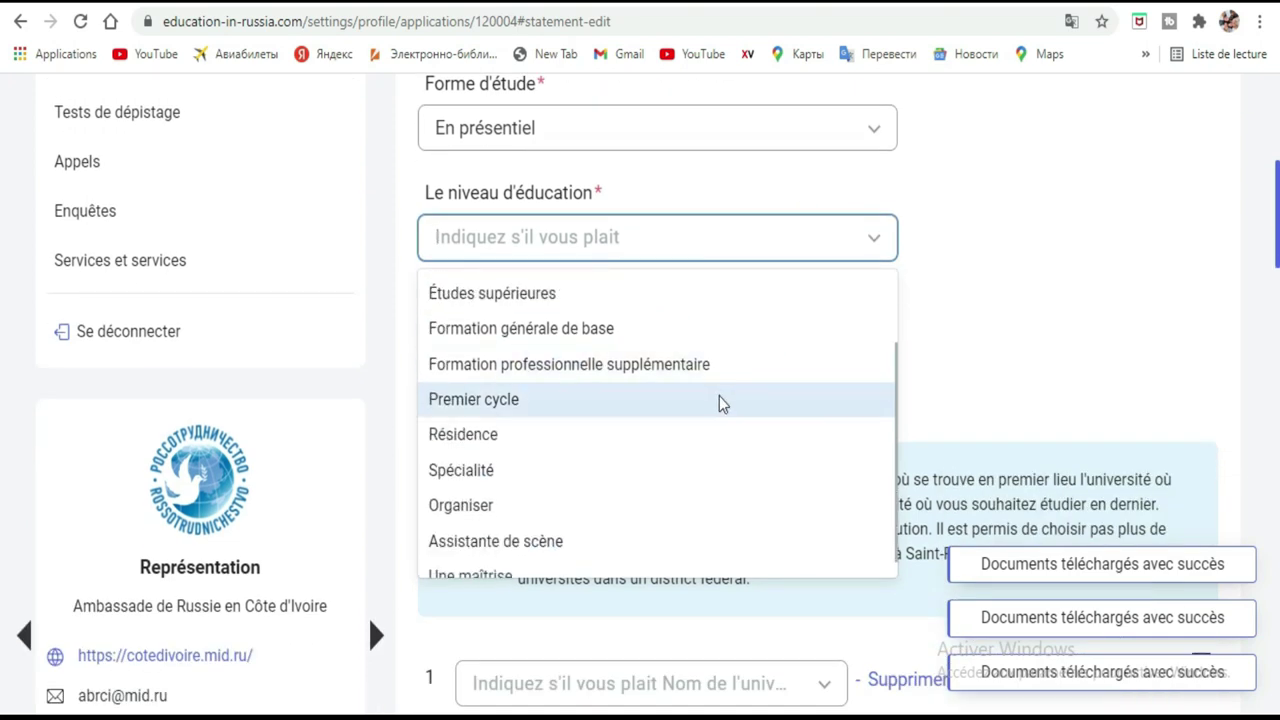
pyautogui.click(720, 400)
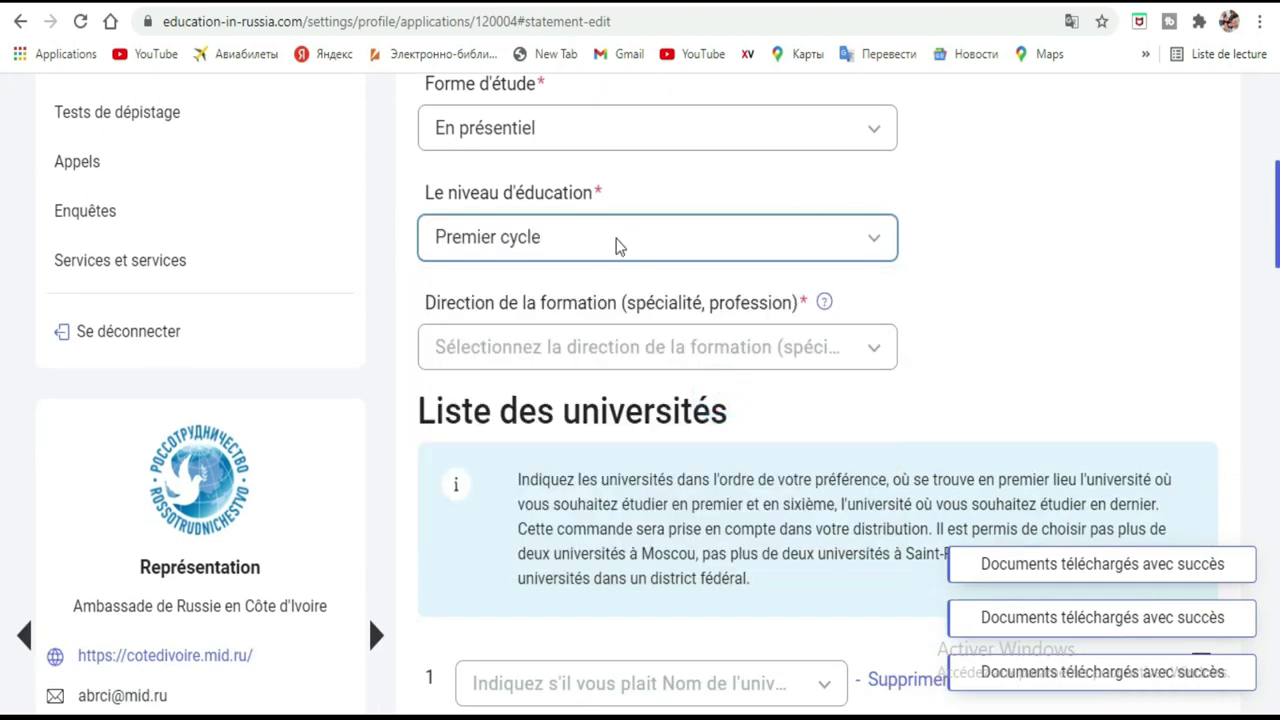
pyautogui.click(868, 352)
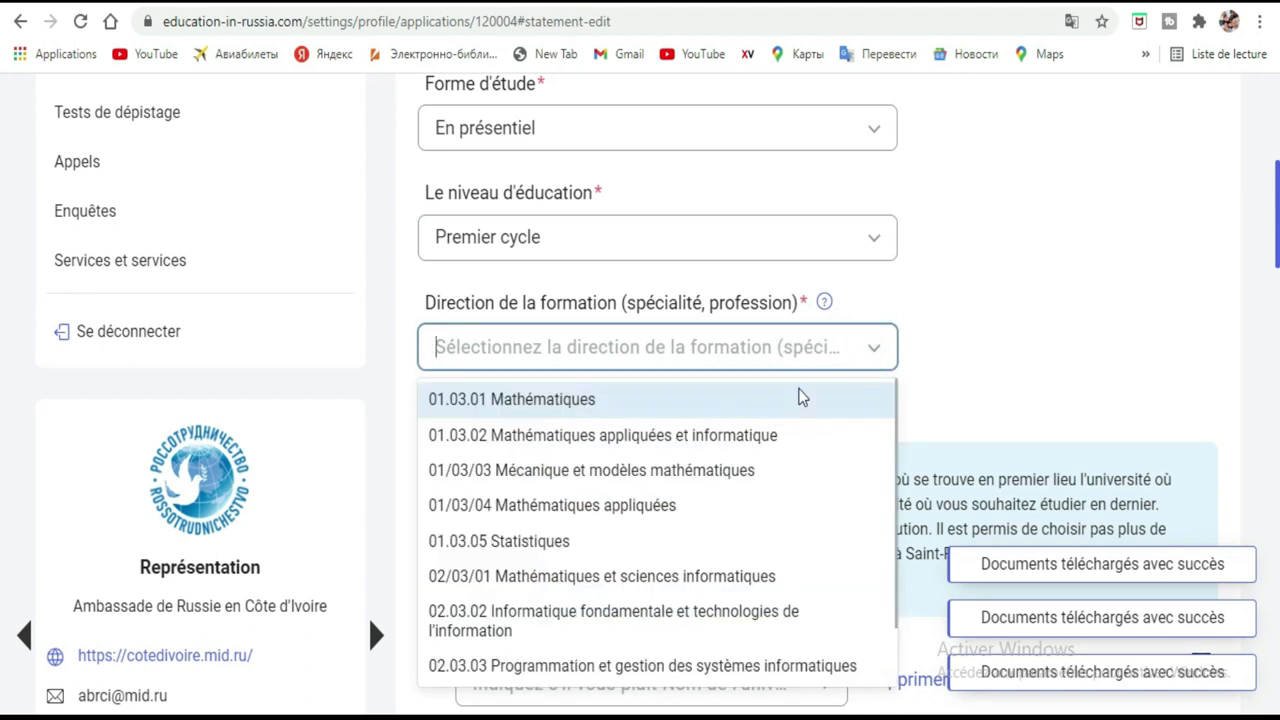
pyautogui.click(706, 505)
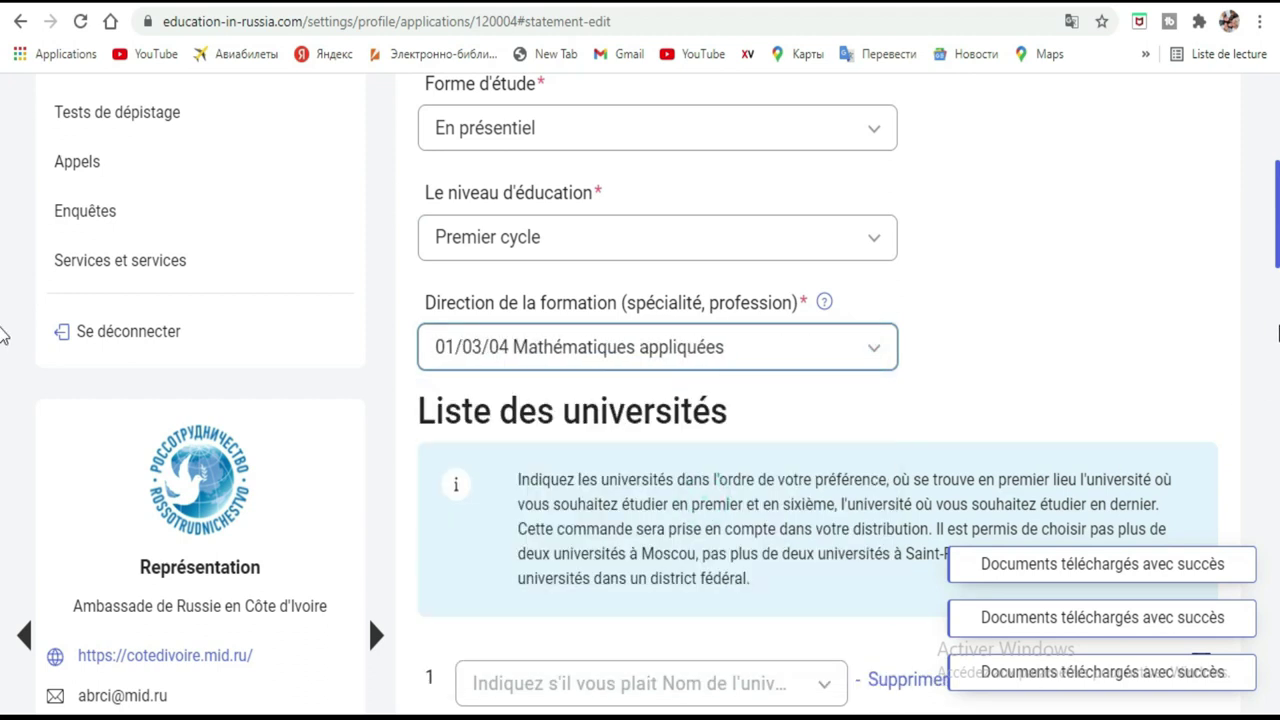
pyautogui.scroll(-3, 1058, 174)
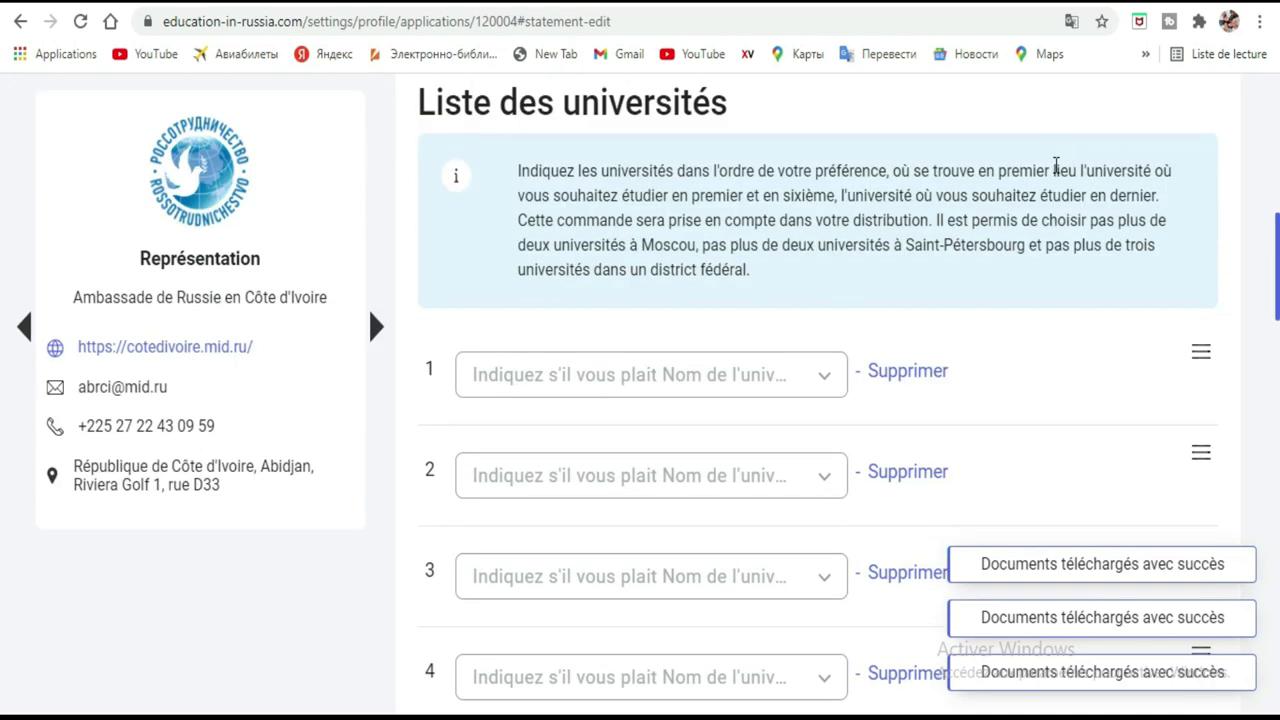
pyautogui.scroll(-2, 1060, 172)
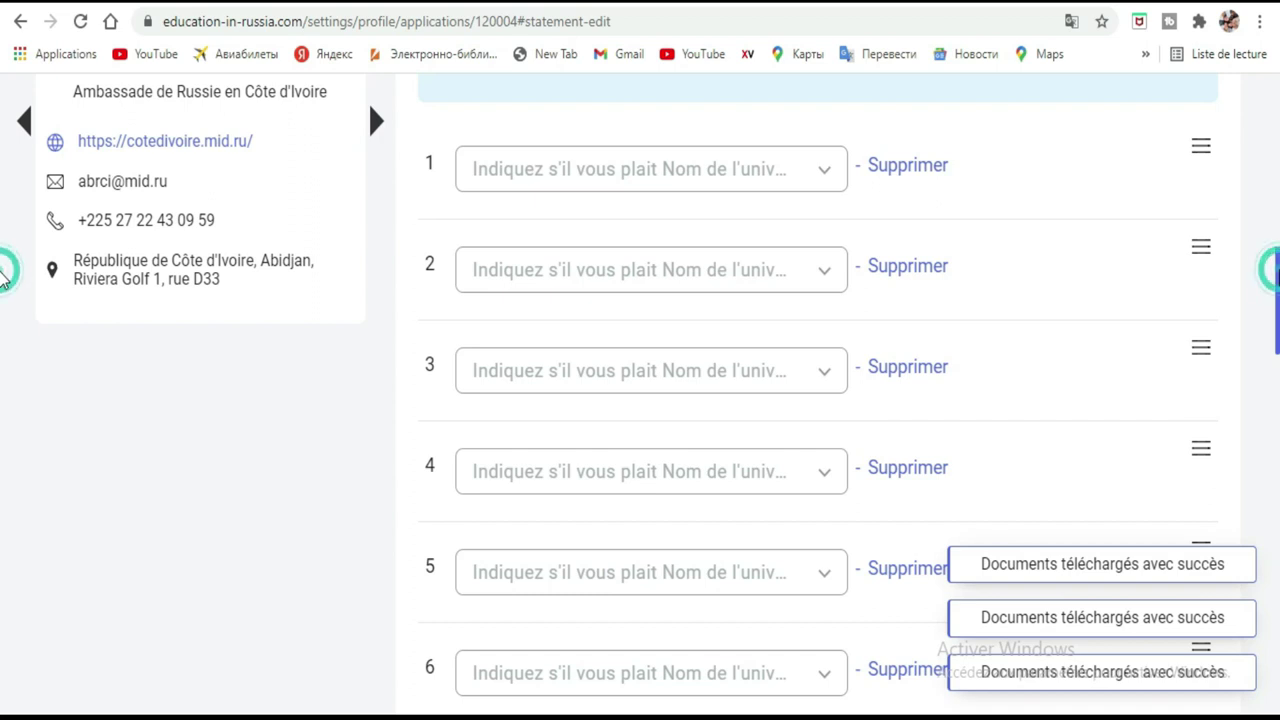
pyautogui.scroll(3, 3, 265)
pyautogui.scroll(-2, 3, 240)
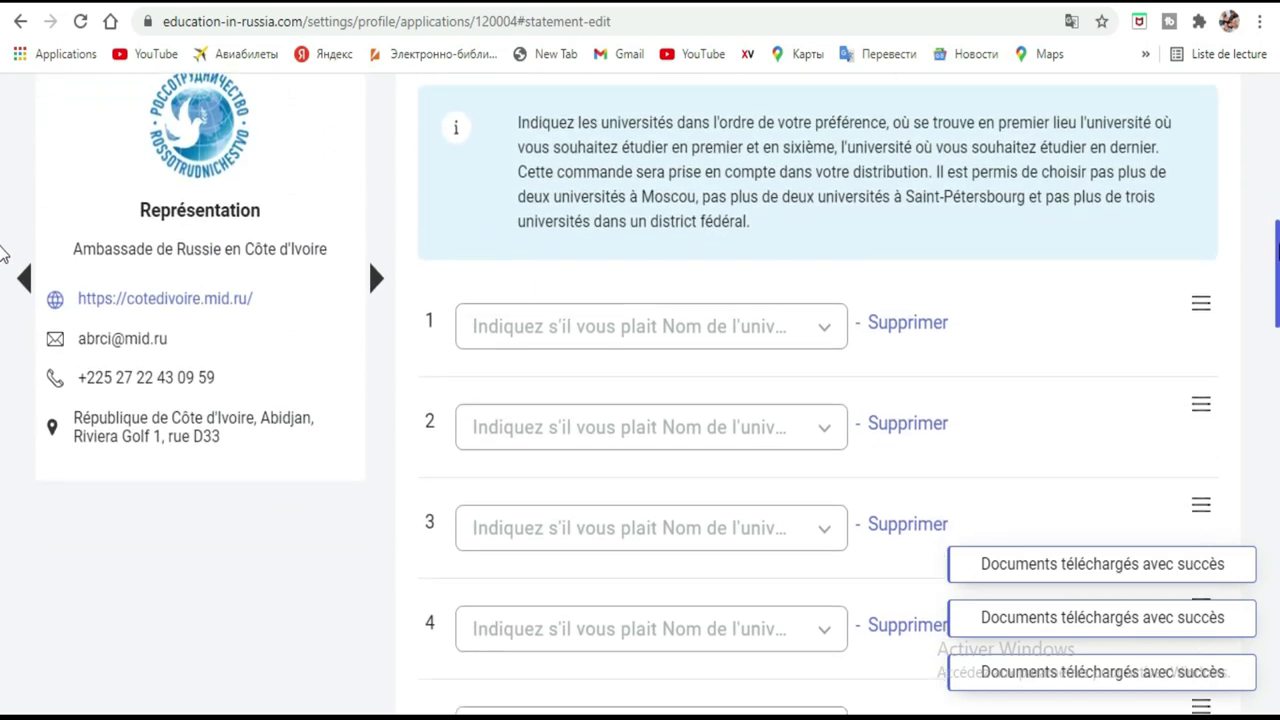
pyautogui.scroll(-1, 3, 270)
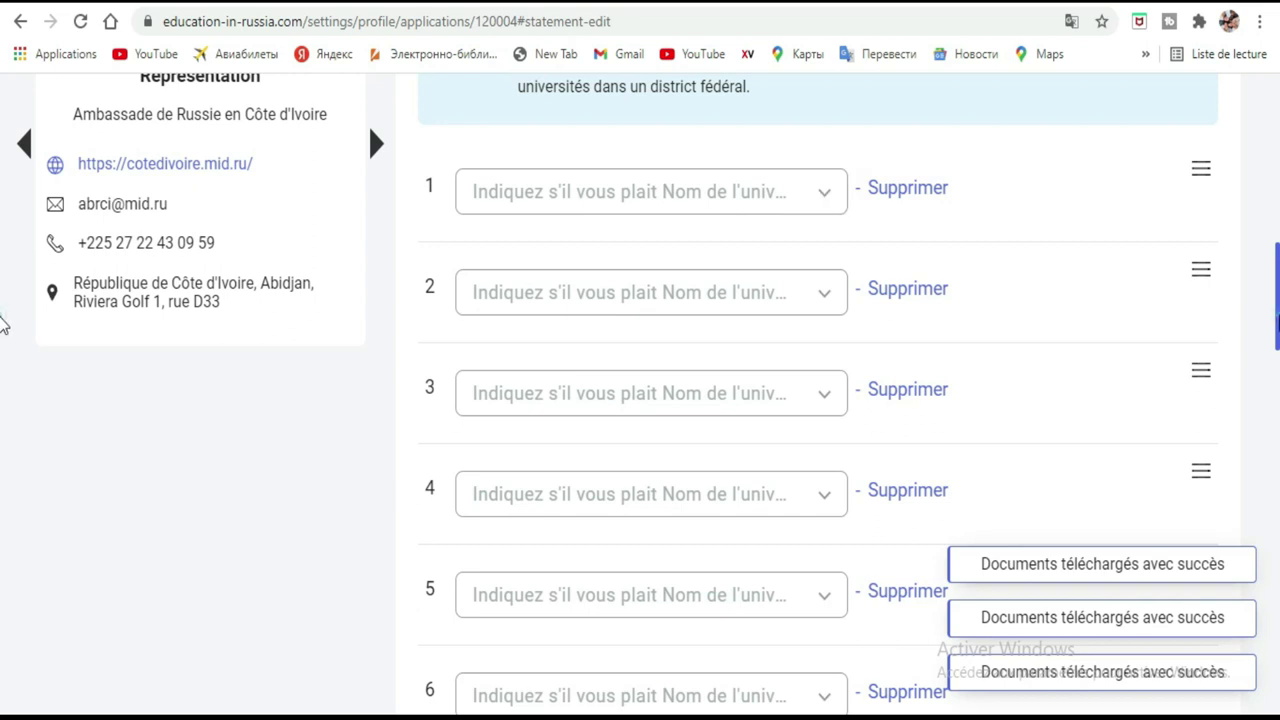
pyautogui.scroll(6, 3, 300)
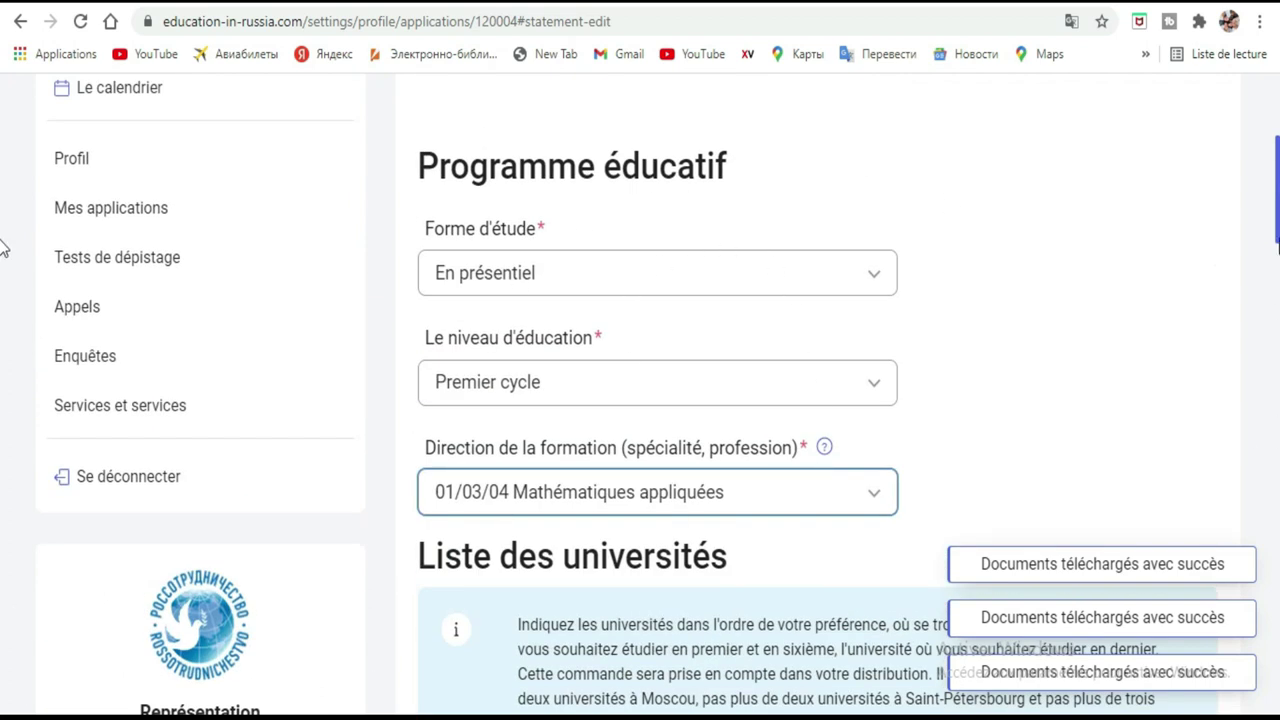
pyautogui.scroll(-15, 4, 240)
pyautogui.scroll(-11, 3, 490)
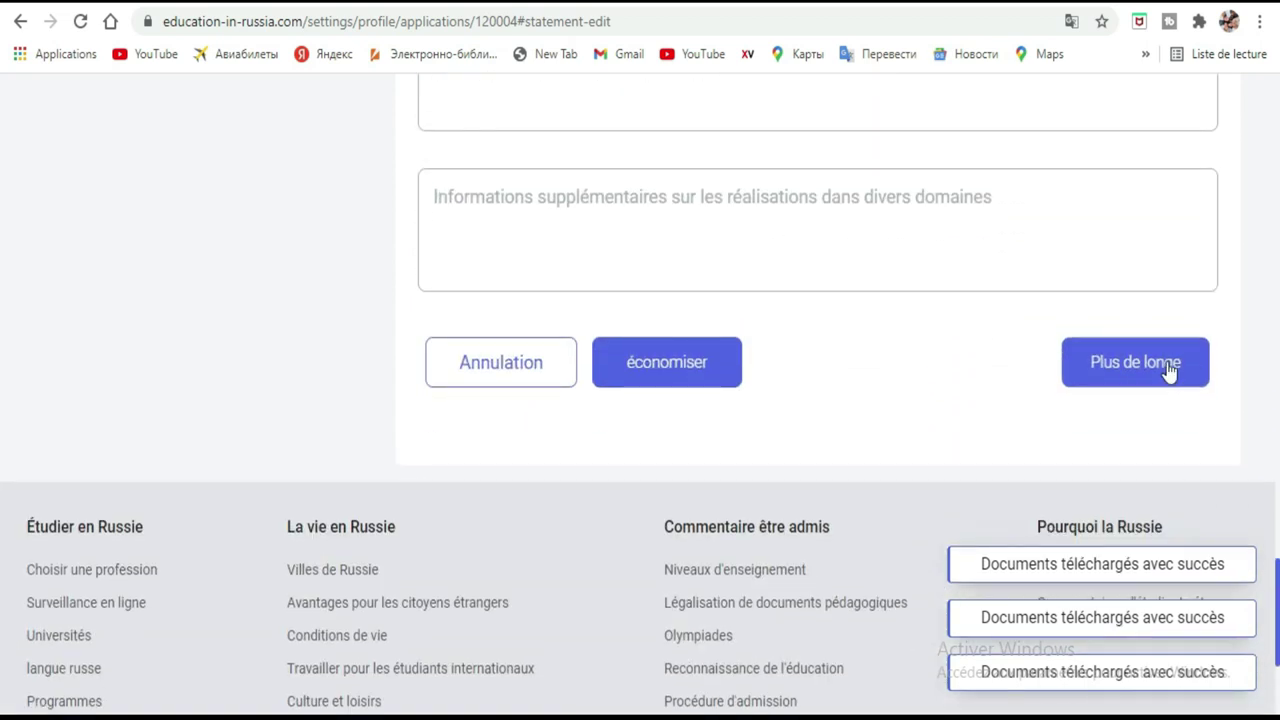
# Attempt to advance, get the missing language-level error, and open the first-preference university list.
pyautogui.click(1169, 368)
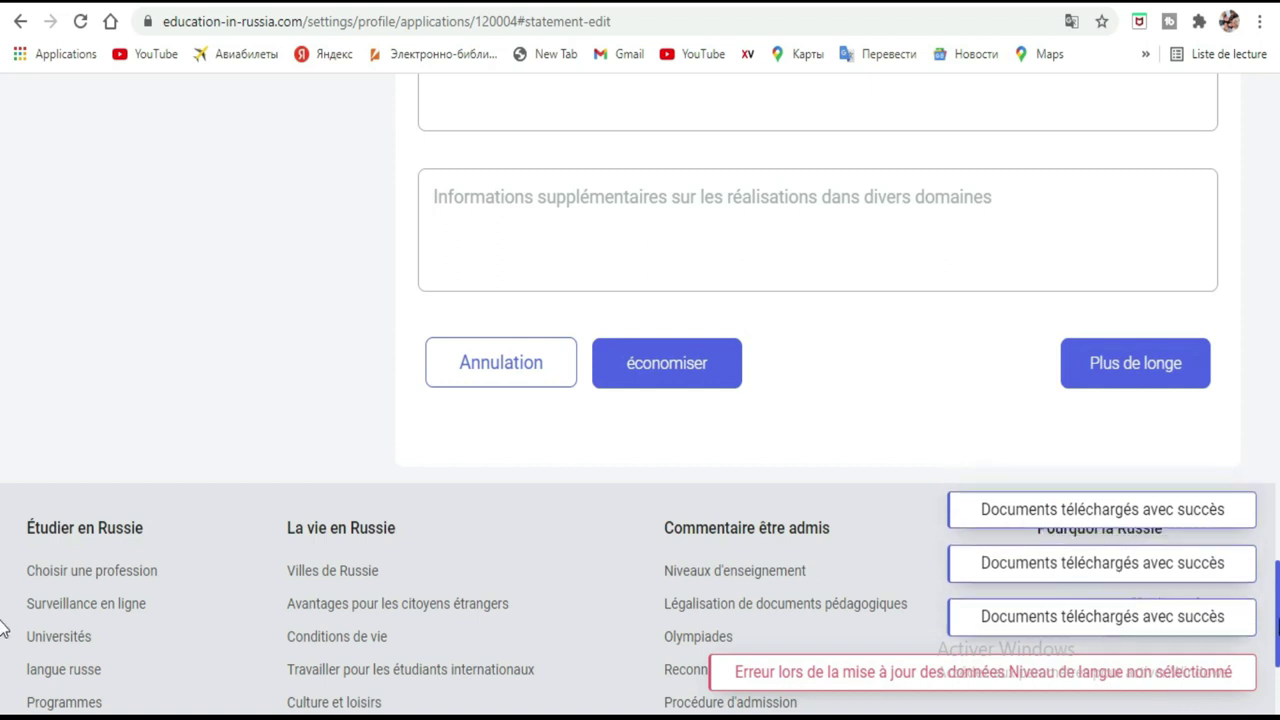
pyautogui.moveTo(3, 625); pyautogui.dragTo(3, 449)
pyautogui.scroll(6, 3, 291)
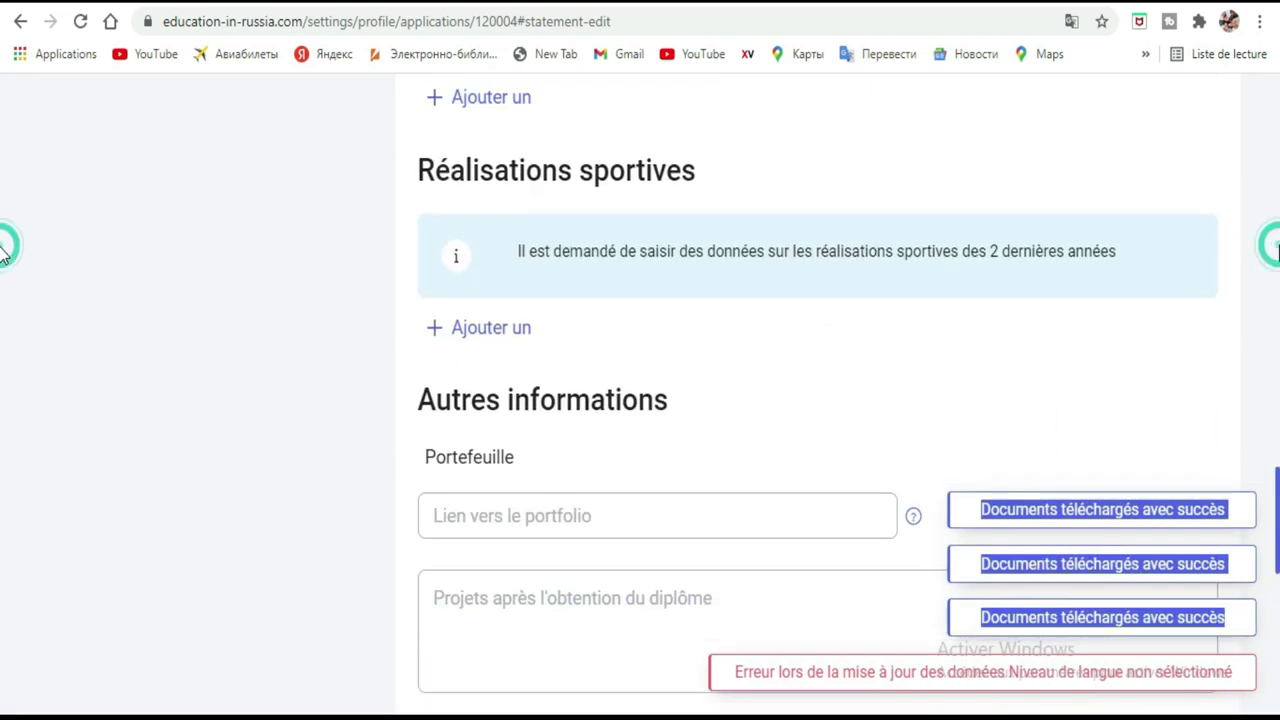
pyautogui.scroll(5, 3, 255)
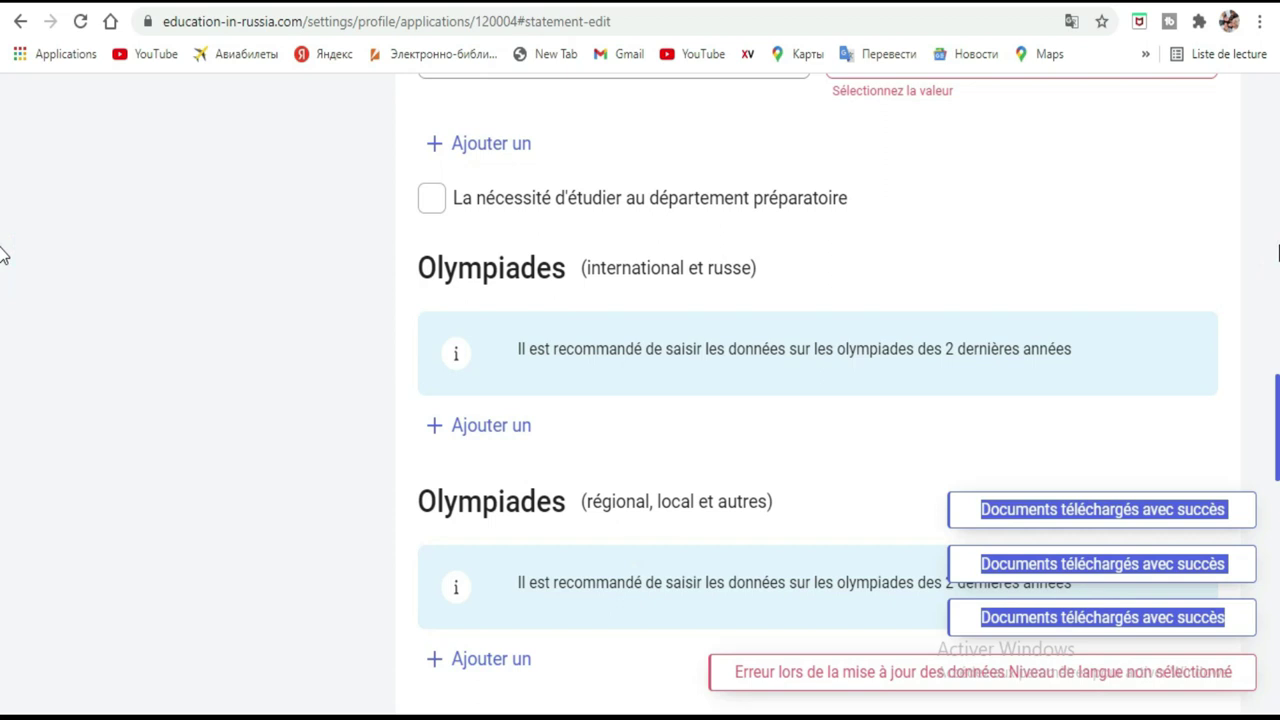
pyautogui.scroll(5, 3, 170)
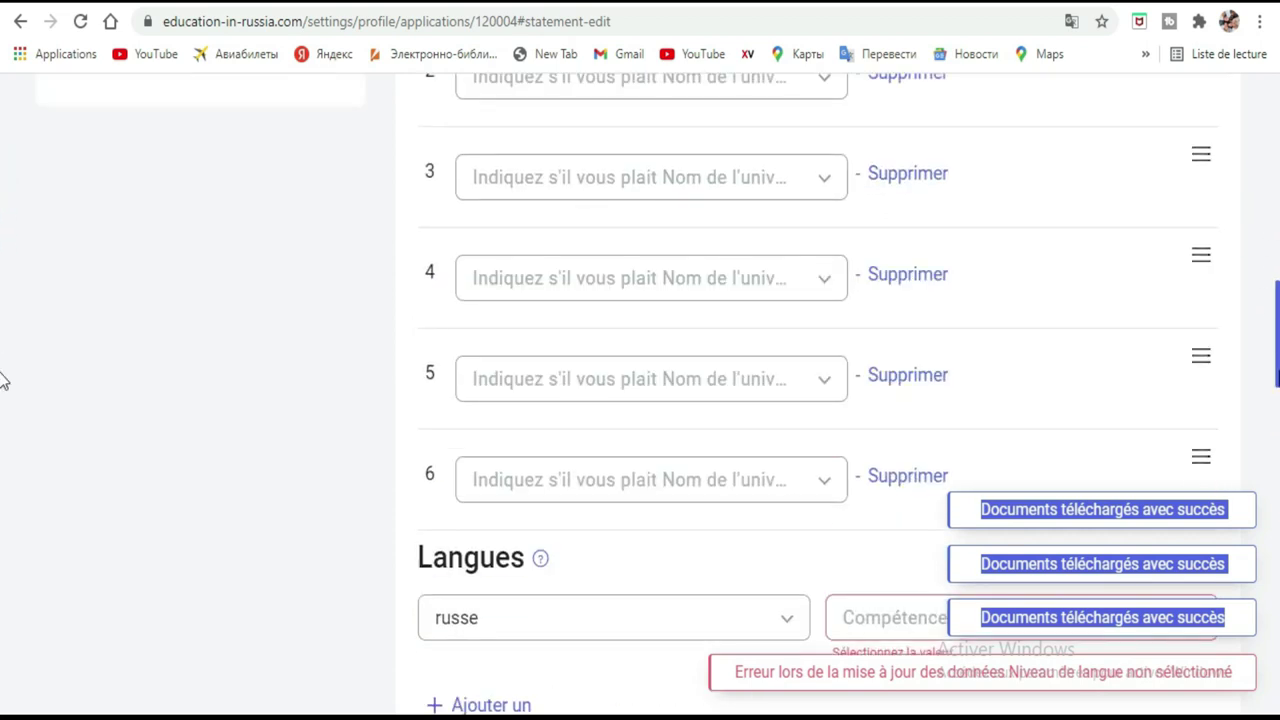
pyautogui.scroll(-2, 3, 378)
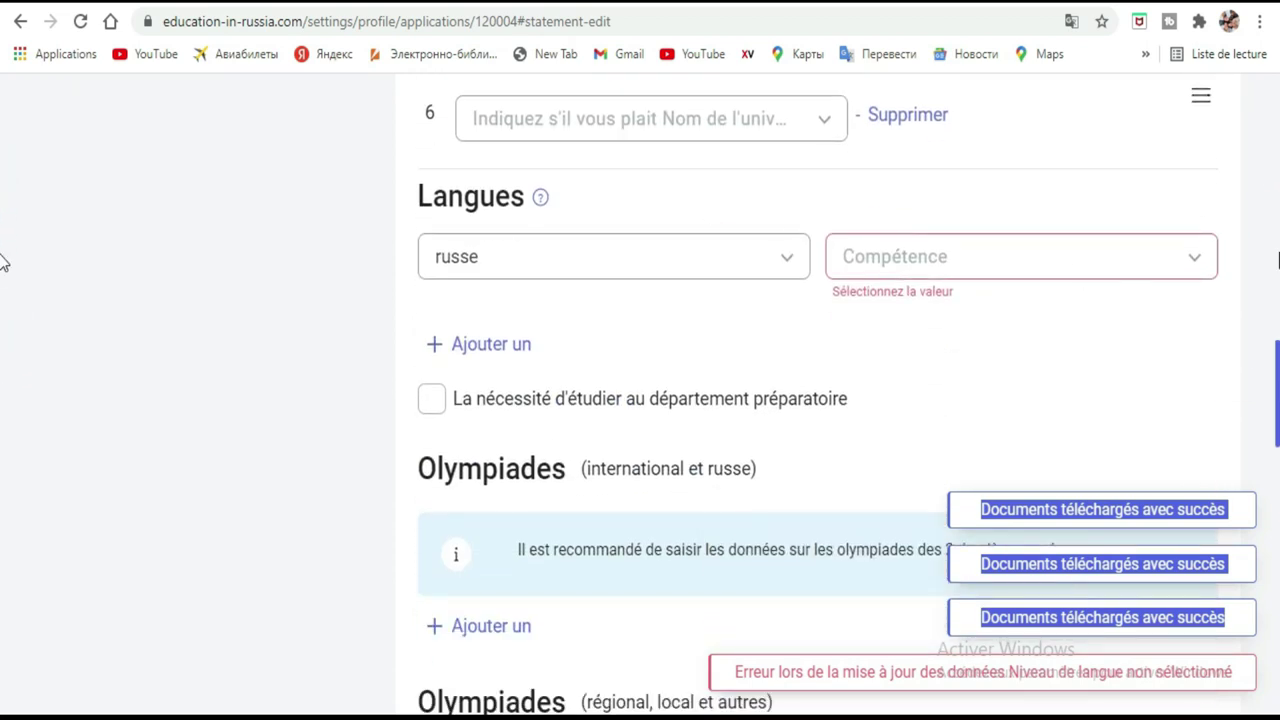
pyautogui.scroll(7, 3, 400)
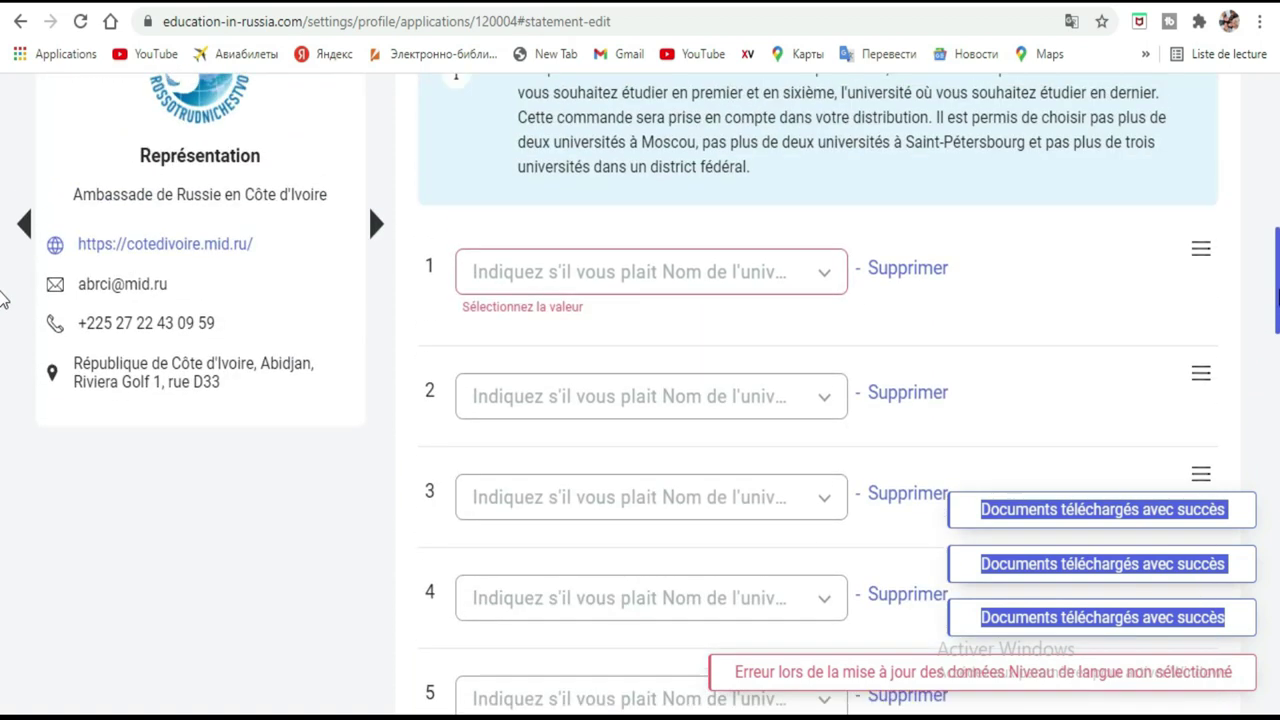
pyautogui.click(828, 276)
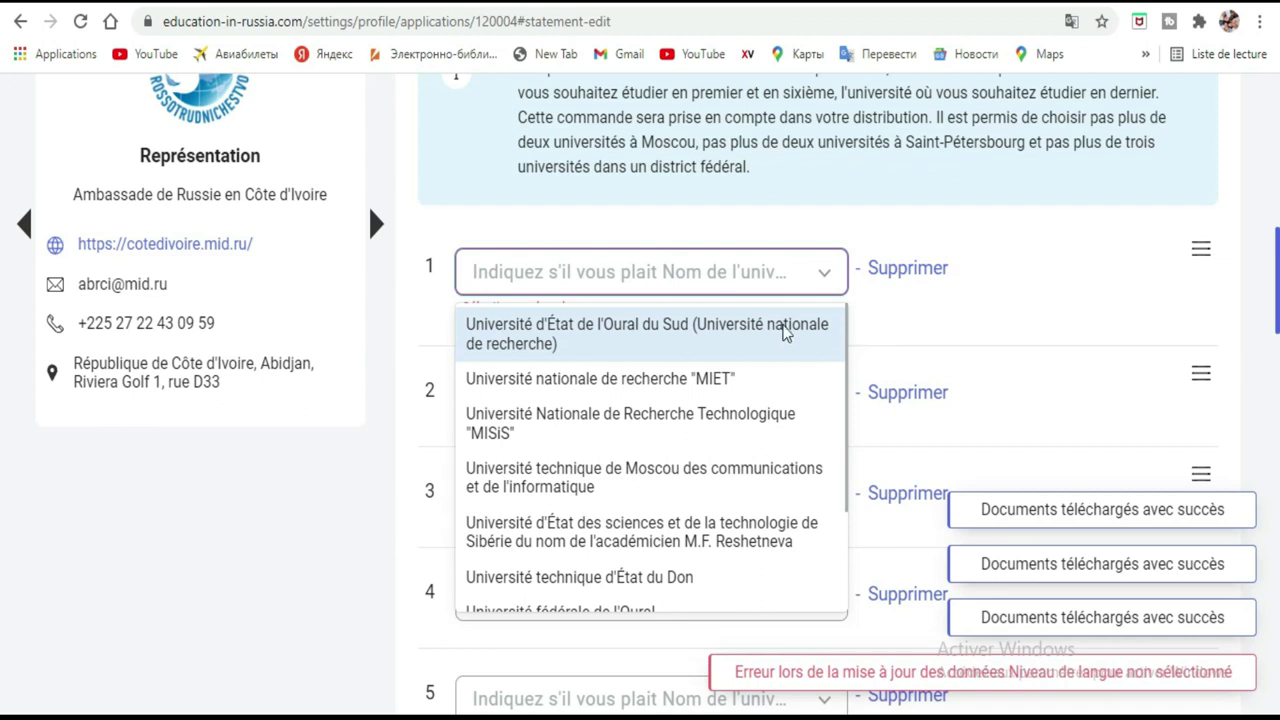
# Choose Université fédérale de l'Oural as first and MISiS as second university.
pyautogui.scroll(-2, 668, 378)
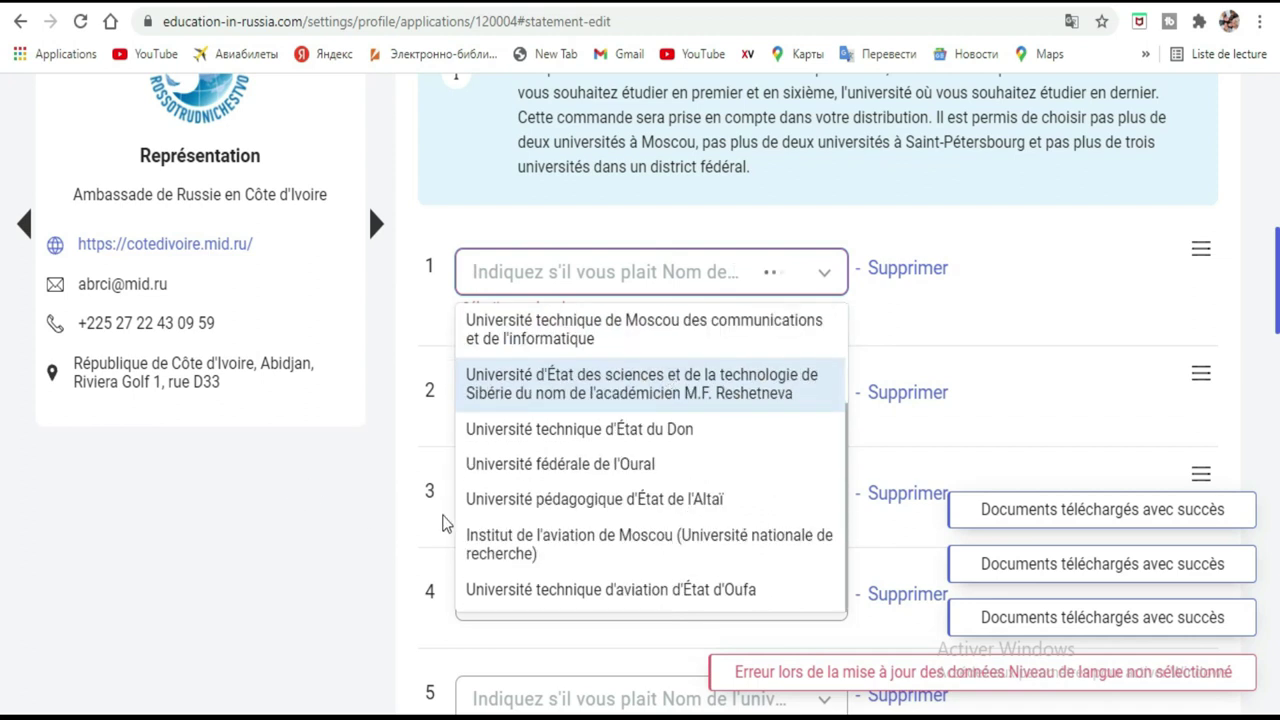
pyautogui.click(586, 465)
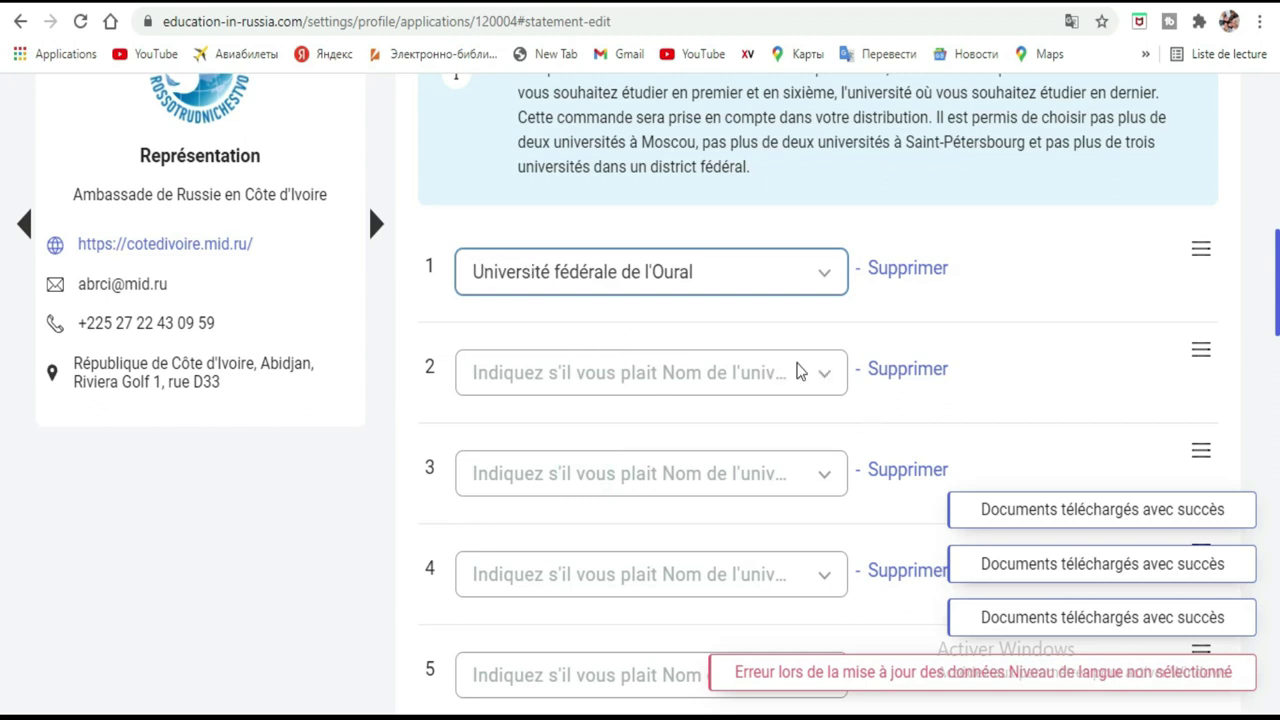
pyautogui.click(825, 380)
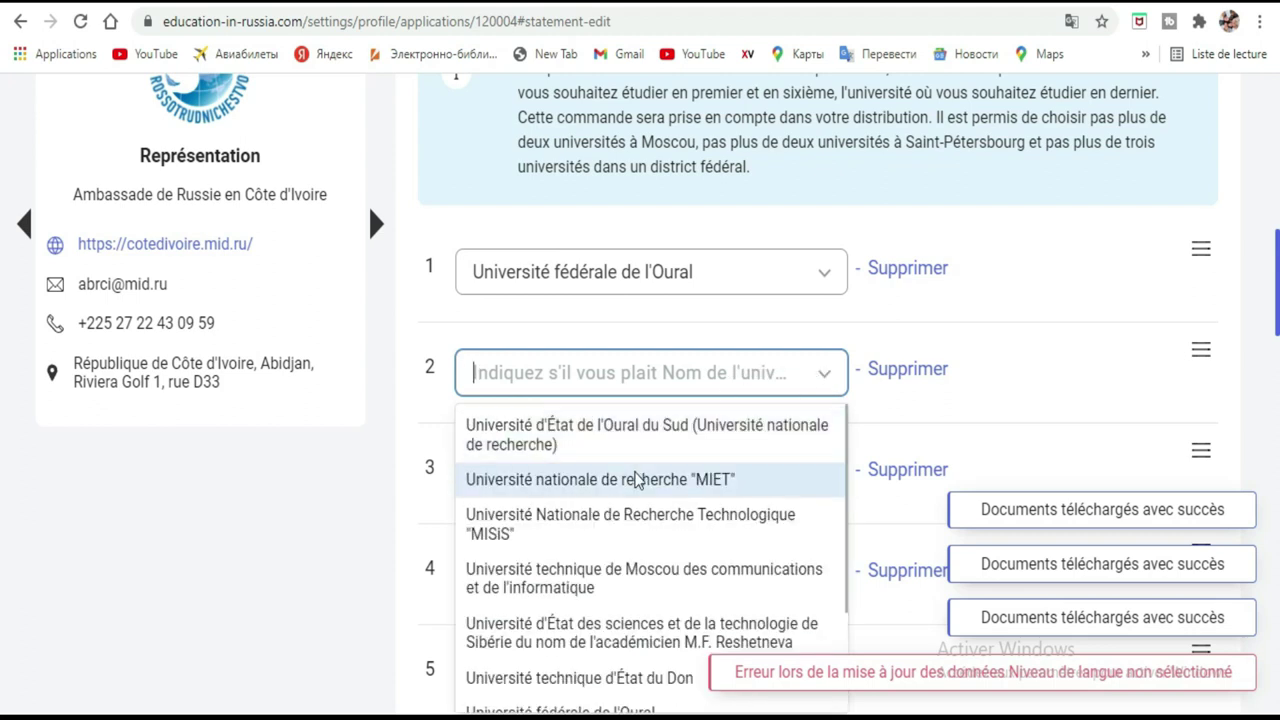
pyautogui.click(605, 518)
pyautogui.click(789, 487)
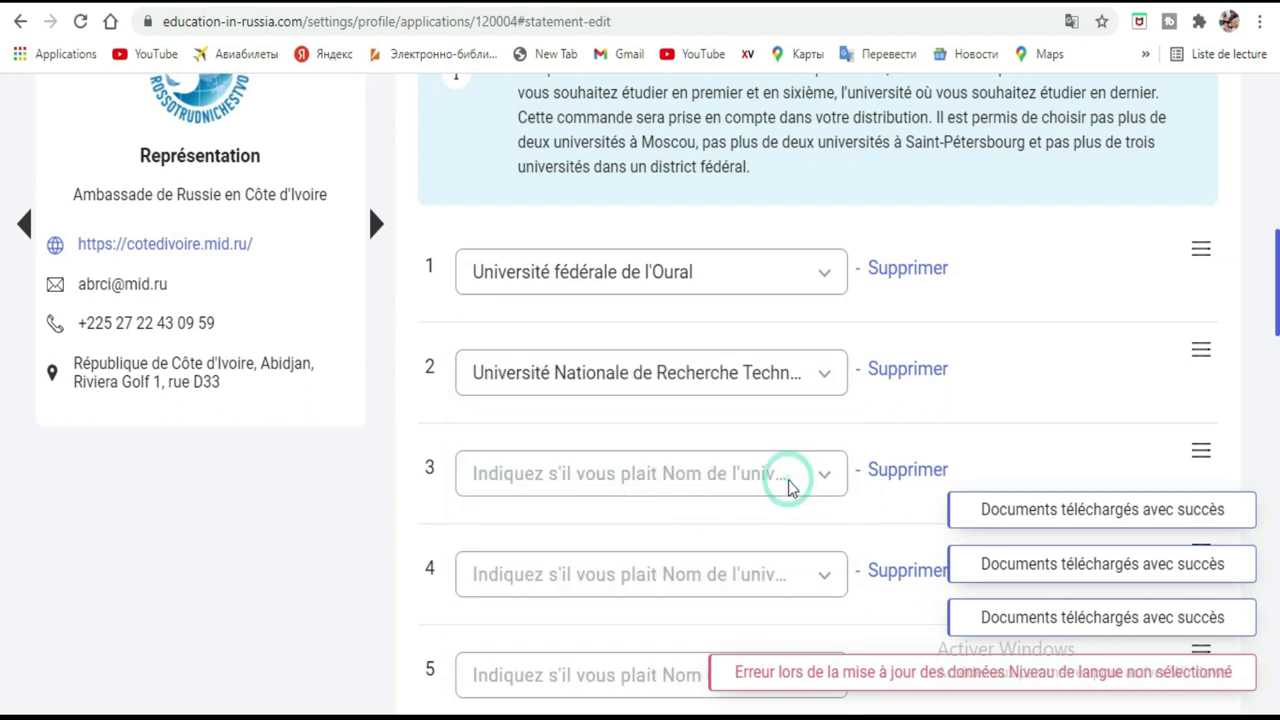
# Pick Université d'État de Penza as the third university choice.
pyautogui.click(827, 479)
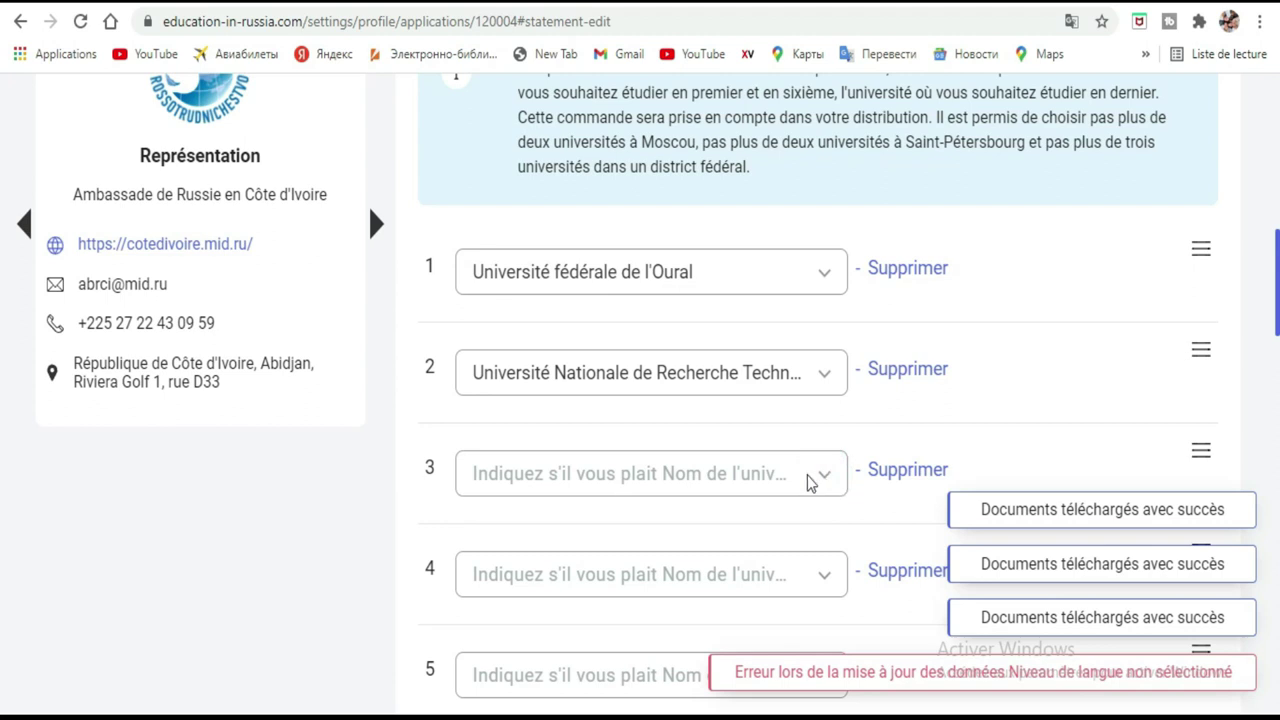
pyautogui.click(825, 481)
pyautogui.scroll(-3, 3, 329)
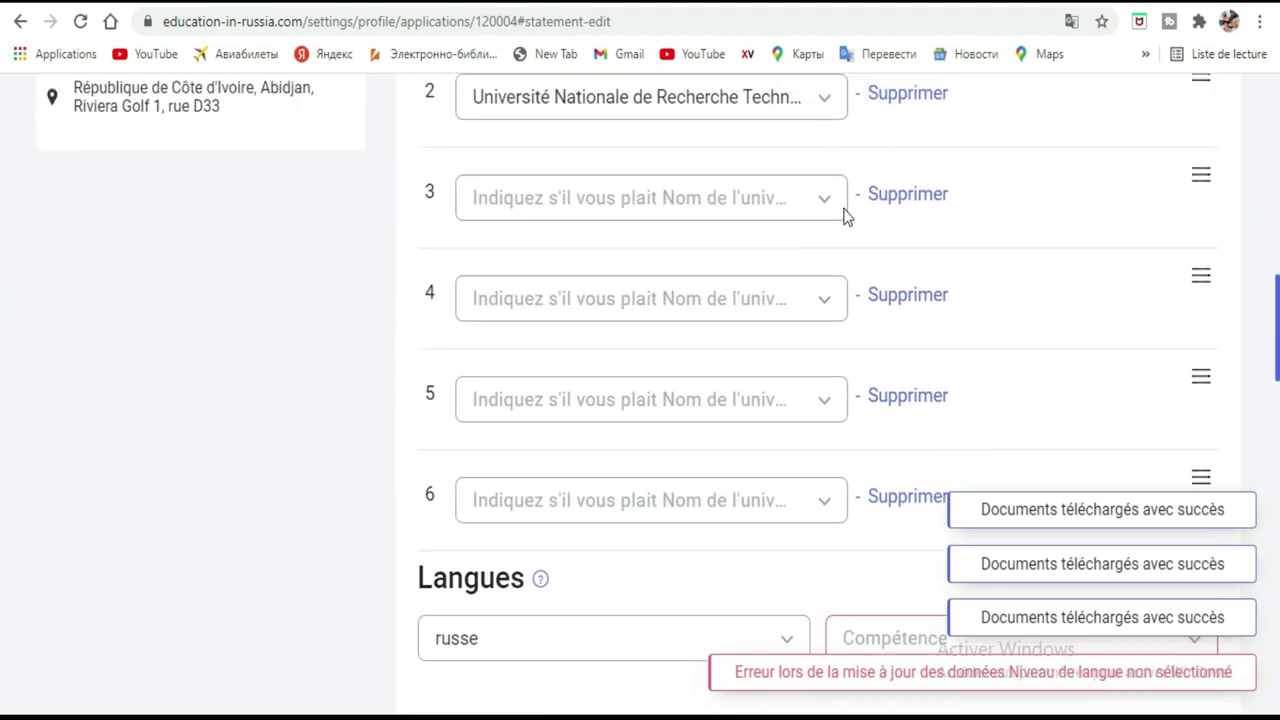
pyautogui.click(826, 203)
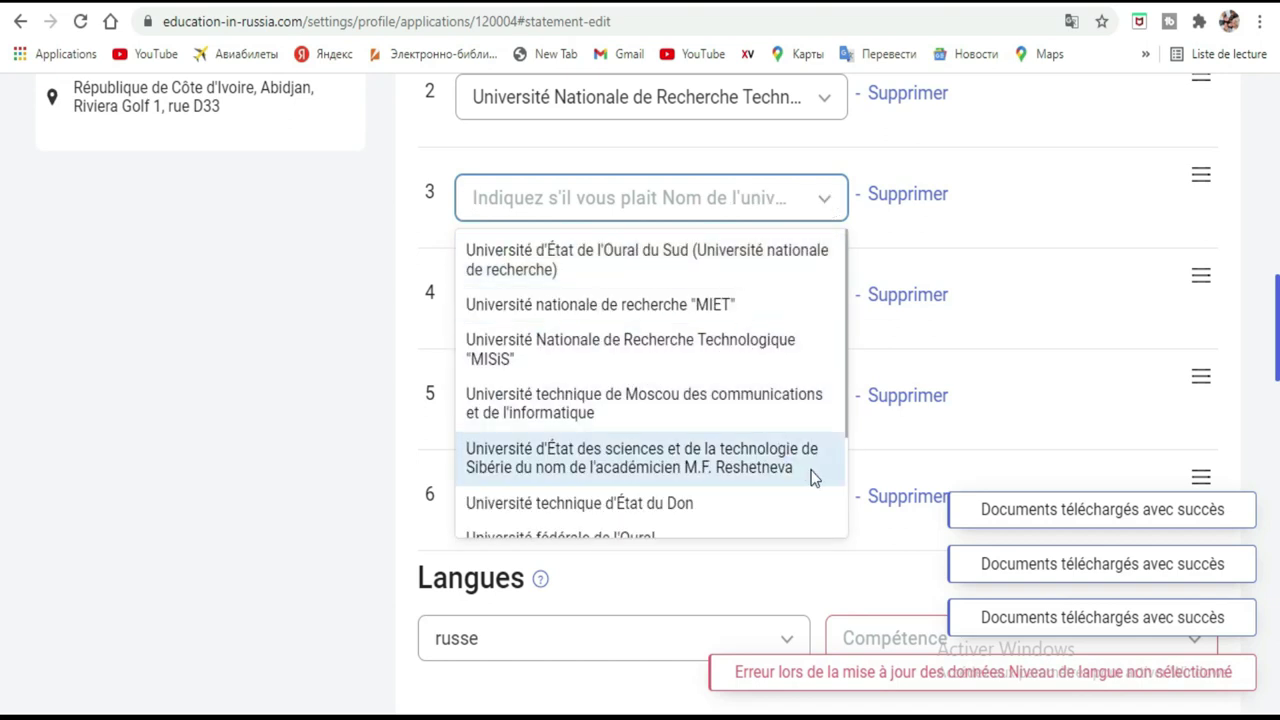
pyautogui.scroll(-2, 790, 420)
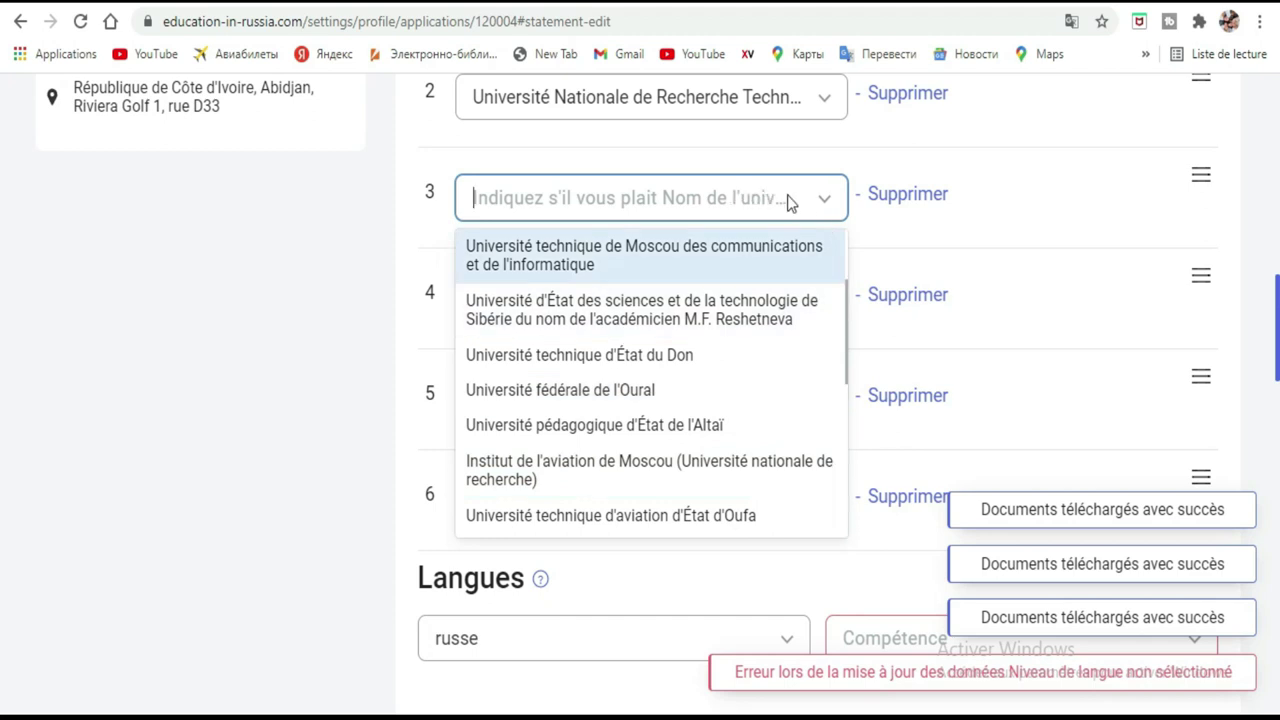
pyautogui.scroll(-3, 760, 368)
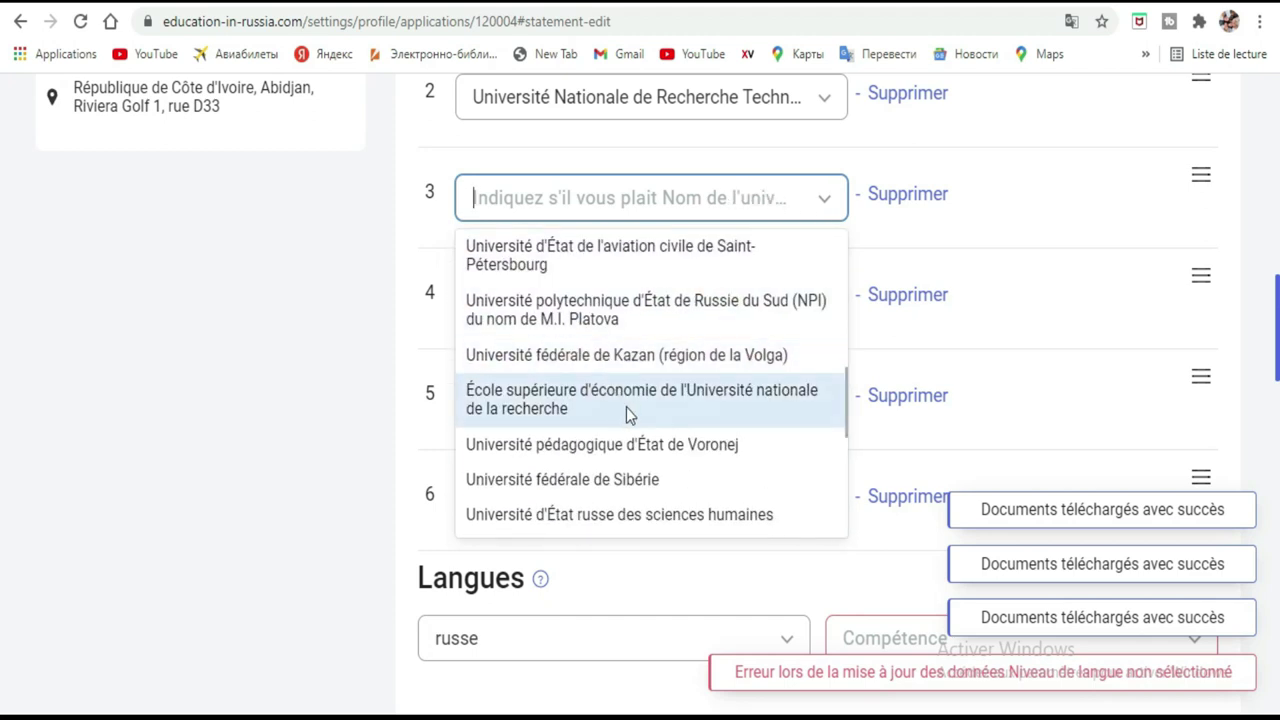
pyautogui.scroll(-3, 626, 407)
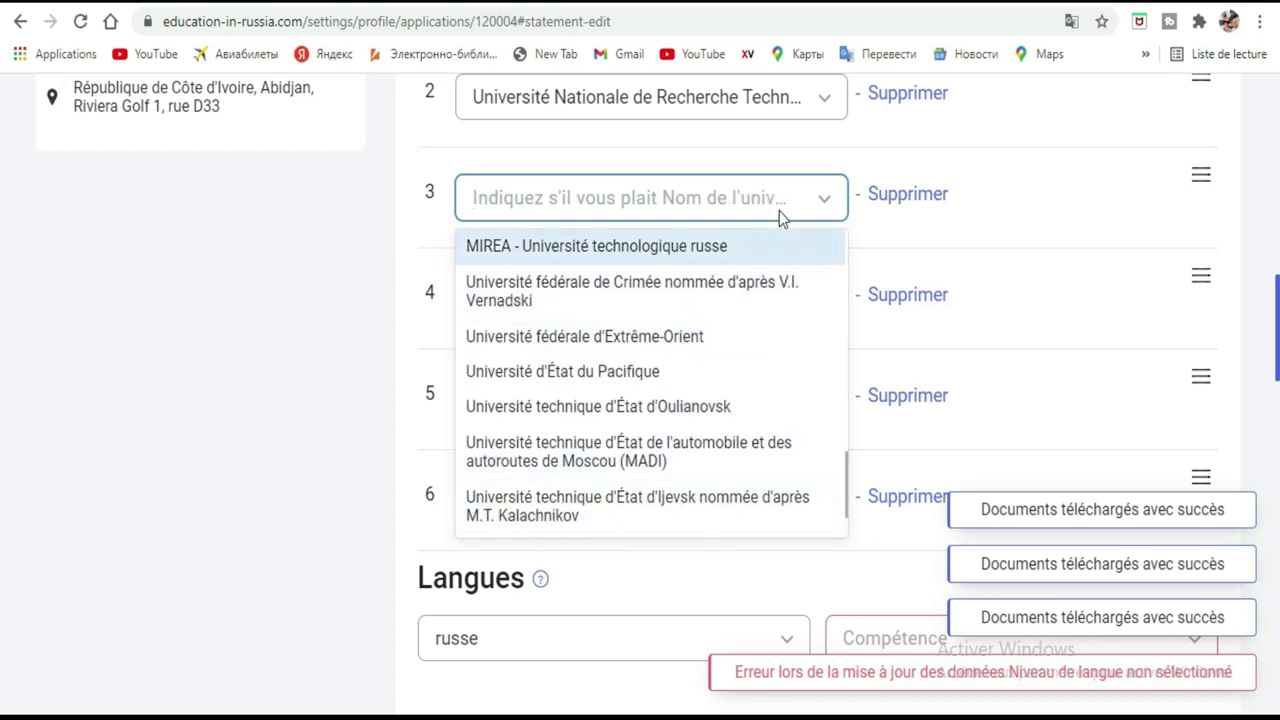
pyautogui.scroll(-1, 710, 340)
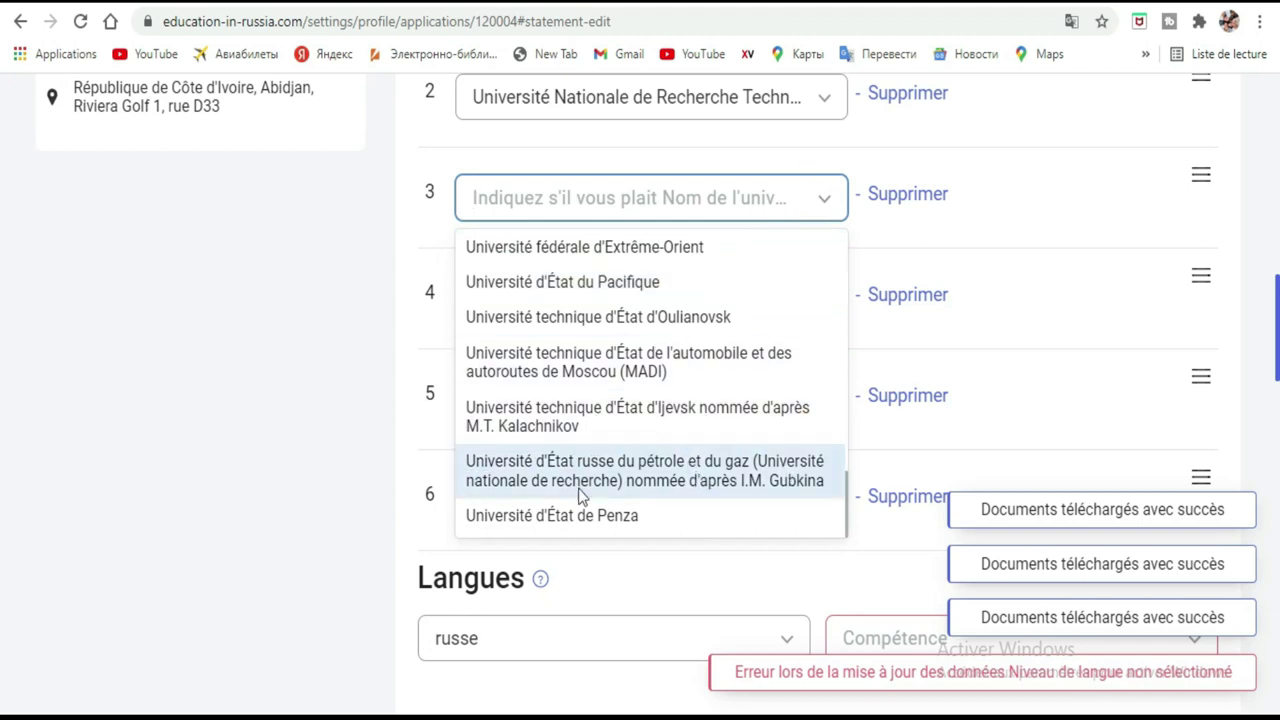
pyautogui.click(606, 518)
# Set MIET fourth and the Moscow communications technical university fifth.
pyautogui.click(774, 310)
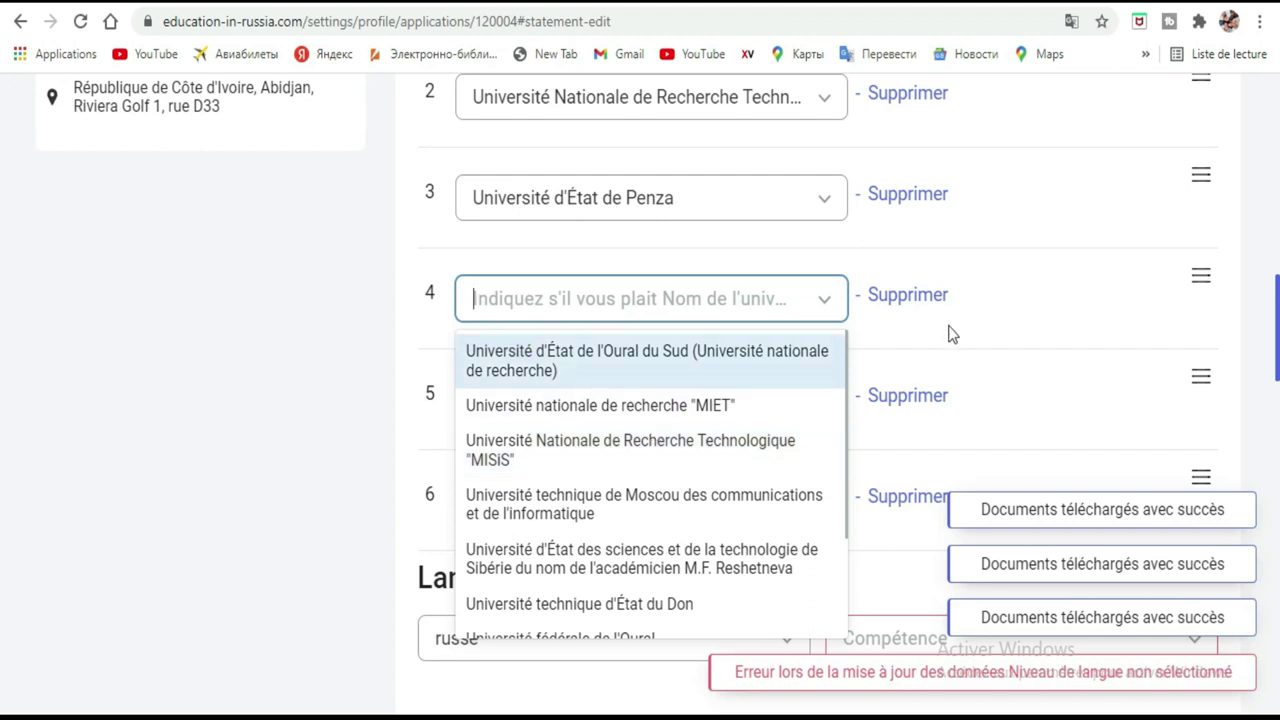
pyautogui.click(700, 410)
pyautogui.click(828, 413)
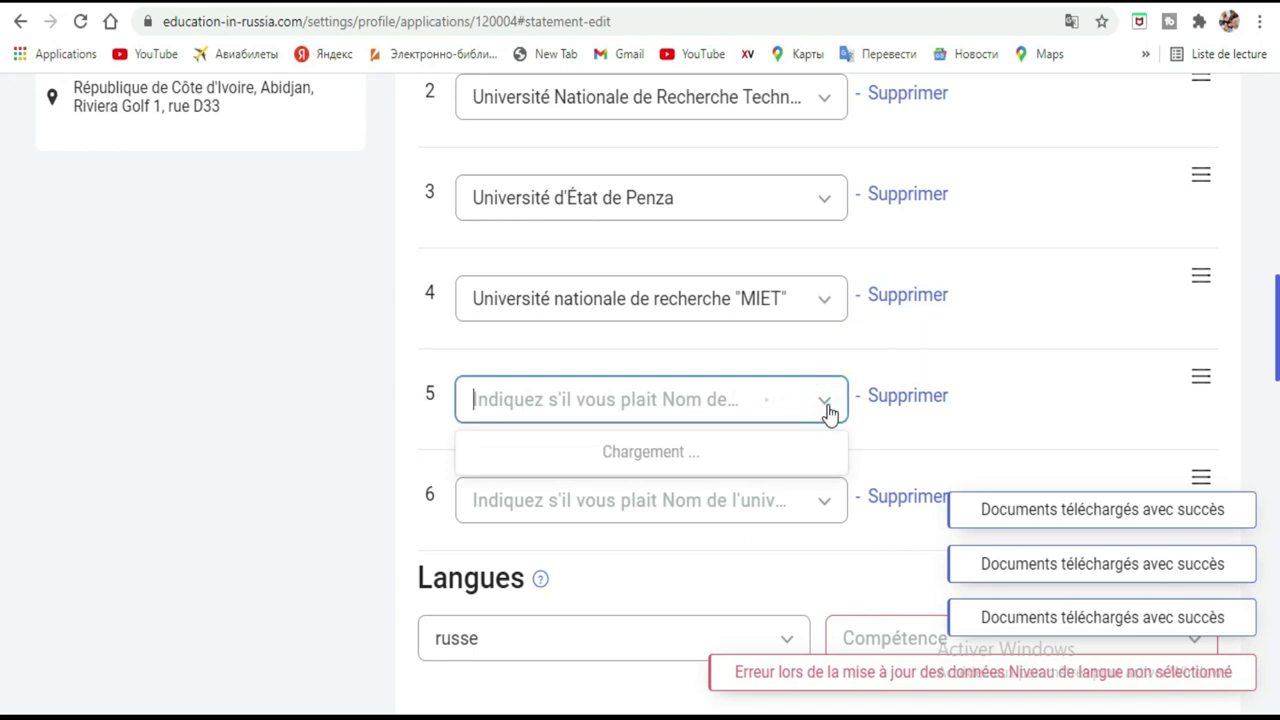
pyautogui.scroll(-3, 600, 505)
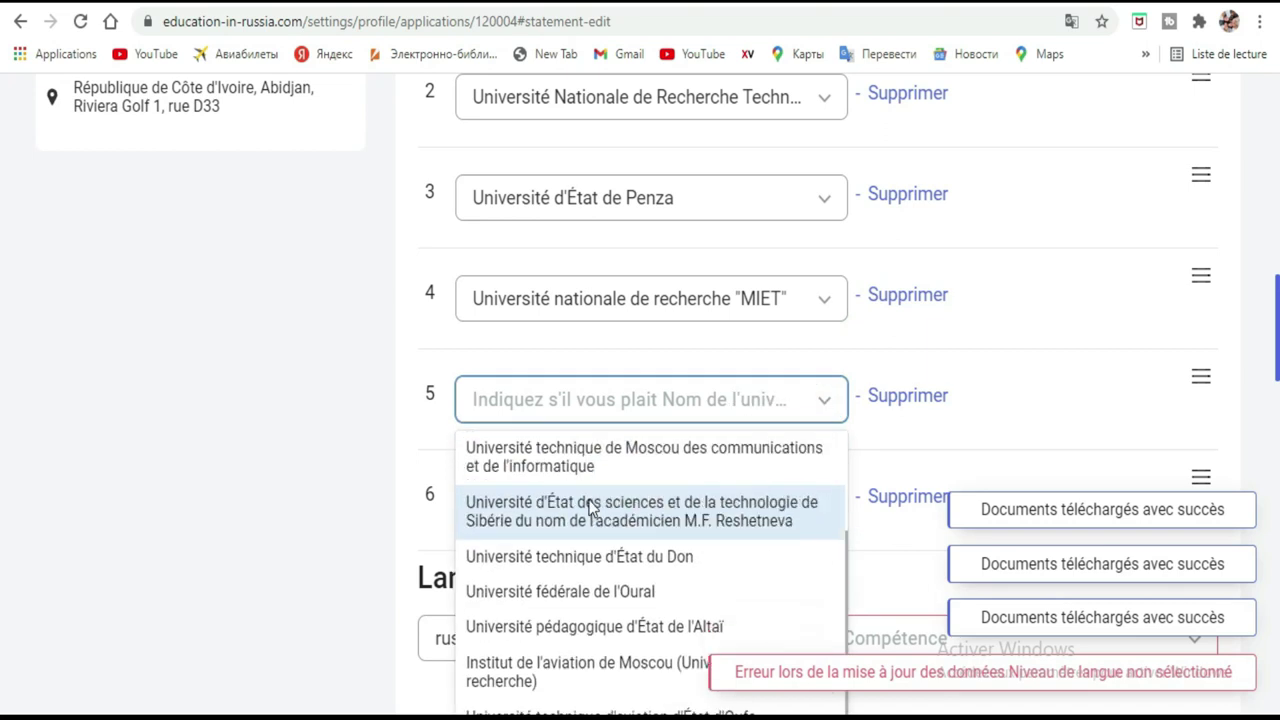
pyautogui.click(632, 462)
pyautogui.click(785, 500)
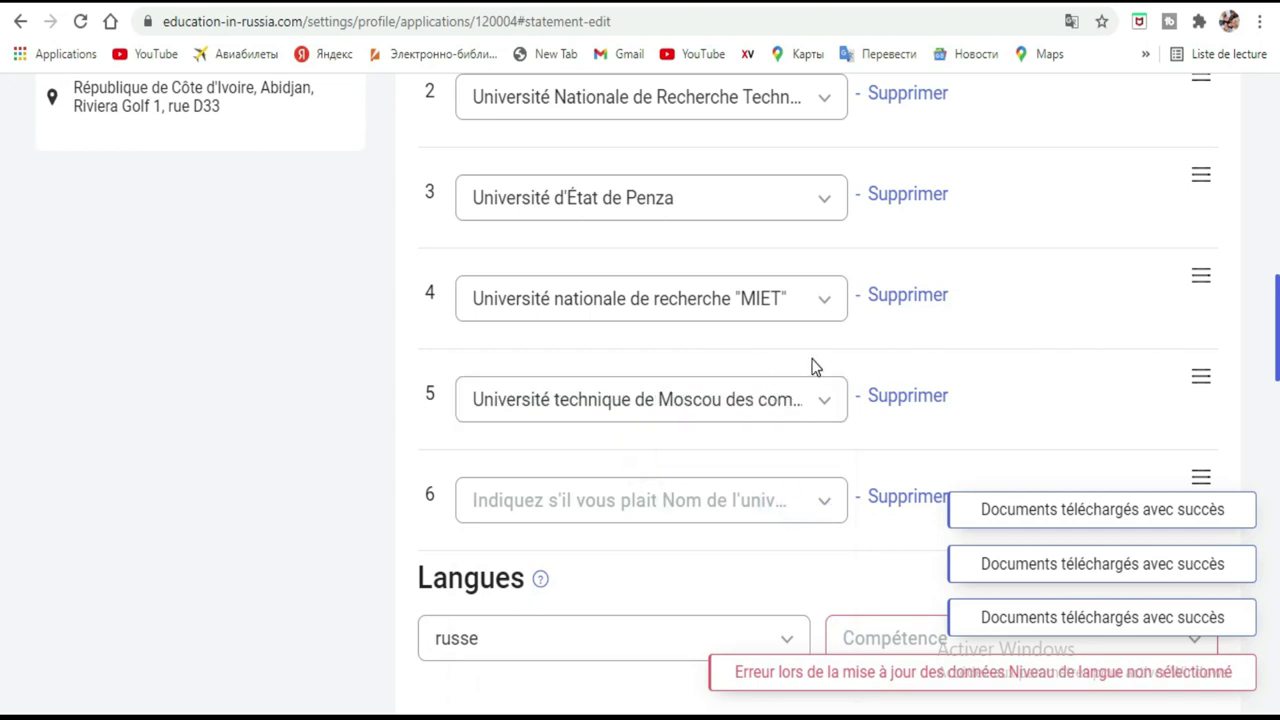
# Choose Université technique d'État du Don as the sixth university choice.
pyautogui.scroll(-4, 818, 350)
pyautogui.scroll(2, 826, 336)
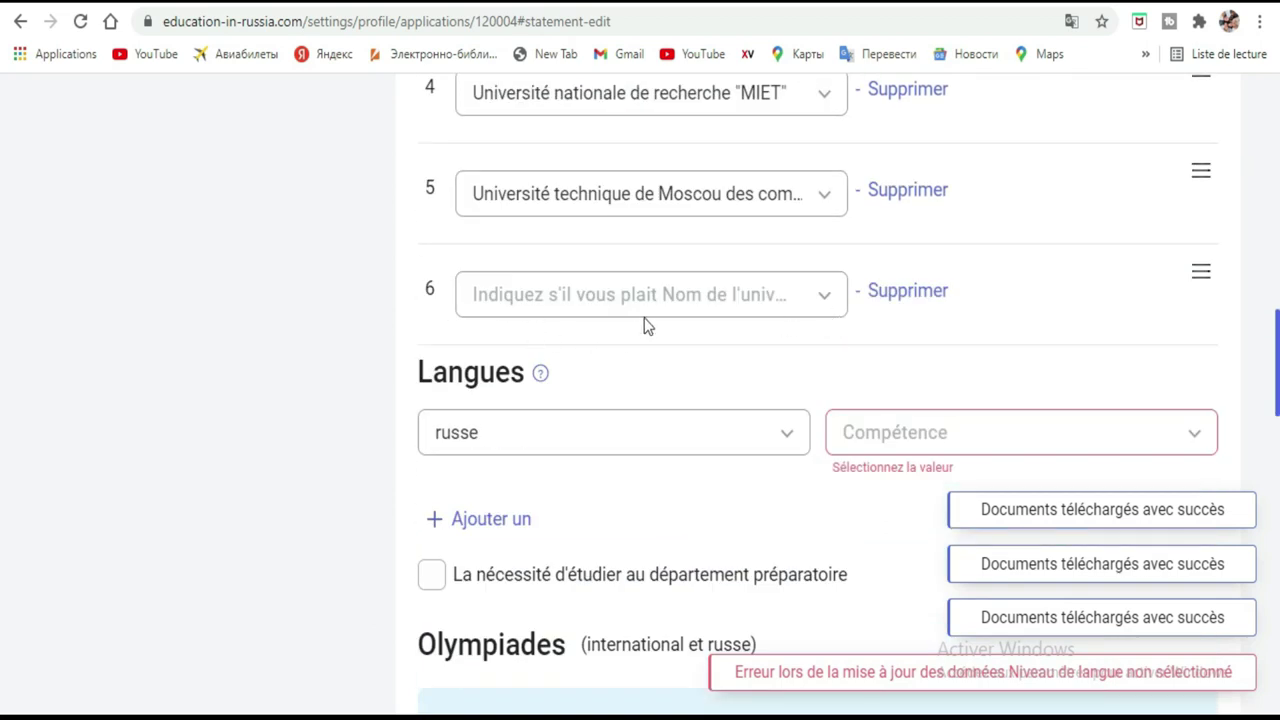
pyautogui.click(826, 298)
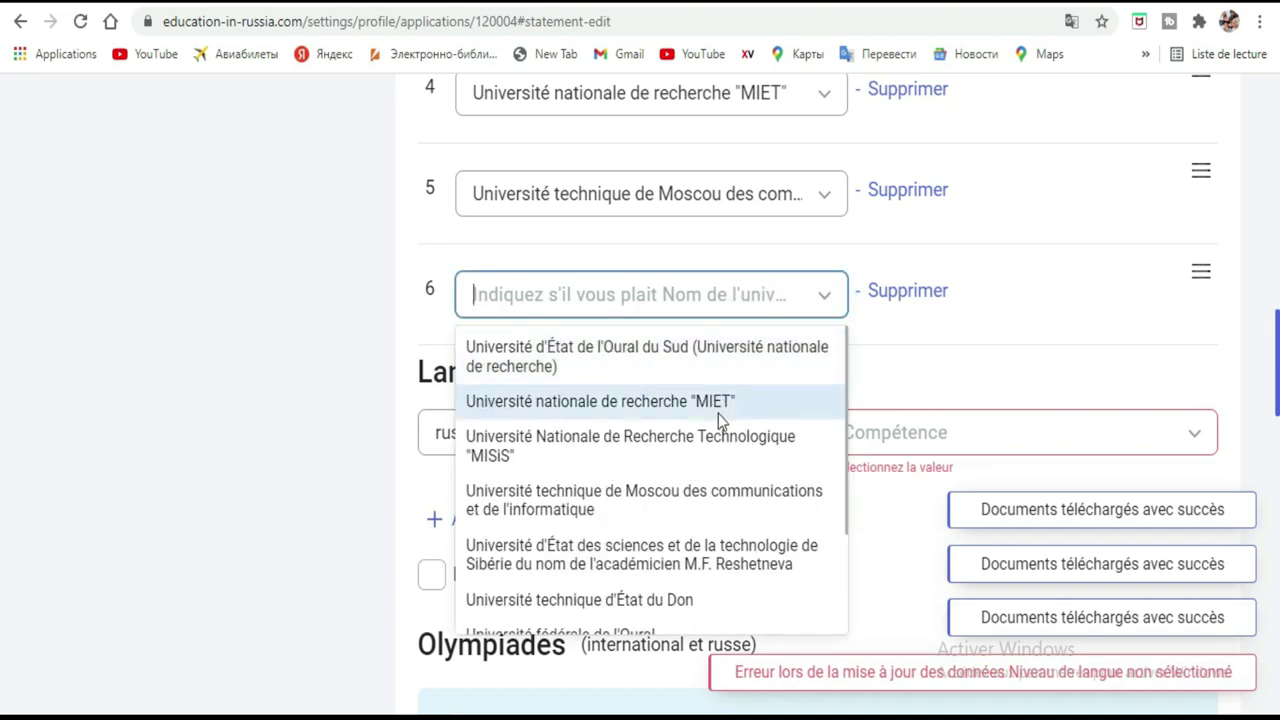
pyautogui.scroll(-2, 718, 418)
pyautogui.click(697, 450)
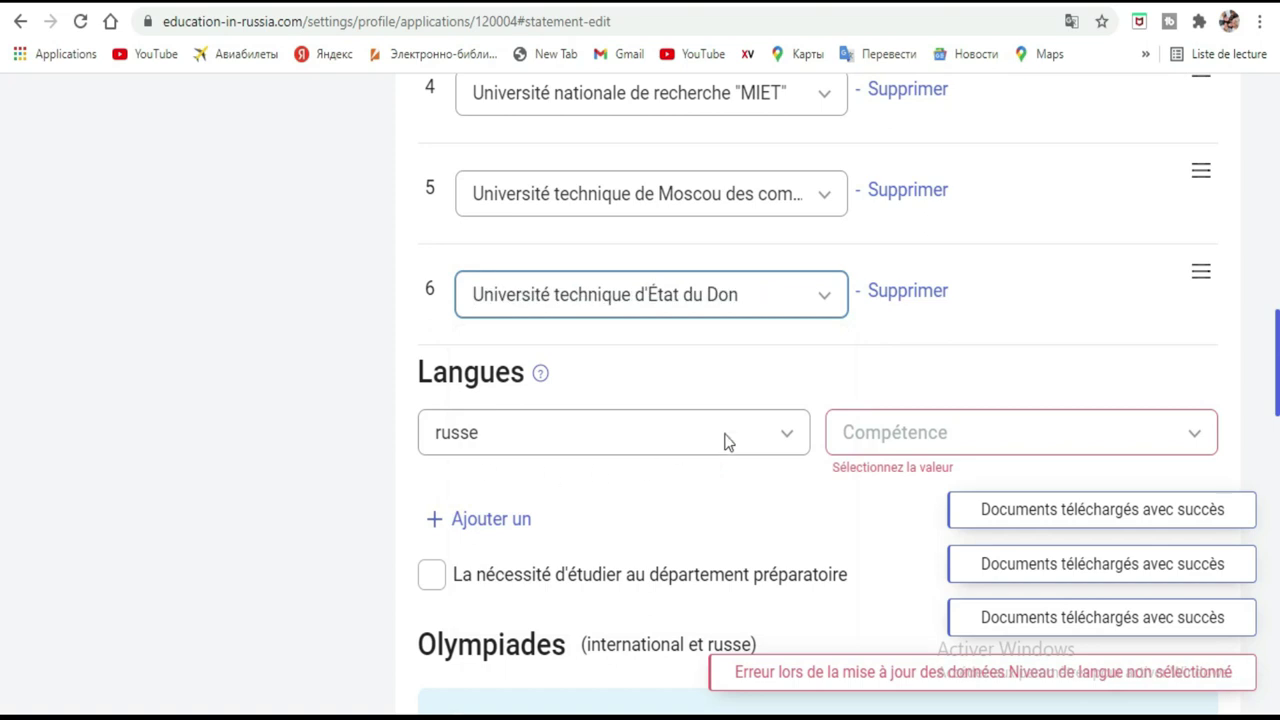
pyautogui.scroll(4, 368, 134)
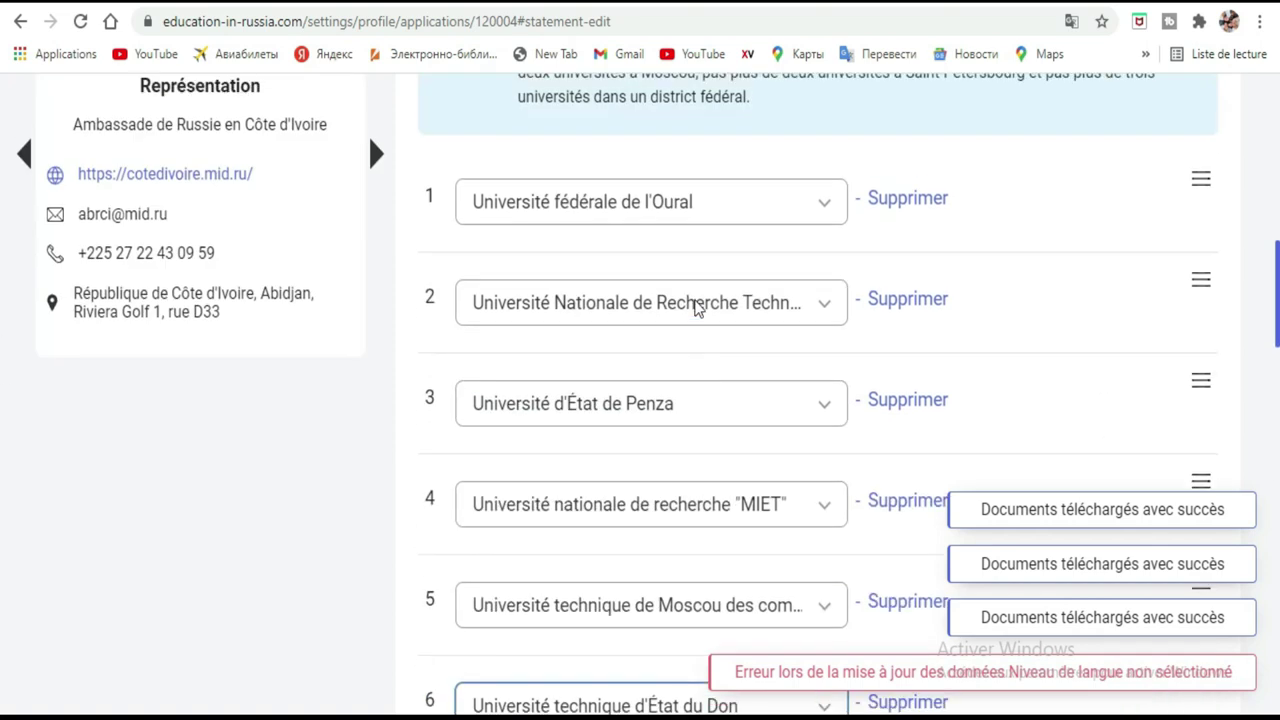
# Mark Russian as Je ne maîtrise pas la langue and add a second language row.
pyautogui.scroll(2, 700, 300)
pyautogui.scroll(-7, 699, 303)
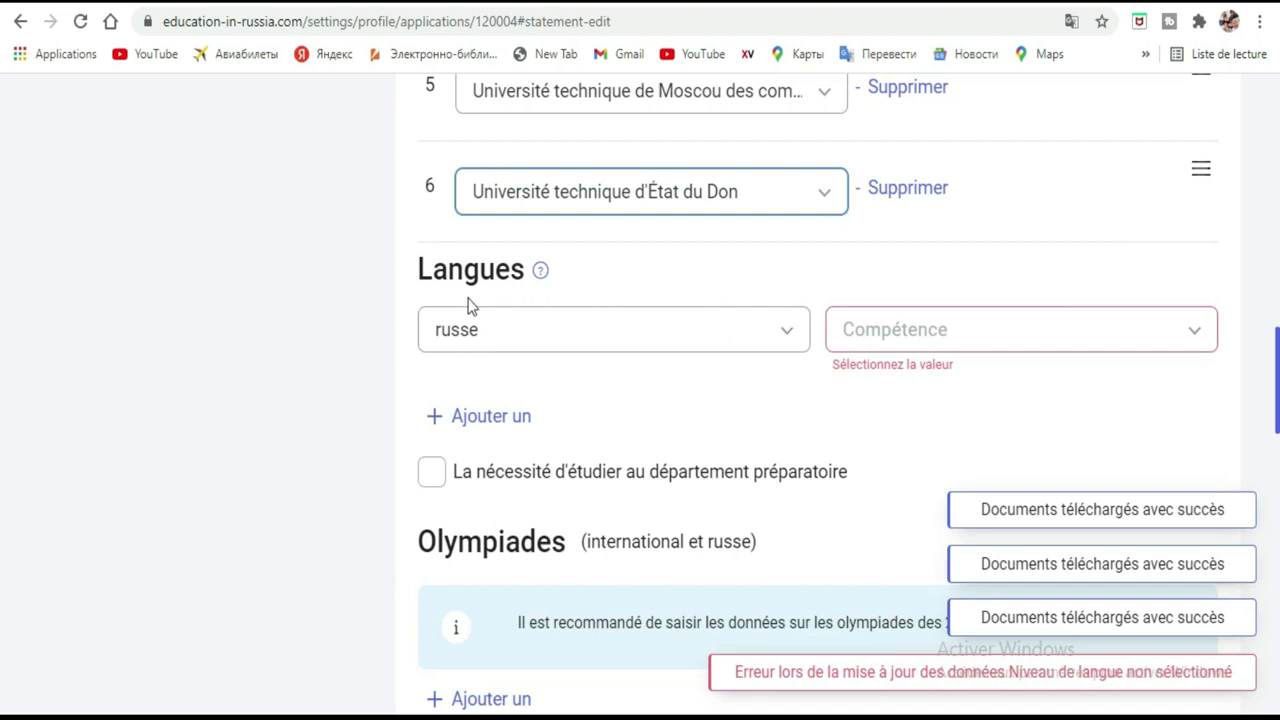
pyautogui.click(1176, 331)
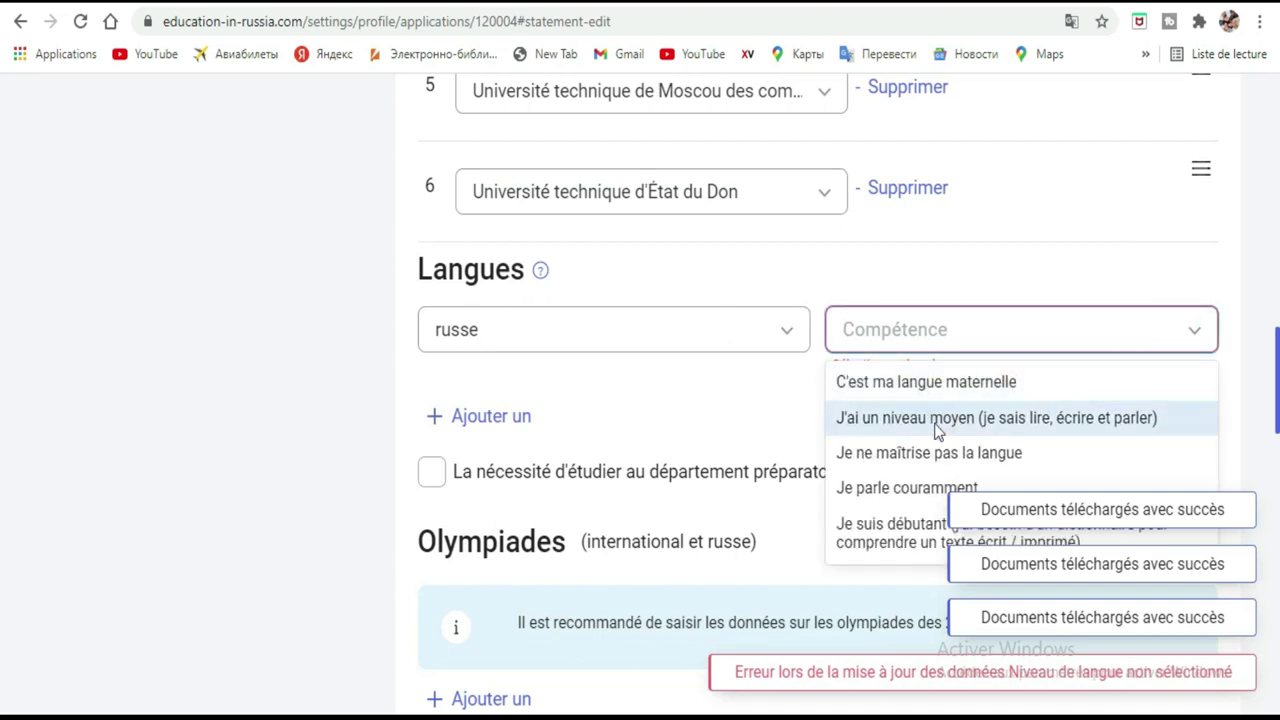
pyautogui.click(916, 462)
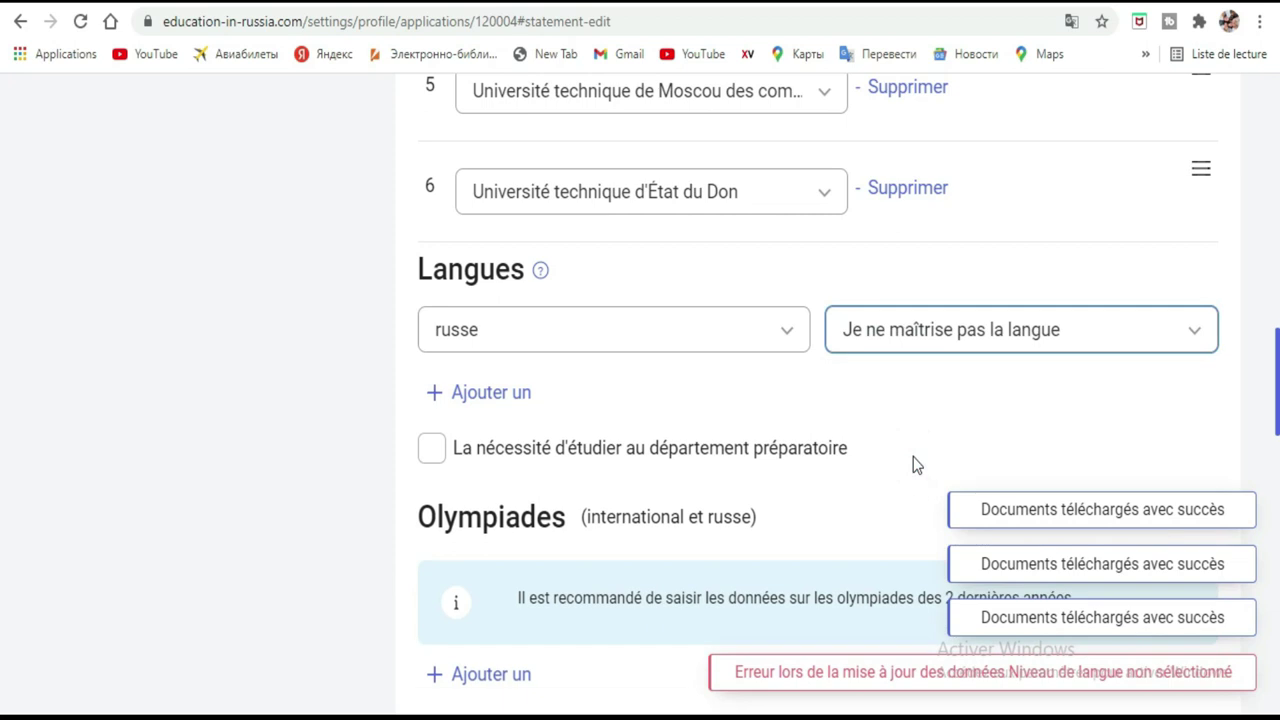
pyautogui.click(455, 398)
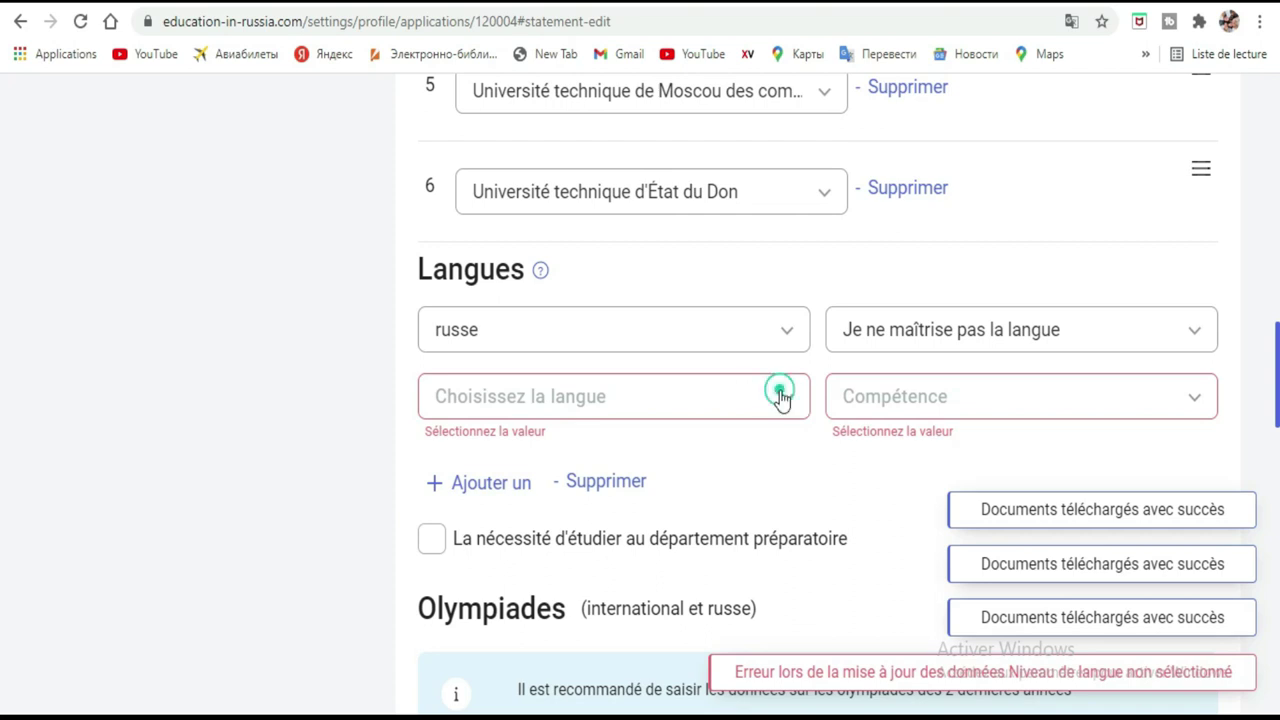
pyautogui.click(782, 400)
pyautogui.scroll(-10, 687, 472)
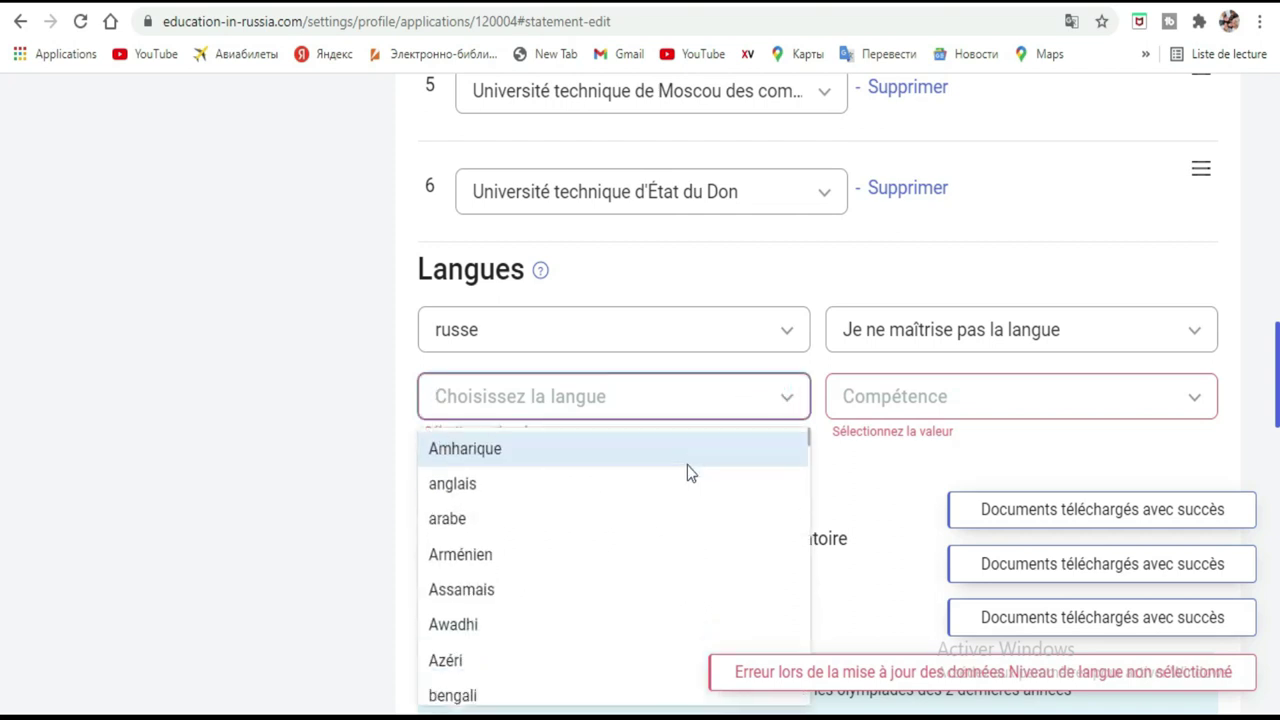
pyautogui.scroll(-10, 687, 472)
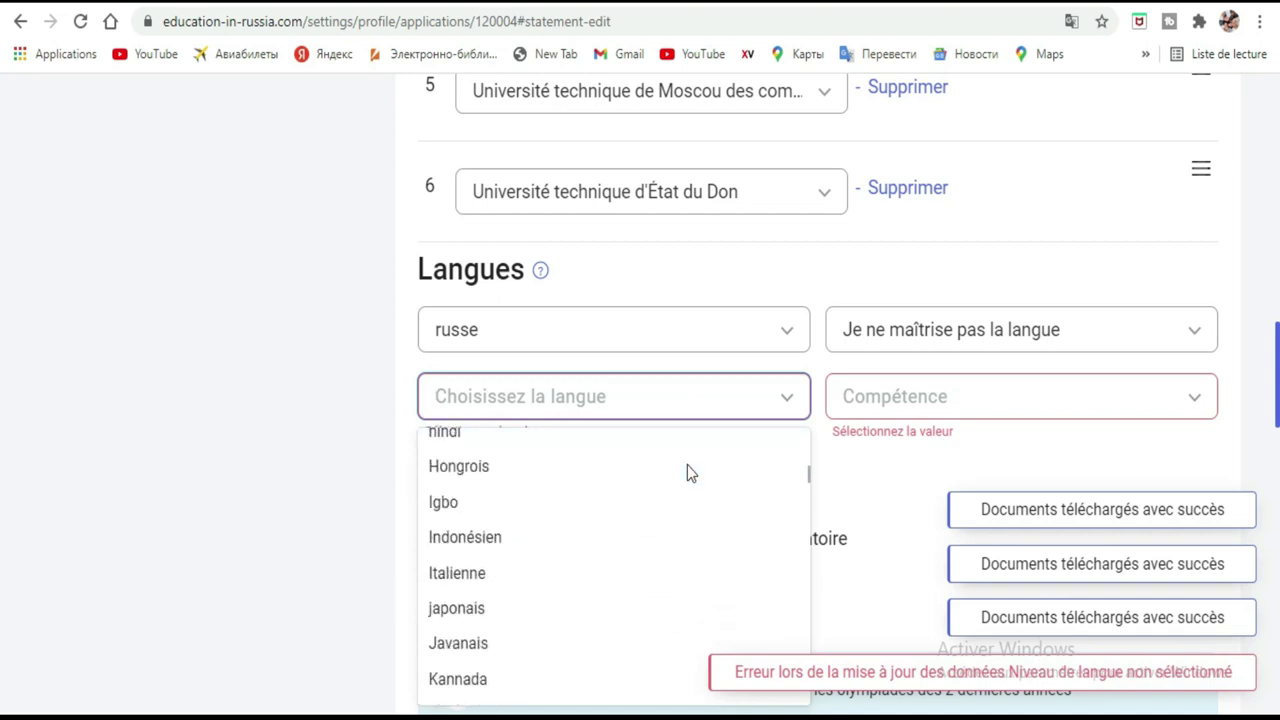
pyautogui.scroll(-5, 687, 472)
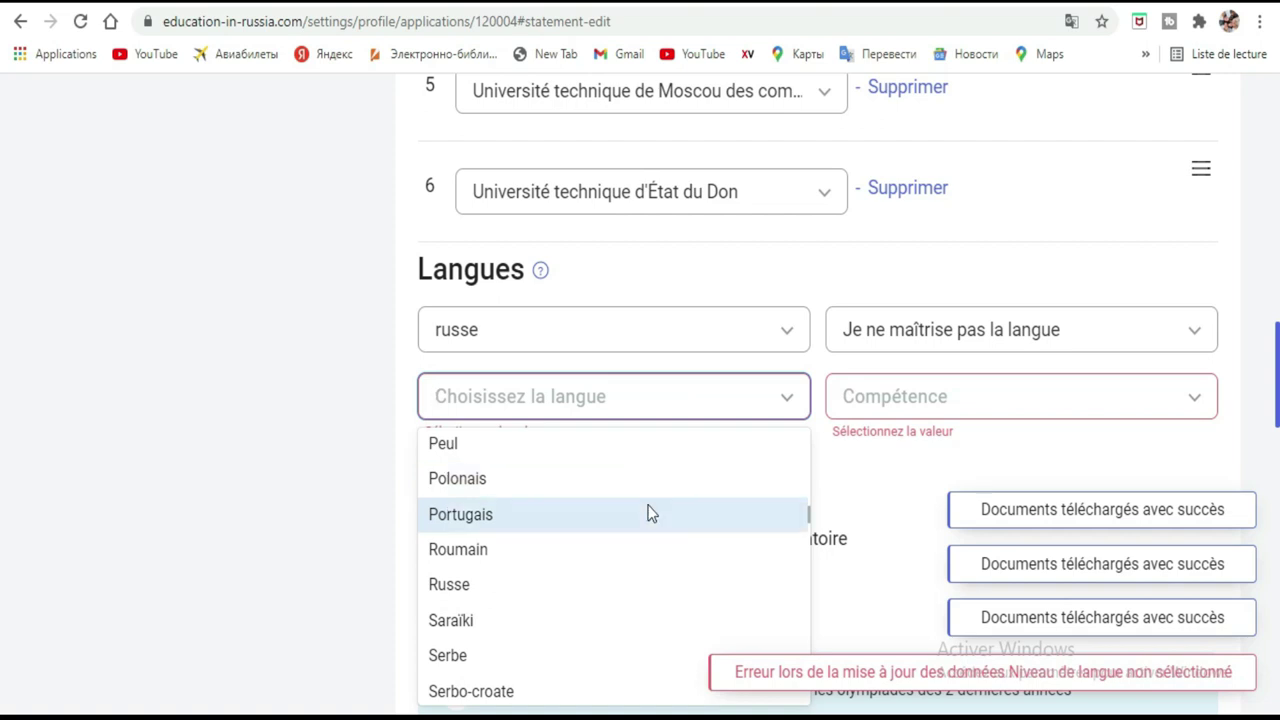
pyautogui.scroll(-5, 648, 512)
pyautogui.scroll(-4, 648, 512)
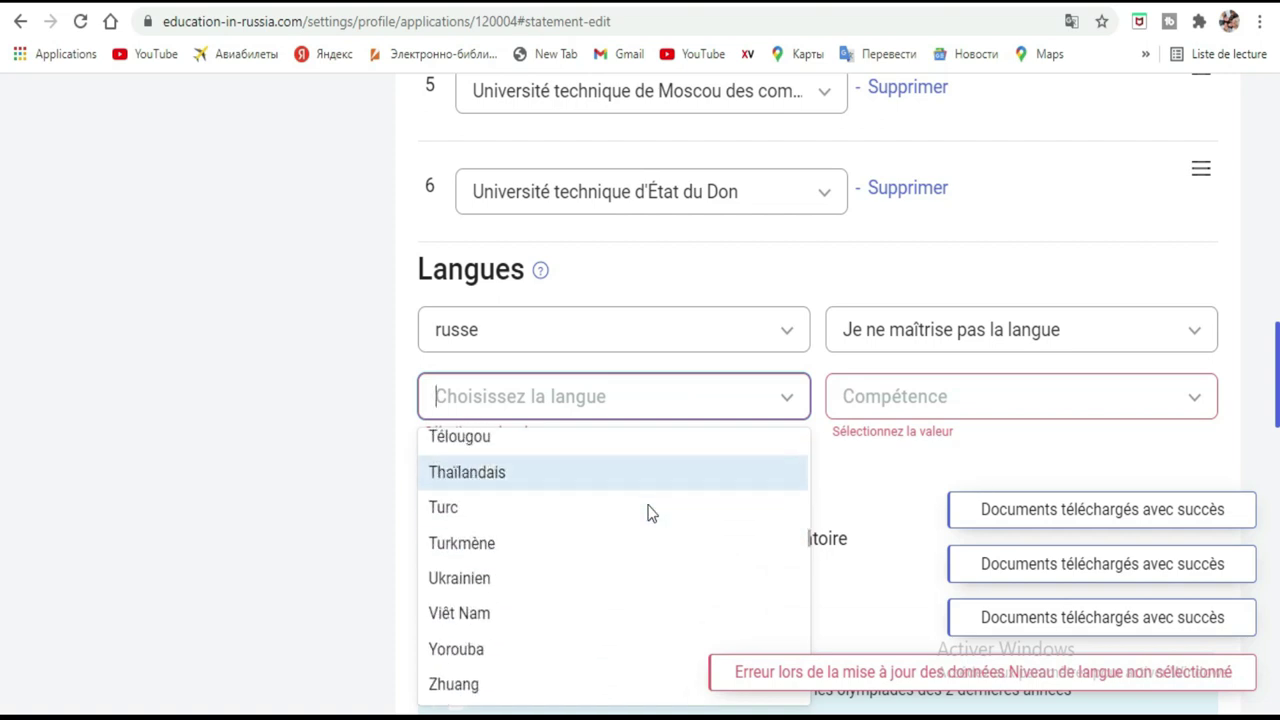
pyautogui.scroll(-3, 648, 512)
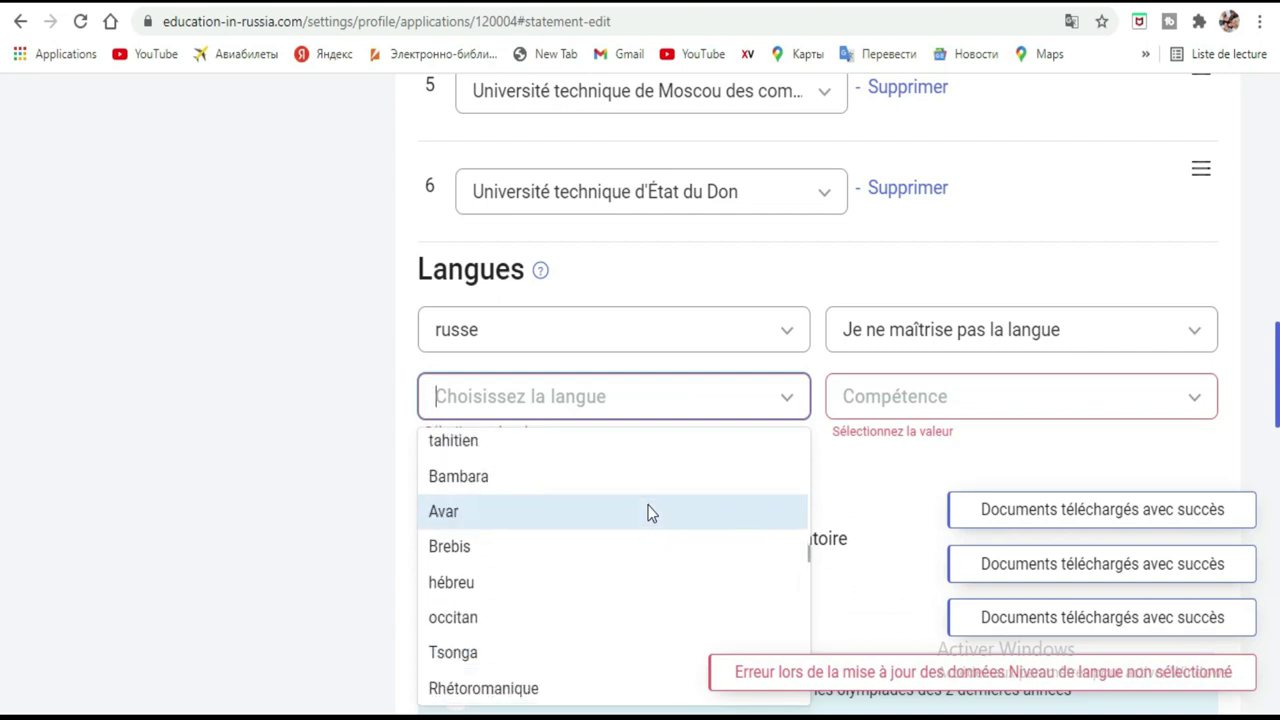
pyautogui.scroll(-3, 648, 512)
pyautogui.scroll(-3, 648, 512)
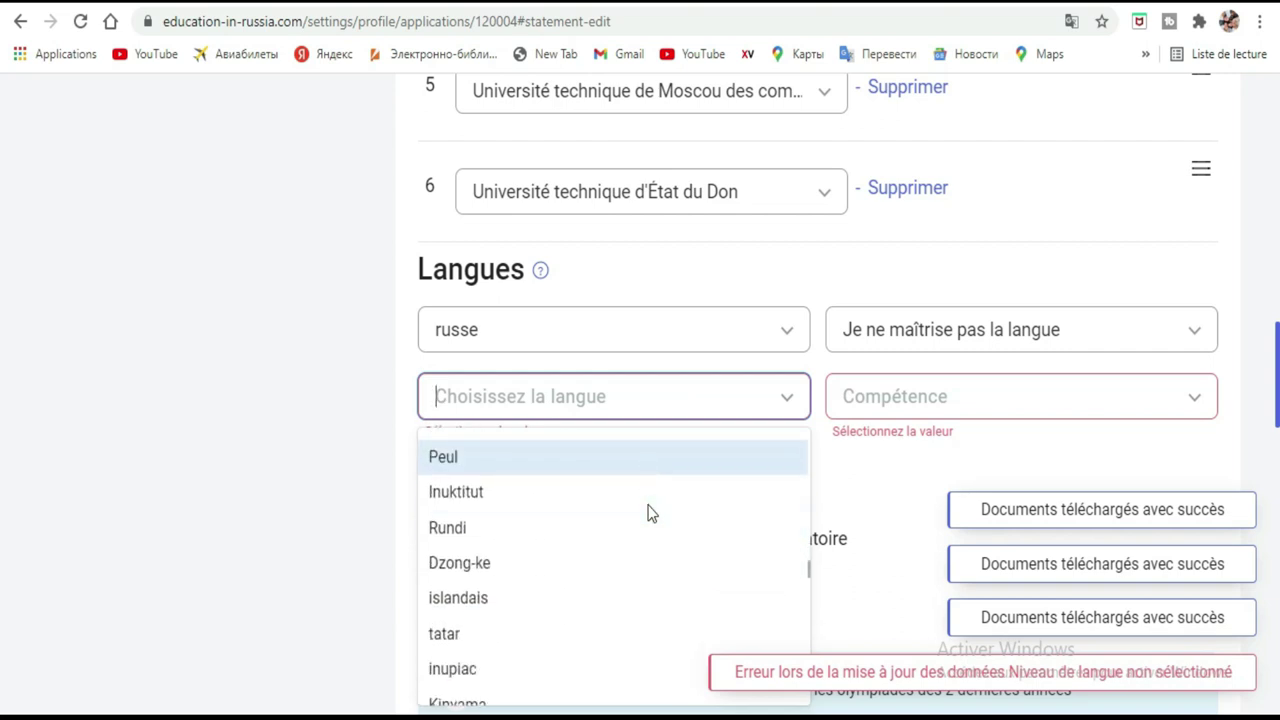
pyautogui.scroll(-1, 648, 512)
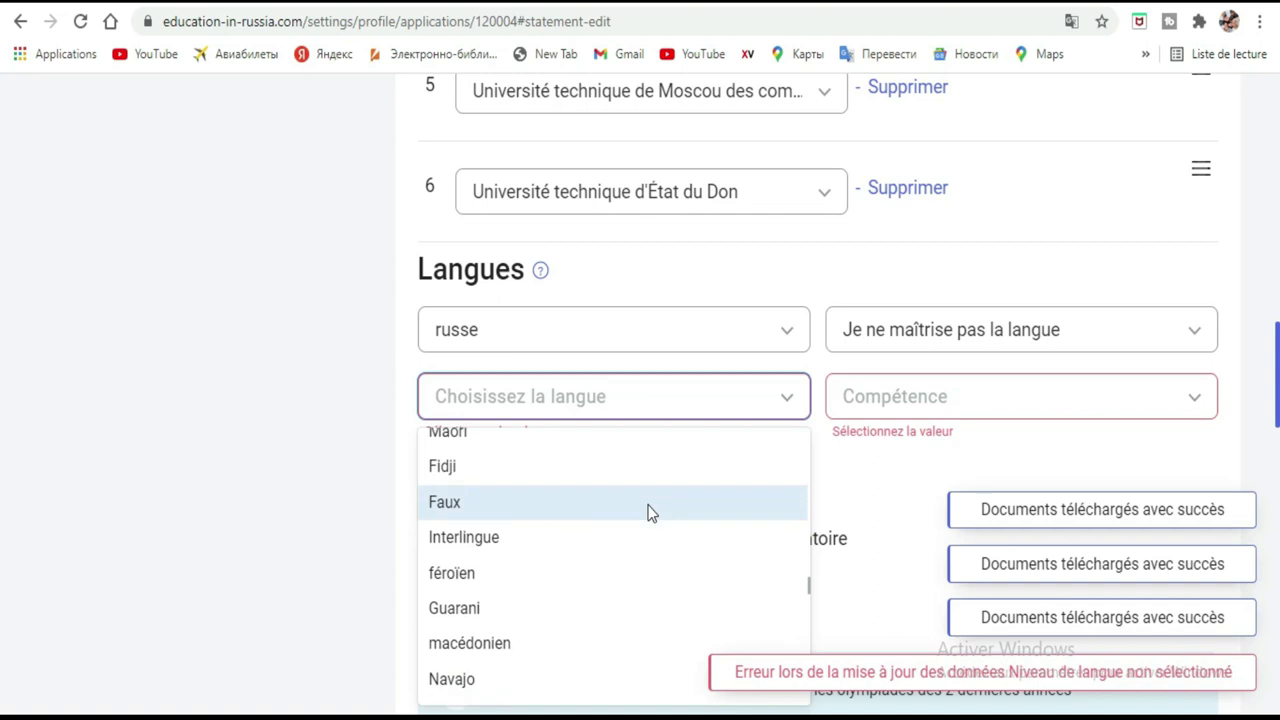
pyautogui.scroll(1, 648, 512)
pyautogui.scroll(-3, 648, 512)
pyautogui.scroll(-4, 648, 512)
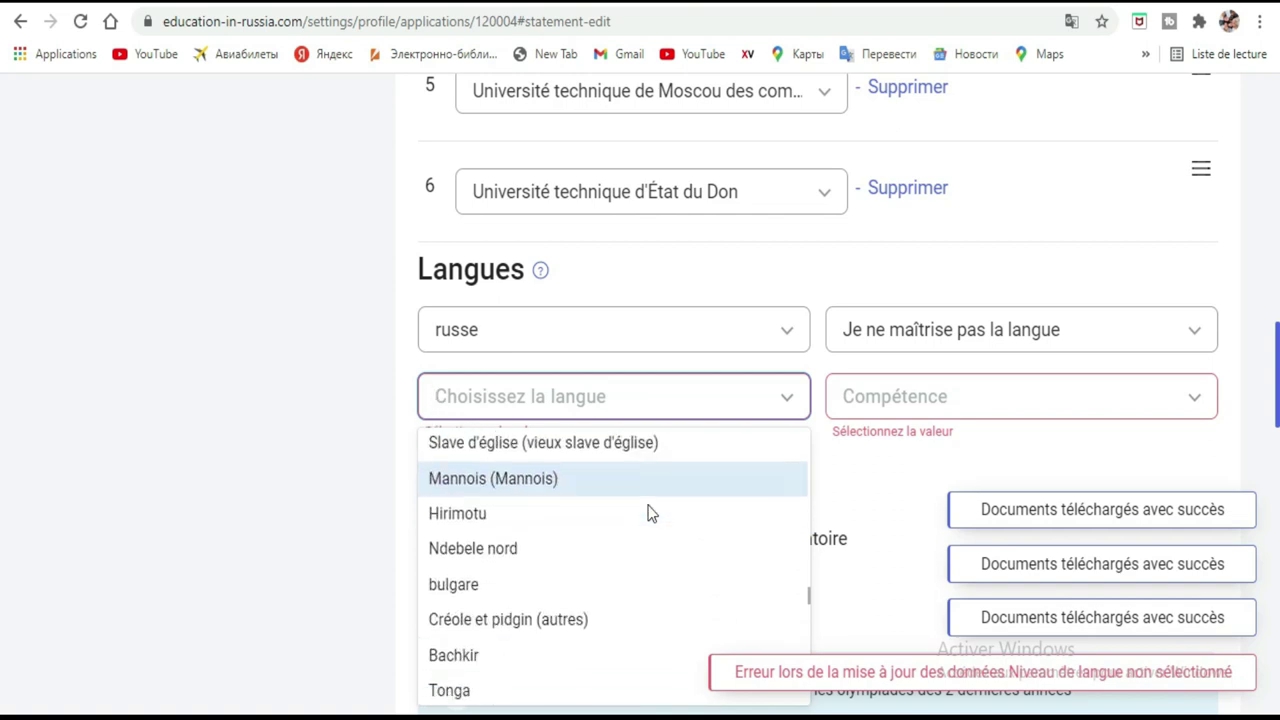
pyautogui.scroll(-2, 648, 512)
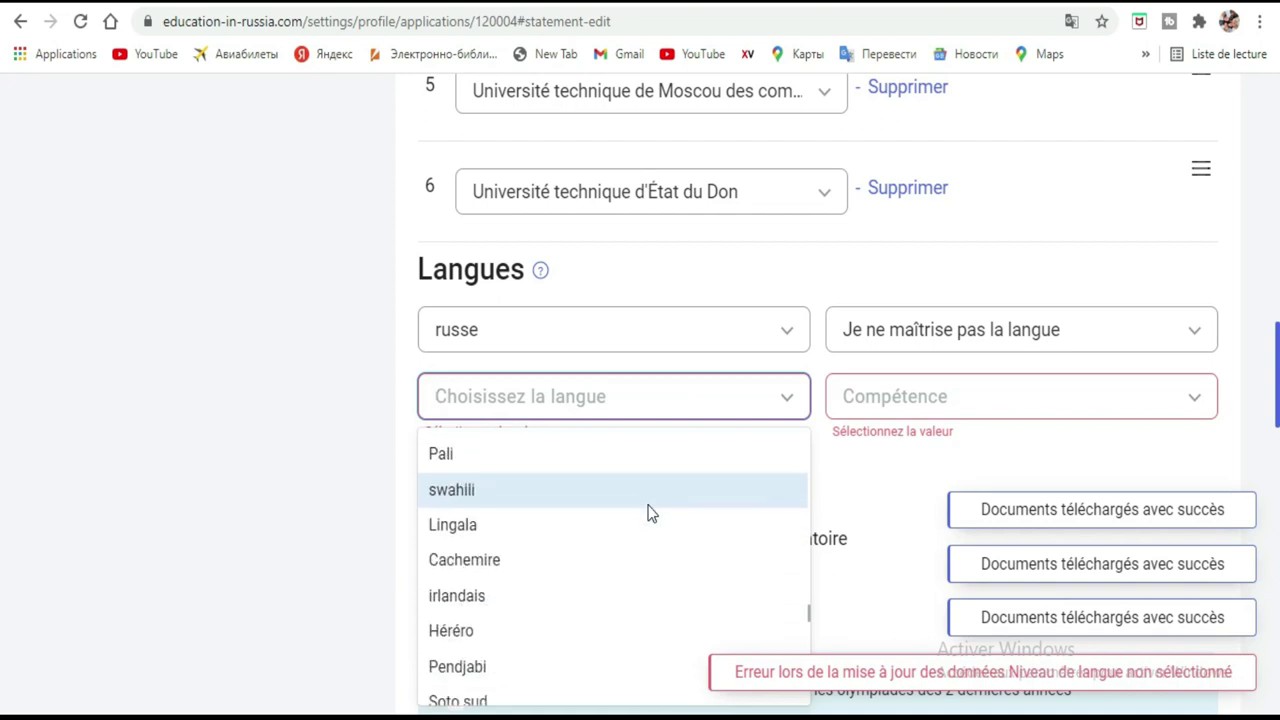
pyautogui.scroll(-5, 648, 512)
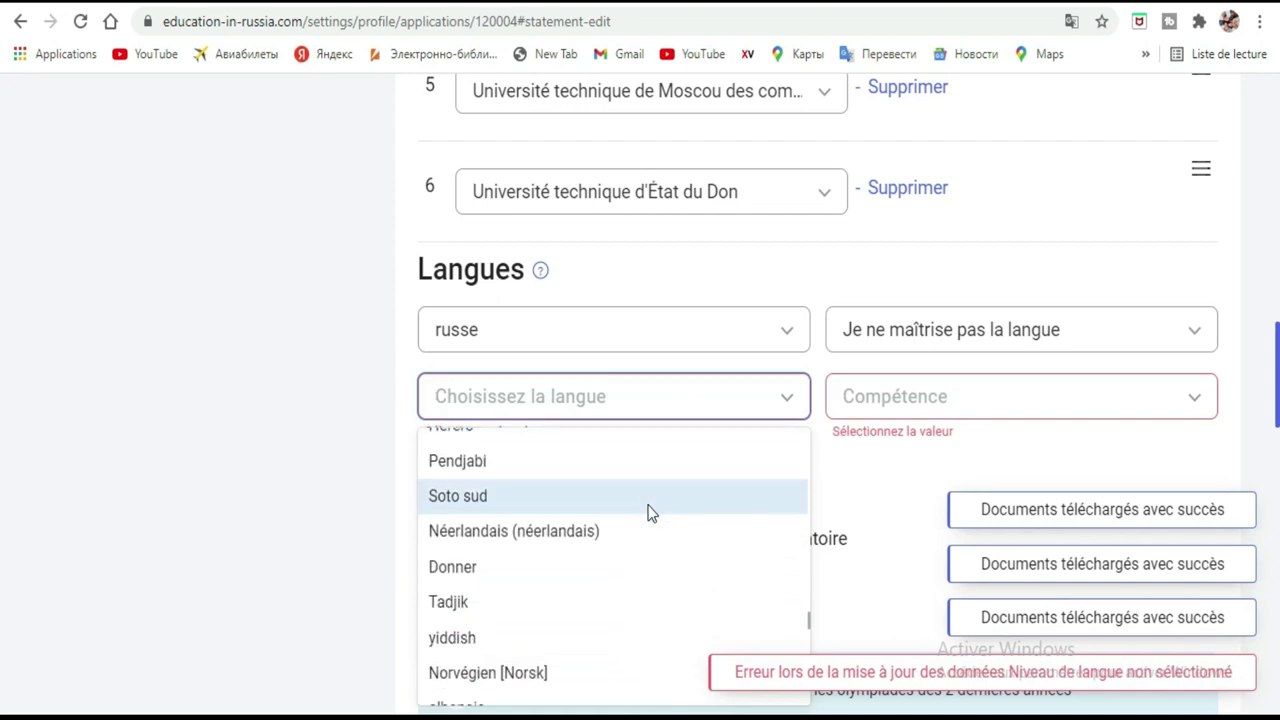
pyautogui.scroll(-4, 648, 512)
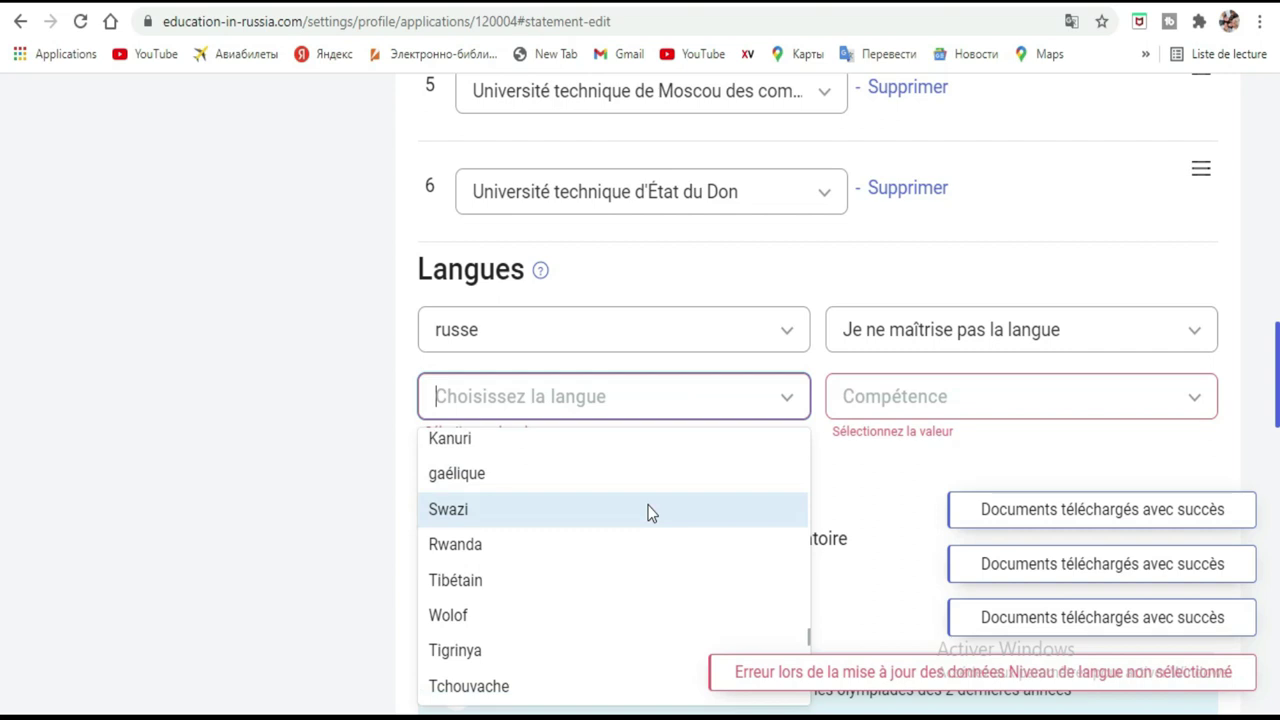
pyautogui.scroll(-4, 648, 512)
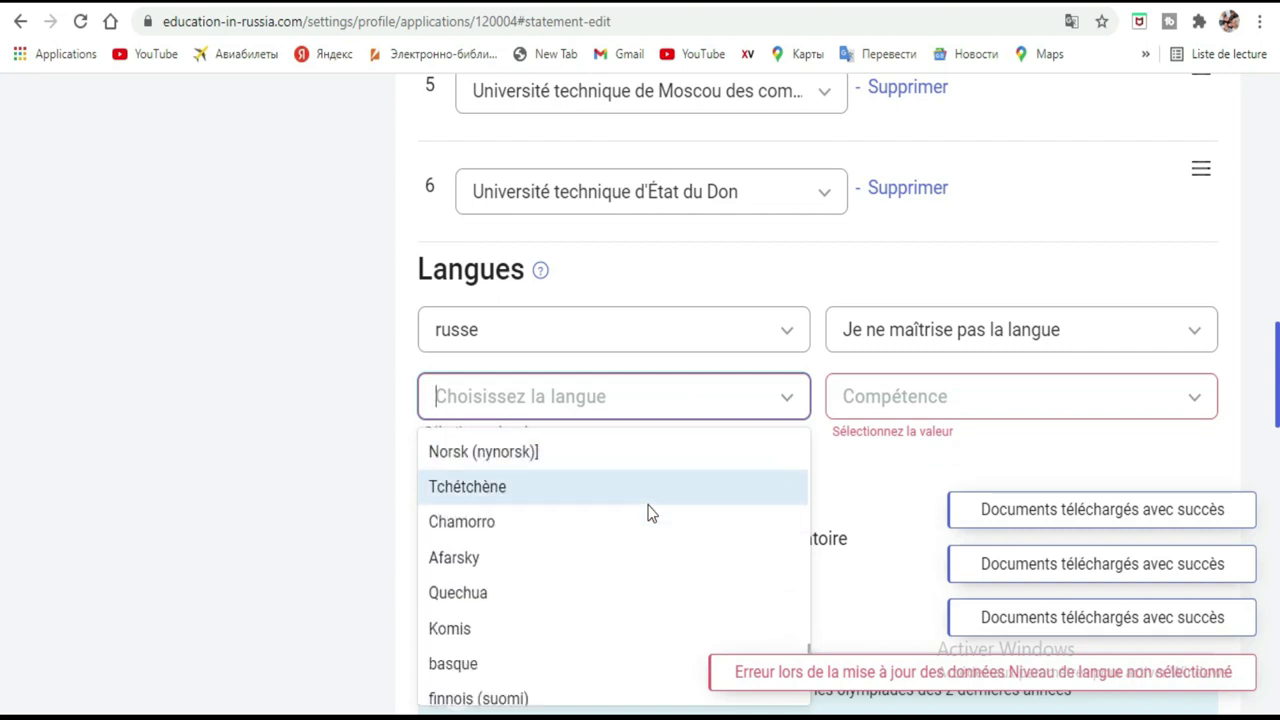
pyautogui.scroll(-5, 648, 512)
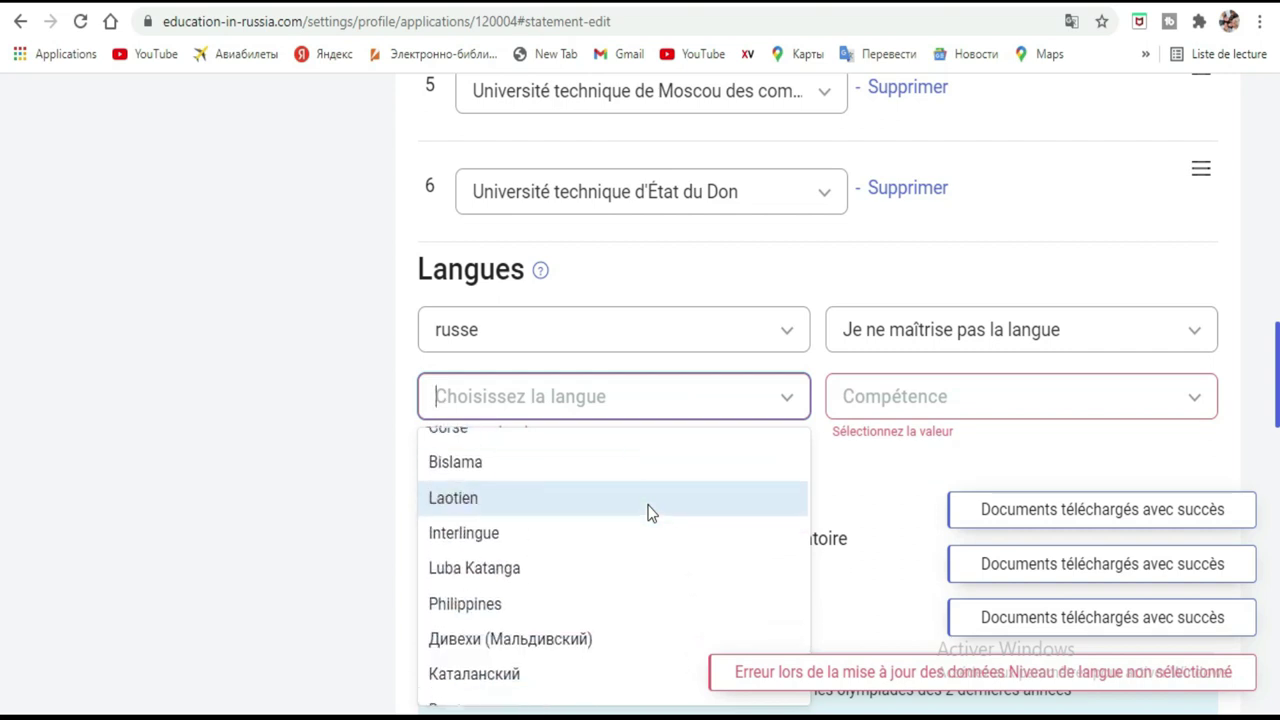
pyautogui.scroll(-5, 648, 512)
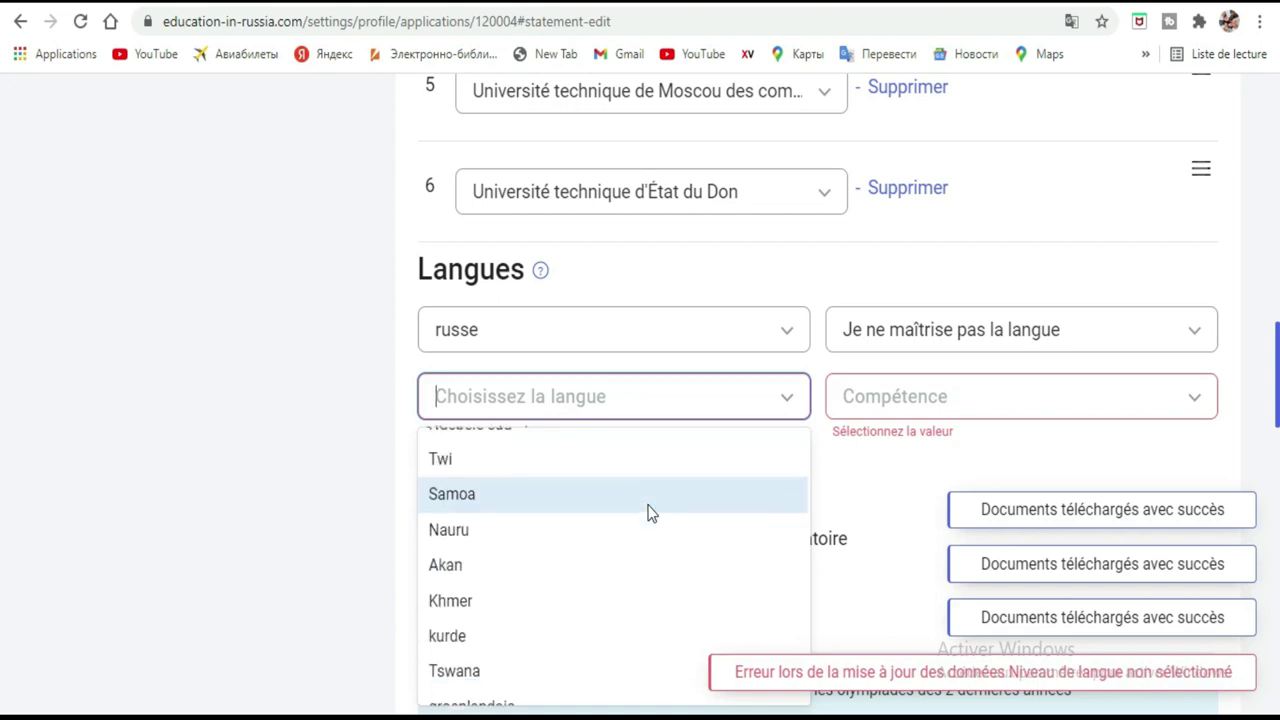
pyautogui.scroll(-4, 648, 512)
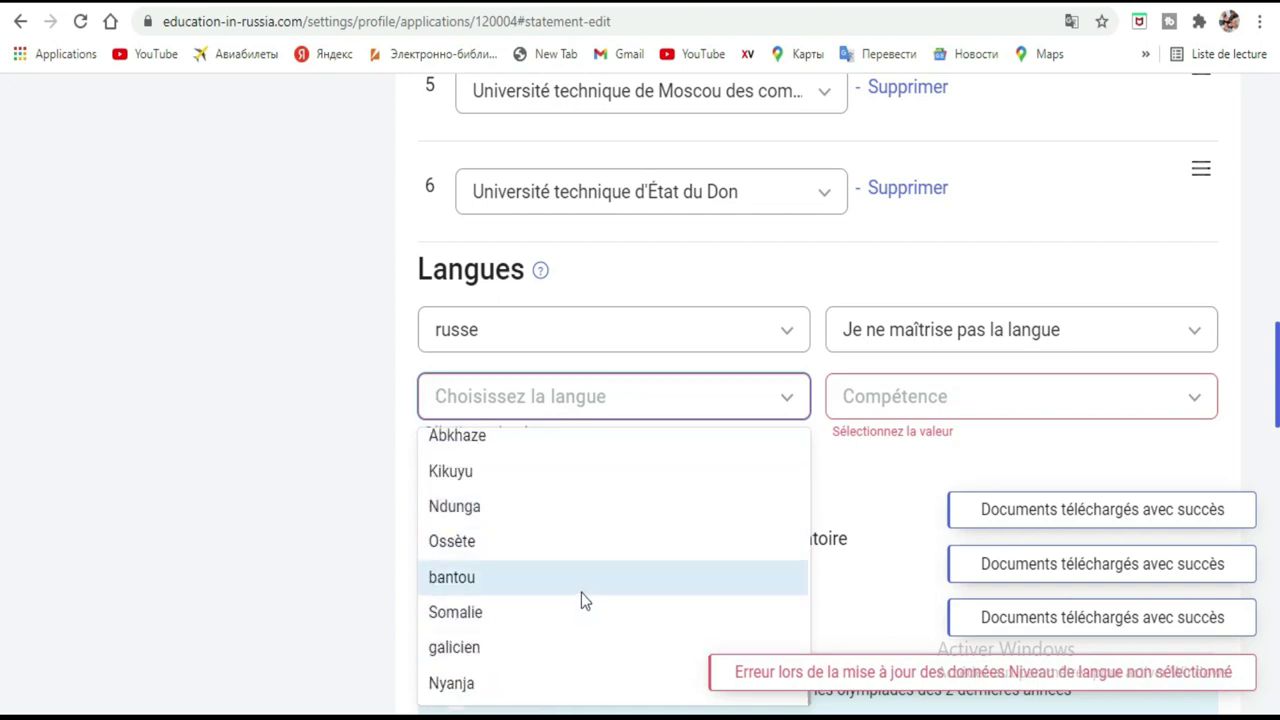
pyautogui.scroll(3, 581, 590)
pyautogui.scroll(4, 581, 592)
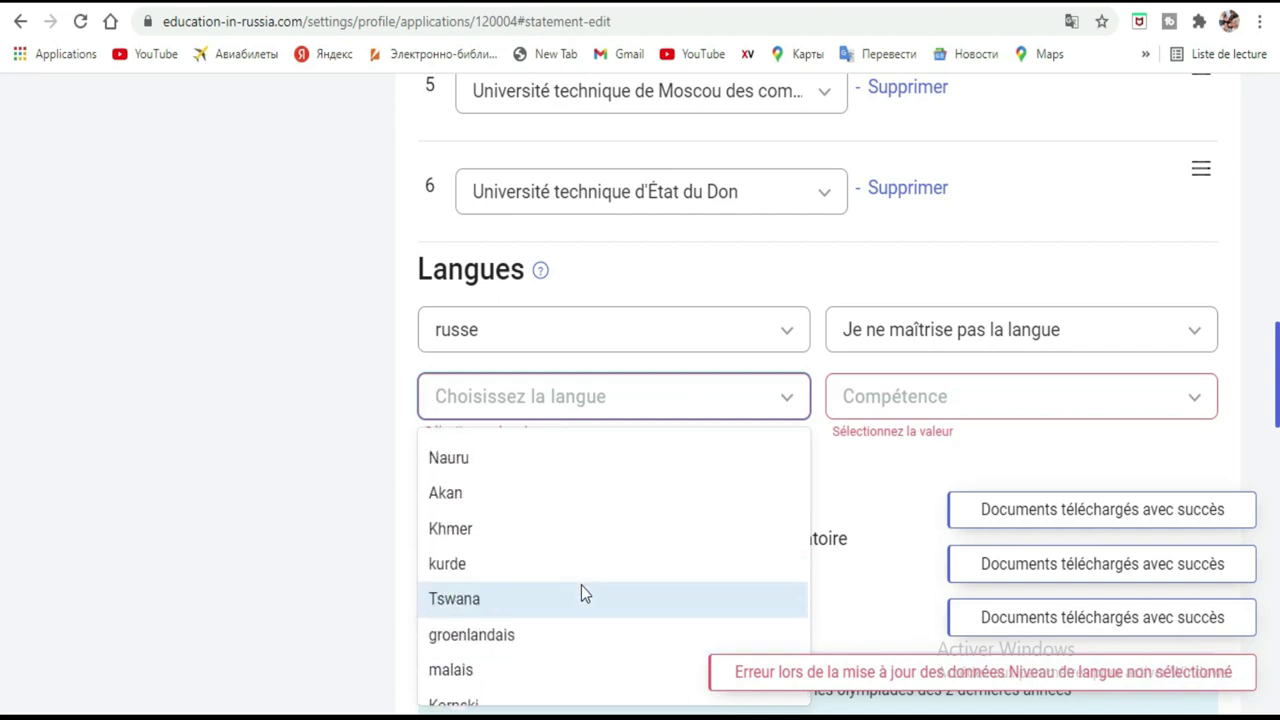
pyautogui.scroll(5, 581, 586)
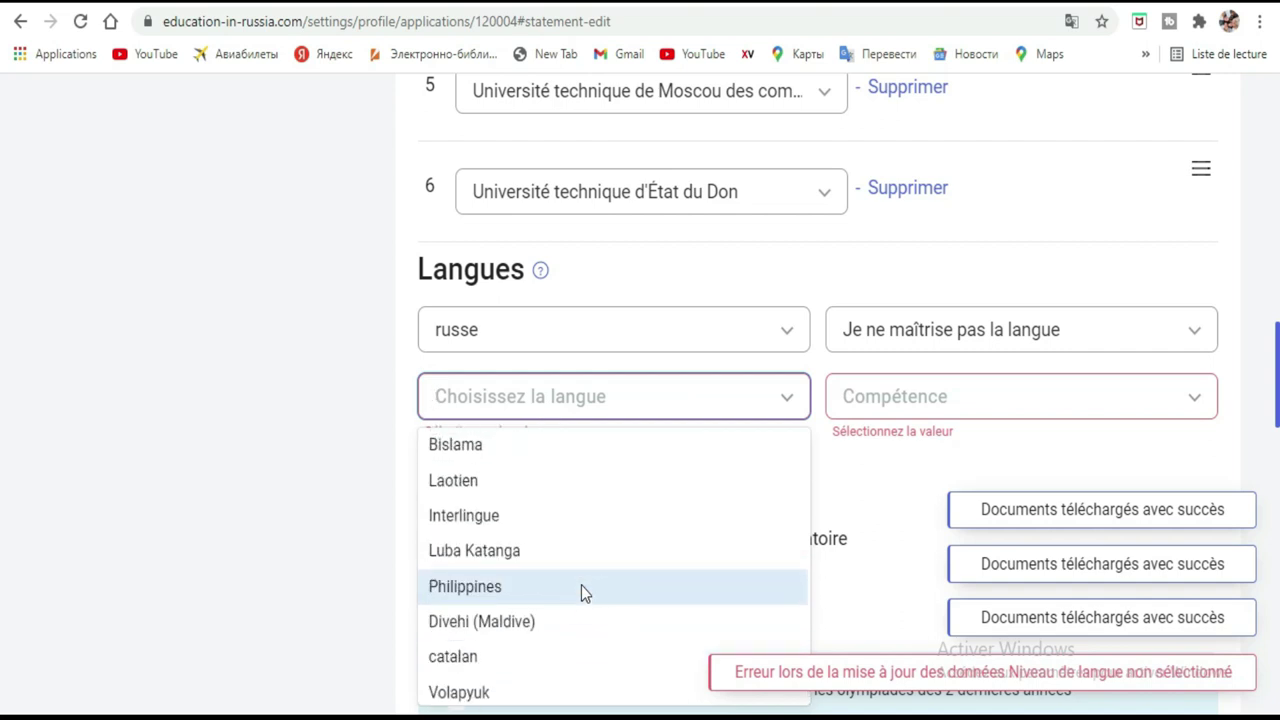
pyautogui.scroll(5, 581, 591)
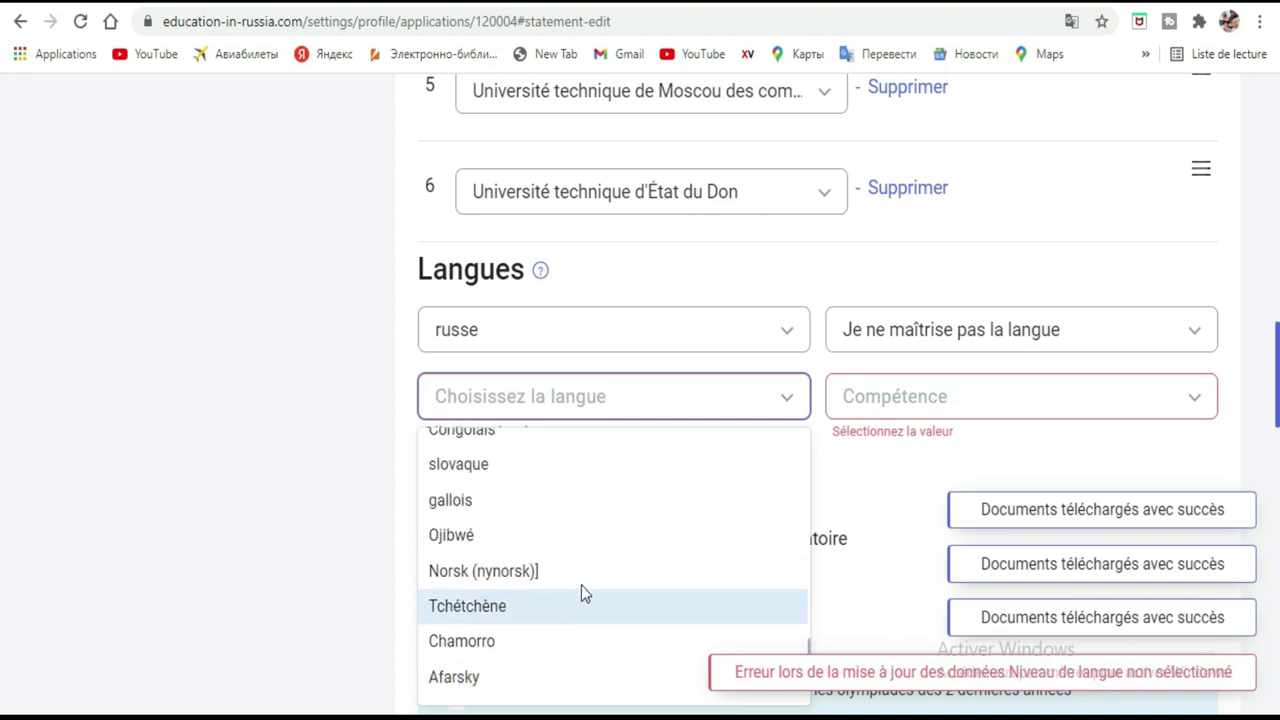
pyautogui.scroll(5, 581, 592)
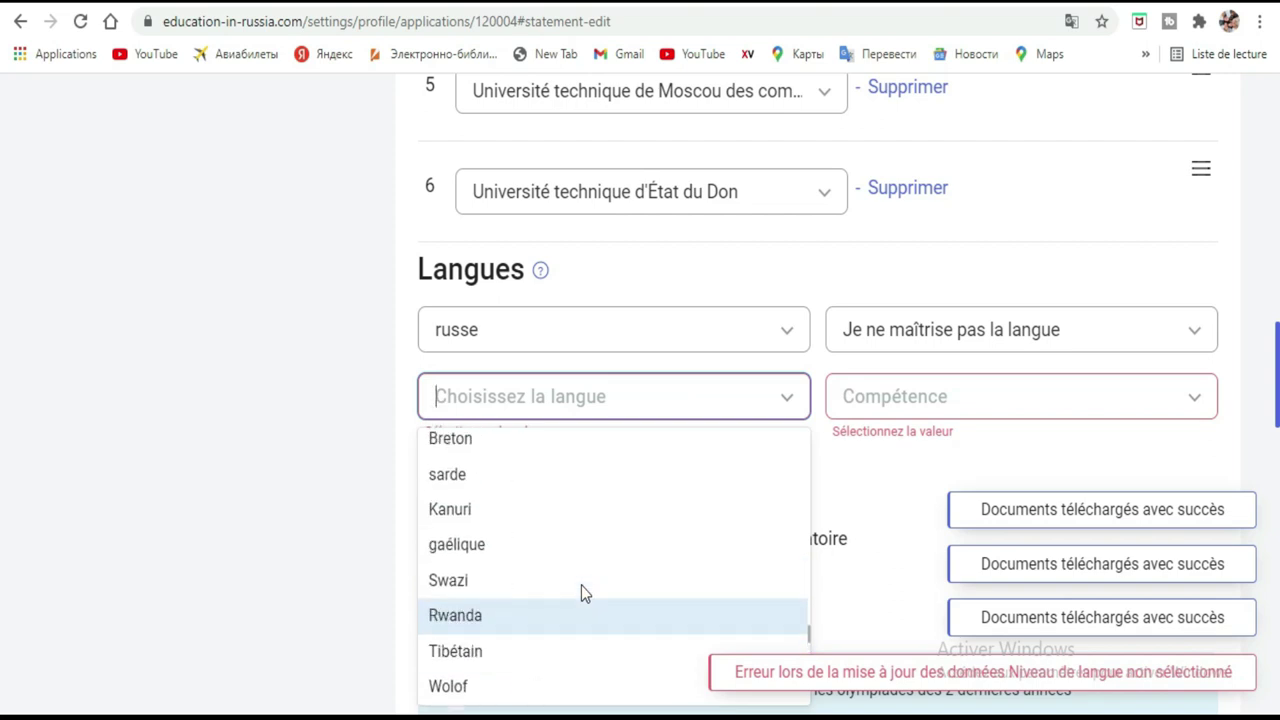
pyautogui.scroll(4, 581, 592)
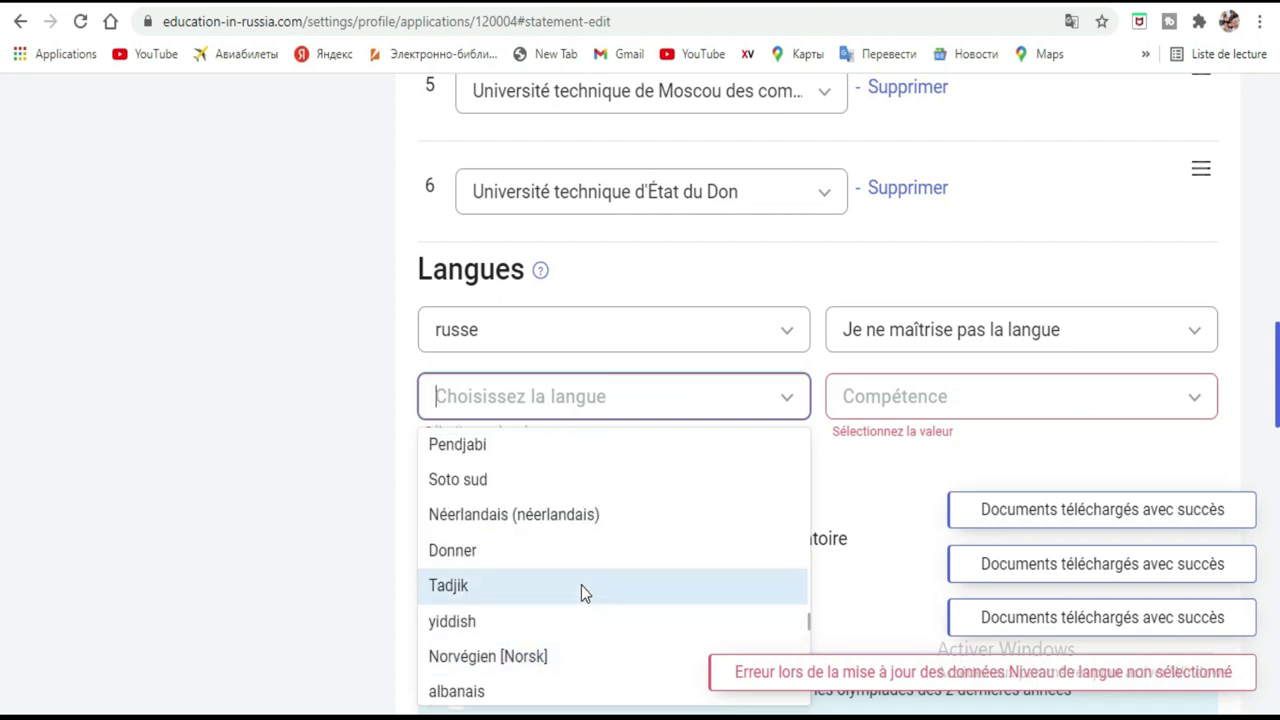
pyautogui.scroll(2, 581, 592)
pyautogui.scroll(4, 581, 587)
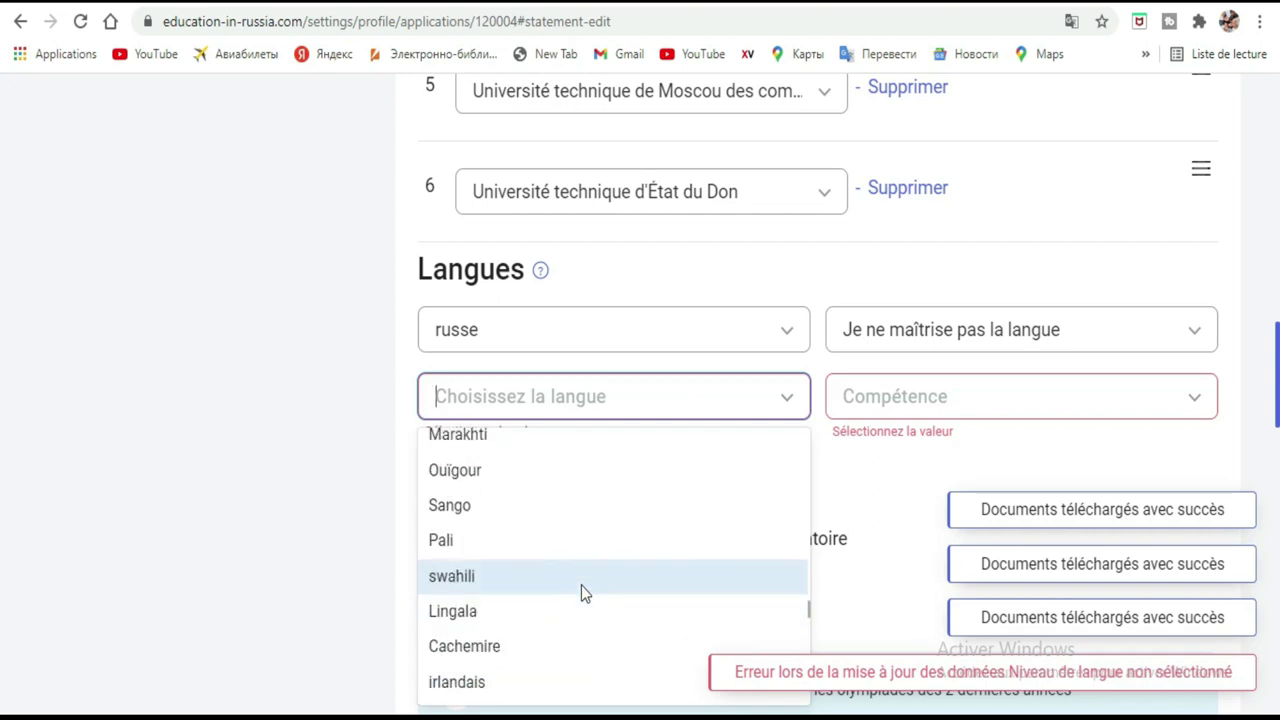
pyautogui.scroll(4, 583, 592)
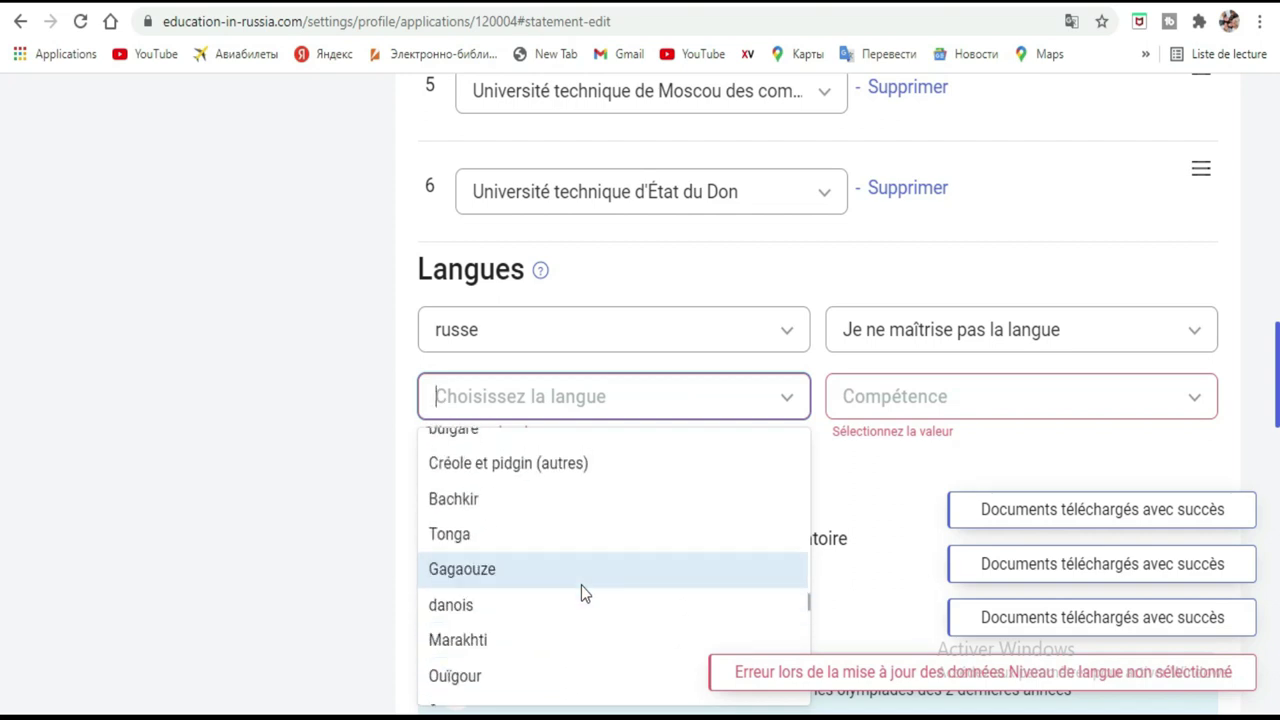
pyautogui.scroll(4, 581, 592)
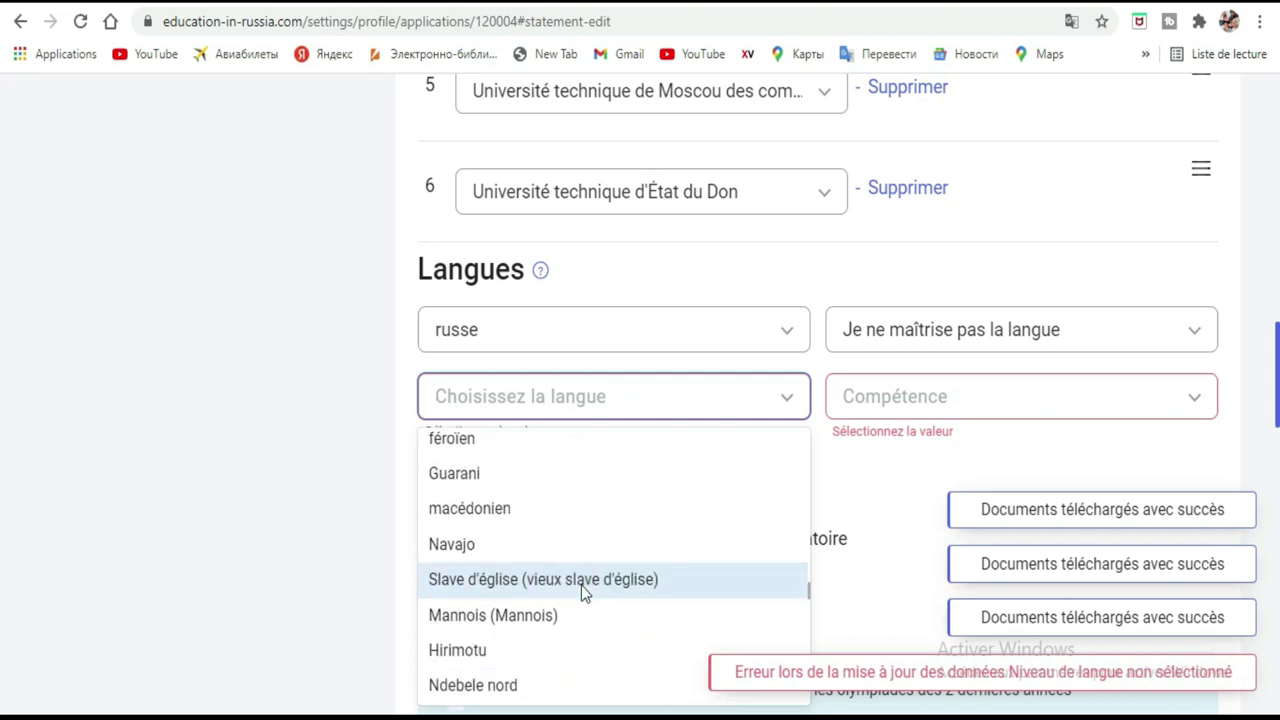
pyautogui.scroll(3, 583, 592)
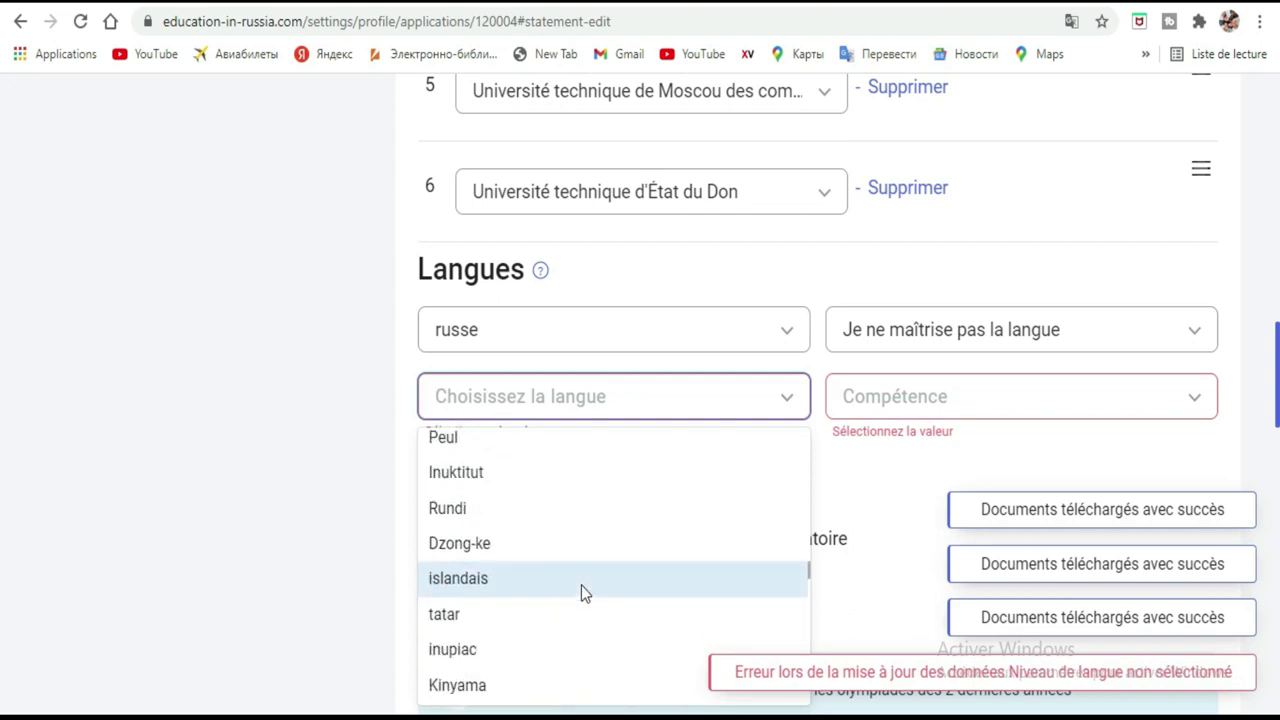
pyautogui.scroll(1, 583, 592)
pyautogui.scroll(1, 583, 592)
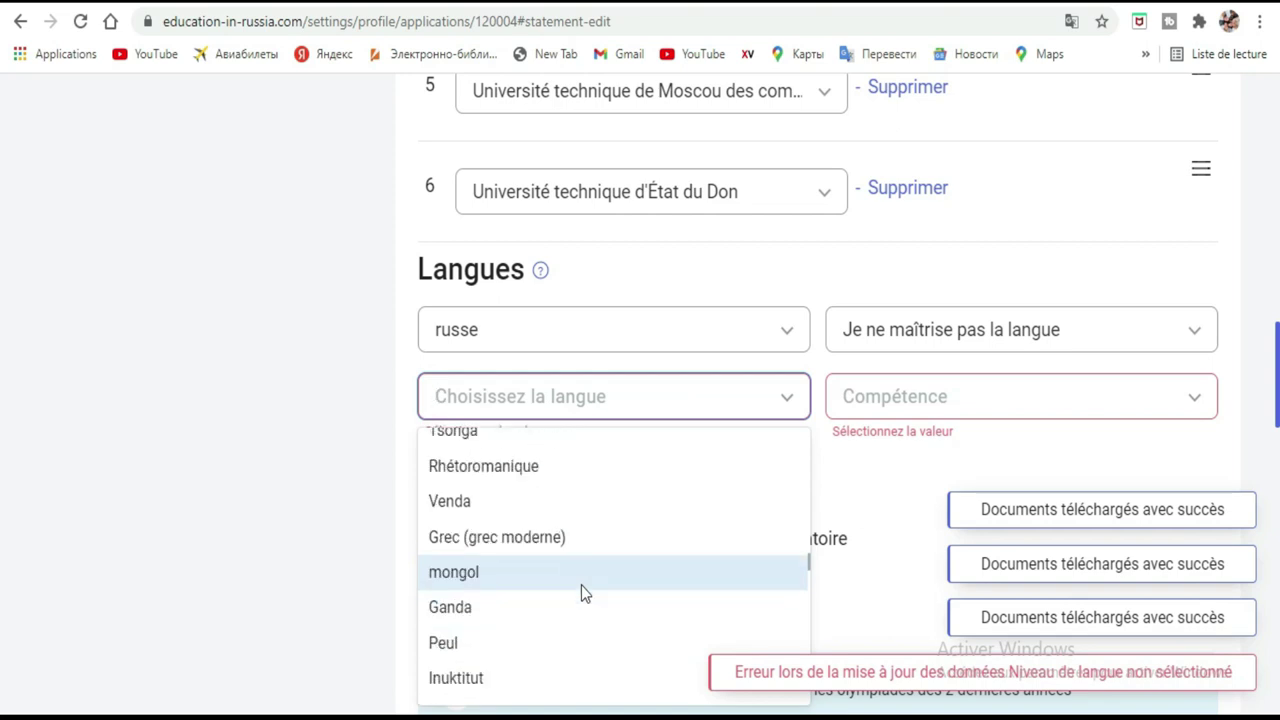
pyautogui.scroll(3, 583, 592)
pyautogui.scroll(5, 583, 592)
pyautogui.scroll(3, 583, 592)
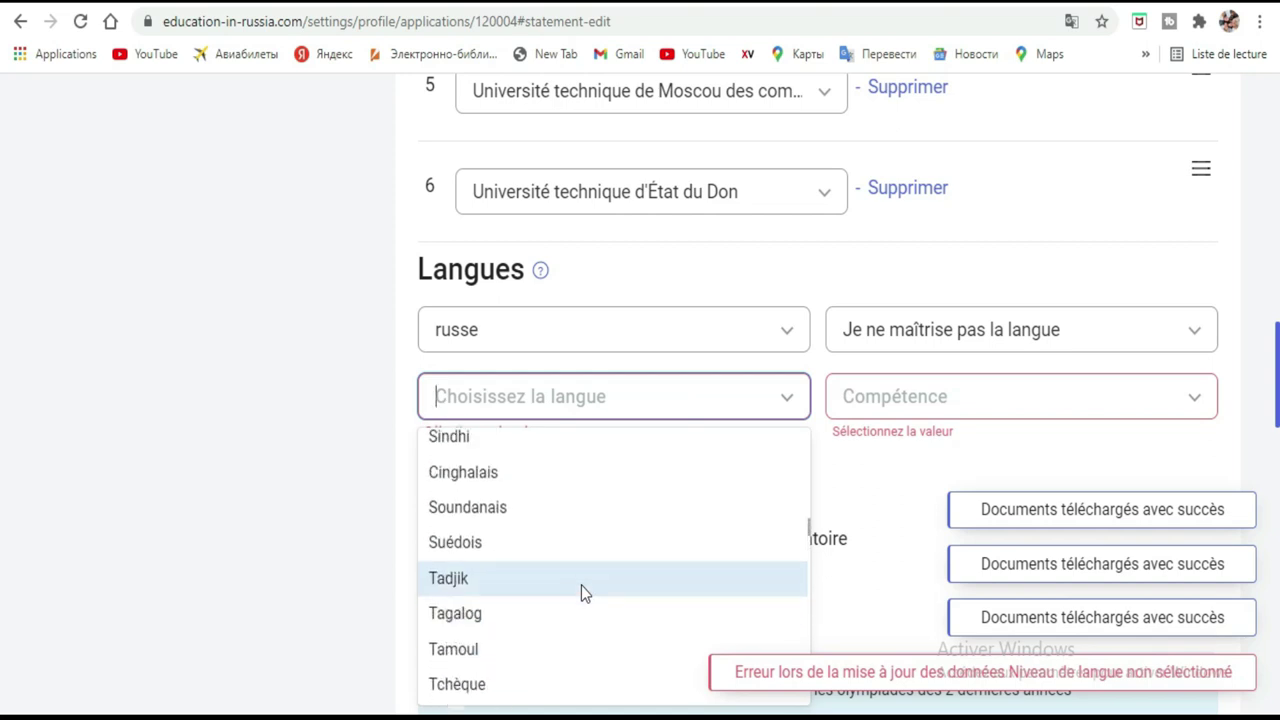
pyautogui.scroll(1, 581, 592)
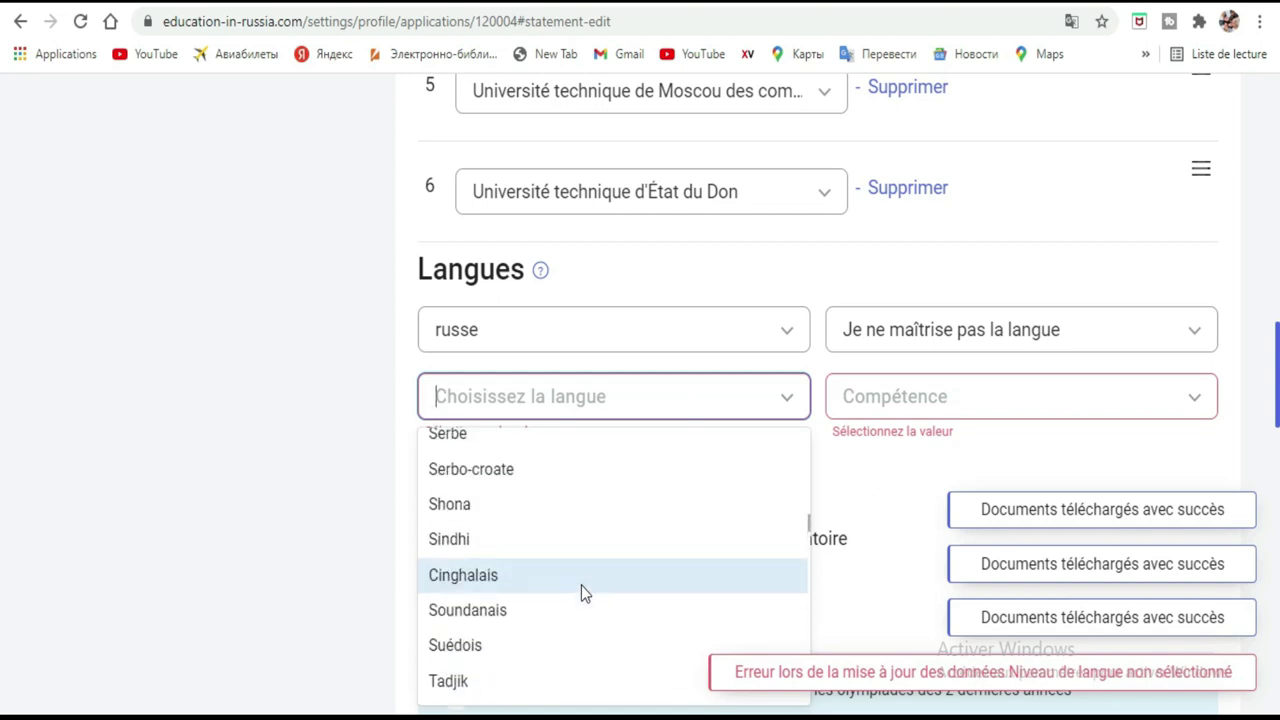
pyautogui.scroll(1, 581, 585)
pyautogui.scroll(1, 594, 557)
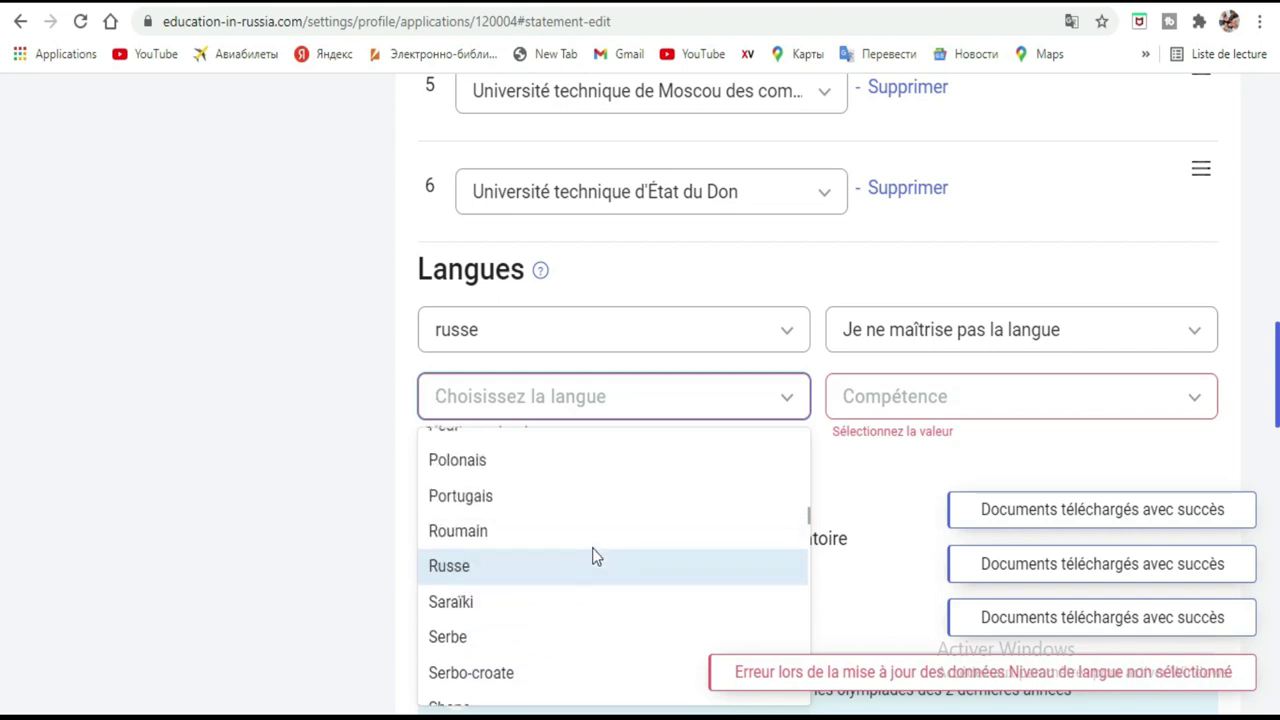
pyautogui.scroll(1, 594, 557)
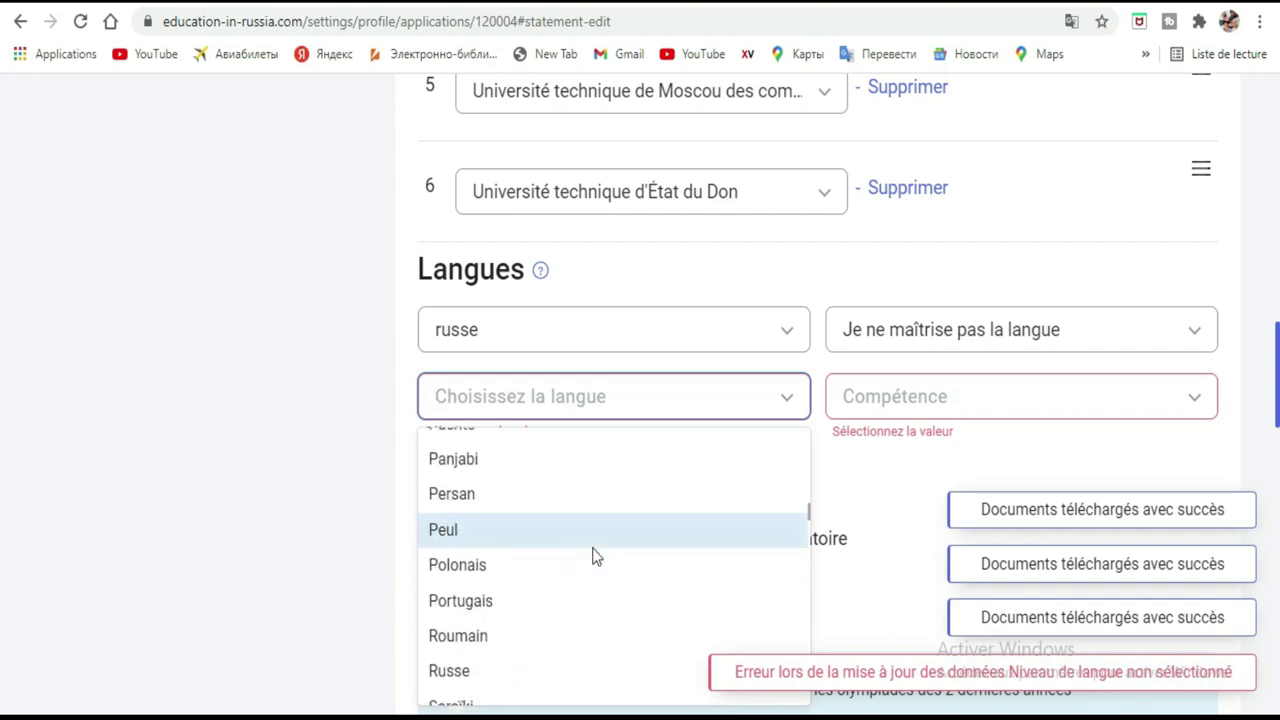
pyautogui.scroll(1, 594, 557)
pyautogui.scroll(1, 594, 557)
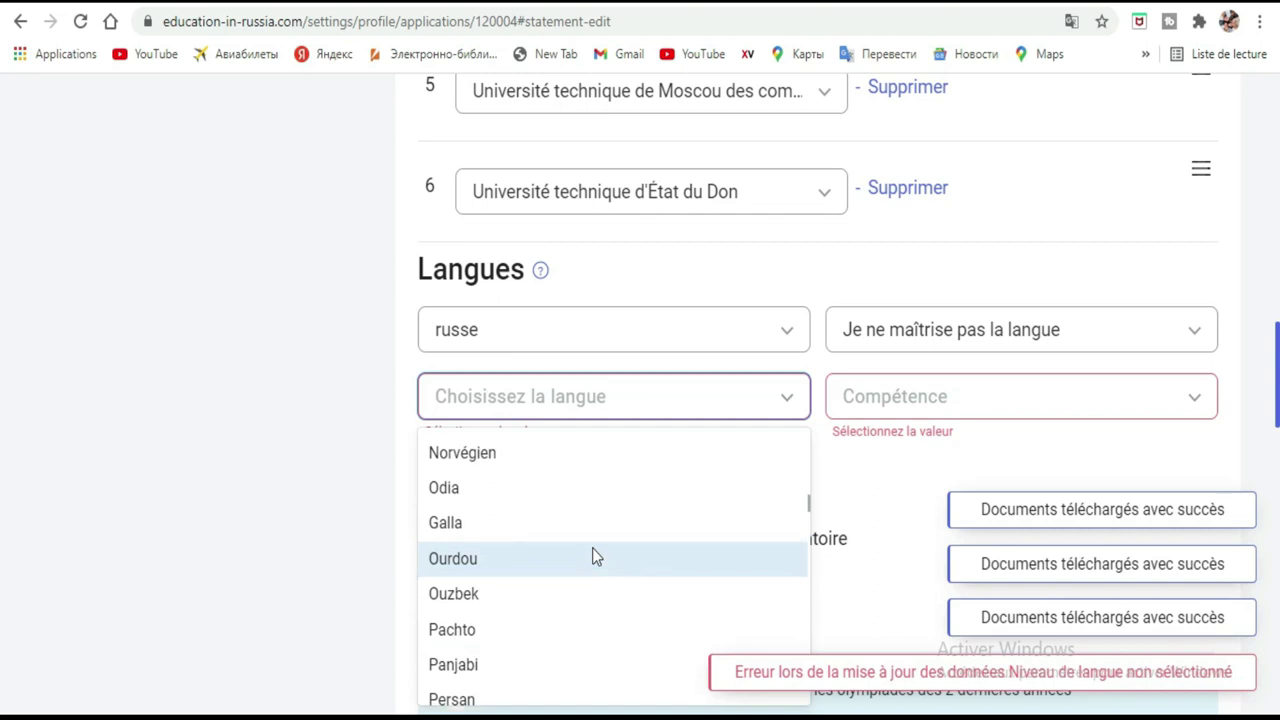
pyautogui.scroll(1, 594, 557)
pyautogui.scroll(1, 594, 557)
pyautogui.scroll(1, 594, 557)
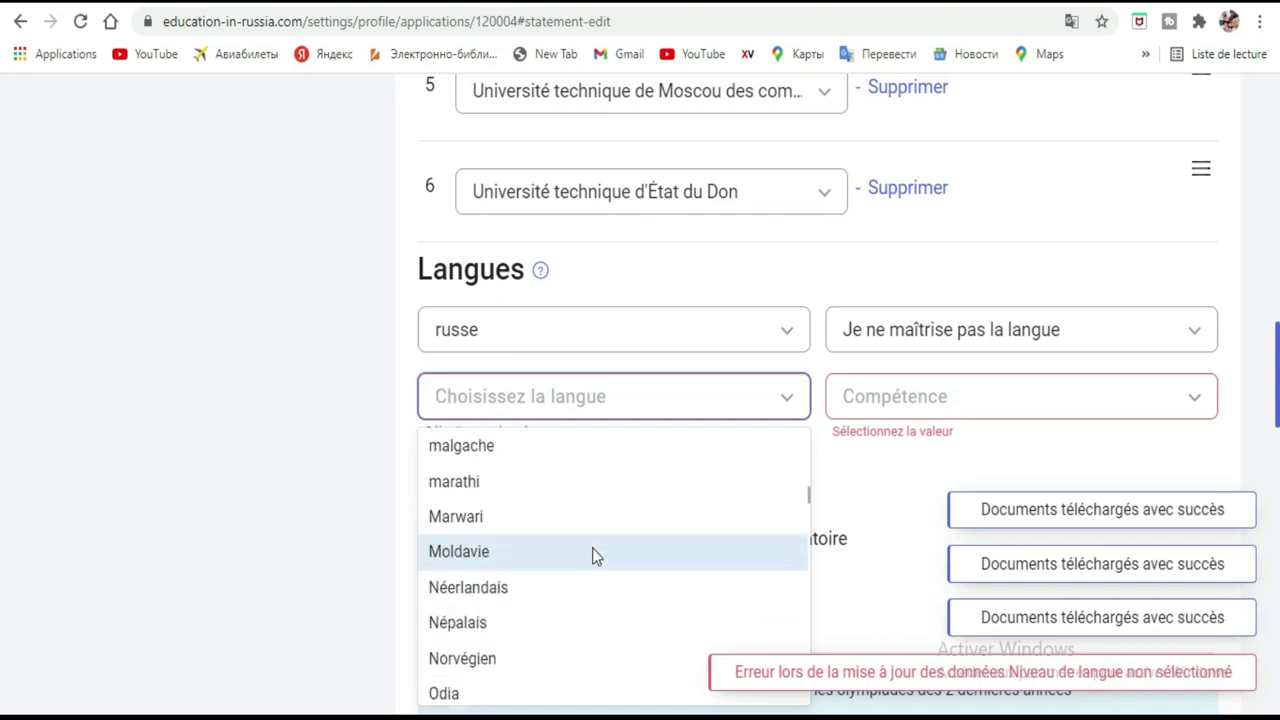
pyautogui.scroll(2, 592, 556)
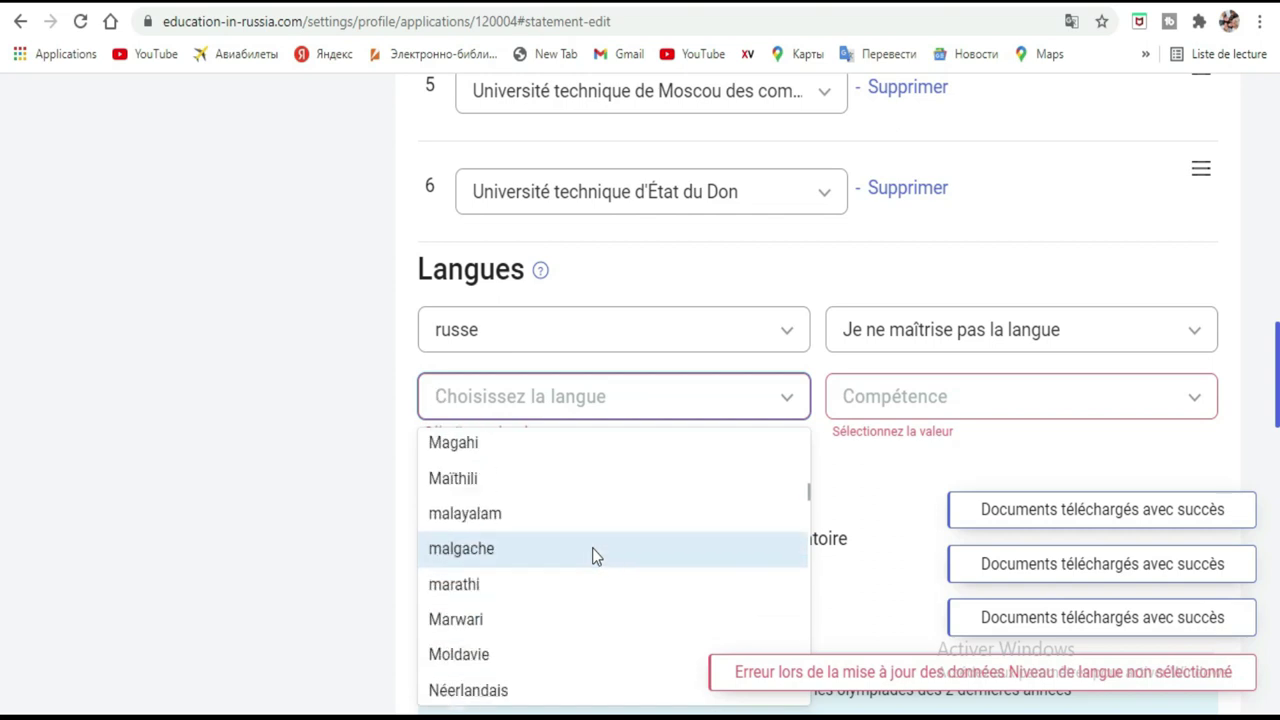
pyautogui.scroll(1, 594, 557)
pyautogui.scroll(2, 594, 557)
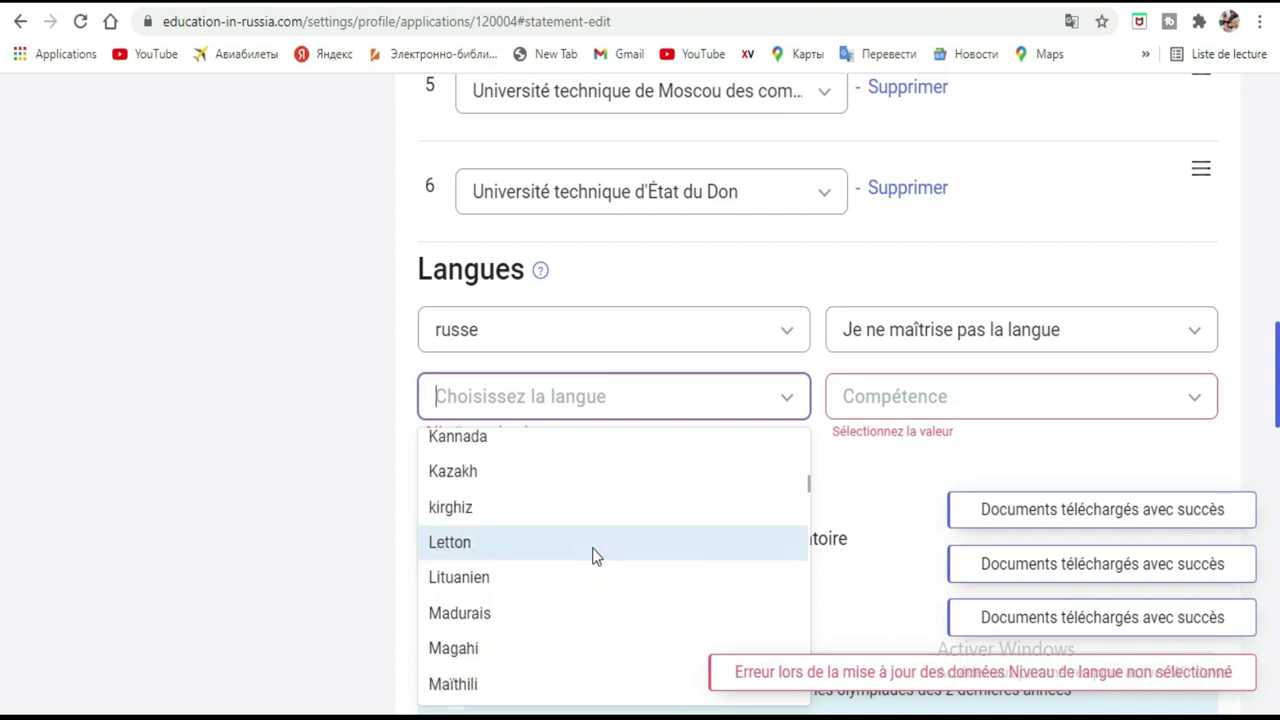
pyautogui.scroll(1, 594, 557)
pyautogui.scroll(1, 594, 557)
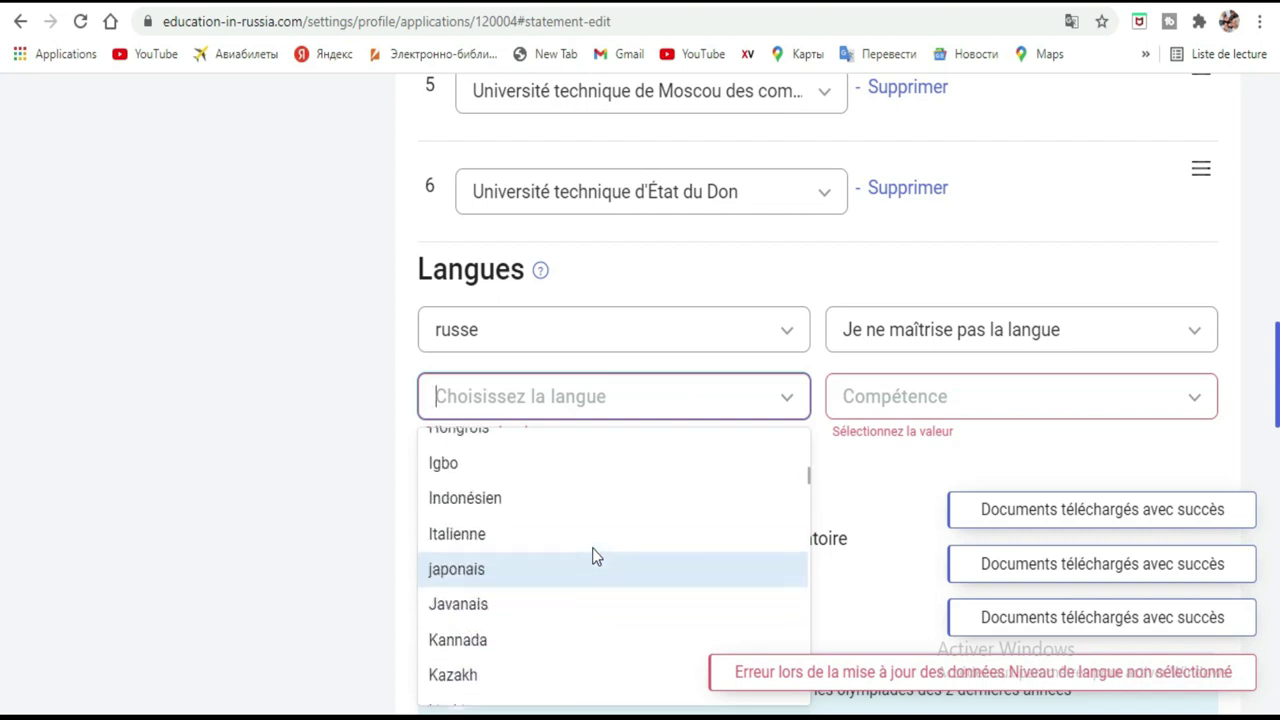
pyautogui.scroll(2, 594, 557)
pyautogui.scroll(1, 594, 557)
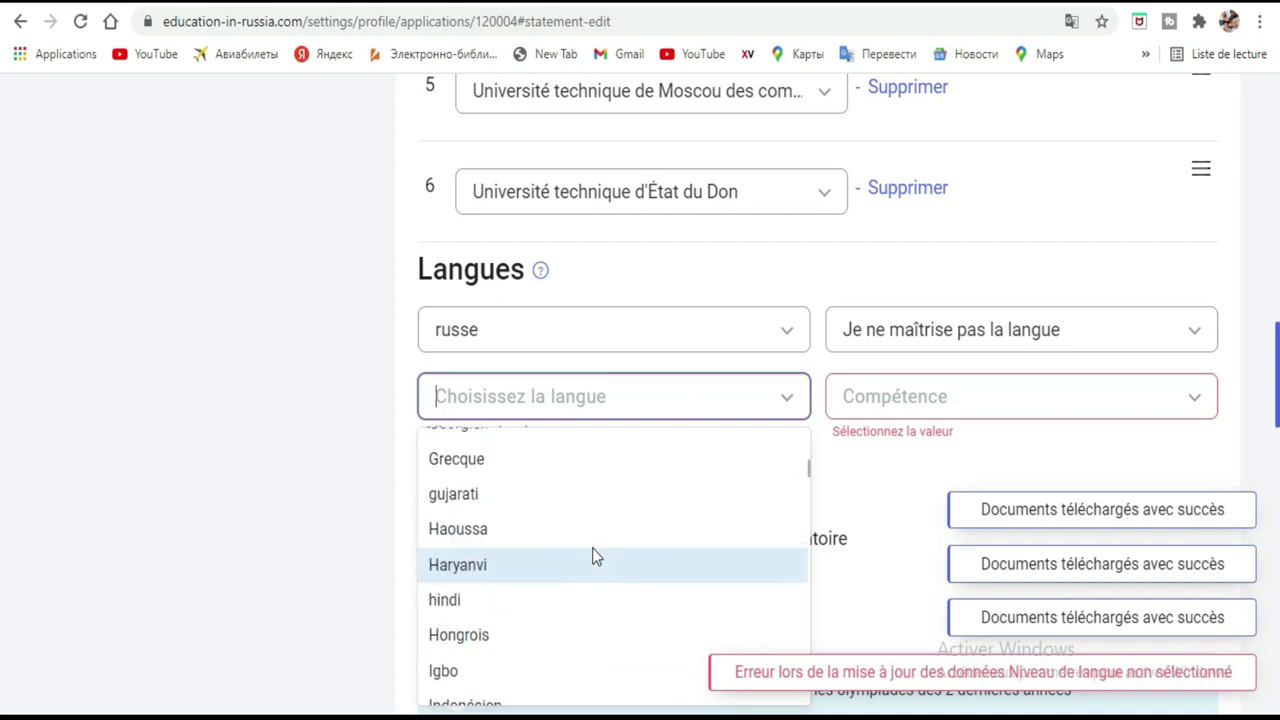
pyautogui.scroll(2, 594, 557)
pyautogui.scroll(1, 594, 557)
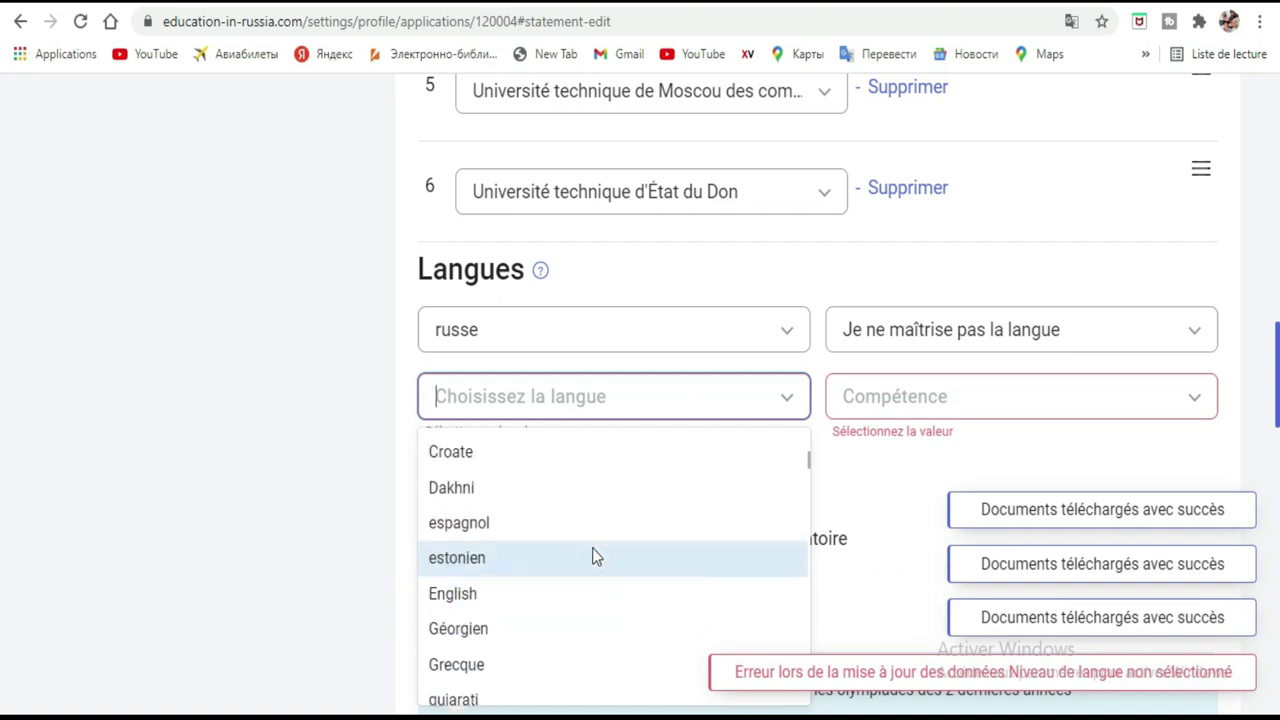
# Set the second language to English at Je suis débutant, then add a third language row.
pyautogui.click(590, 593)
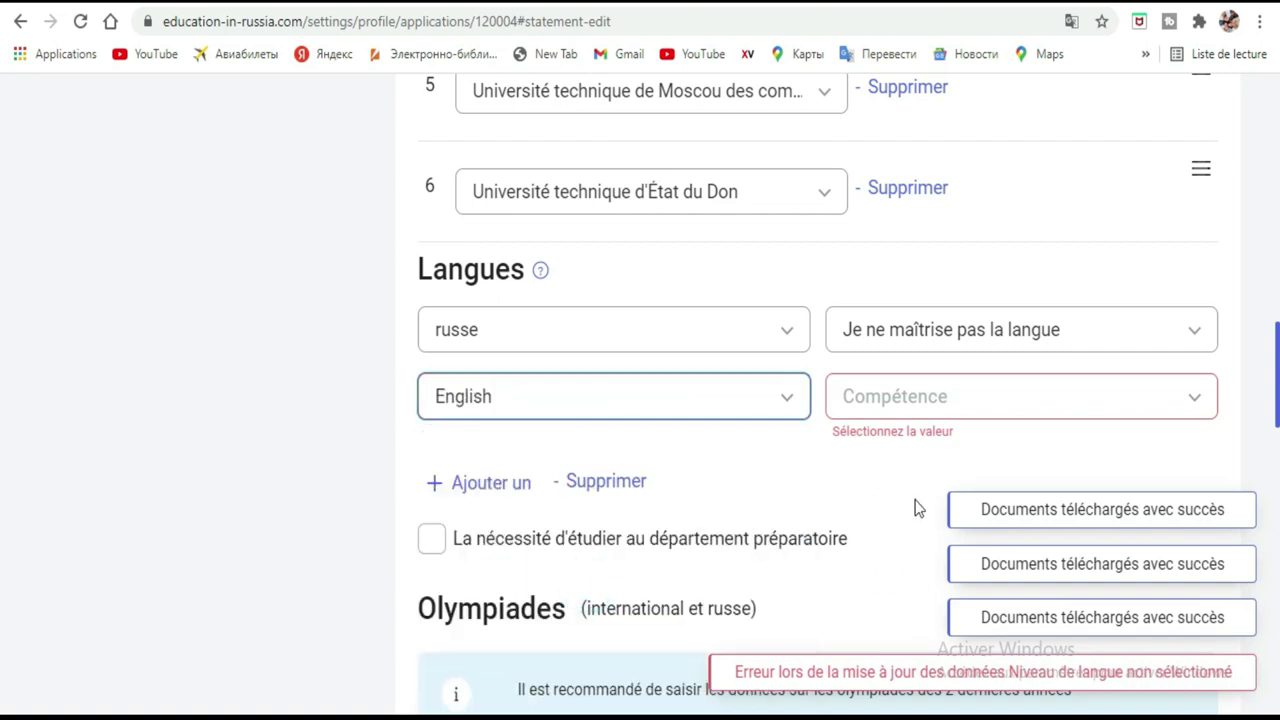
pyautogui.click(1113, 412)
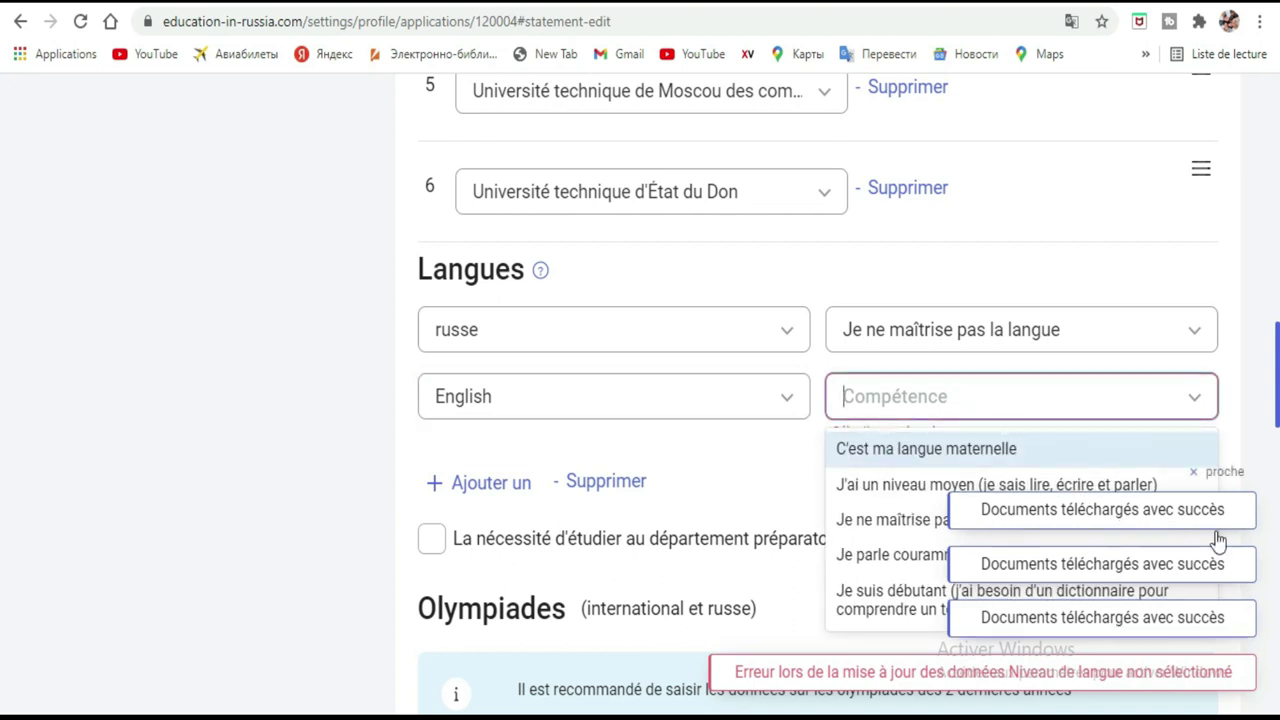
pyautogui.click(1246, 497)
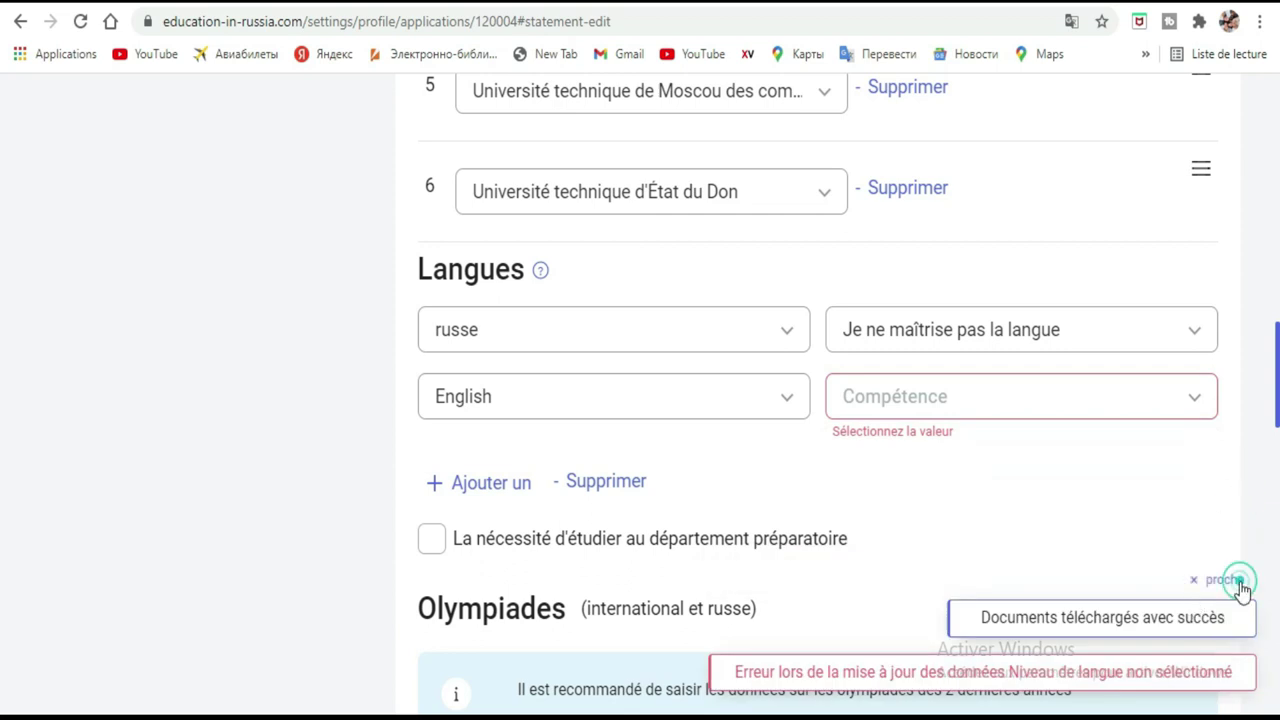
pyautogui.click(1238, 588)
pyautogui.click(1100, 402)
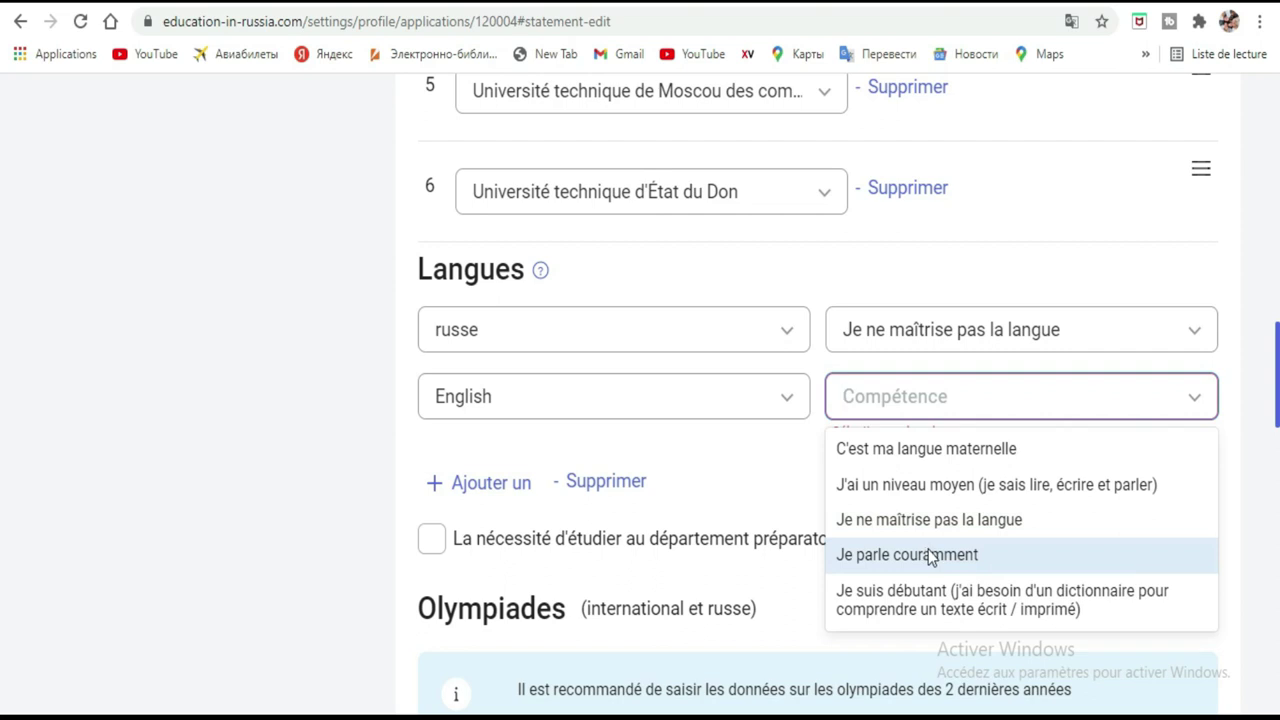
pyautogui.click(965, 600)
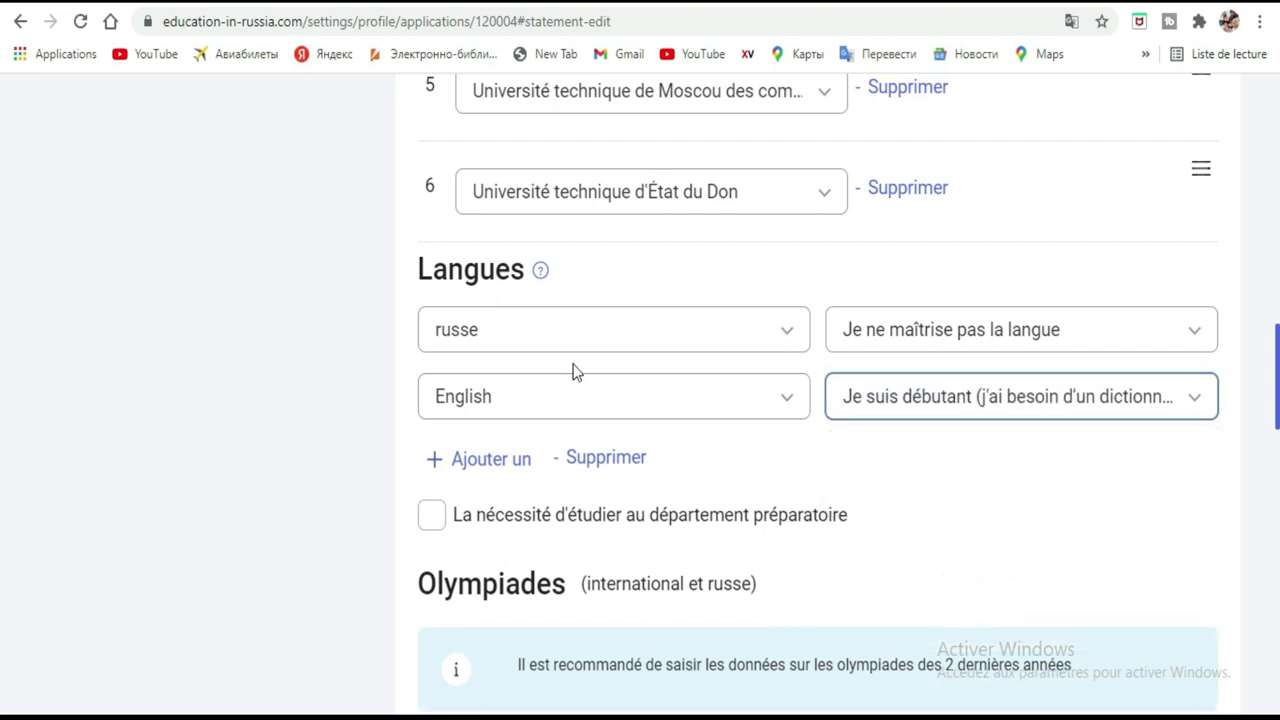
pyautogui.click(484, 462)
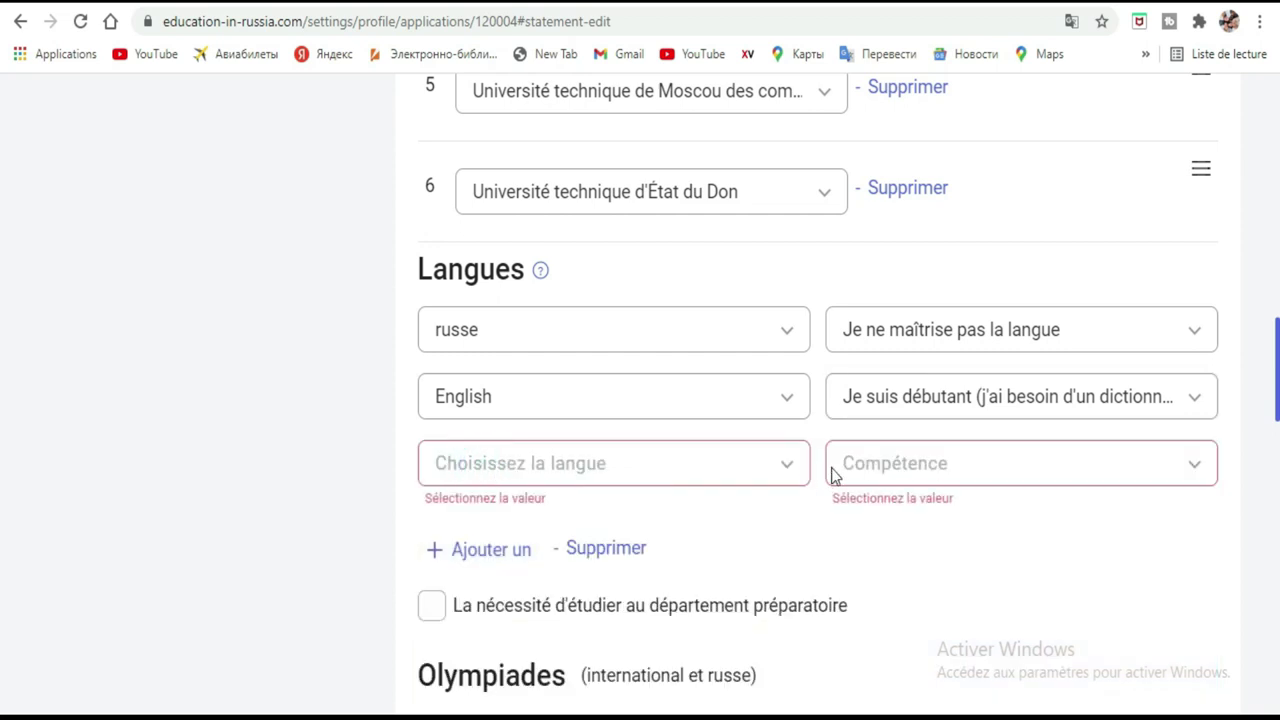
pyautogui.click(782, 466)
pyautogui.scroll(-2, 570, 517)
pyautogui.scroll(-4, 570, 520)
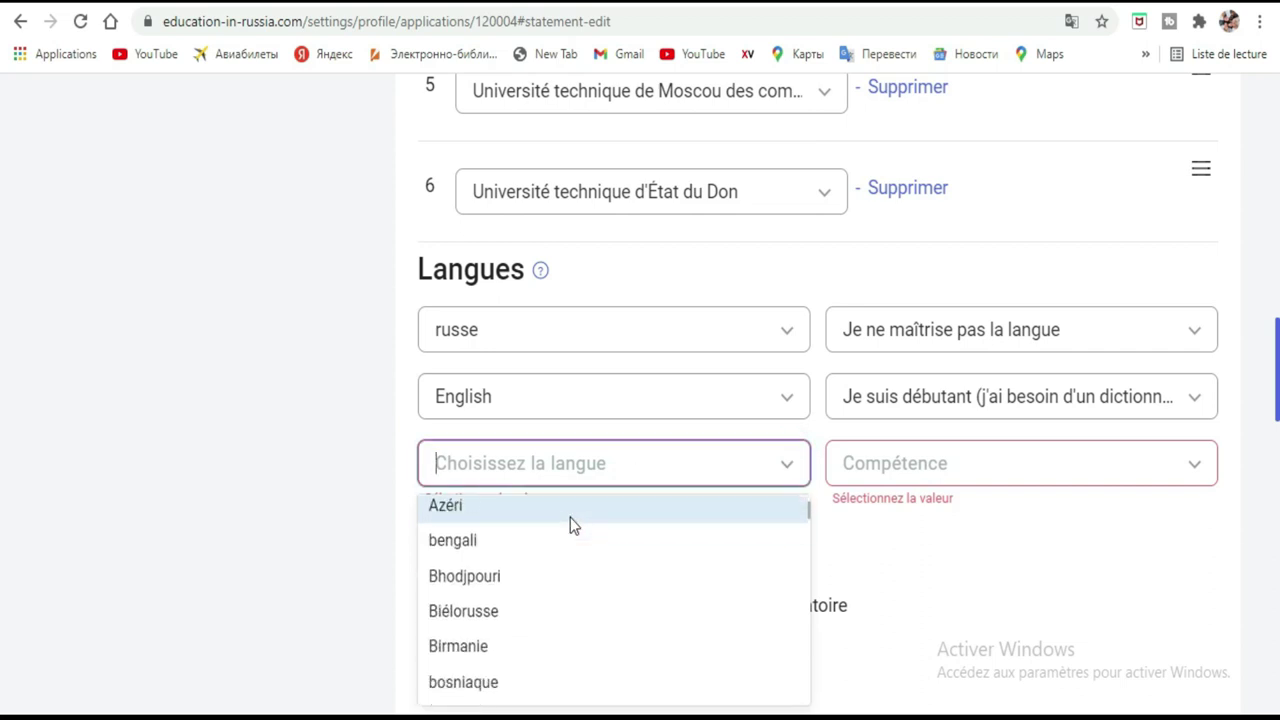
pyautogui.scroll(-5, 570, 525)
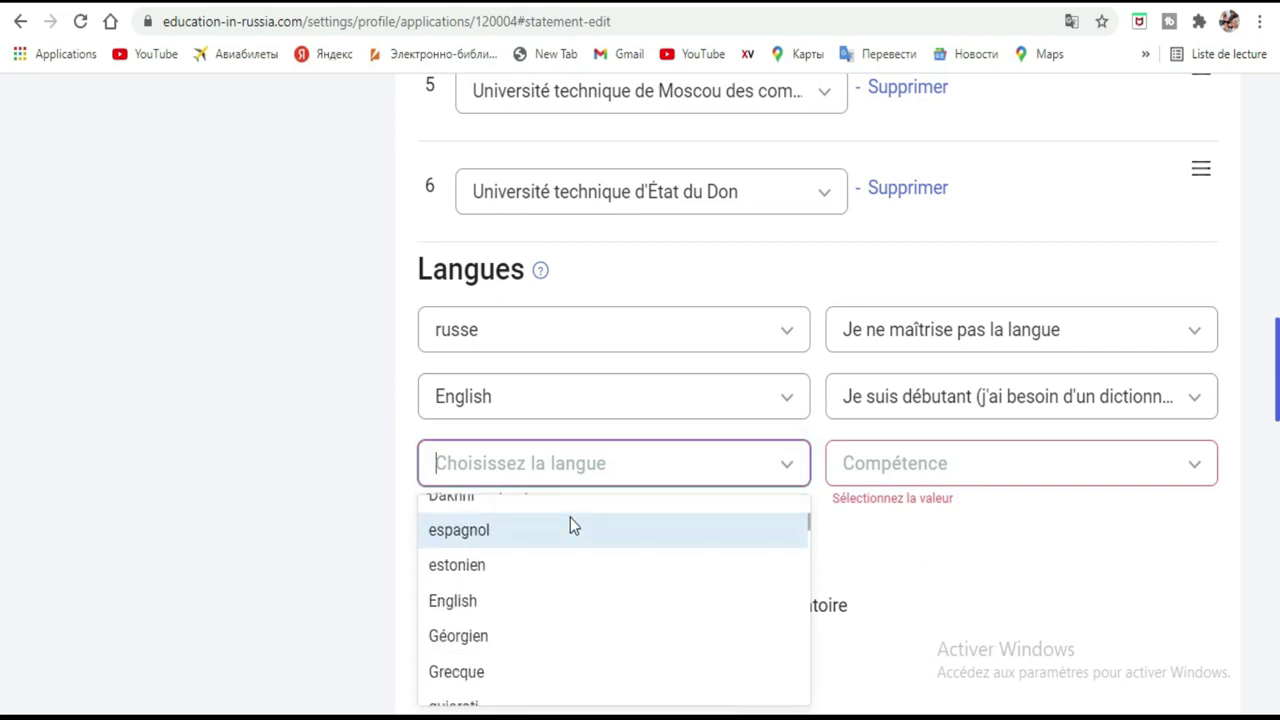
pyautogui.scroll(-6, 570, 524)
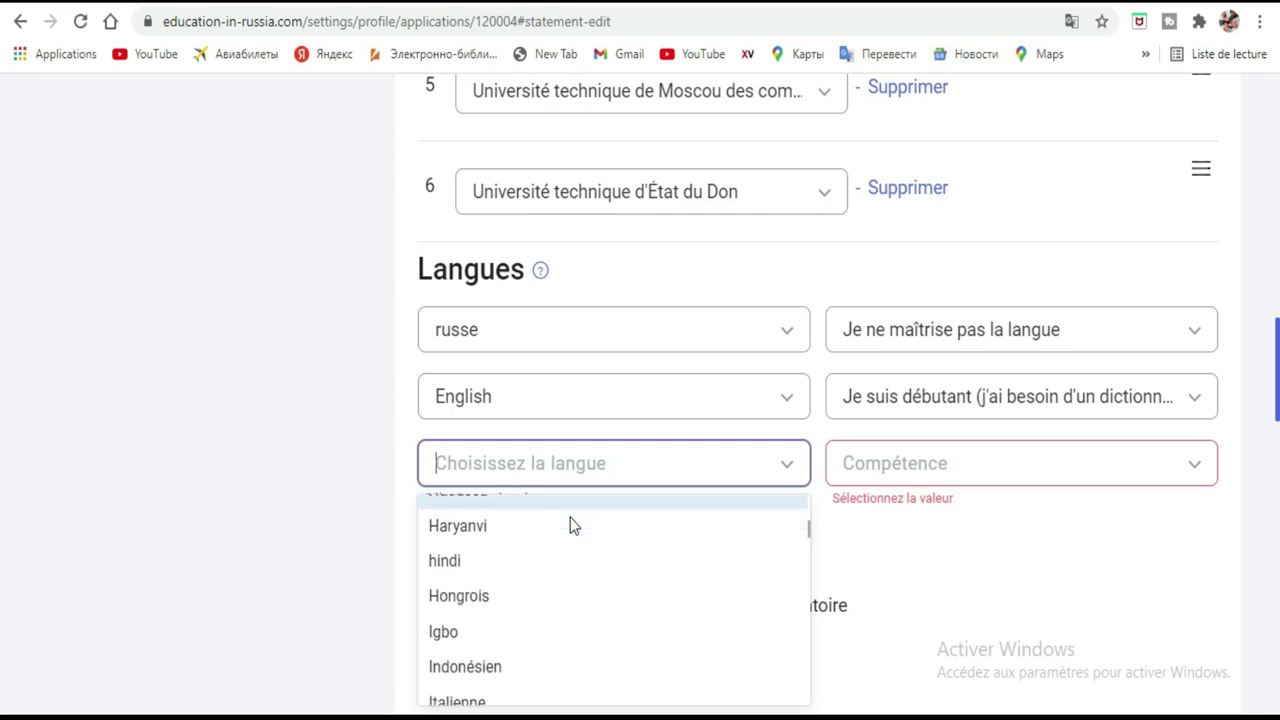
pyautogui.scroll(-5, 570, 524)
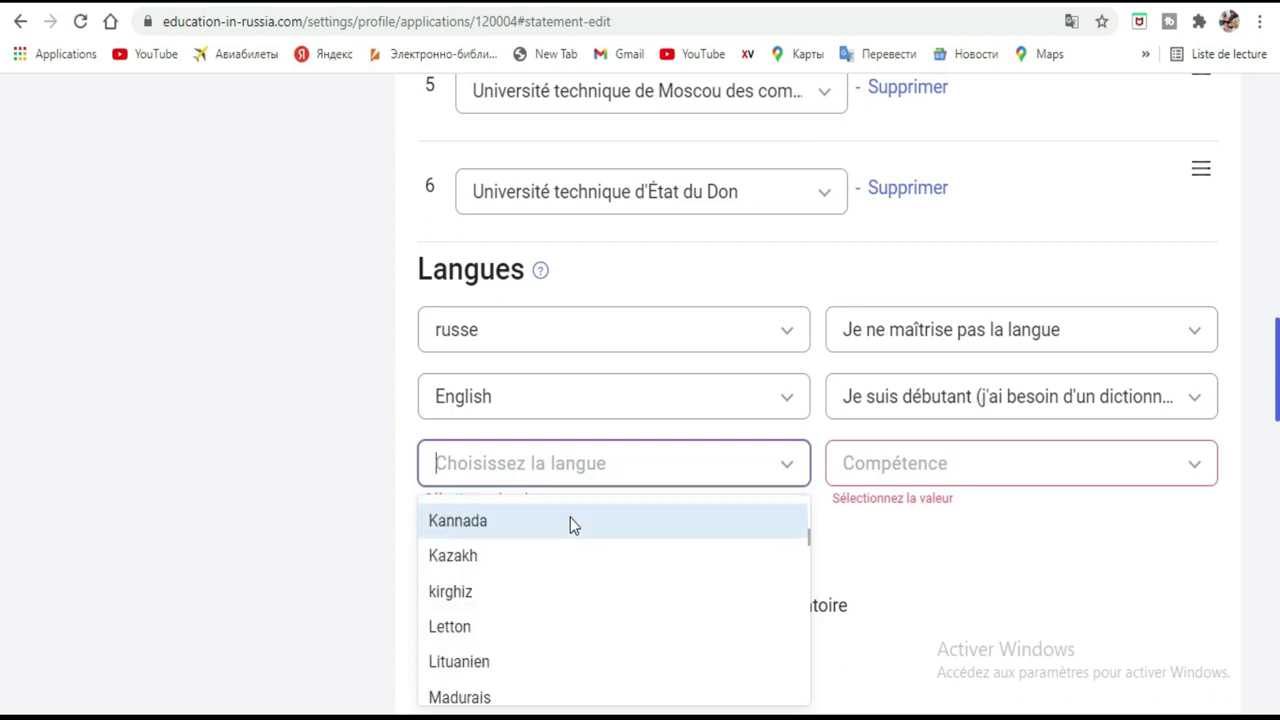
pyautogui.scroll(-5, 570, 520)
pyautogui.scroll(-2, 570, 525)
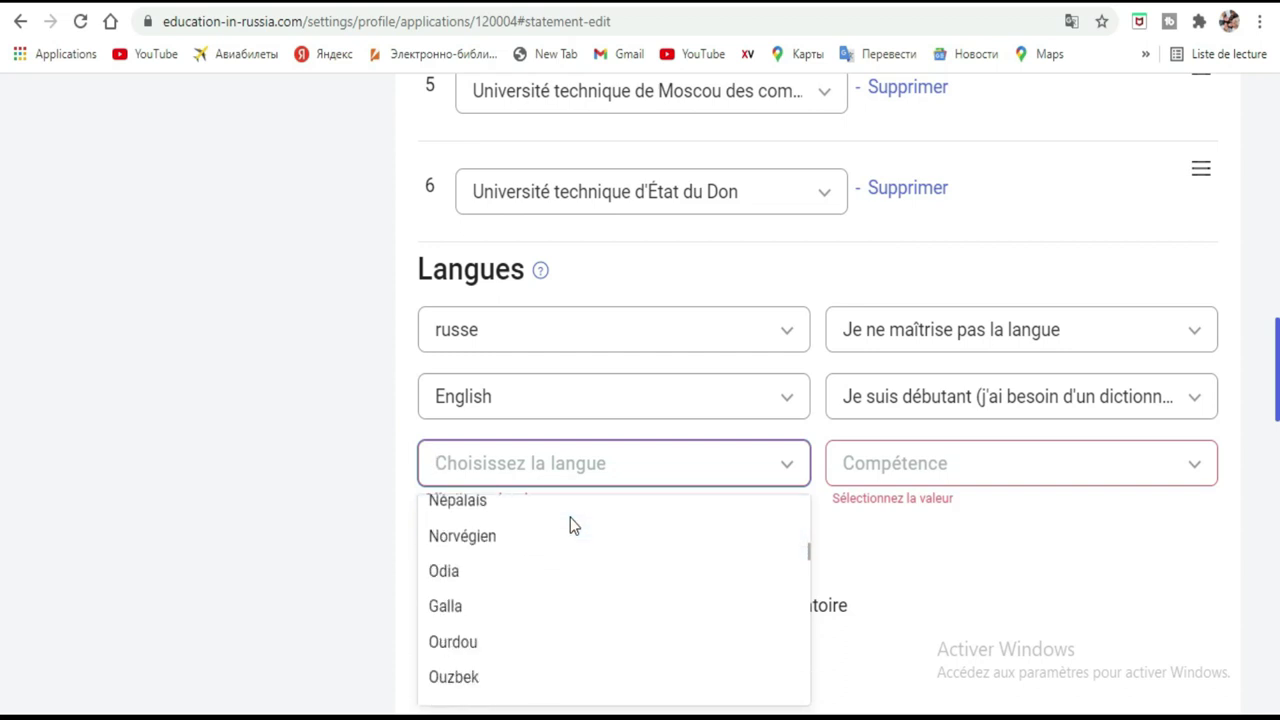
pyautogui.scroll(-3, 570, 525)
pyautogui.scroll(-2, 504, 552)
pyautogui.scroll(-2, 504, 552)
pyautogui.scroll(-1, 504, 549)
pyautogui.scroll(-1, 504, 549)
pyautogui.scroll(-1, 504, 556)
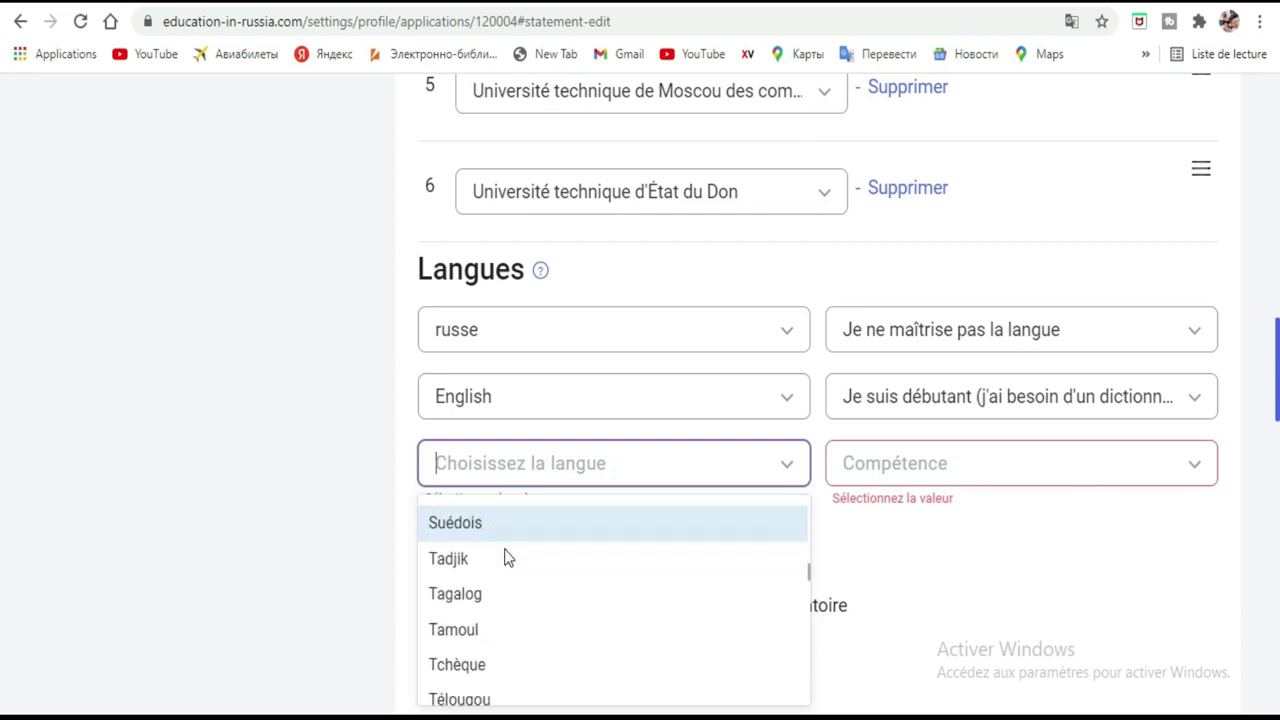
pyautogui.scroll(-1, 504, 556)
pyautogui.scroll(-1, 504, 556)
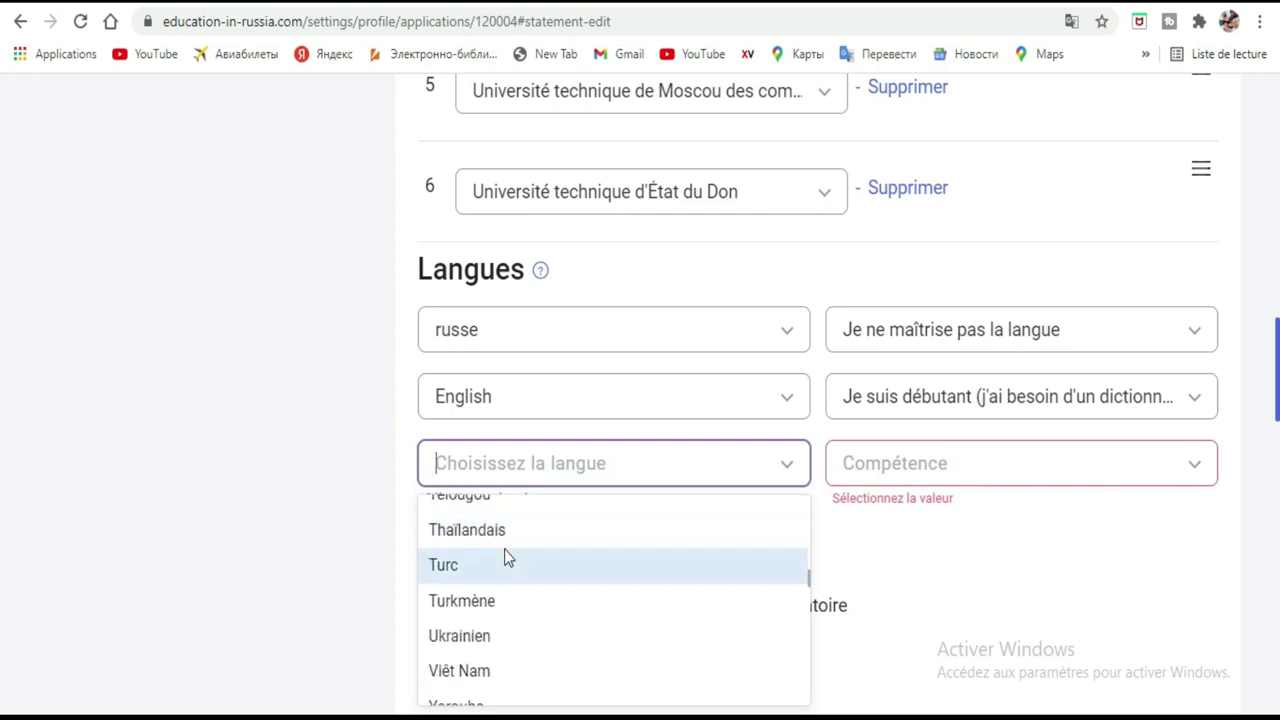
pyautogui.scroll(-1, 504, 556)
pyautogui.scroll(-1, 504, 556)
pyautogui.scroll(-1, 504, 549)
pyautogui.scroll(-1, 504, 549)
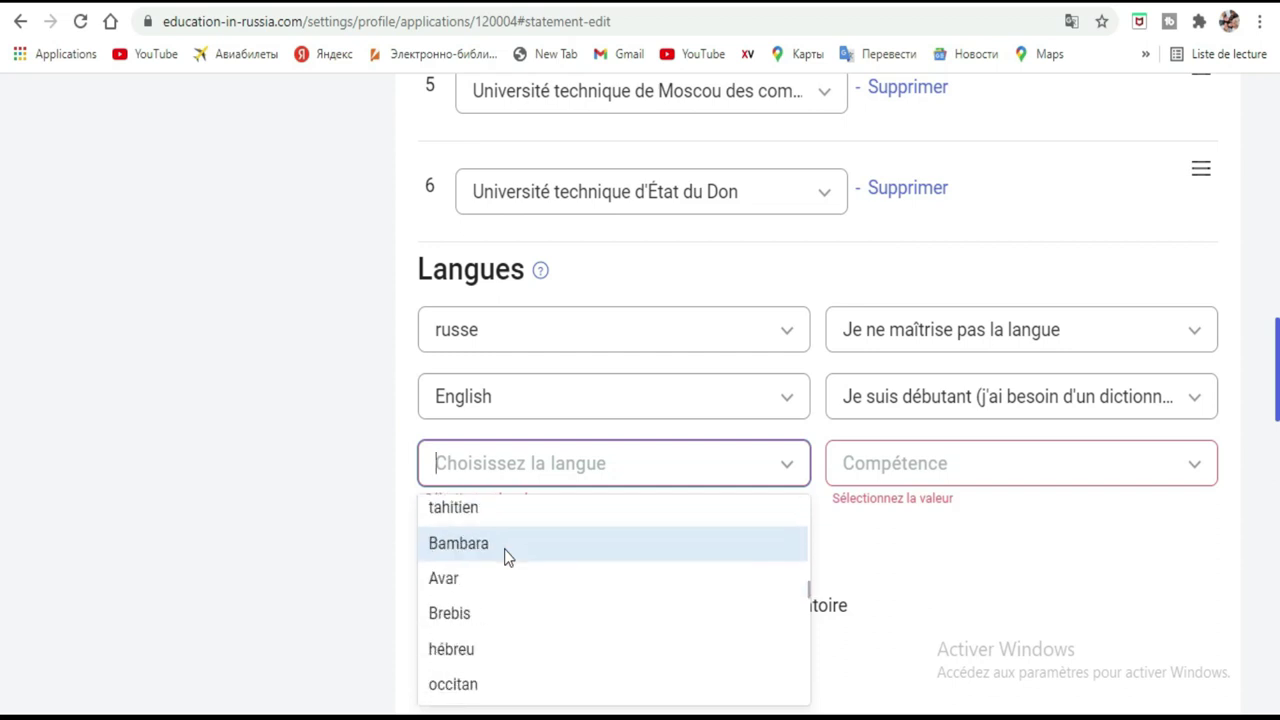
pyautogui.scroll(-1, 504, 549)
pyautogui.scroll(-1, 504, 549)
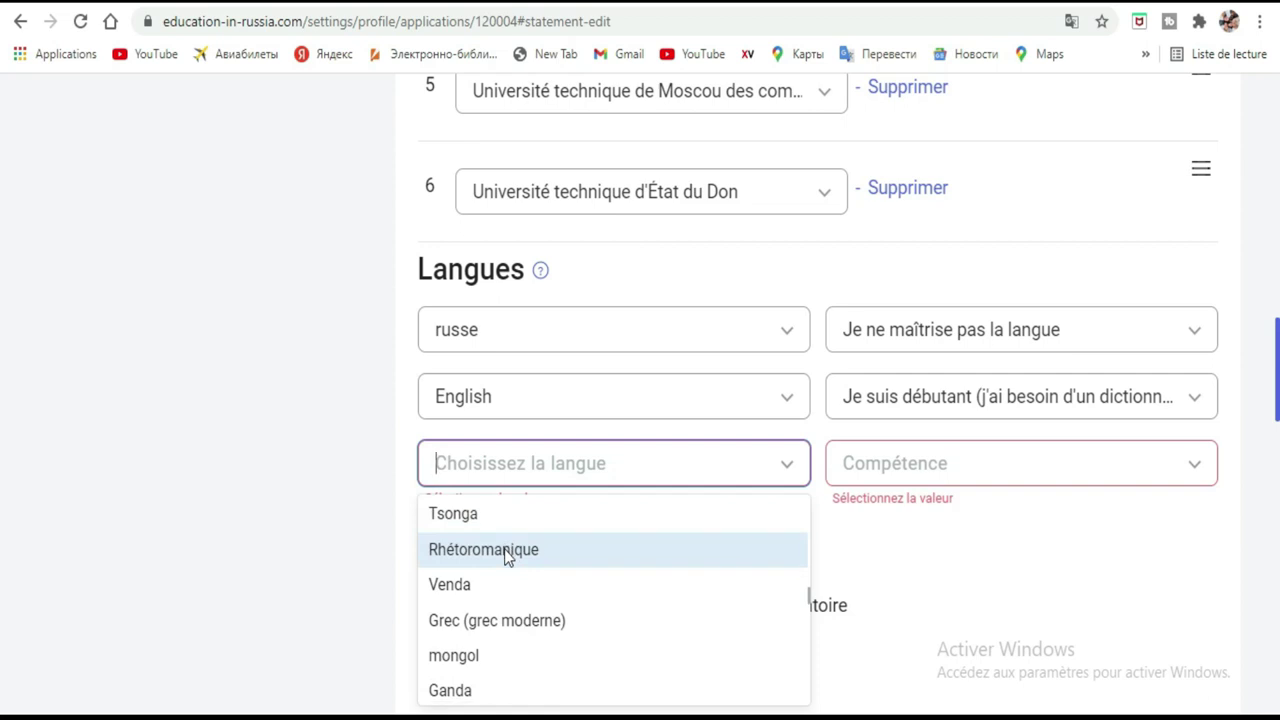
pyautogui.scroll(-2, 504, 556)
pyautogui.scroll(-1, 504, 556)
pyautogui.scroll(-1, 504, 556)
pyautogui.scroll(-1, 504, 556)
pyautogui.scroll(-2, 504, 556)
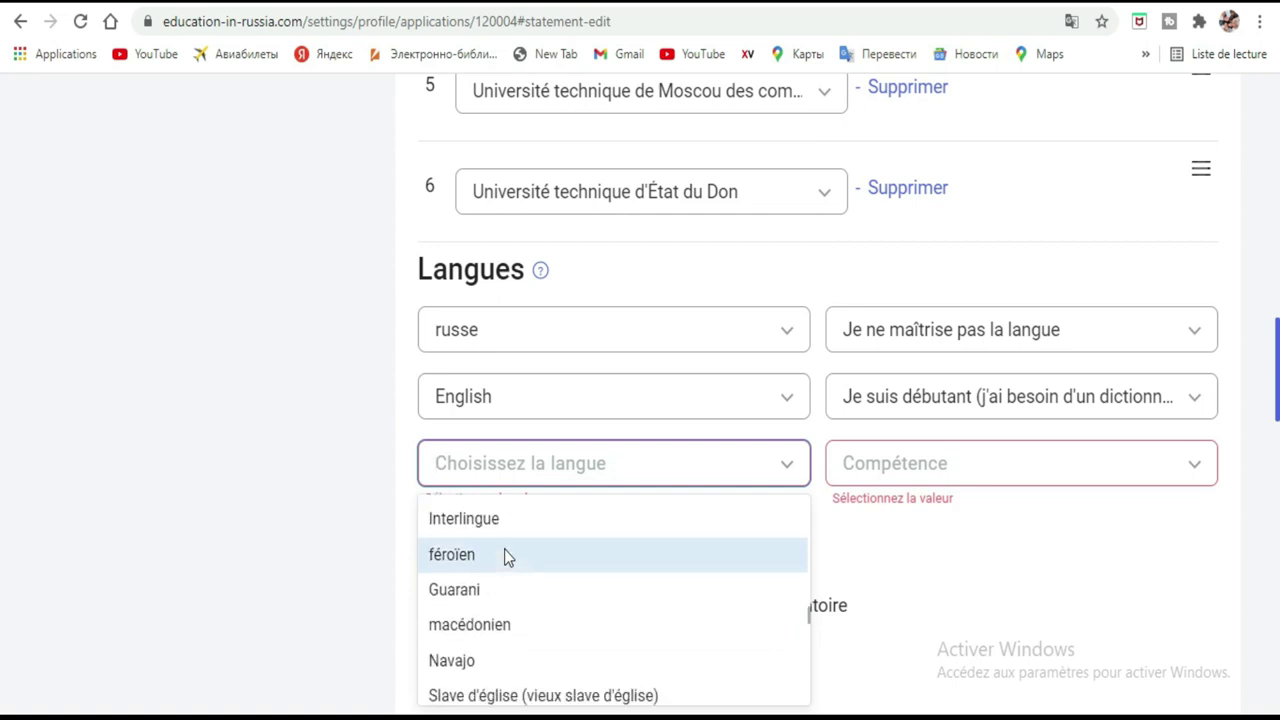
pyautogui.scroll(-1, 504, 556)
pyautogui.scroll(-1, 506, 557)
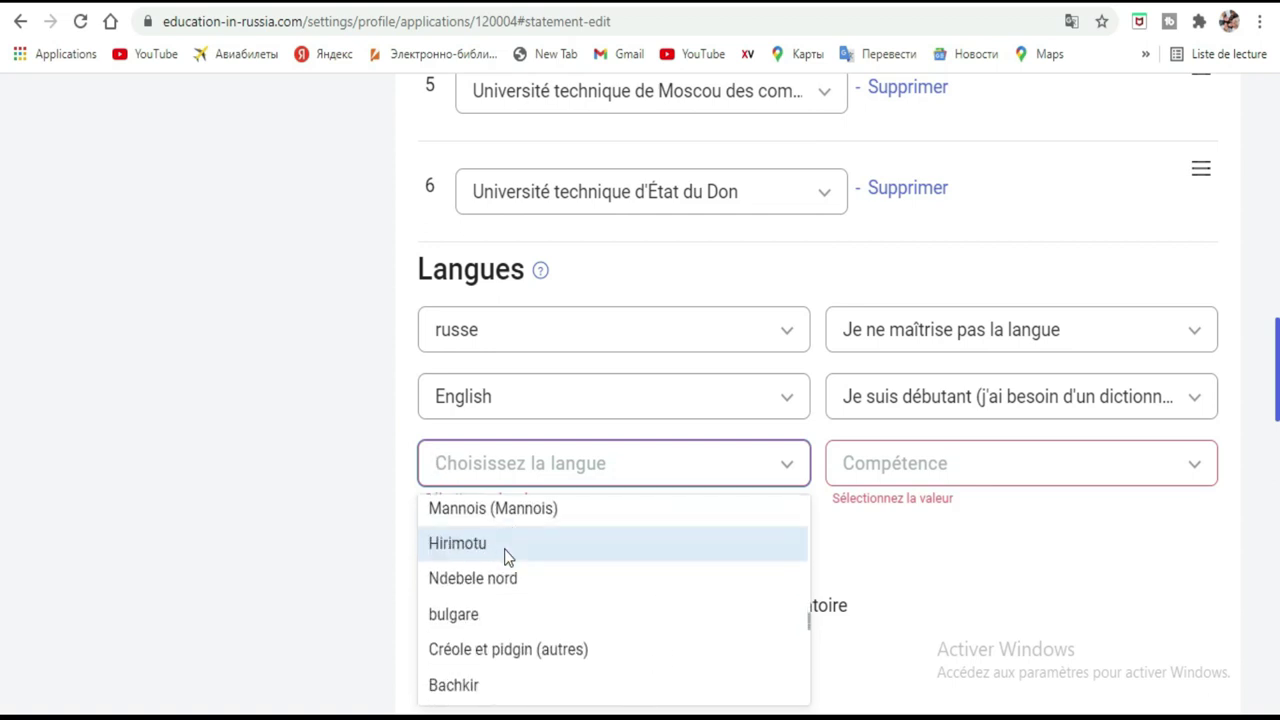
pyautogui.scroll(-4, 504, 549)
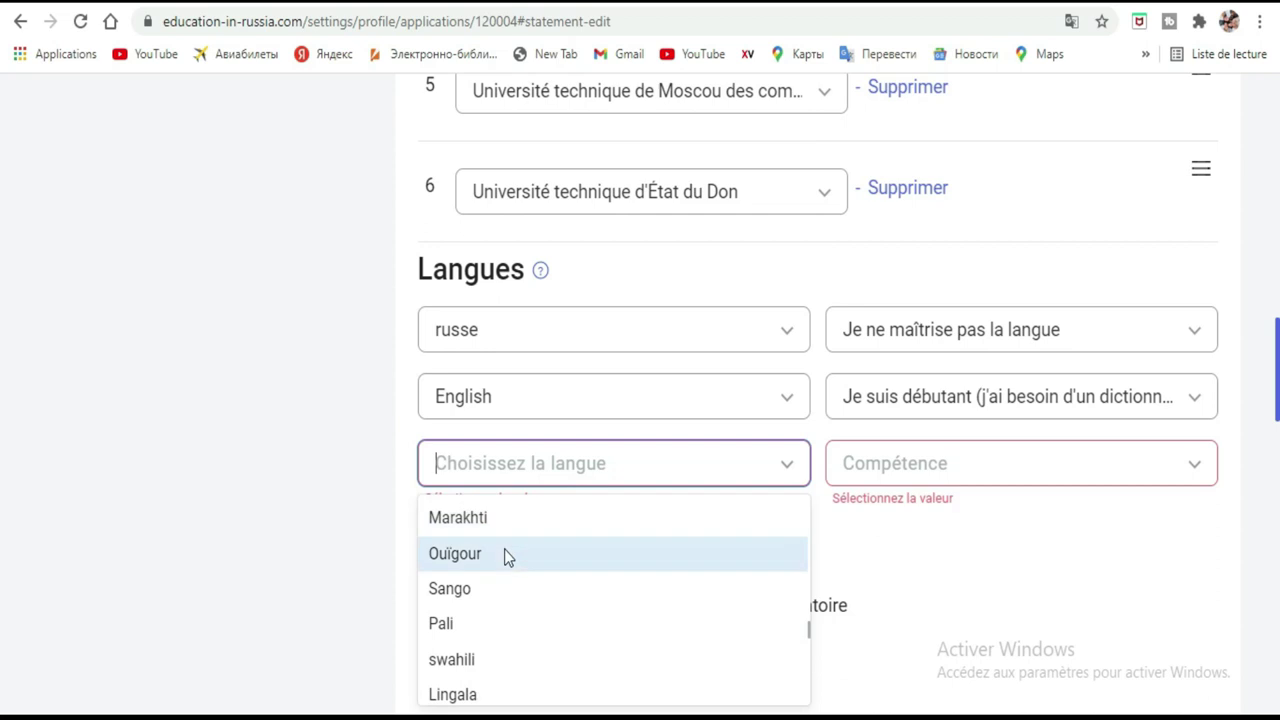
pyautogui.scroll(-4, 506, 557)
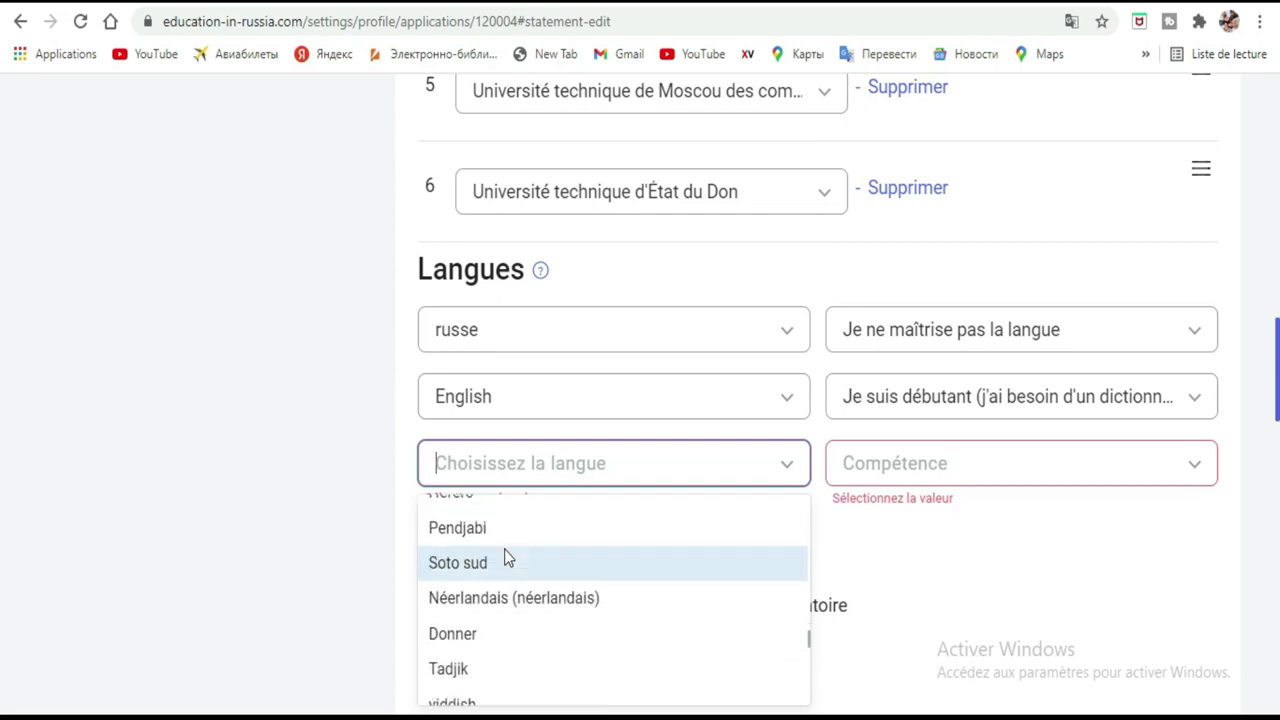
pyautogui.scroll(-4, 505, 557)
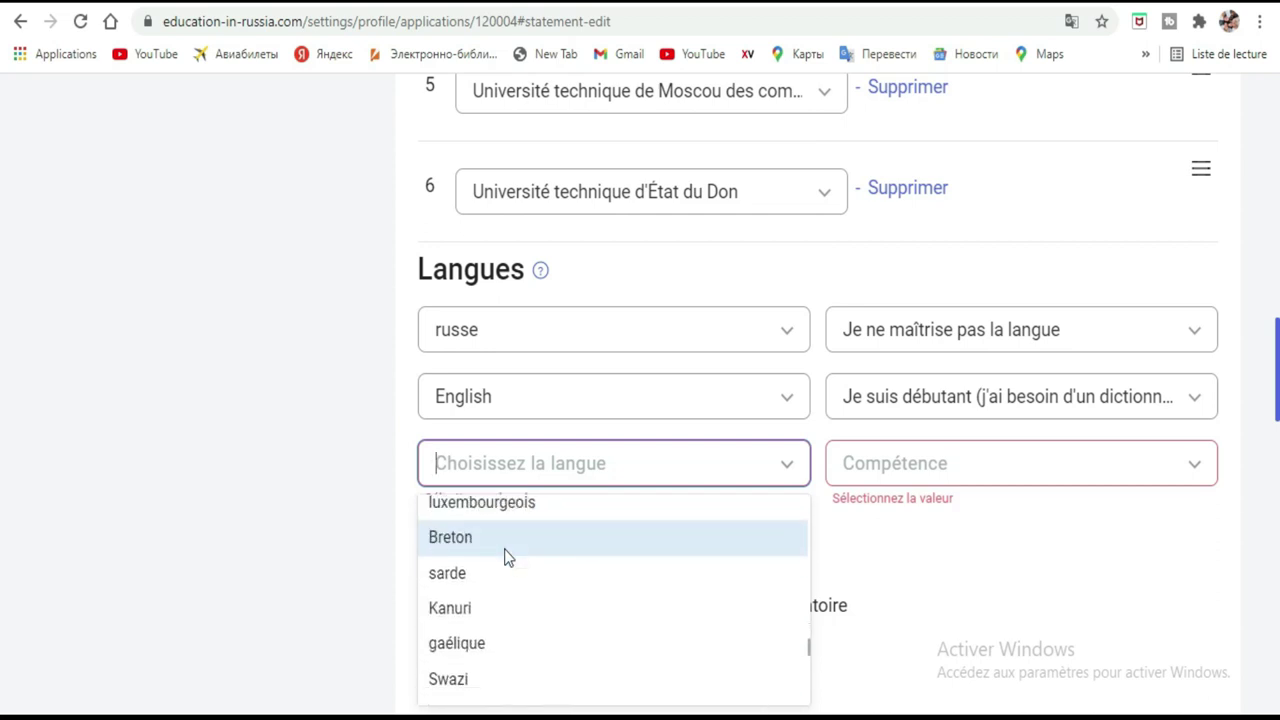
pyautogui.scroll(-4, 505, 557)
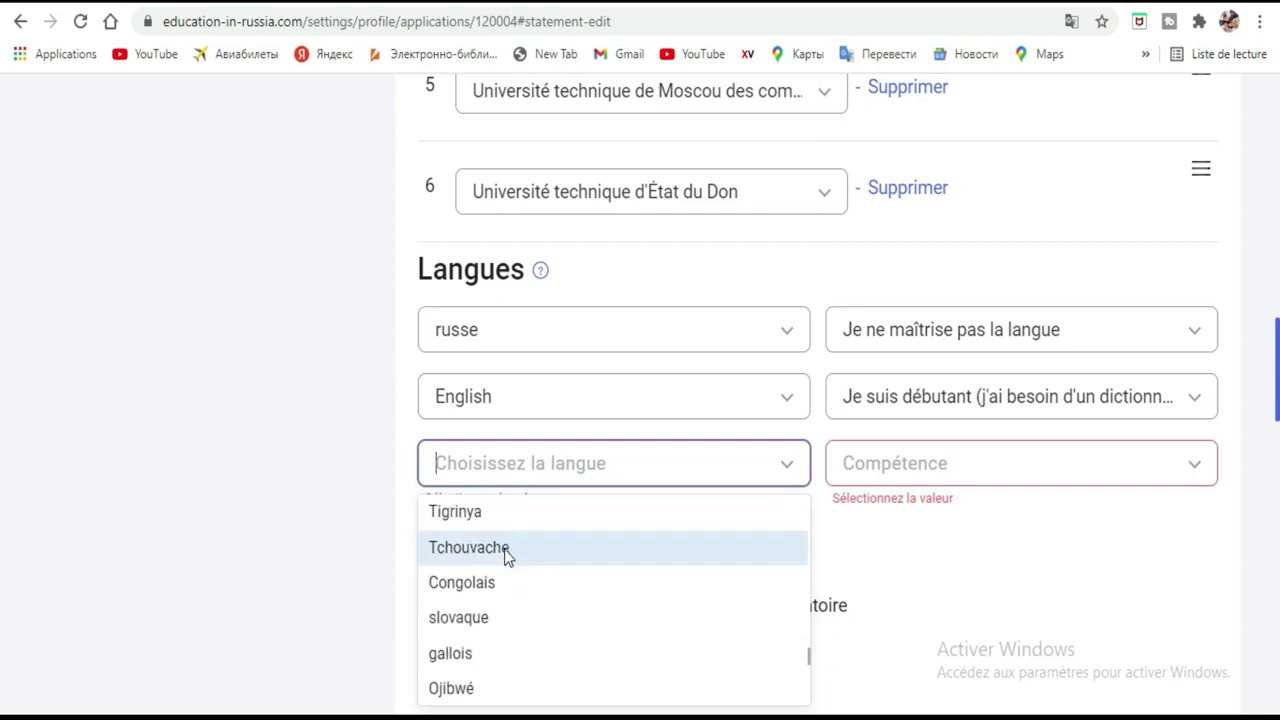
pyautogui.scroll(-5, 505, 557)
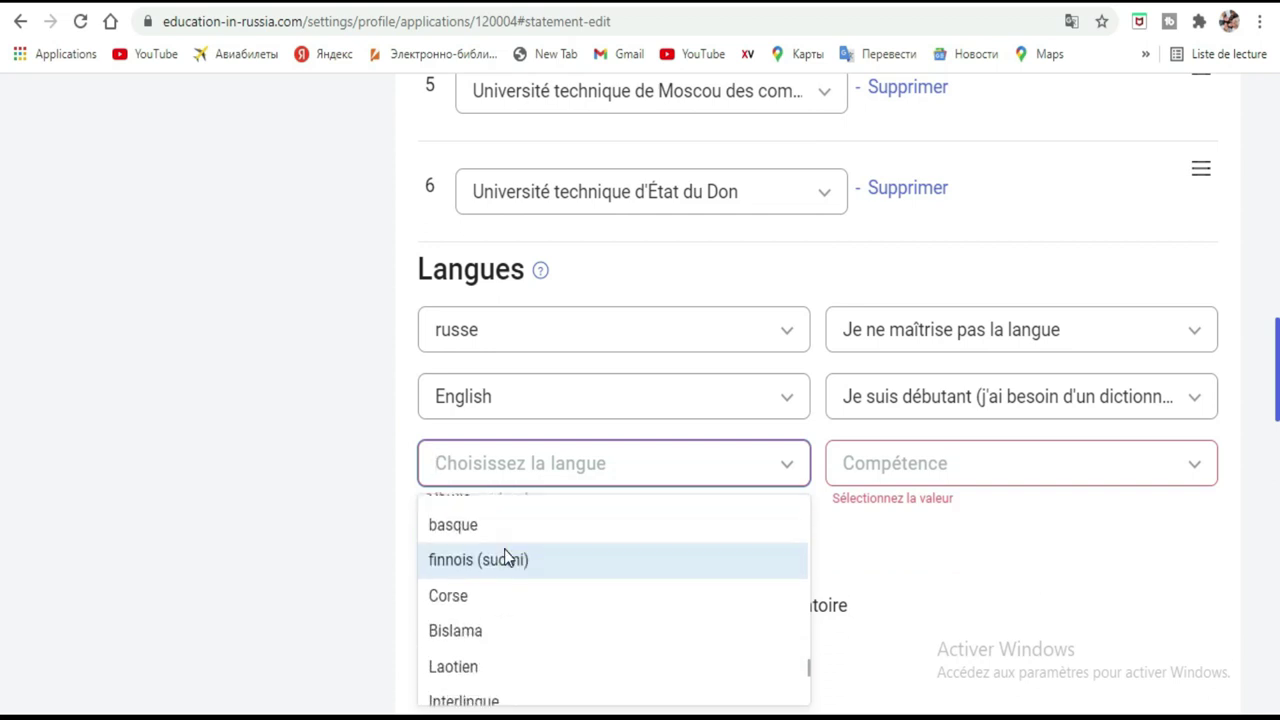
pyautogui.scroll(-3, 505, 550)
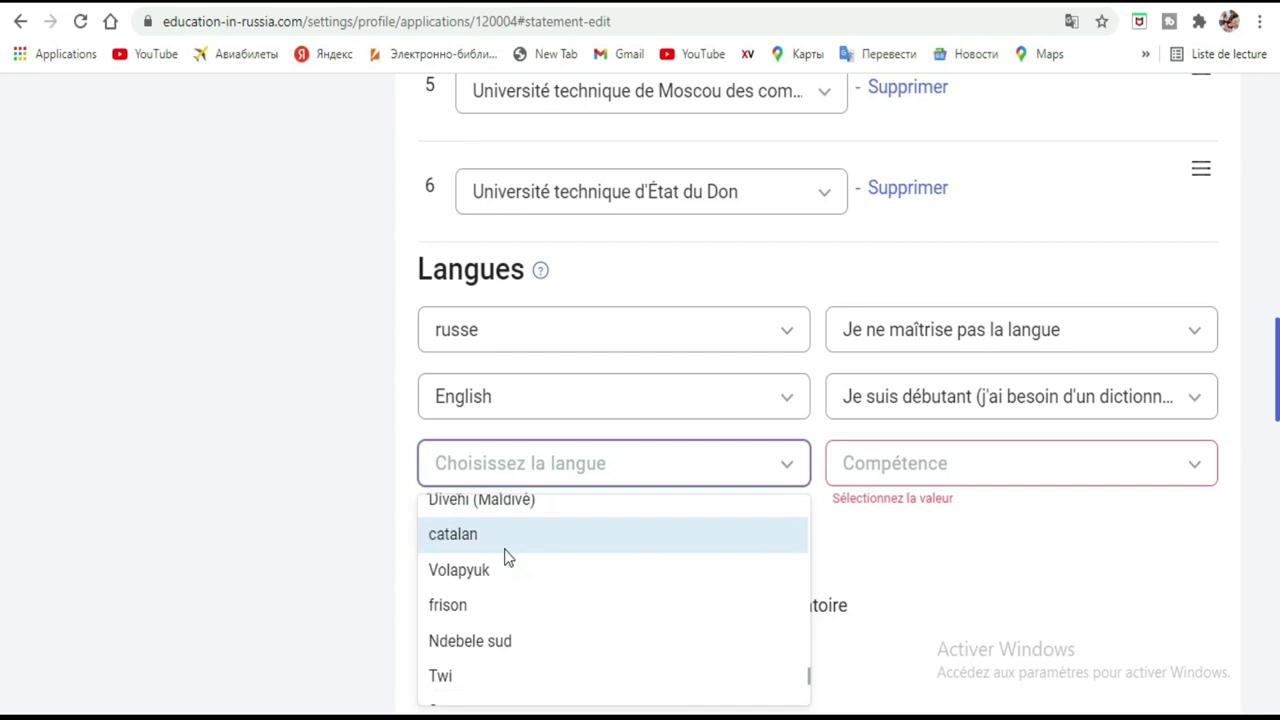
pyautogui.scroll(-2, 505, 557)
pyautogui.scroll(-3, 505, 557)
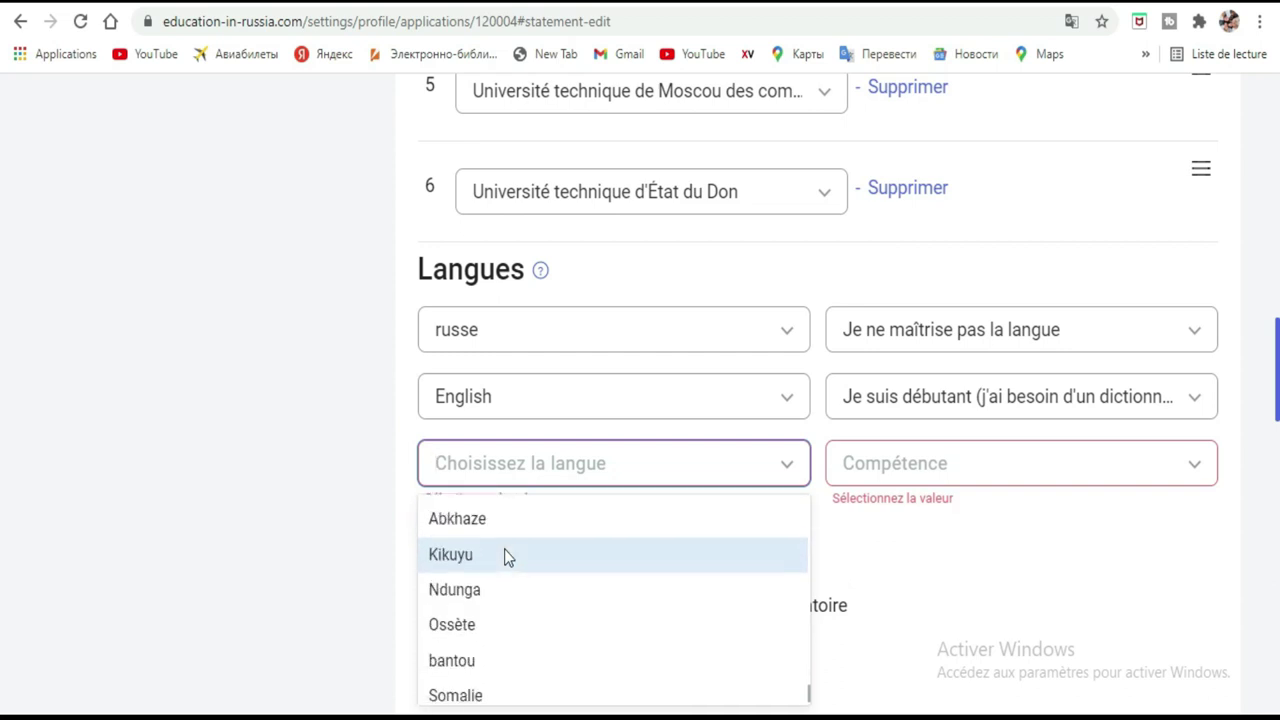
pyautogui.scroll(-1, 505, 556)
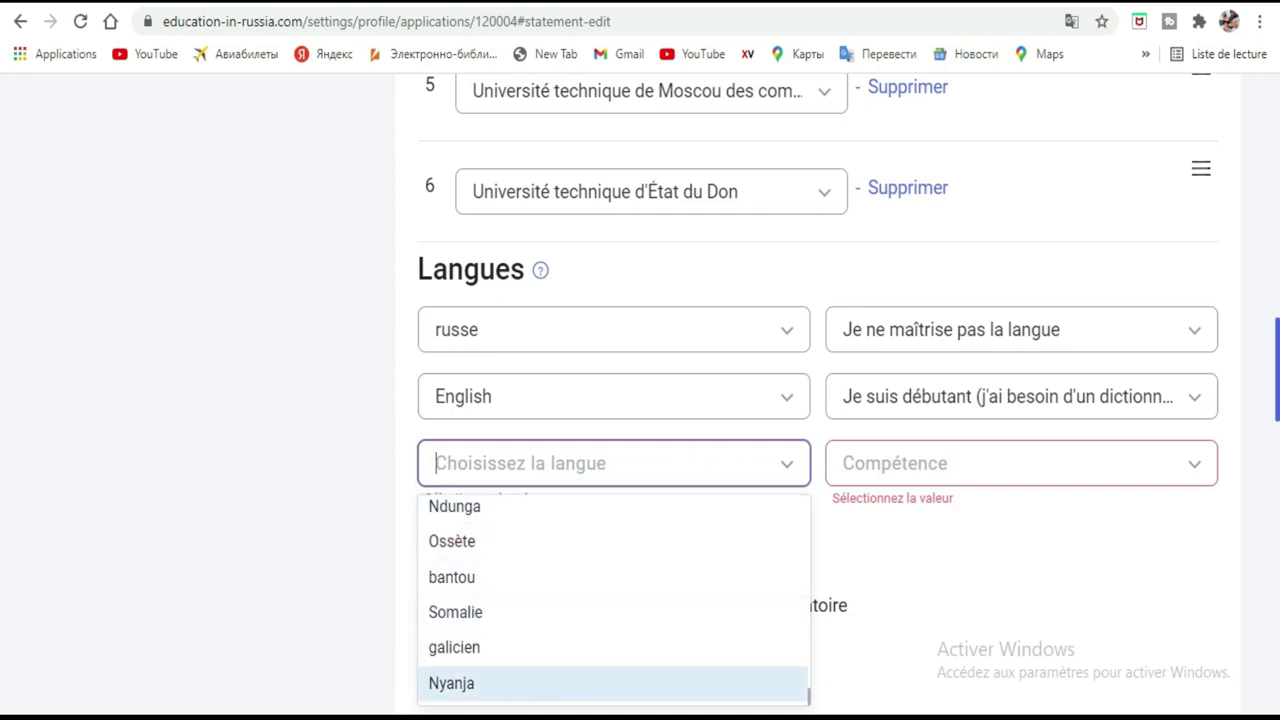
pyautogui.click(529, 710)
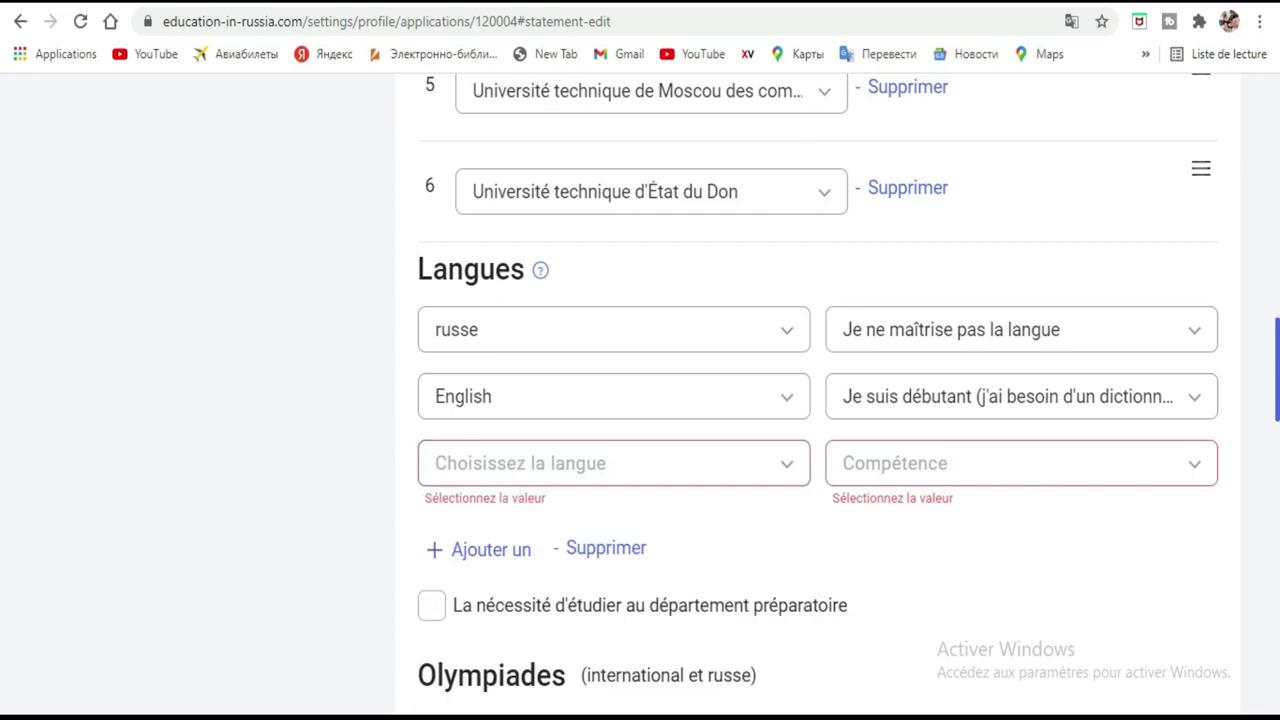
pyautogui.click(668, 463)
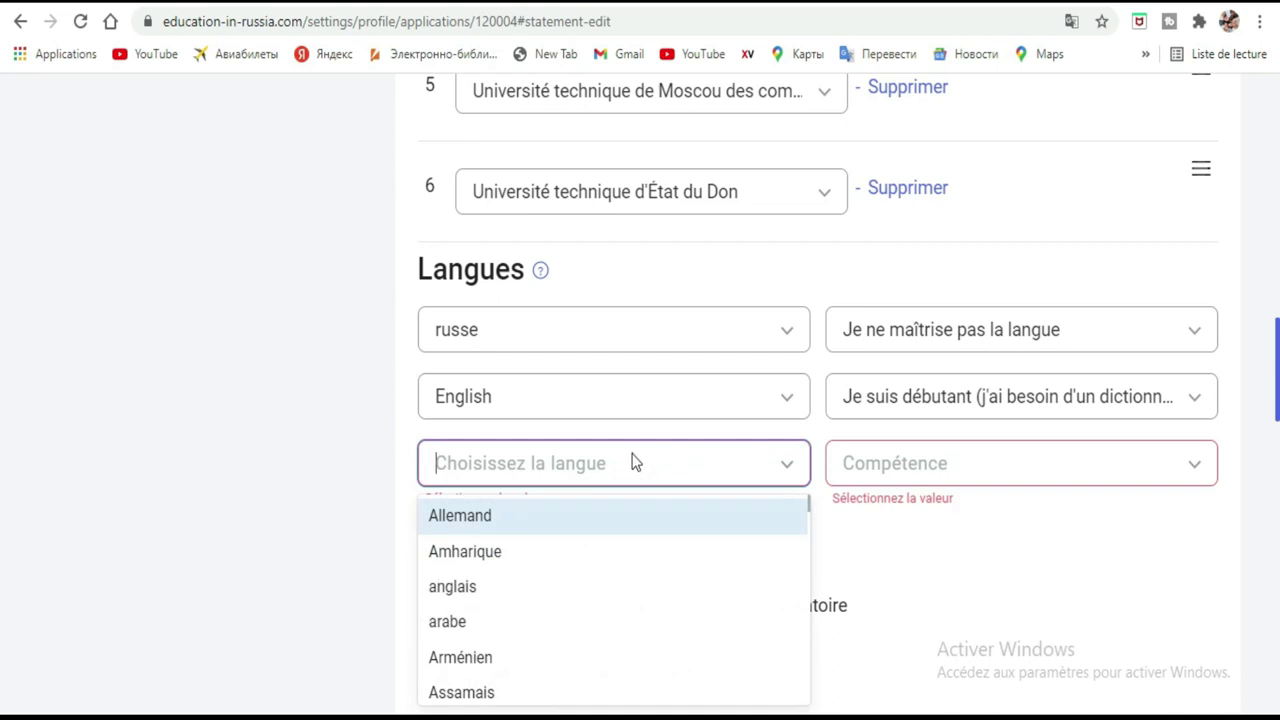
# Bring up the Cyrillic on-screen keyboard and open the empty third row's language list.
pyautogui.press('ctrl+super+o')
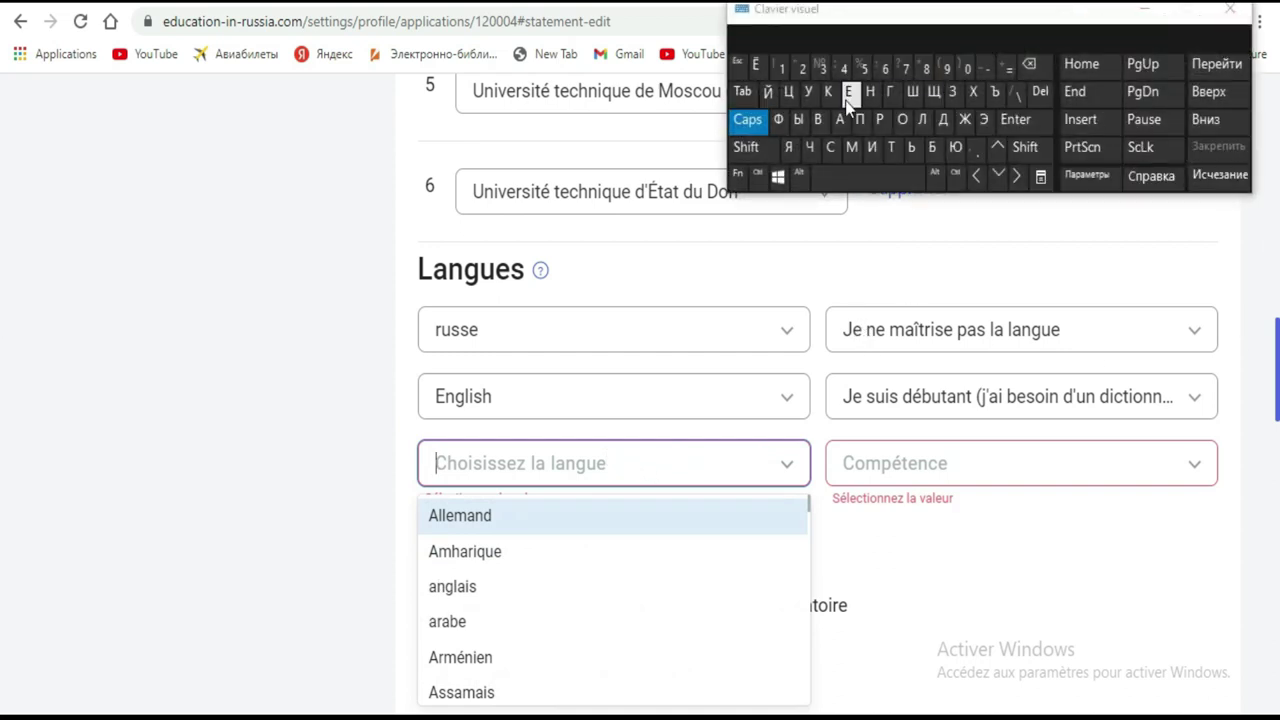
pyautogui.click(789, 120)
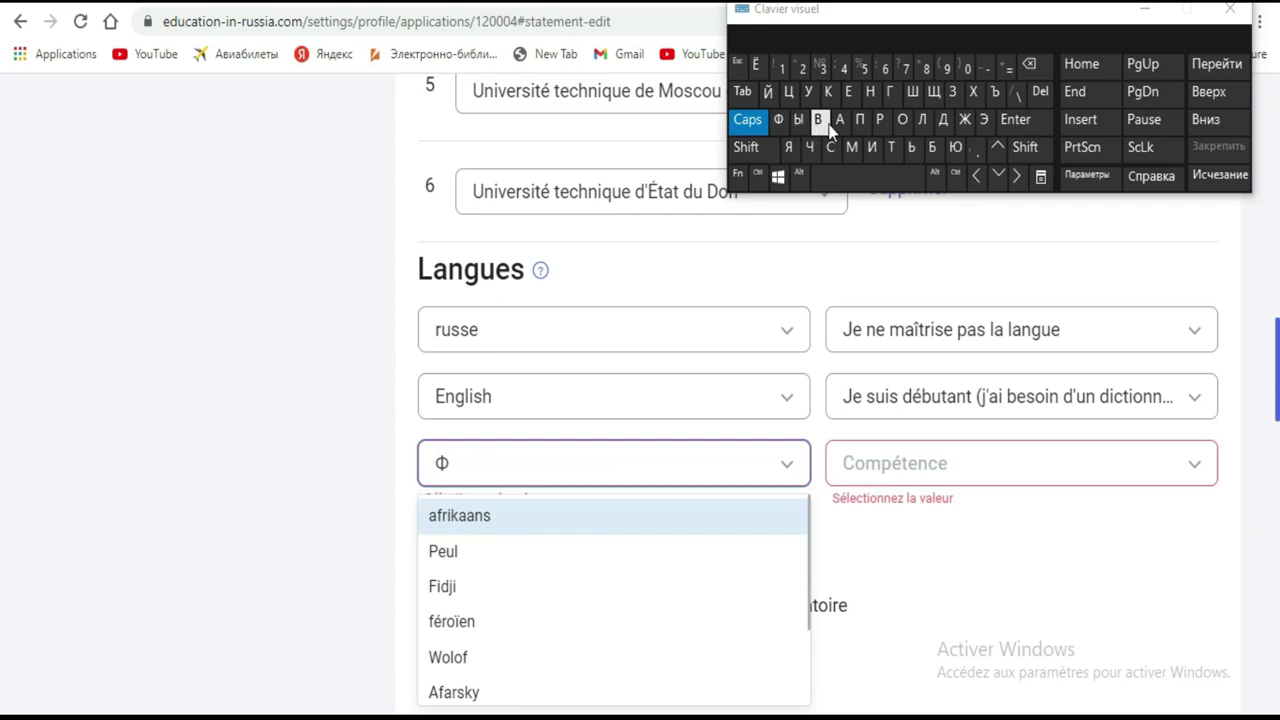
pyautogui.click(881, 121)
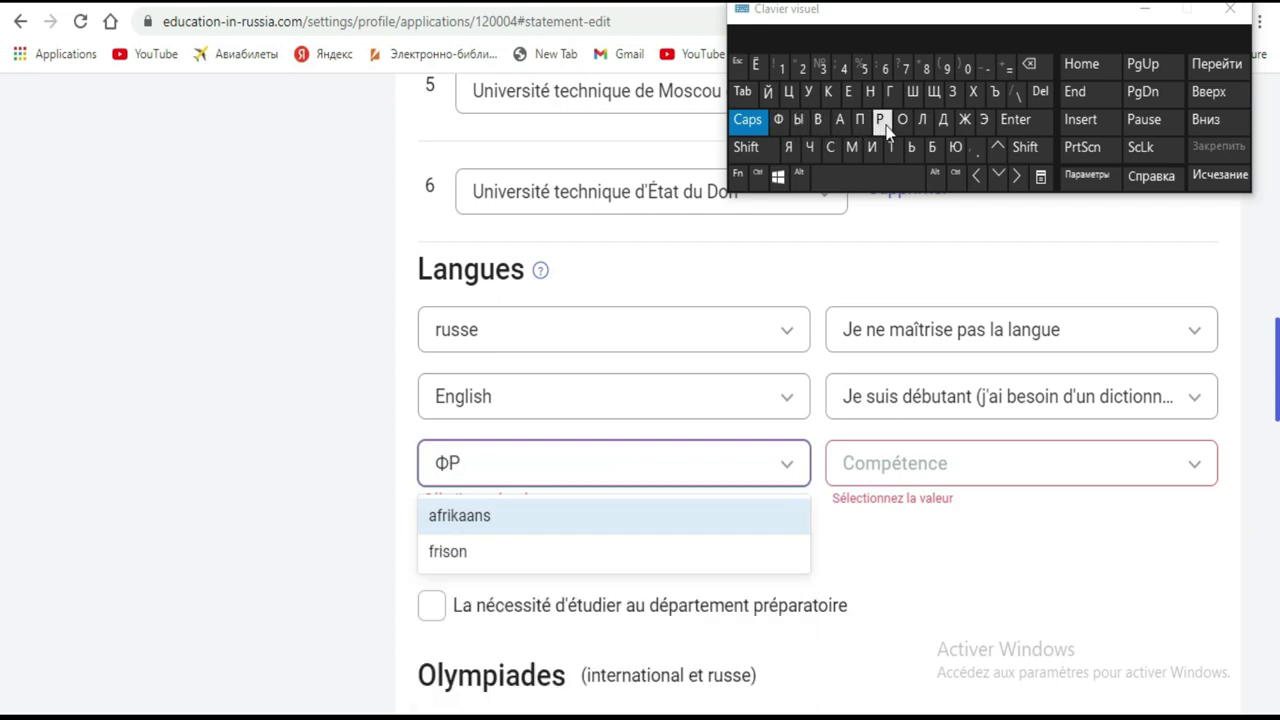
pyautogui.moveTo(1095, 22); pyautogui.dragTo(982, 176)
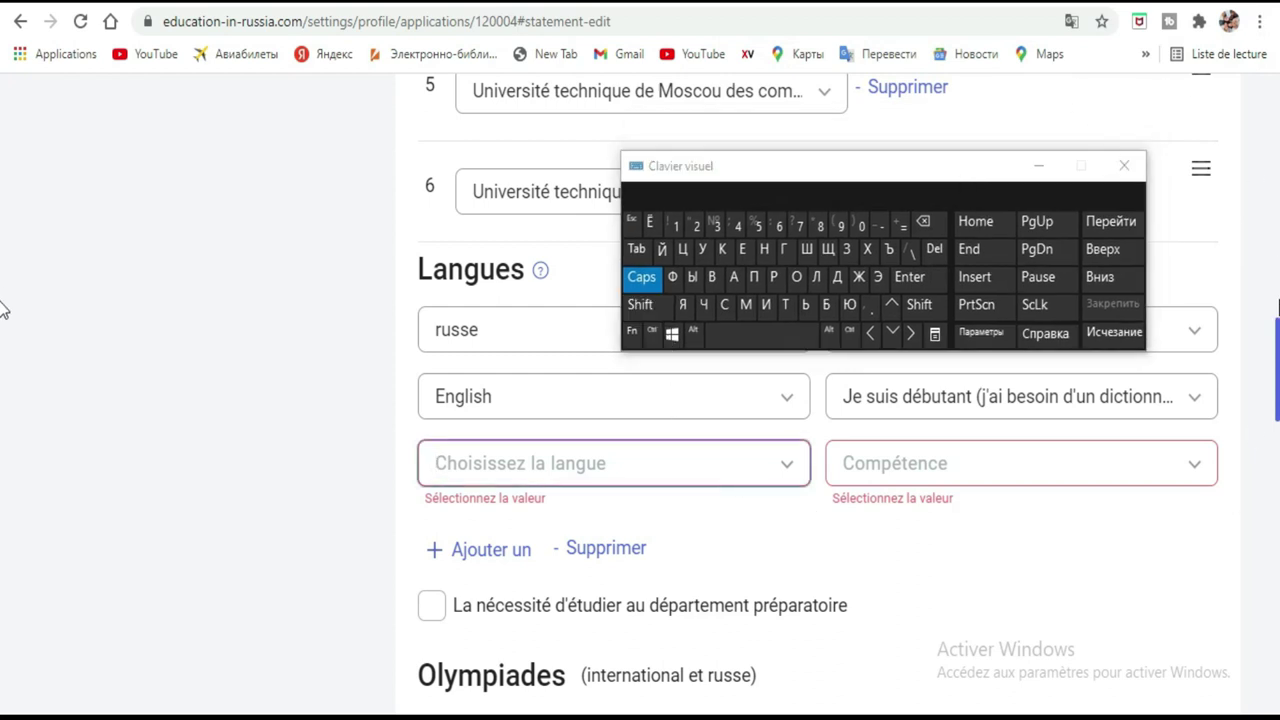
pyautogui.click(557, 457)
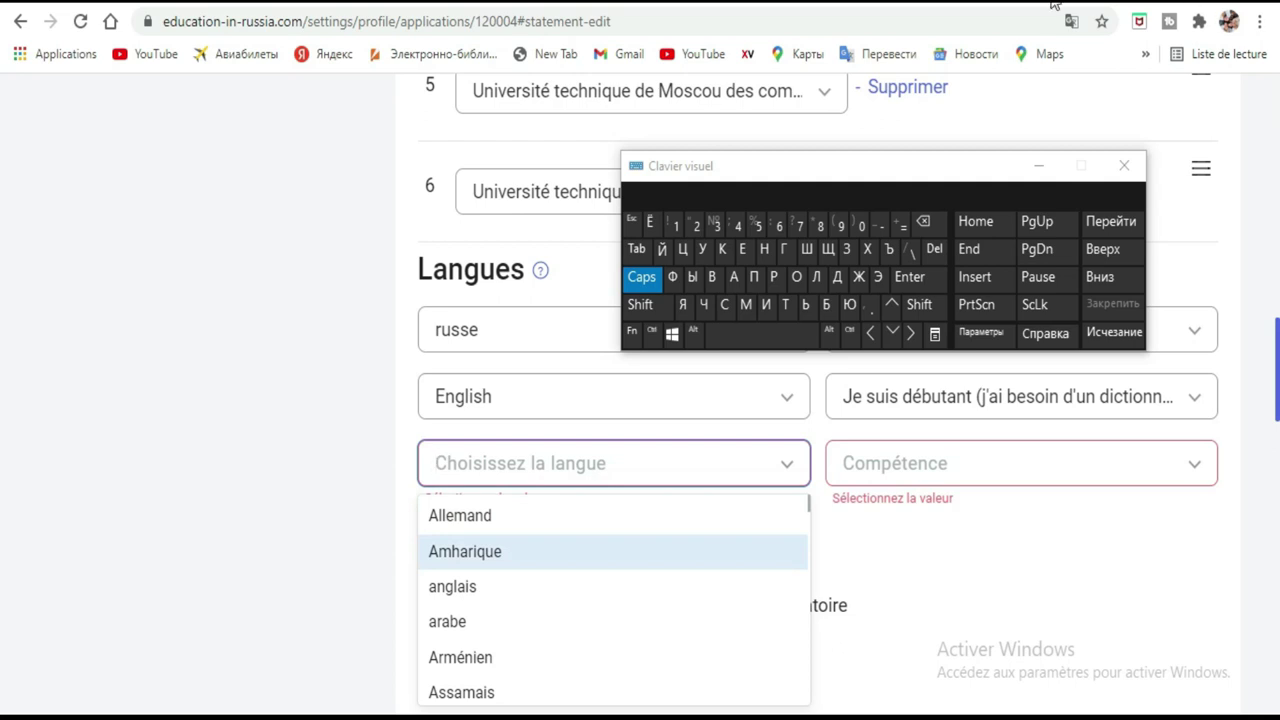
# Switch the page back to Russian and choose Фризский as the third language.
pyautogui.click(1071, 21)
pyautogui.click(878, 62)
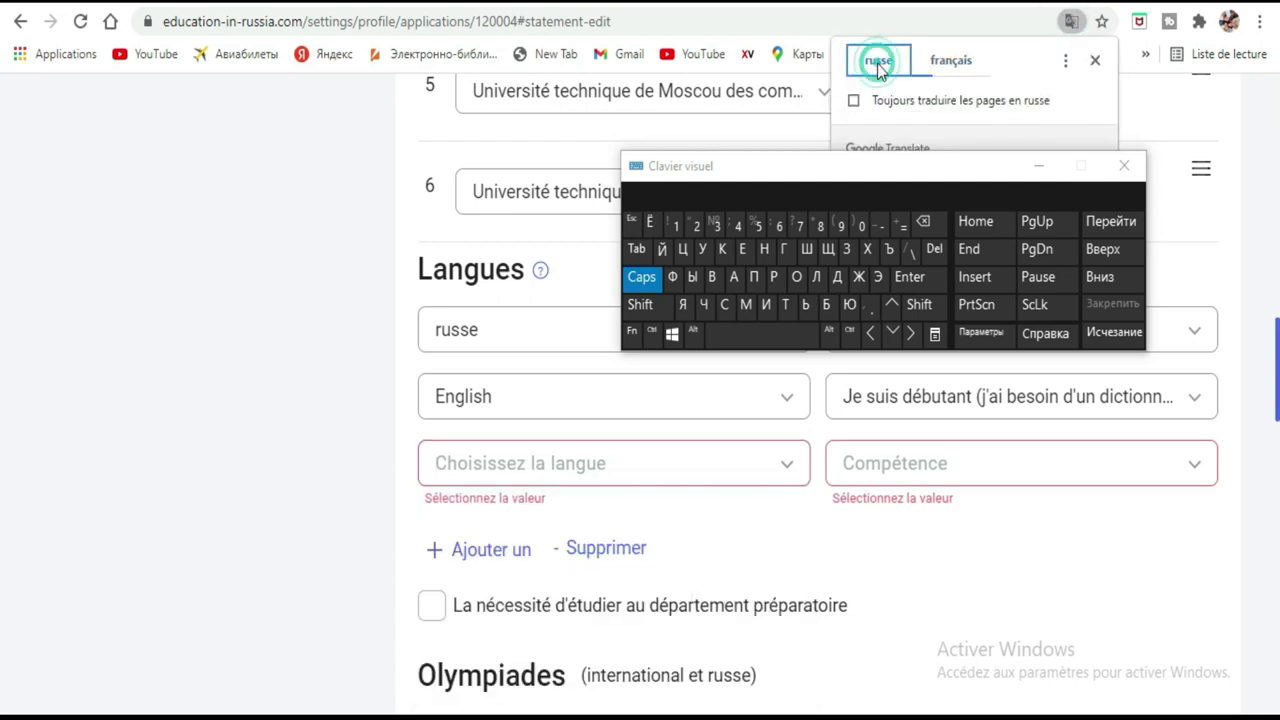
pyautogui.click(632, 479)
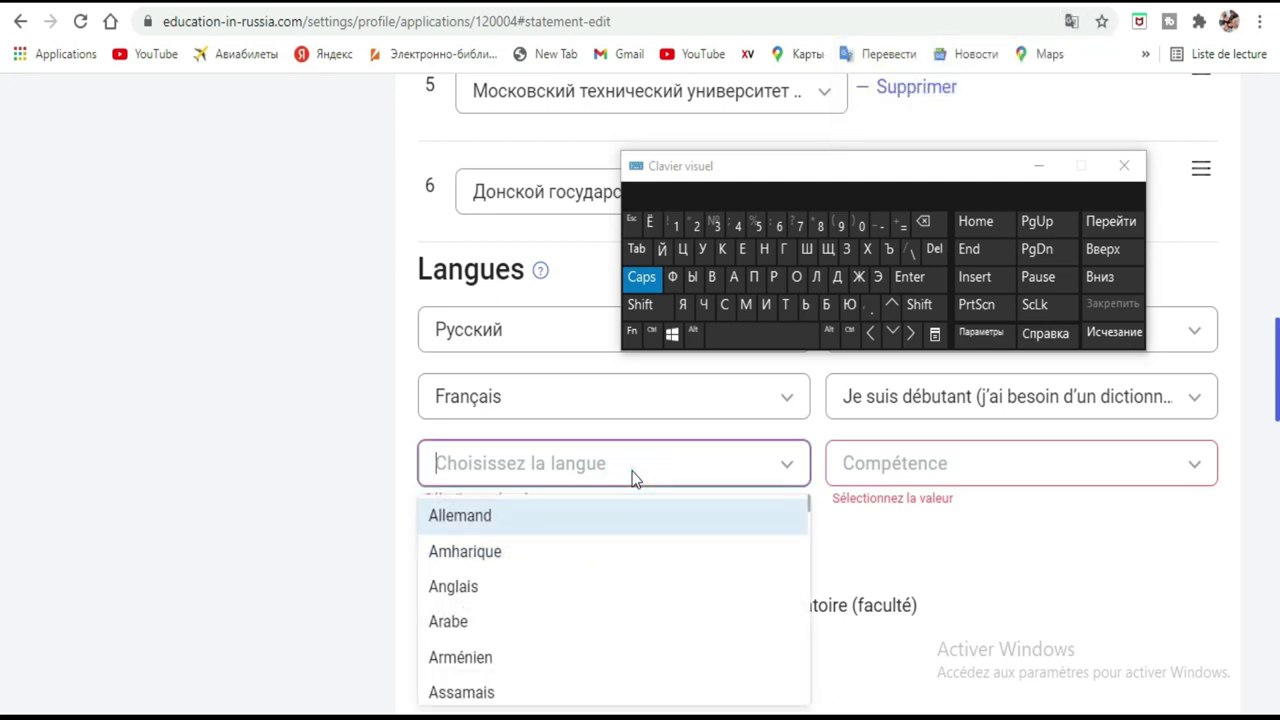
pyautogui.click(680, 278)
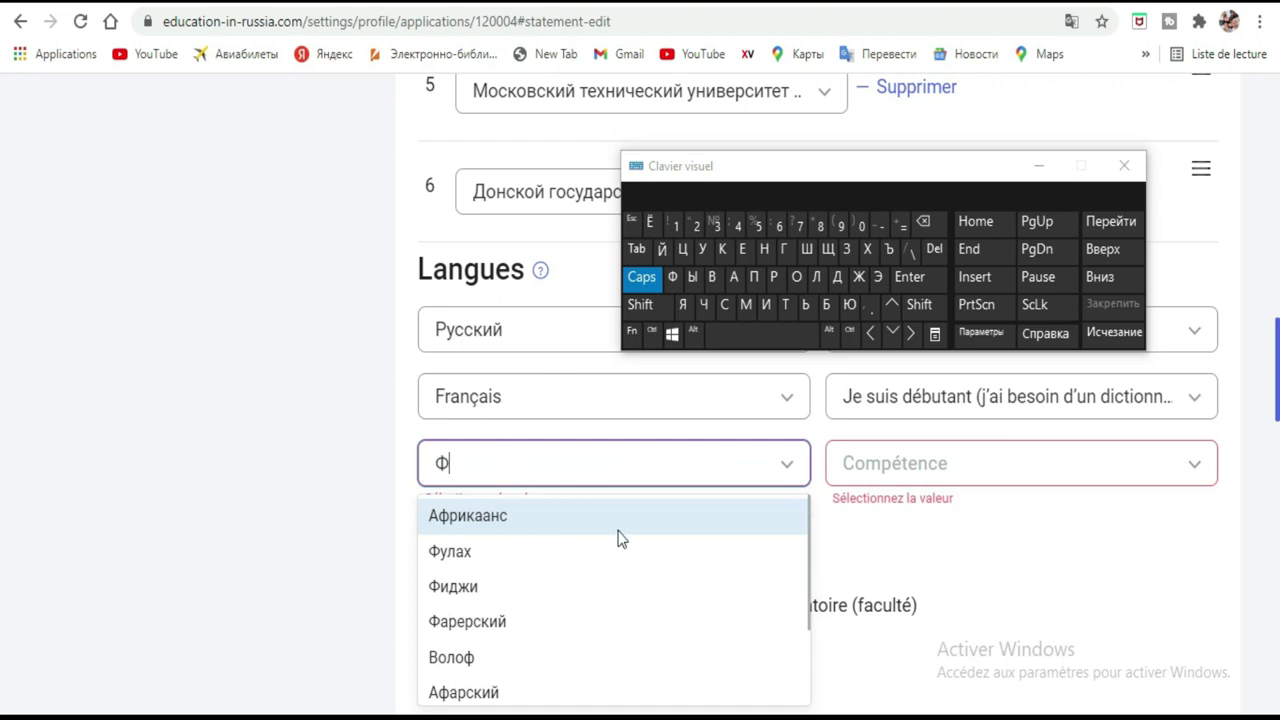
pyautogui.click(773, 277)
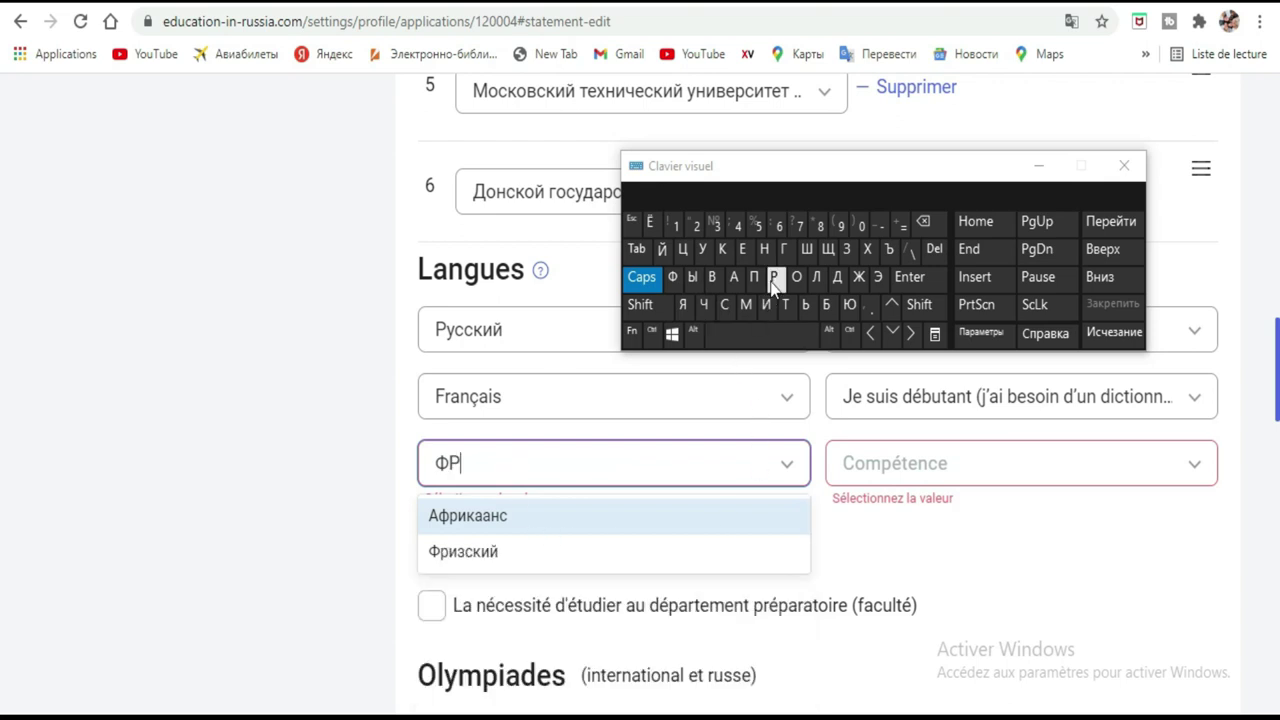
pyautogui.click(500, 549)
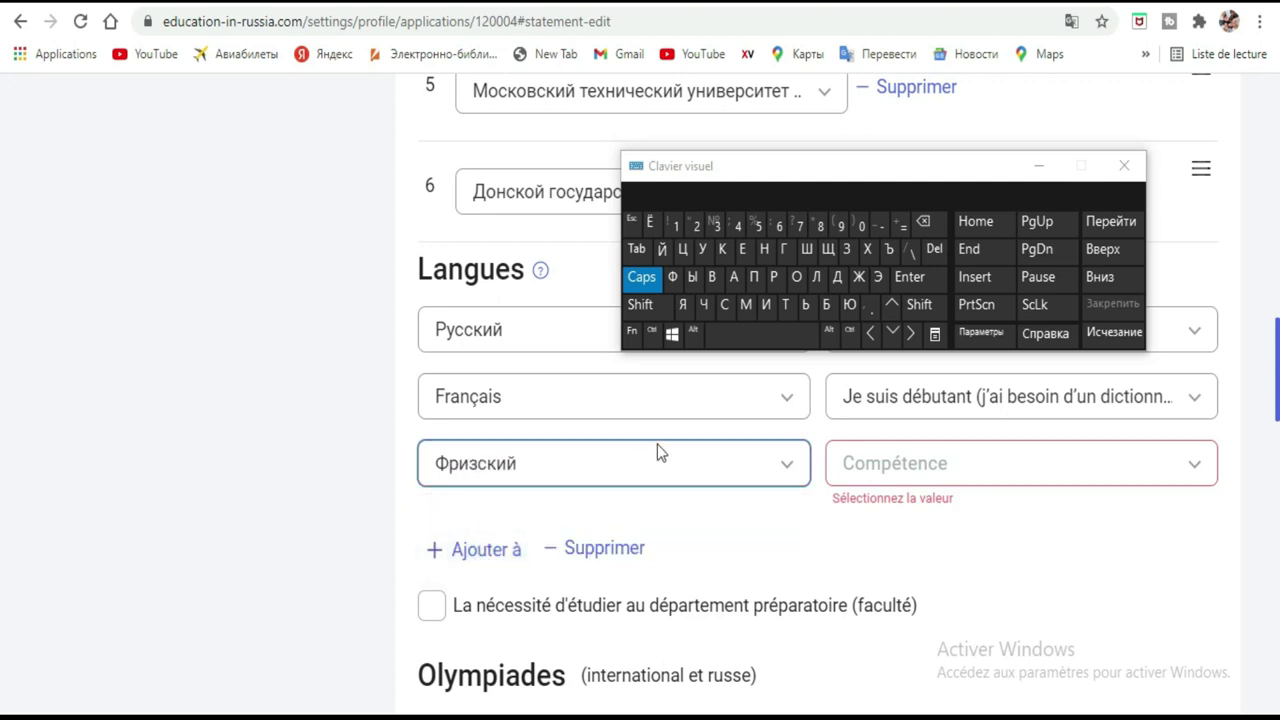
# Set Фризский proficiency to Je parle couramment.
pyautogui.click(944, 482)
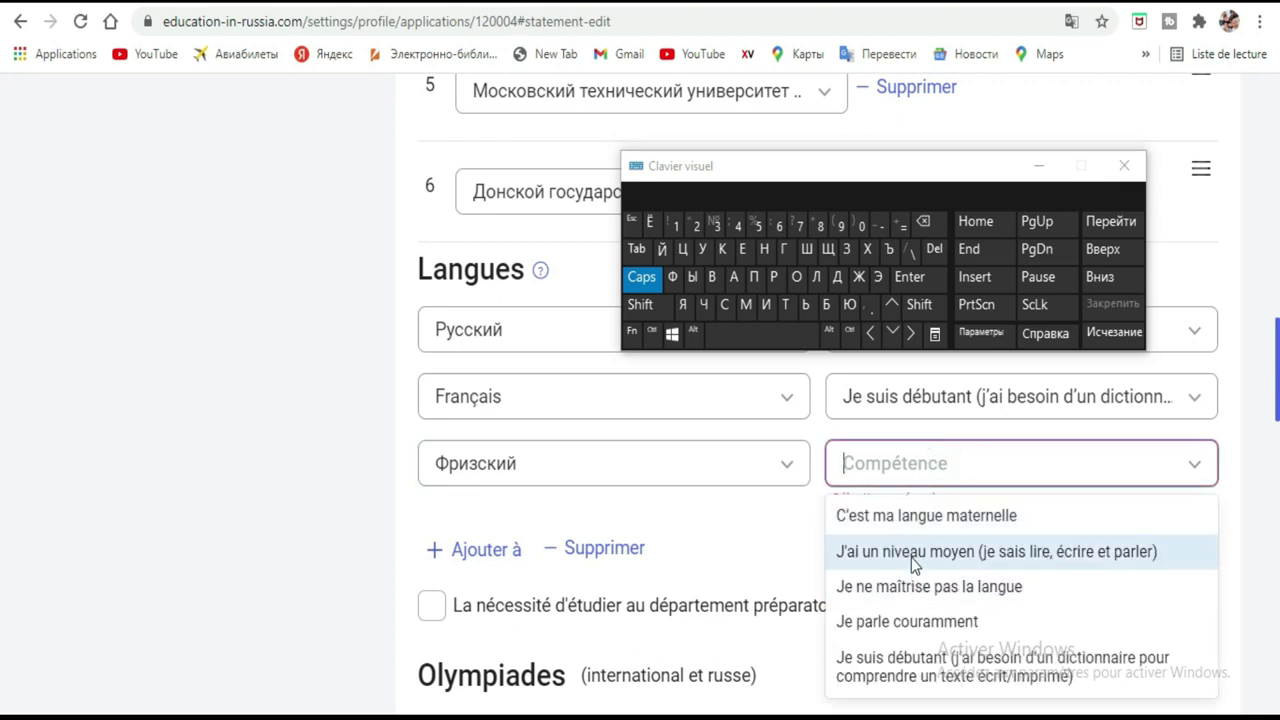
pyautogui.click(909, 621)
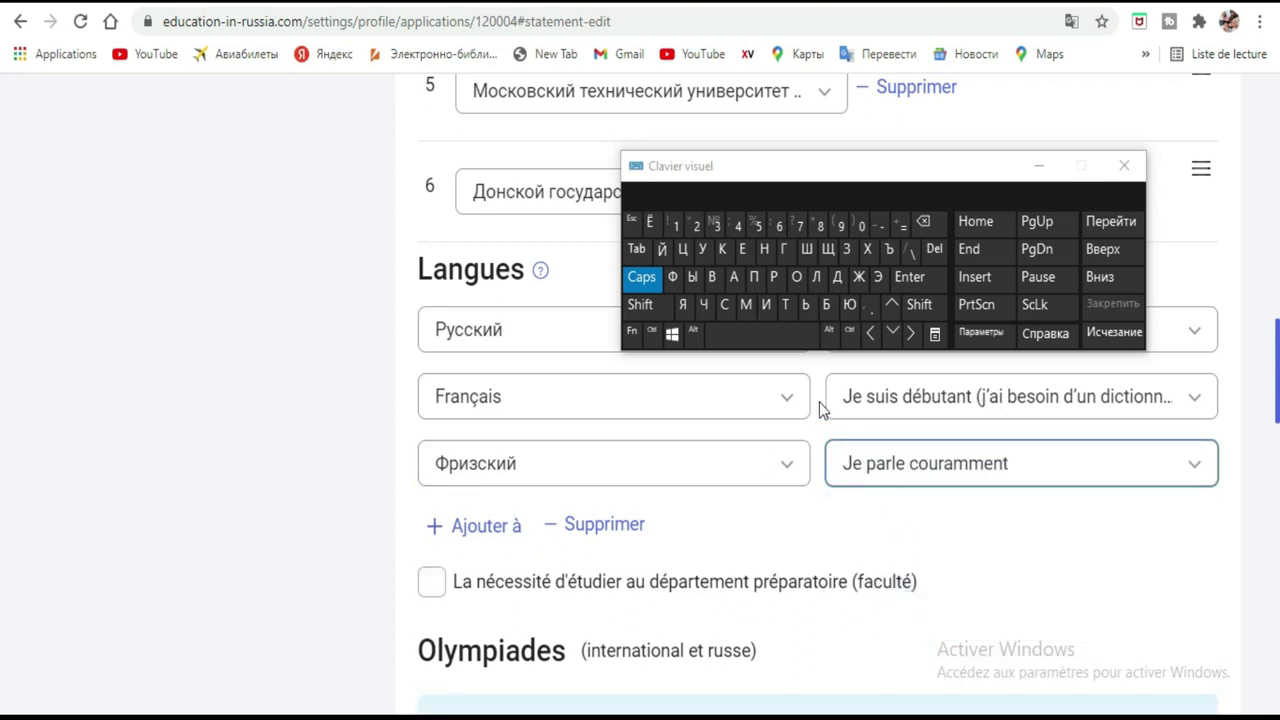
pyautogui.click(1011, 460)
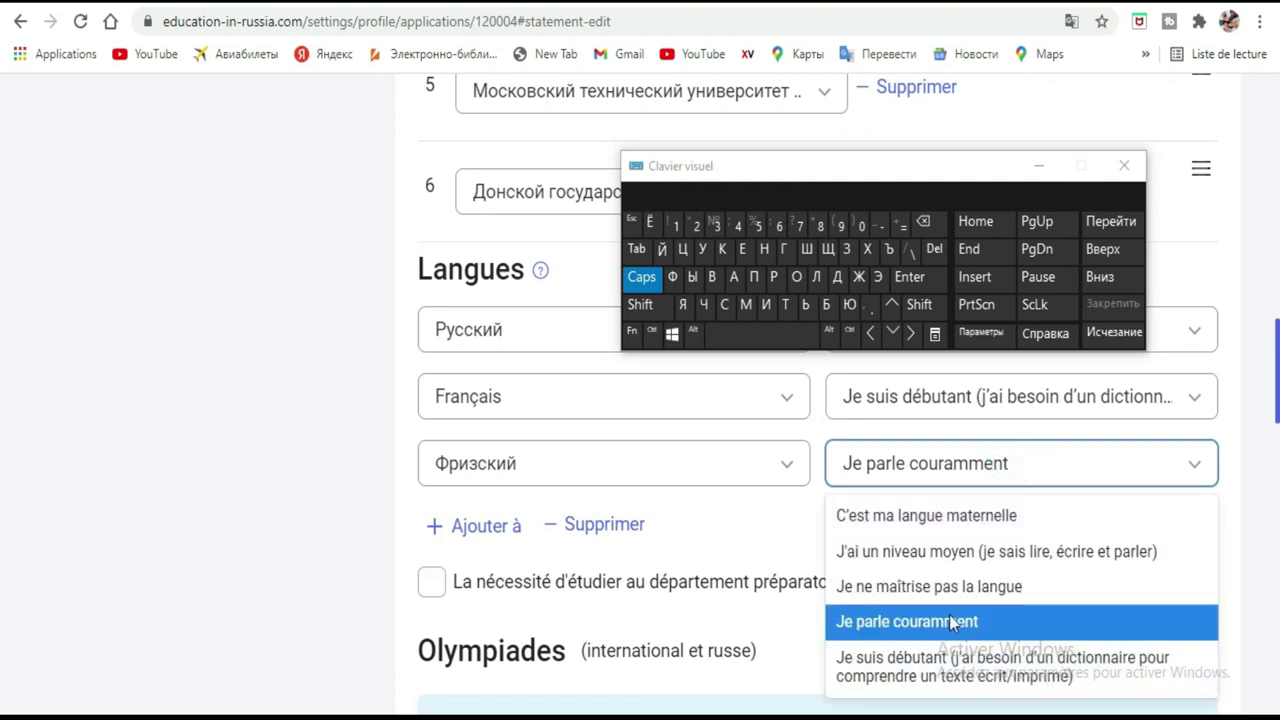
# Make Фризский the native language and put away the on-screen keyboard.
pyautogui.click(948, 515)
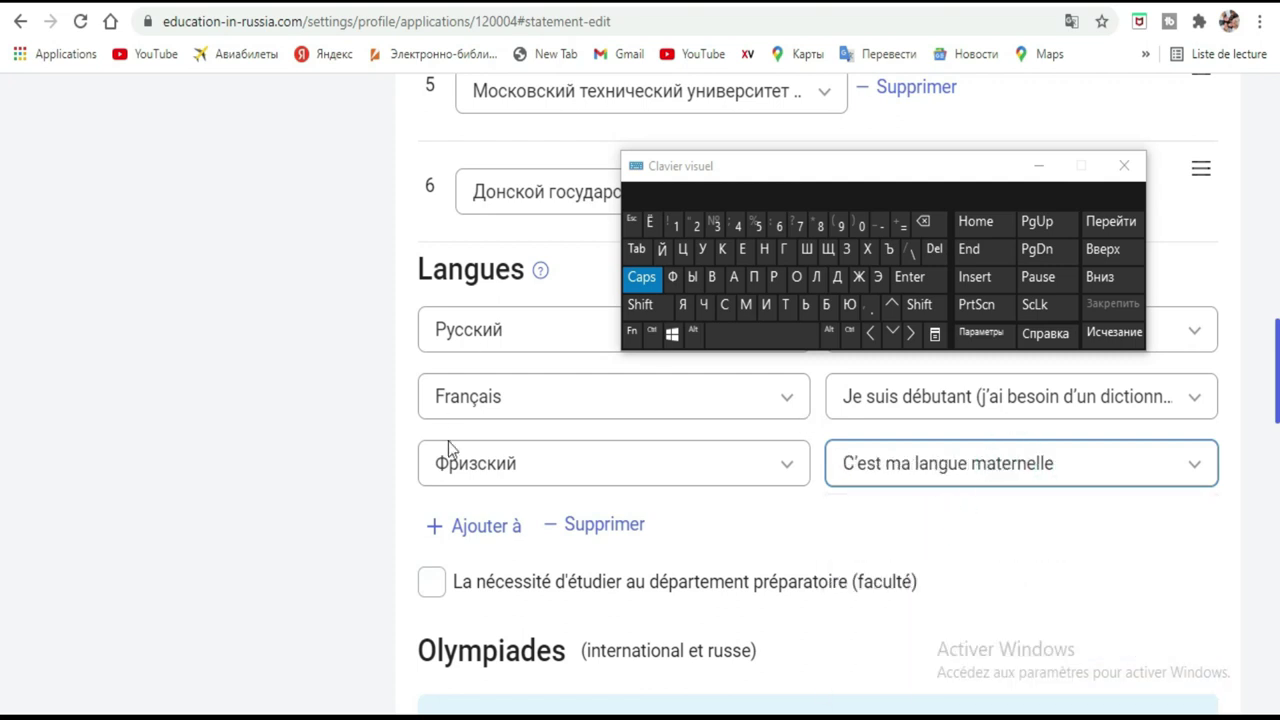
pyautogui.click(697, 400)
pyautogui.click(694, 400)
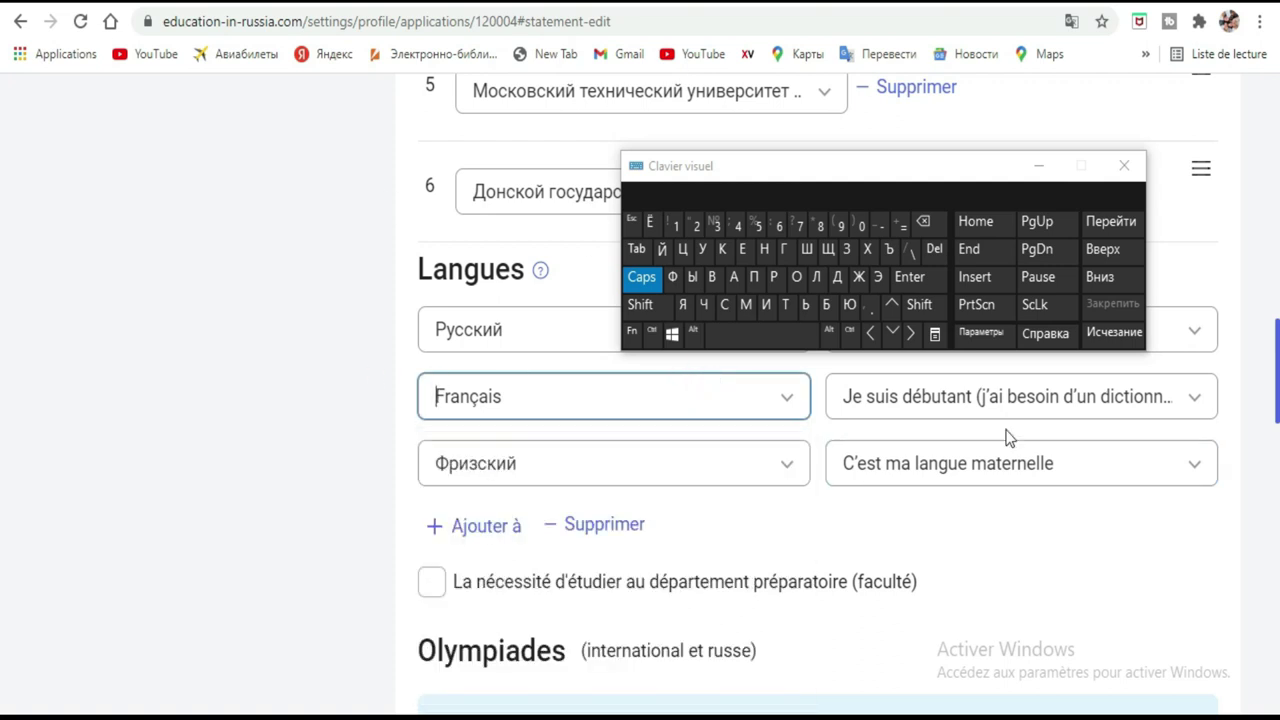
pyautogui.click(1051, 171)
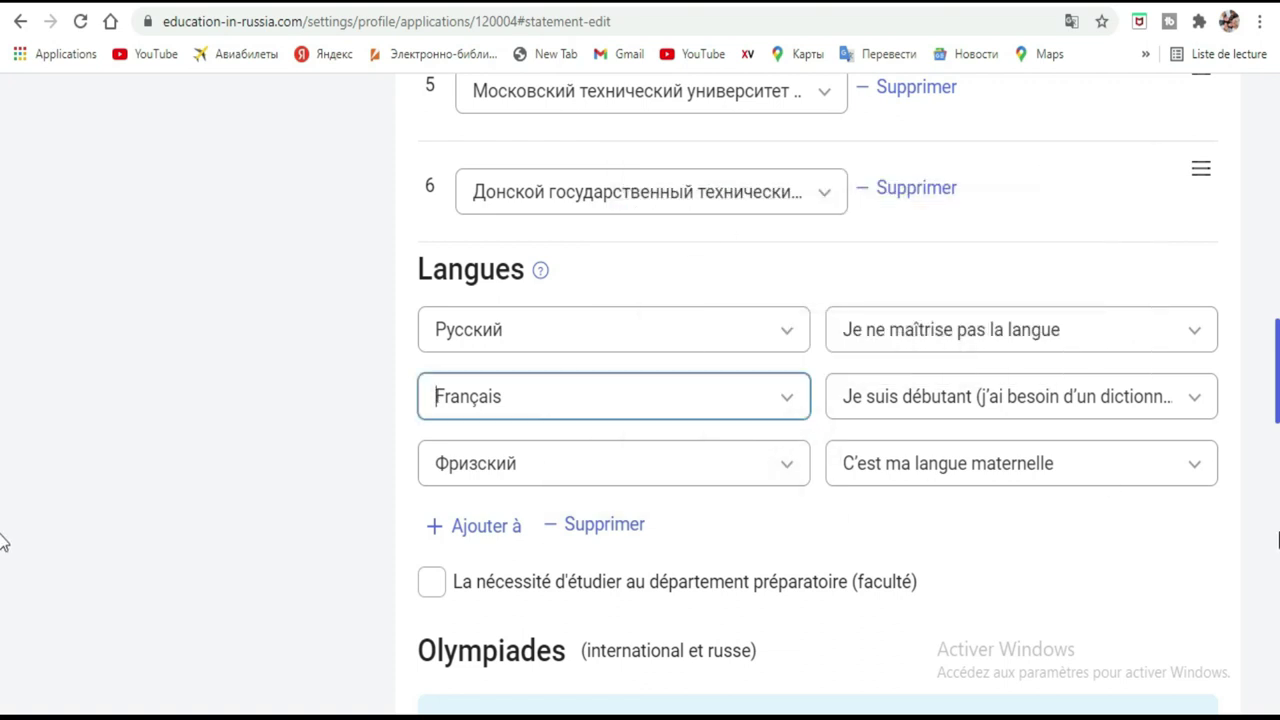
# Tick the preparatory-department study option and scroll to the form's bottom.
pyautogui.scroll(-3, 3, 405)
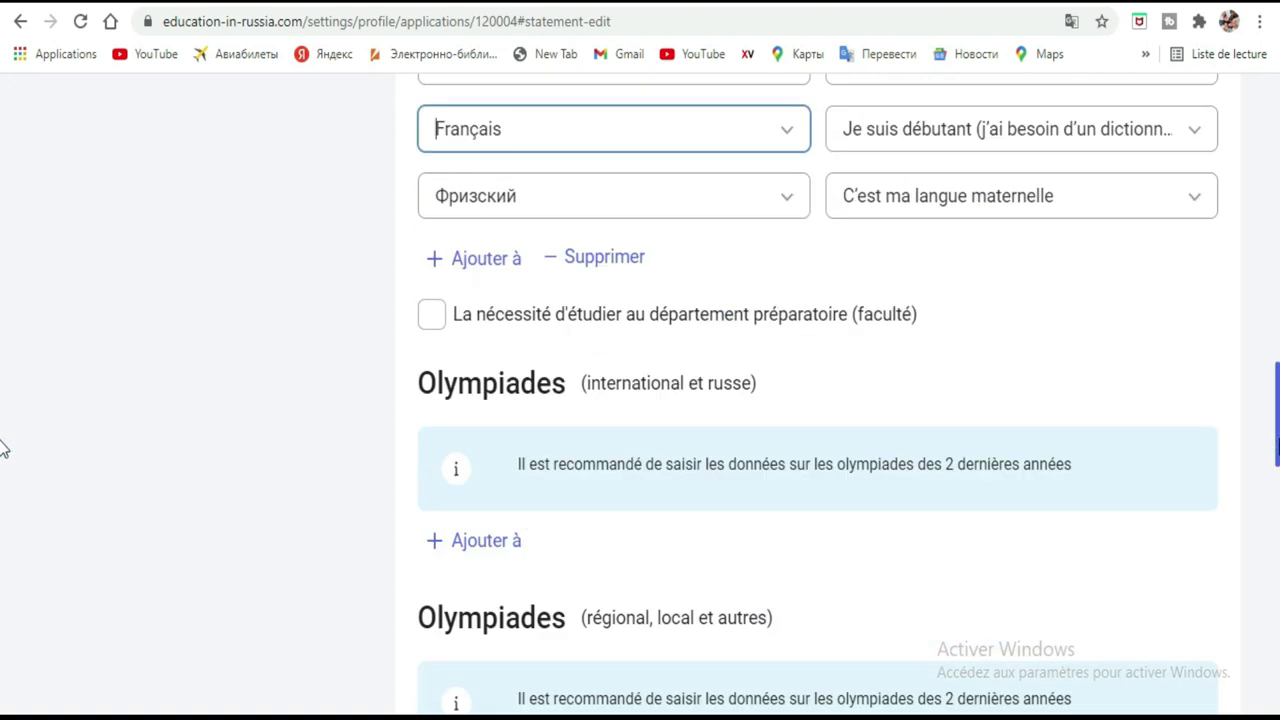
pyautogui.click(437, 316)
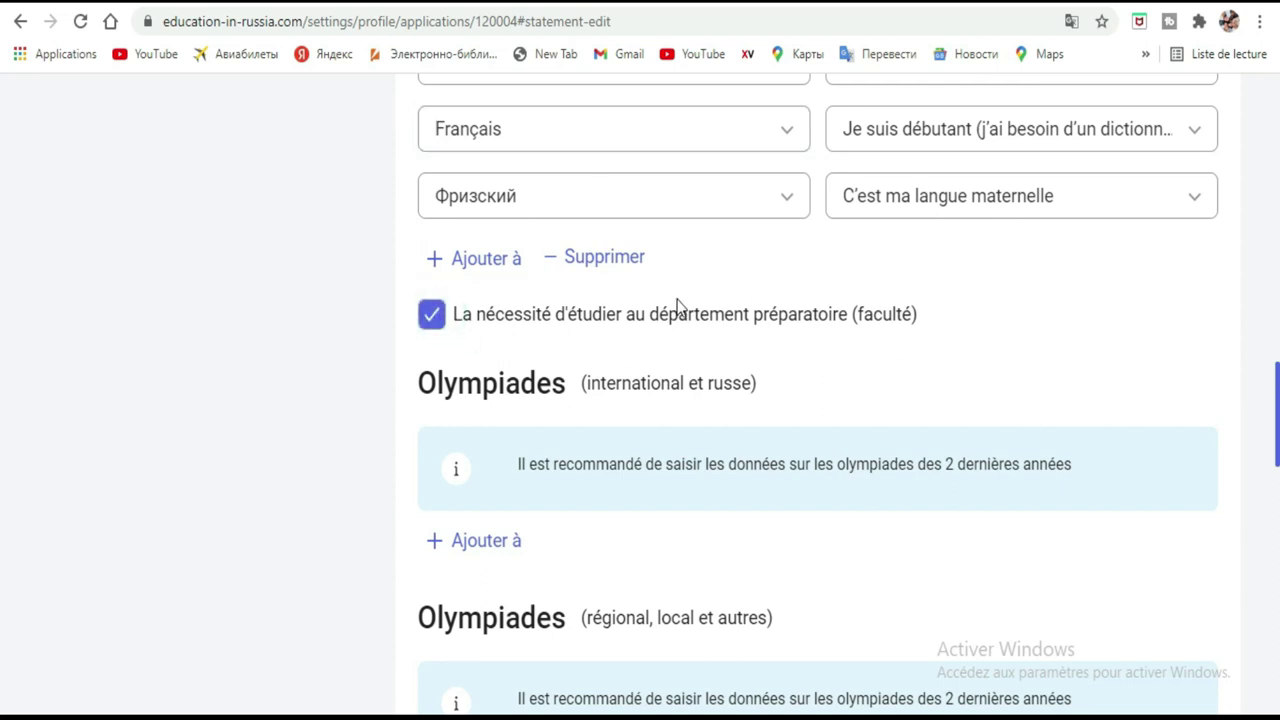
pyautogui.scroll(-9, 3, 400)
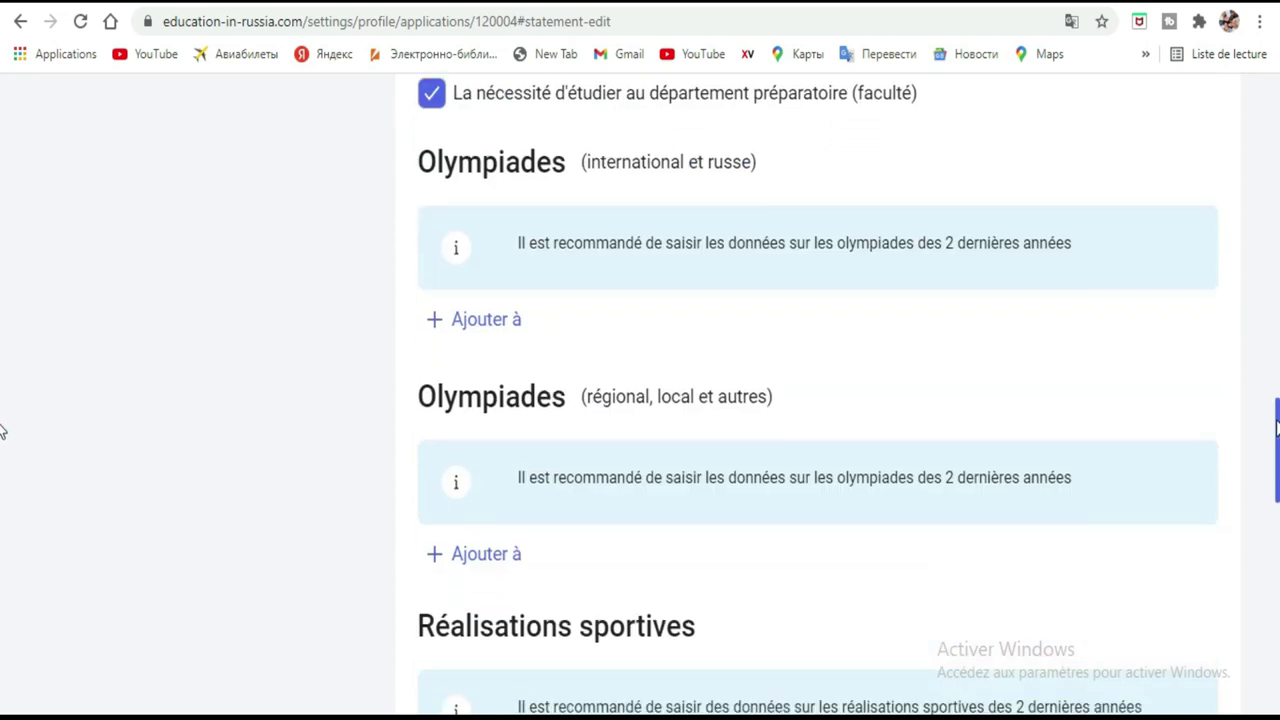
pyautogui.moveTo(1276, 538); pyautogui.dragTo(1275, 578)
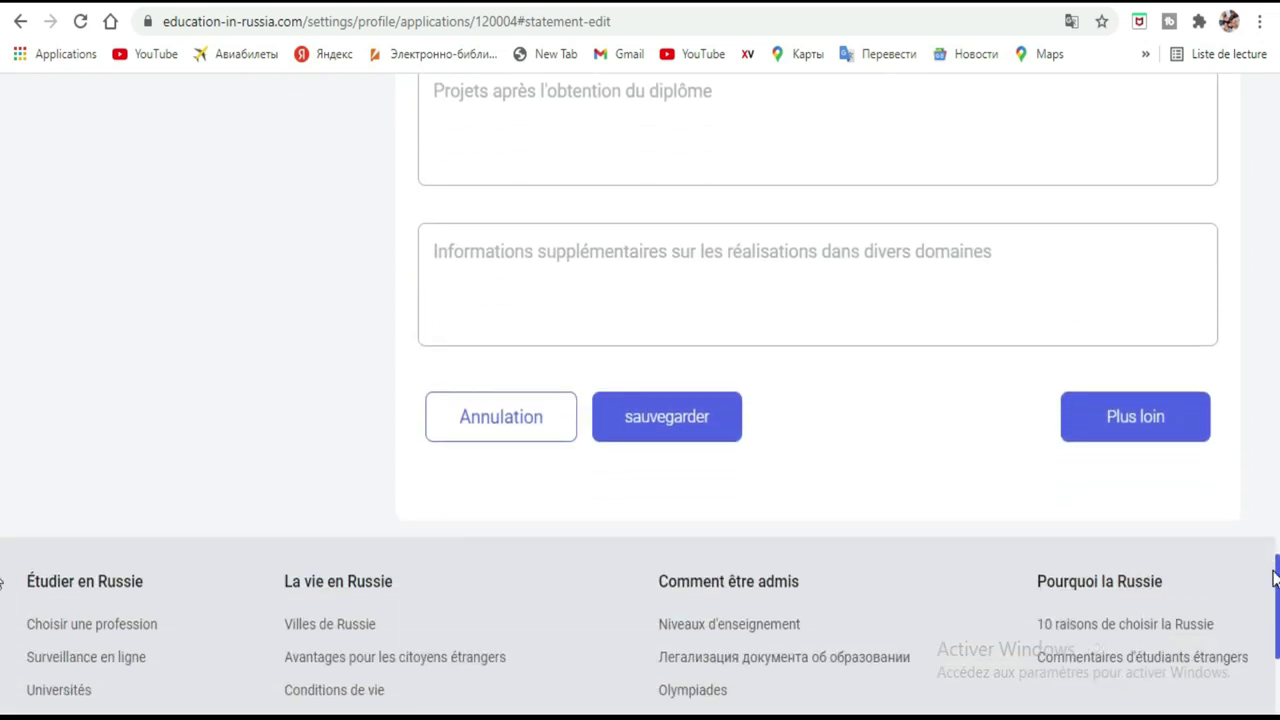
# Try to advance and read the error limiting the number of Moscow universities.
pyautogui.click(1179, 436)
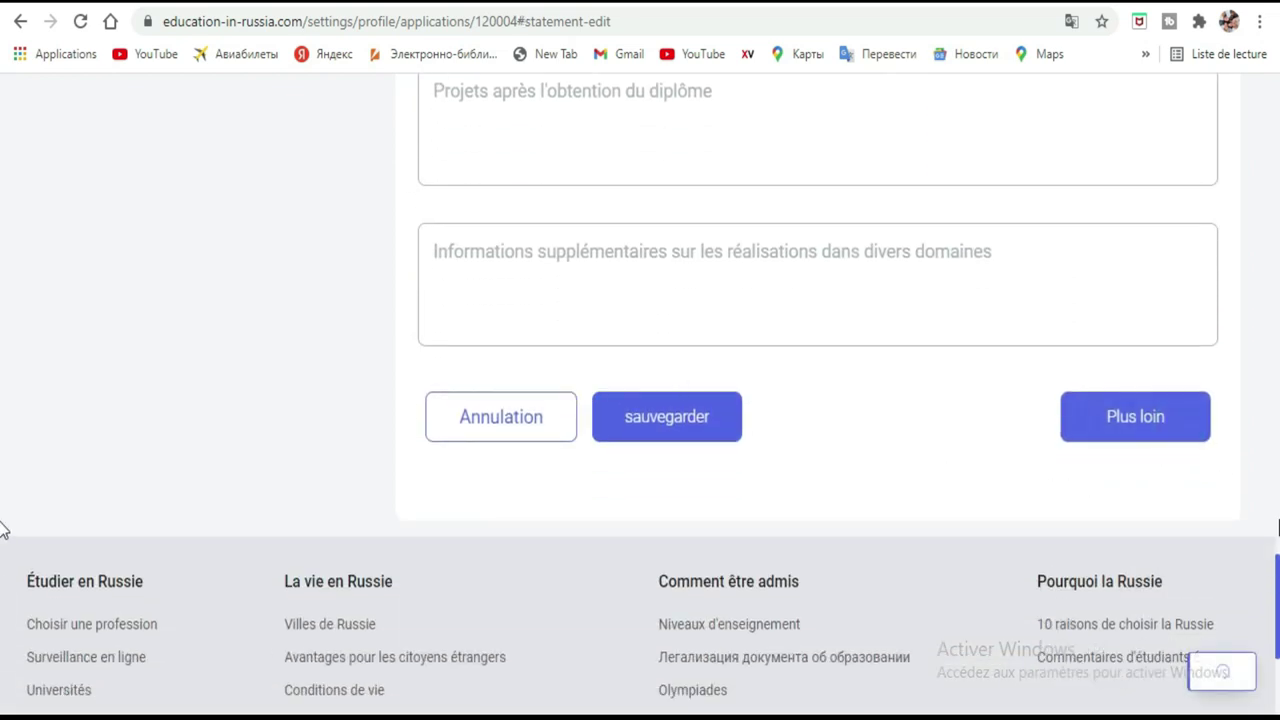
pyautogui.moveTo(751, 634)
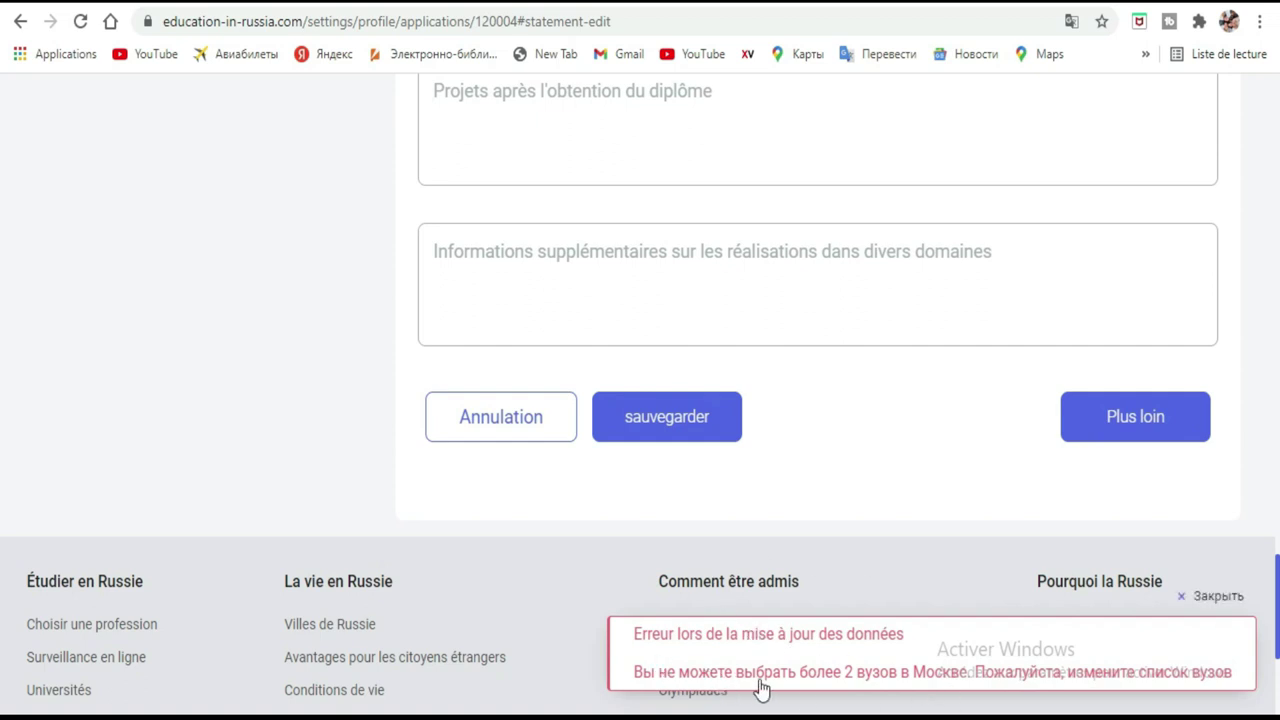
pyautogui.moveTo(689, 683)
pyautogui.moveTo(5, 568); pyautogui.dragTo(5, 435)
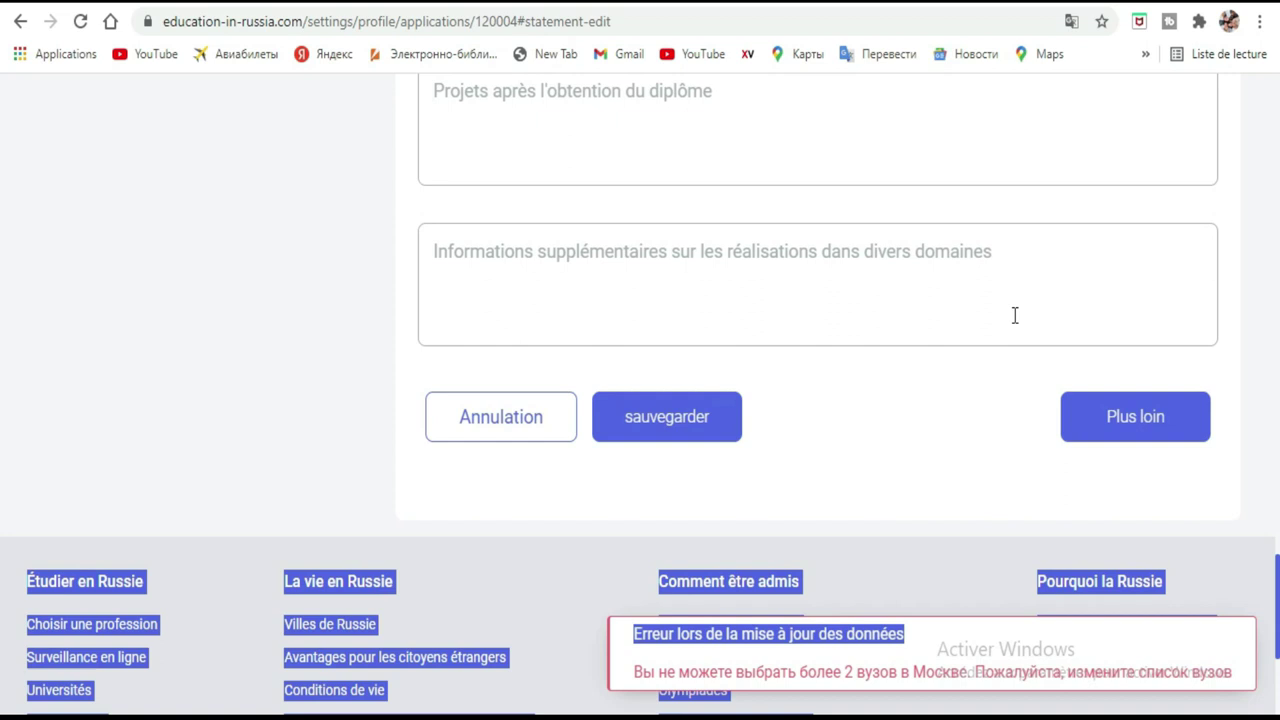
pyautogui.scroll(15, 3, 280)
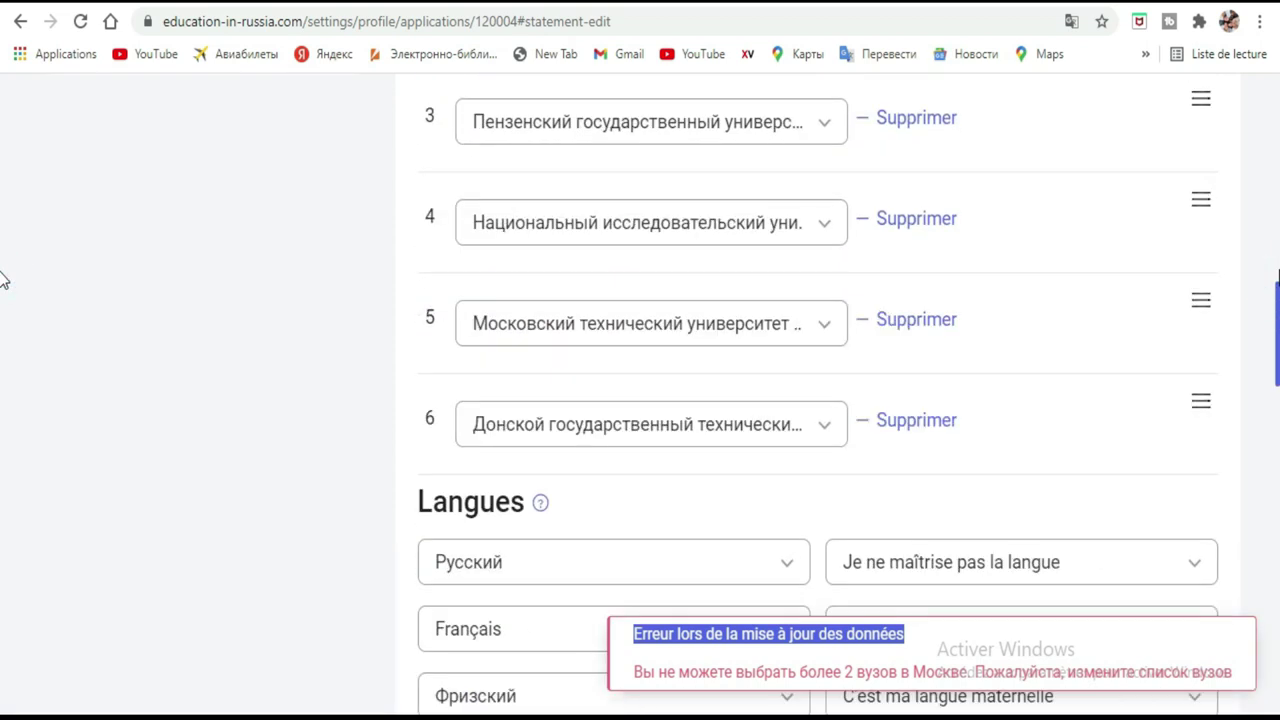
pyautogui.scroll(4, 3, 310)
pyautogui.scroll(-2, 3, 305)
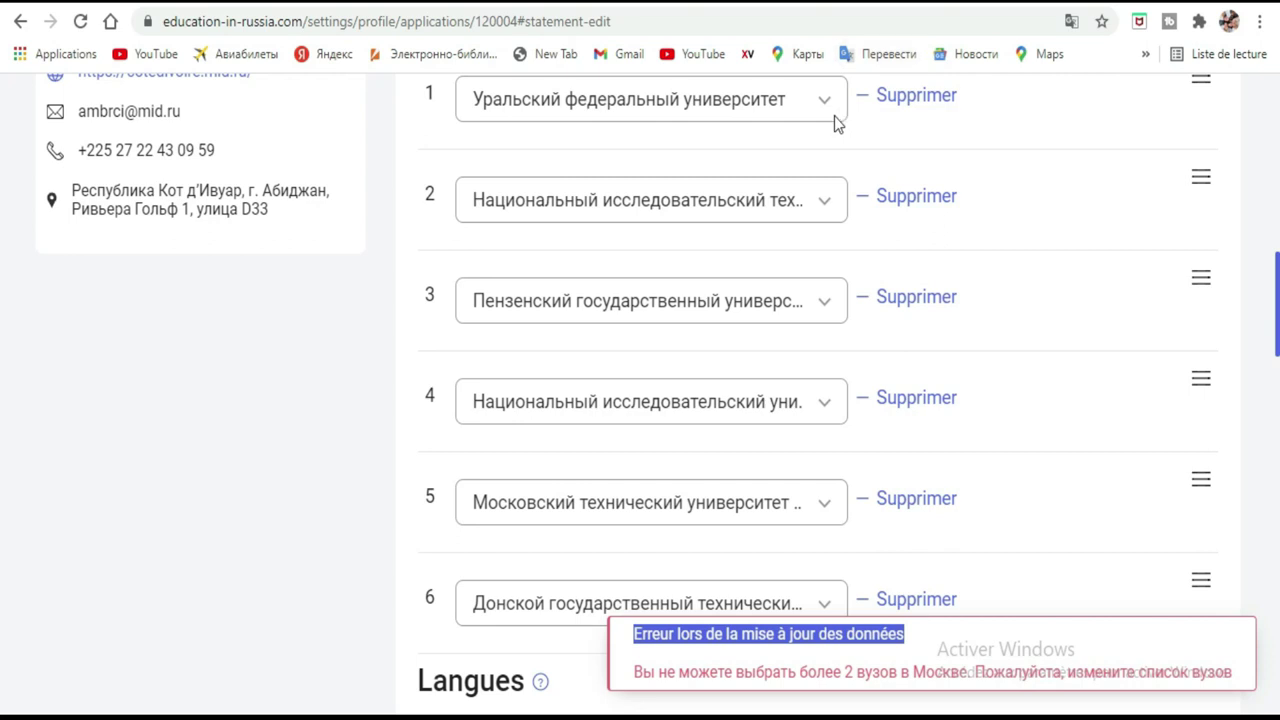
# Translate to French and make Université pédagogique d'État de l'Altaï the second university.
pyautogui.click(1071, 21)
pyautogui.click(978, 60)
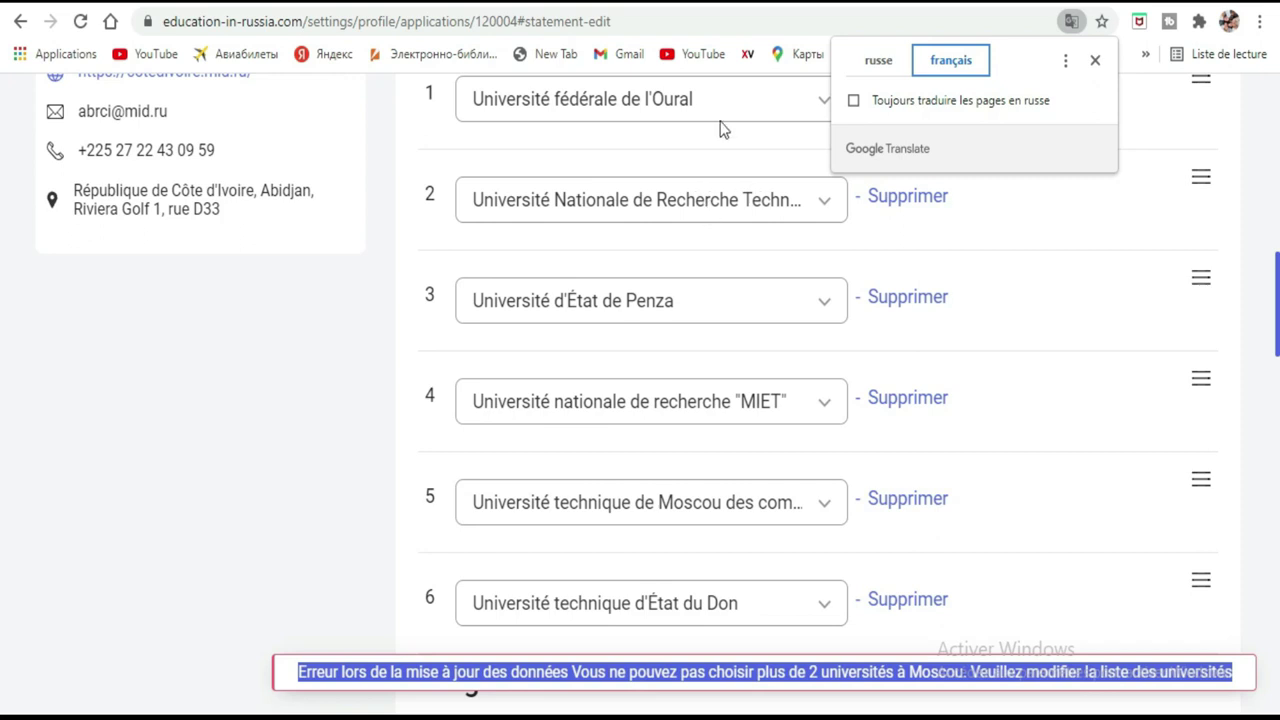
pyautogui.click(757, 208)
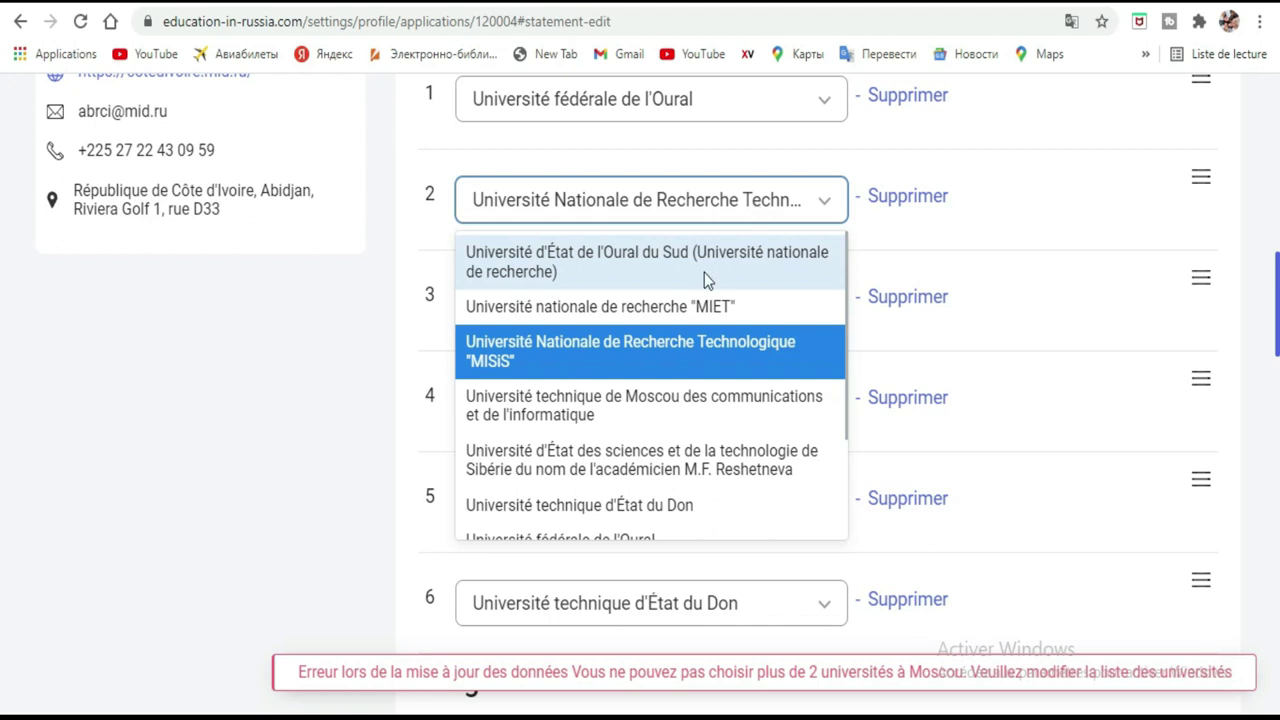
pyautogui.scroll(-3, 650, 490)
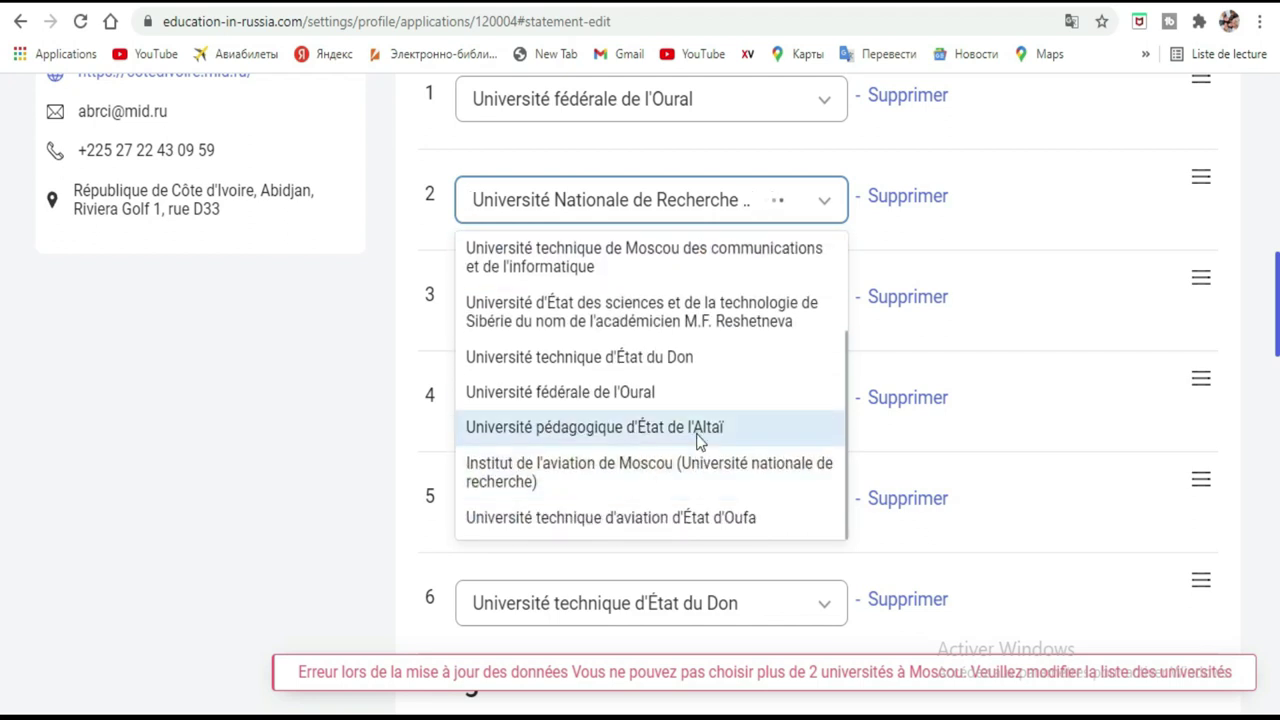
pyautogui.click(700, 430)
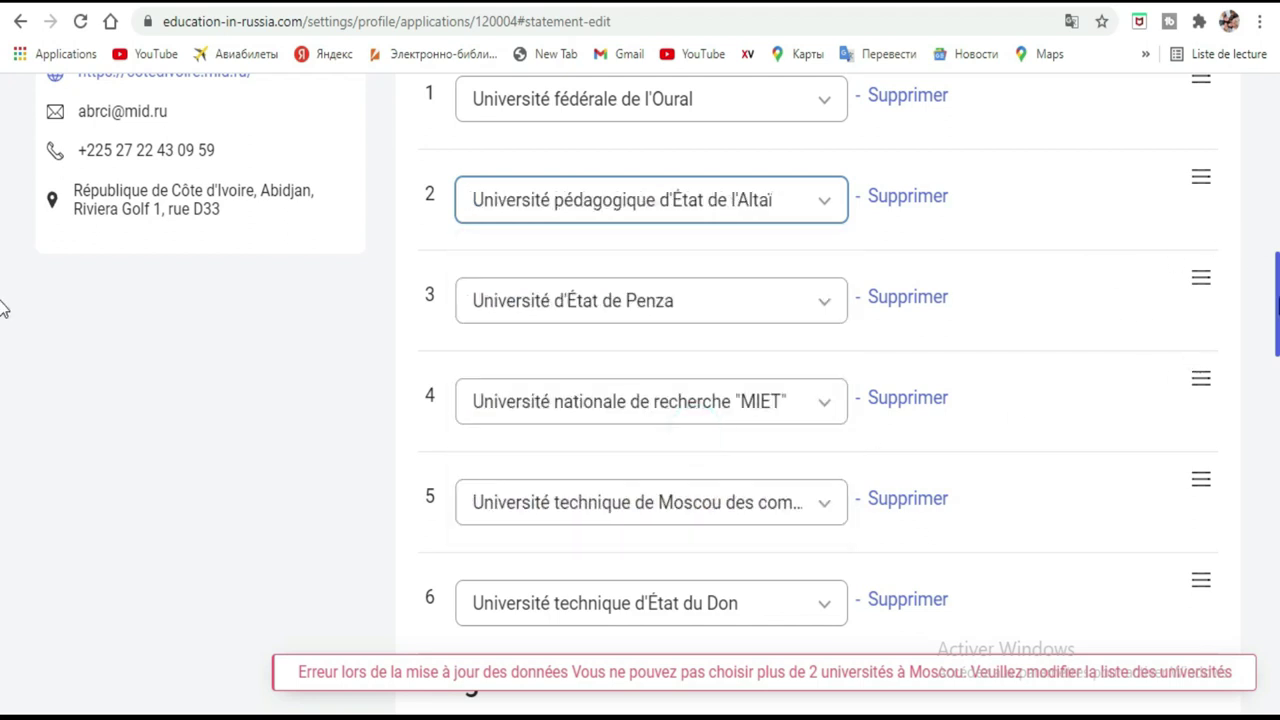
pyautogui.scroll(-7, 3, 305)
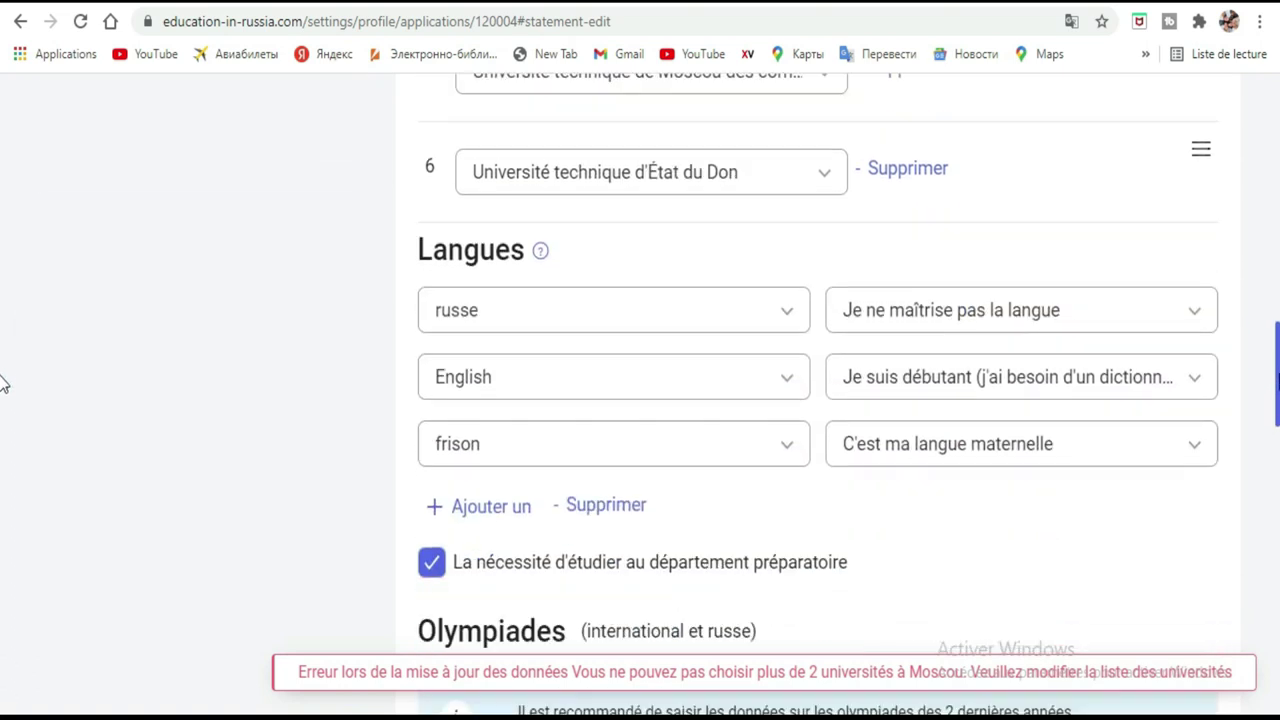
pyautogui.scroll(-10, 3, 445)
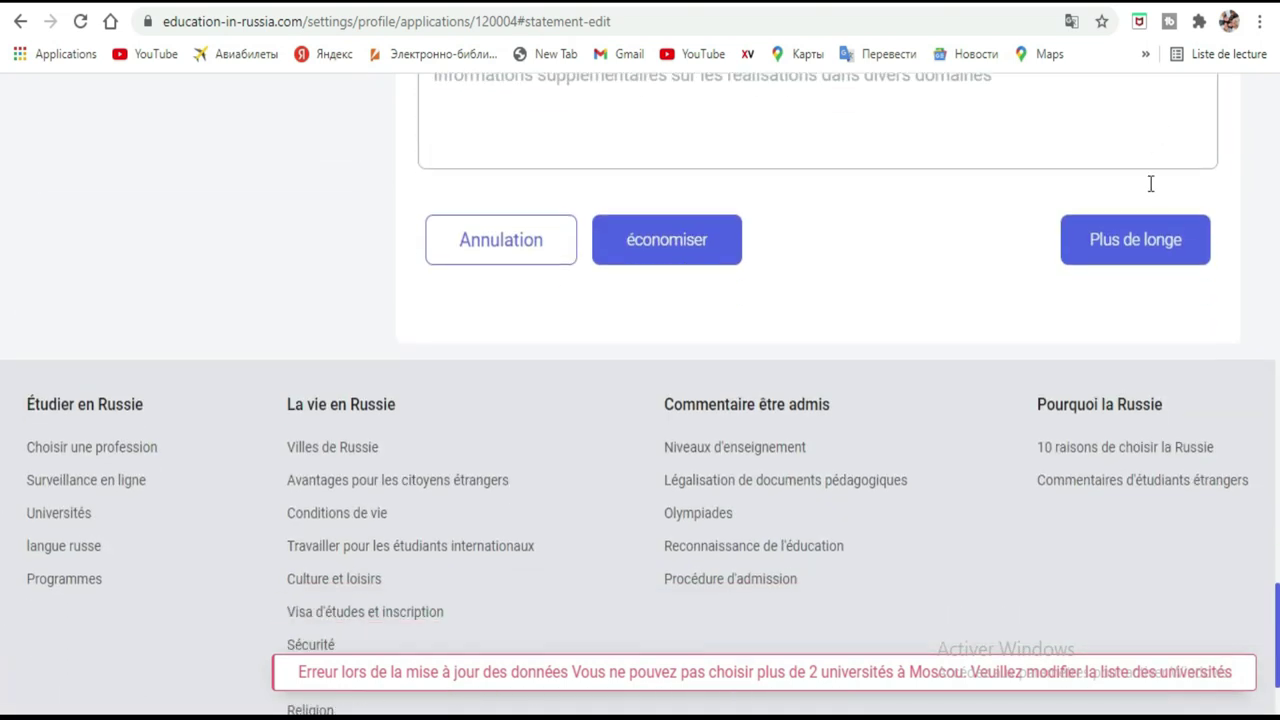
# Go to the 'Envoi d'une demande de vérification' step and dismiss the error and success notifications.
pyautogui.click(1155, 245)
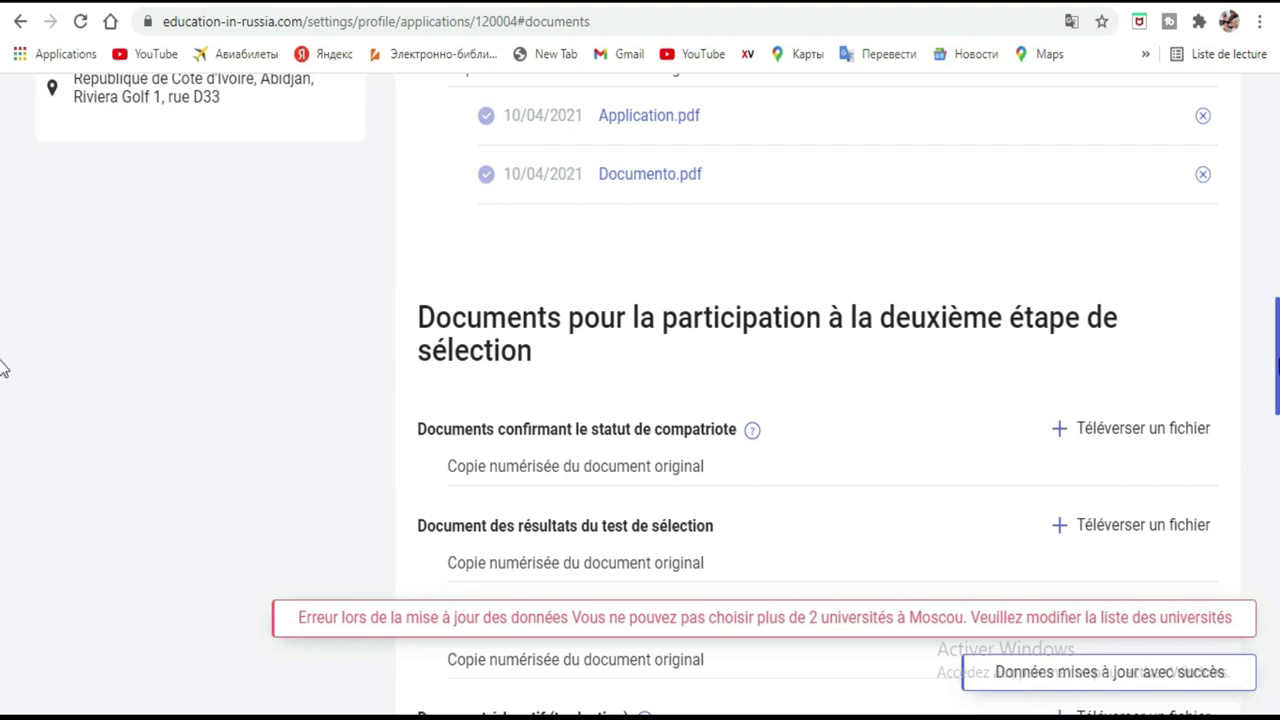
pyautogui.scroll(7, 2, 368)
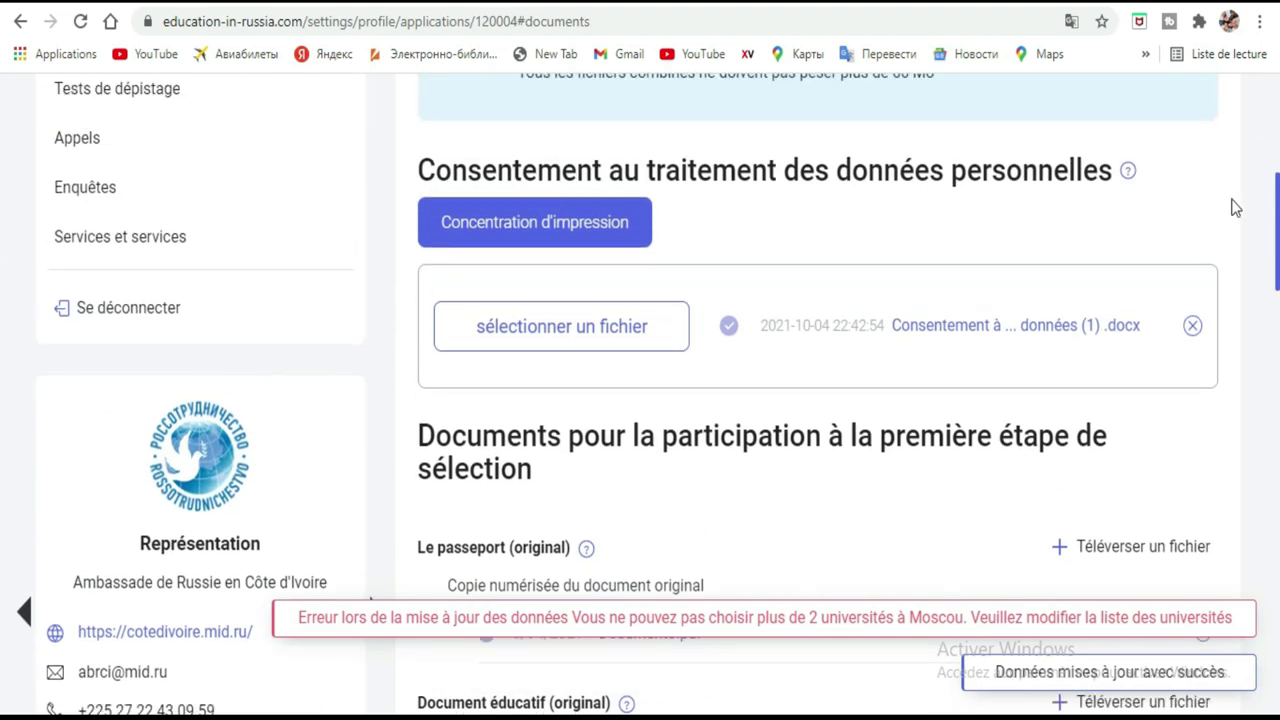
pyautogui.scroll(4, 2, 224)
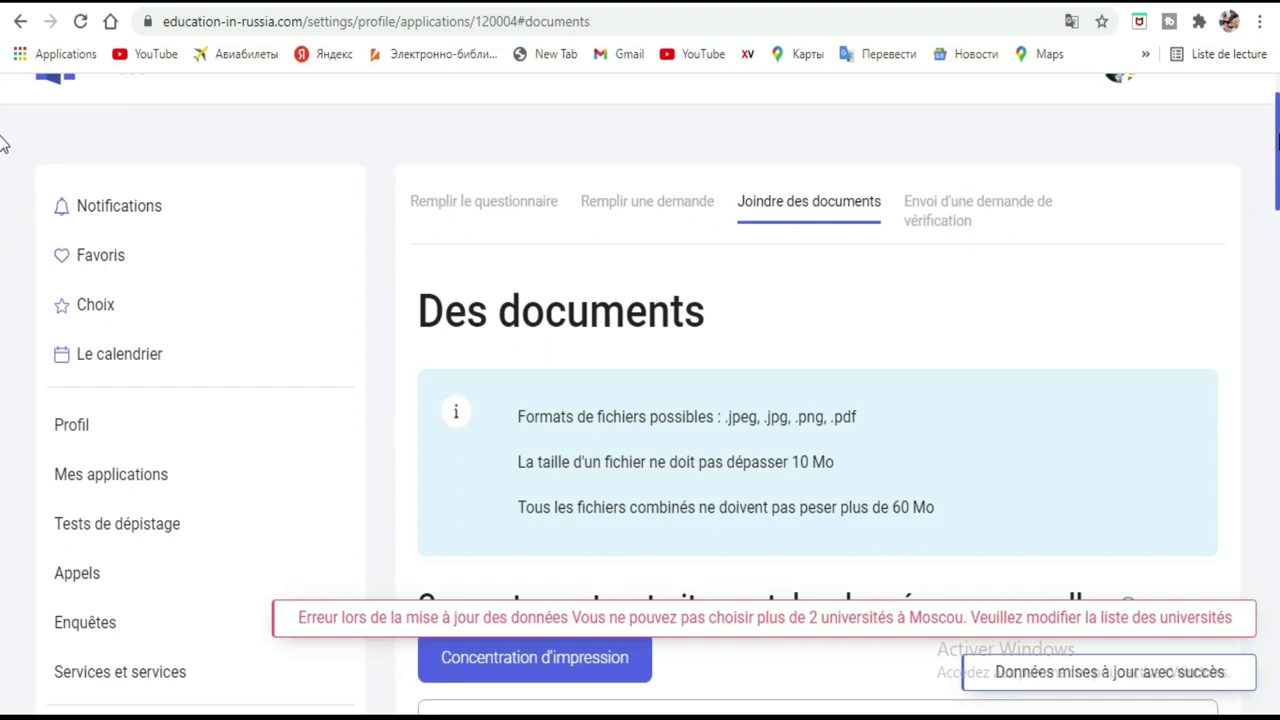
pyautogui.click(971, 203)
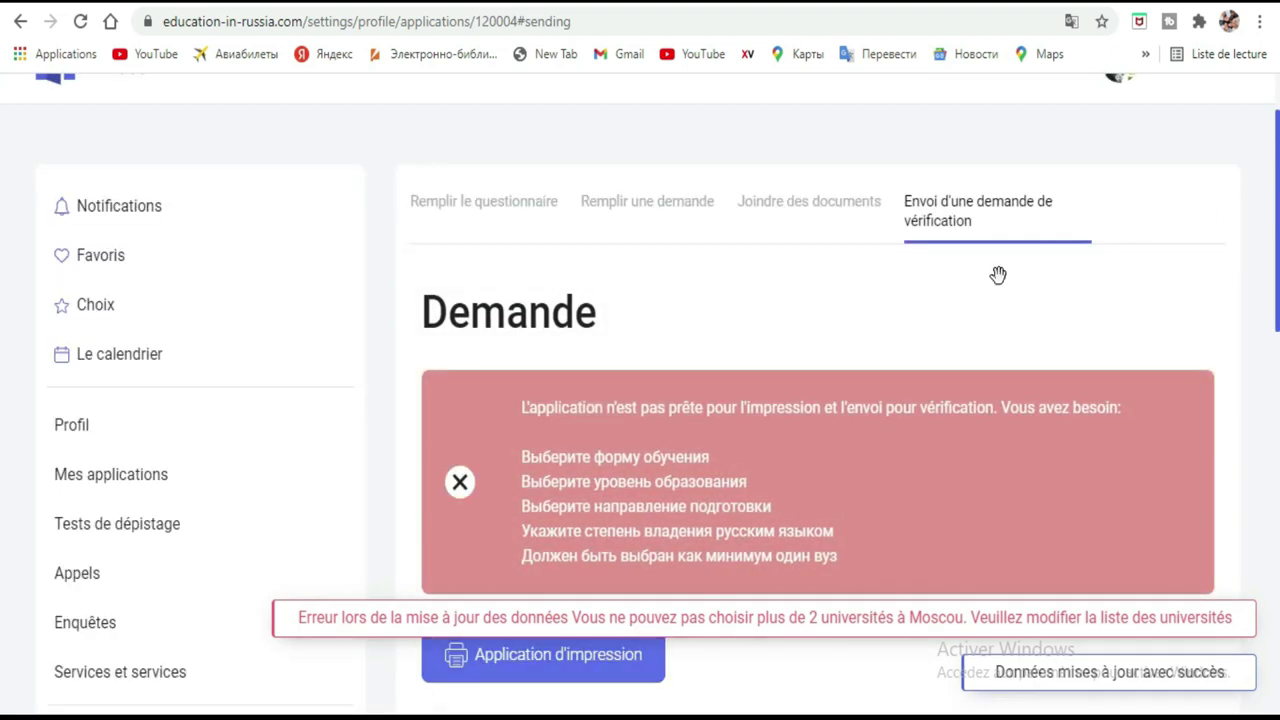
pyautogui.scroll(-10, 930, 310)
pyautogui.scroll(4, 4, 440)
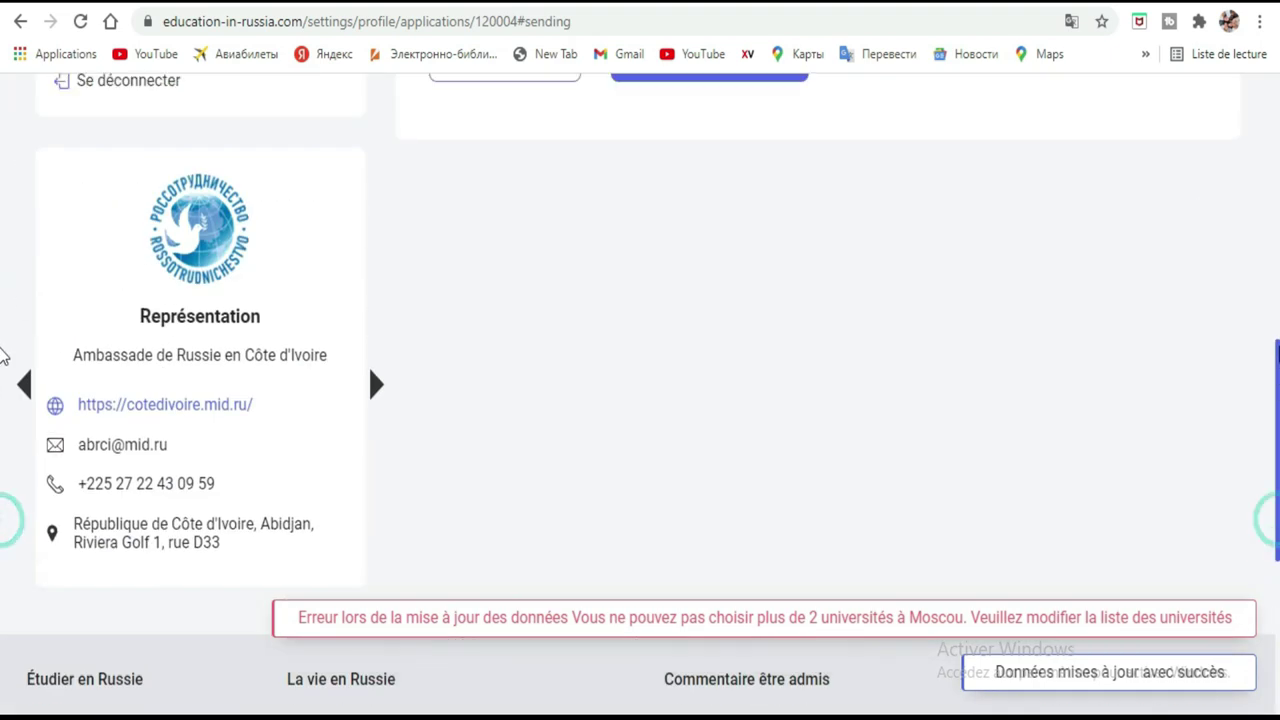
pyautogui.scroll(5, 4, 300)
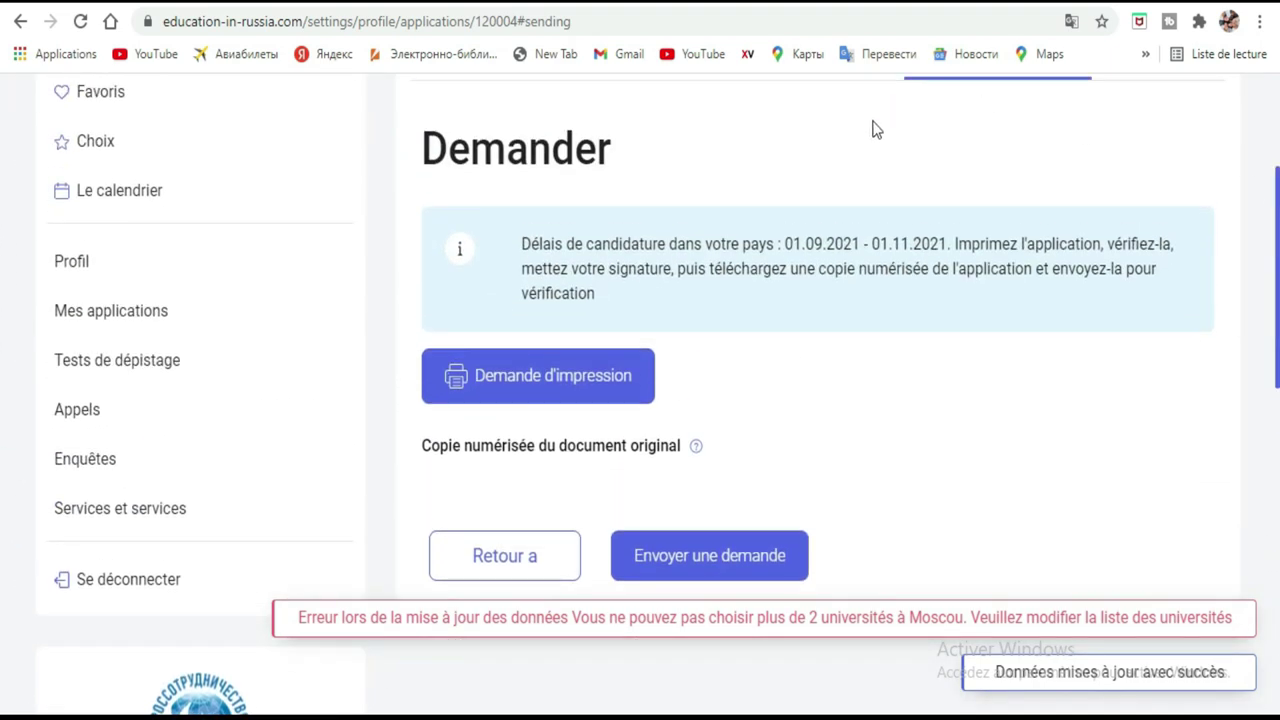
pyautogui.click(1228, 594)
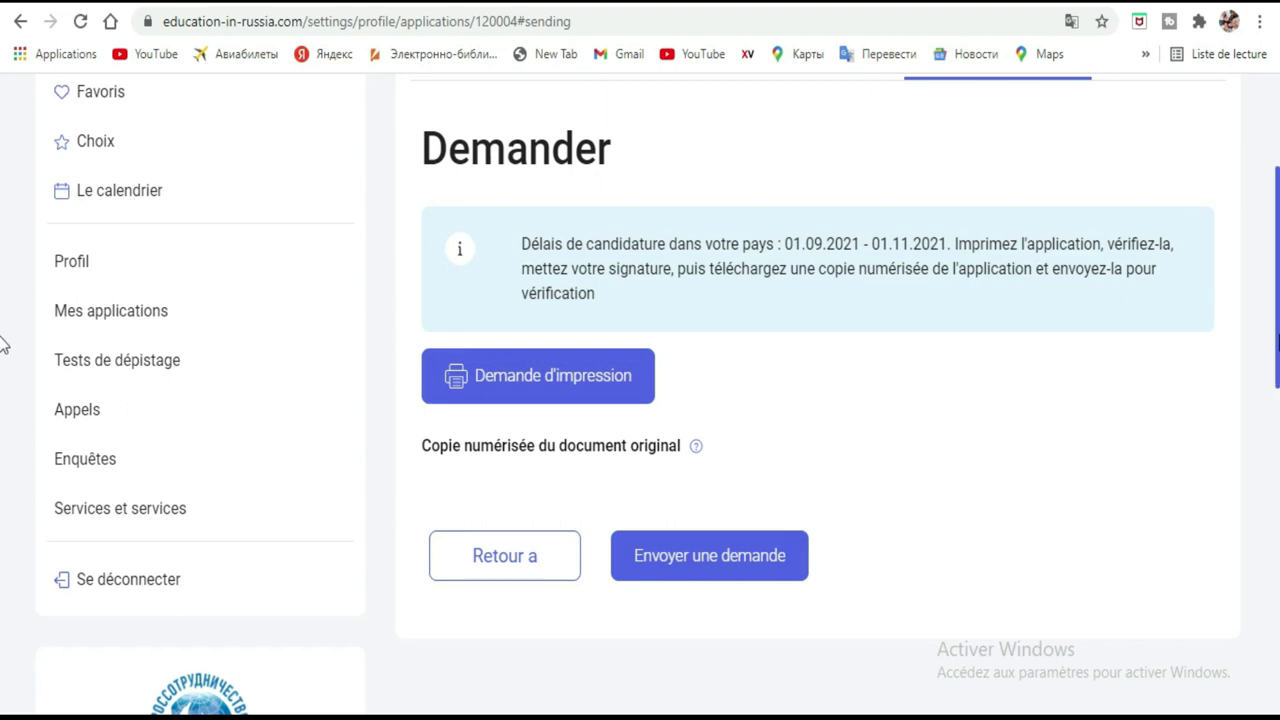
# Highlight the 01.09.2021 - 01.11.2021 application period and generate the printable application form.
pyautogui.scroll(2, 3, 325)
pyautogui.scroll(-2, 3, 325)
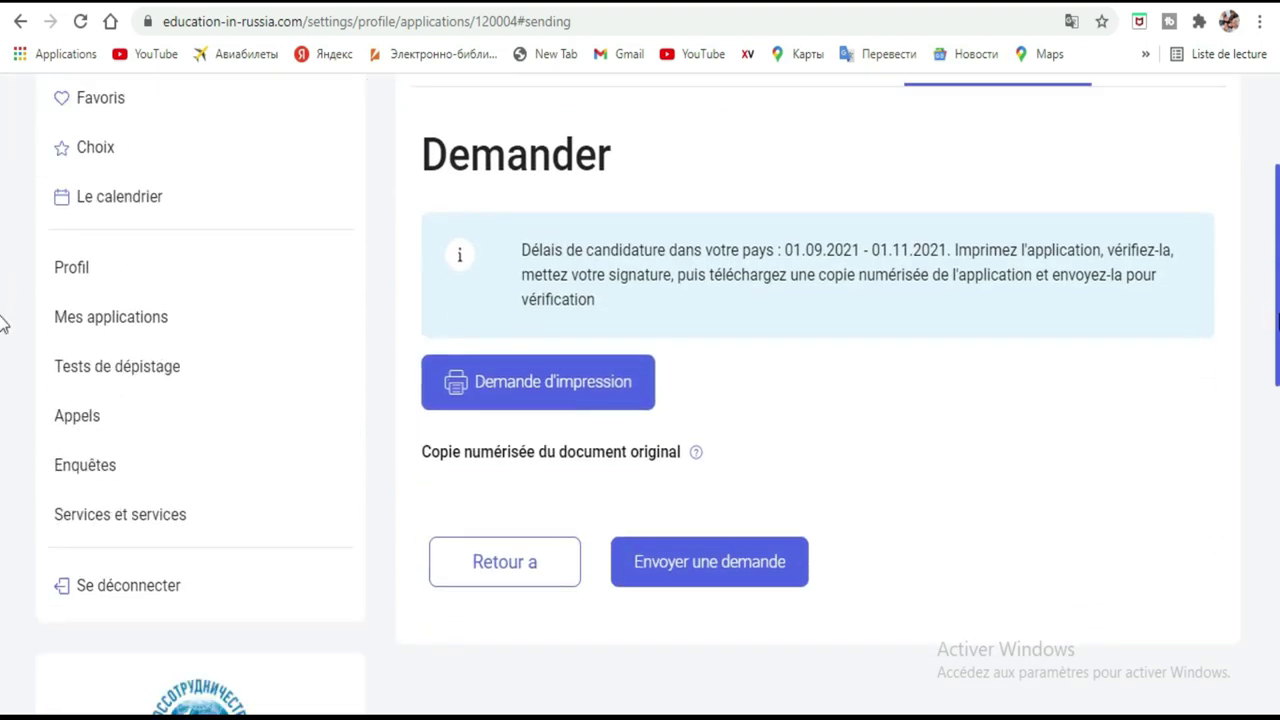
pyautogui.scroll(1, 3, 313)
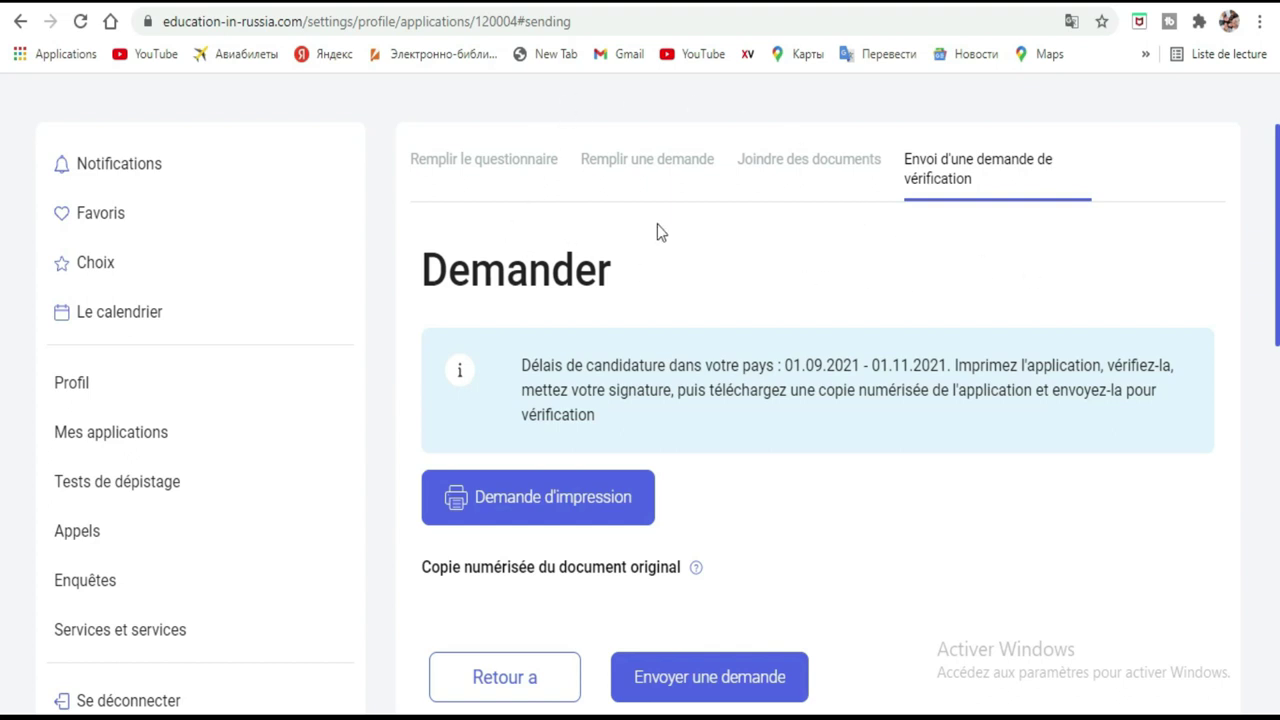
pyautogui.moveTo(781, 362); pyautogui.dragTo(946, 366)
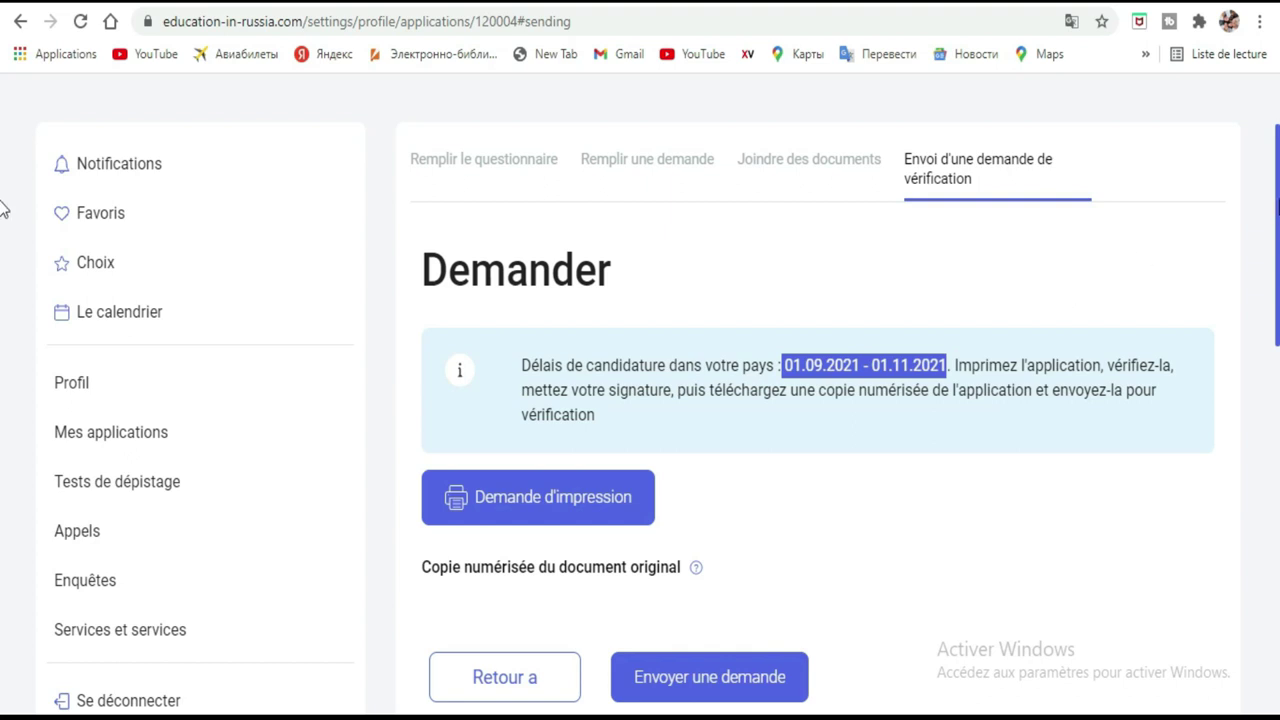
pyautogui.scroll(-3, 2, 230)
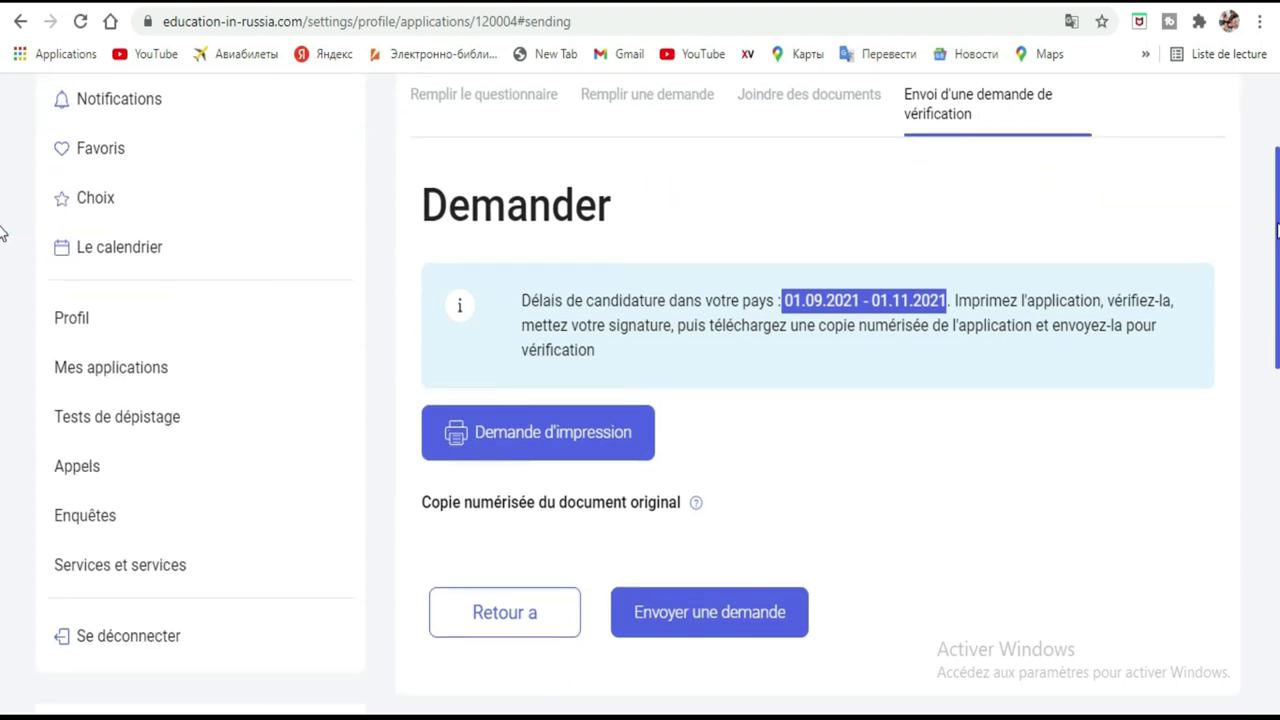
pyautogui.click(593, 343)
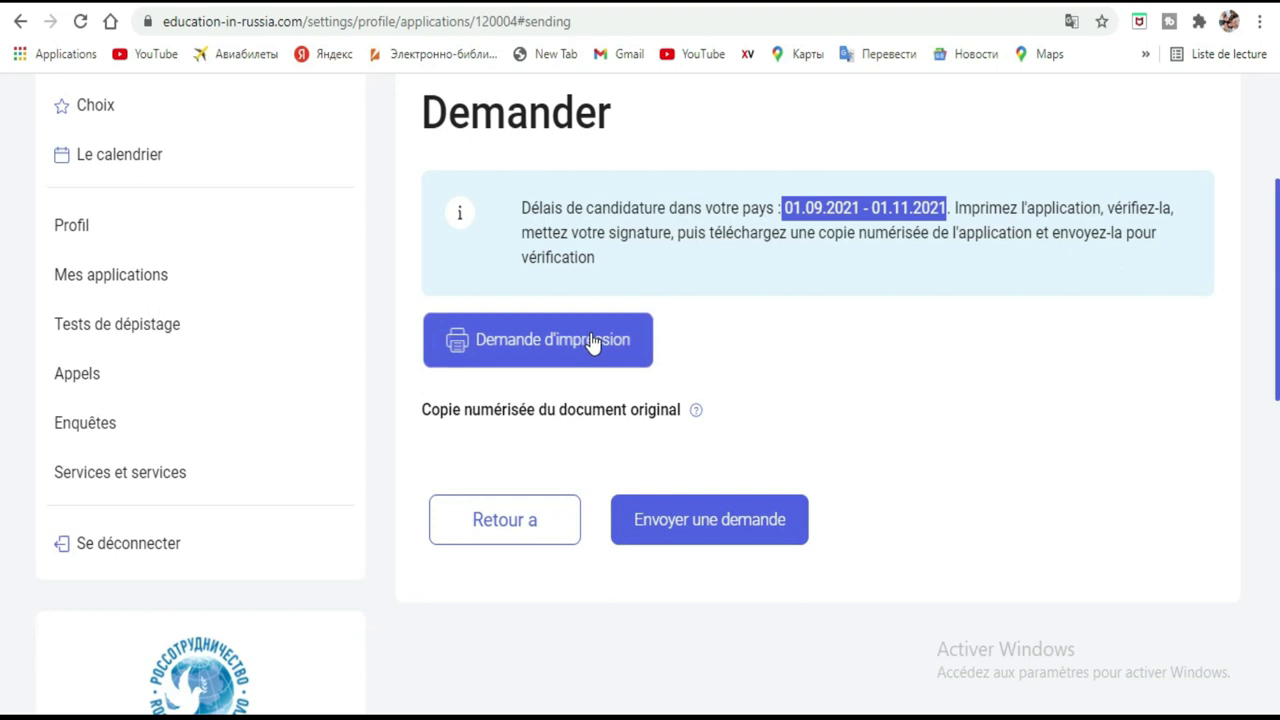
pyautogui.click(593, 343)
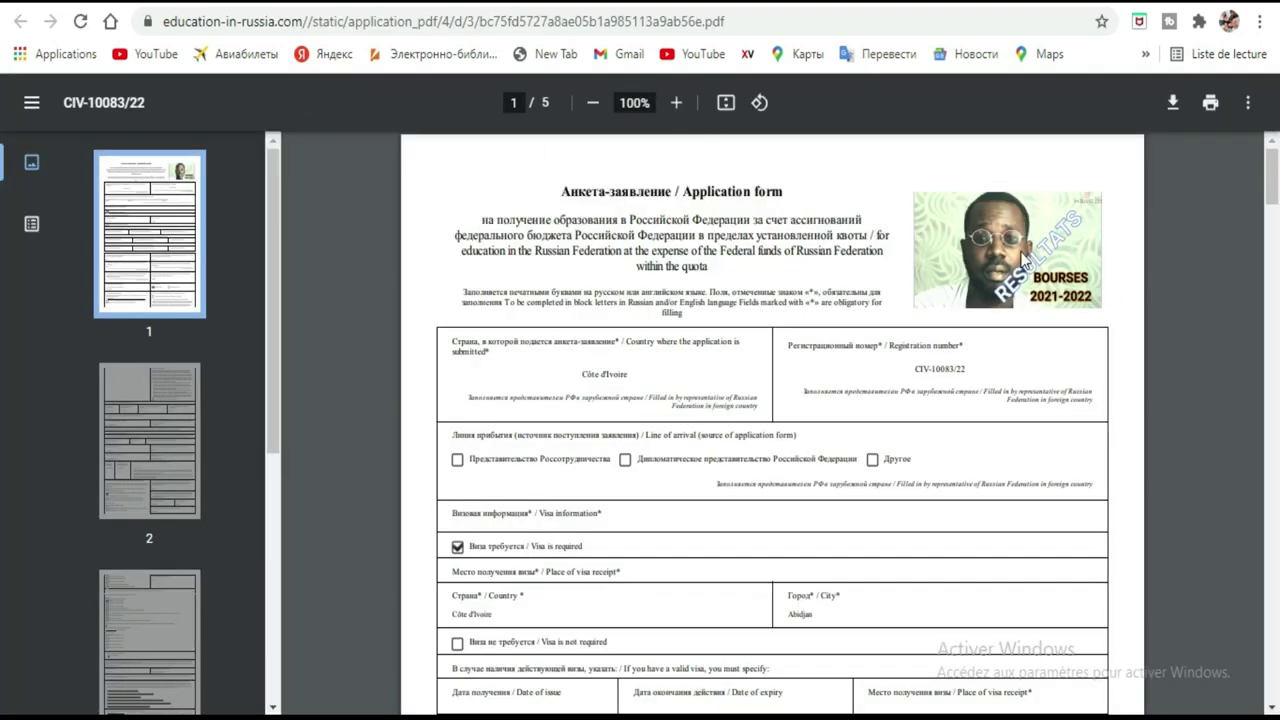
pyautogui.moveTo(1272, 208)
pyautogui.mouseDown()
pyautogui.moveTo(1266, 455)
pyautogui.moveTo(1211, 630)
pyautogui.mouseUp()
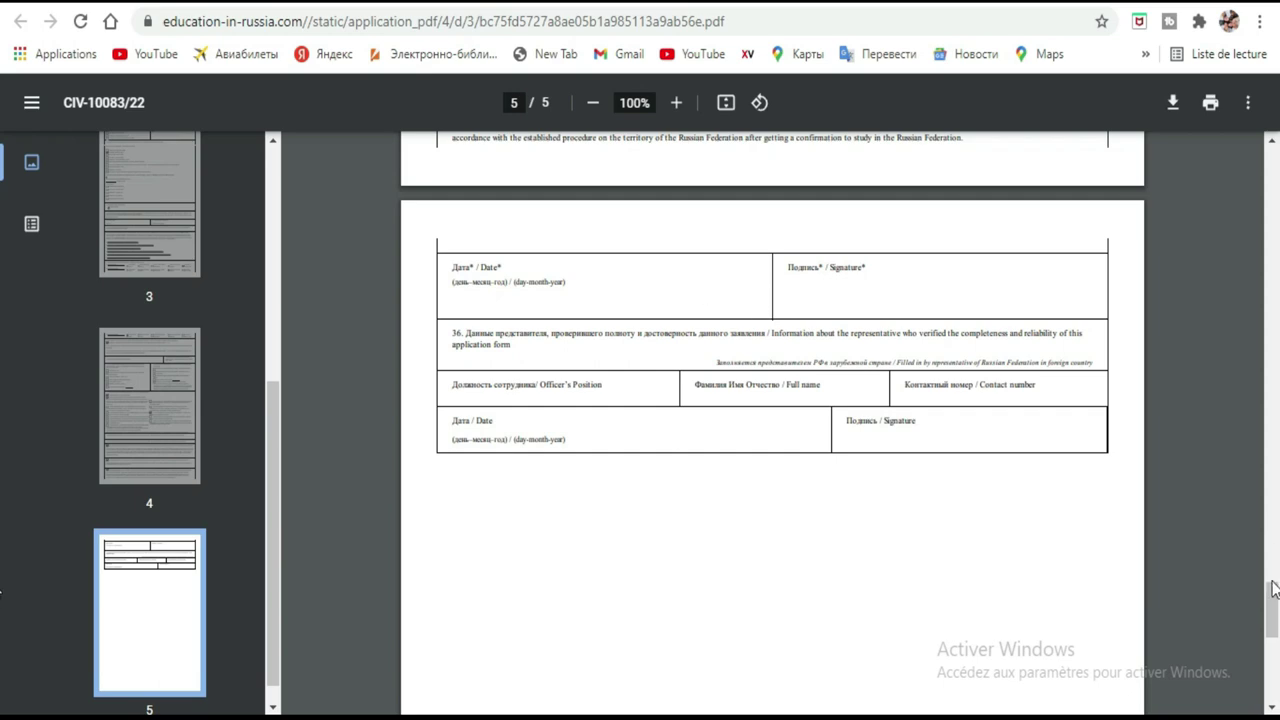
pyautogui.moveTo(1274, 612); pyautogui.dragTo(1273, 406)
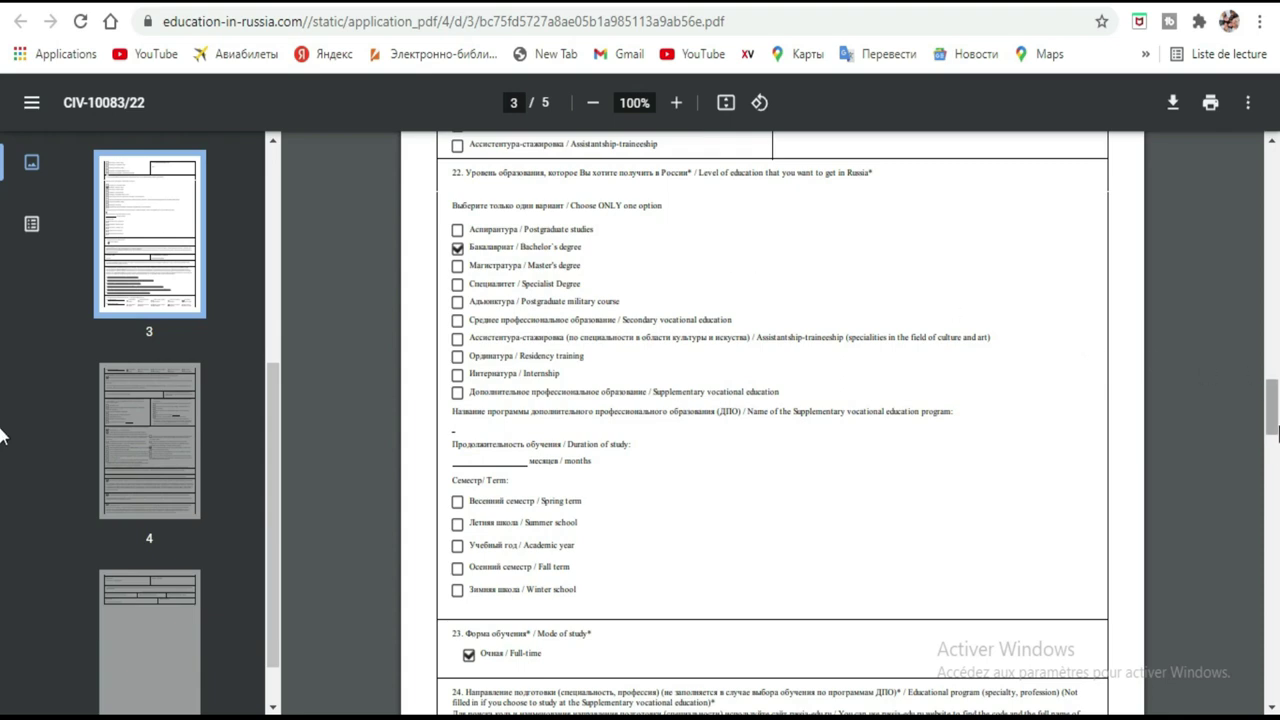
pyautogui.scroll(10, 2, 425)
pyautogui.scroll(10, 2, 318)
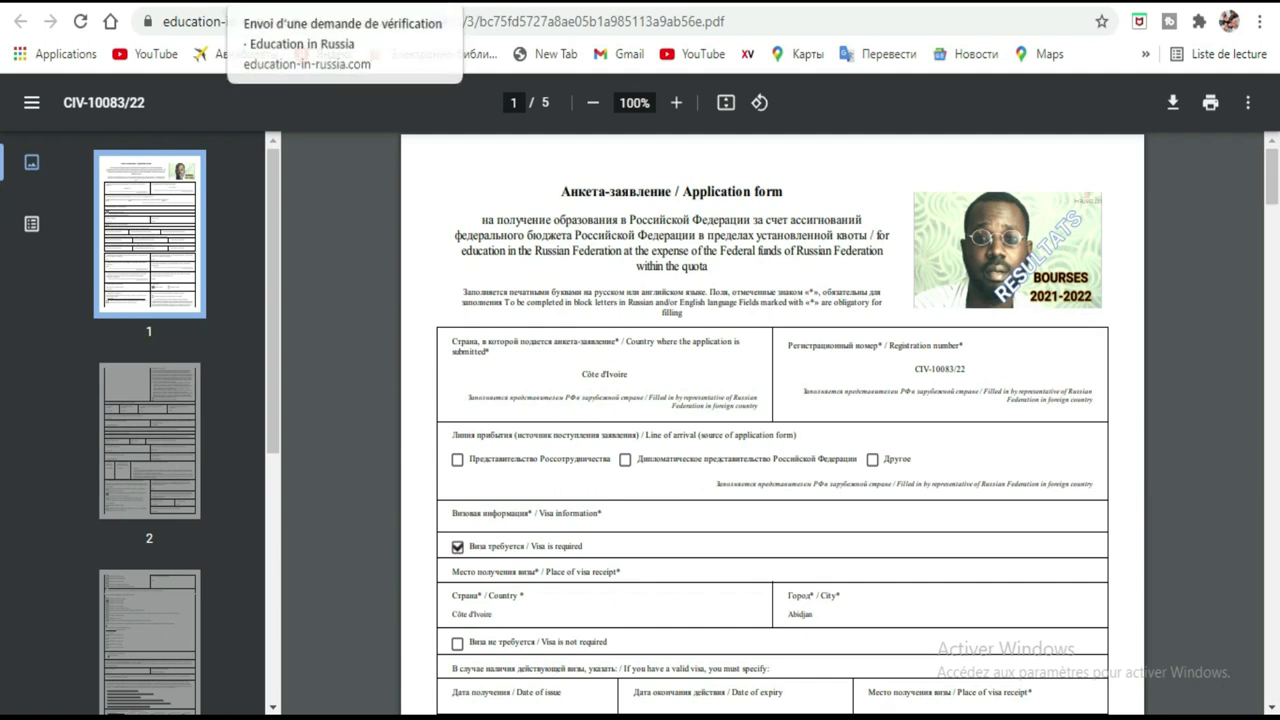
pyautogui.click(235, 3)
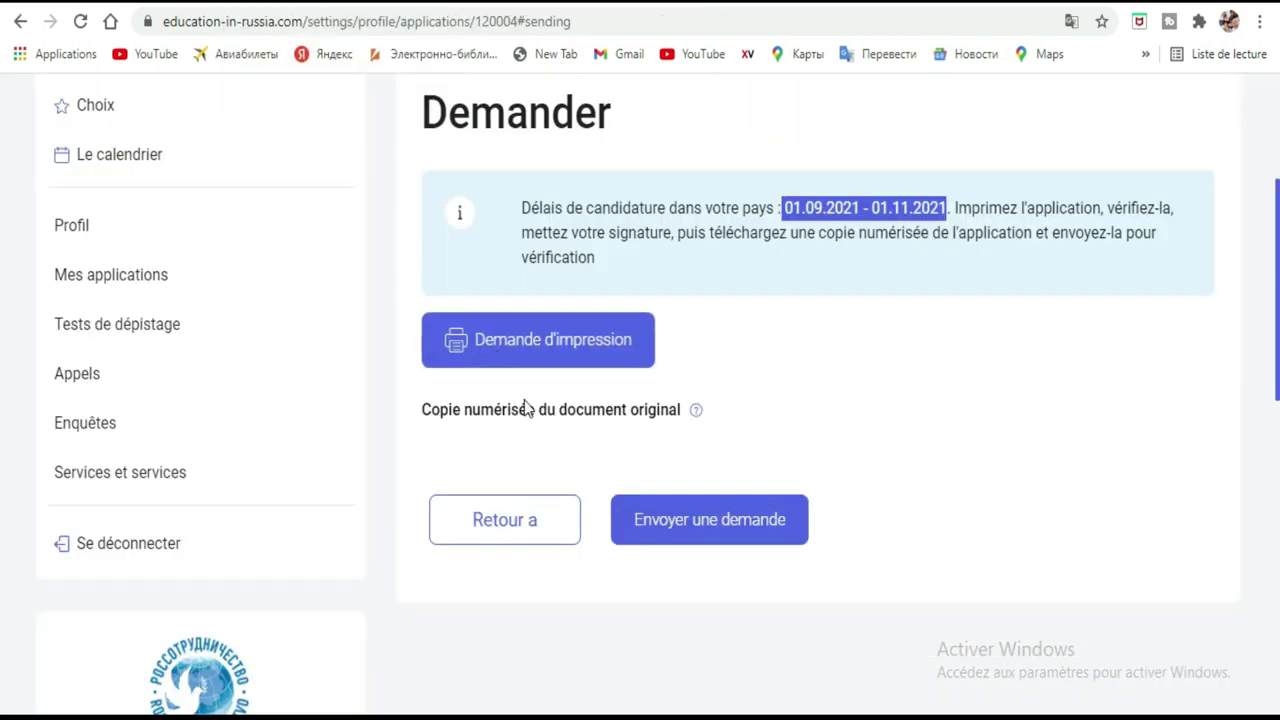
# Upload the July statement PDF as the scanned original document, save it, and send the verification request.
pyautogui.click(922, 410)
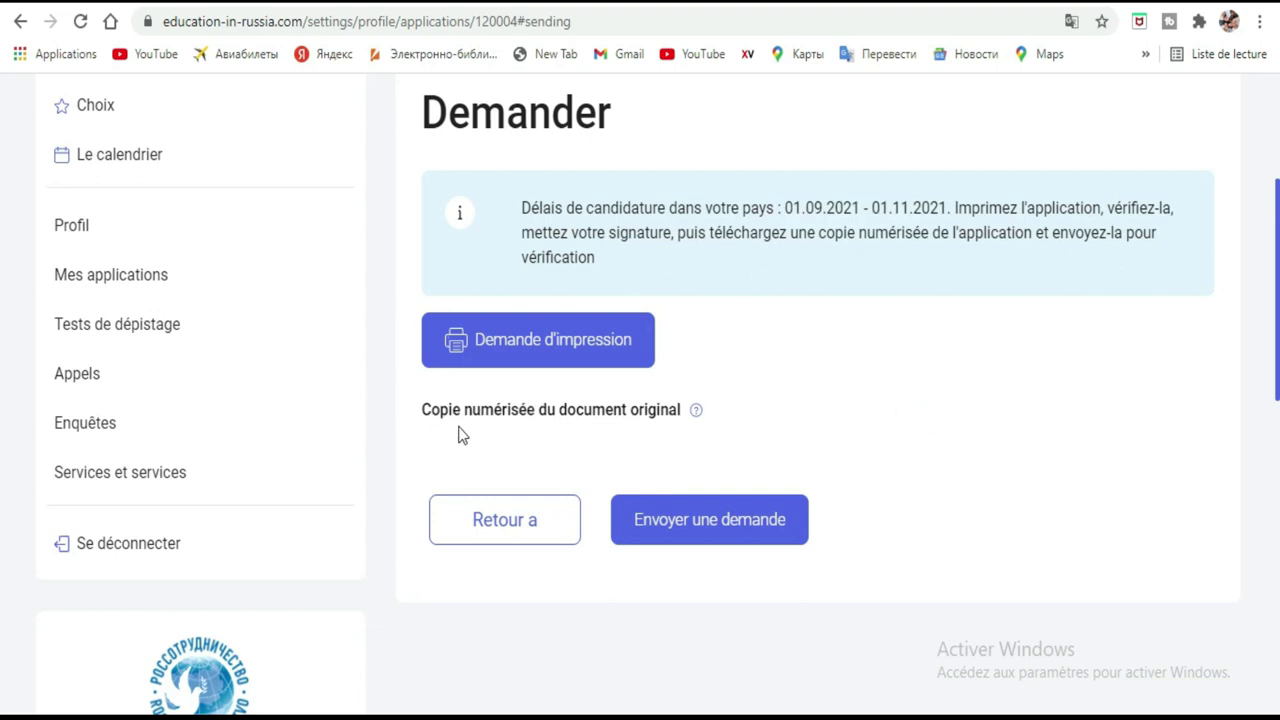
pyautogui.click(577, 417)
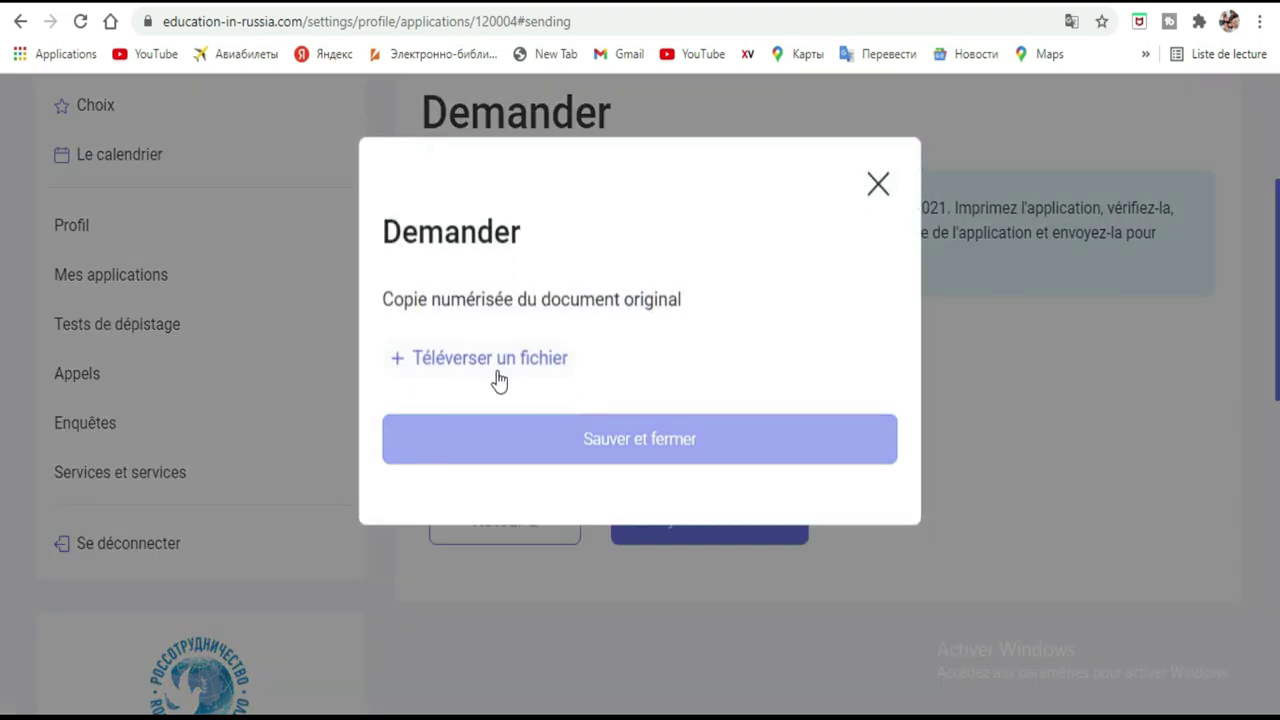
pyautogui.click(506, 360)
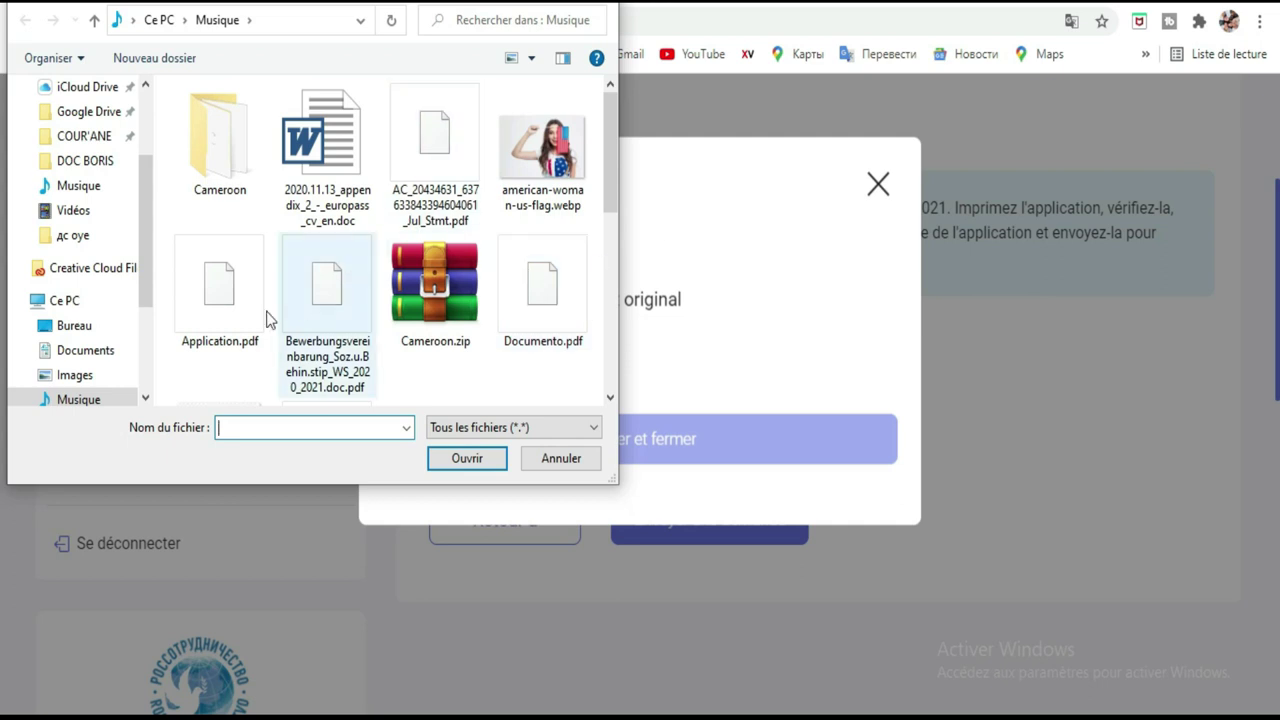
pyautogui.click(455, 143)
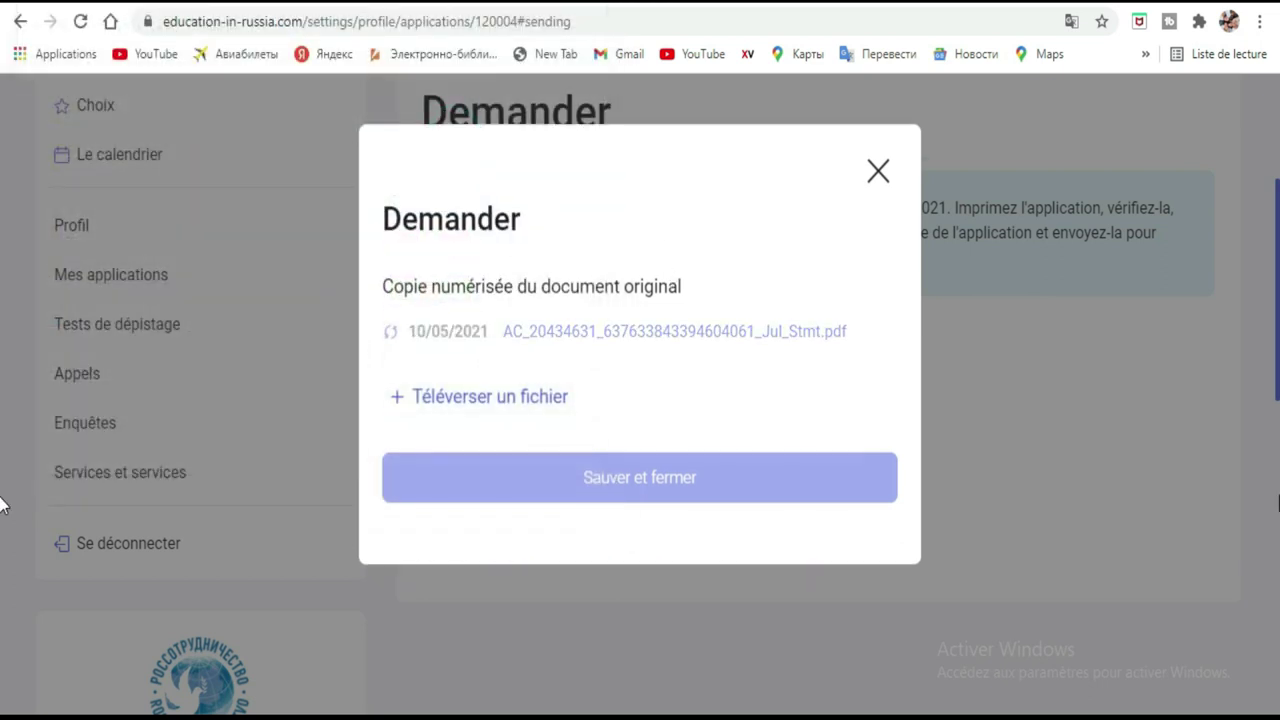
pyautogui.click(640, 500)
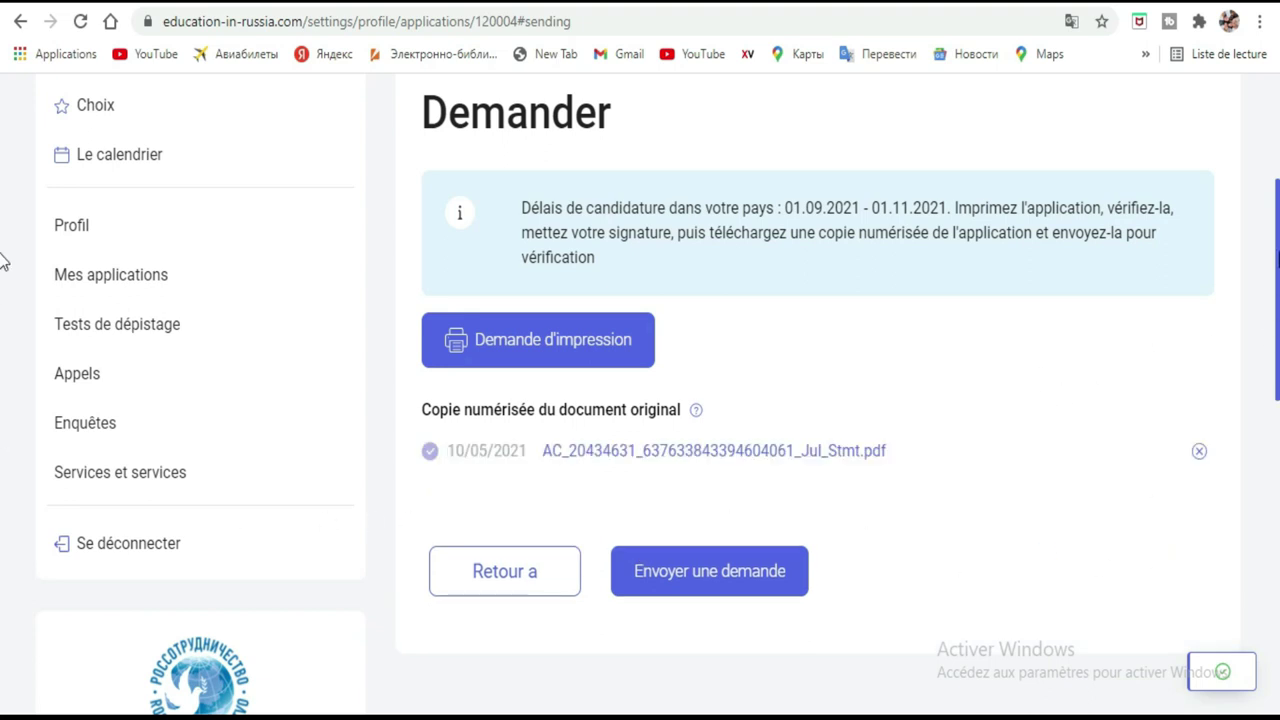
pyautogui.scroll(-2, 5, 262)
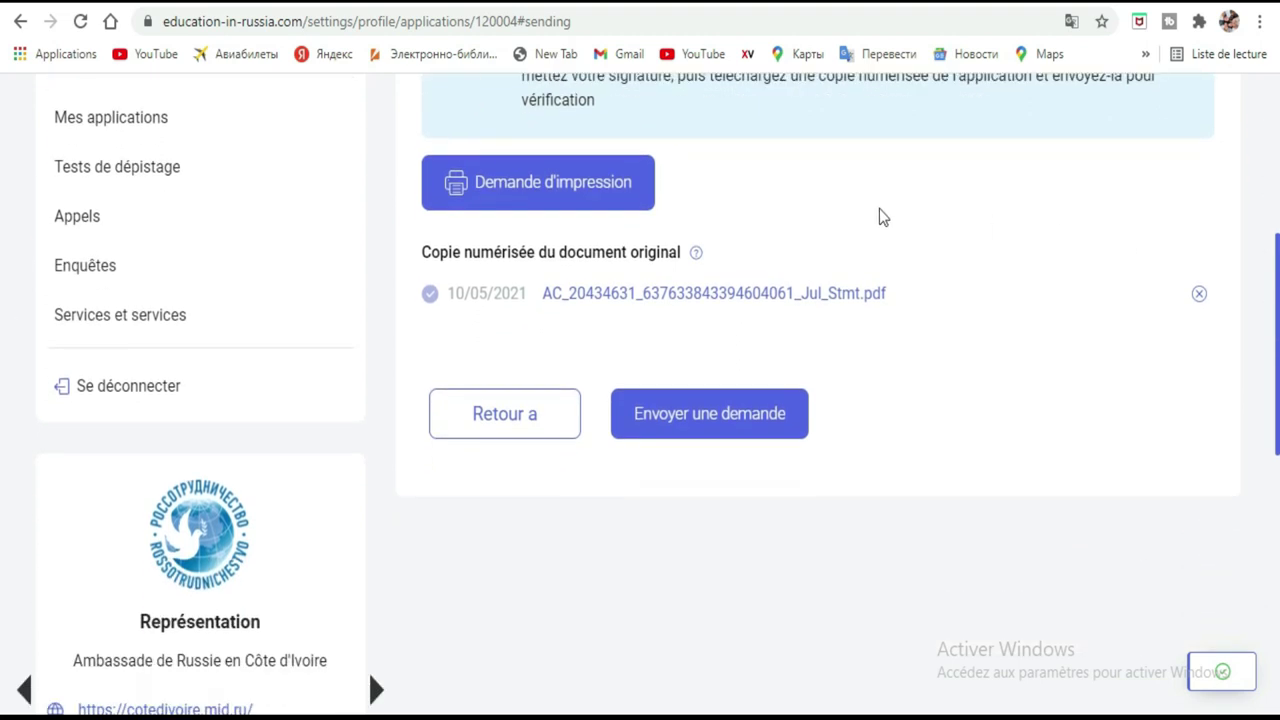
pyautogui.click(713, 422)
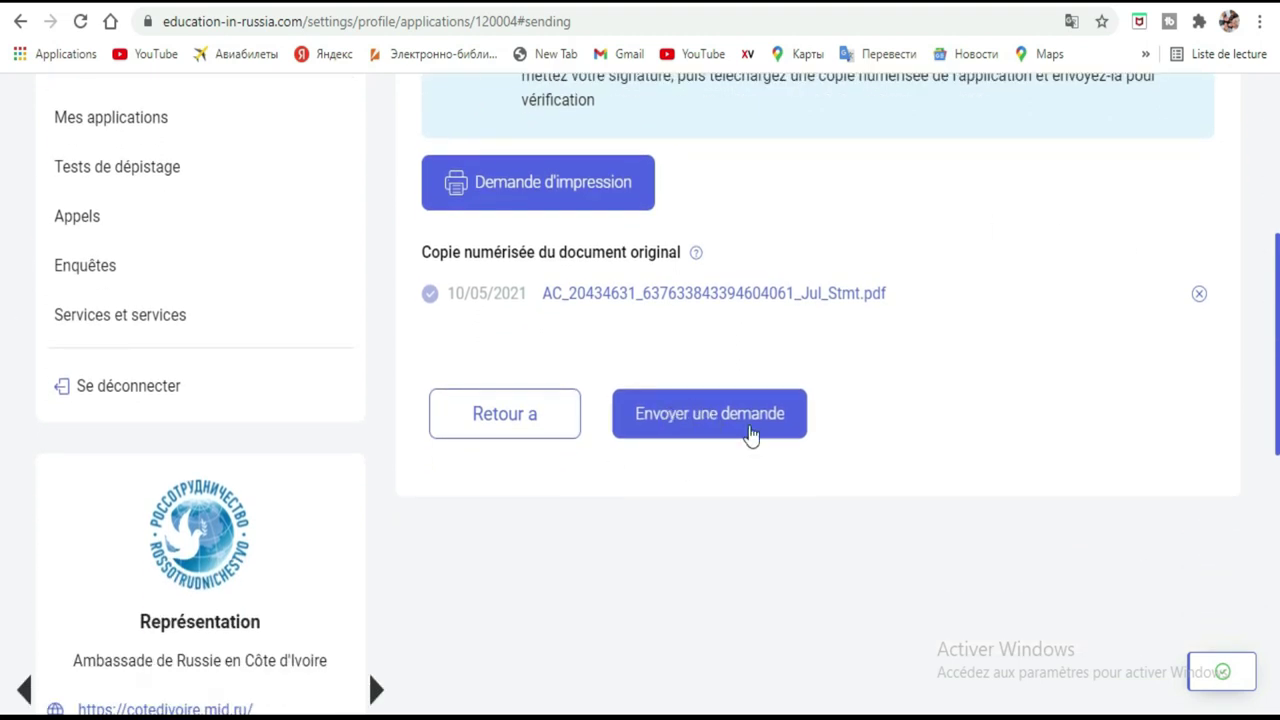